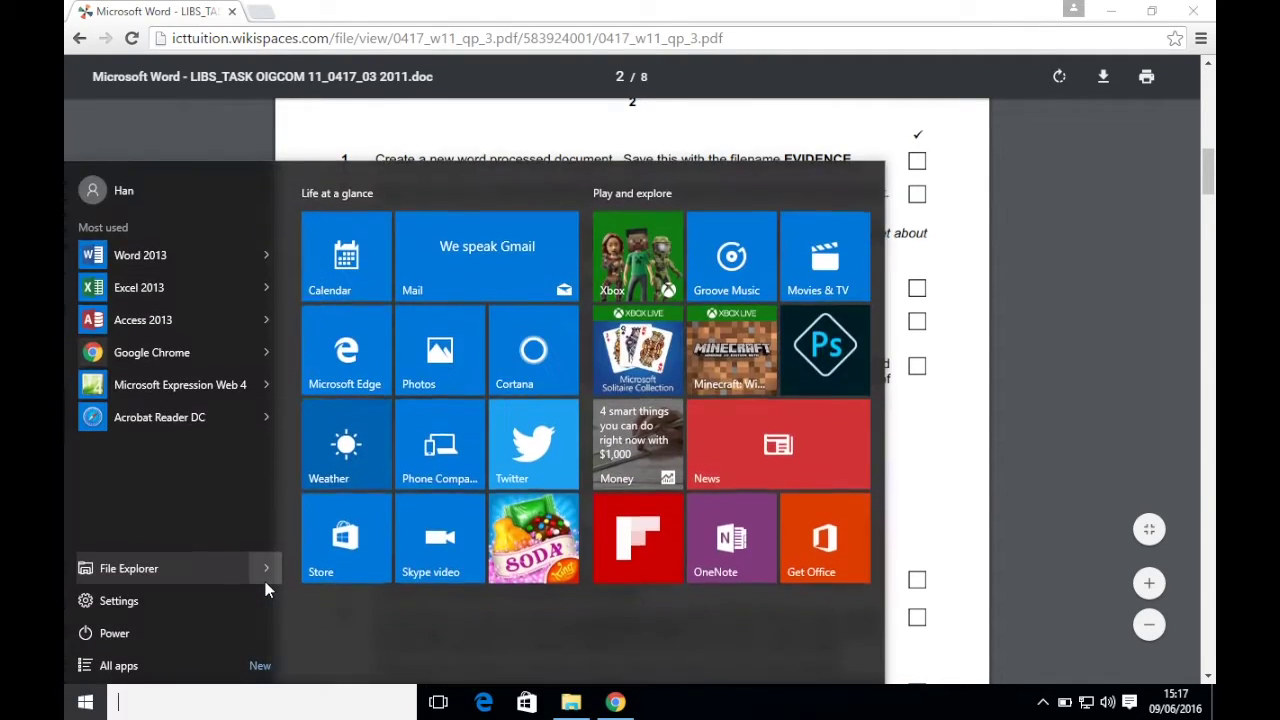
- Launch Word 2013 and start a new blank document
text(word)
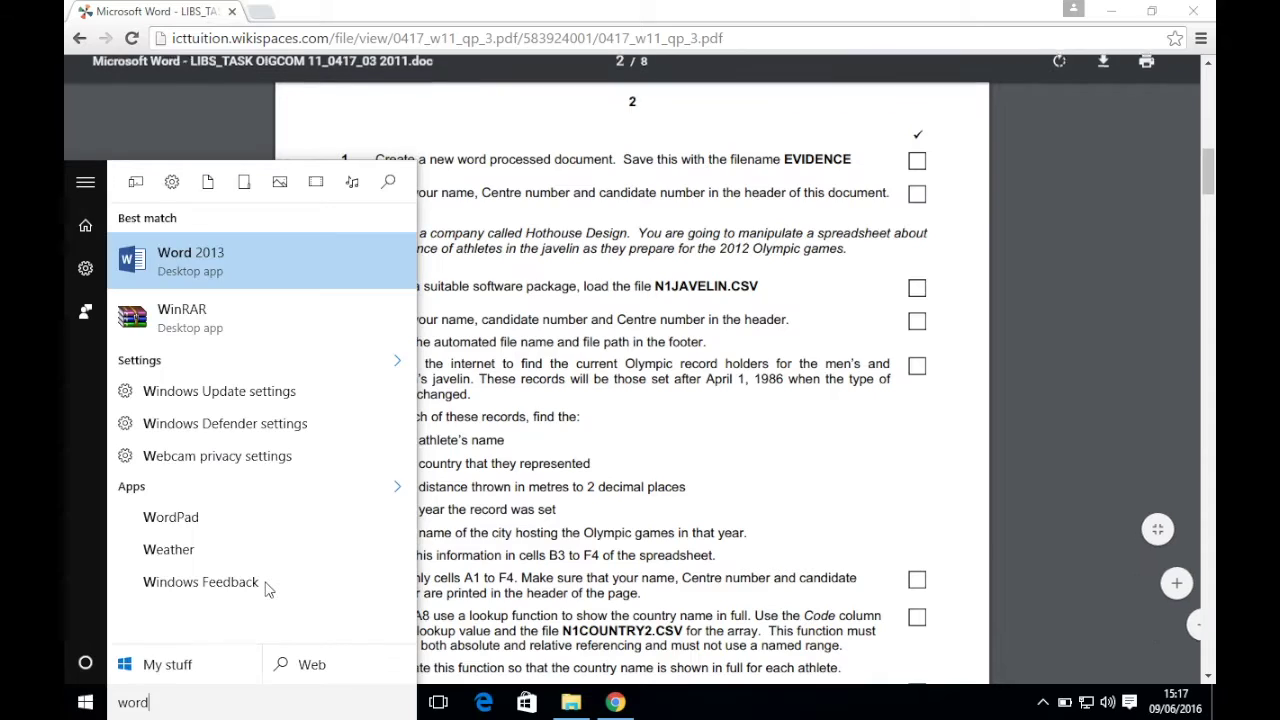
key(Return)
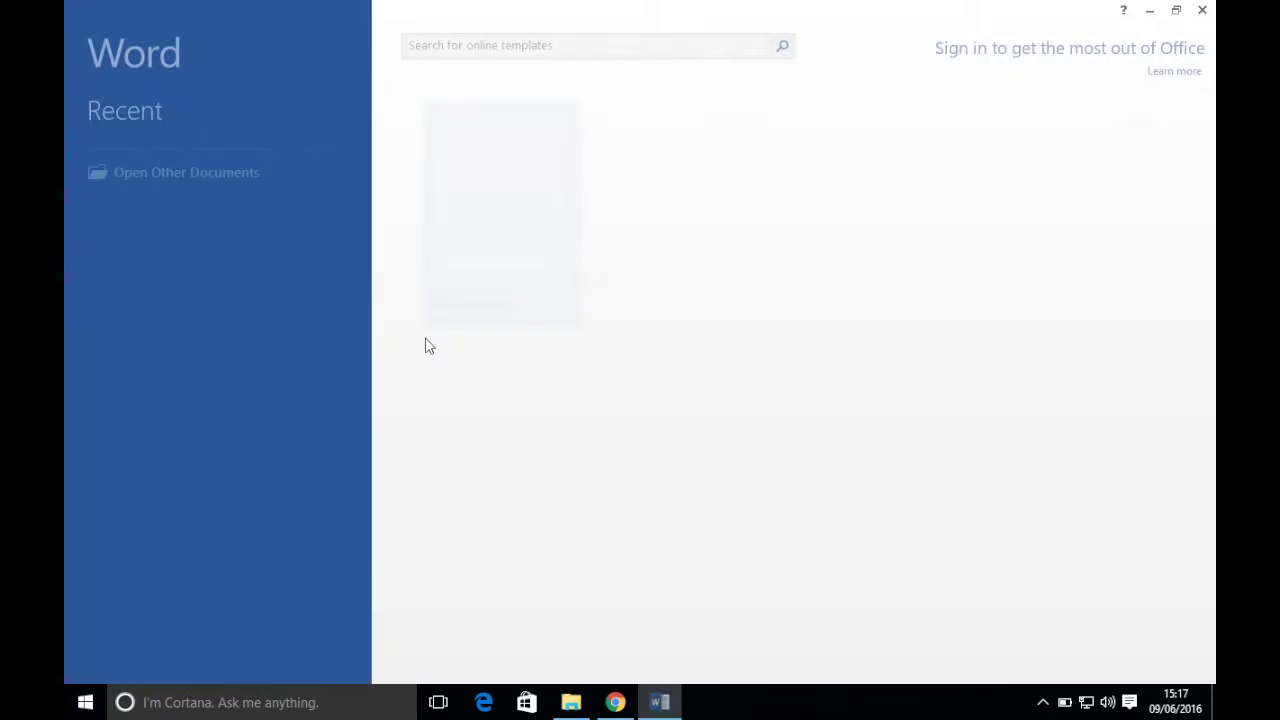
click(496, 275)
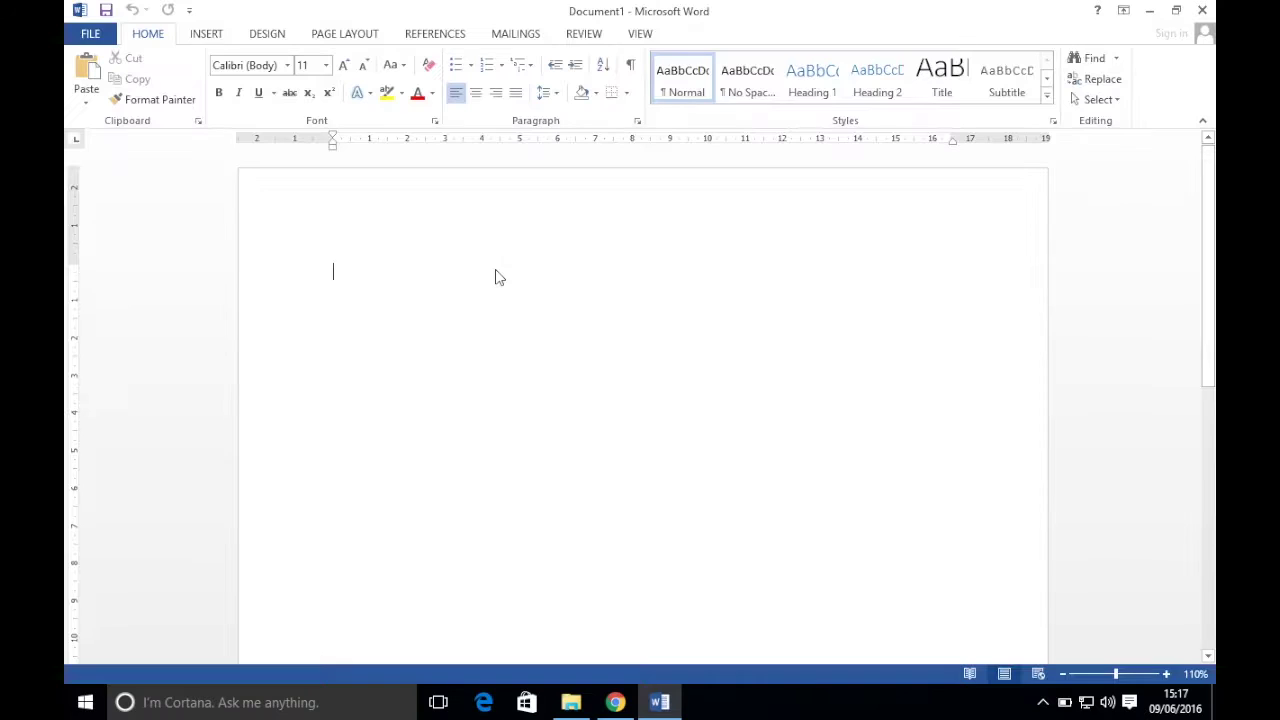
- Save the blank document as EVIDENCE in Desktop\0417_Paper_03_November_2011
click(84, 31)
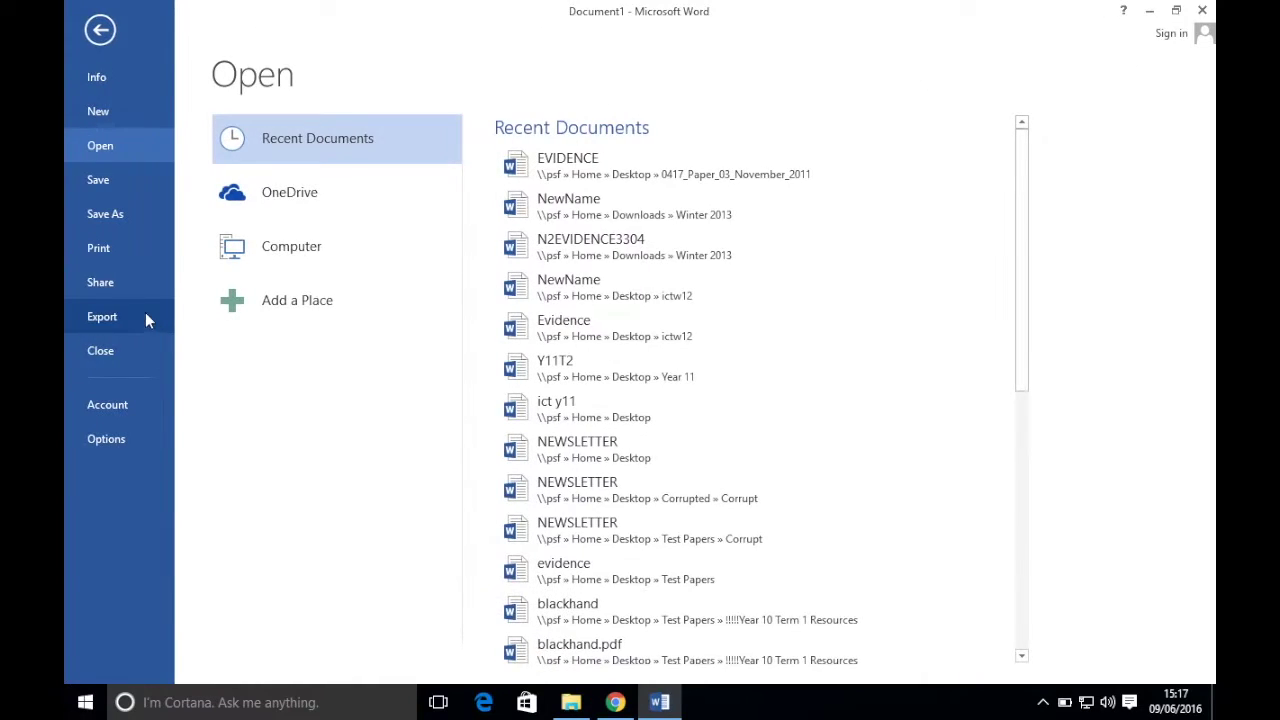
click(119, 218)
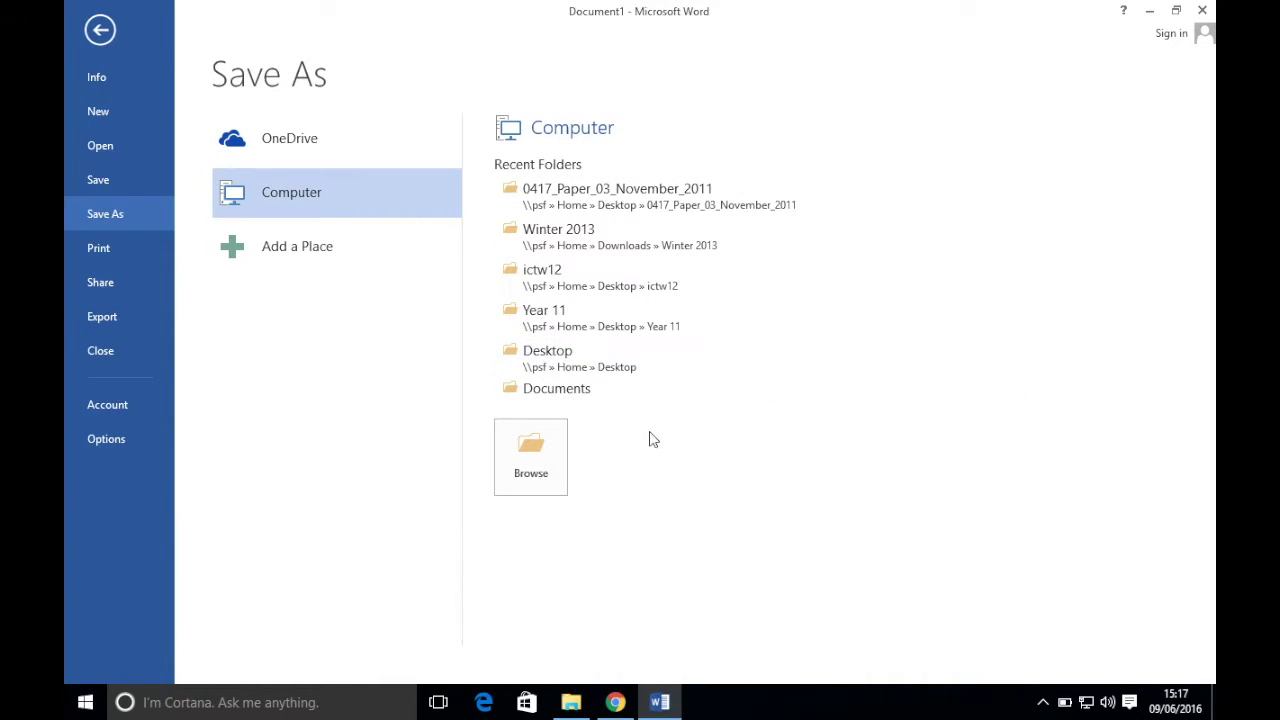
click(531, 455)
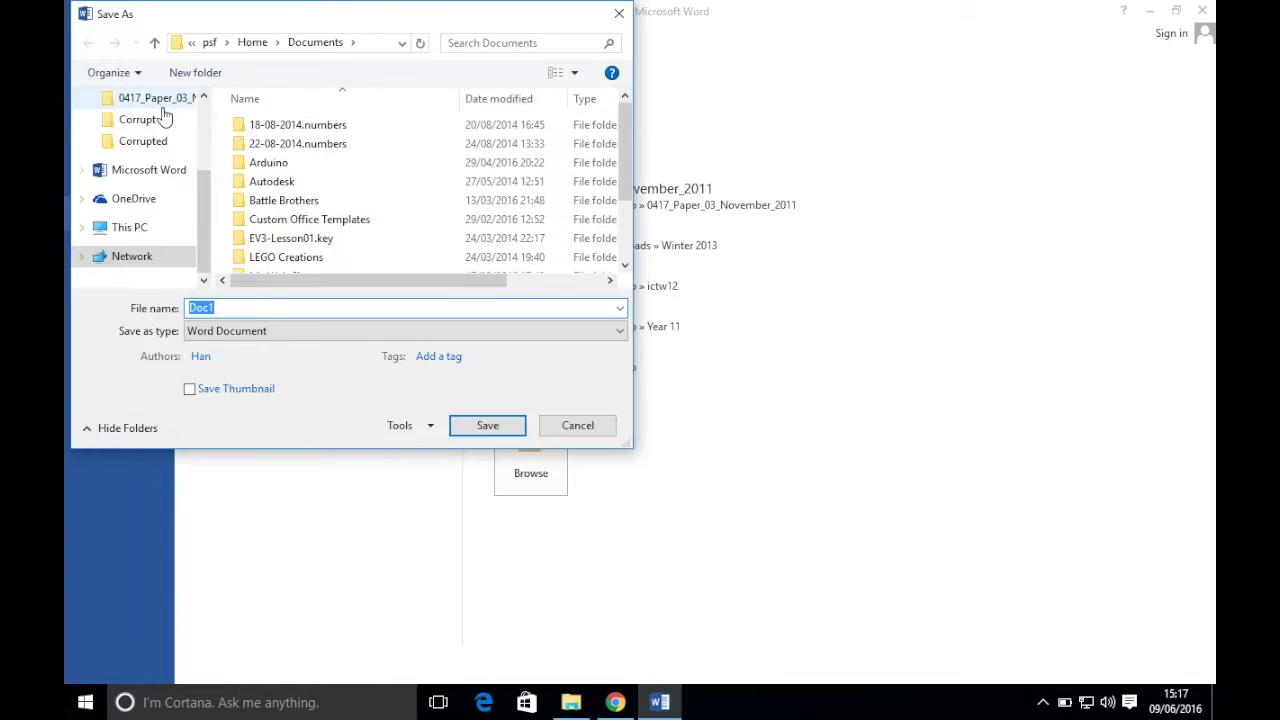
drag(201, 194, 207, 122)
click(137, 126)
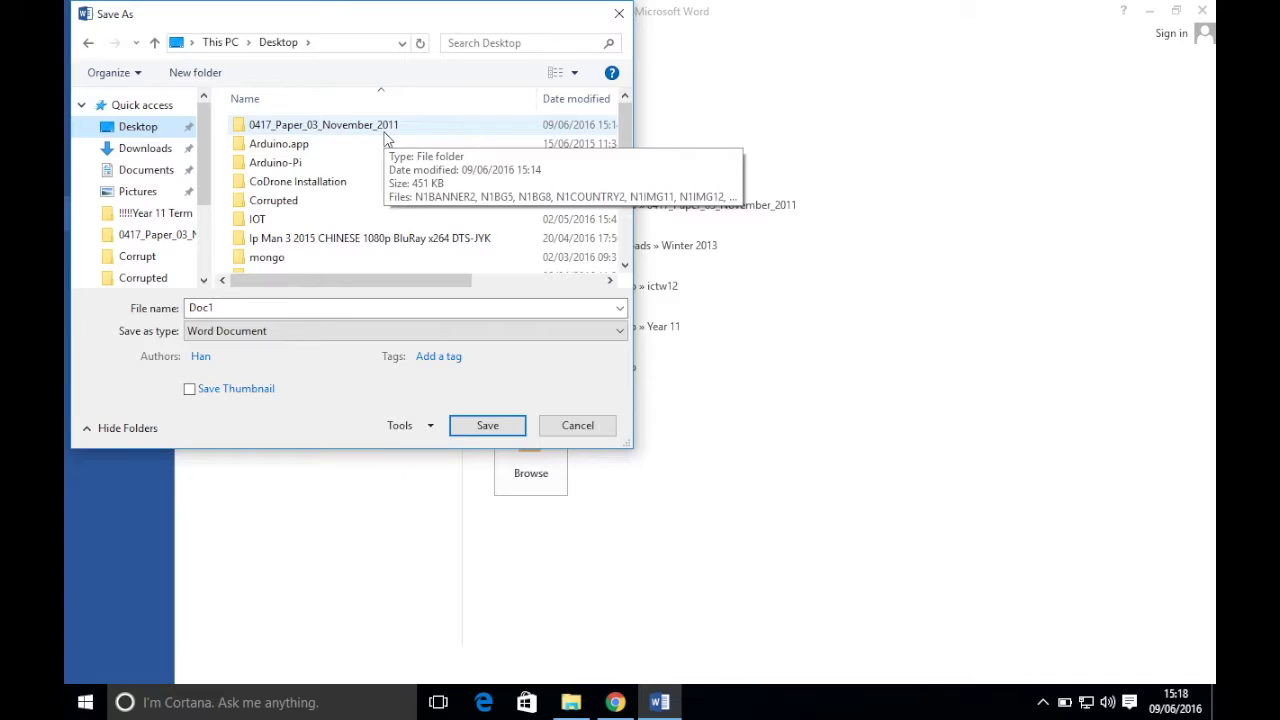
double_click(380, 126)
click(233, 314)
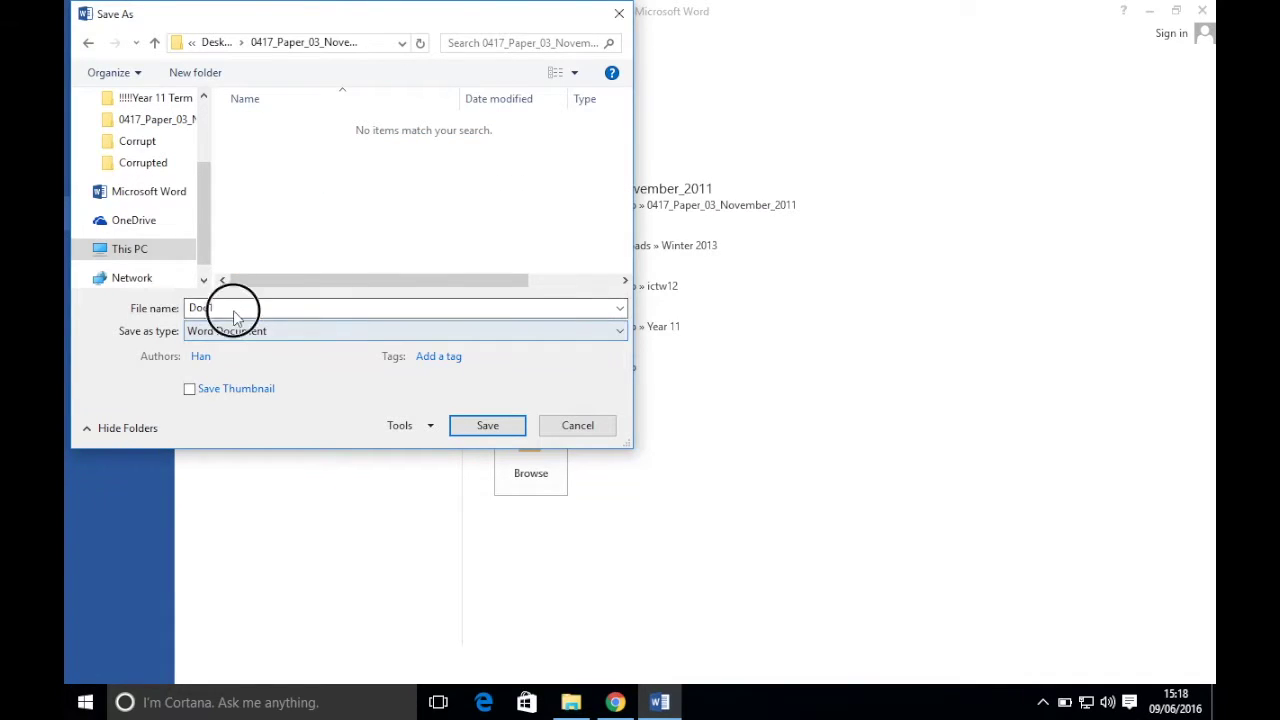
double_click(234, 311)
text(EVIDENCE)
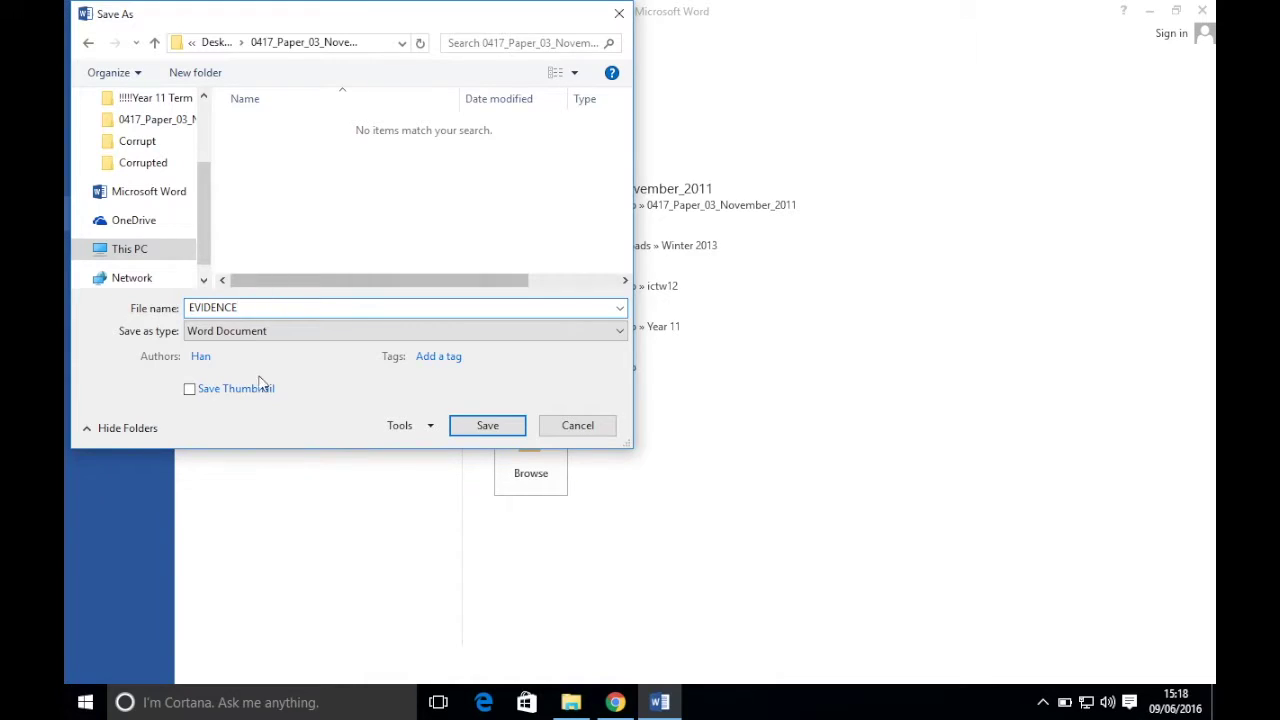
click(512, 430)
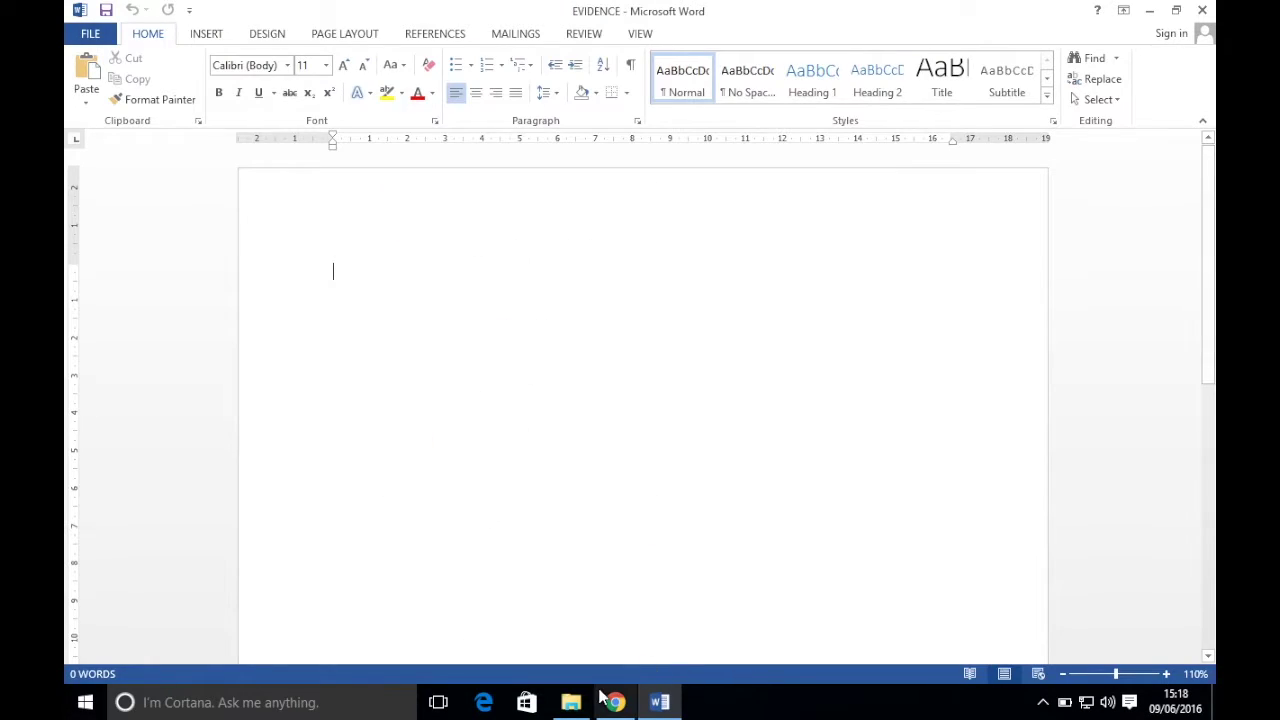
click(615, 702)
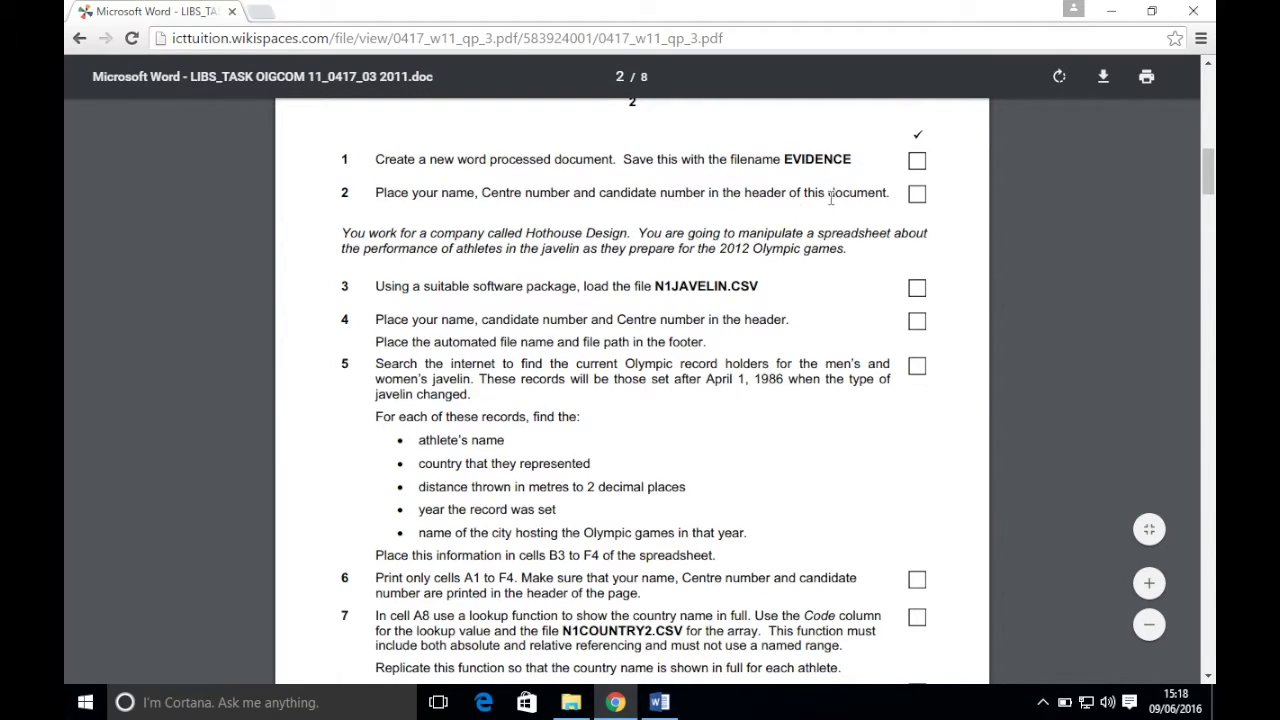
- Type the candidate's name, centre number and candidate number tab-separated in the EVIDENCE header, then close it
click(659, 702)
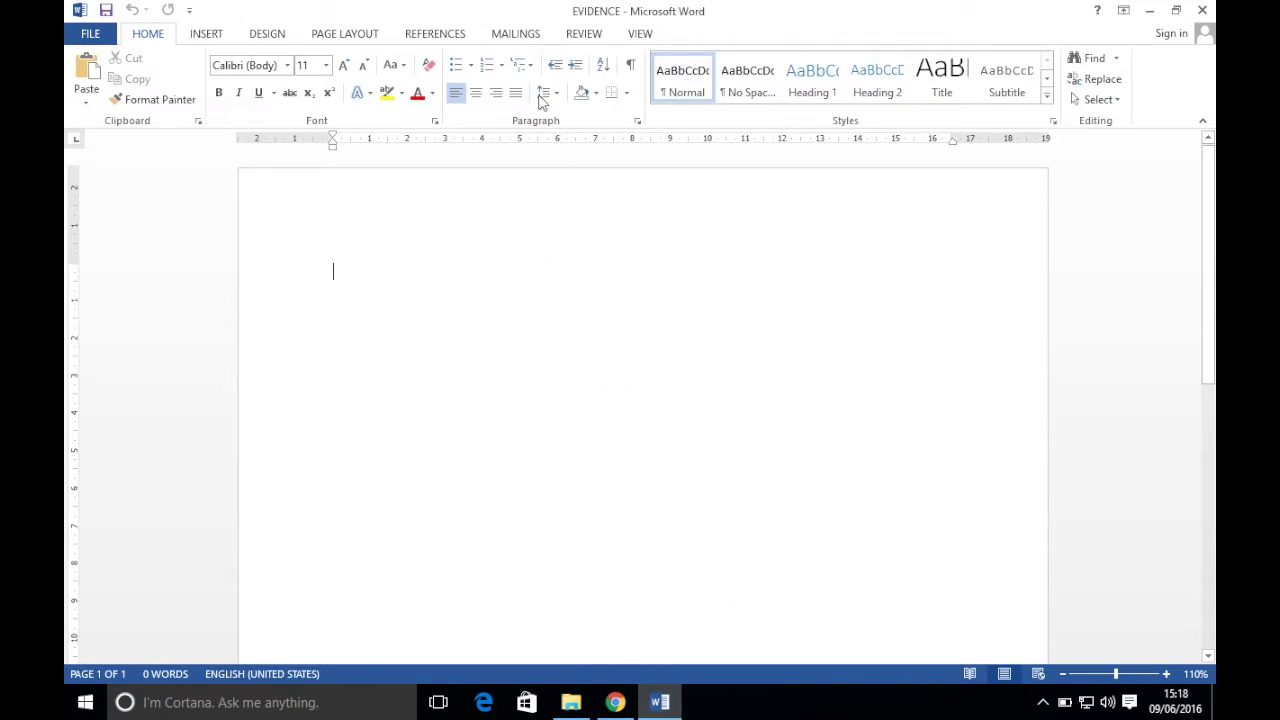
double_click(449, 193)
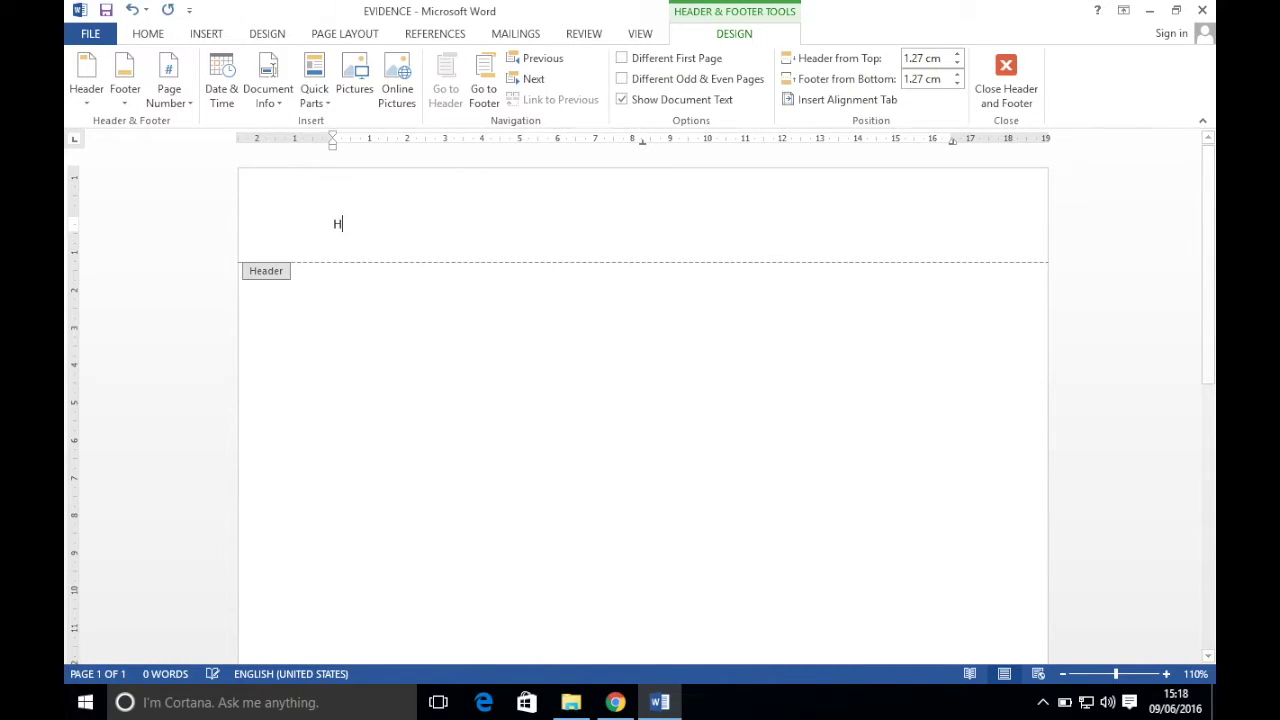
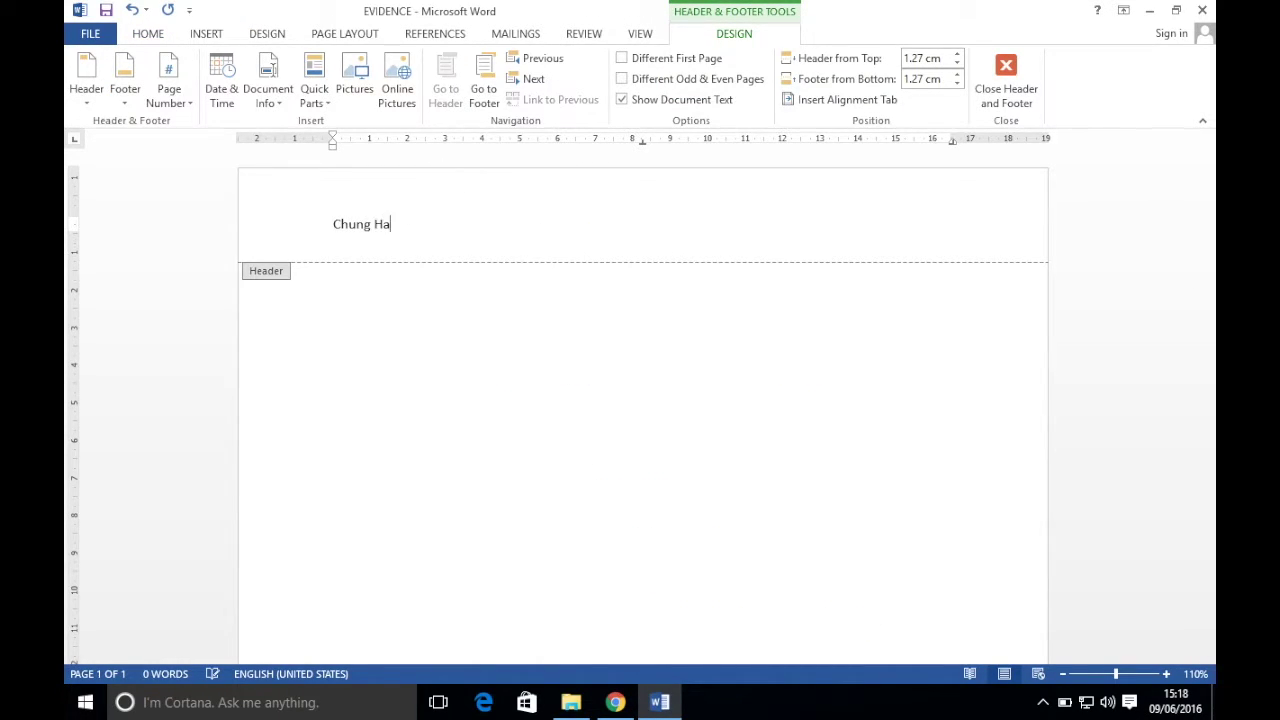
key(Tab)
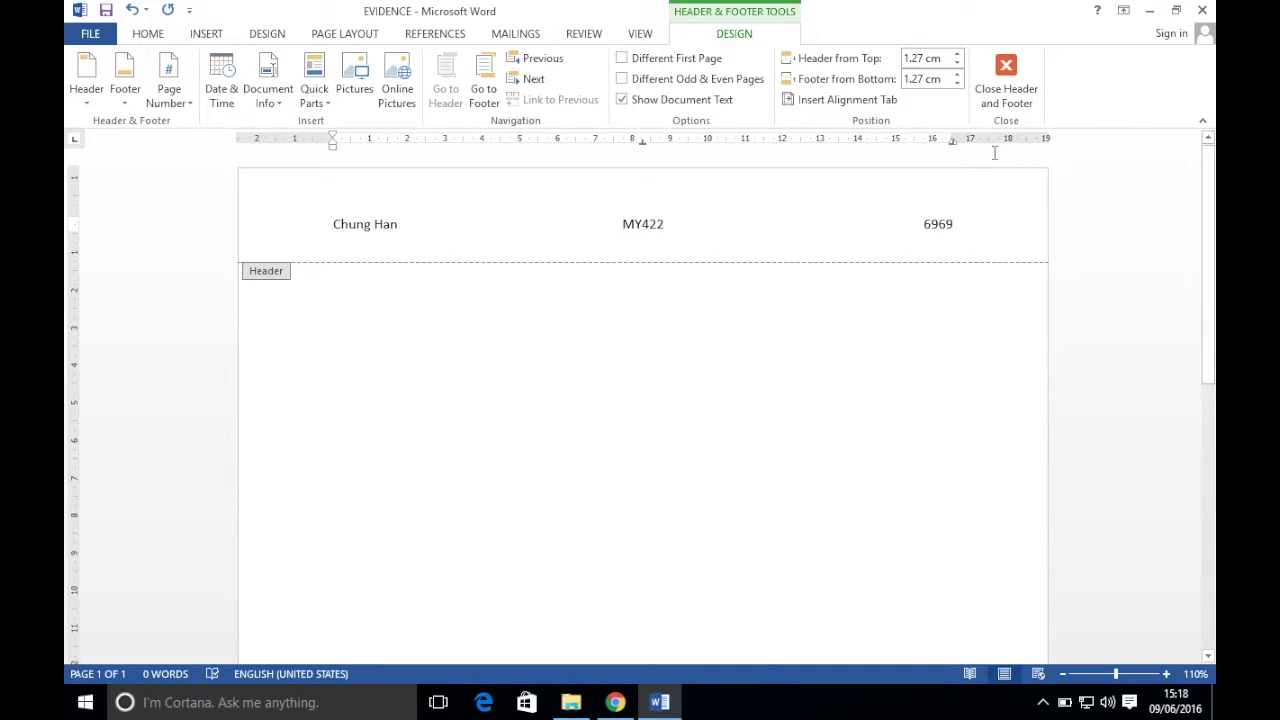
click(996, 85)
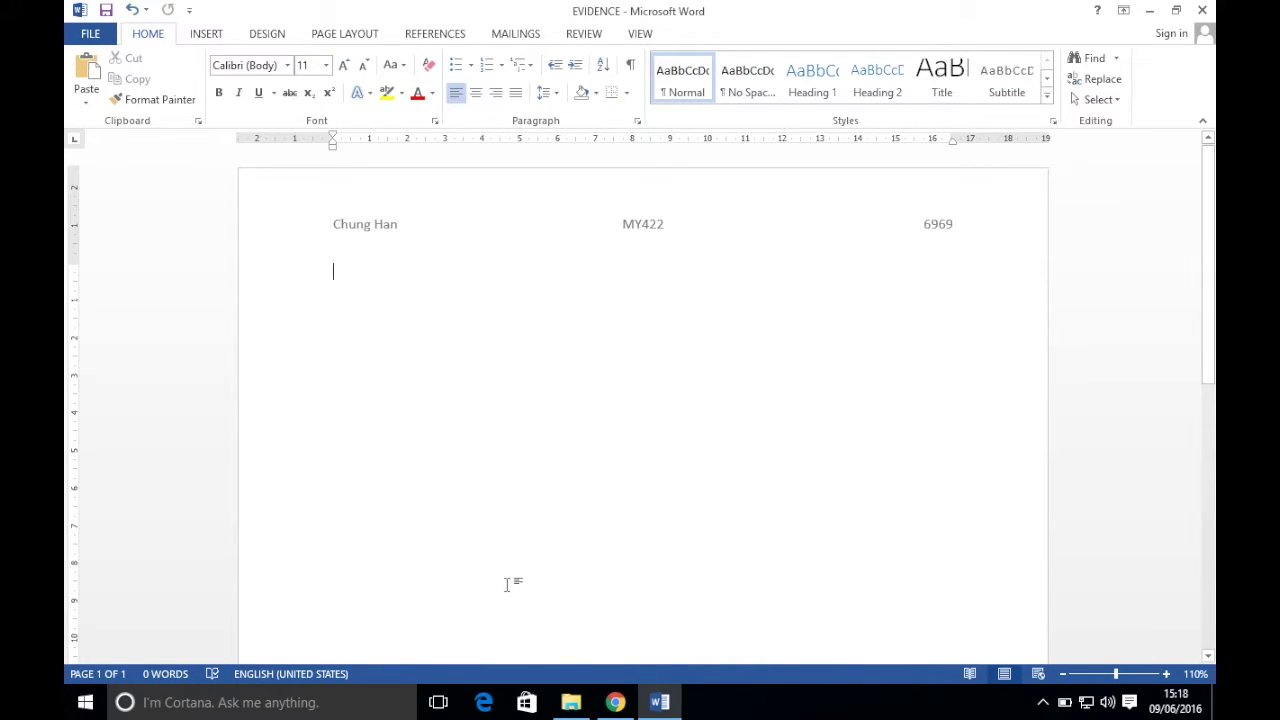
- Open the N1JAVELIN data file from the exam folder in Excel
click(616, 703)
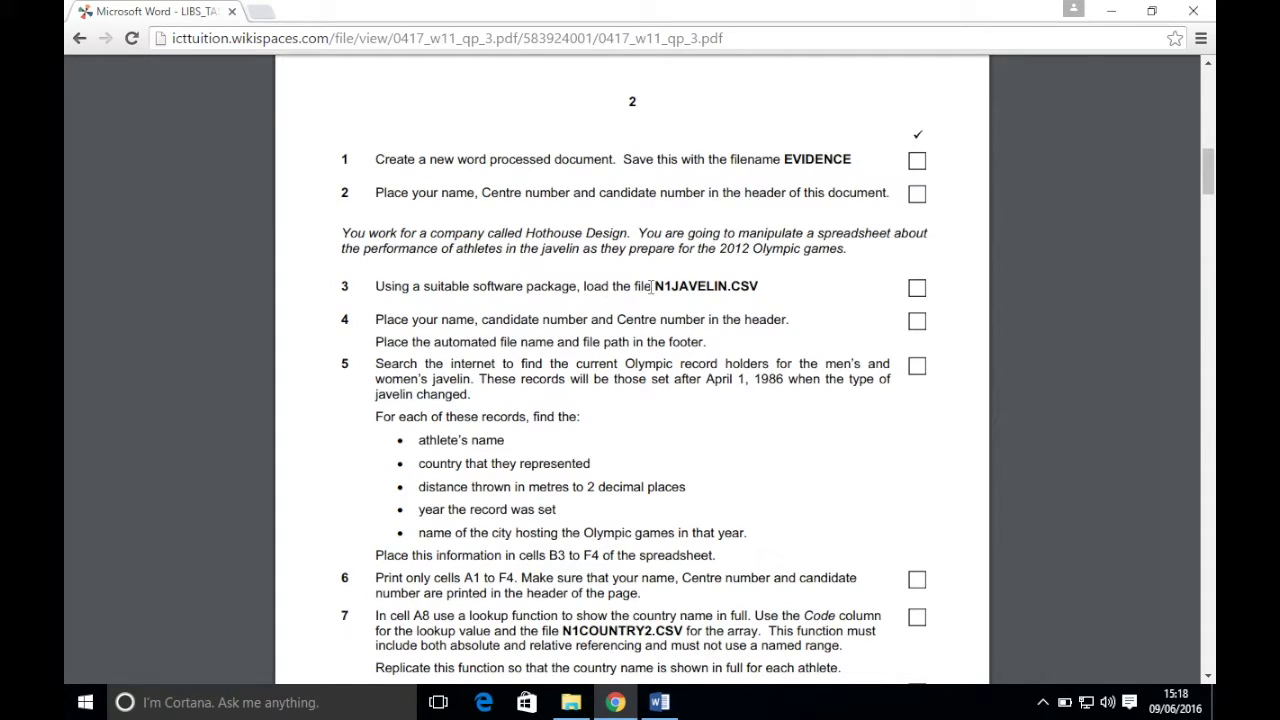
click(571, 702)
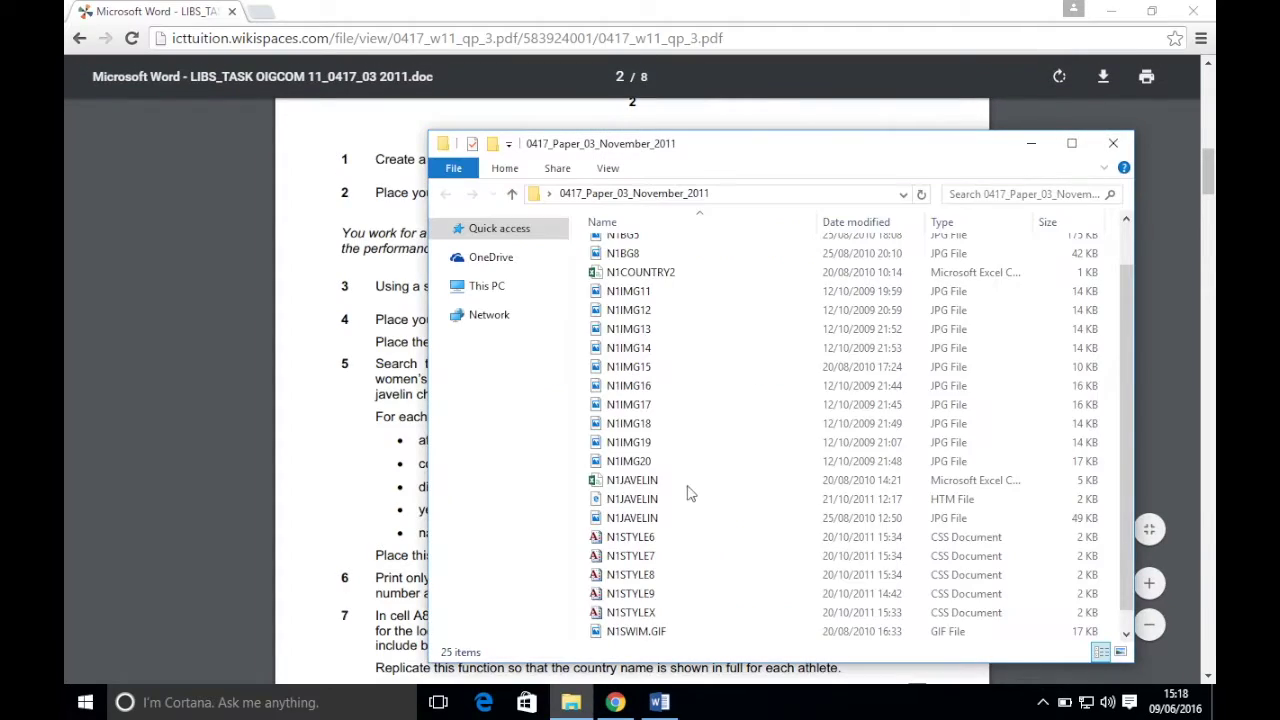
double_click(615, 487)
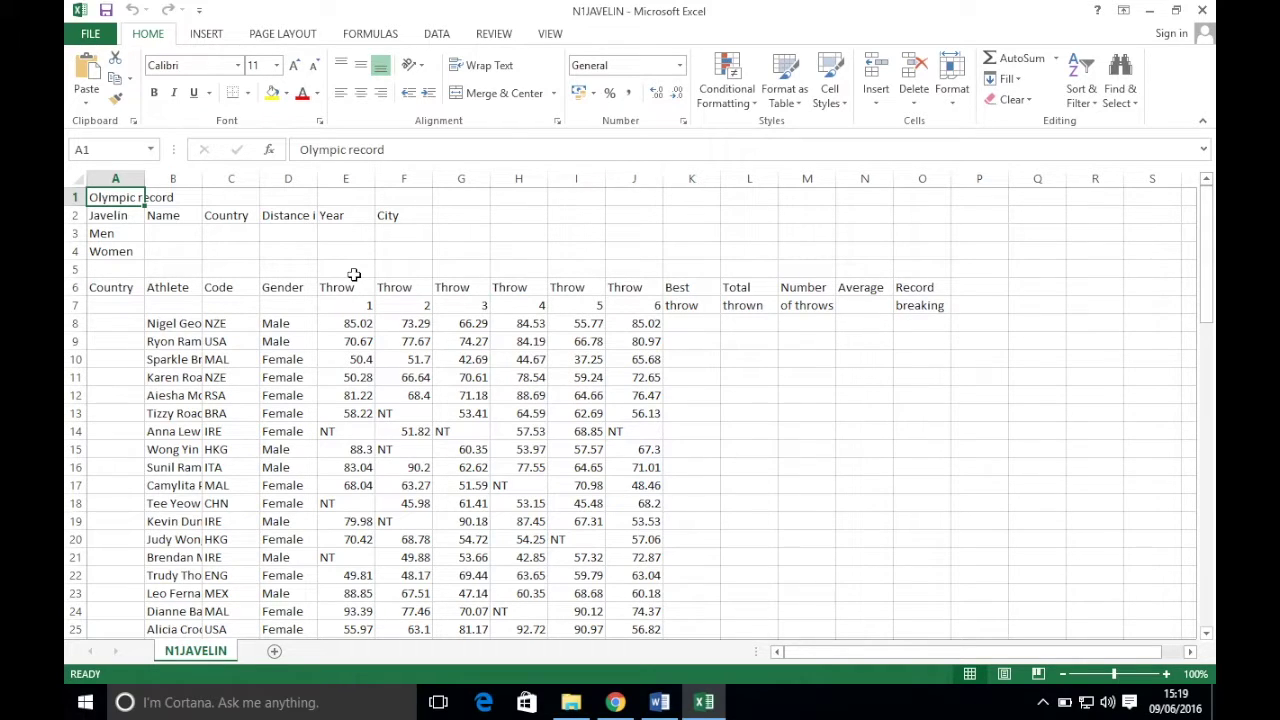
- Save N1JAVELIN in the same folder with Save as type Excel Workbook
click(88, 34)
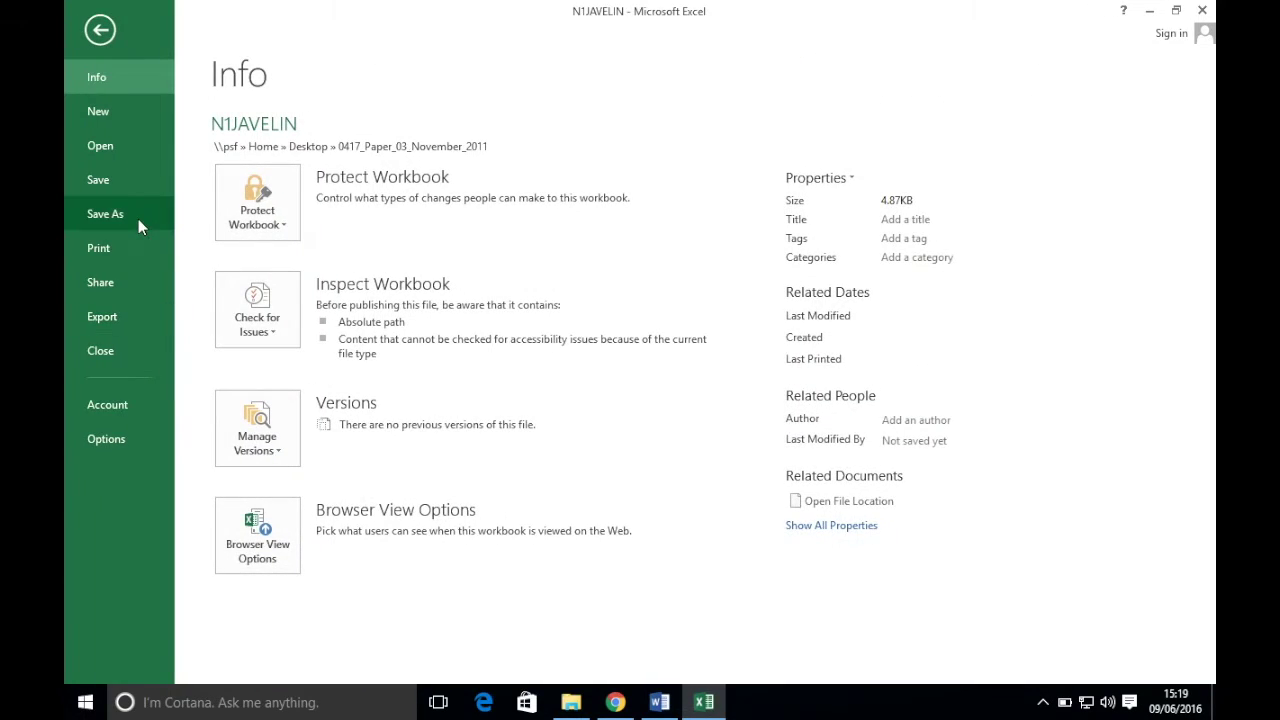
click(138, 220)
click(557, 554)
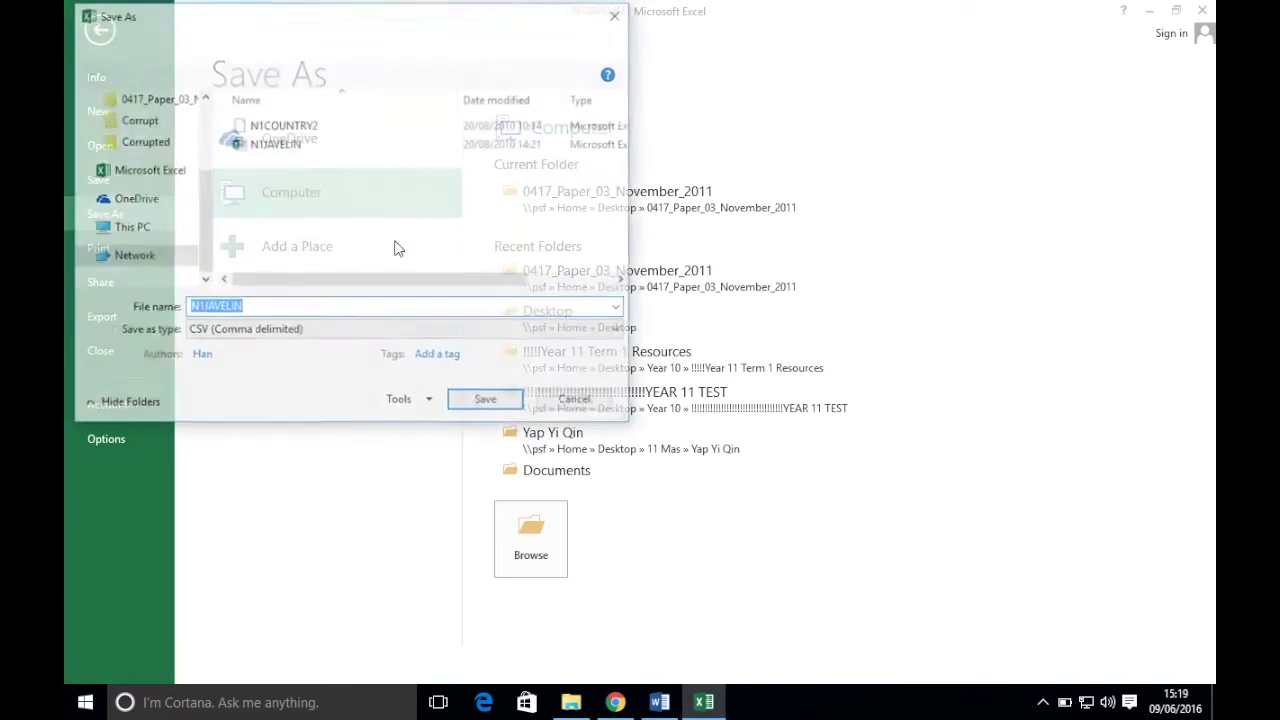
click(222, 342)
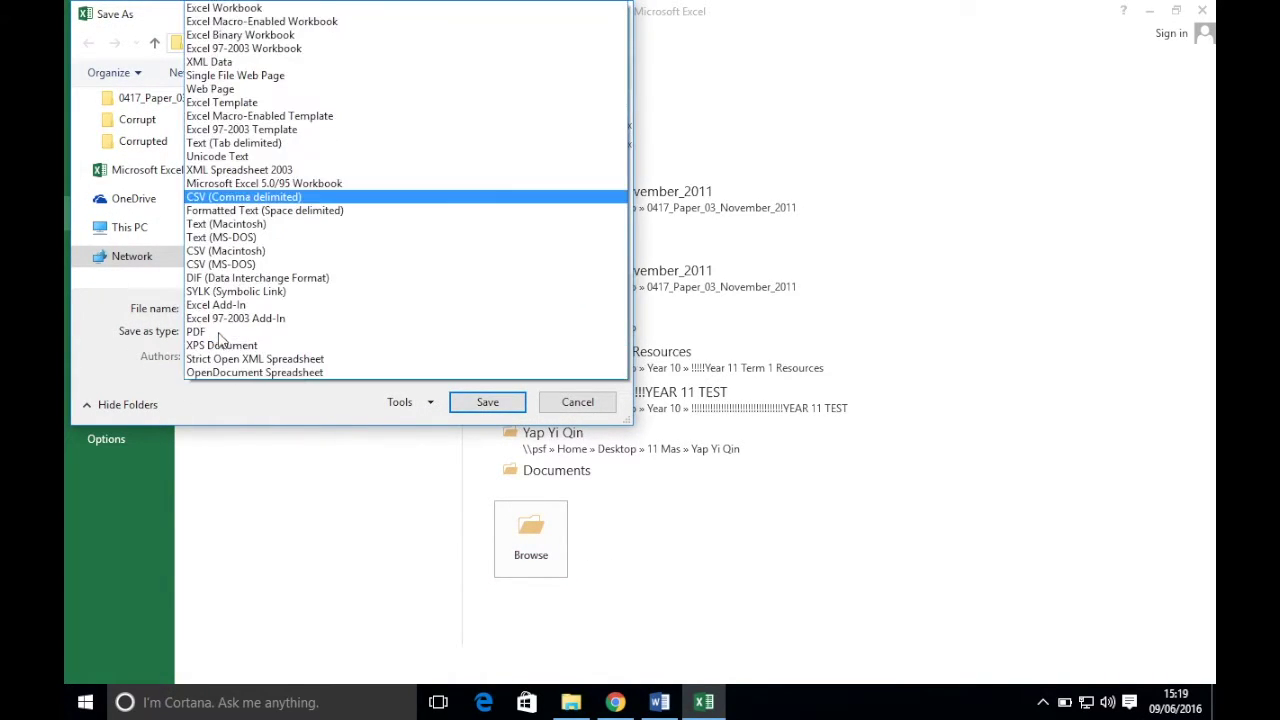
click(254, 9)
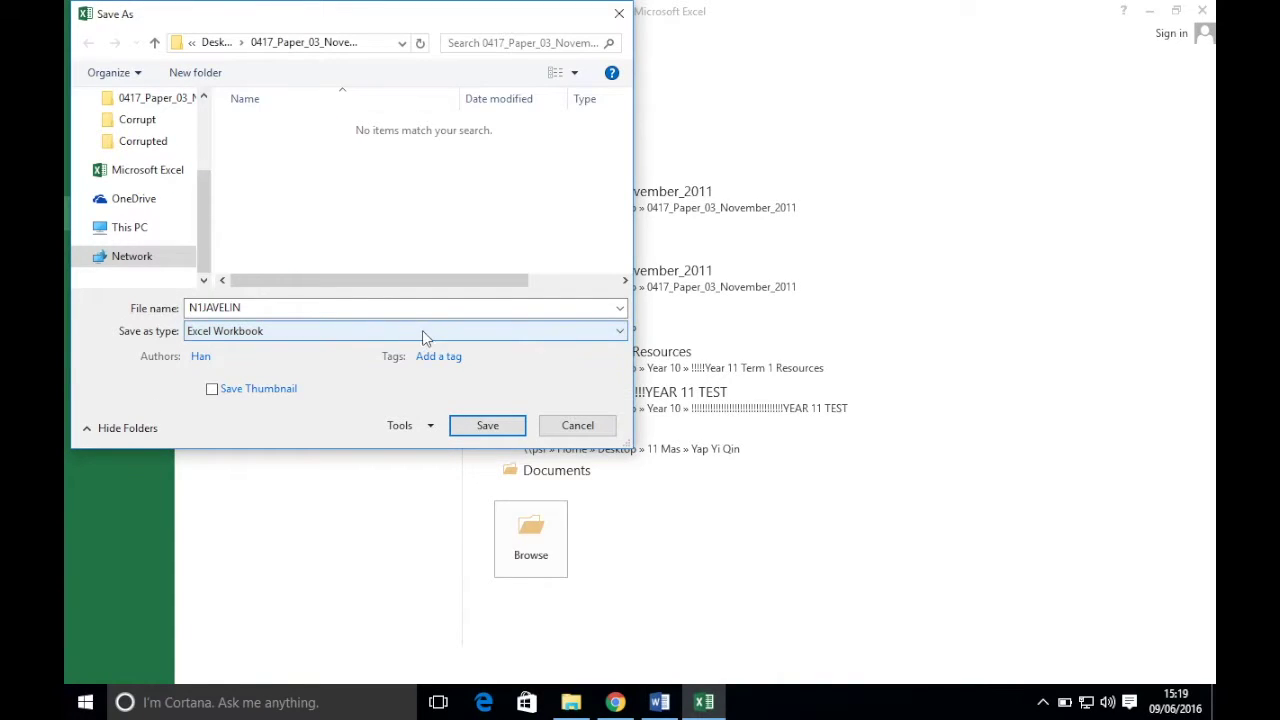
click(486, 425)
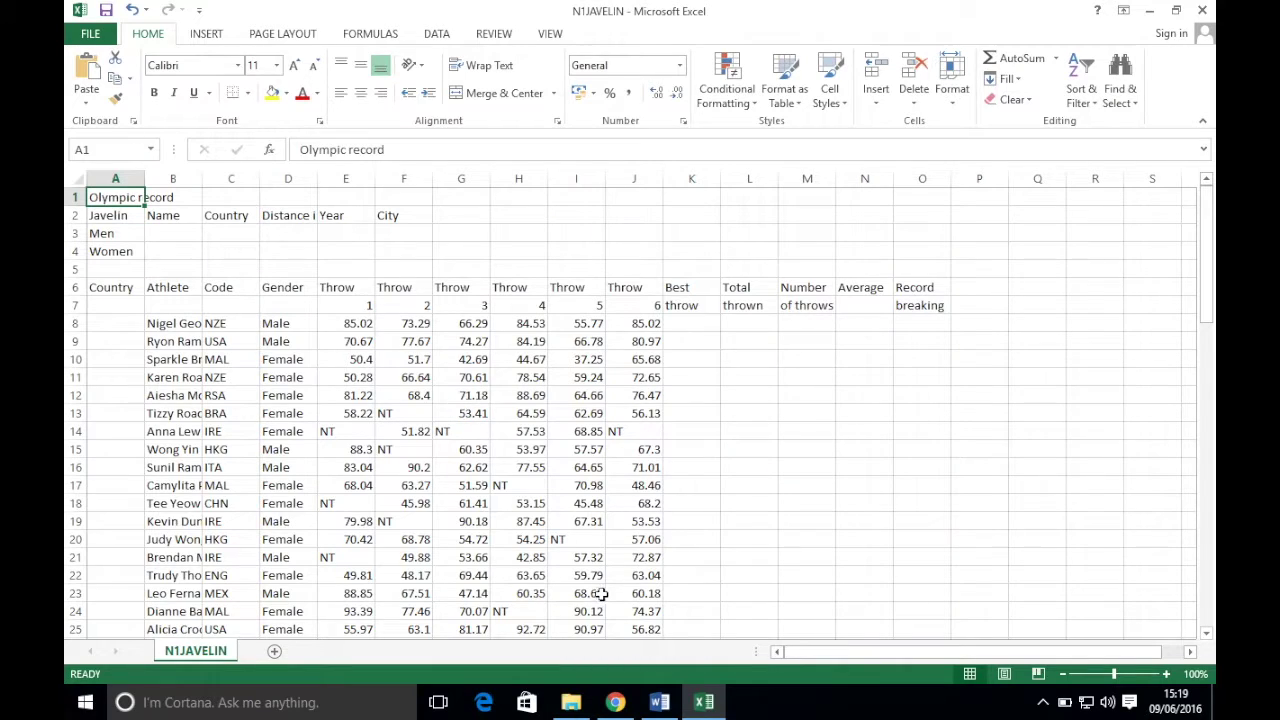
- After checking the task sheet, start editing the N1JAVELIN worksheet's page header
click(616, 703)
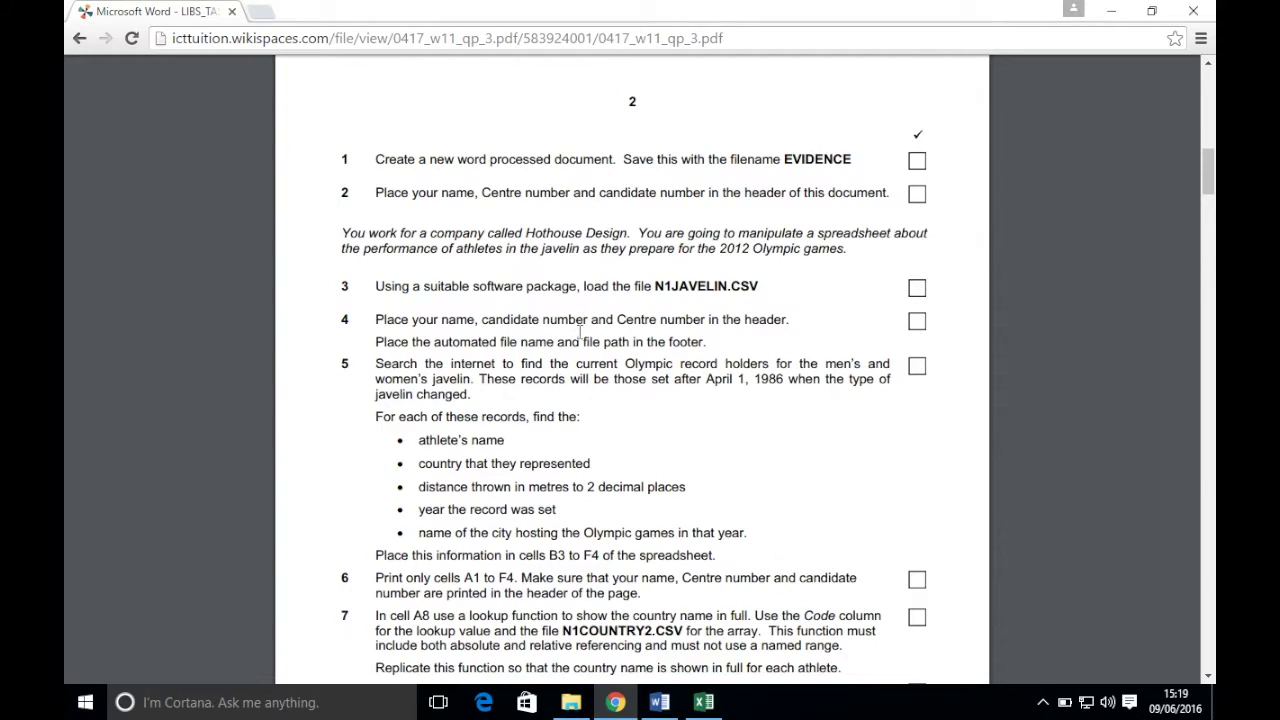
scroll(580, 333, down, 2)
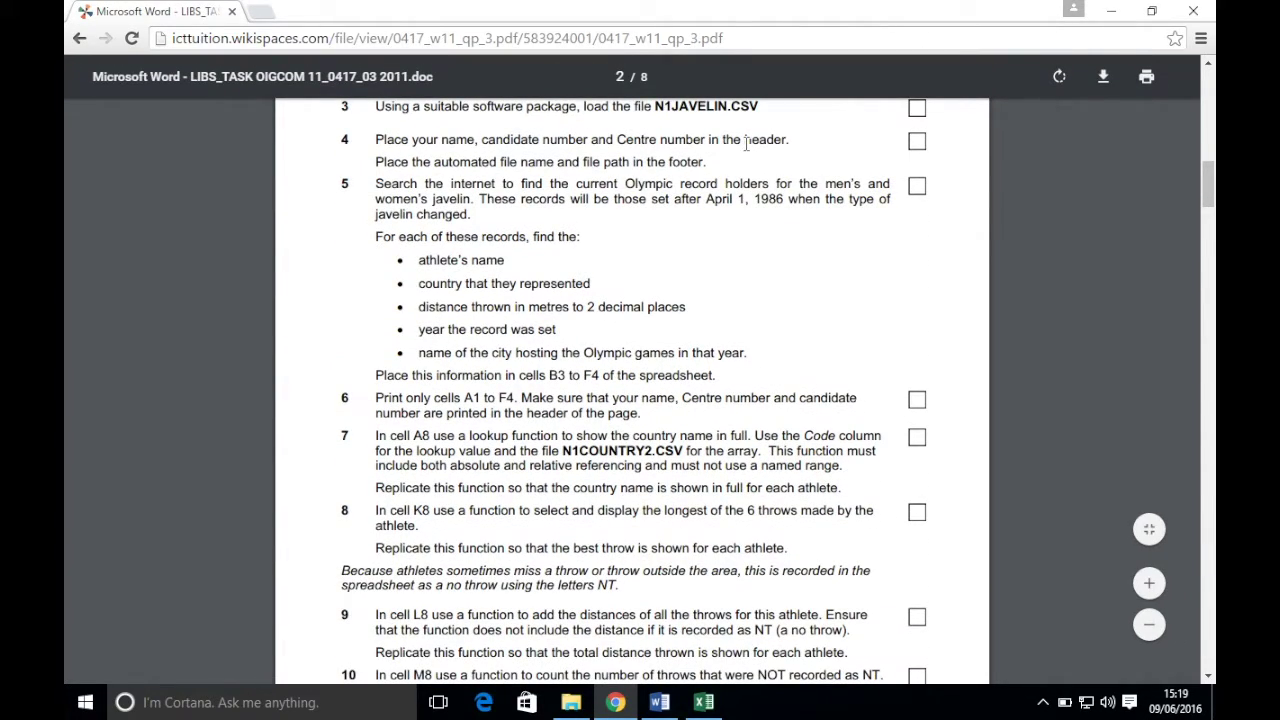
click(704, 702)
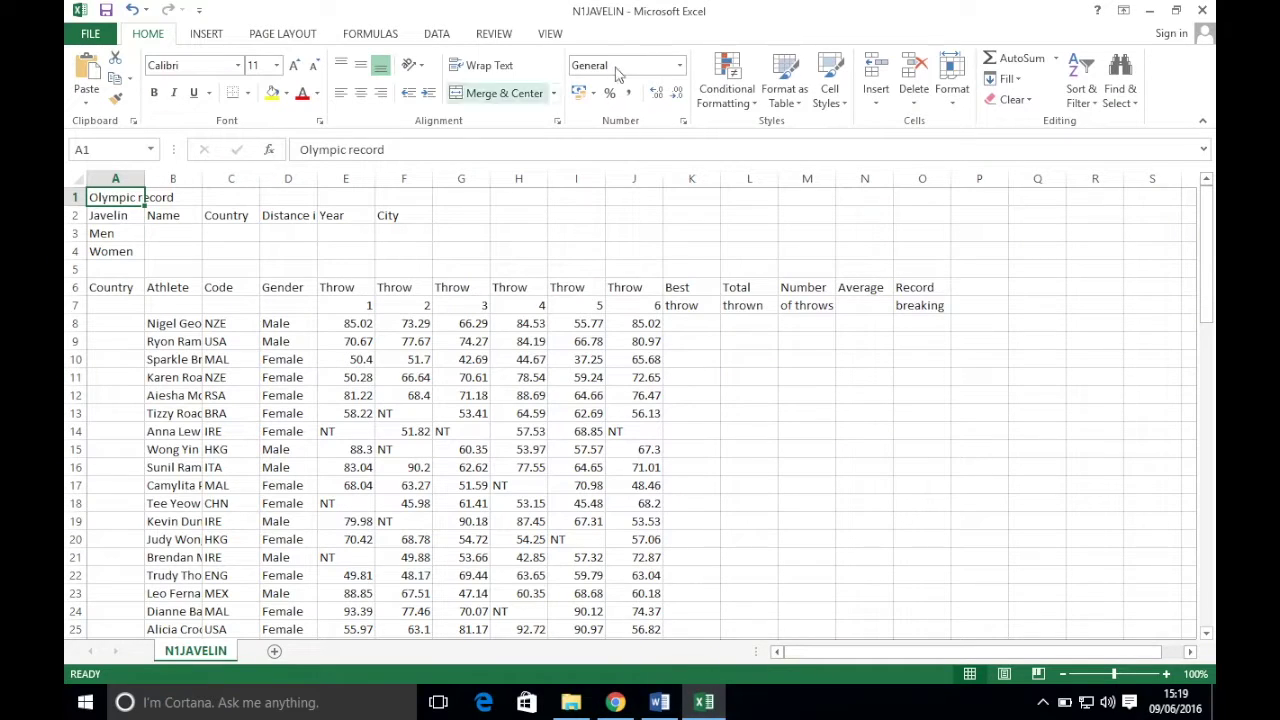
click(208, 33)
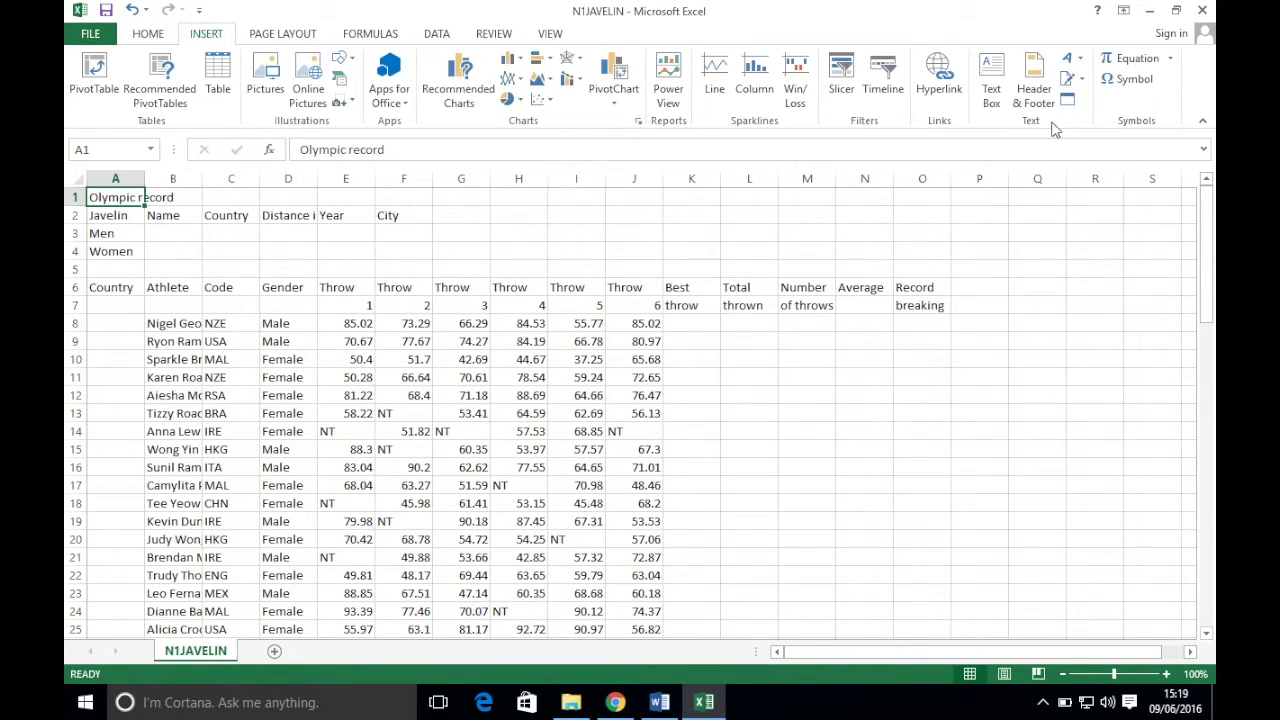
click(1046, 92)
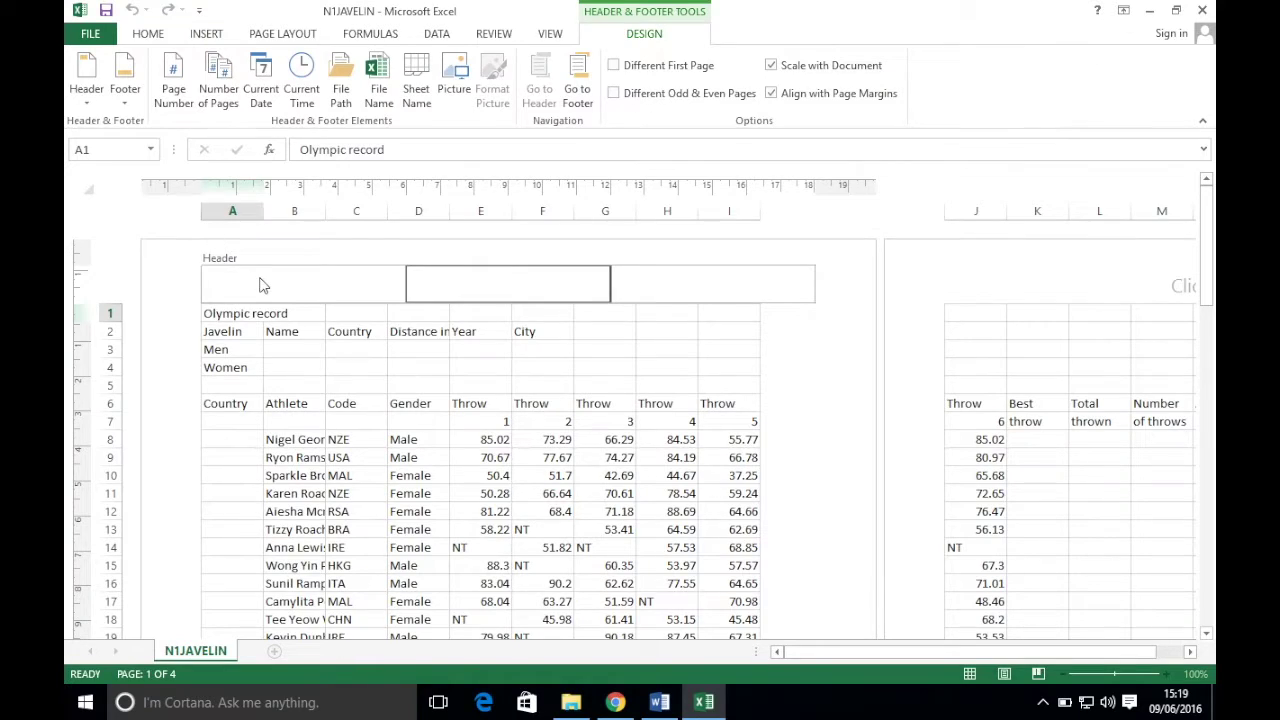
- Enter the name left, candidate number centre and centre number right in the header
click(261, 287)
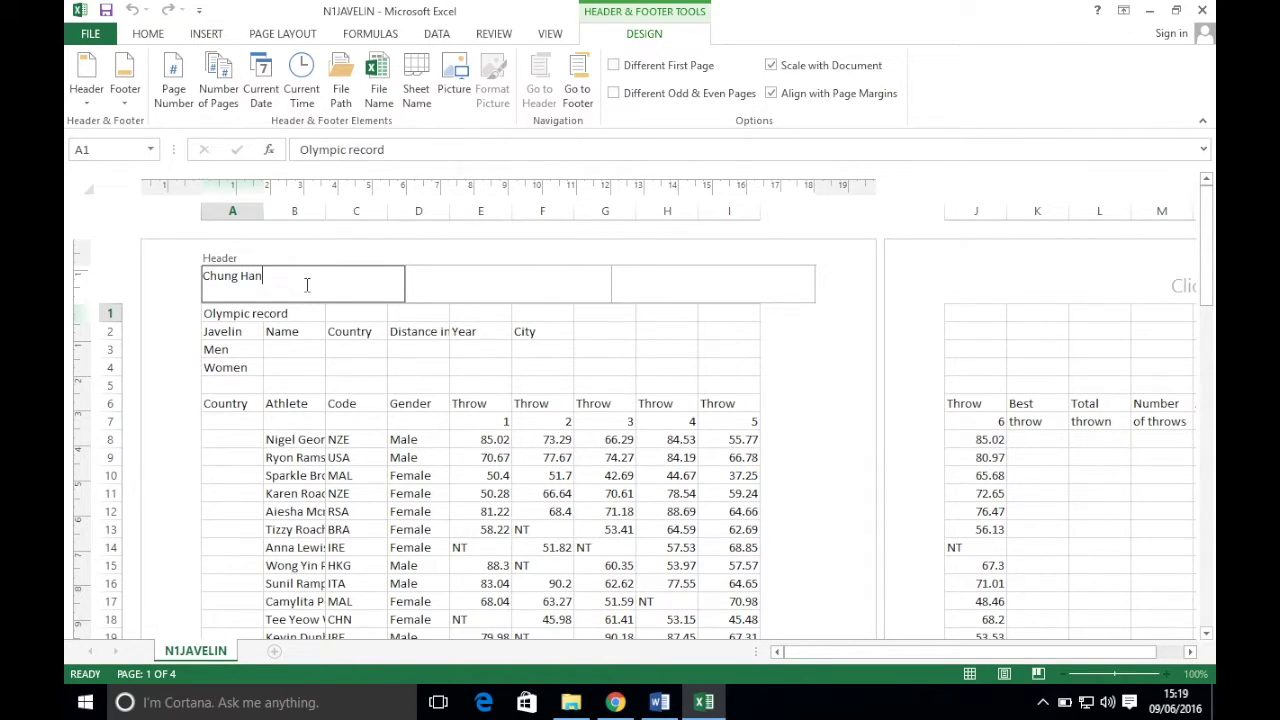
key(Tab)
key(Tab)
text(MY422)
click(335, 346)
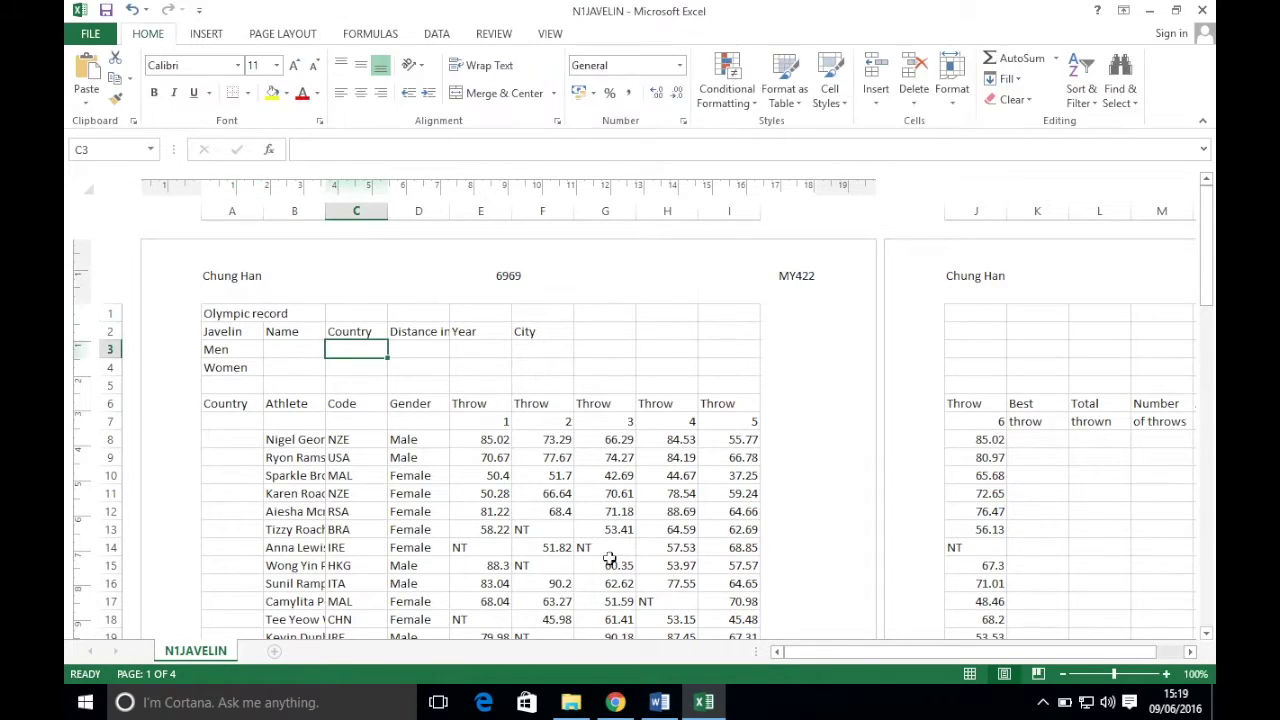
- Insert the automatic File Path field into the left section of the worksheet footer
click(615, 702)
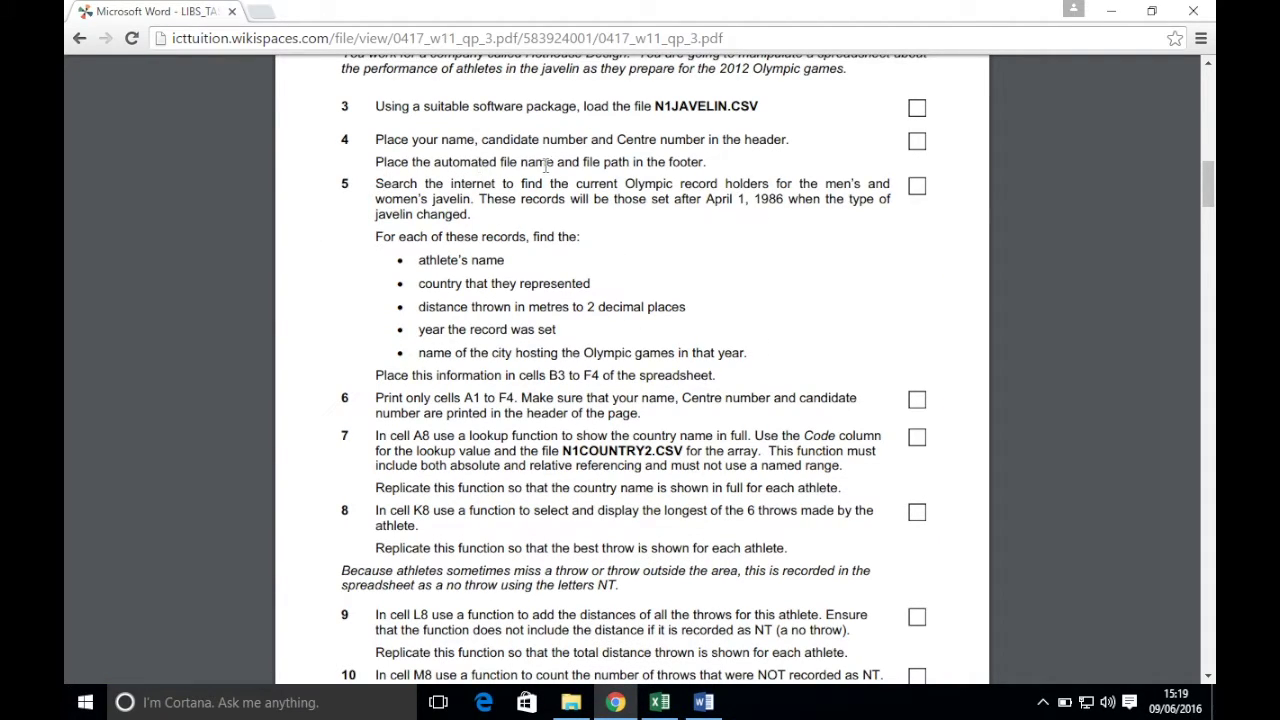
click(660, 702)
scroll(413, 443, down, 12)
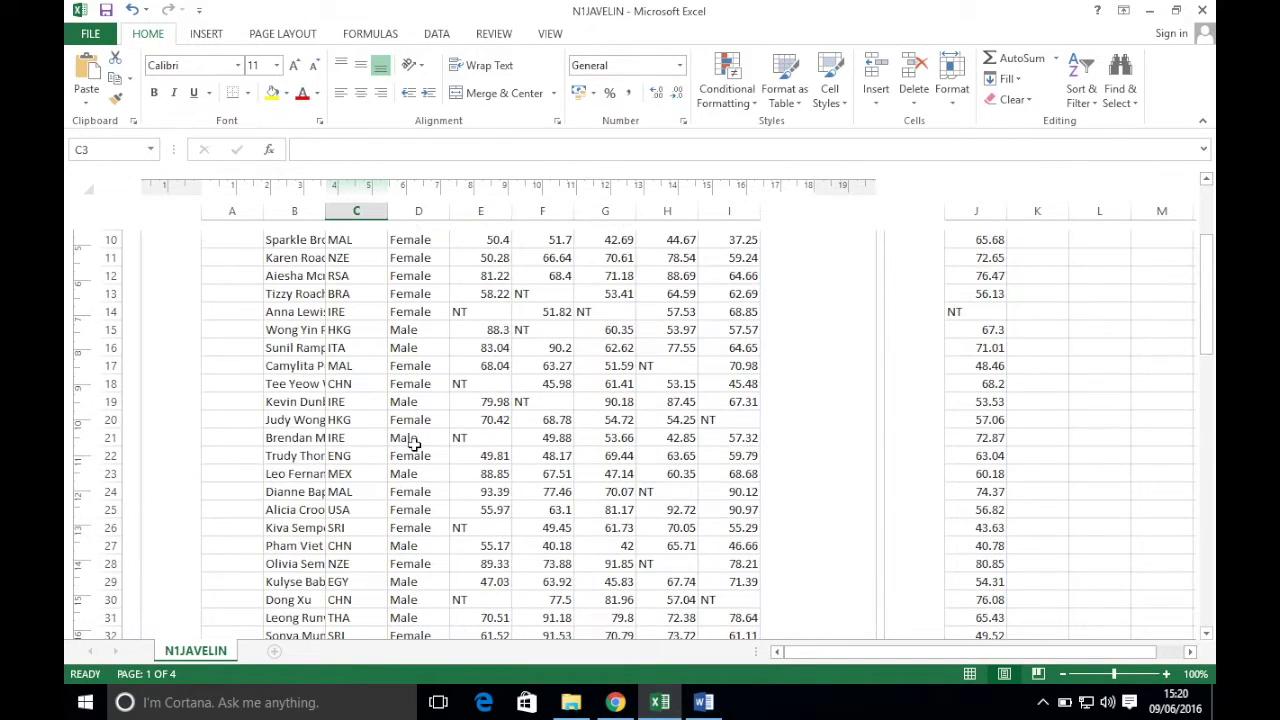
scroll(413, 443, down, 1)
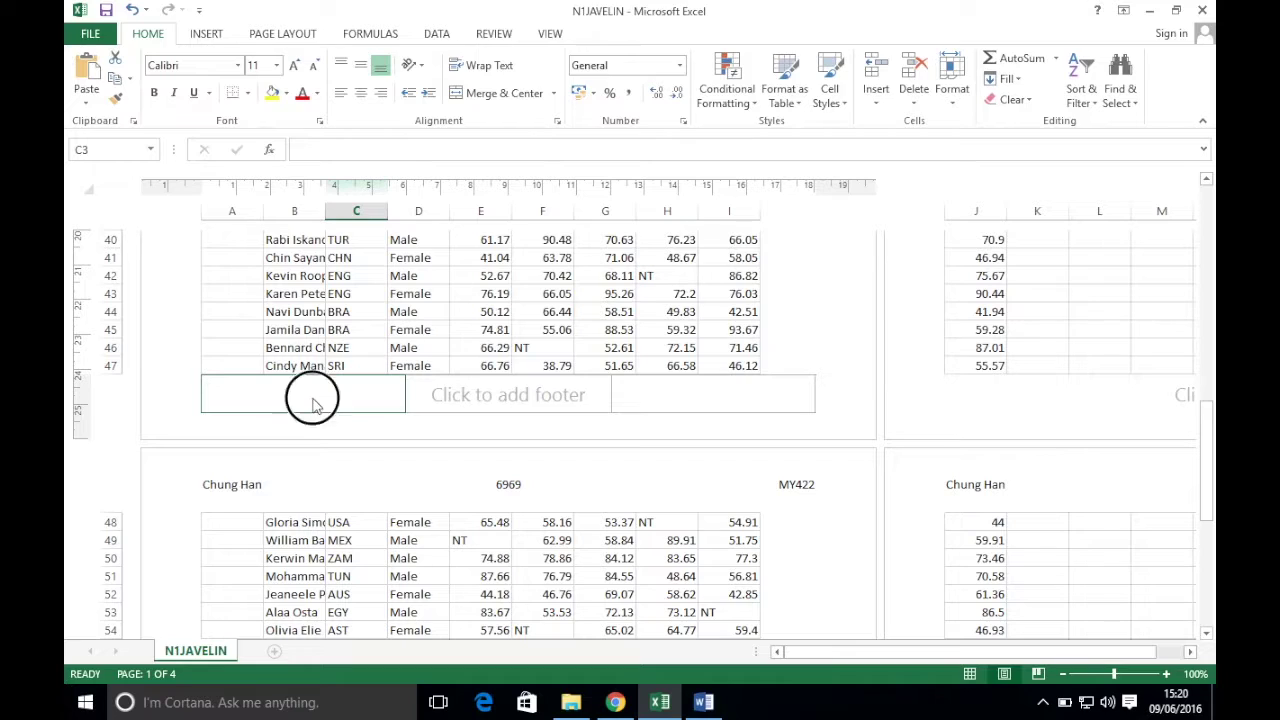
click(314, 402)
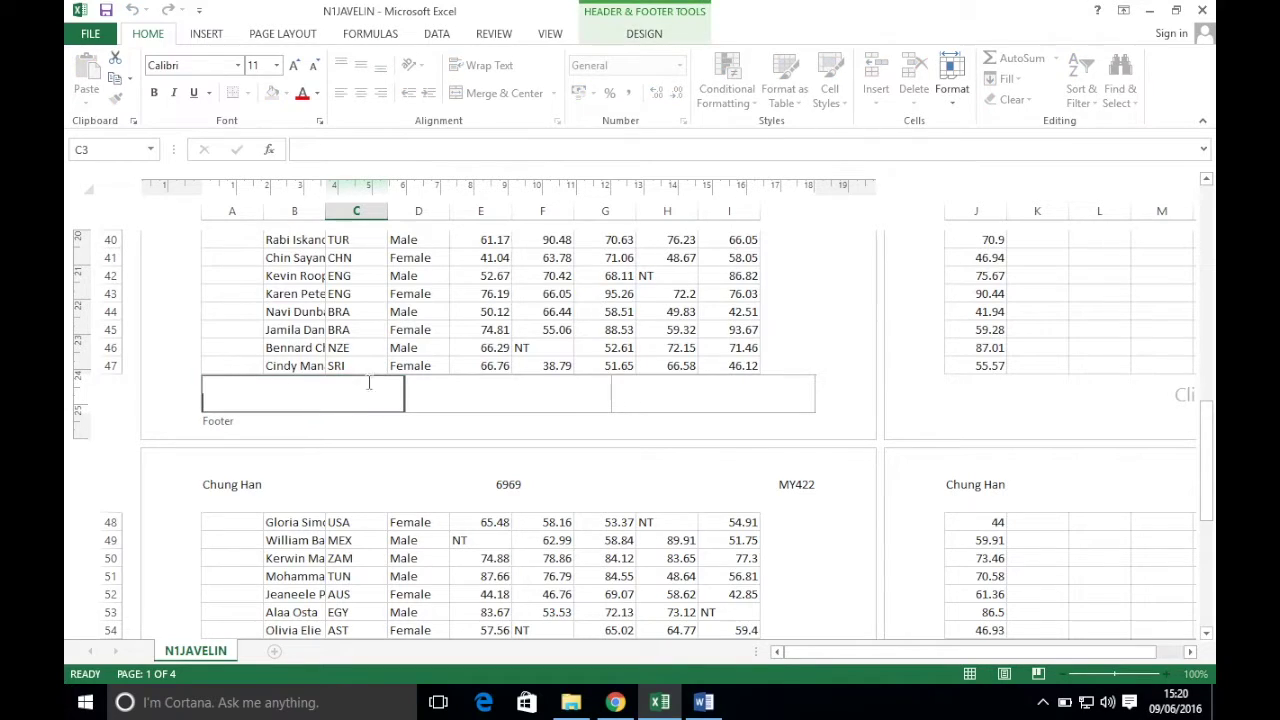
click(650, 40)
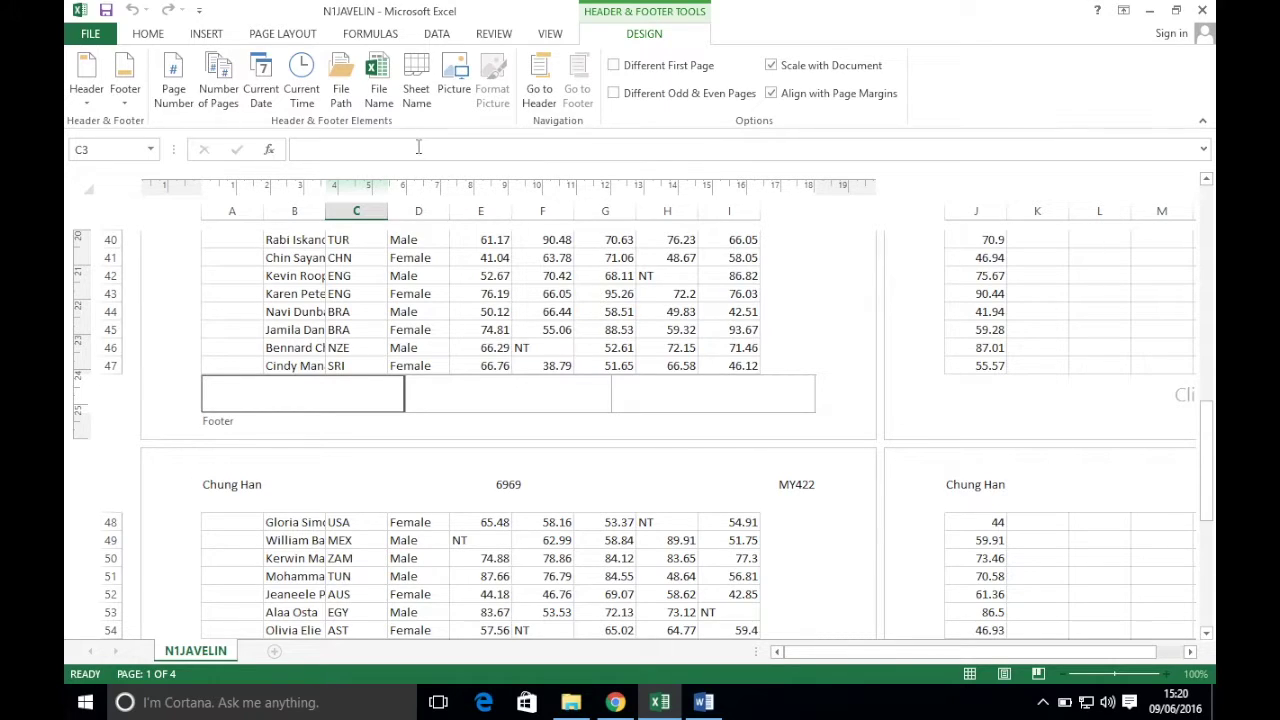
click(340, 100)
click(397, 295)
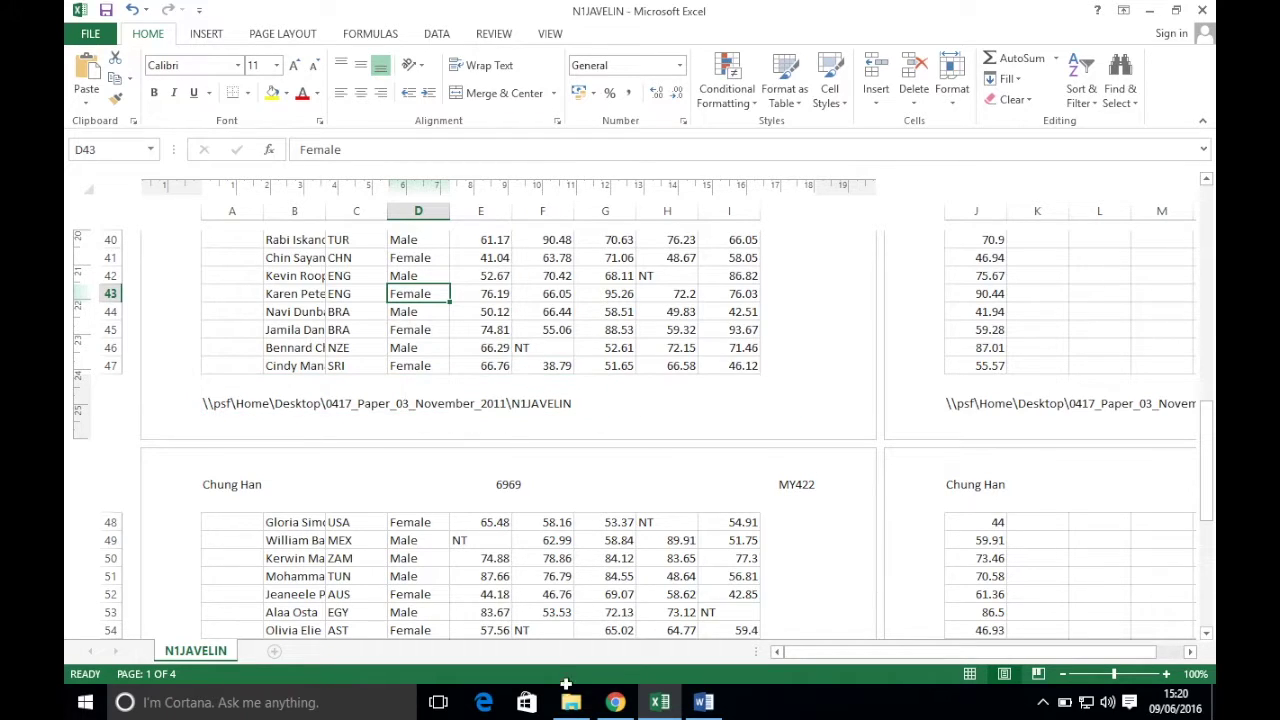
click(615, 702)
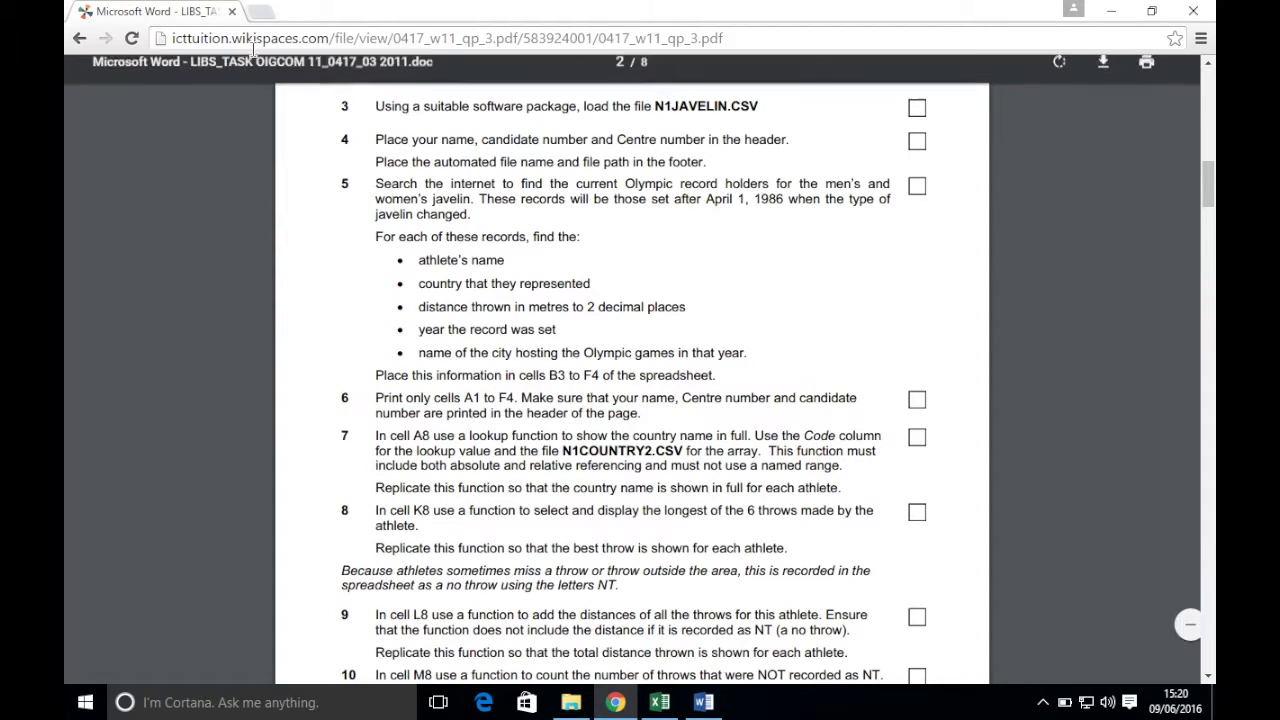
- Search 'men women javeline record' and open Wikipedia's List of Olympic records in athletics
click(261, 12)
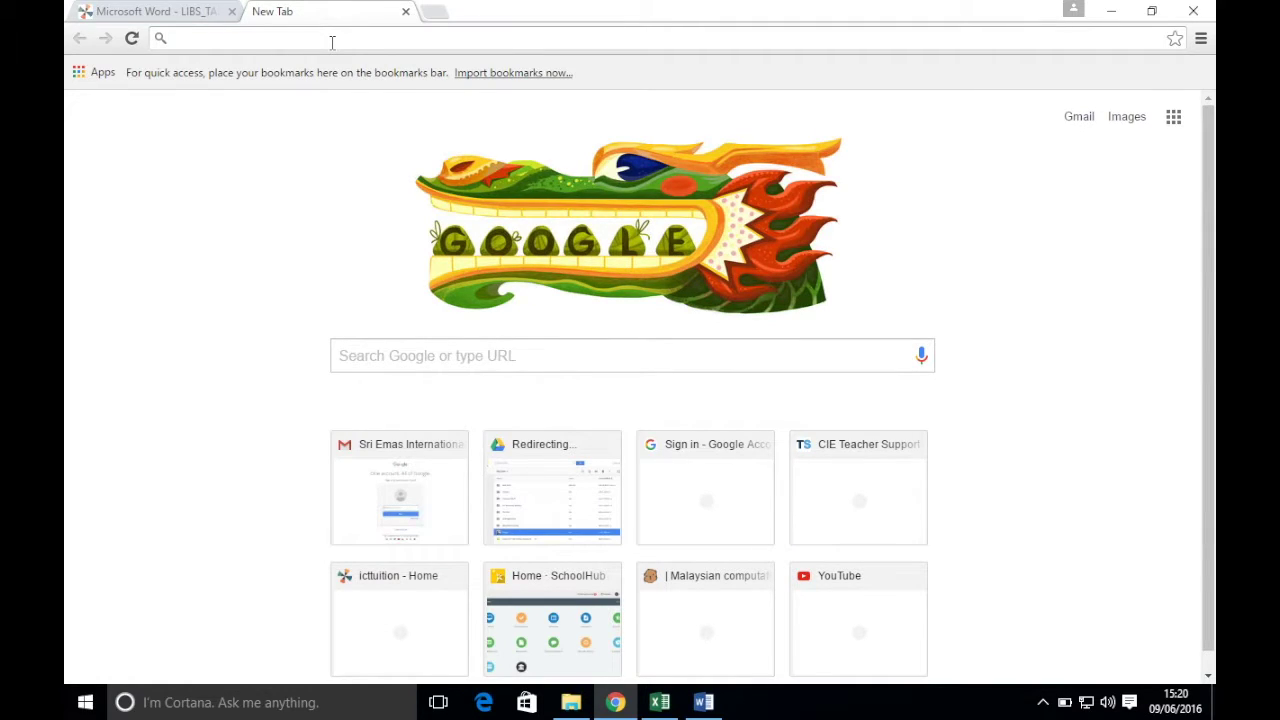
click(332, 38)
text(men women)
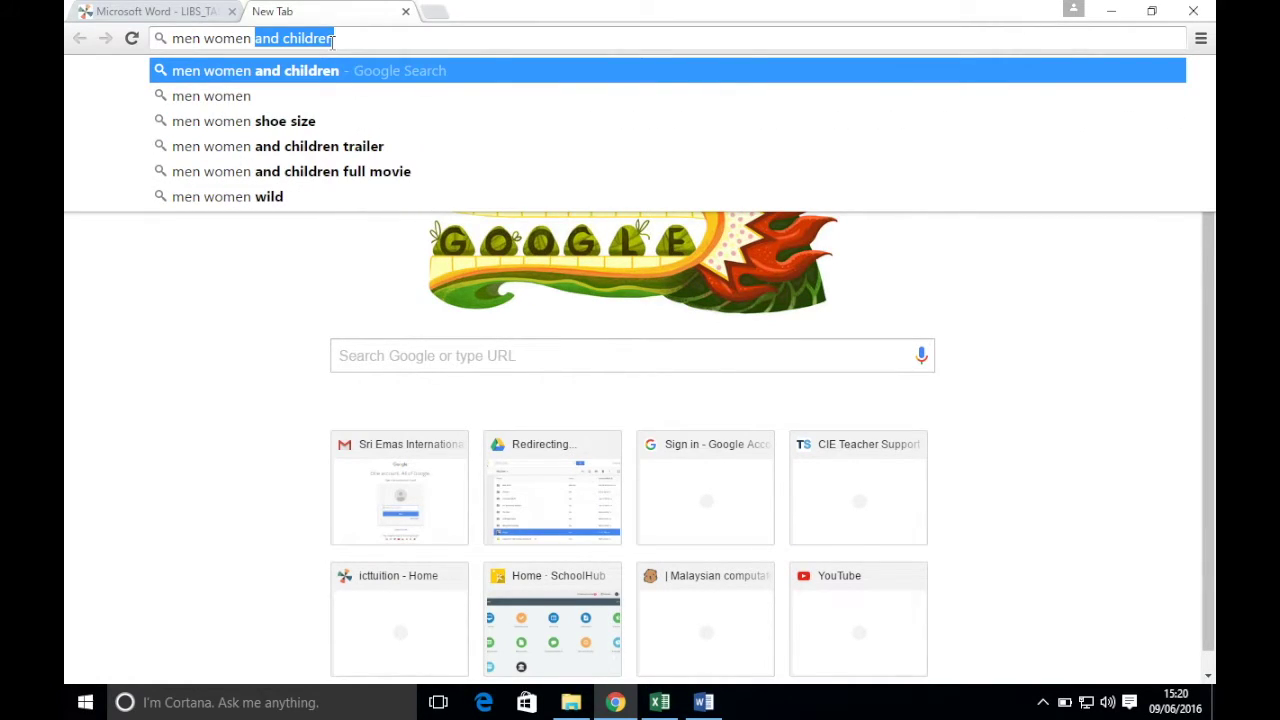
text( javw)
key(BackSpace)
text(eline record holders)
key(Return)
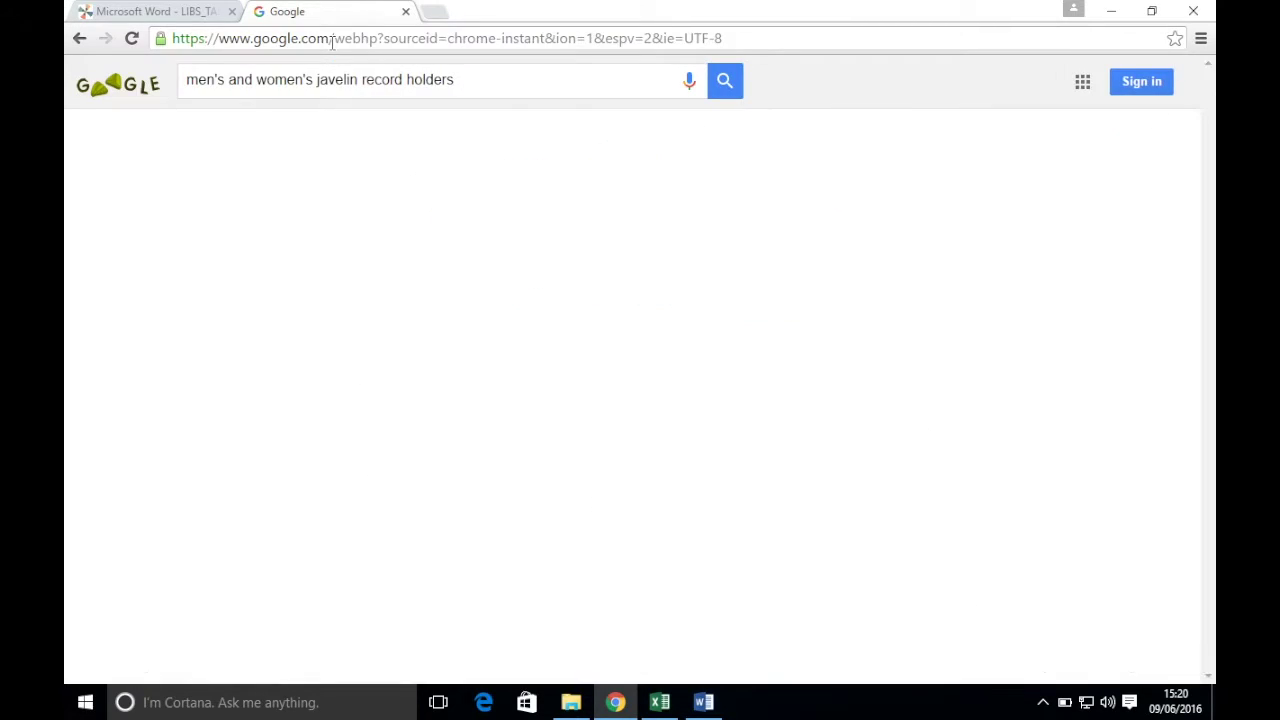
click(280, 220)
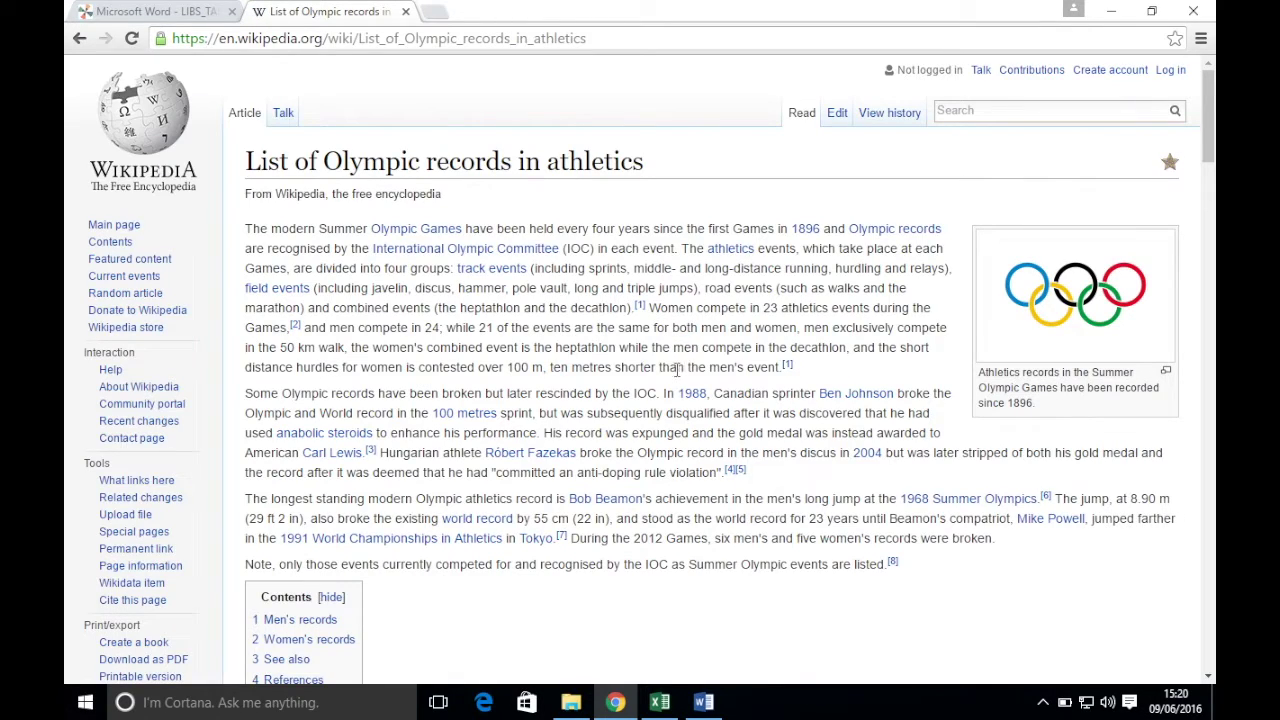
- Read the javelin entries in the Men's records table, then return to the N1JAVELIN workbook
click(288, 619)
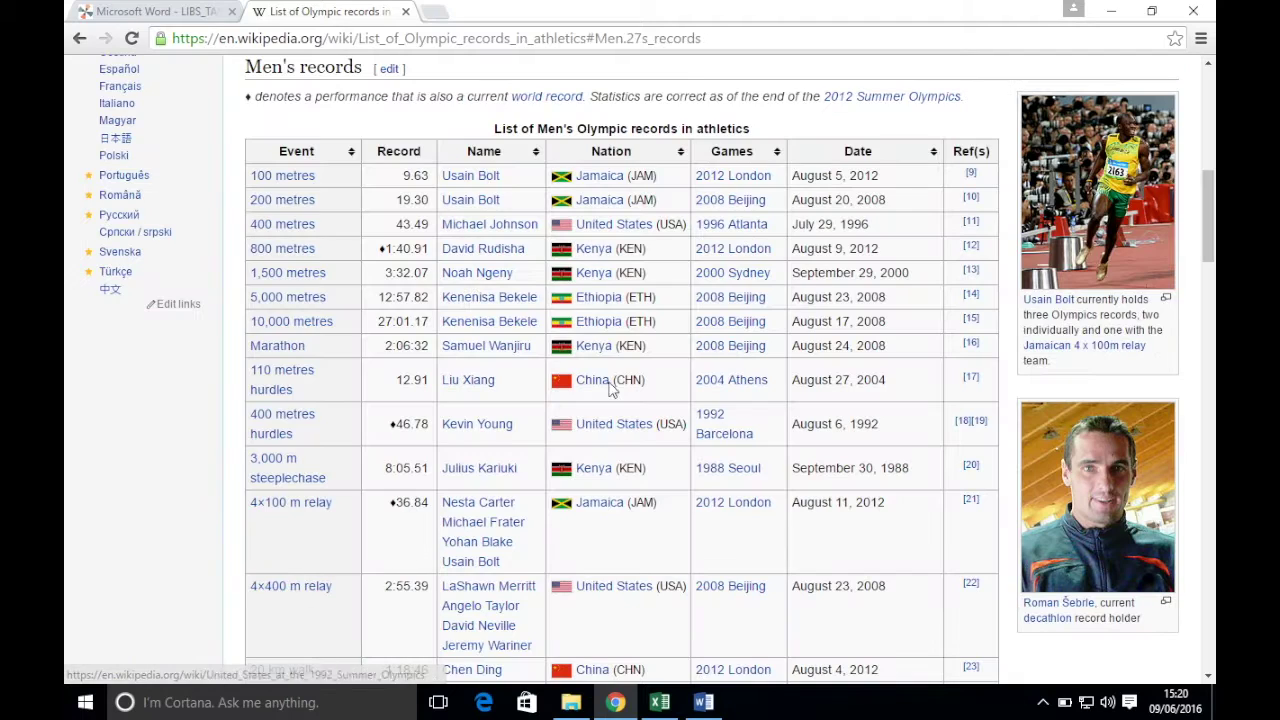
scroll(533, 337, down, 1)
scroll(533, 337, down, 4)
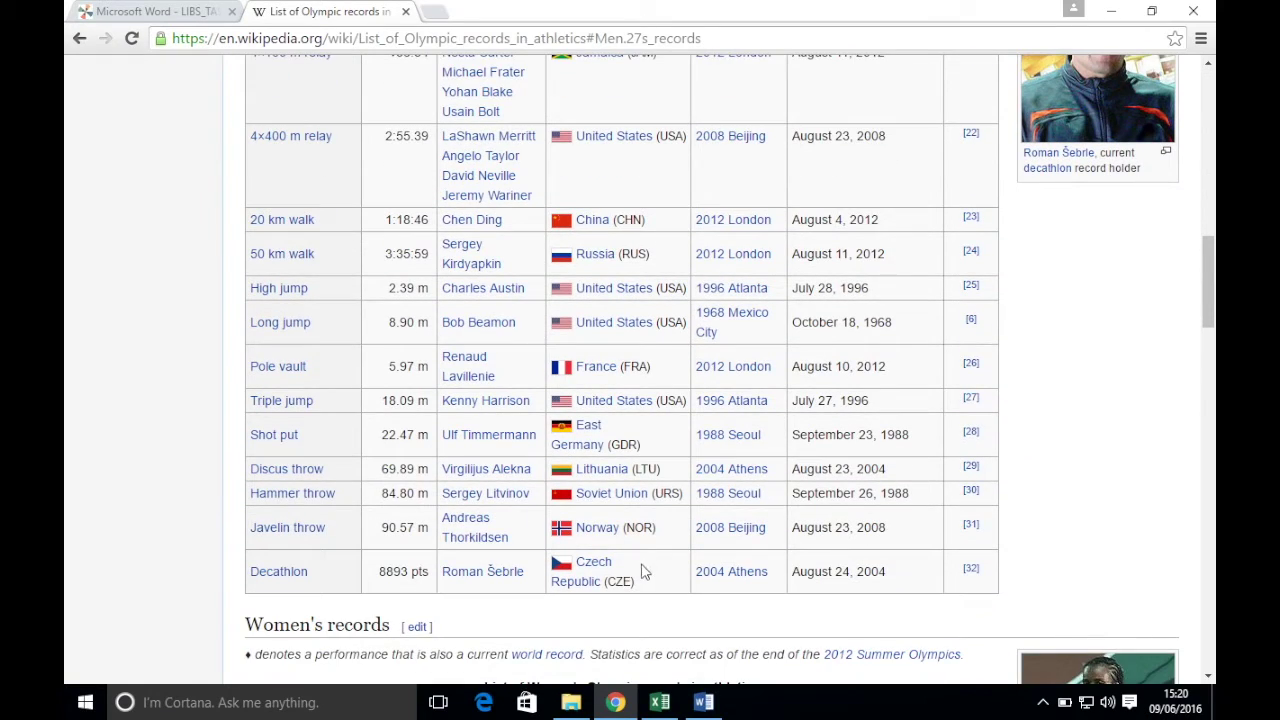
click(190, 12)
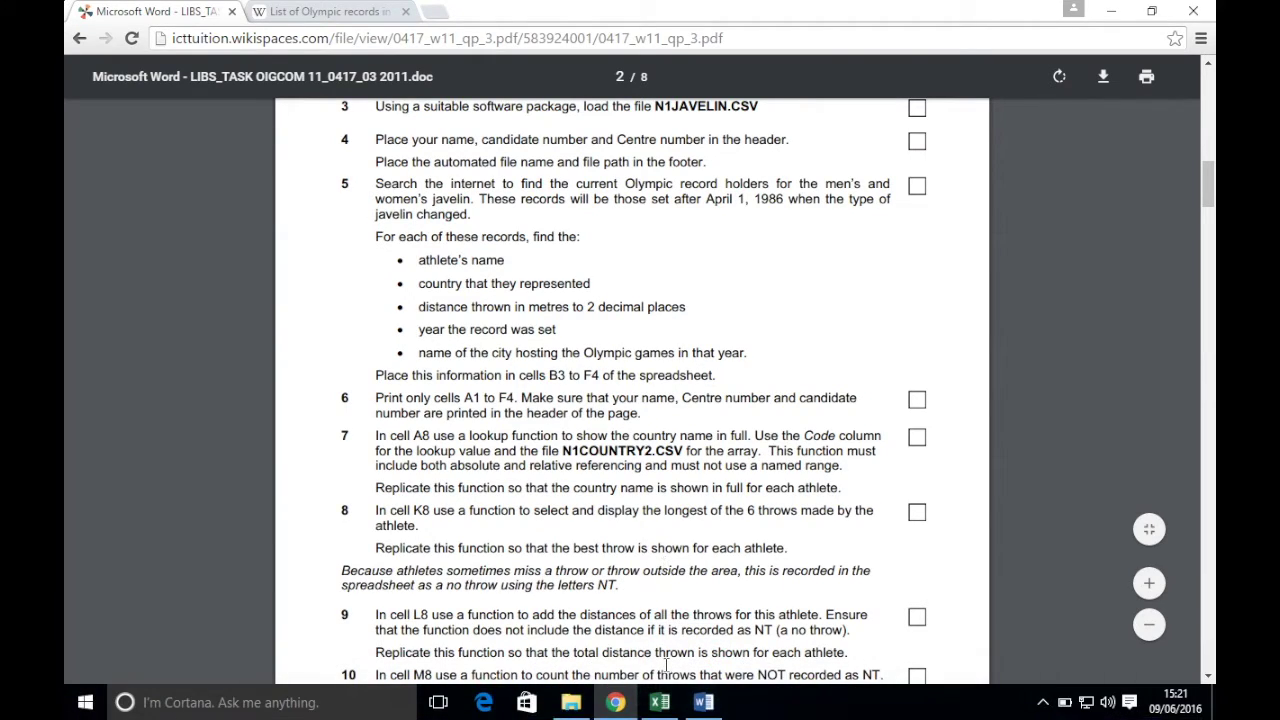
click(659, 704)
scroll(414, 363, up, 15)
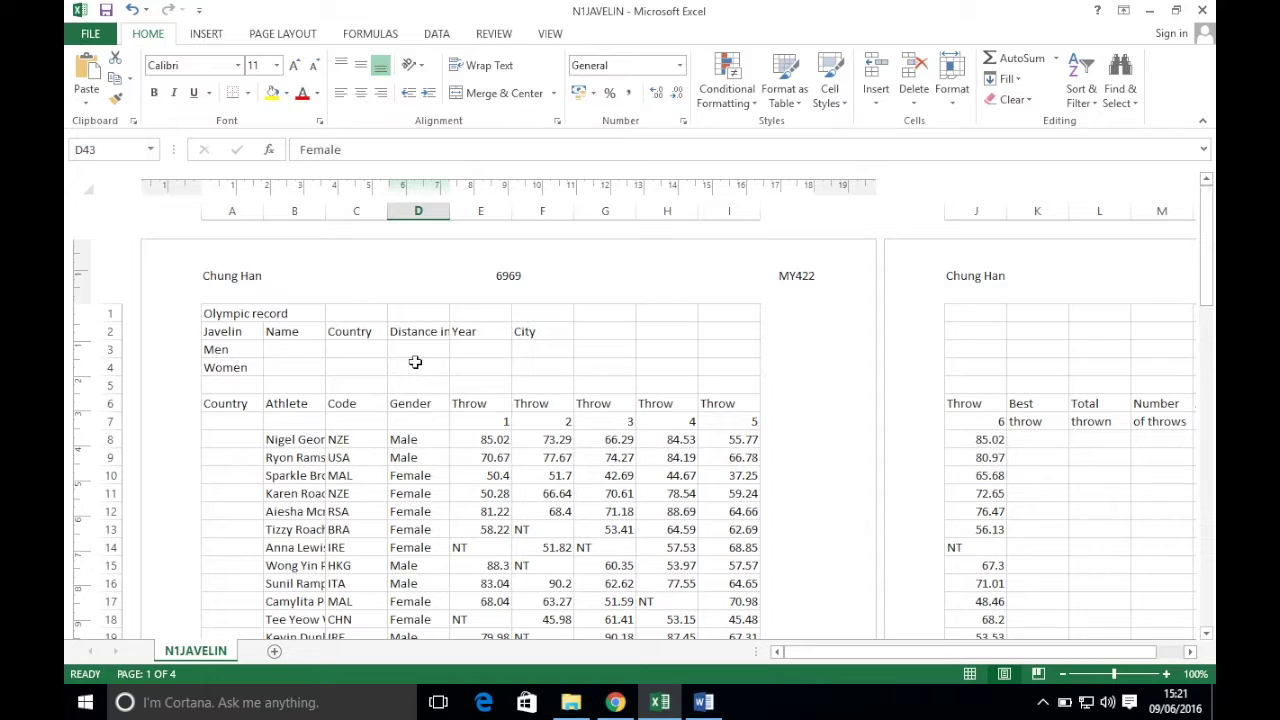
- Copy the men's javelin record holder's name from Wikipedia into B3 and widen column B
drag(281, 350, 551, 366)
click(300, 352)
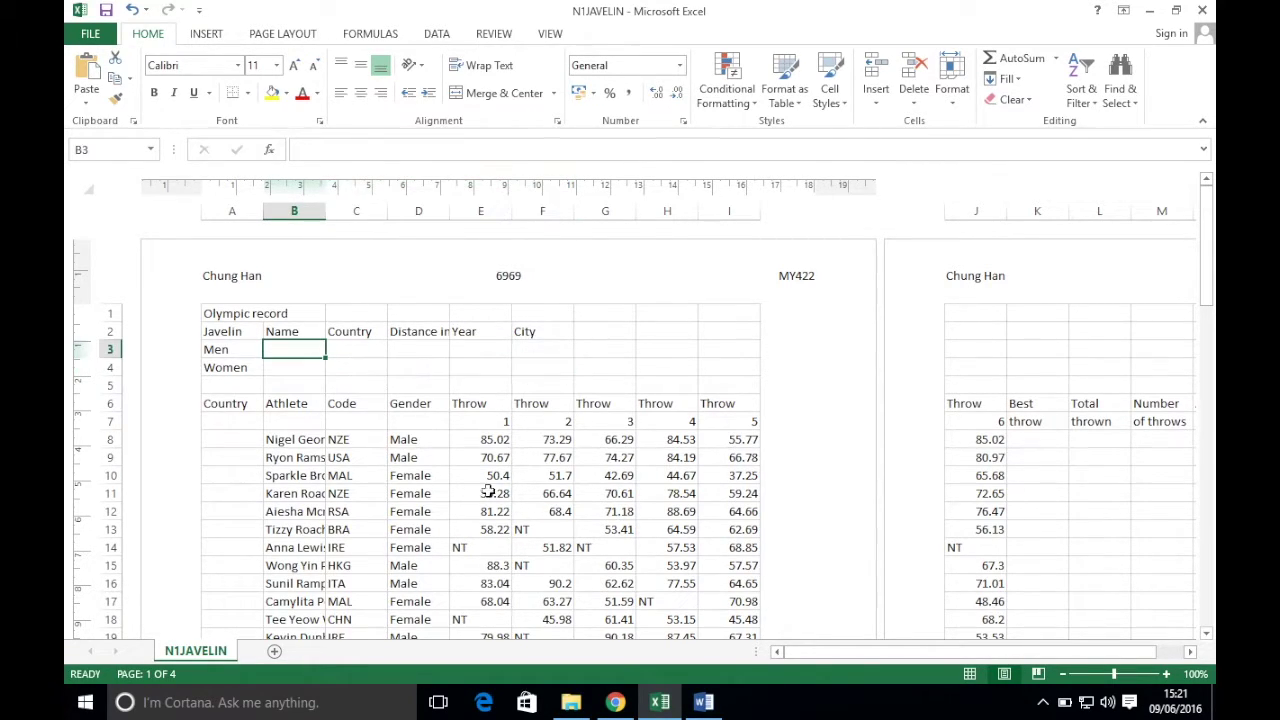
click(618, 704)
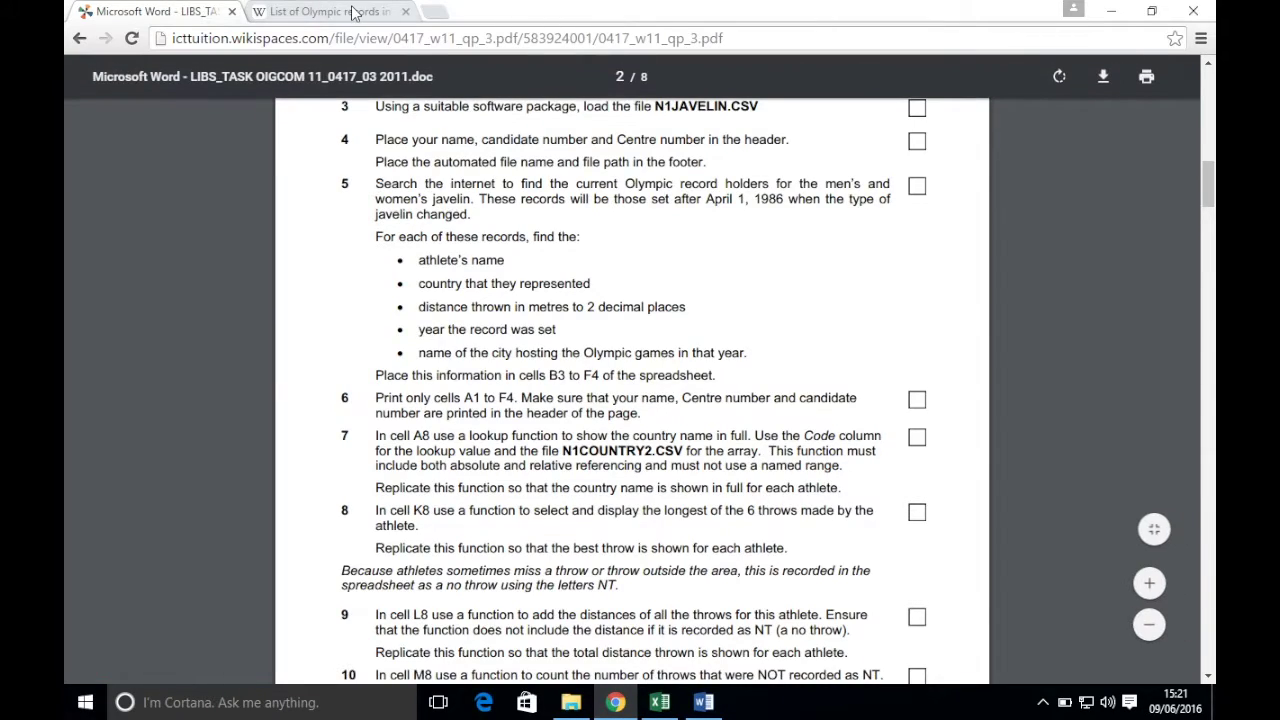
click(345, 12)
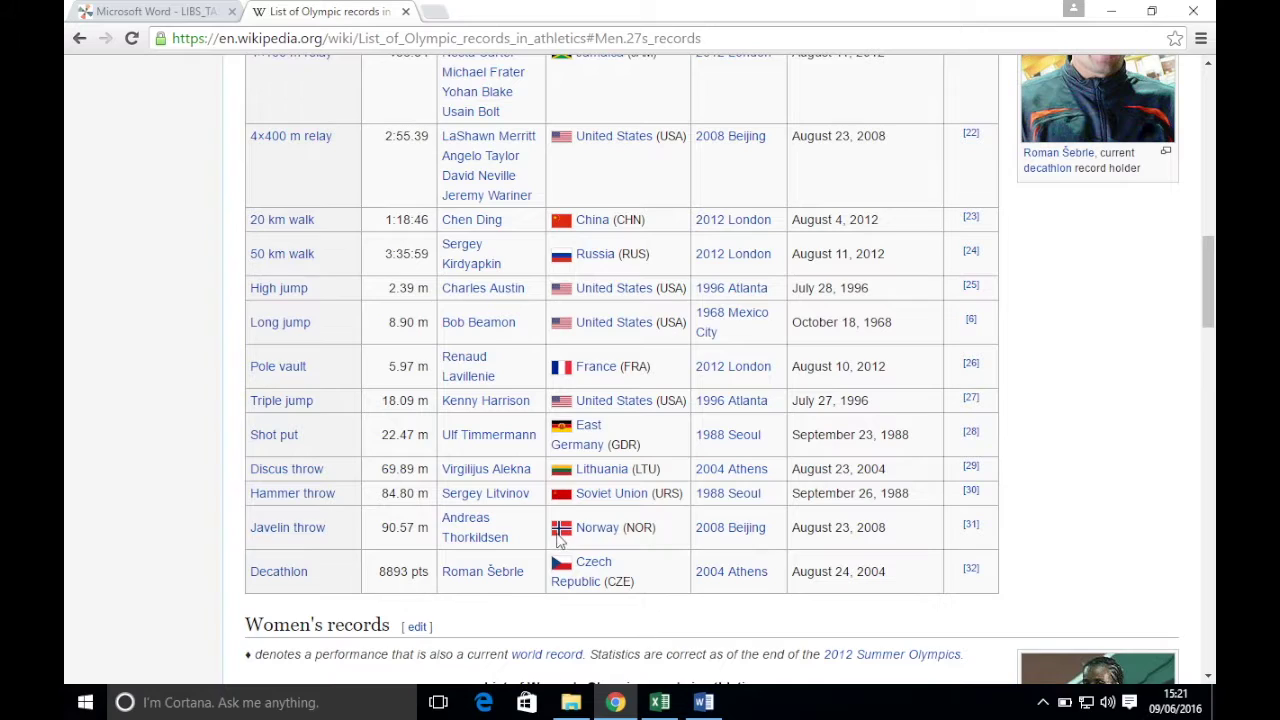
drag(519, 540, 443, 519)
key(ctrl+c)
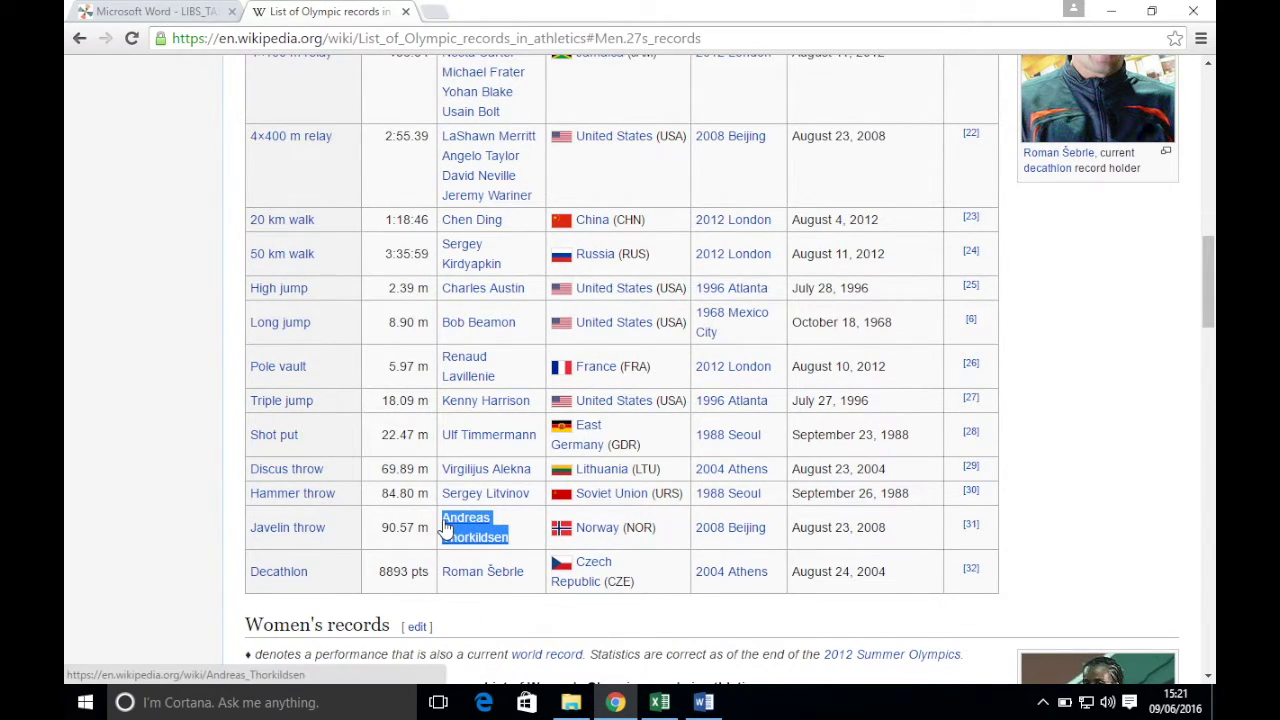
click(659, 702)
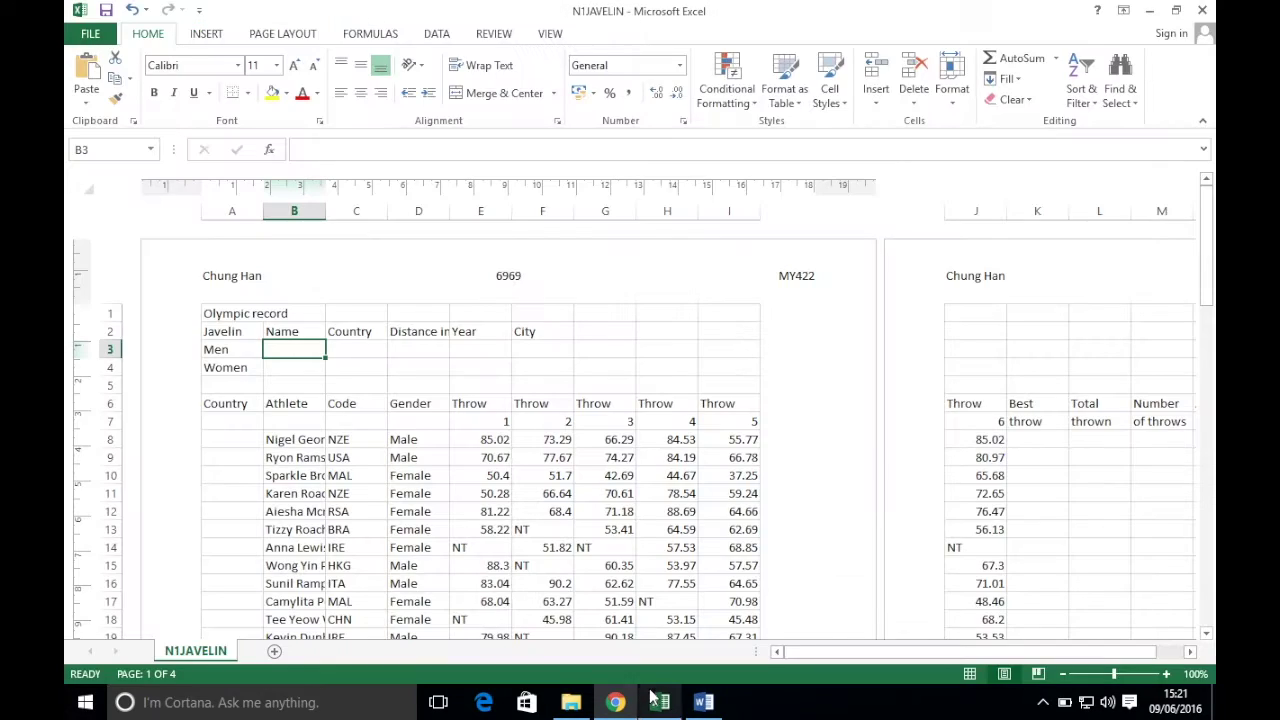
right_click(298, 352)
click(364, 399)
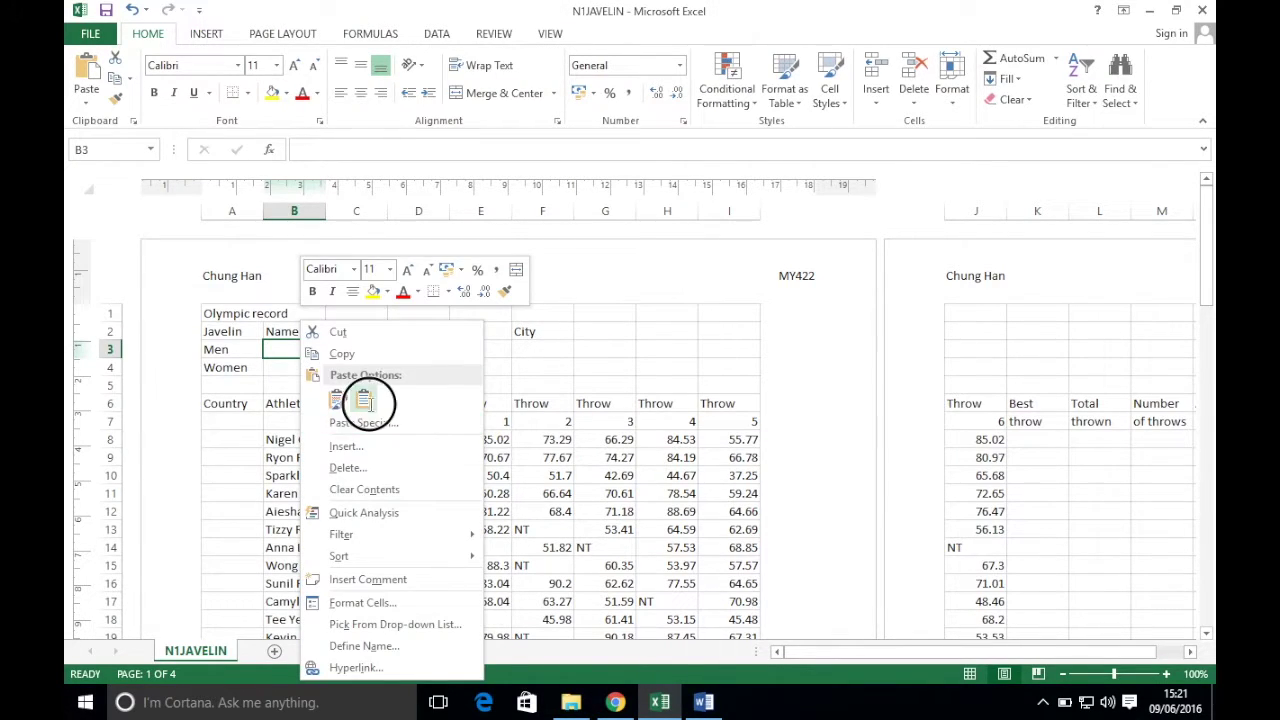
double_click(325, 211)
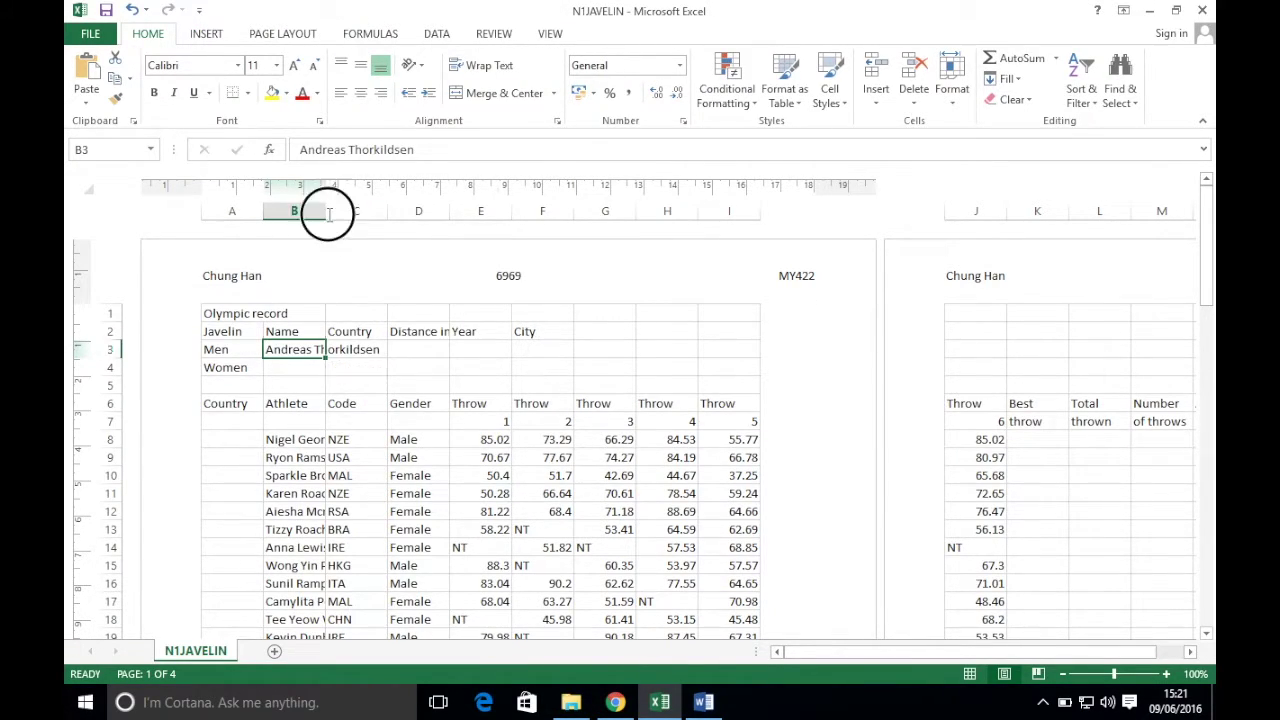
- Enter Norway as the men's record holder's country in C3
click(652, 704)
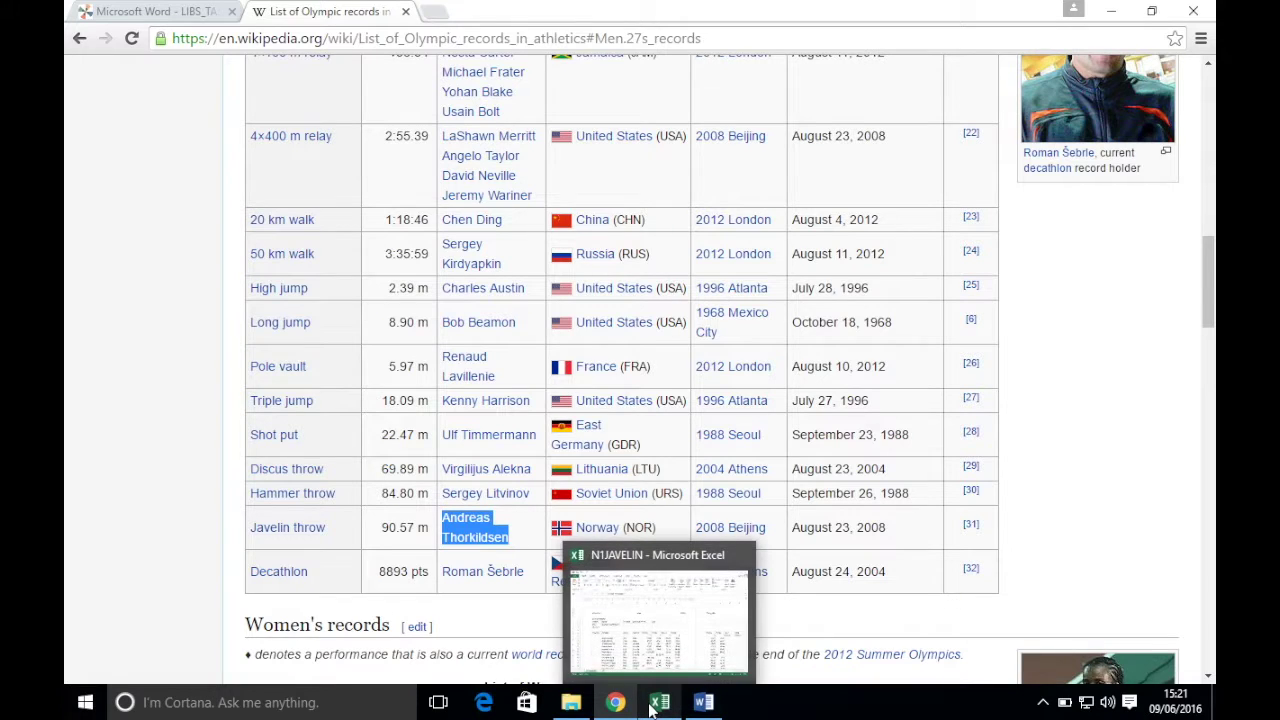
click(659, 704)
click(439, 349)
text(Norway)
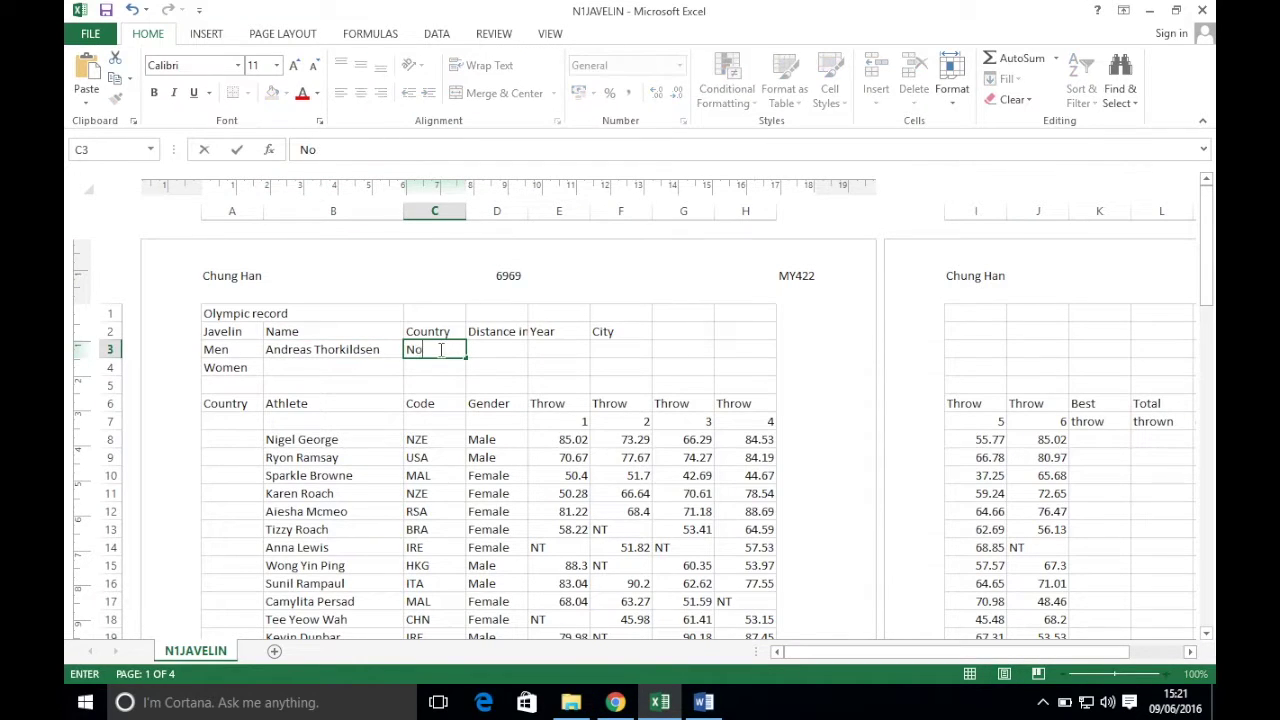
key(Tab)
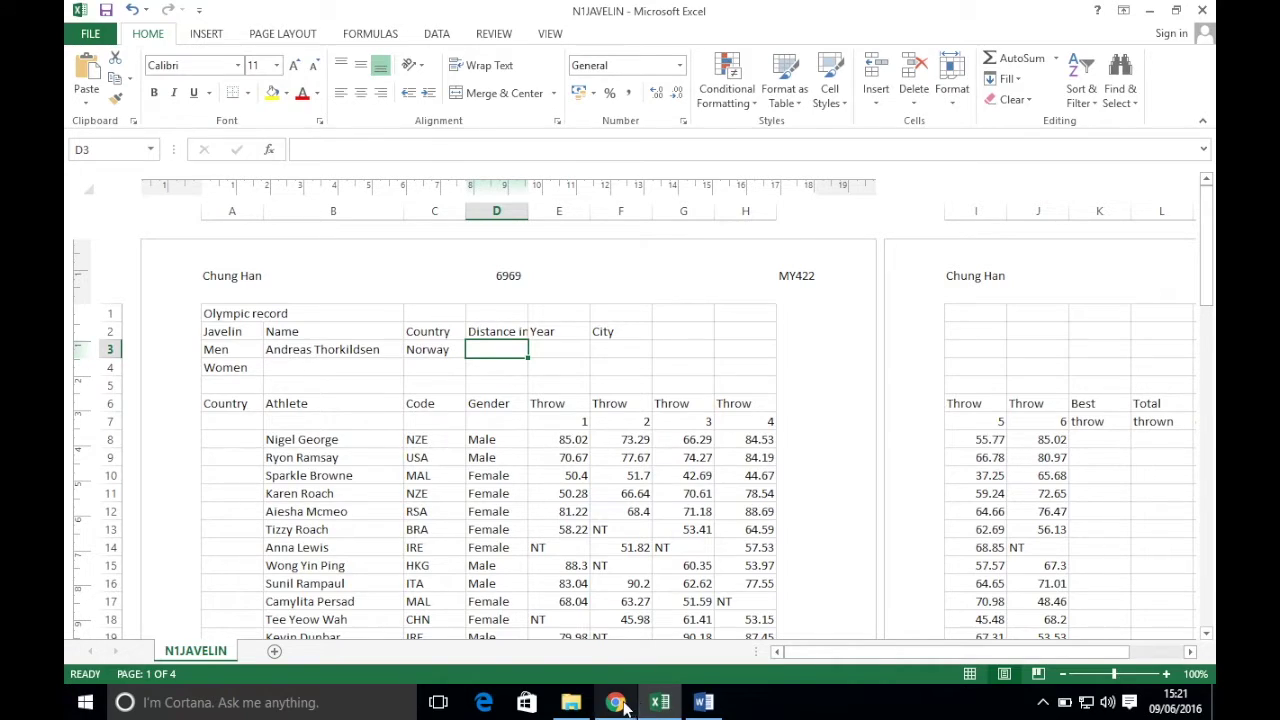
- Enter the men's record distance as 90.57 in D3, without the trailing 'm'
click(615, 704)
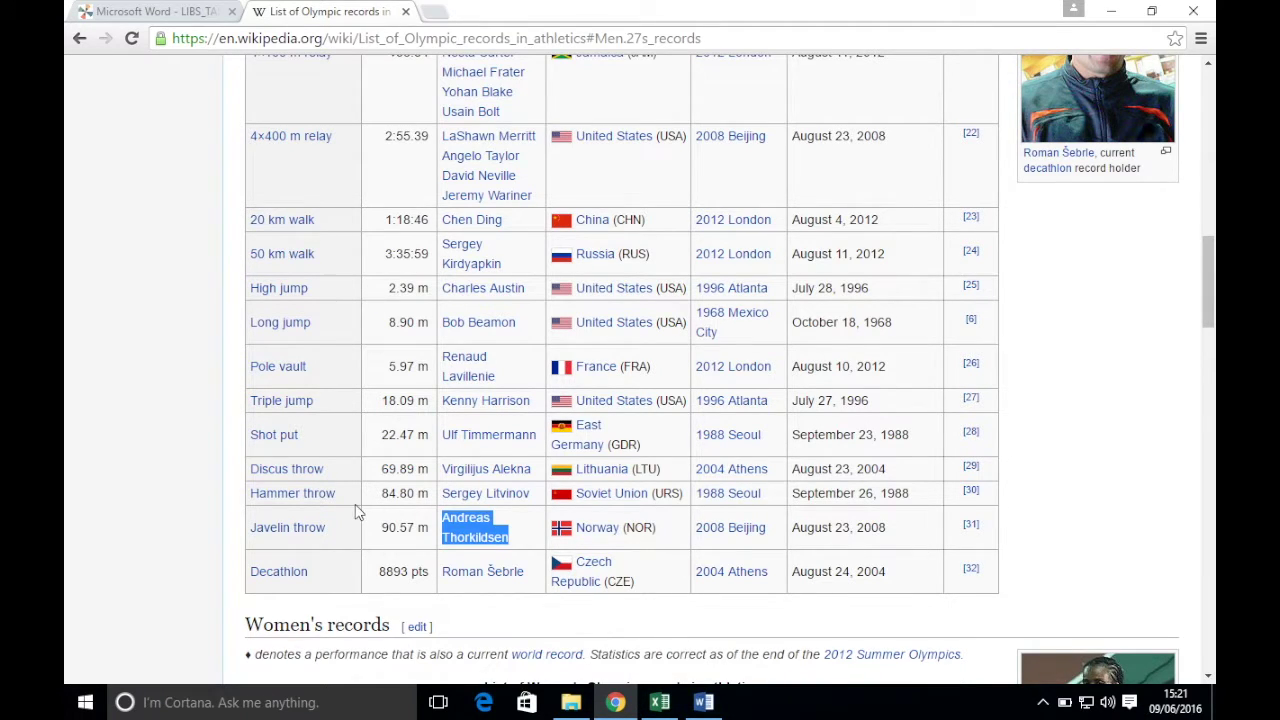
click(659, 702)
text(90.57m)
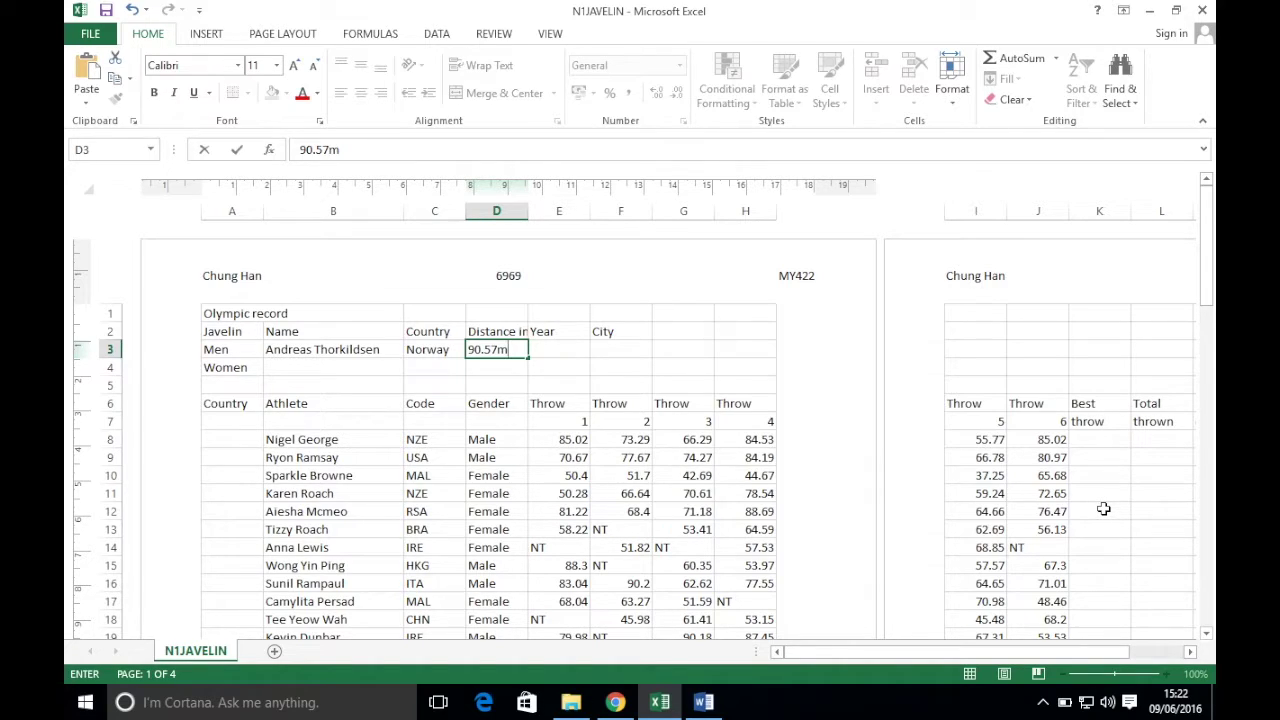
key(BackSpace)
key(Tab)
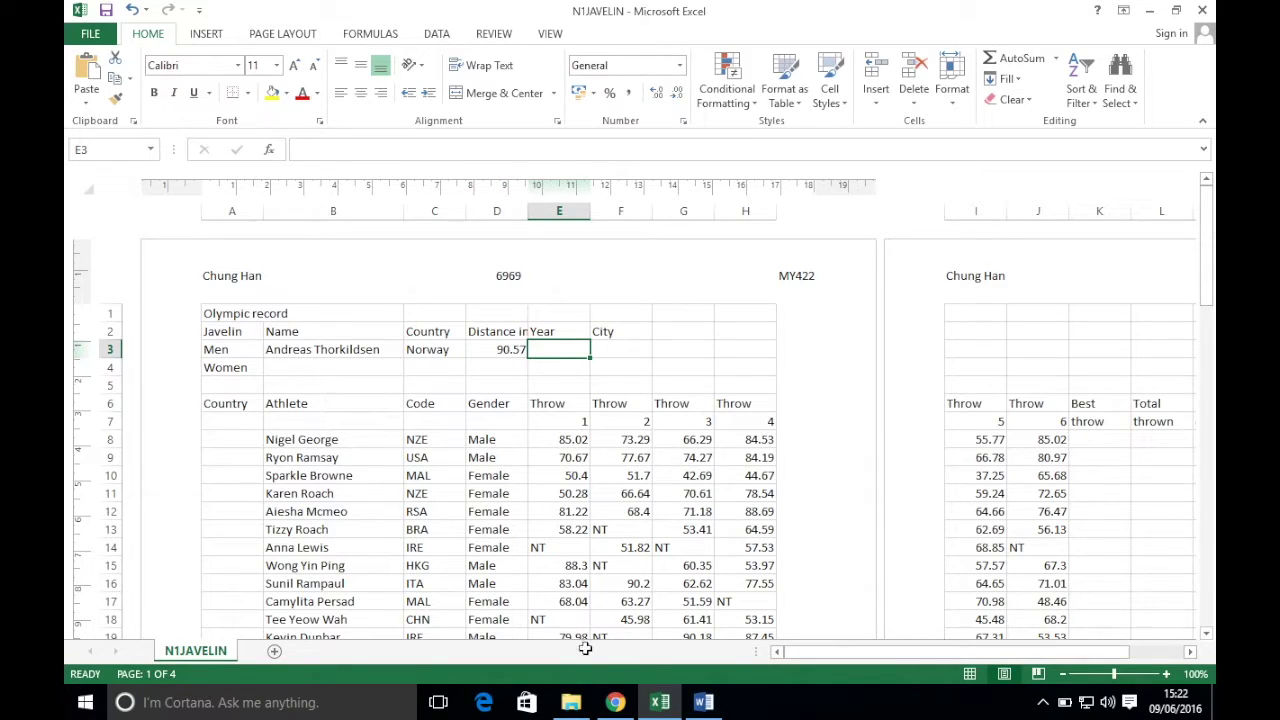
- Enter year 2008 and host city Beijing in E3 and F3
click(615, 702)
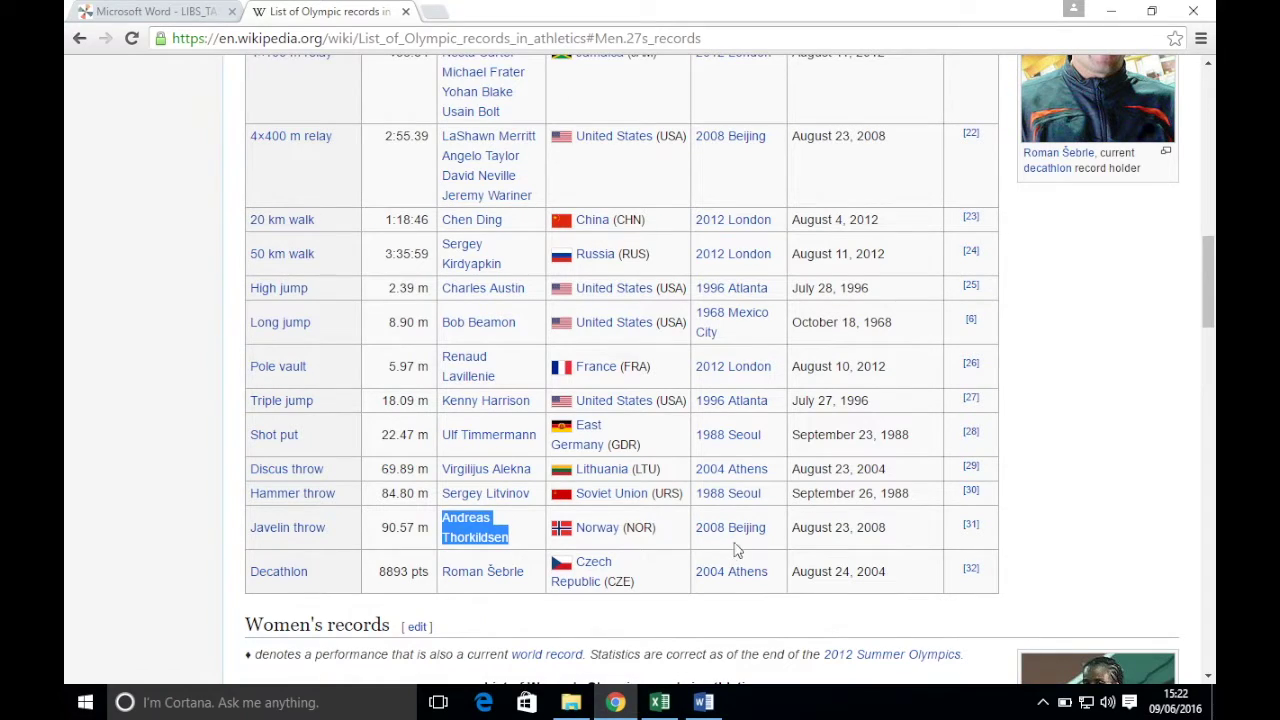
click(659, 702)
text(2008)
key(Tab)
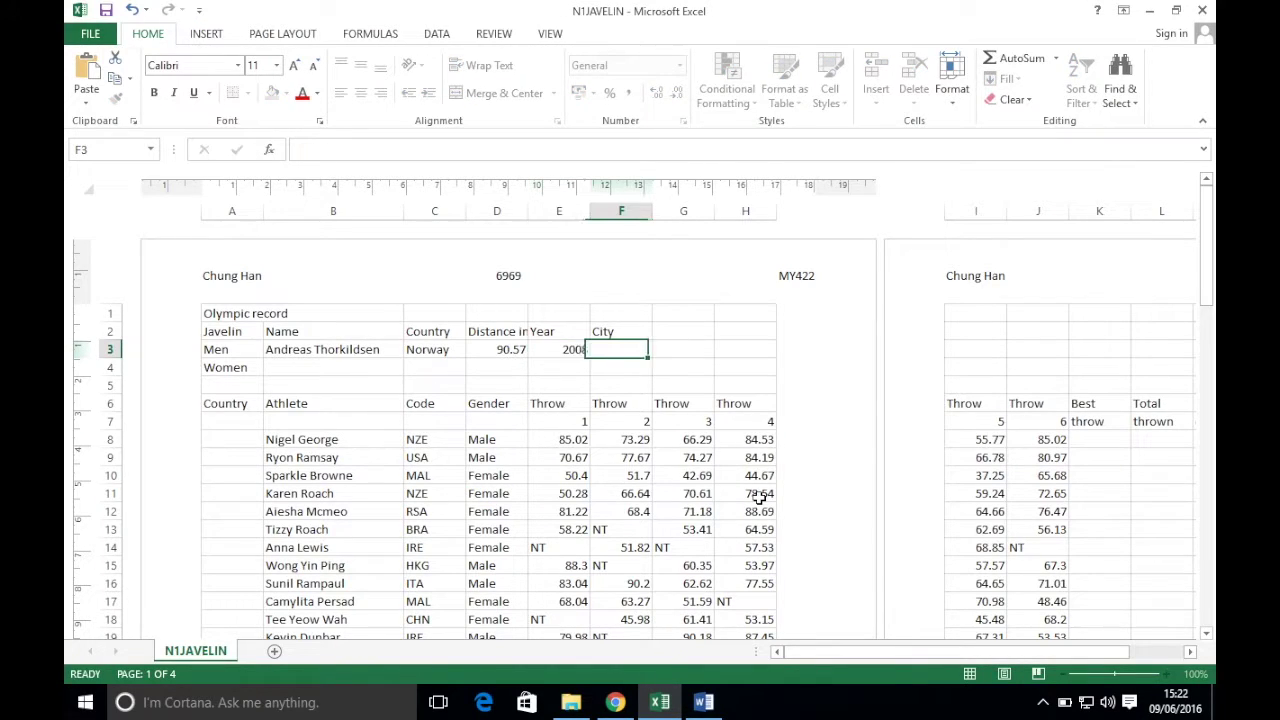
text(Beijing)
key(Return)
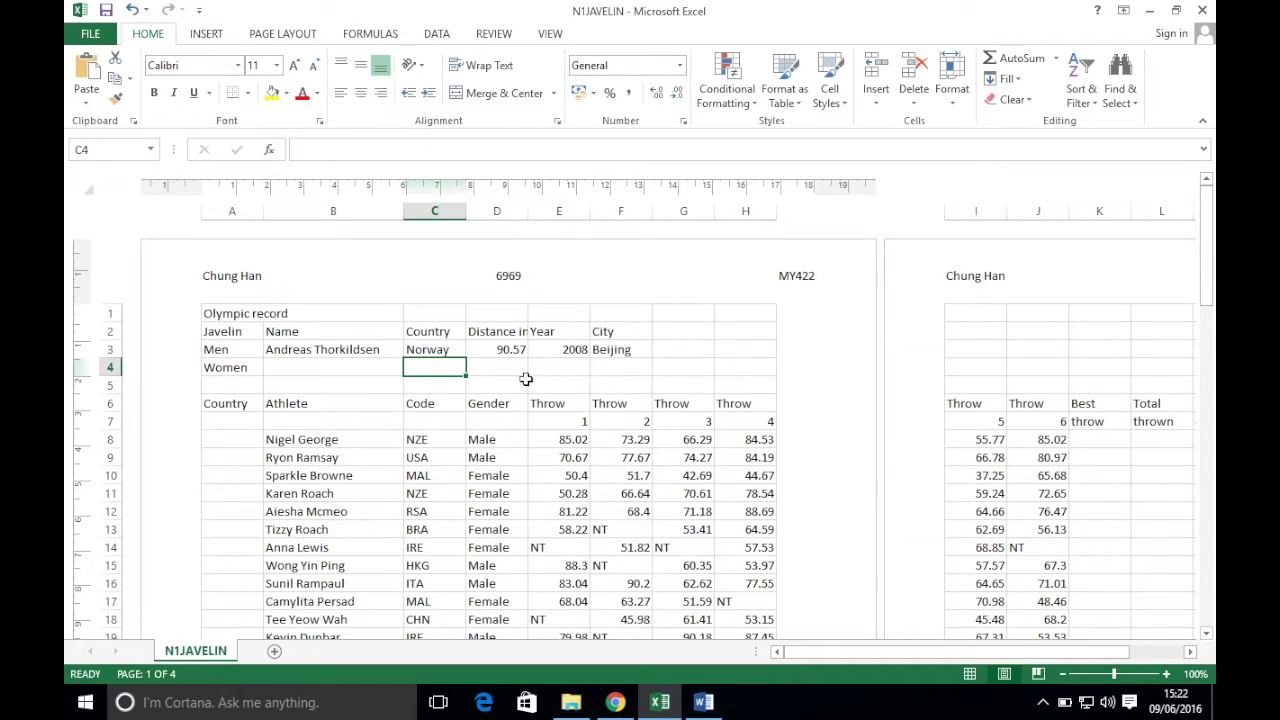
- Copy the women's javelin record holder's name from Wikipedia into cell B4
click(320, 367)
click(615, 700)
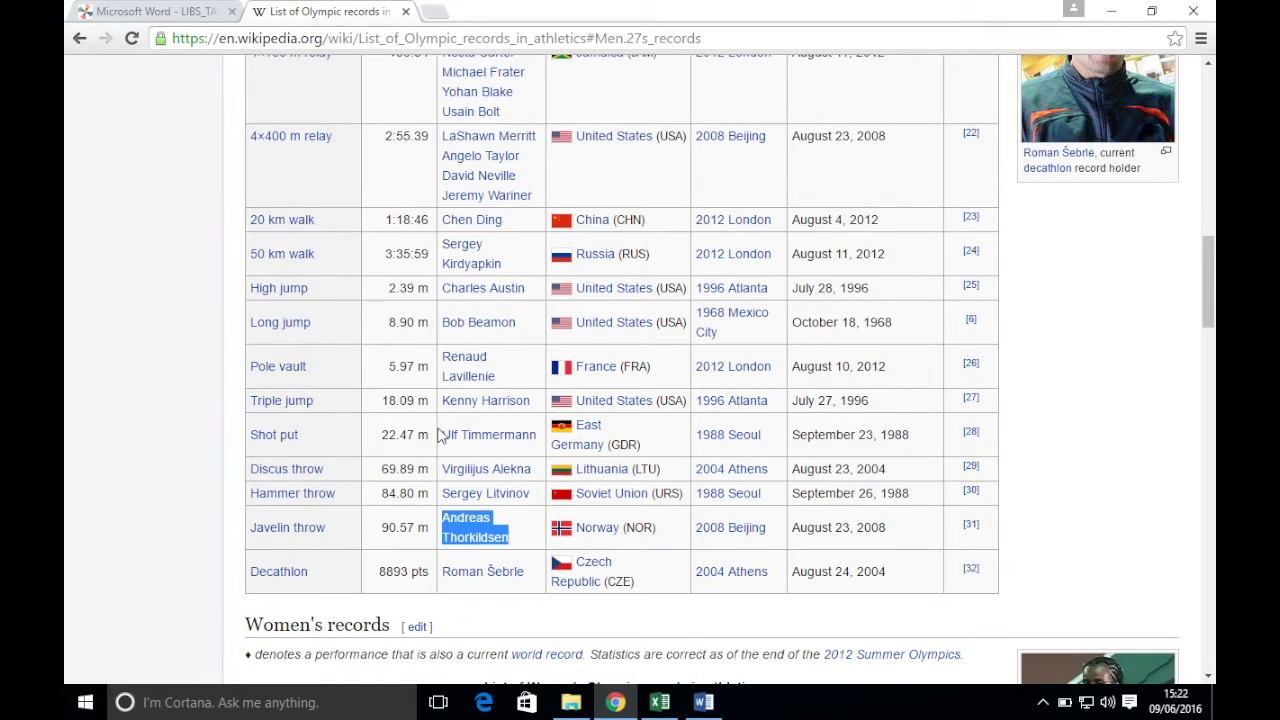
scroll(440, 440, down, 10)
scroll(440, 440, up, 3)
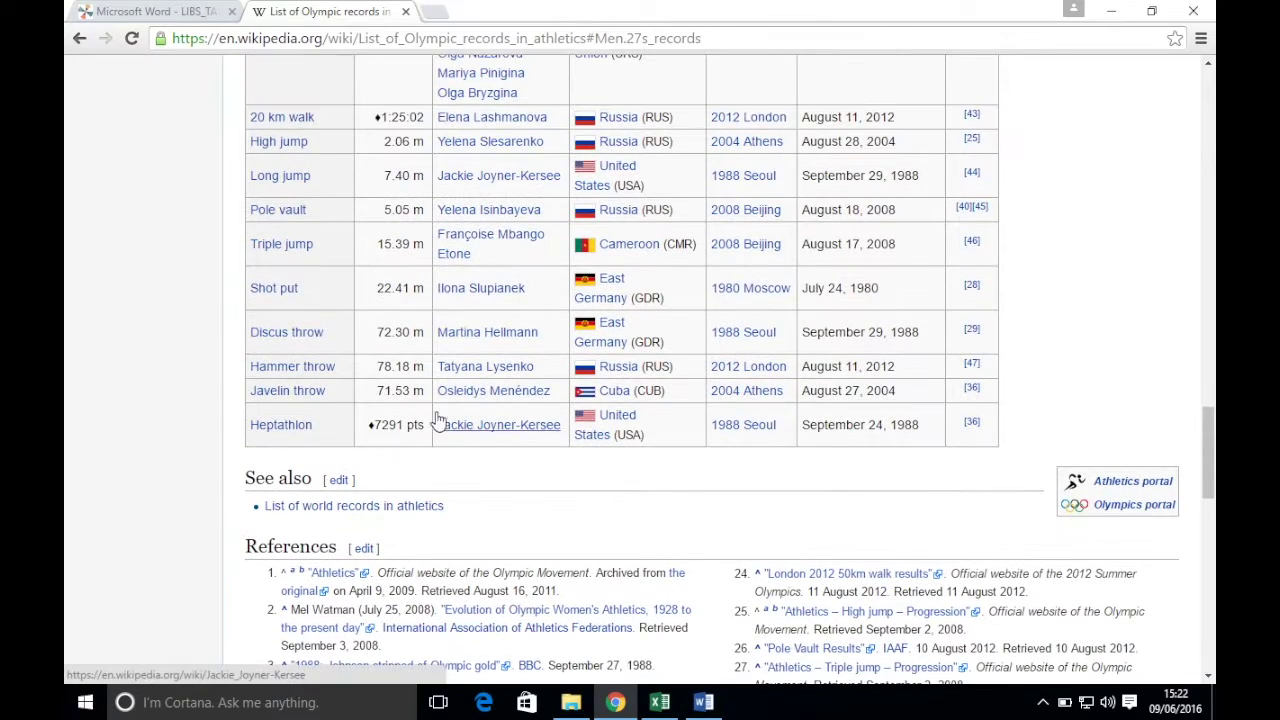
drag(558, 398, 441, 397)
key(ctrl+c)
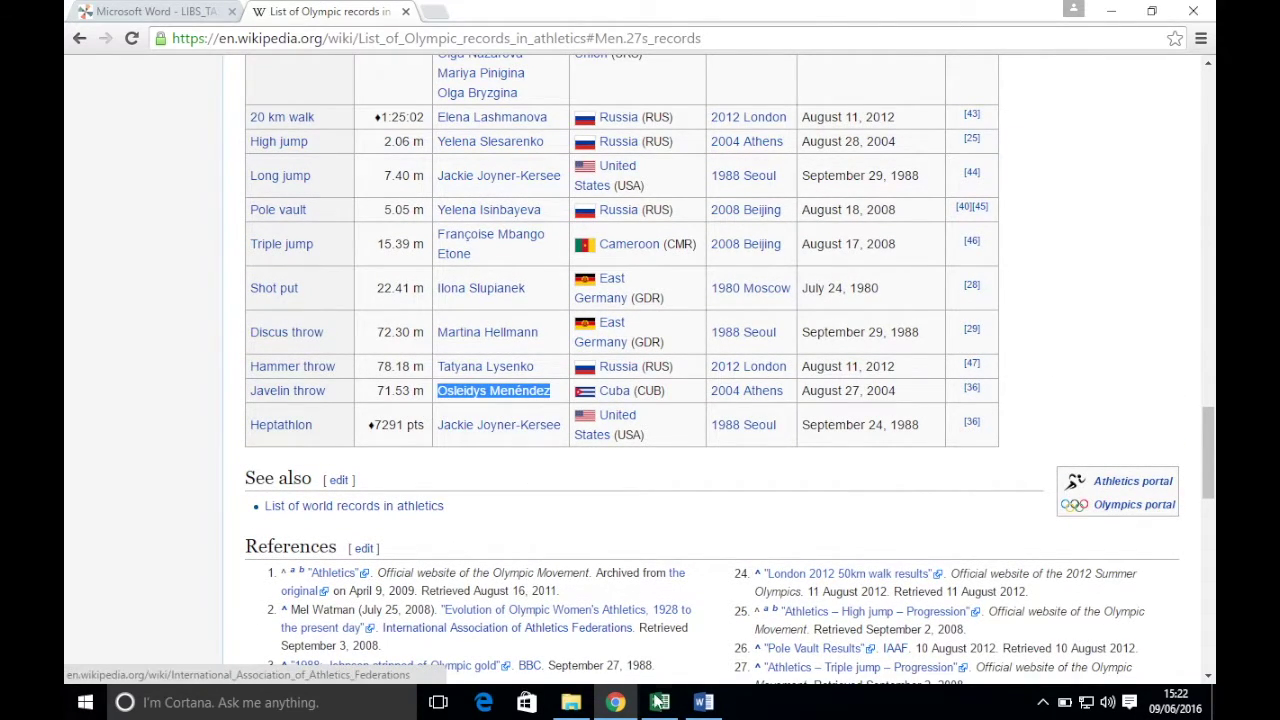
click(659, 702)
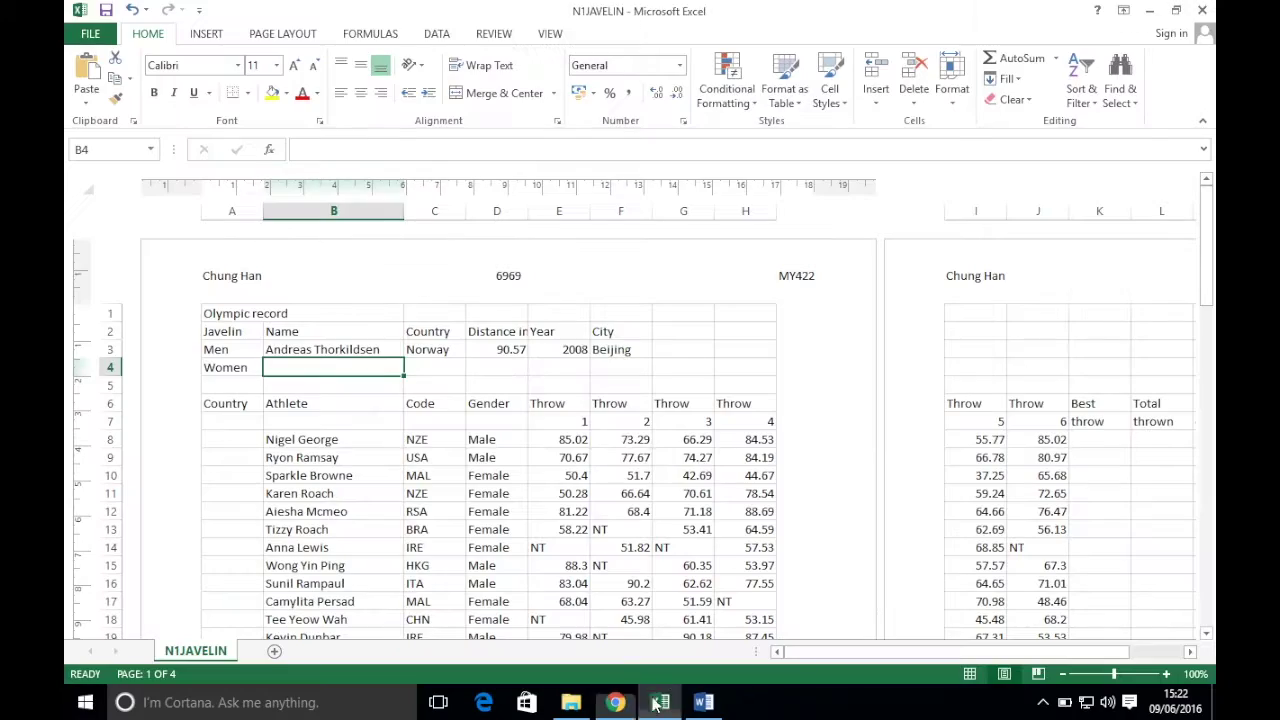
right_click(347, 367)
click(412, 88)
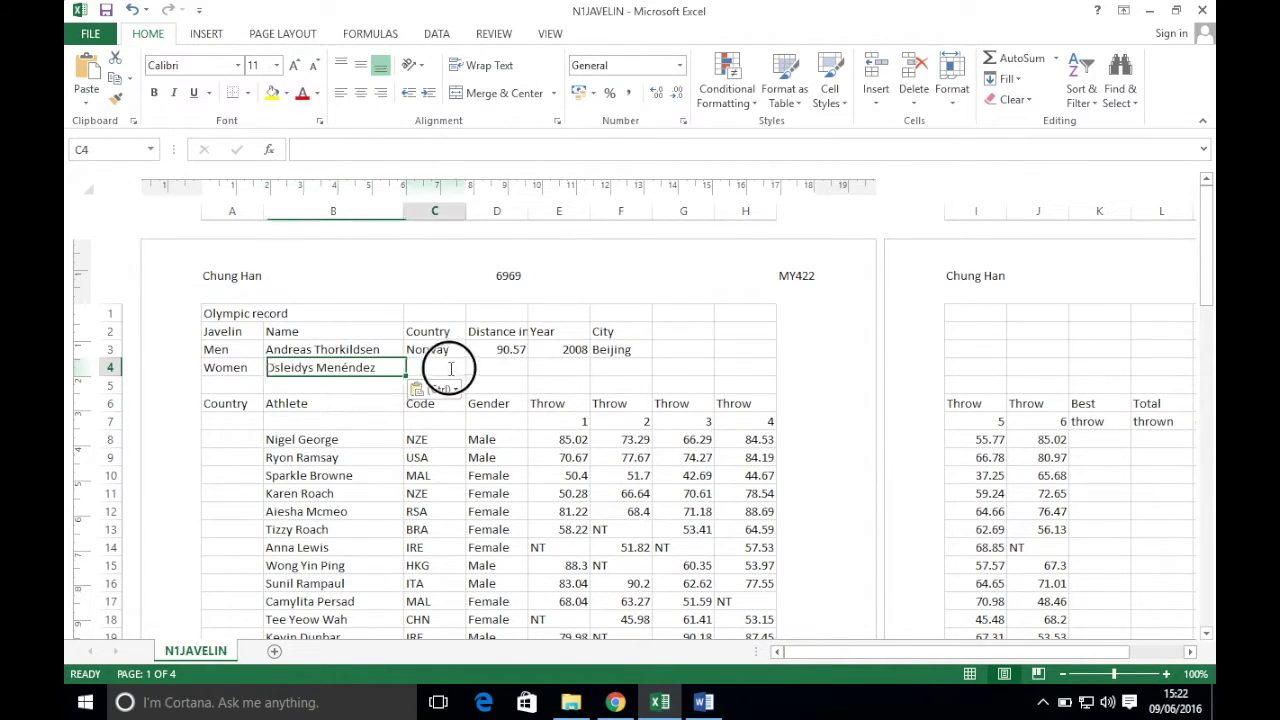
- Enter Cuba as the country and 71.53 as the distance in C4 and D4
click(615, 702)
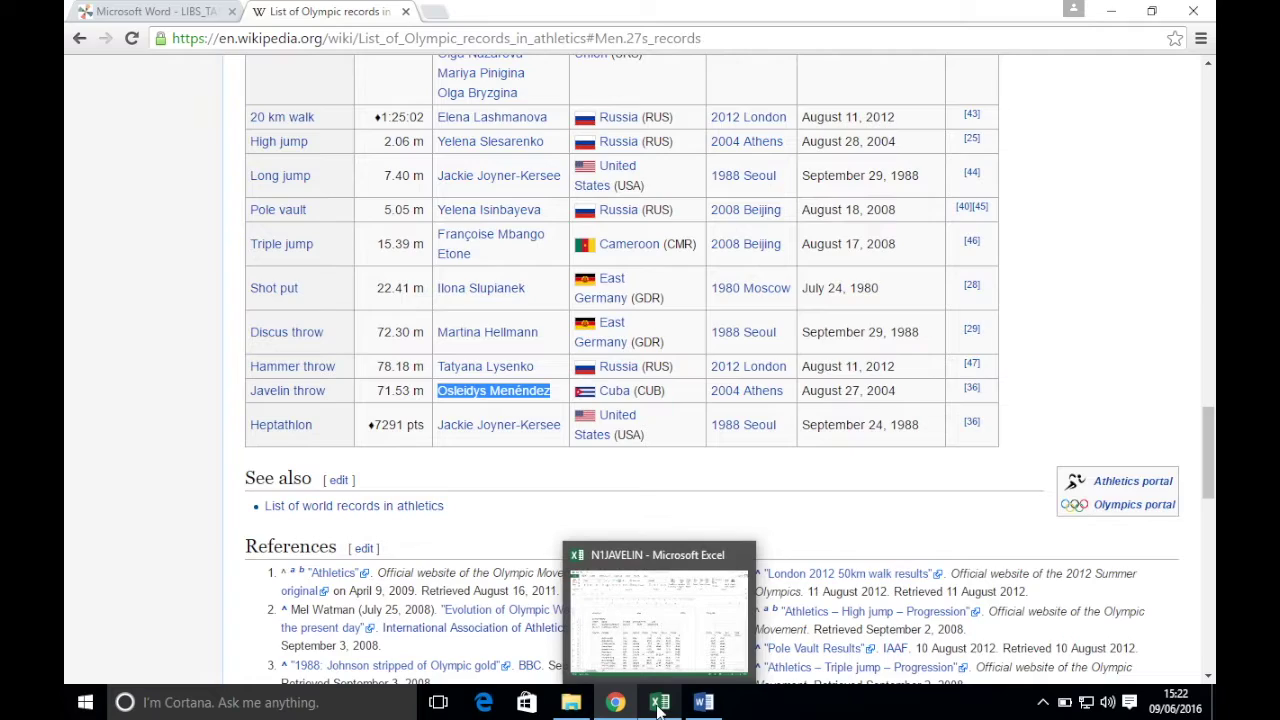
click(659, 706)
text(Cuba)
key(Tab)
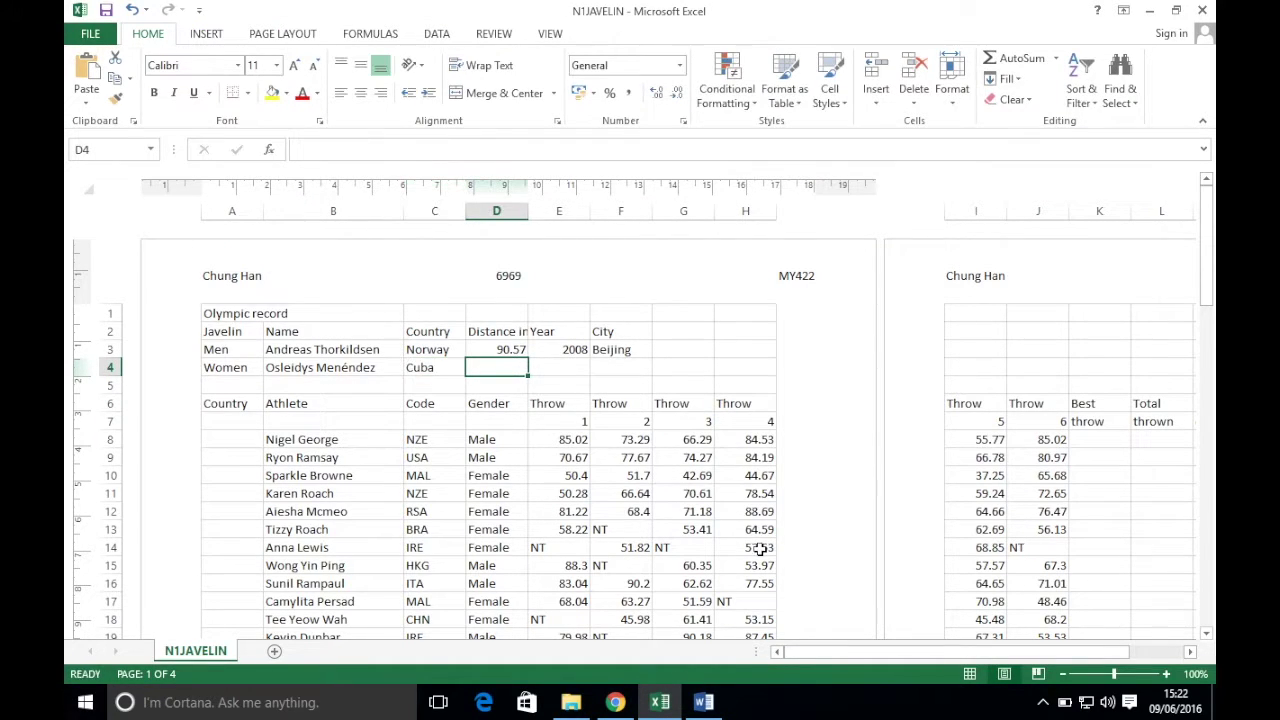
click(615, 702)
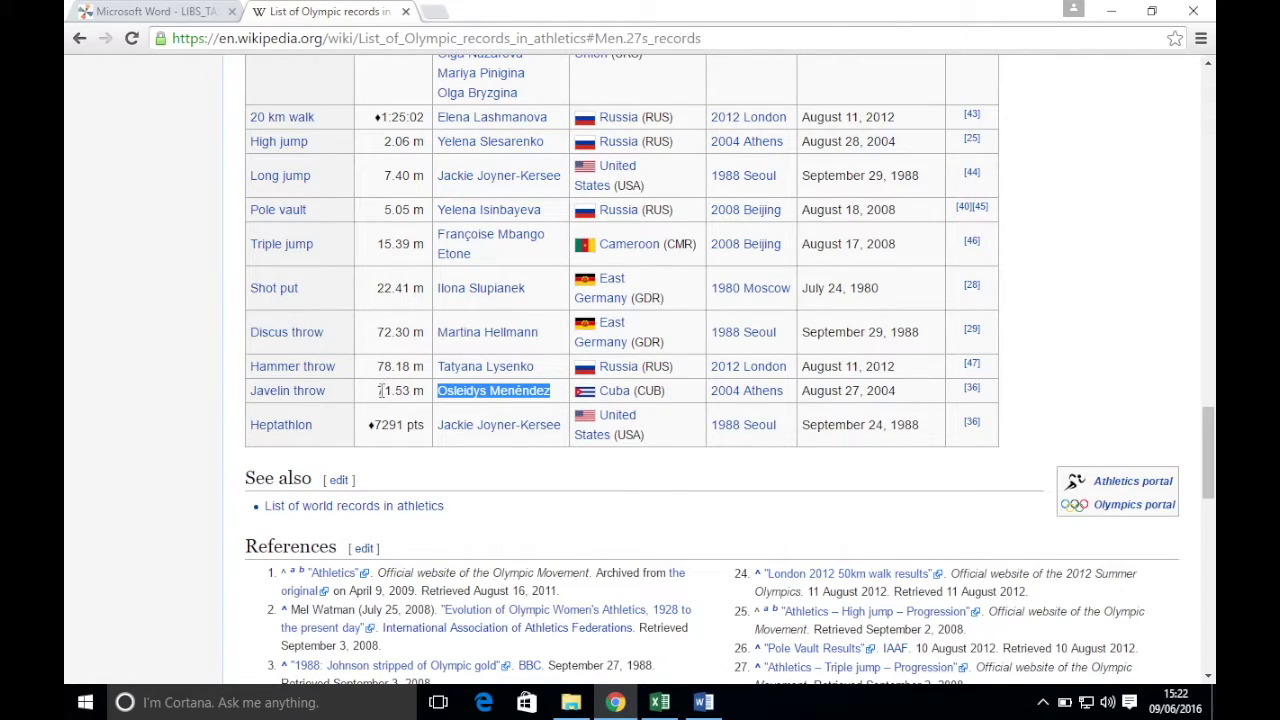
click(659, 702)
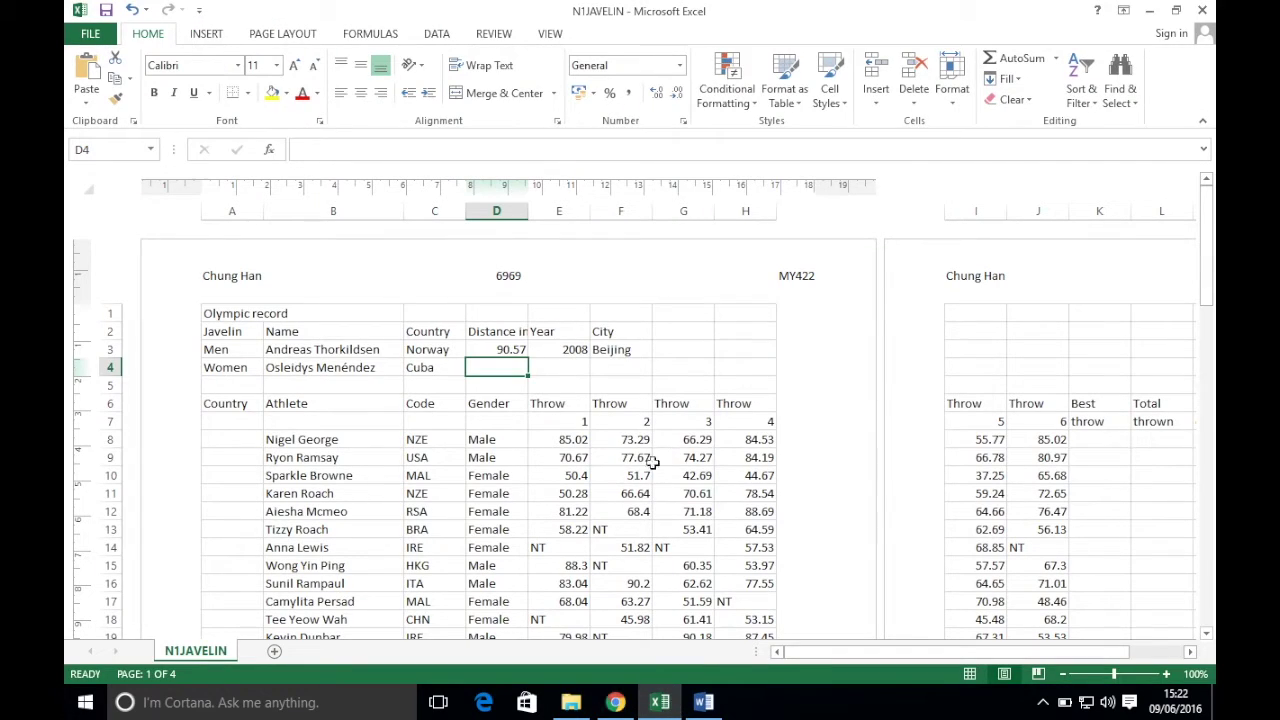
text(71.53)
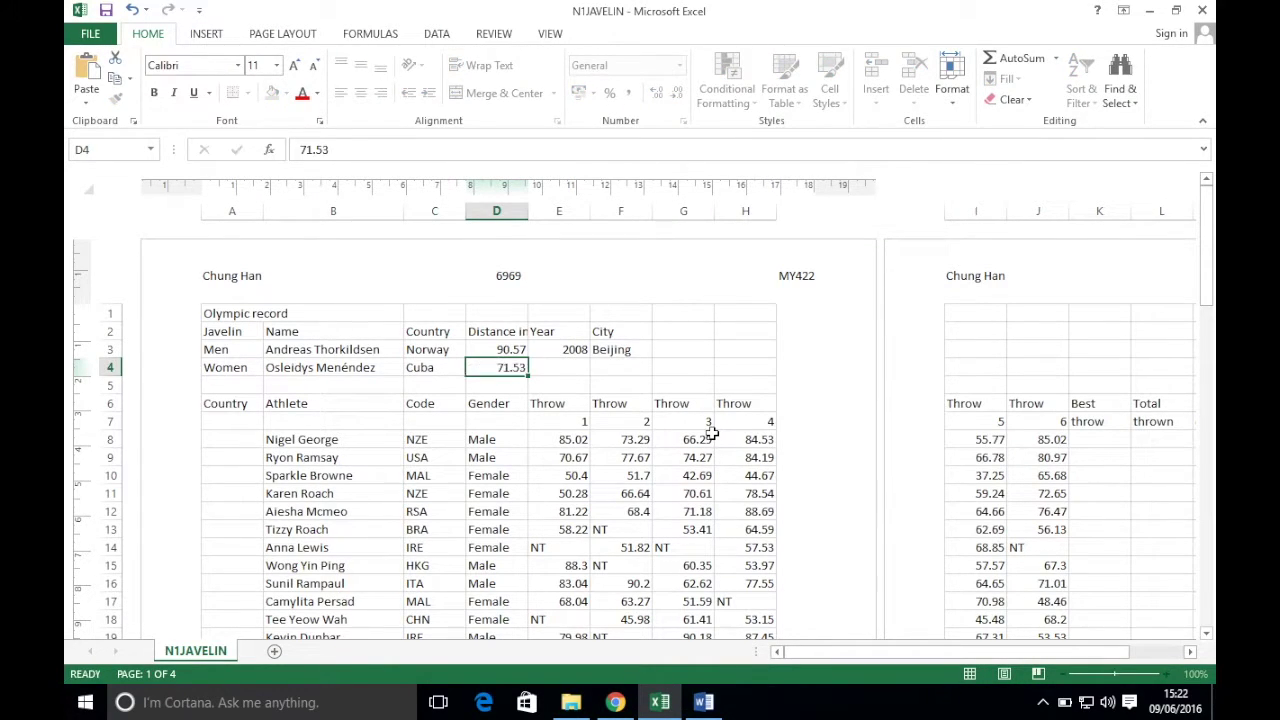
key(Tab)
- Enter year 2004 and host city Athens (typed 'Atehens') in E4 and F4
click(634, 706)
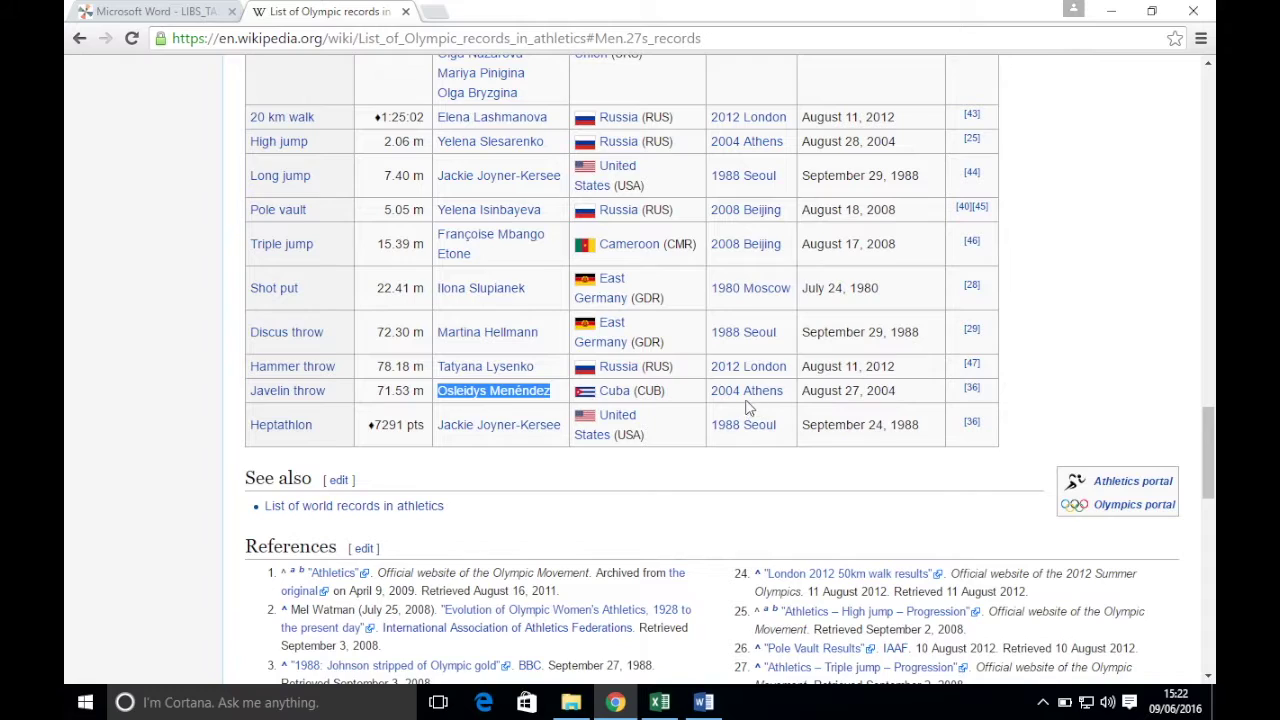
click(659, 702)
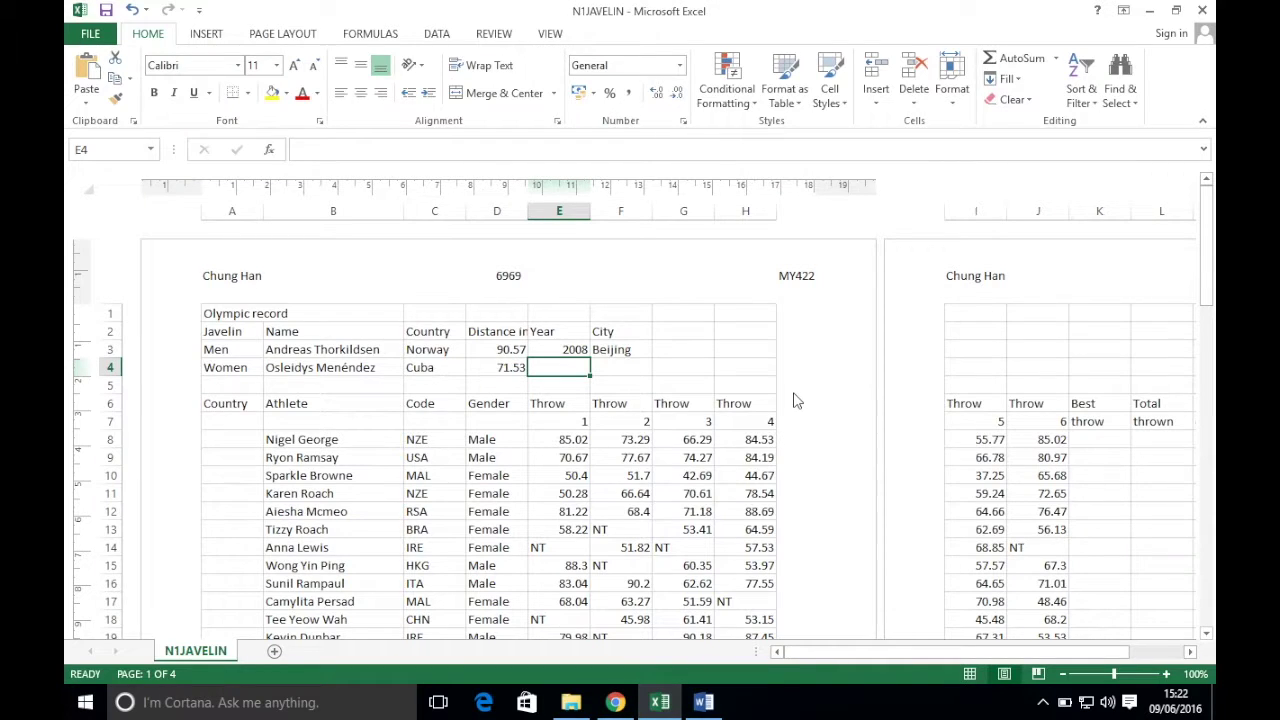
text(2004)
key(Tab)
text(Ate)
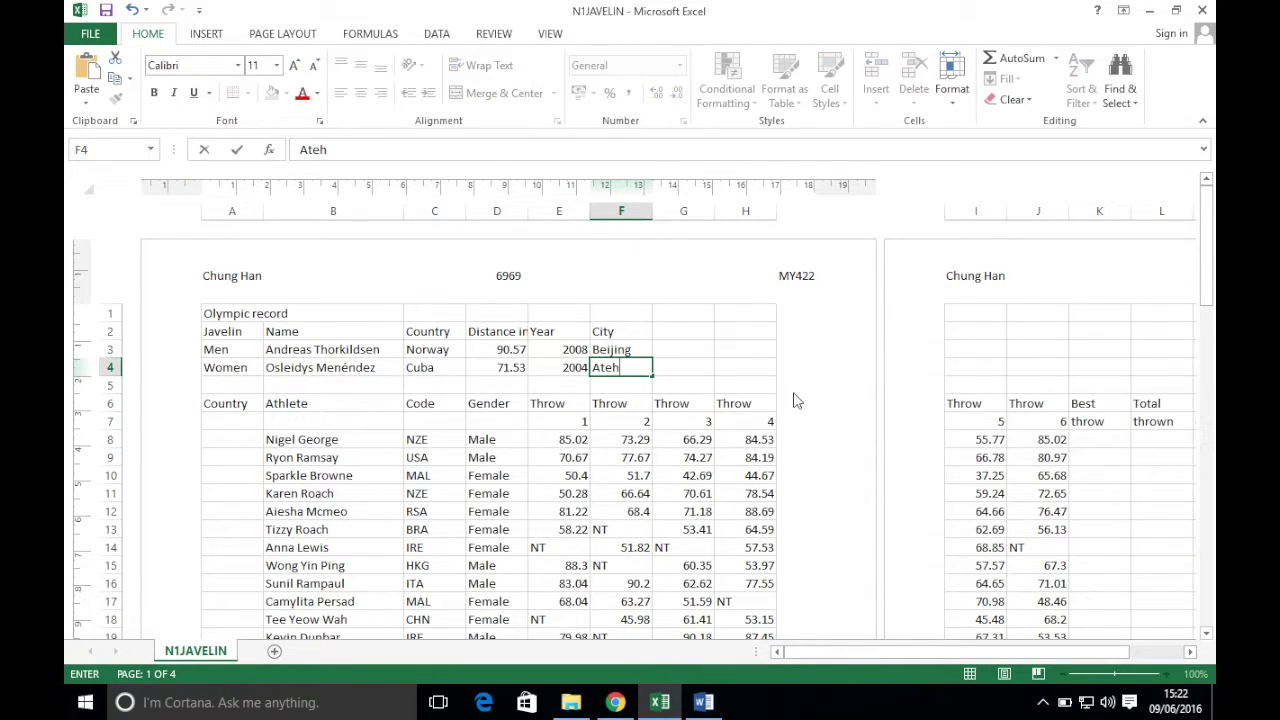
text(hens)
key(Return)
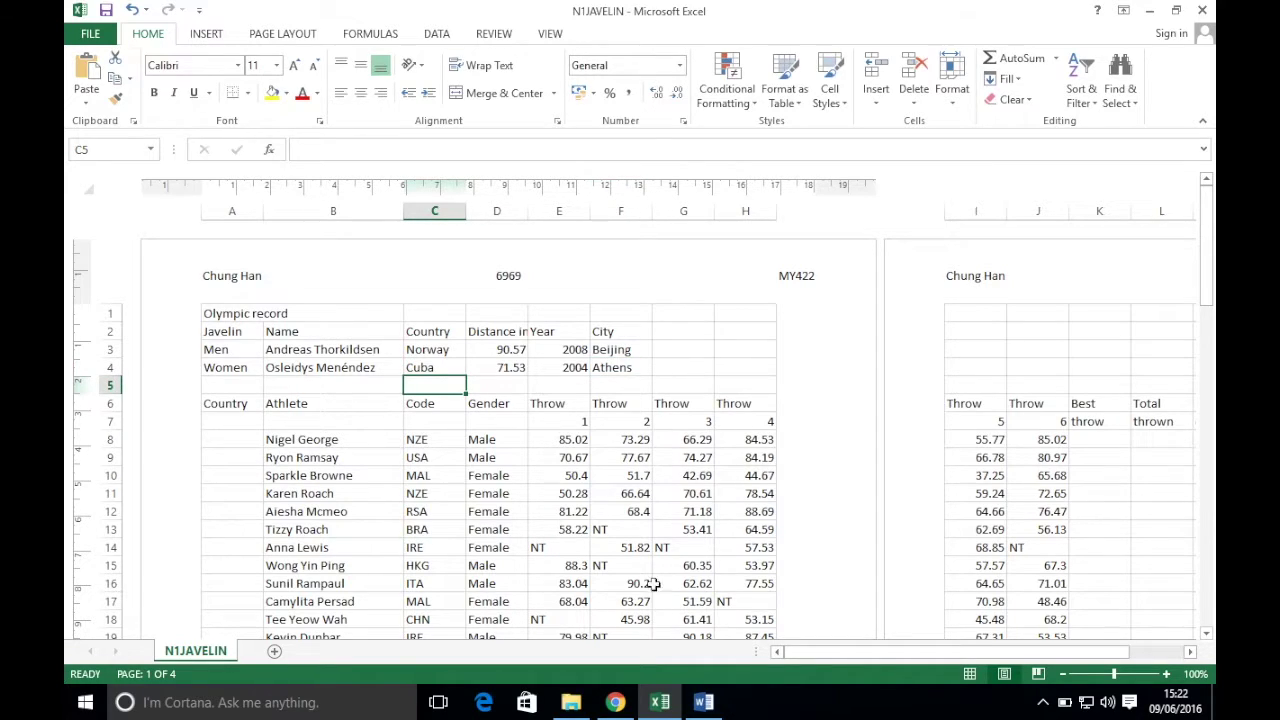
click(615, 702)
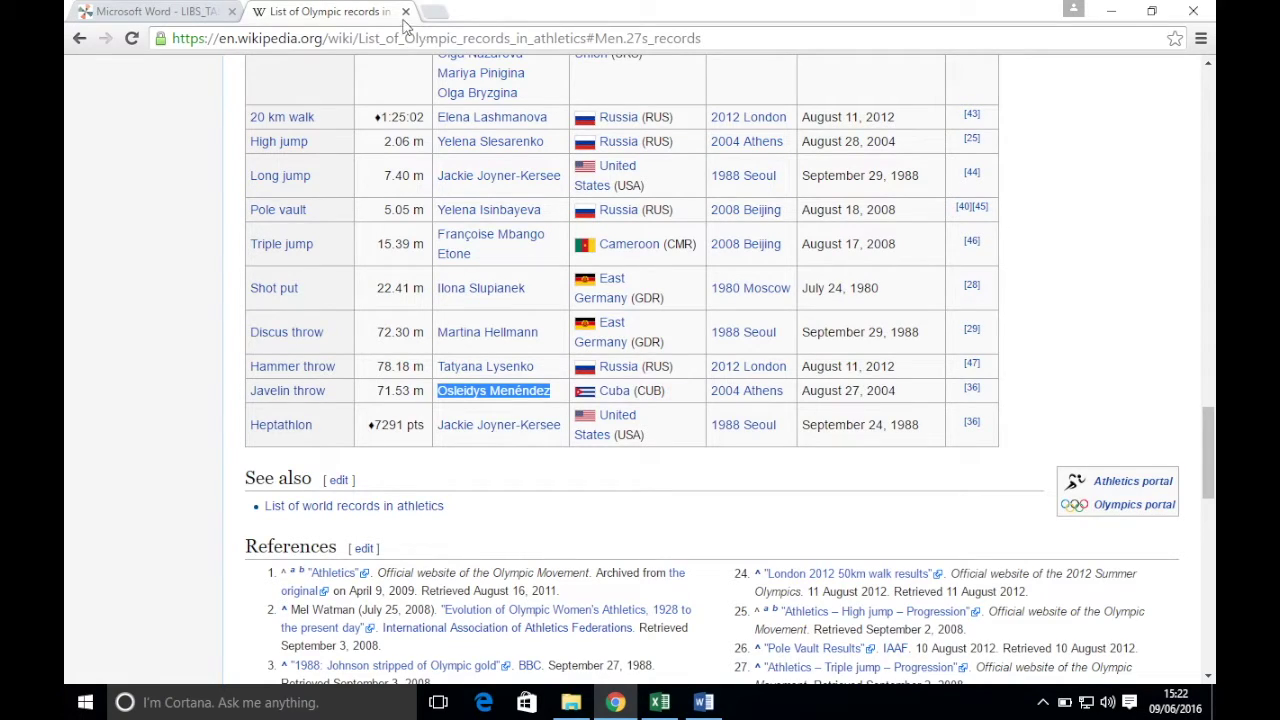
- Set A1:F4 as the print area via Page Layout > Print Area
click(405, 12)
scroll(592, 344, down, 3)
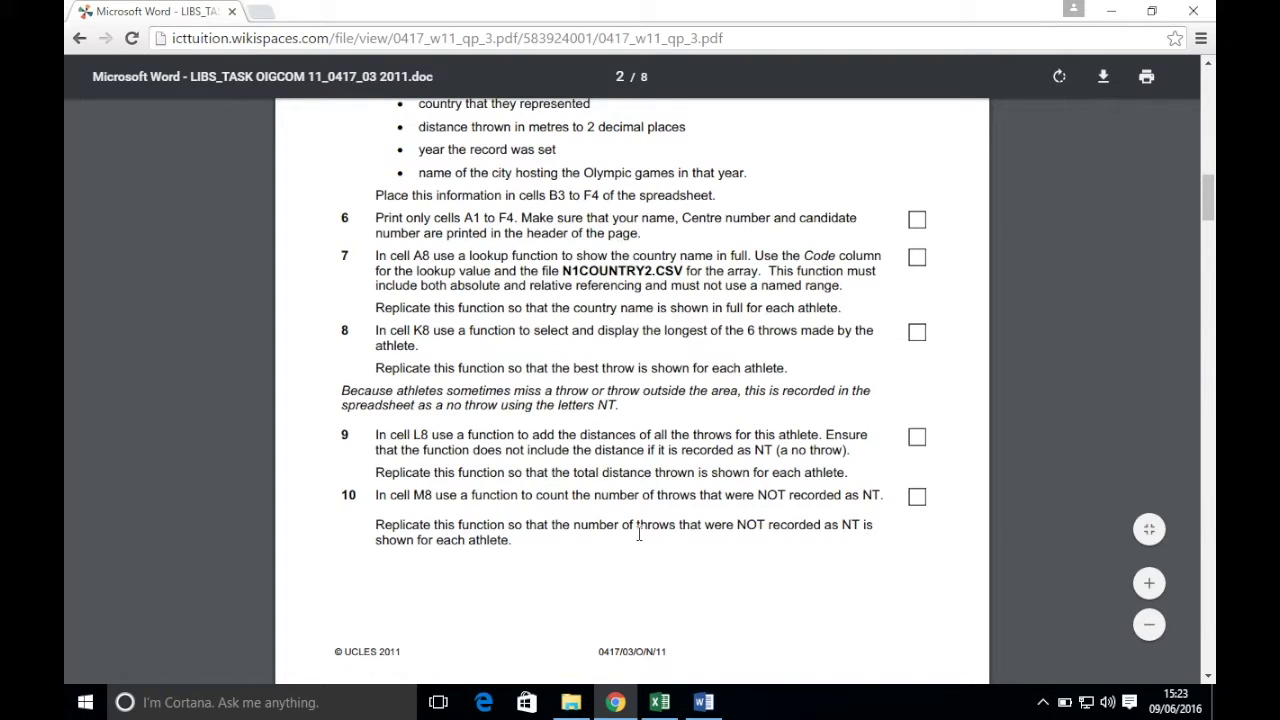
click(659, 702)
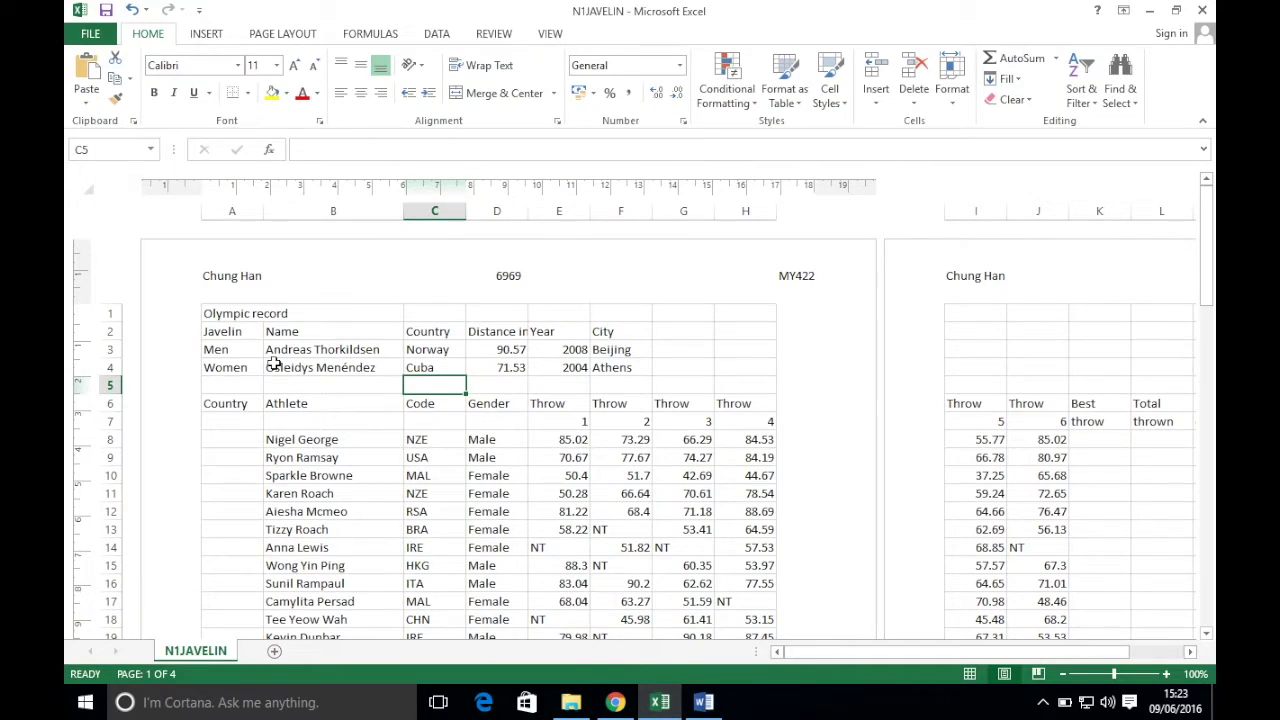
drag(222, 313, 610, 366)
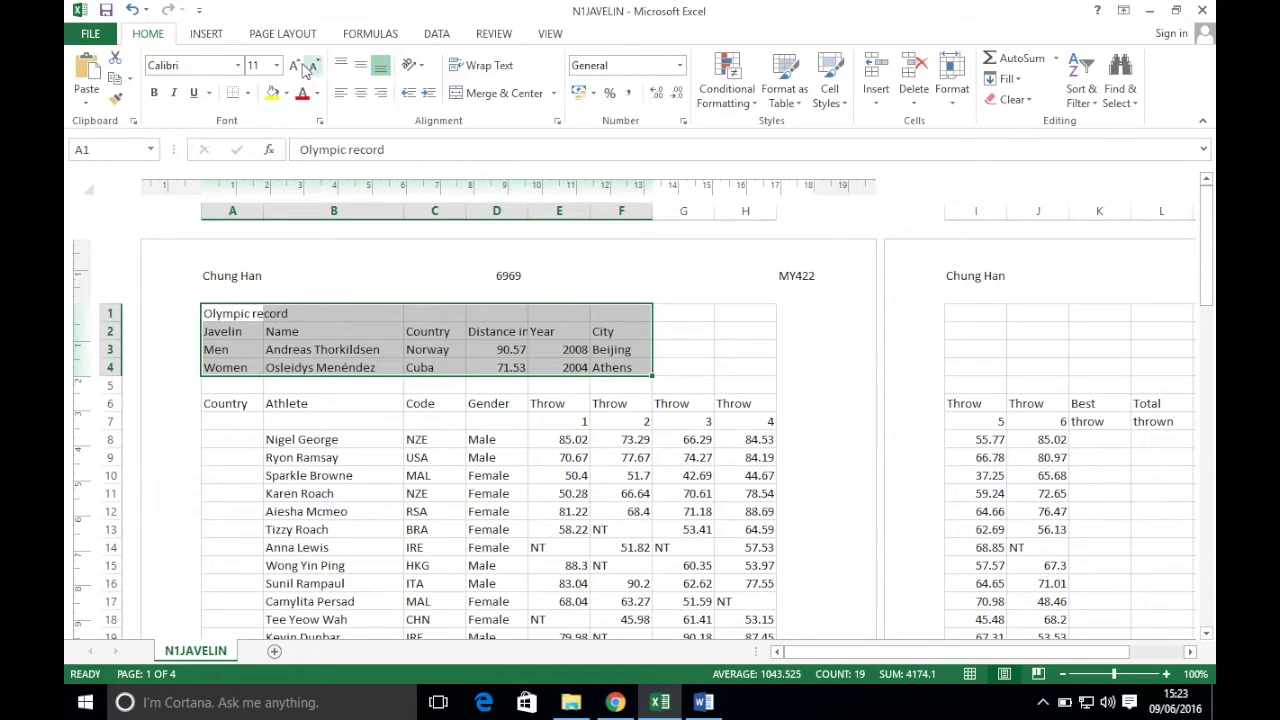
click(283, 33)
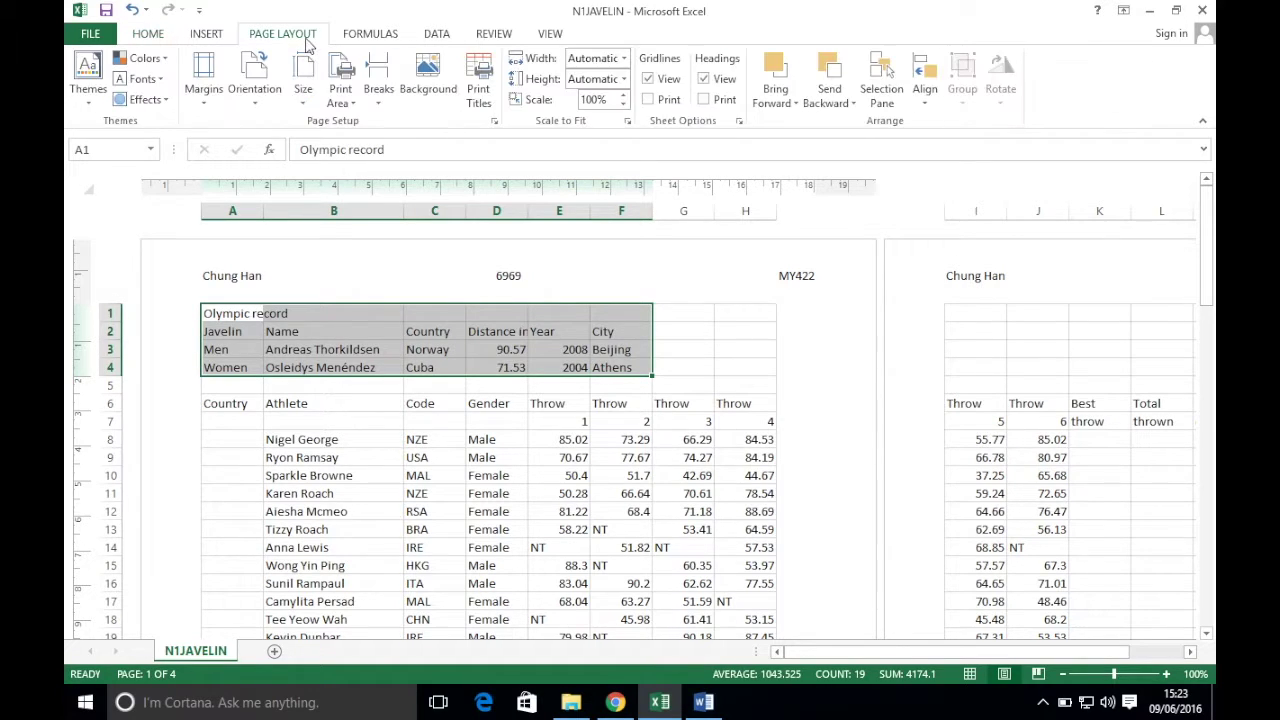
click(344, 101)
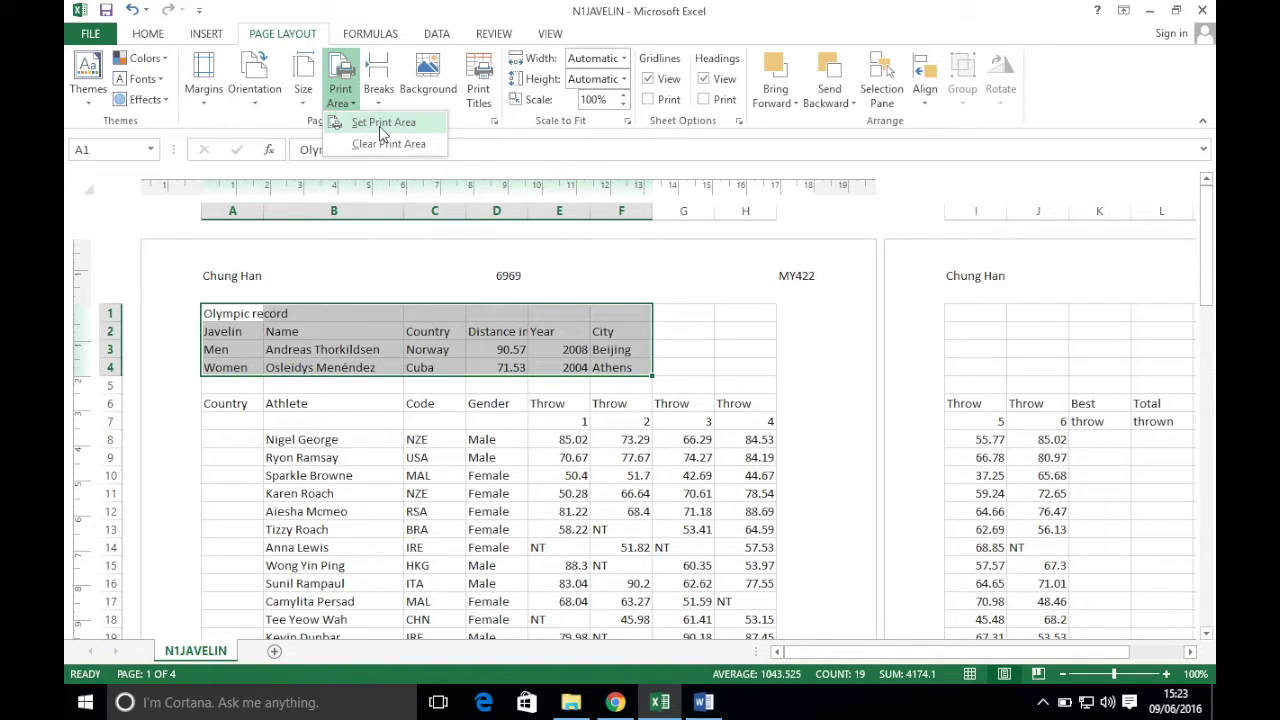
click(379, 126)
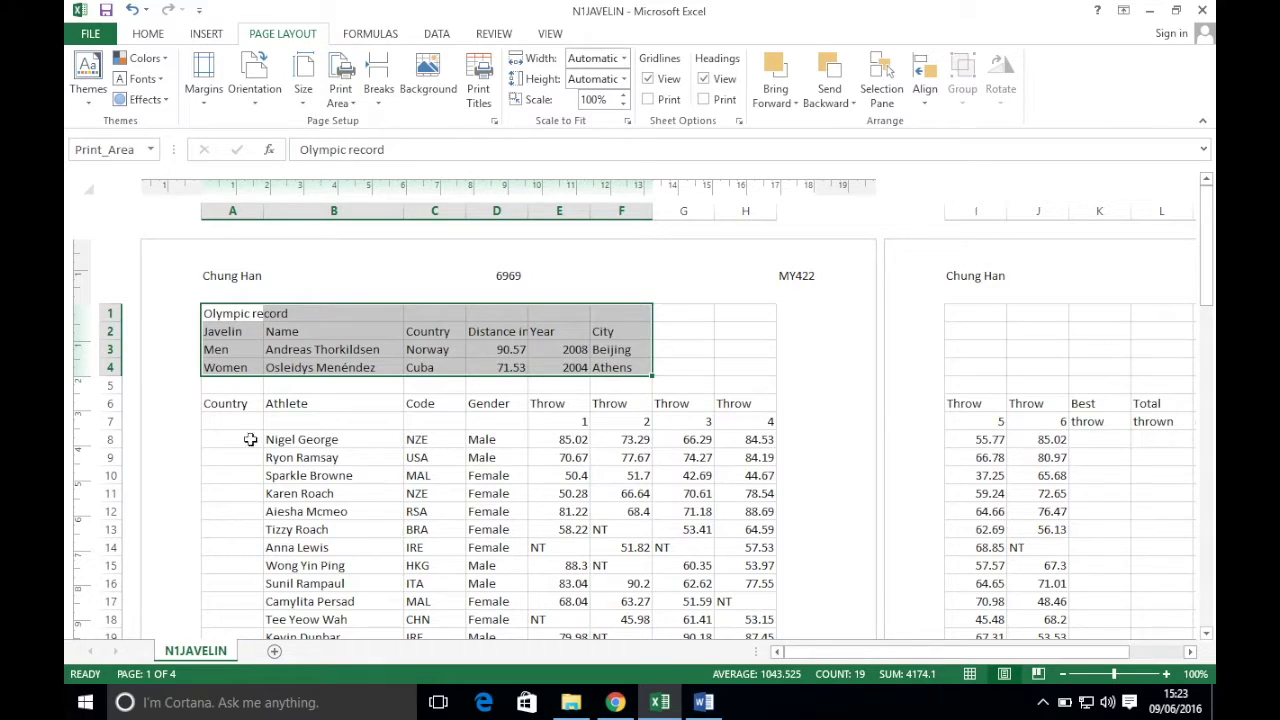
- Preview the printout of the record table in File > Print, then go back
click(285, 428)
click(90, 33)
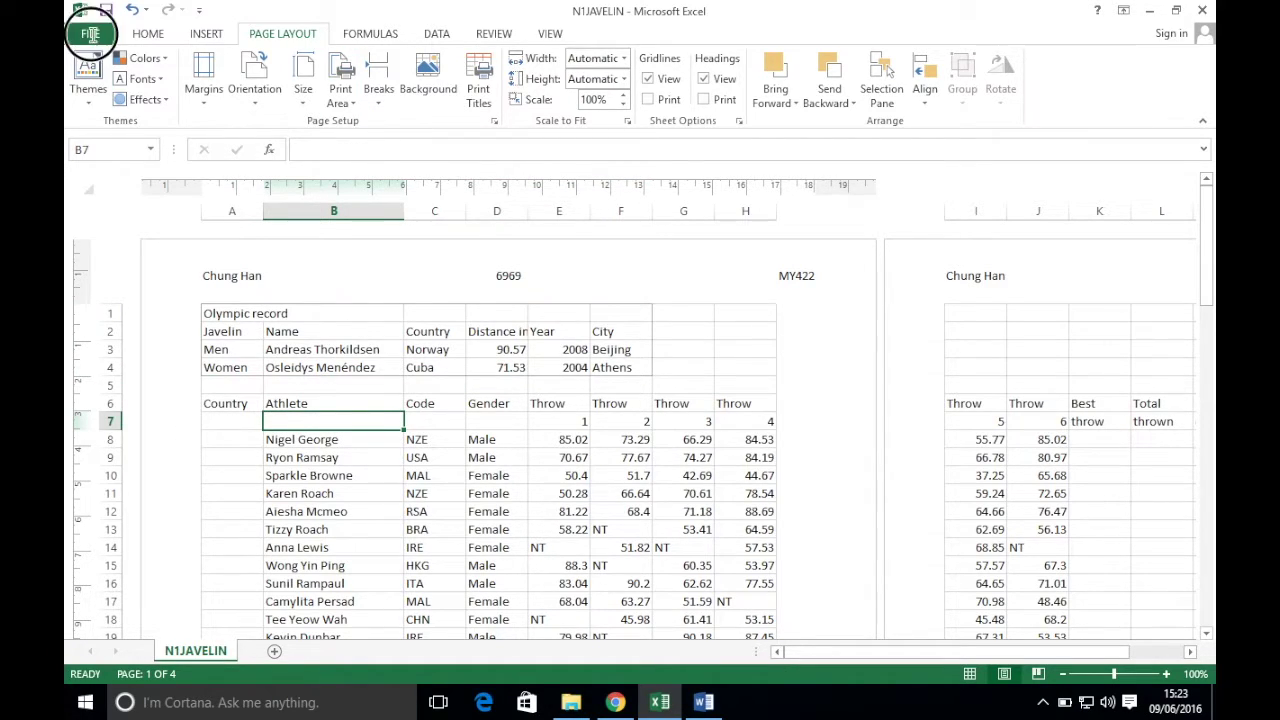
click(97, 248)
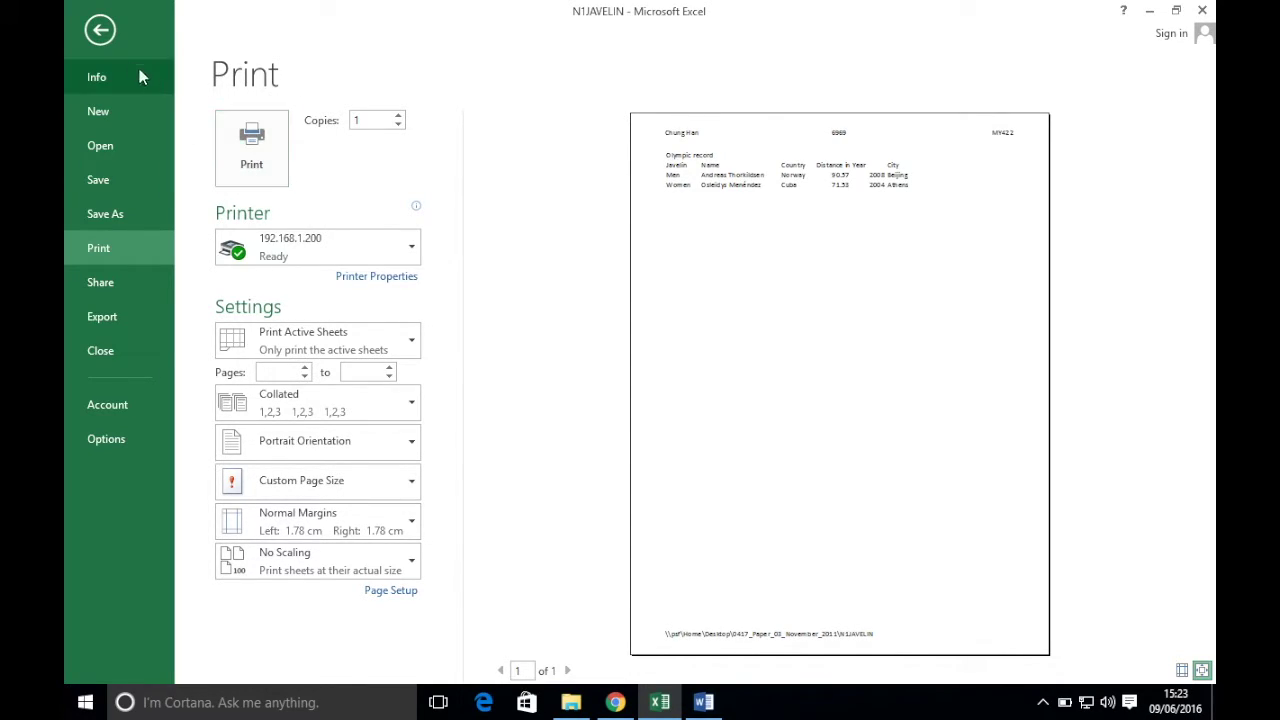
click(100, 30)
- Read task 7's country lookup instructions, then return to the N1JAVELIN sheet
click(615, 702)
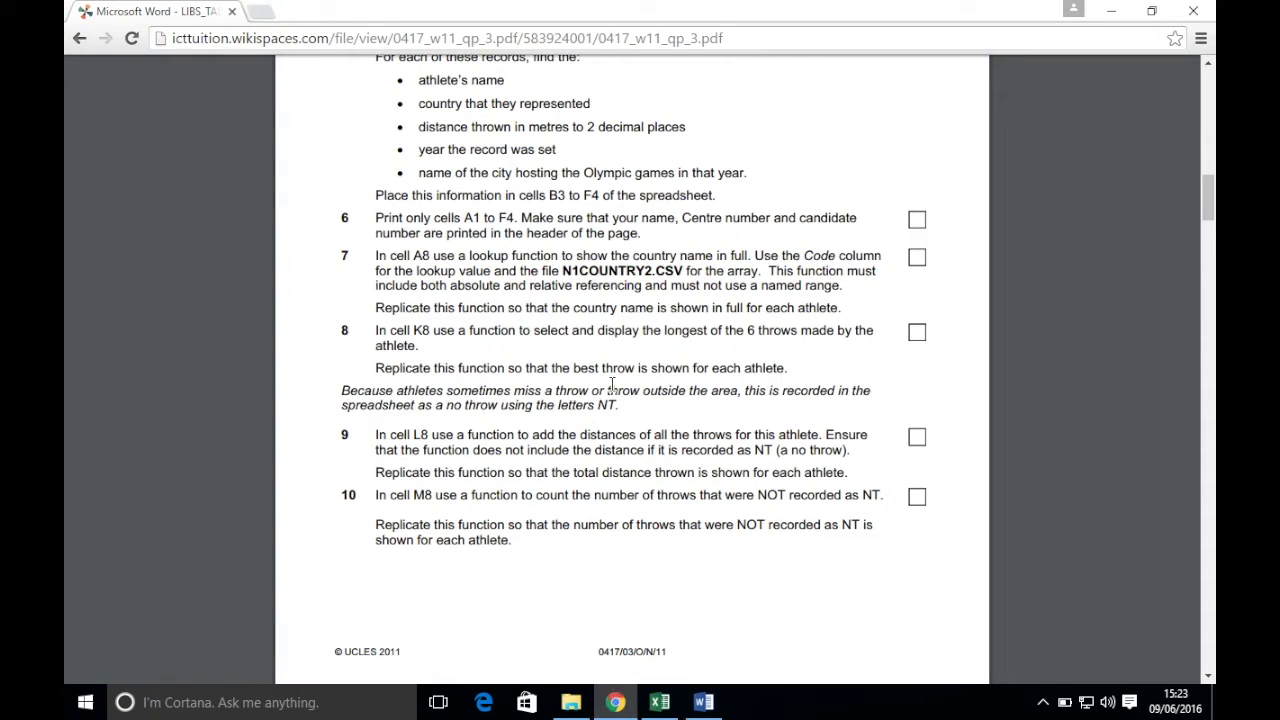
scroll(612, 376, down, 2)
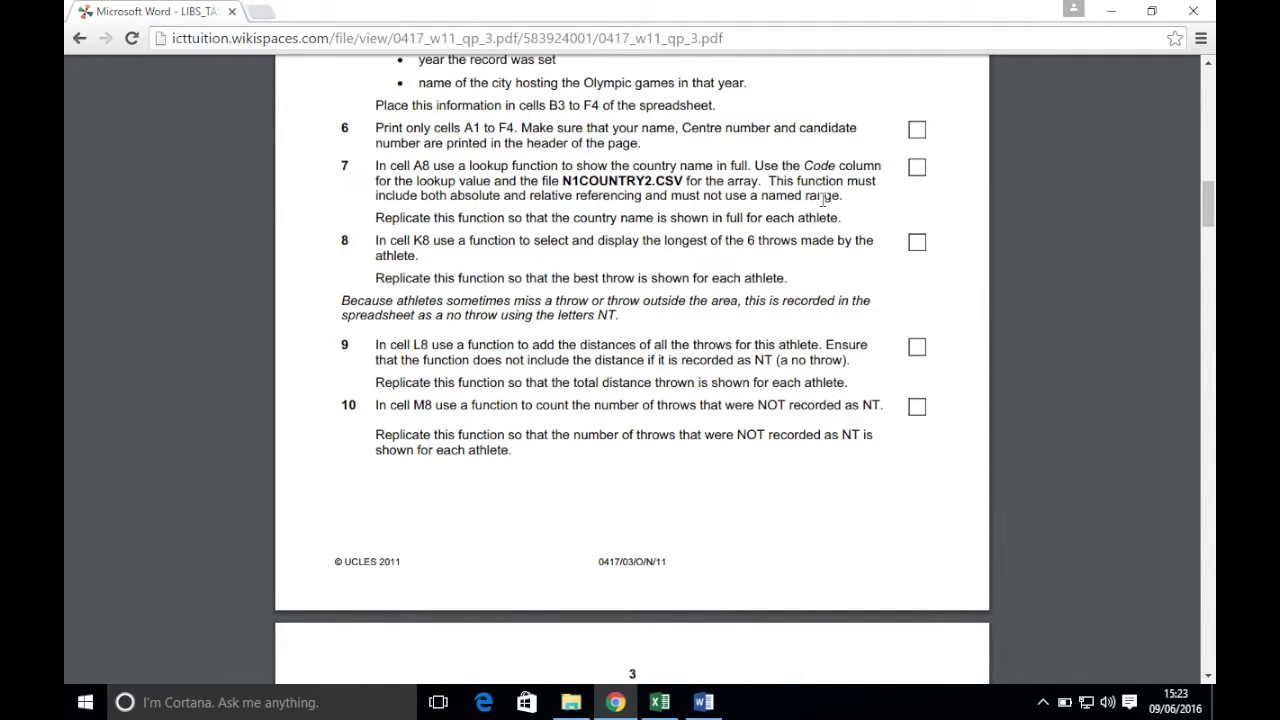
click(665, 700)
scroll(401, 457, down, 1)
scroll(401, 457, down, 1)
scroll(401, 457, up, 1)
- Check the athlete codes NZE, USA, MAL, RSA and BRA in column C
click(434, 314)
click(435, 330)
click(435, 347)
click(436, 383)
click(443, 402)
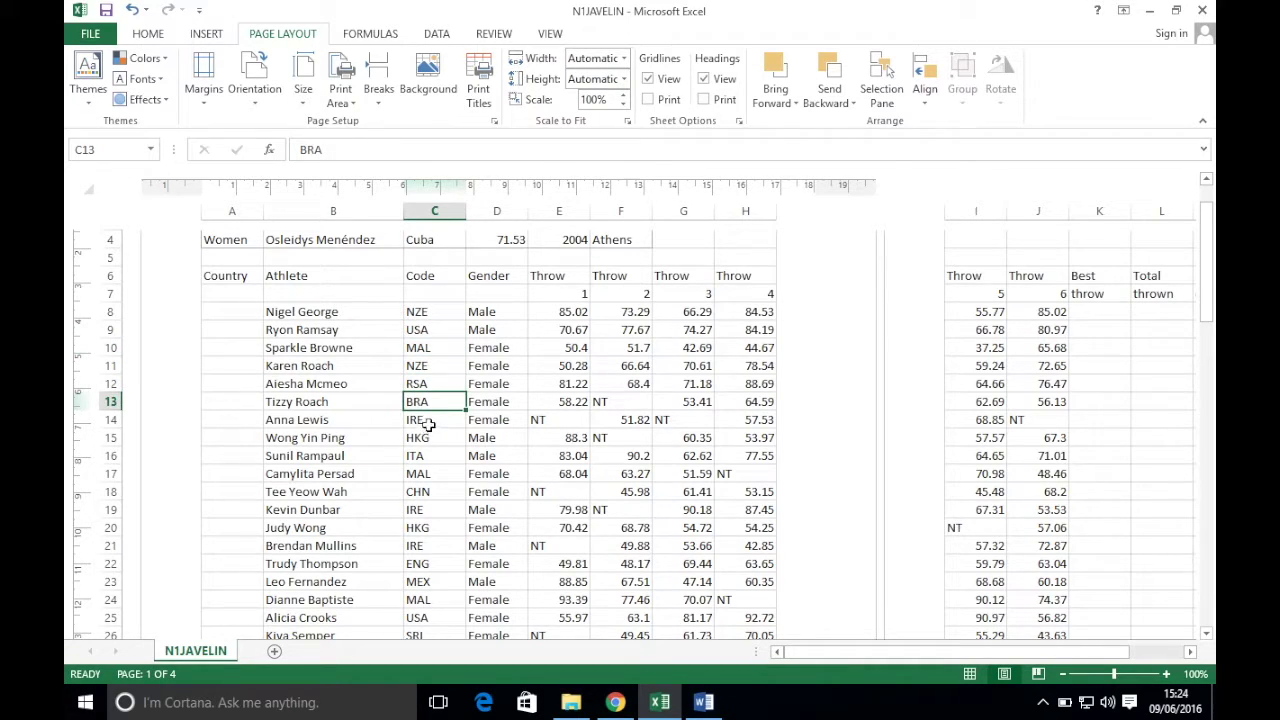
- Check code IRE in C14, open N1COUNTRY2 from the exam files folder, then return to N1JAVELIN
click(430, 421)
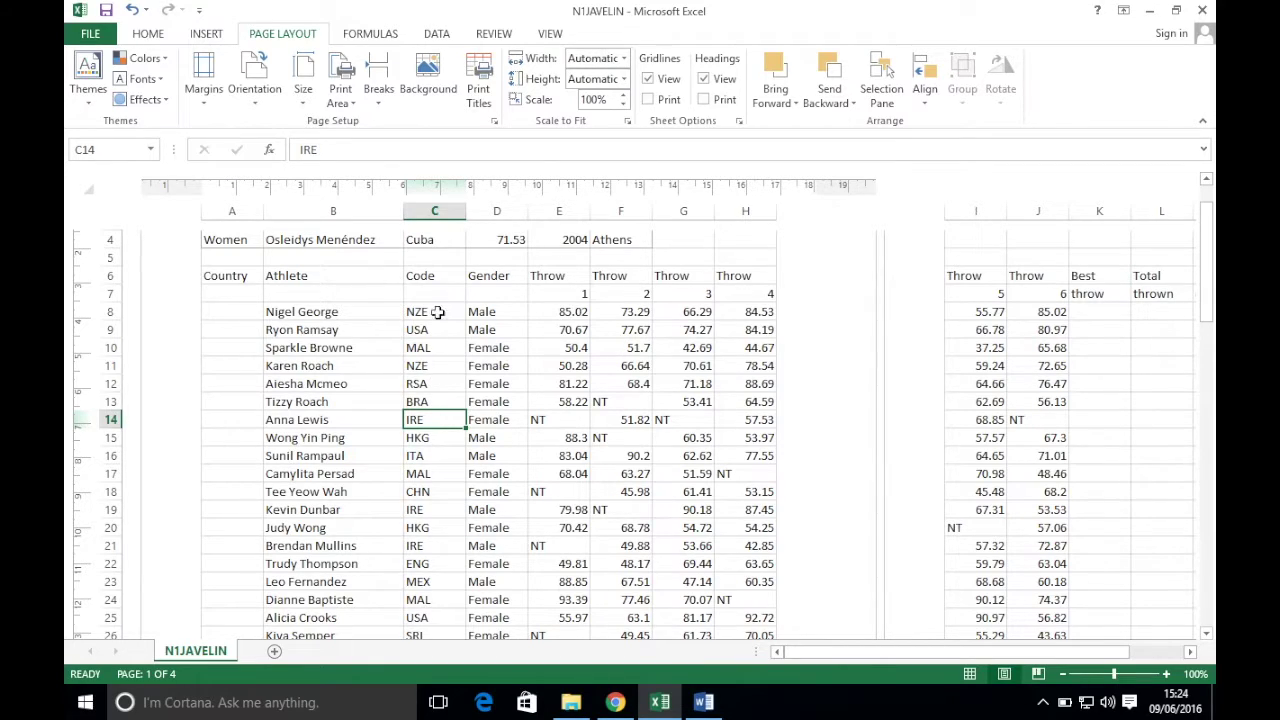
click(571, 702)
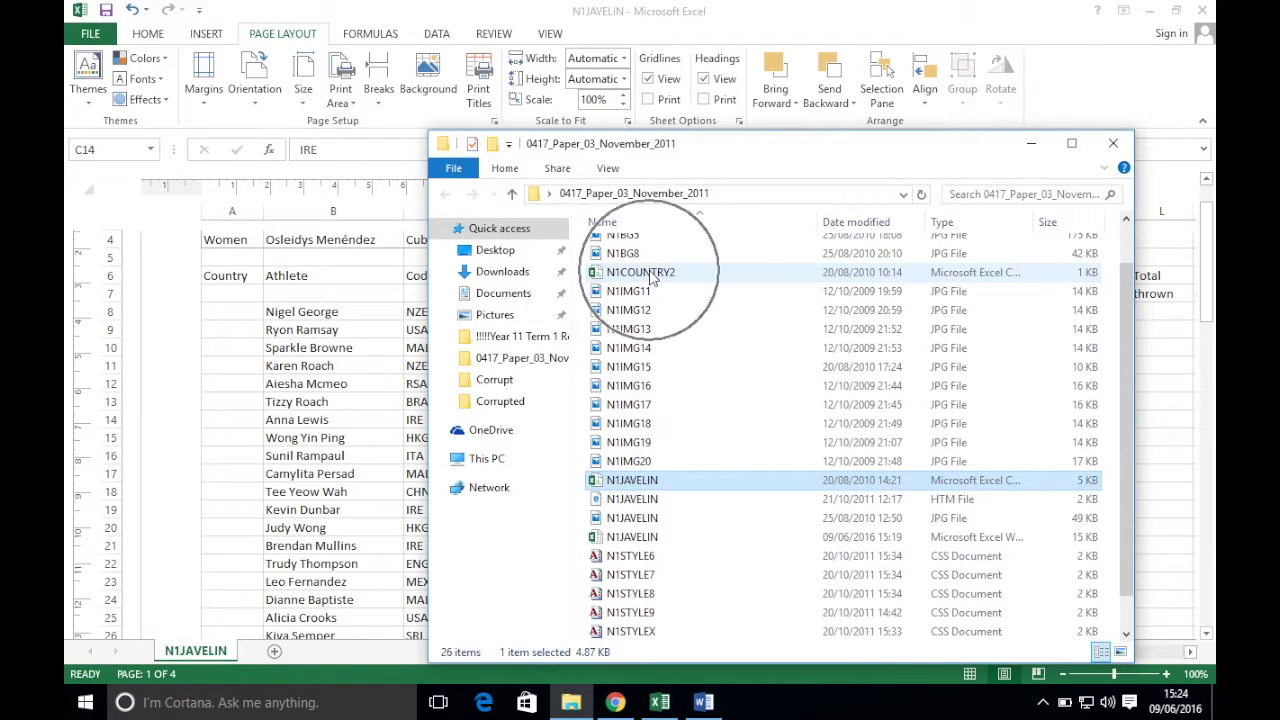
double_click(648, 273)
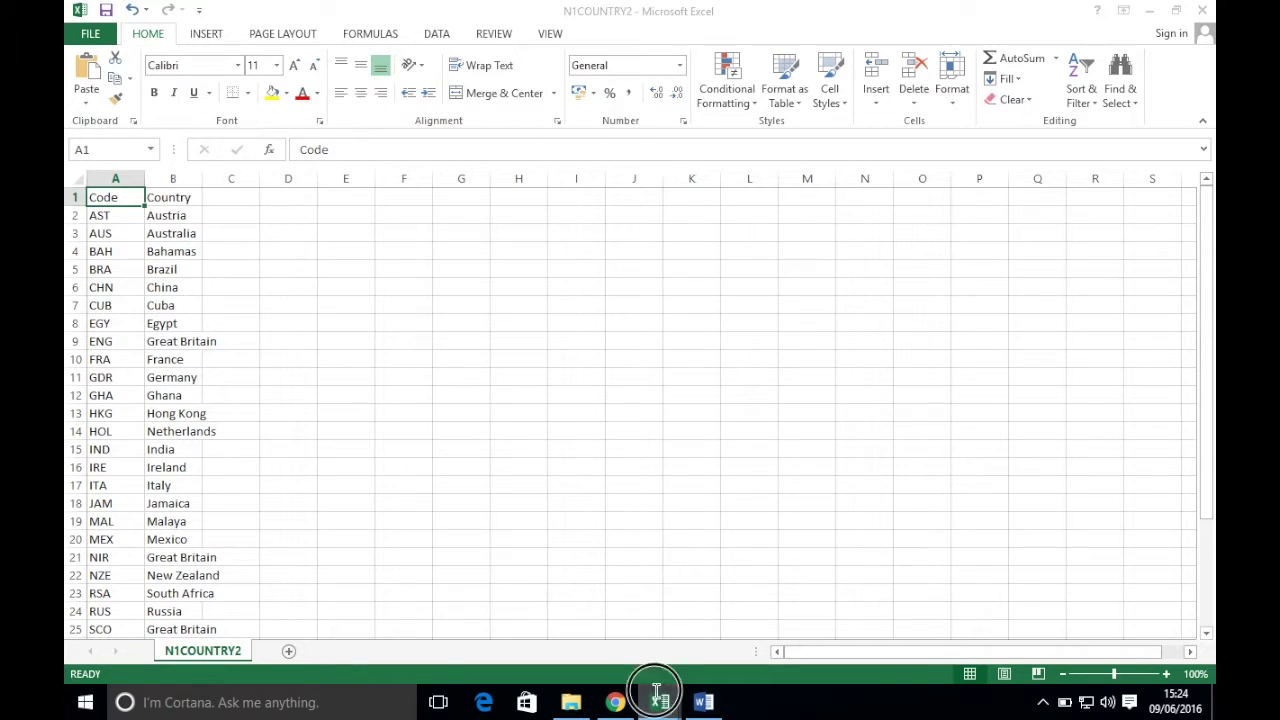
mouse_move(660, 702)
click(585, 627)
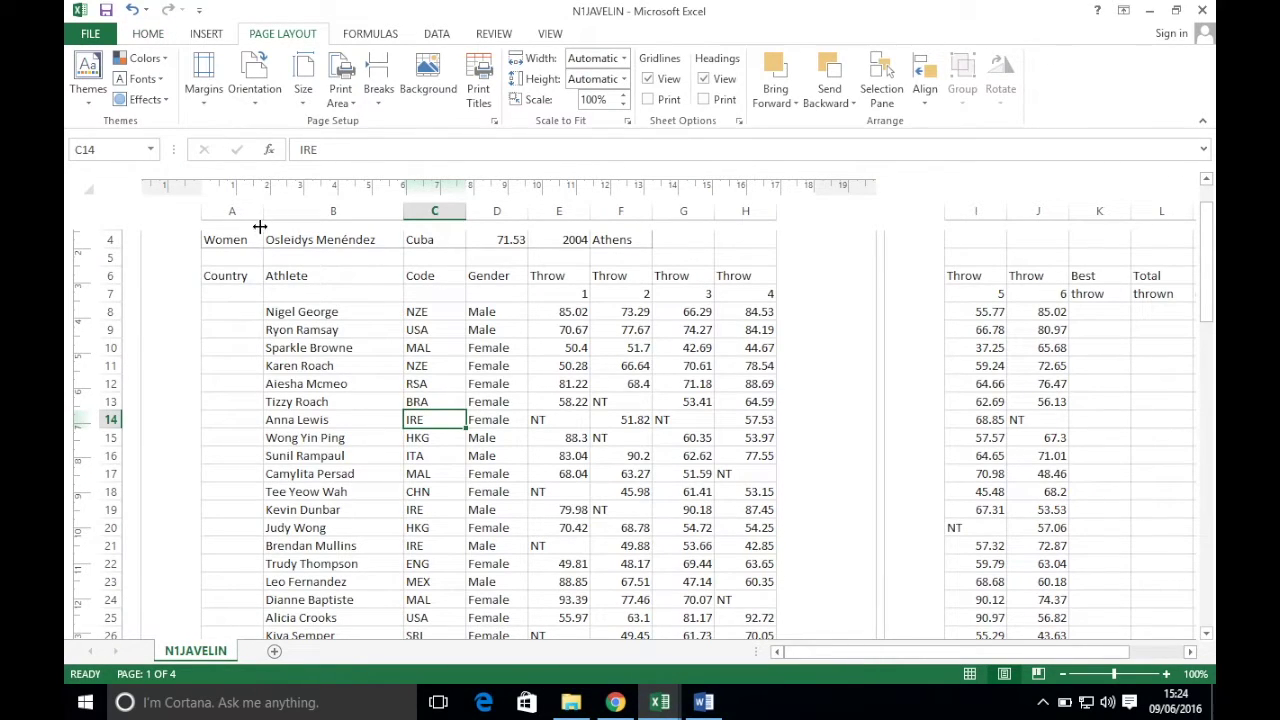
- Widen column A to fit country names and start =VLOOKUP( in cell A8
drag(262, 212, 483, 212)
click(267, 314)
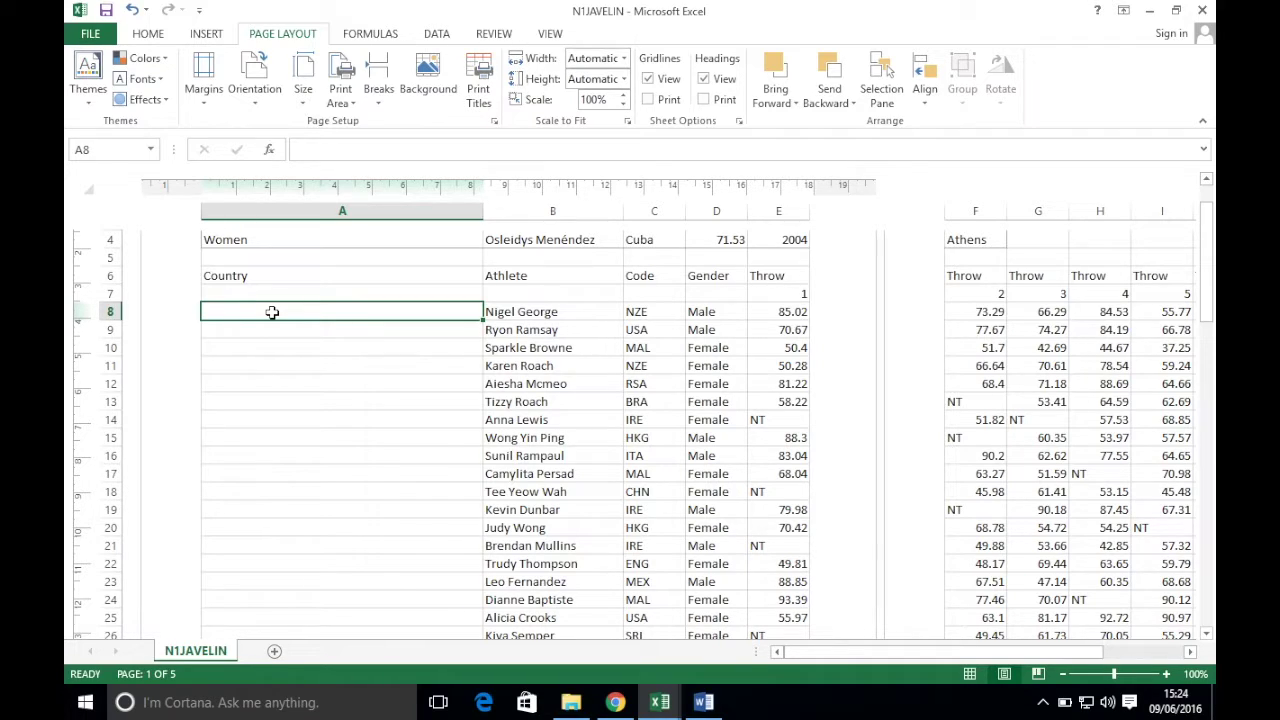
text(=VLOOKUP()
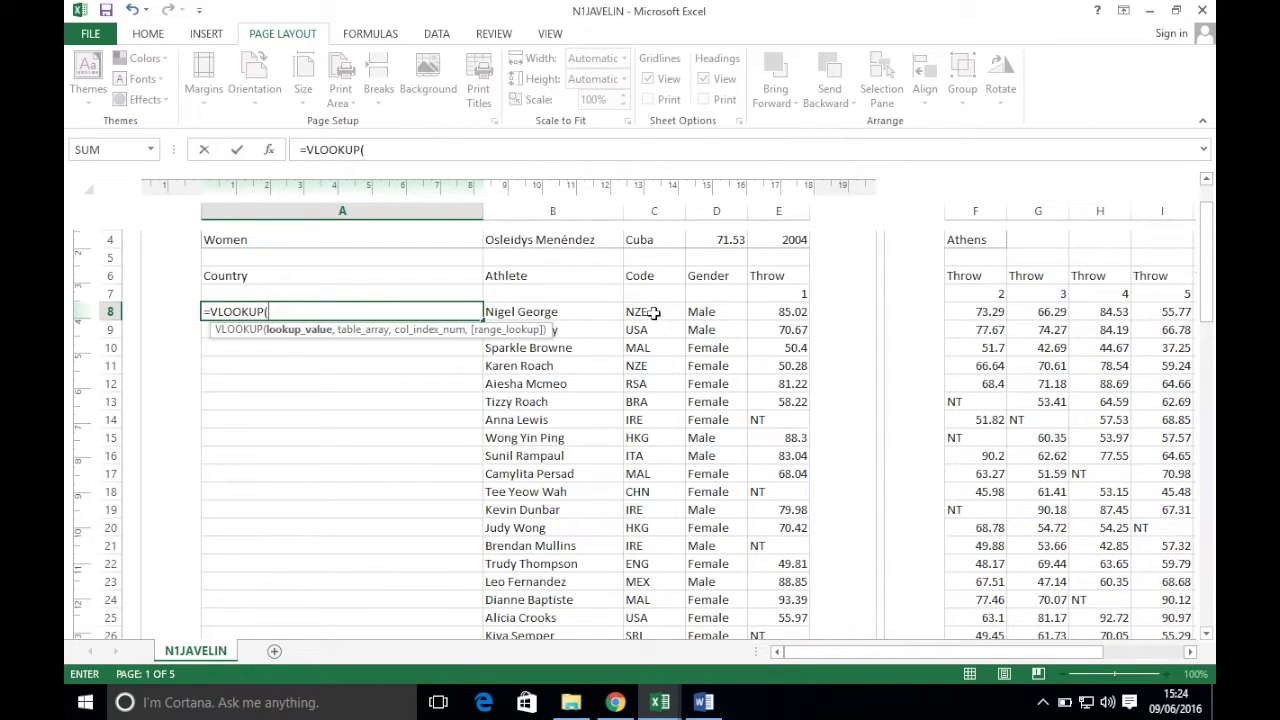
- Use C8 as the lookup value and N1COUNTRY2's A1:B33 as the lookup table
click(654, 313)
text(,)
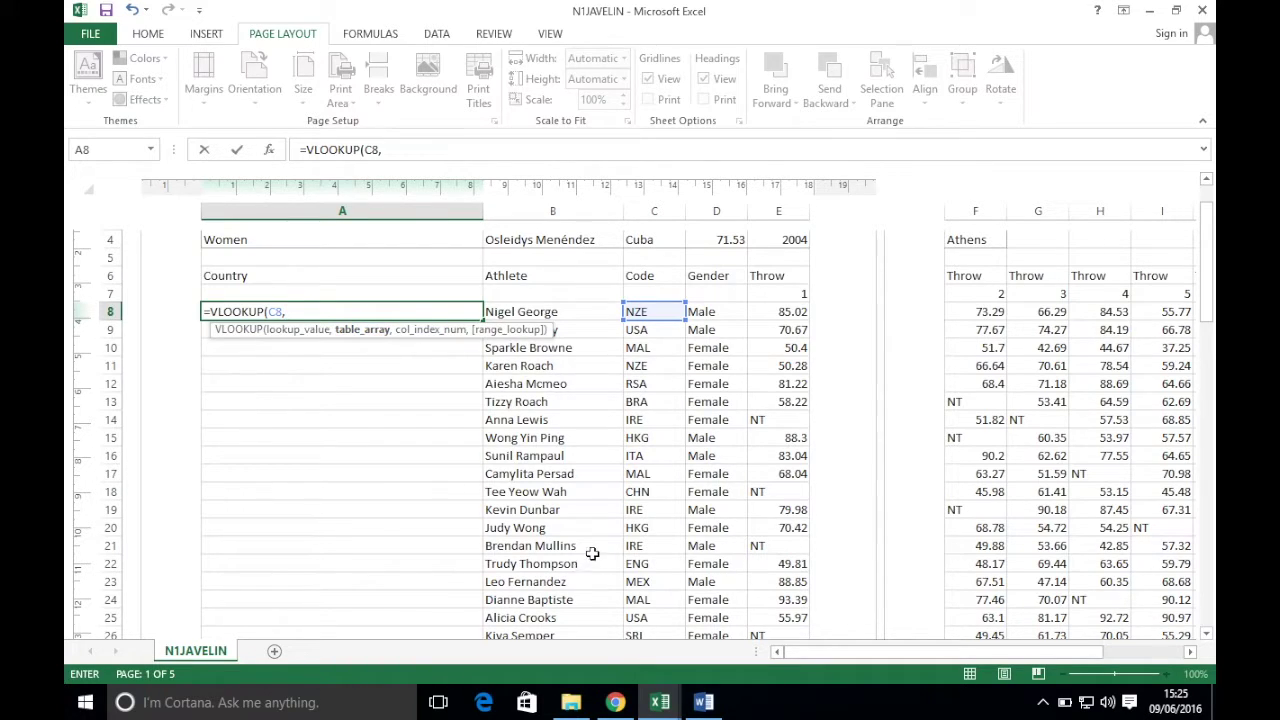
click(659, 702)
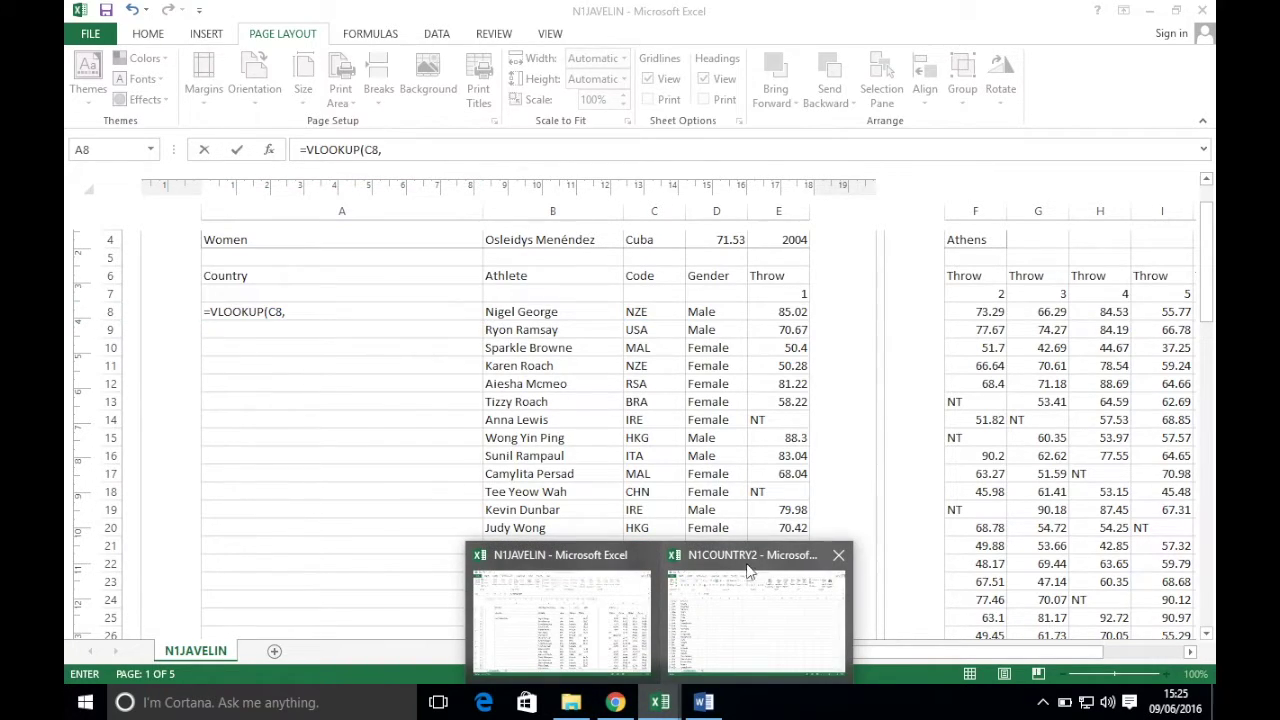
mouse_move(752, 582)
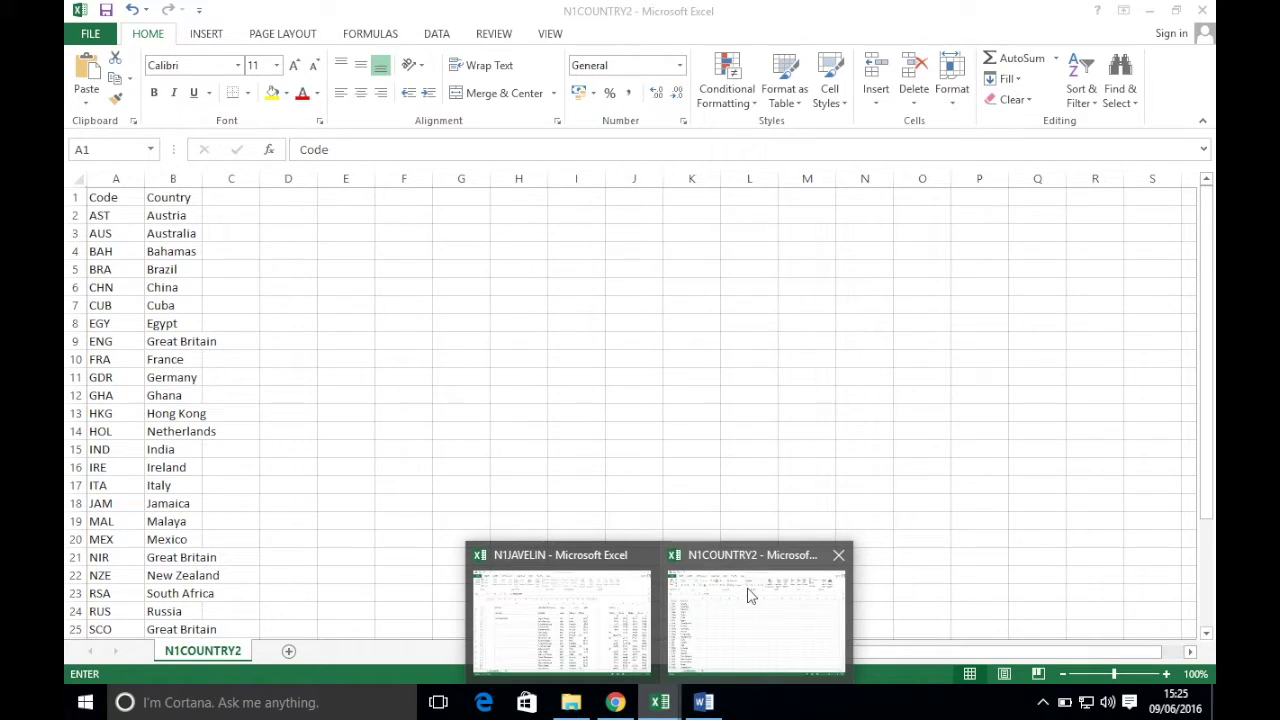
click(752, 595)
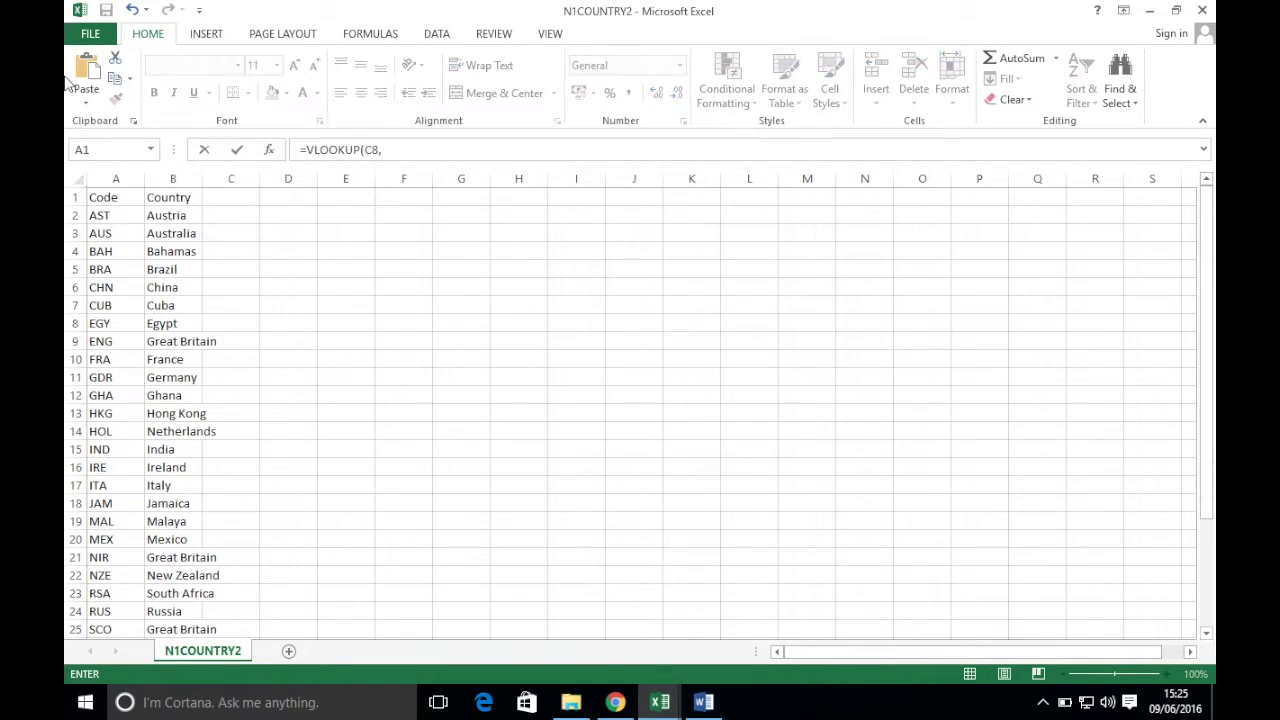
drag(110, 197, 163, 566)
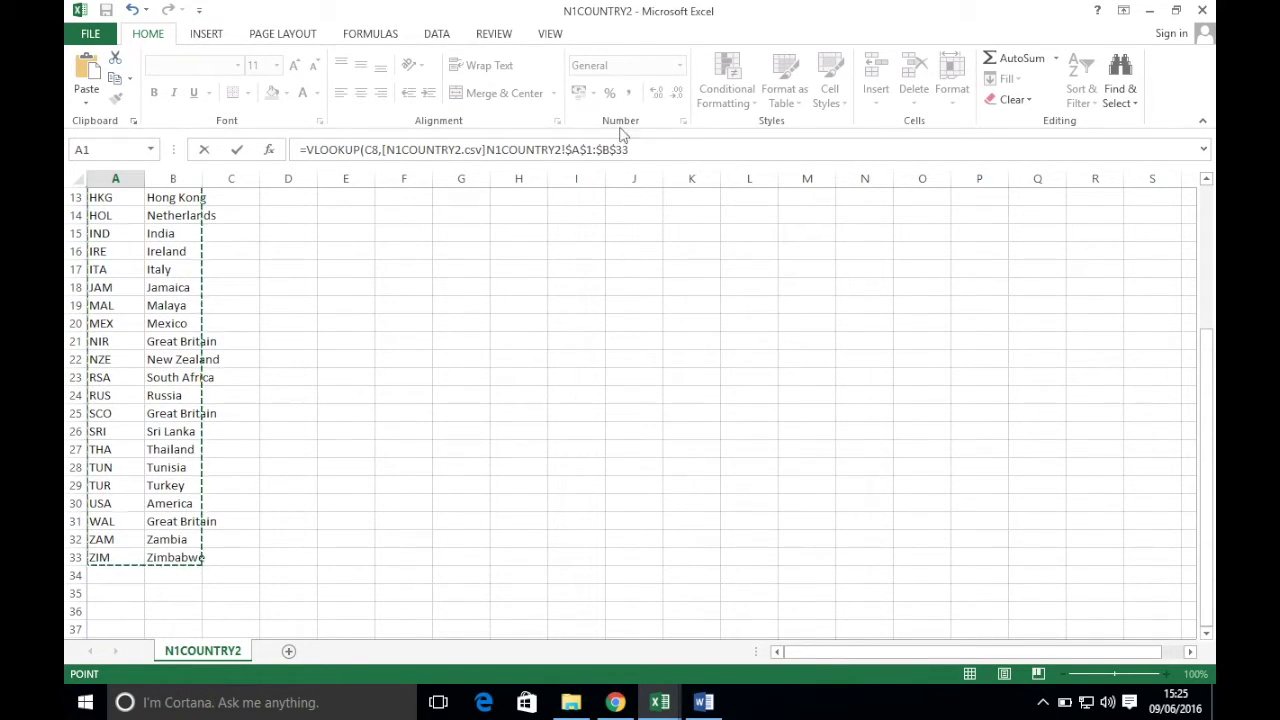
text(,)
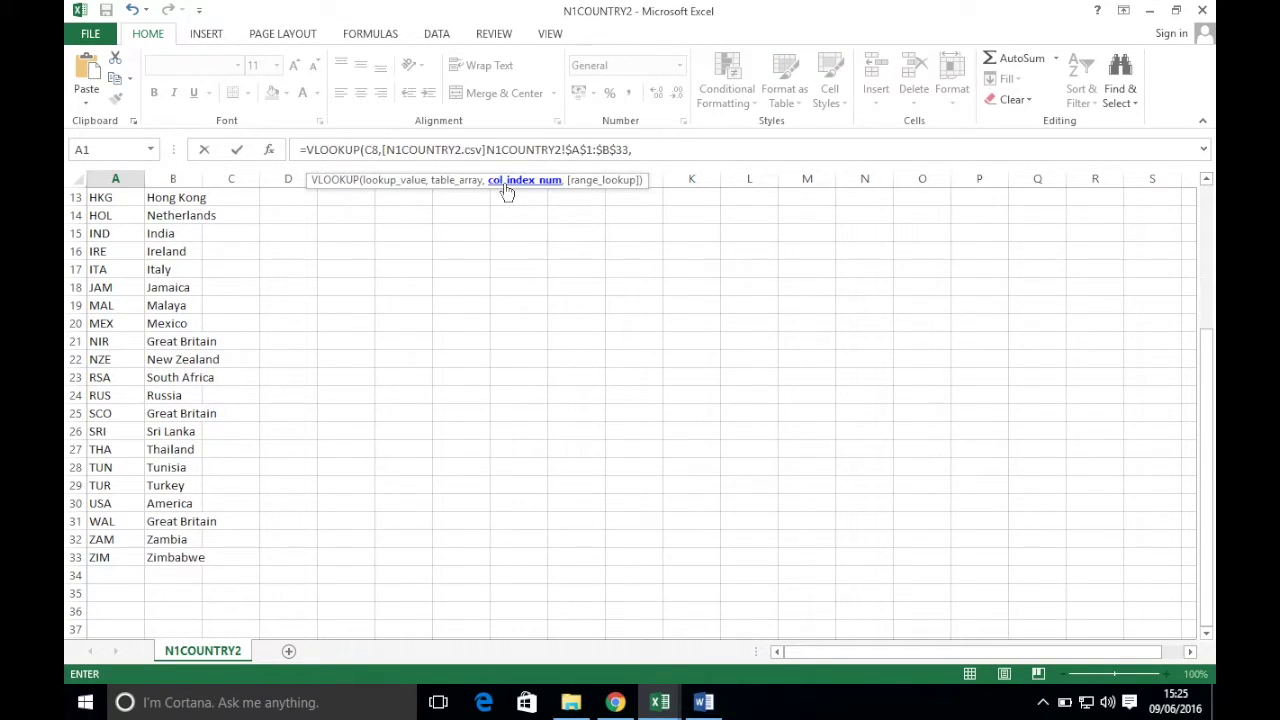
- Finish the lookup with column 2 and an exact FALSE match, returning New Zealand
scroll(157, 287, down, 8)
scroll(157, 287, up, 13)
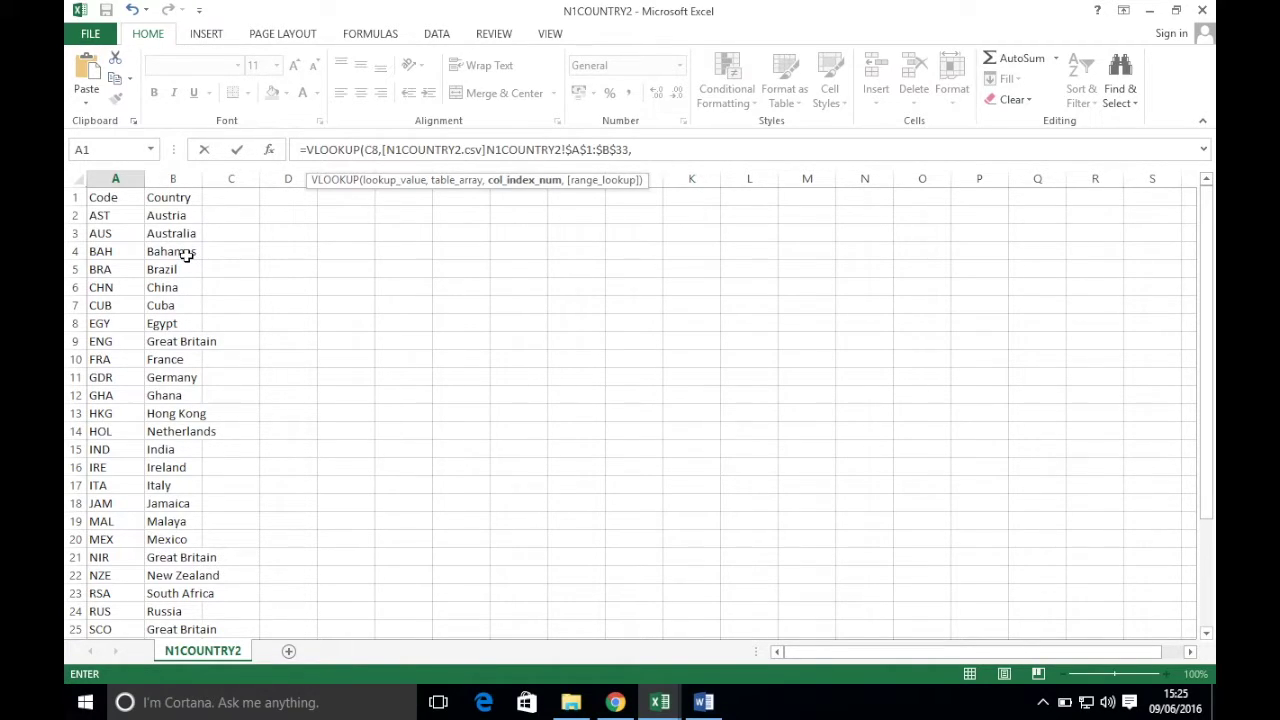
text(2,)
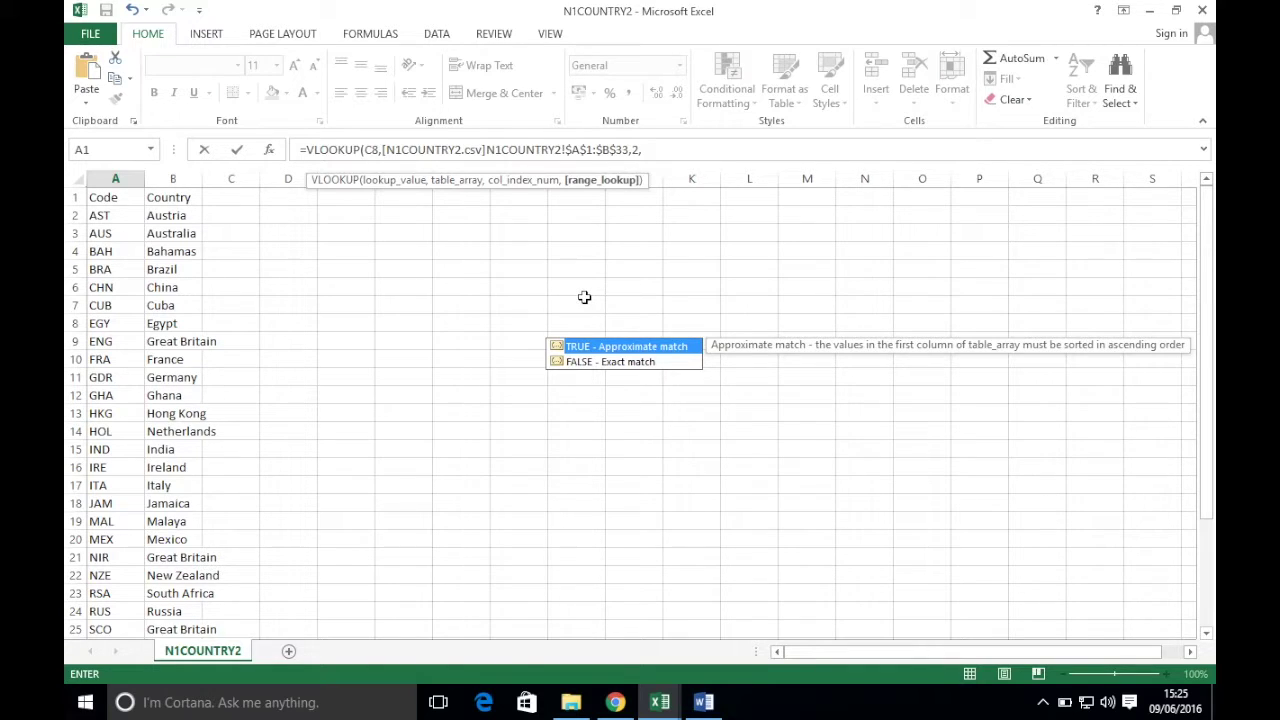
double_click(610, 362)
key(Return)
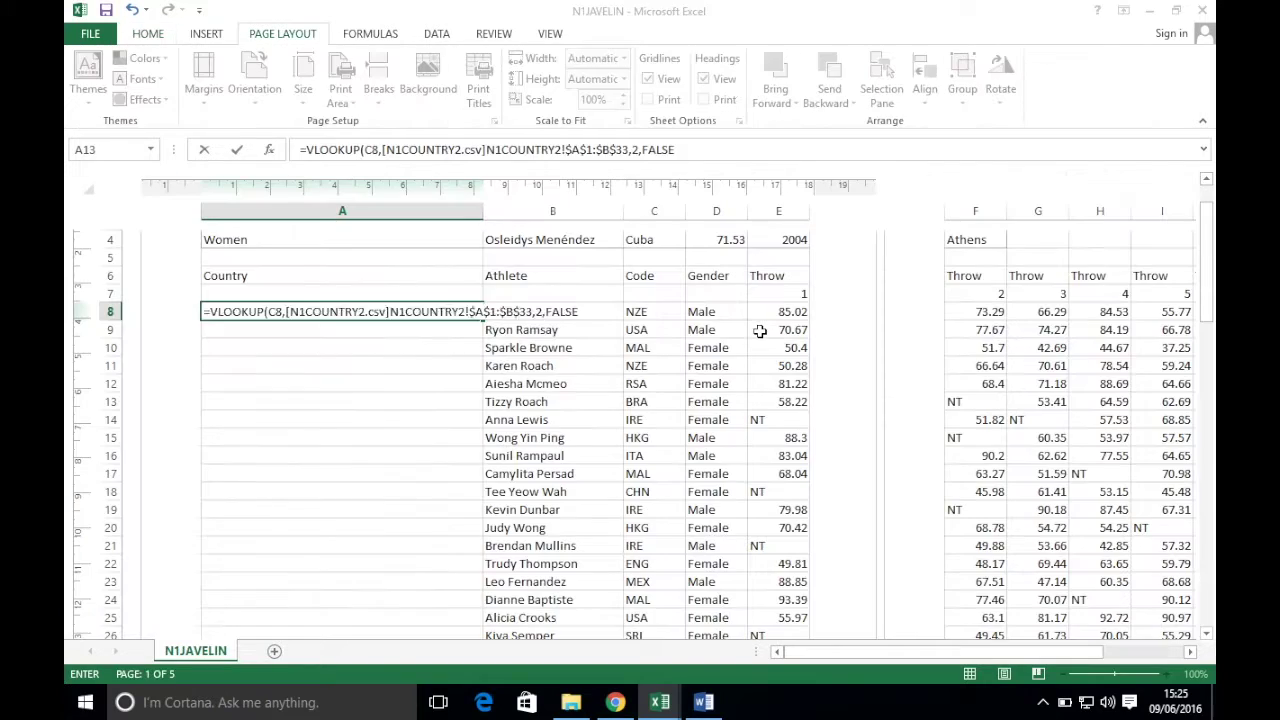
click(393, 313)
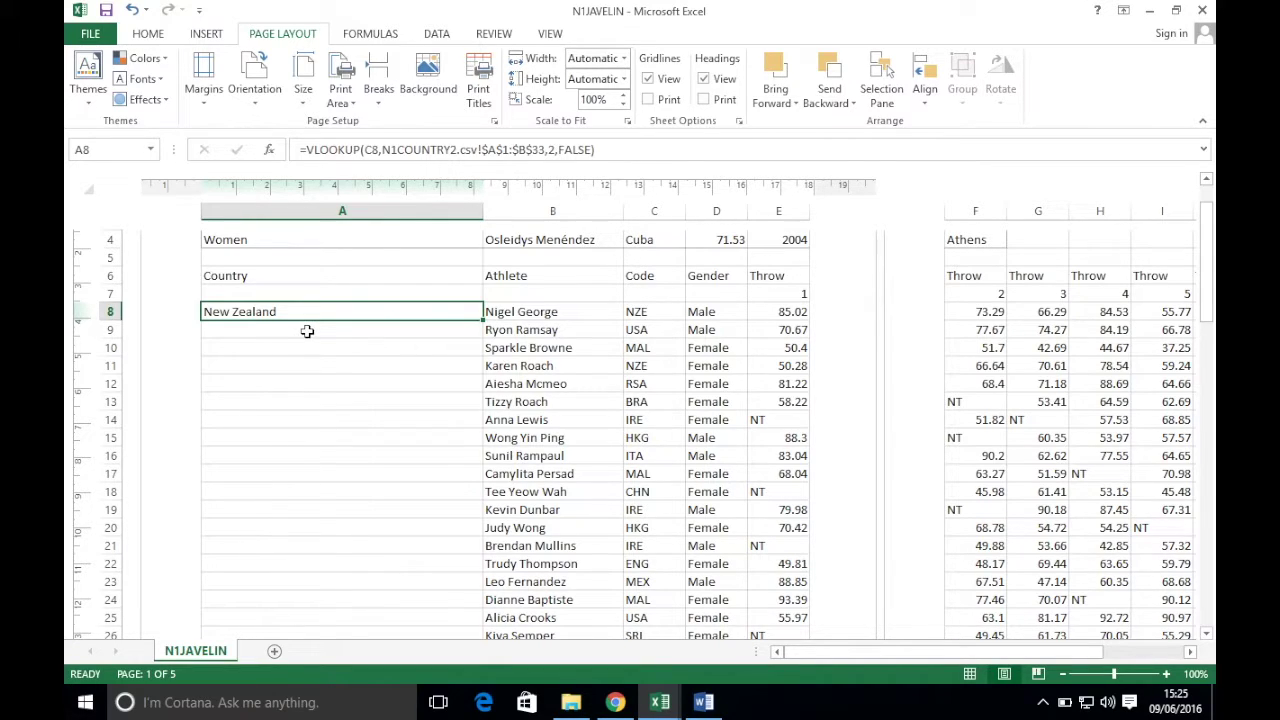
- Fill the A8 country lookup down column A to row 80, checking the task sheet
click(615, 702)
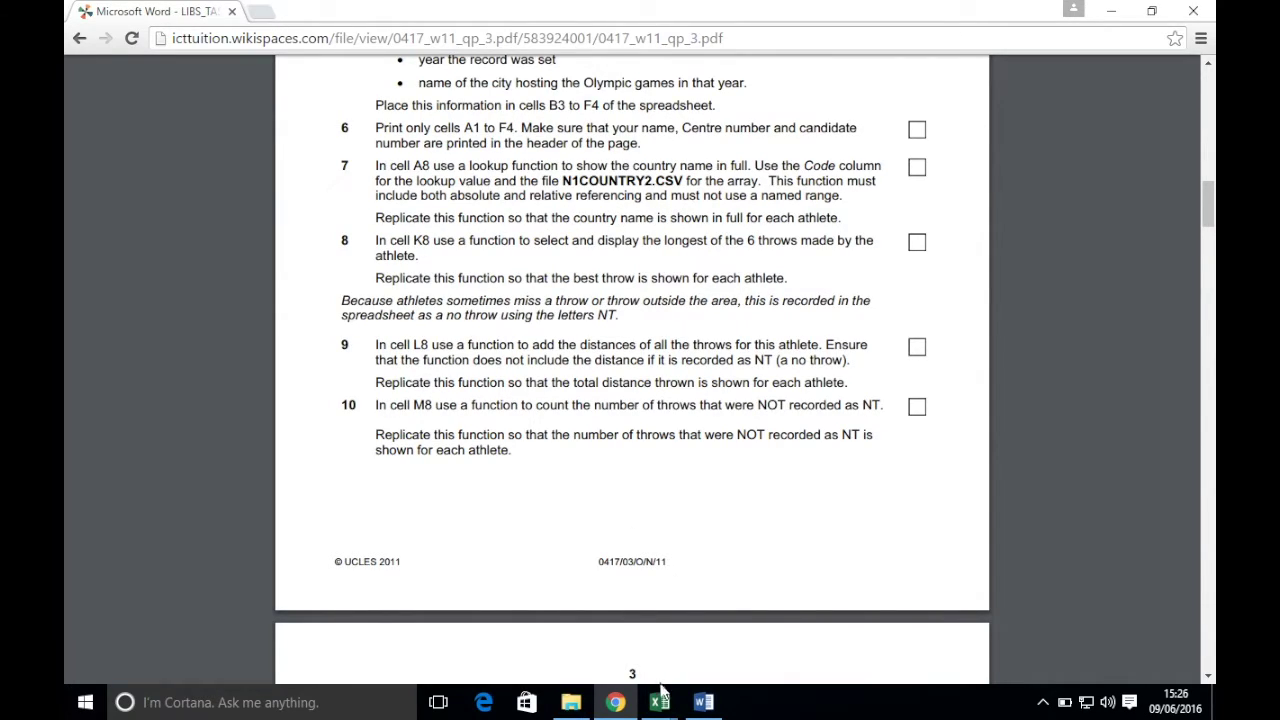
mouse_move(660, 702)
click(569, 636)
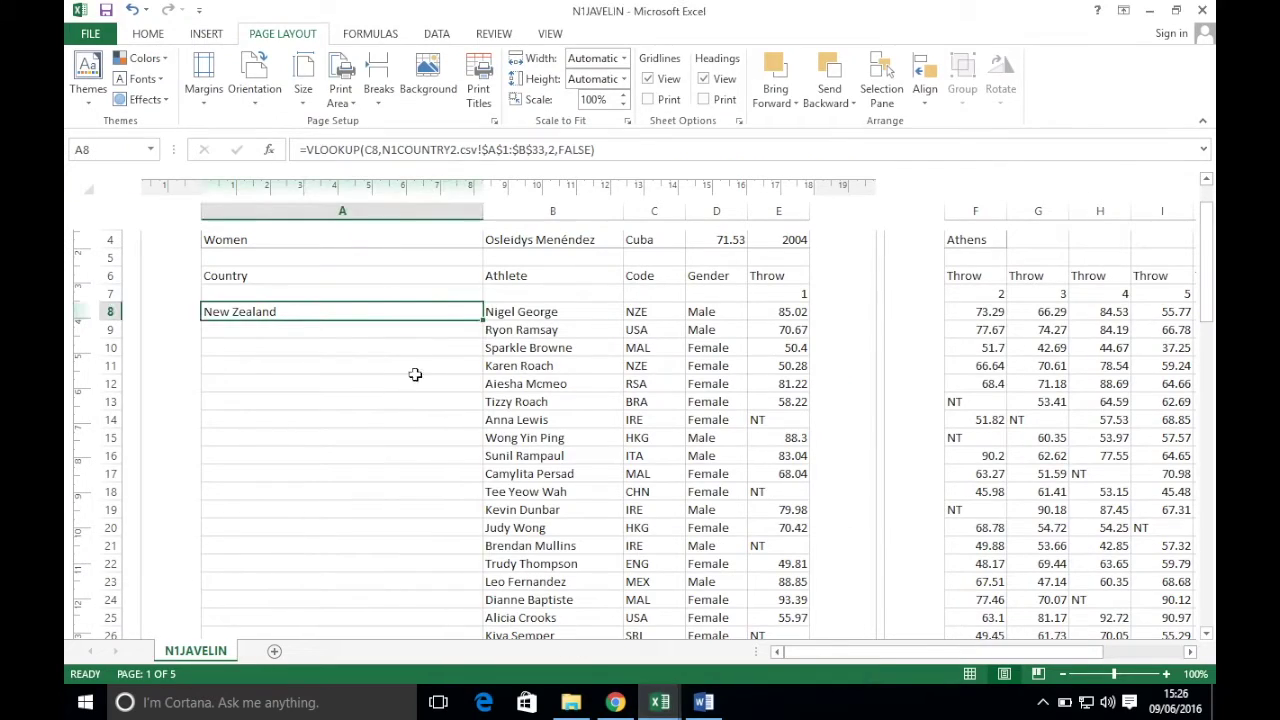
double_click(485, 320)
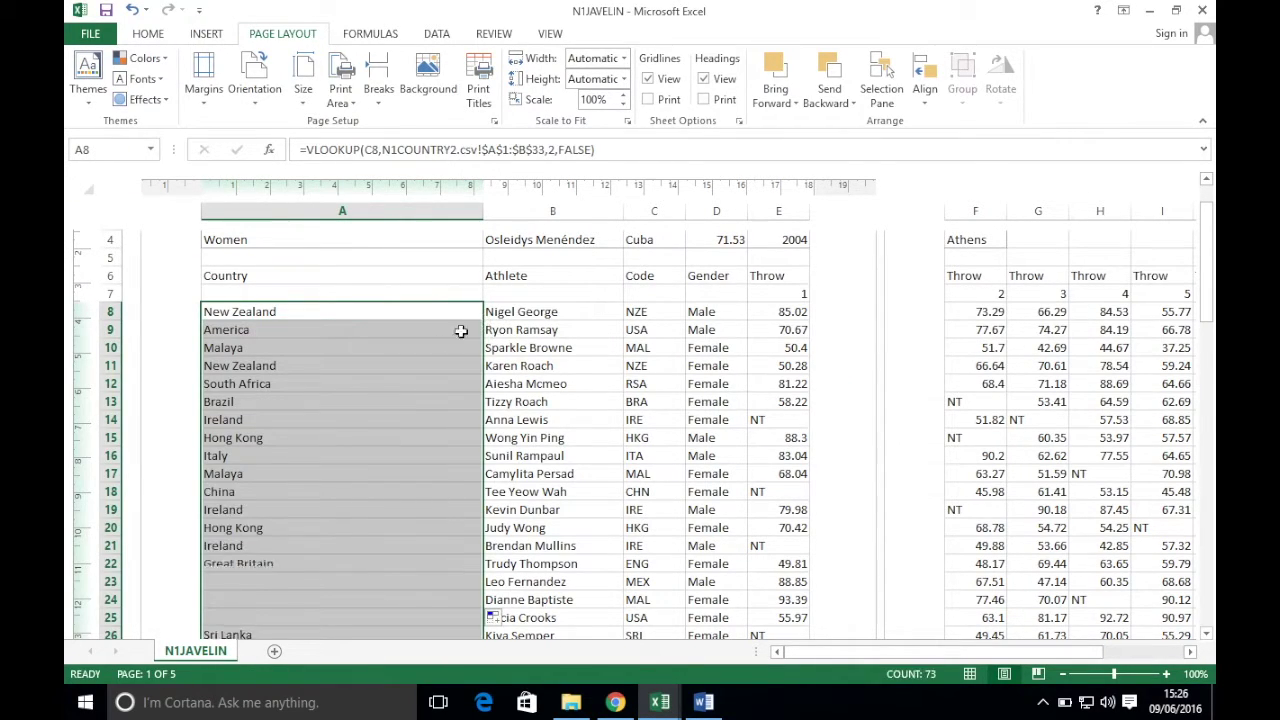
scroll(366, 414, down, 14)
scroll(369, 417, down, 20)
scroll(369, 417, up, 20)
scroll(369, 415, up, 20)
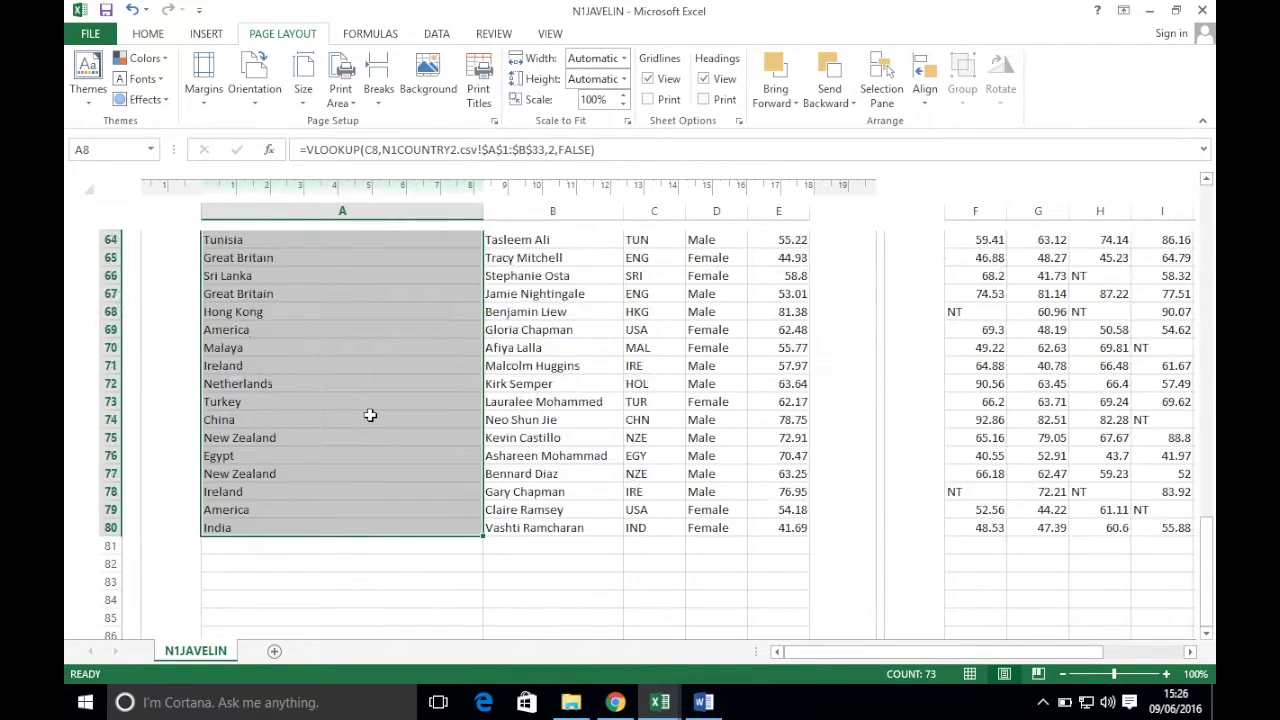
click(613, 702)
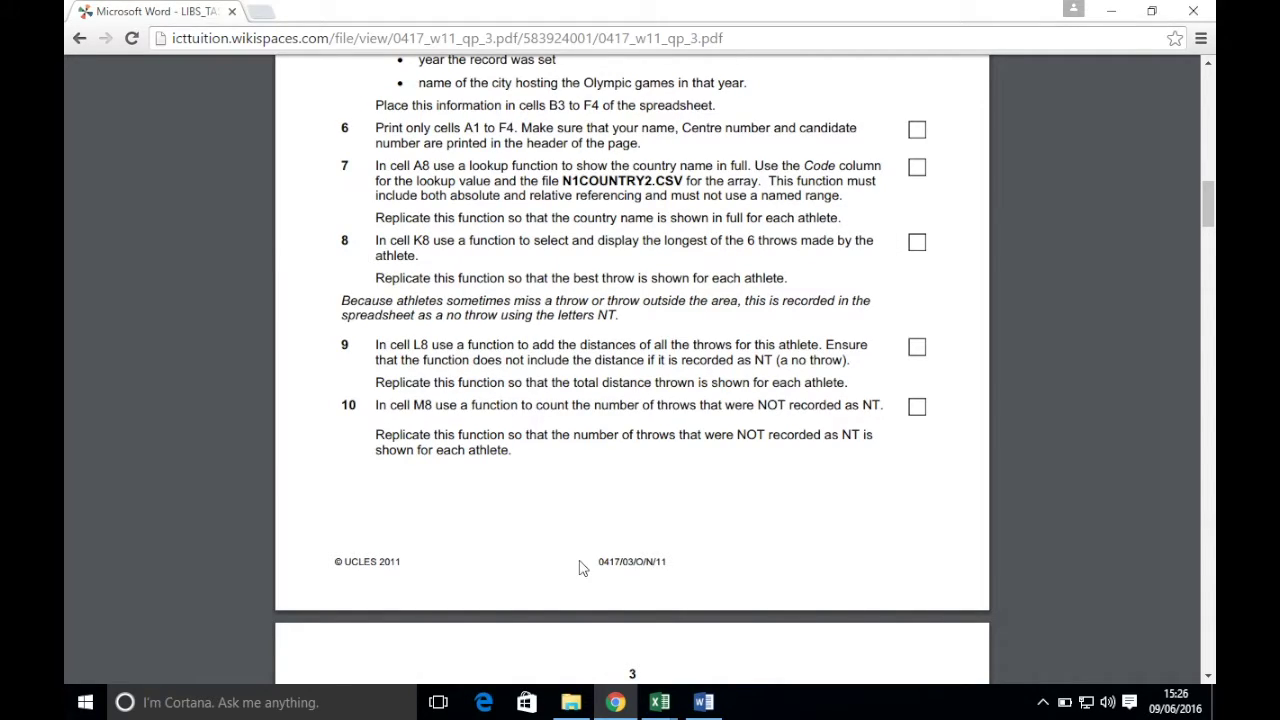
- Enter =MAX(E8:J8) in K8 for the first athlete's best throw
mouse_move(659, 702)
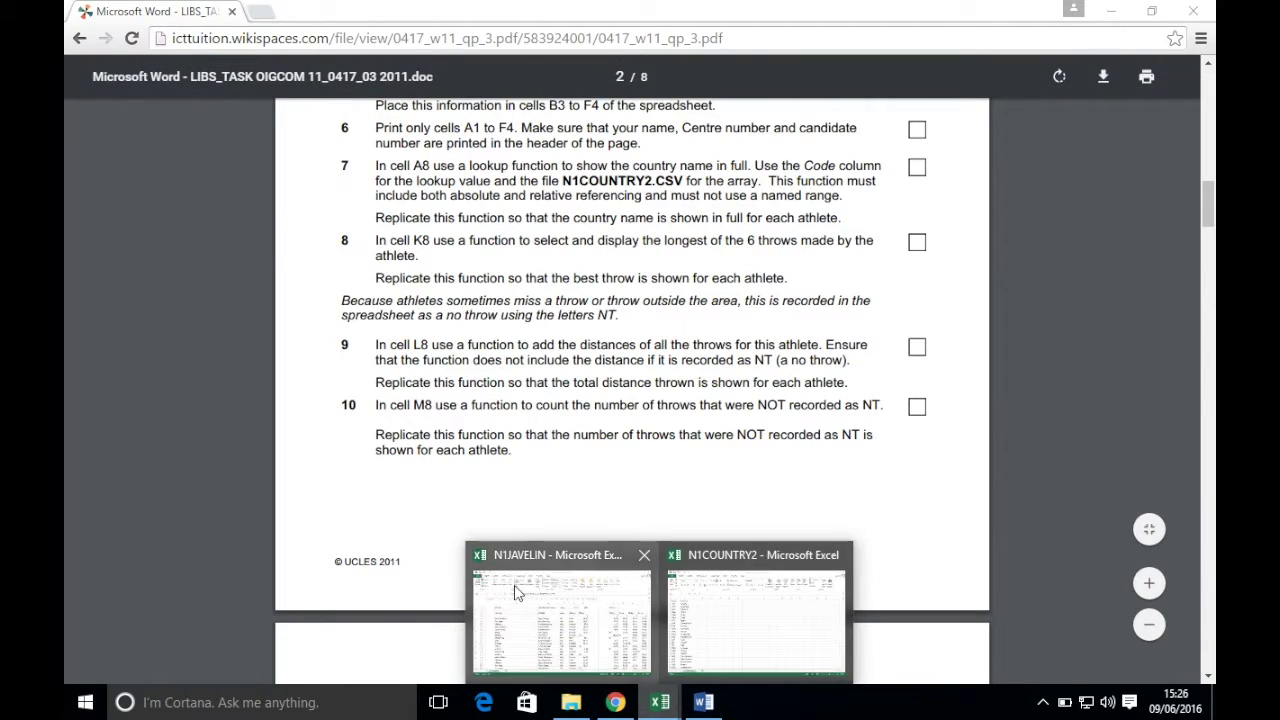
click(600, 580)
click(1080, 311)
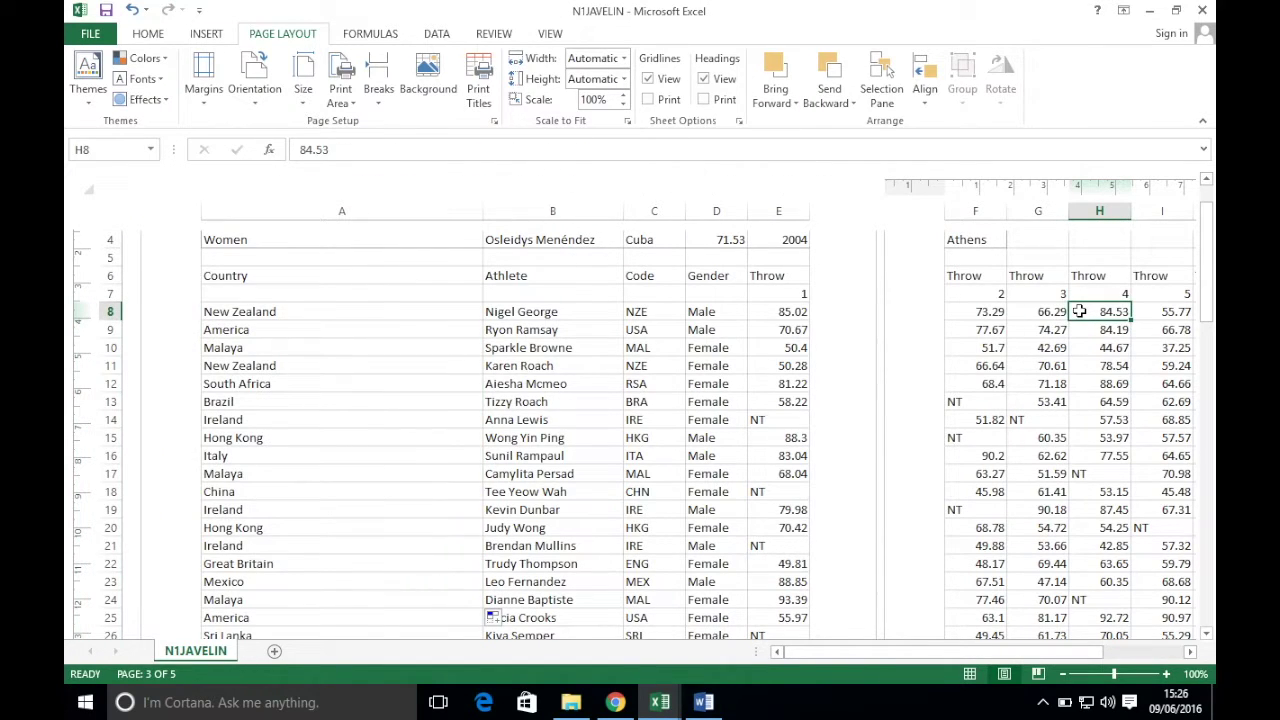
key(Right)
key(Right)
key(Right)
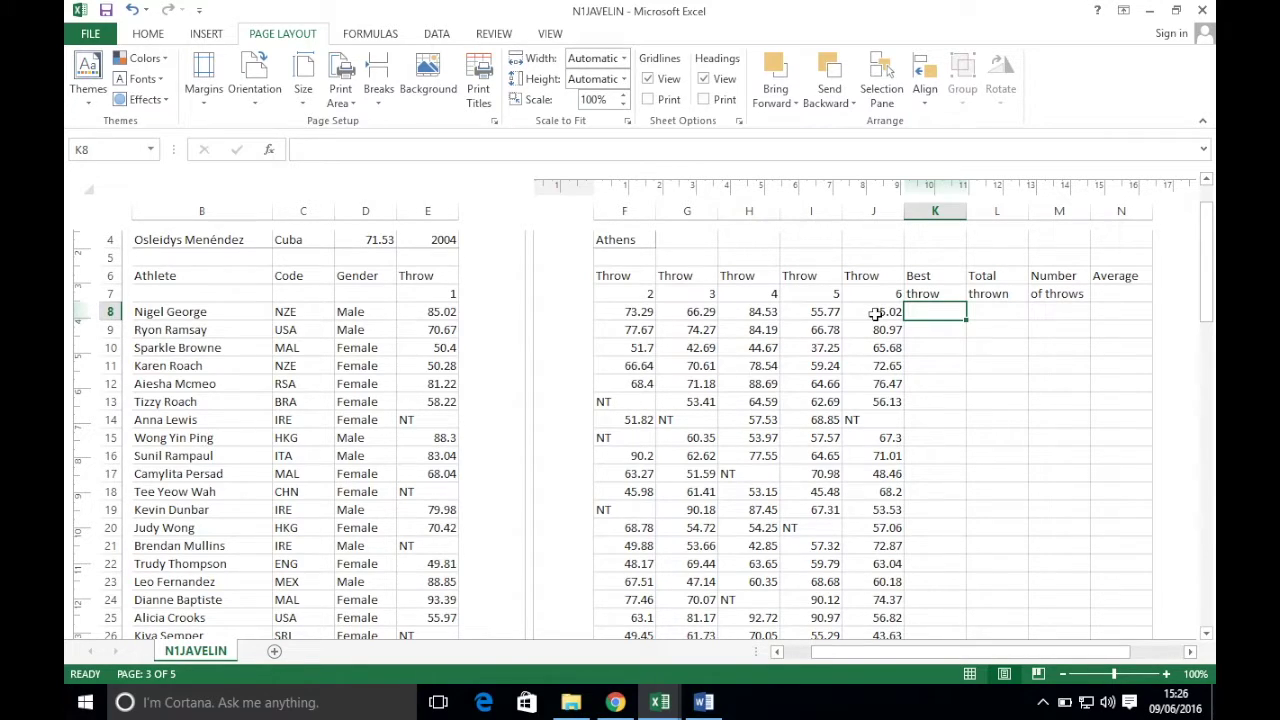
text(=max()
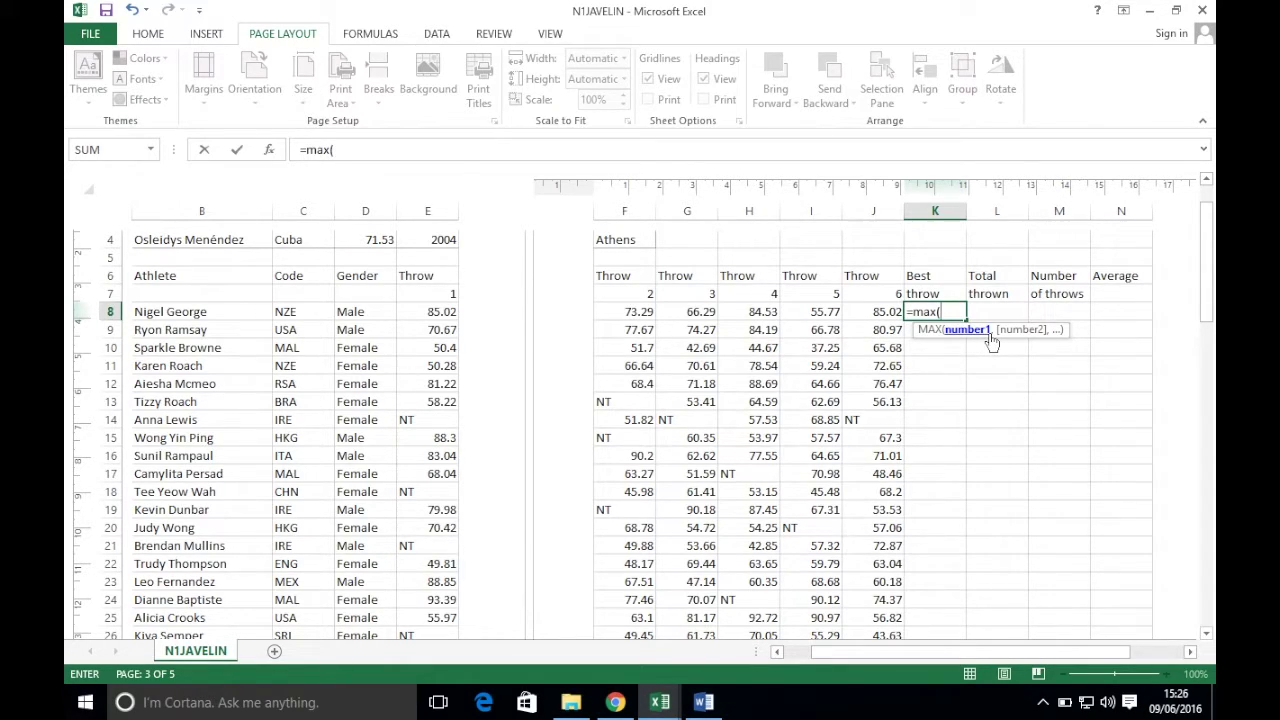
drag(436, 318, 859, 313)
text())
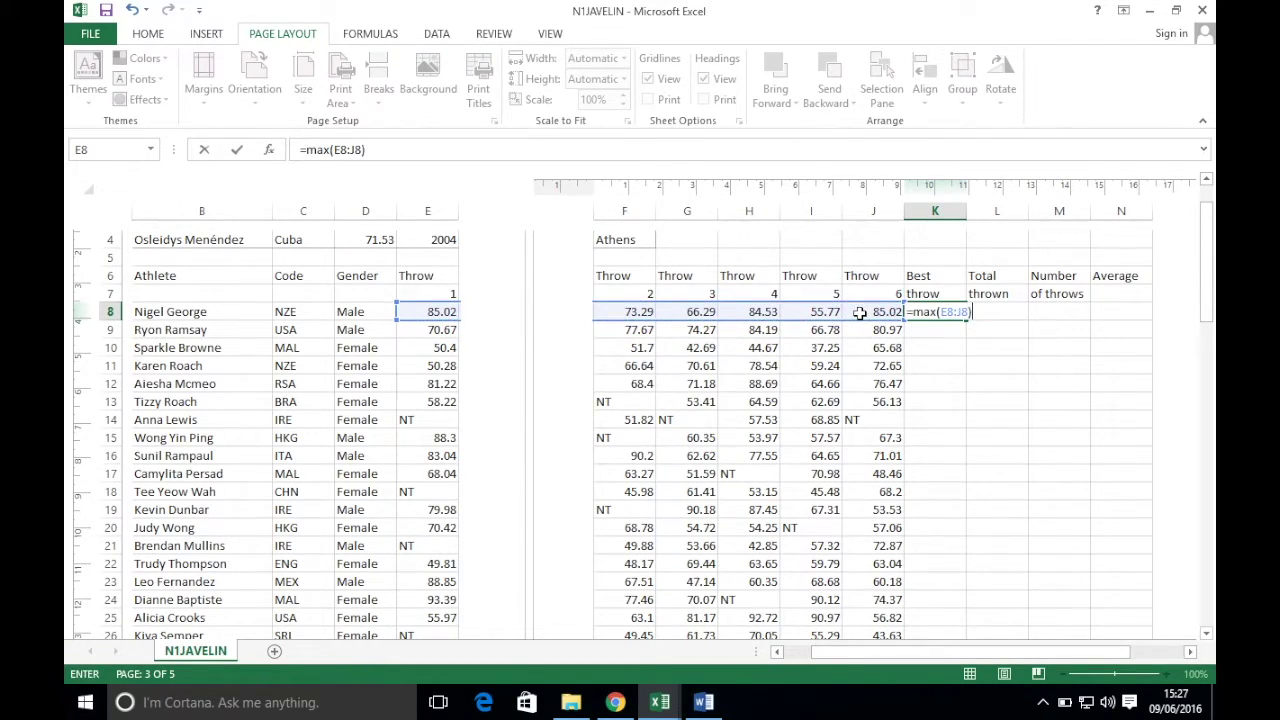
key(Return)
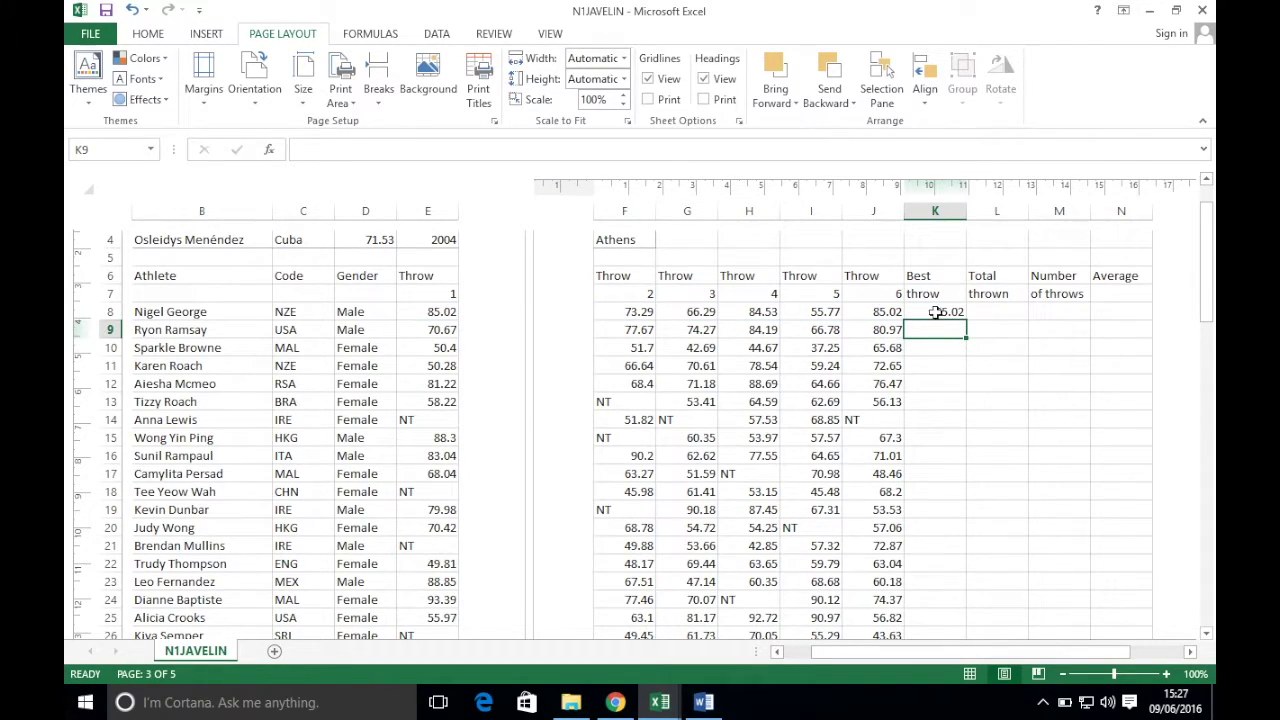
- Copy the best-throw formula down column K and save the workbook
click(938, 314)
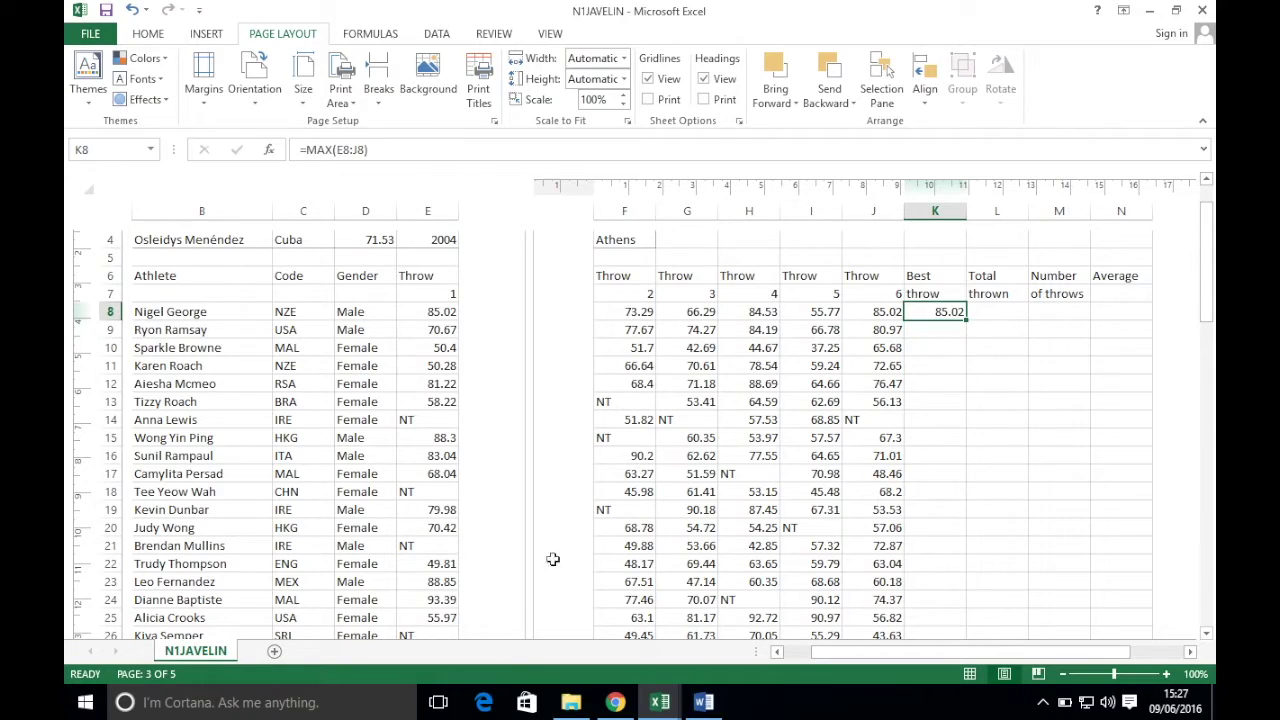
click(615, 702)
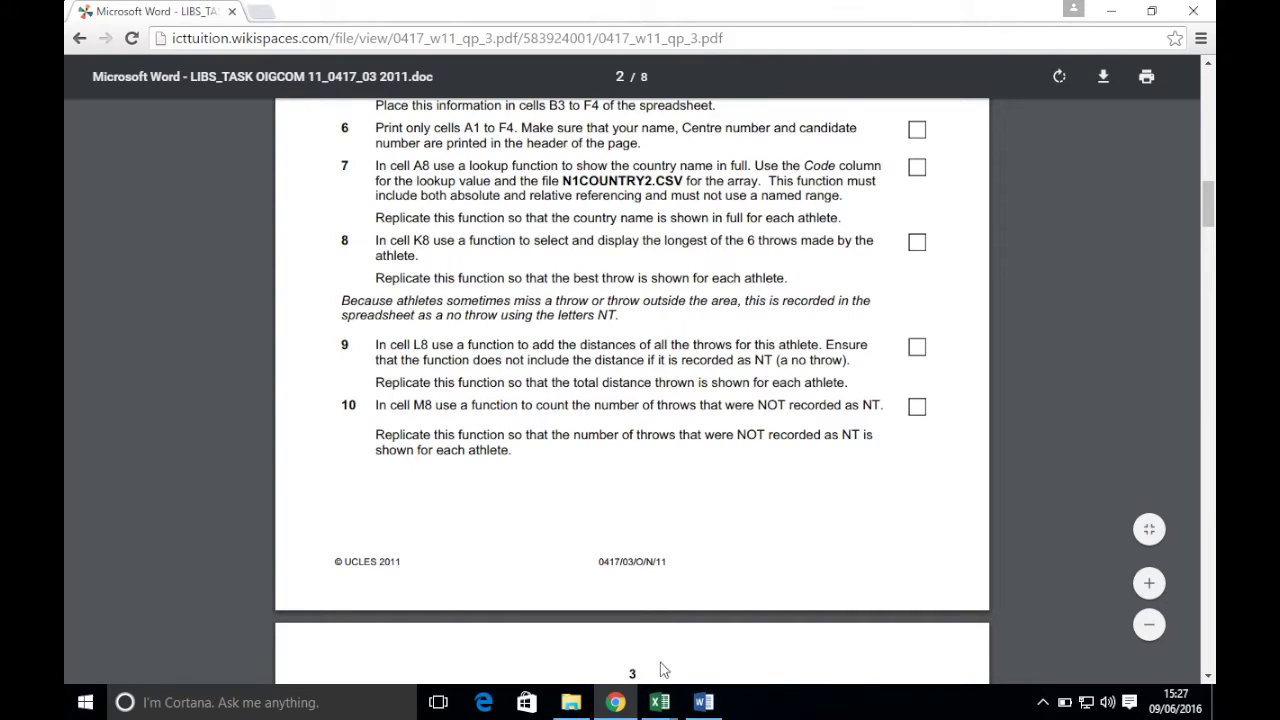
mouse_move(659, 702)
click(560, 610)
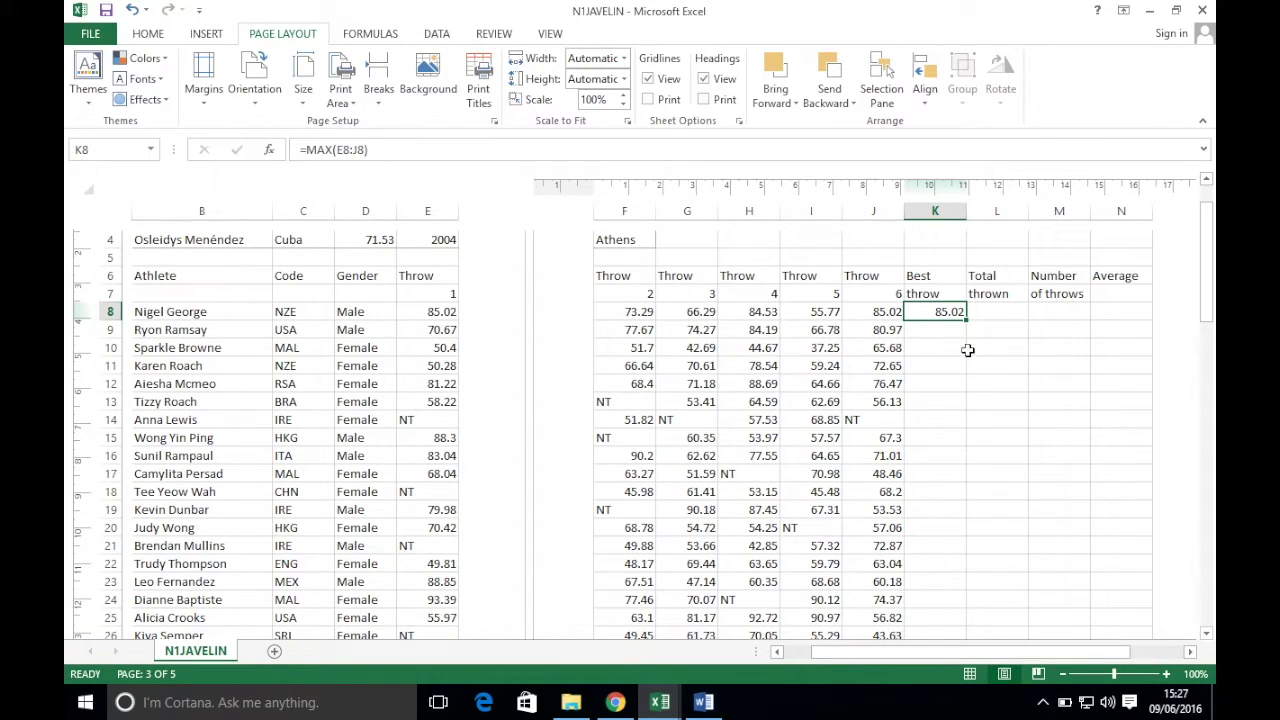
double_click(967, 320)
scroll(950, 520, down, 13)
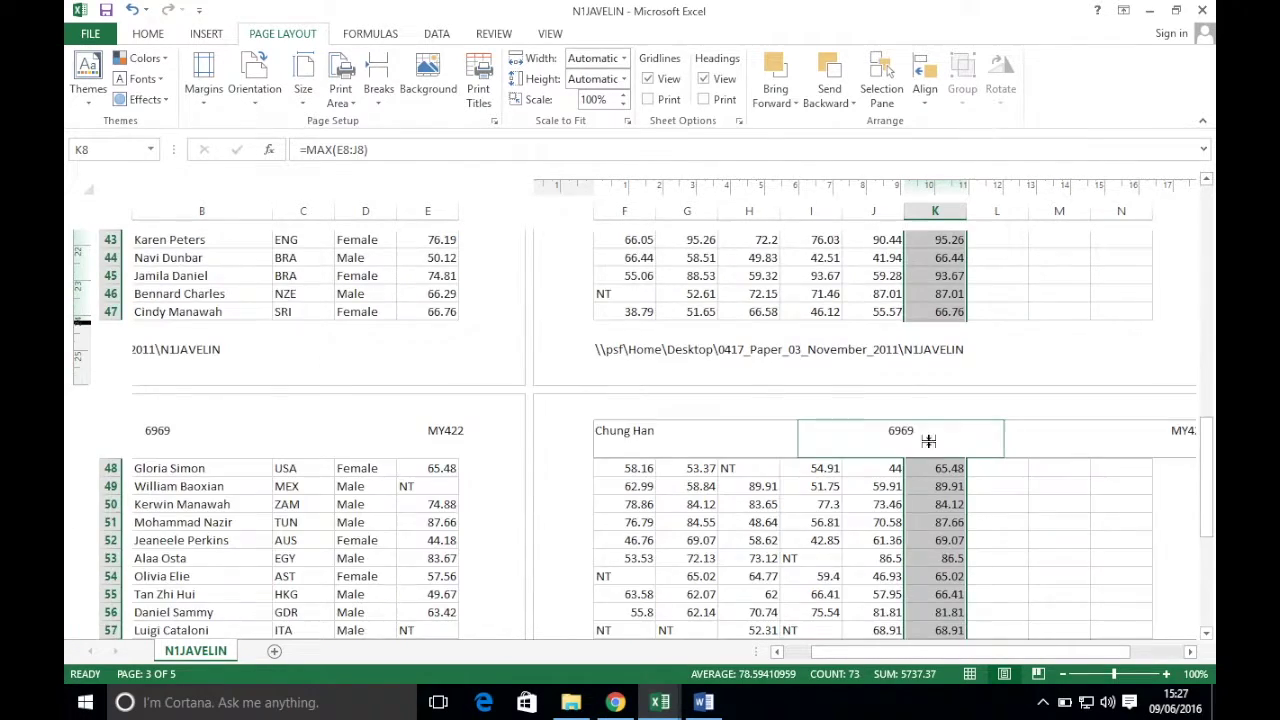
scroll(930, 449, up, 14)
scroll(930, 449, down, 1)
click(105, 14)
click(615, 702)
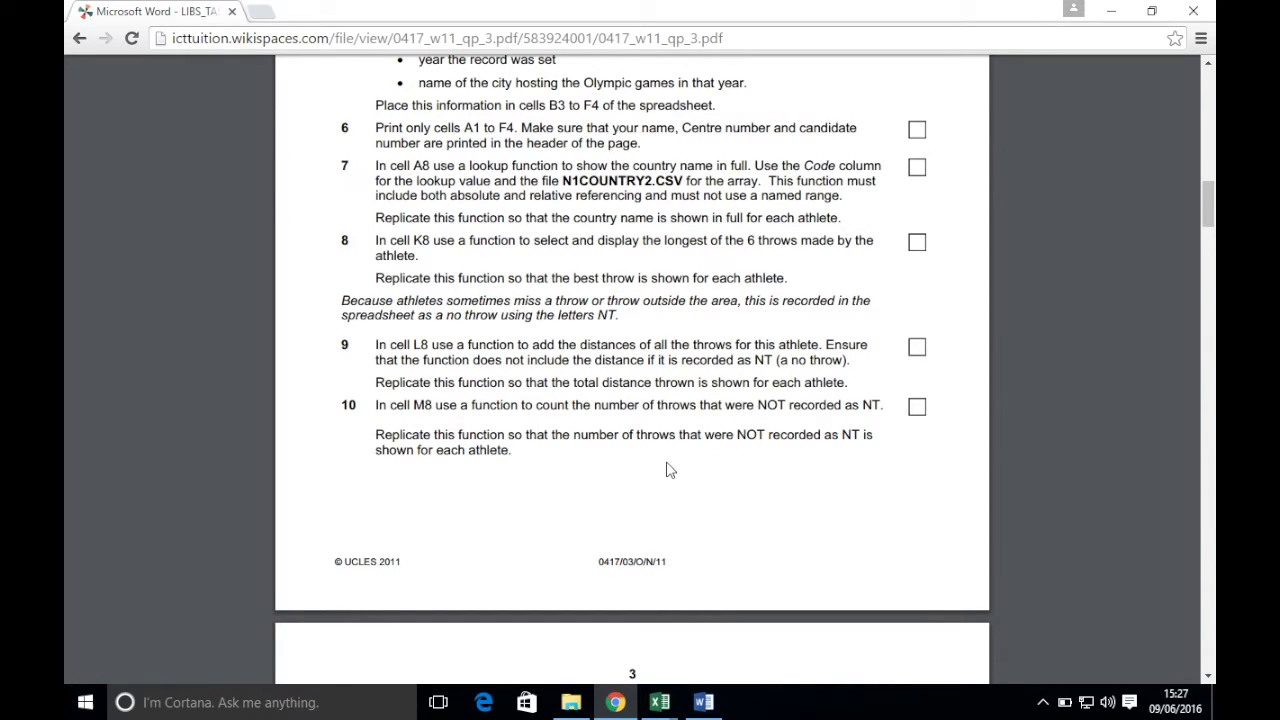
- Scroll the exam paper to task 9 on totalling throws, then return to N1JAVELIN
scroll(681, 434, down, 2)
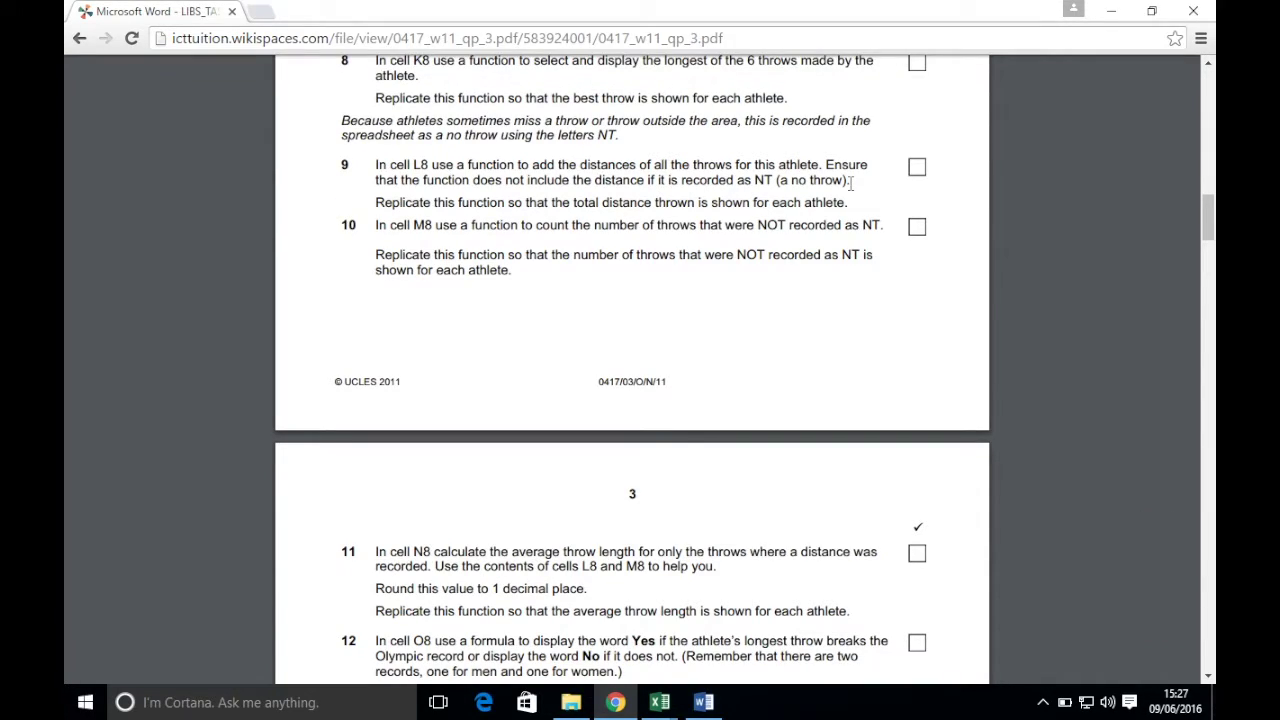
mouse_move(660, 700)
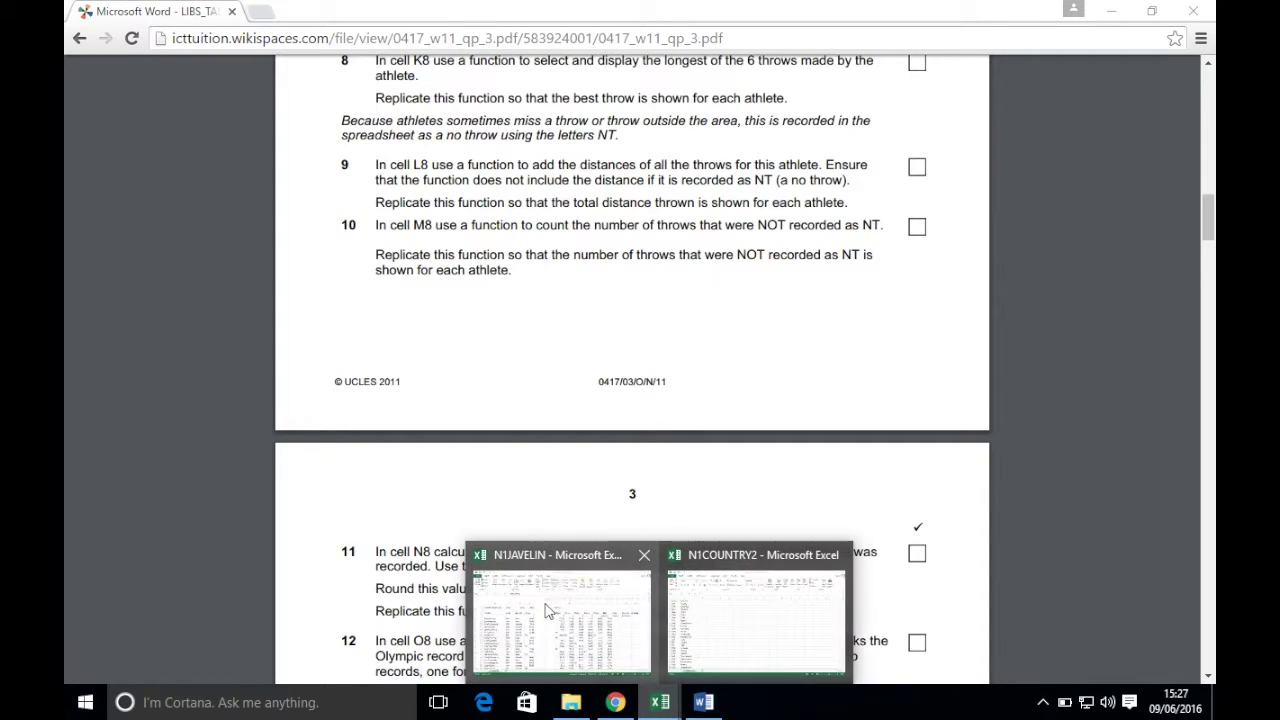
click(595, 585)
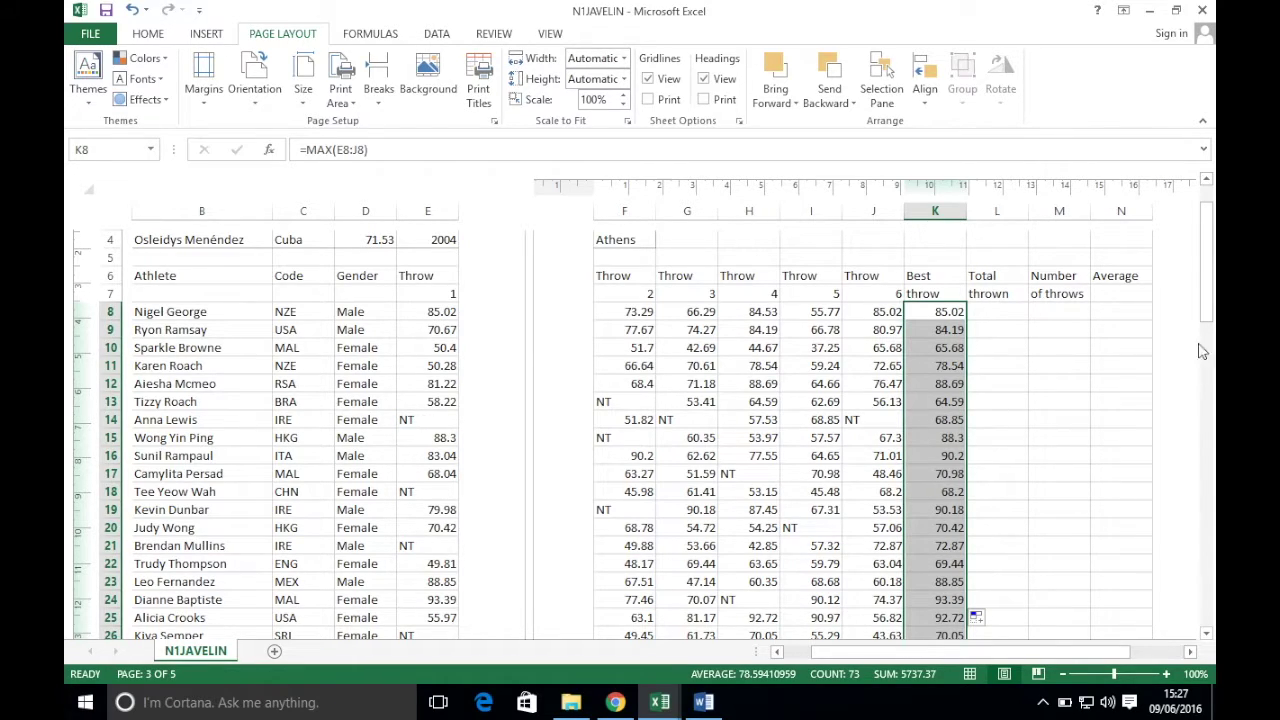
- Enter =SUM(E8:J8) in L8, giving 449.92, and copy it down column L
click(985, 315)
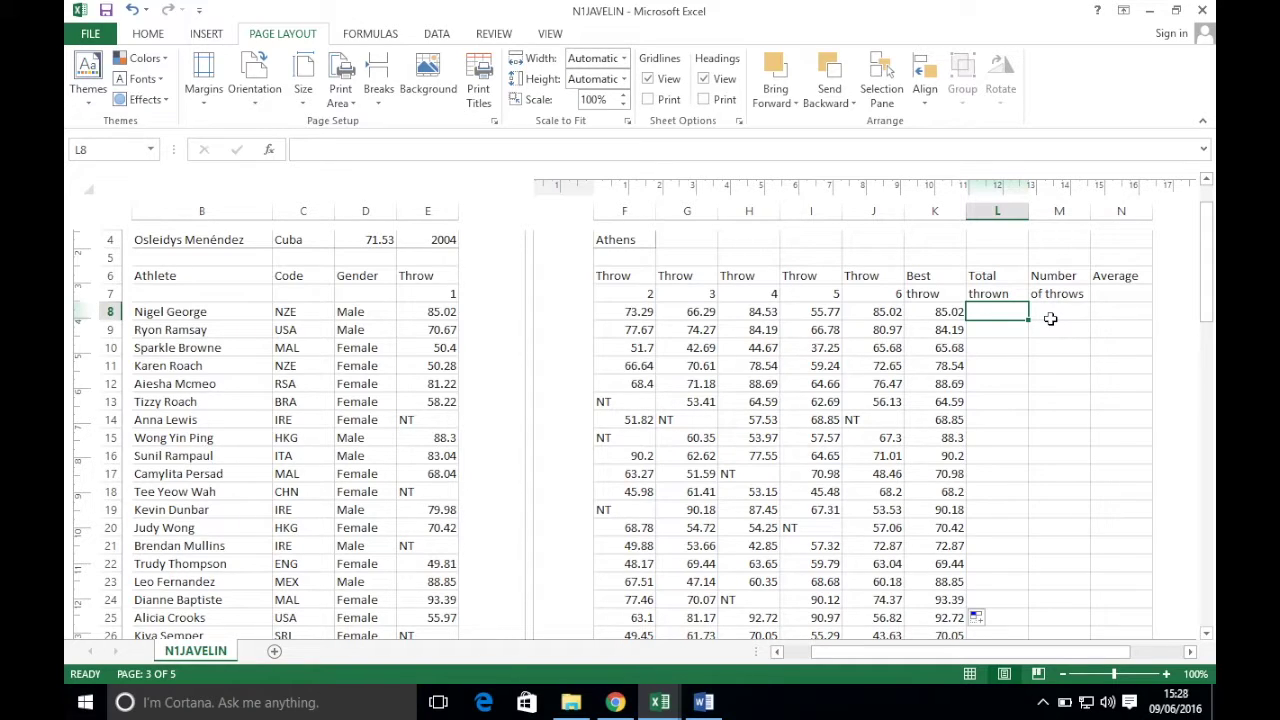
text(=sum()
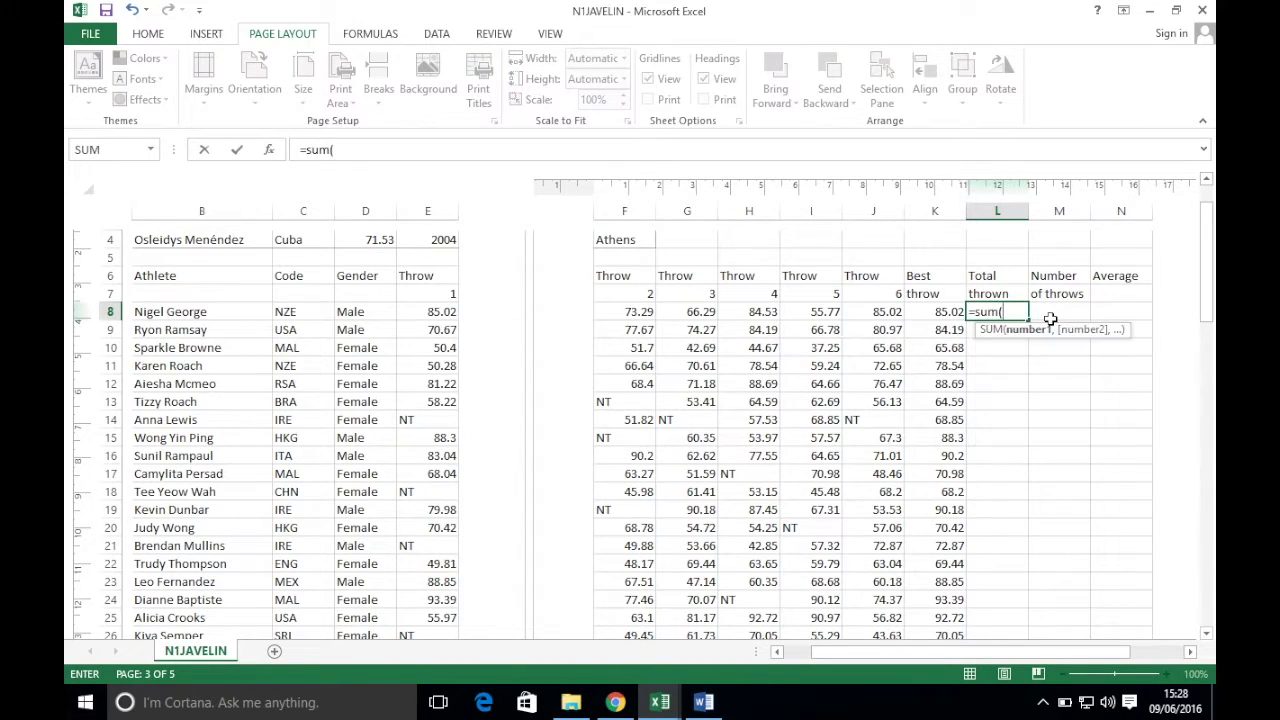
drag(420, 311, 850, 314)
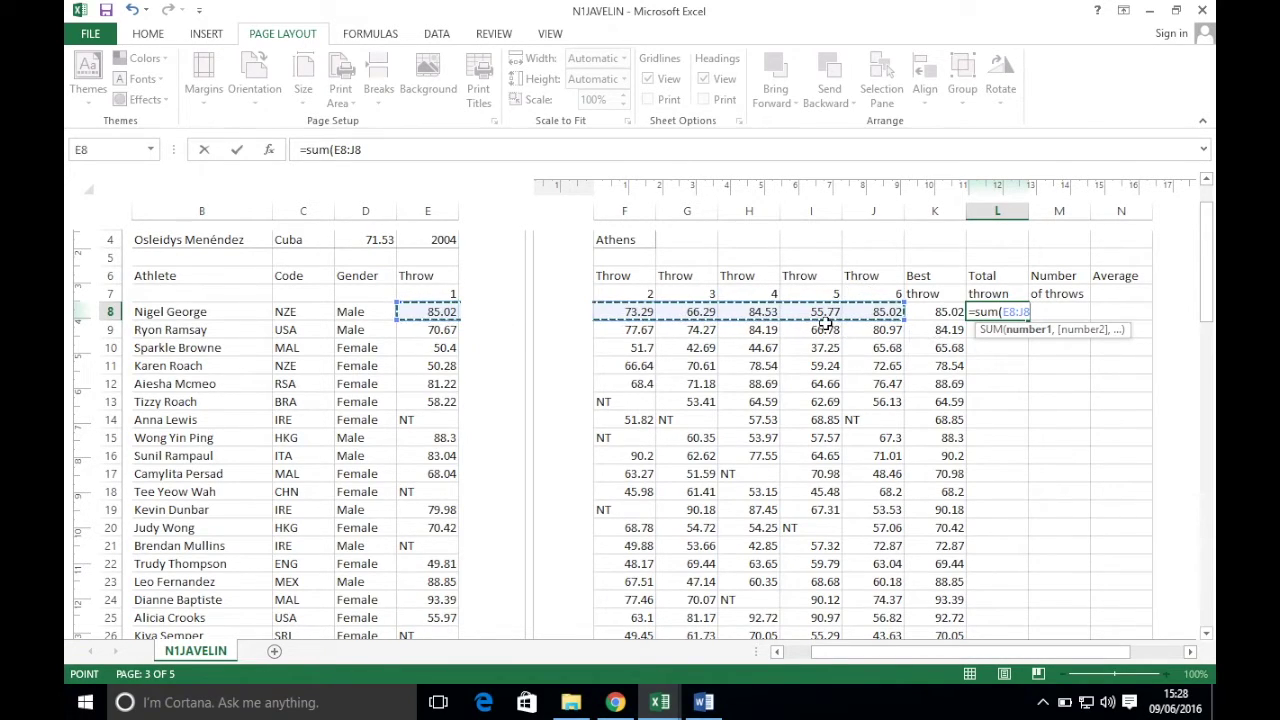
text())
key(Return)
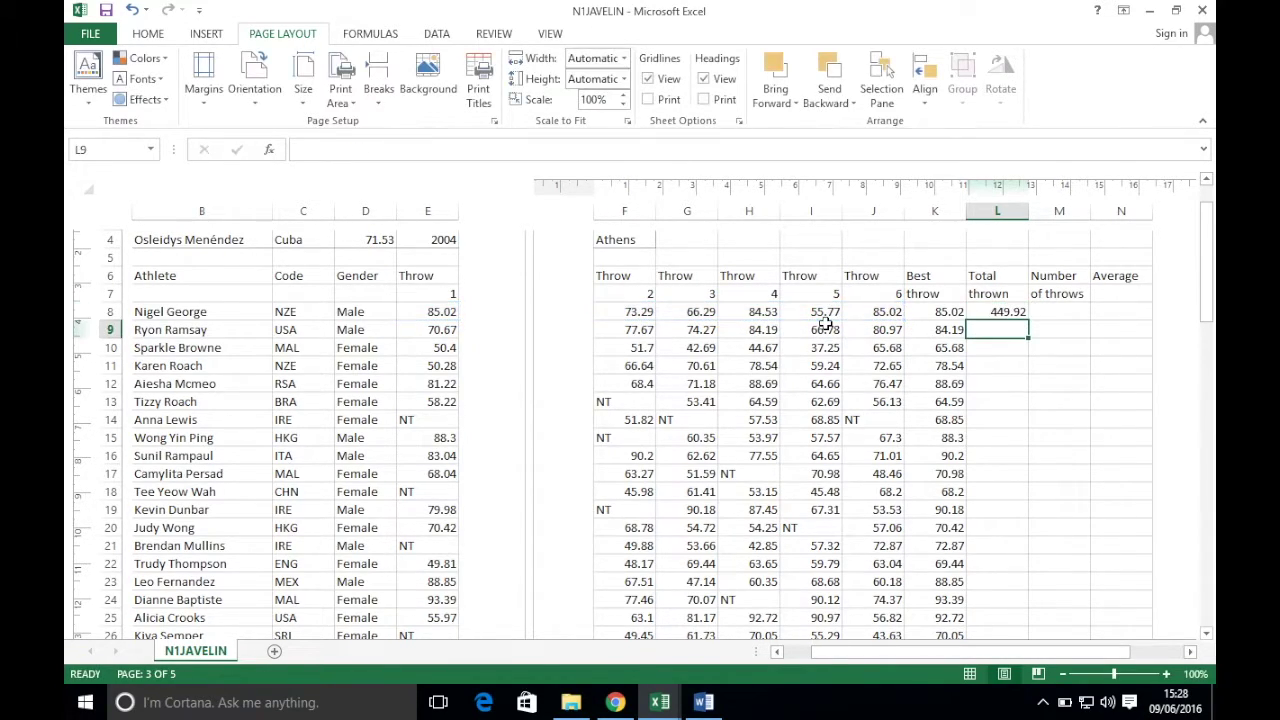
click(1005, 312)
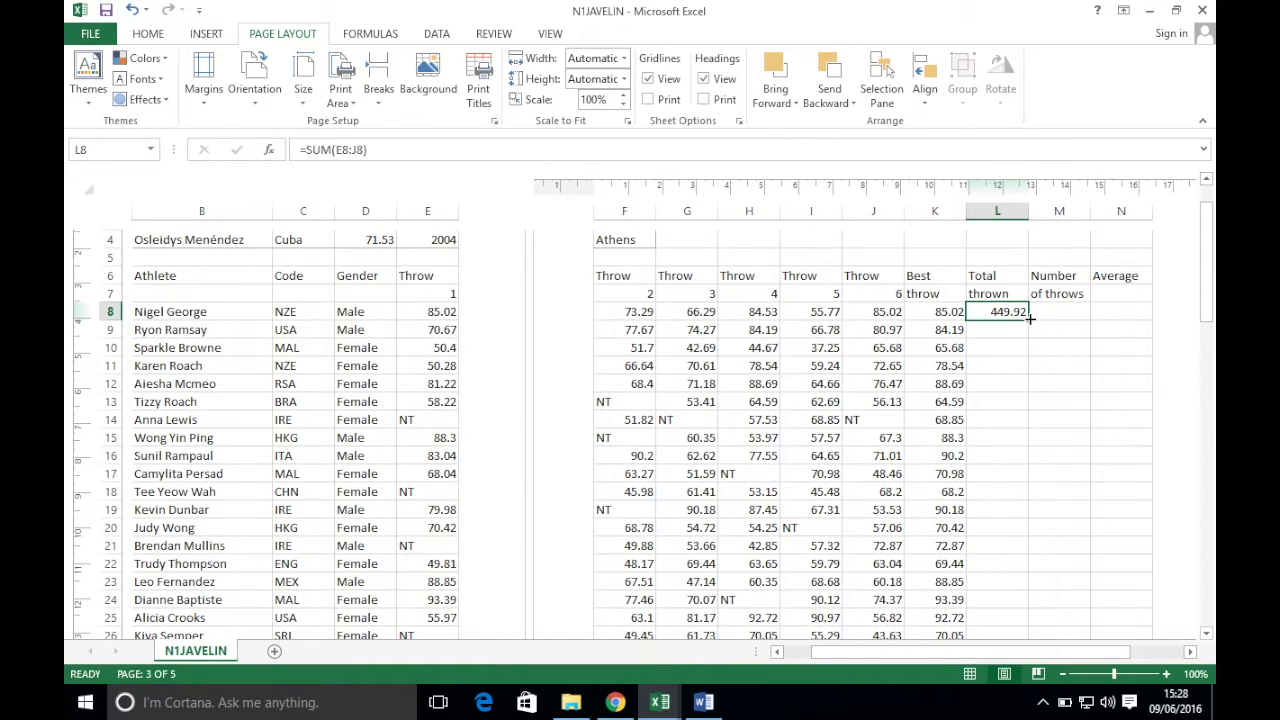
double_click(1029, 321)
click(1064, 316)
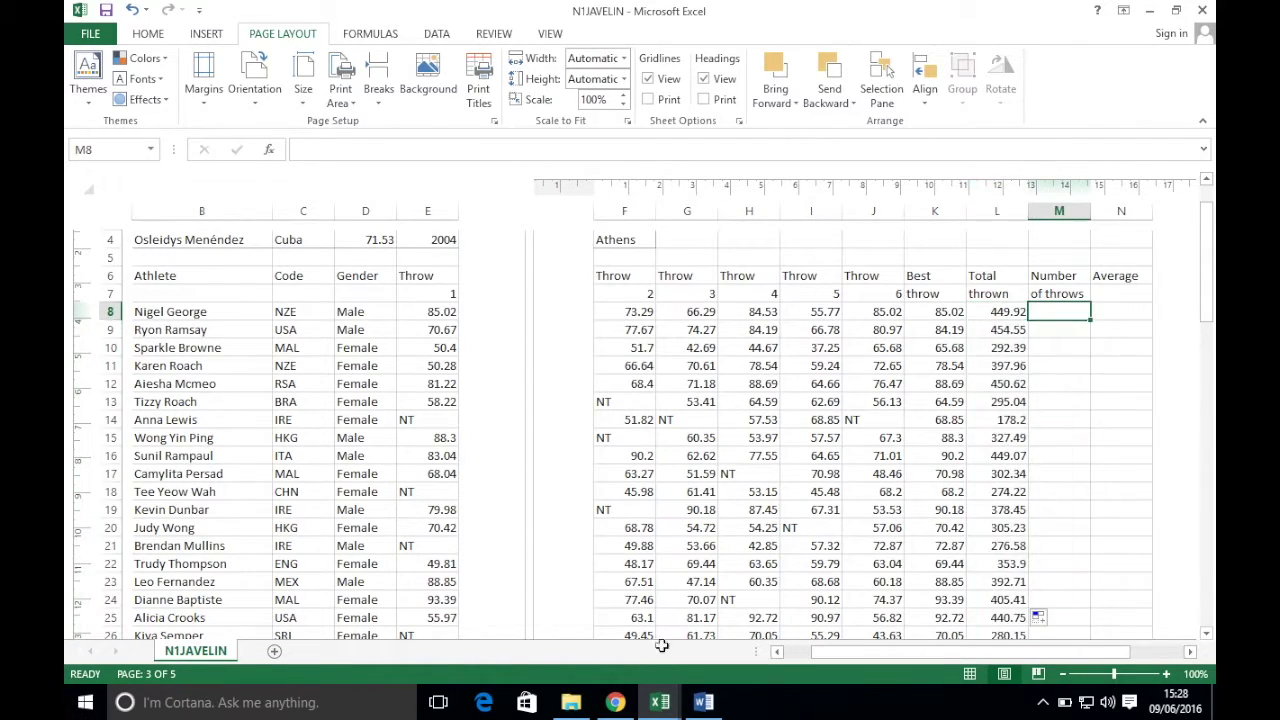
click(625, 703)
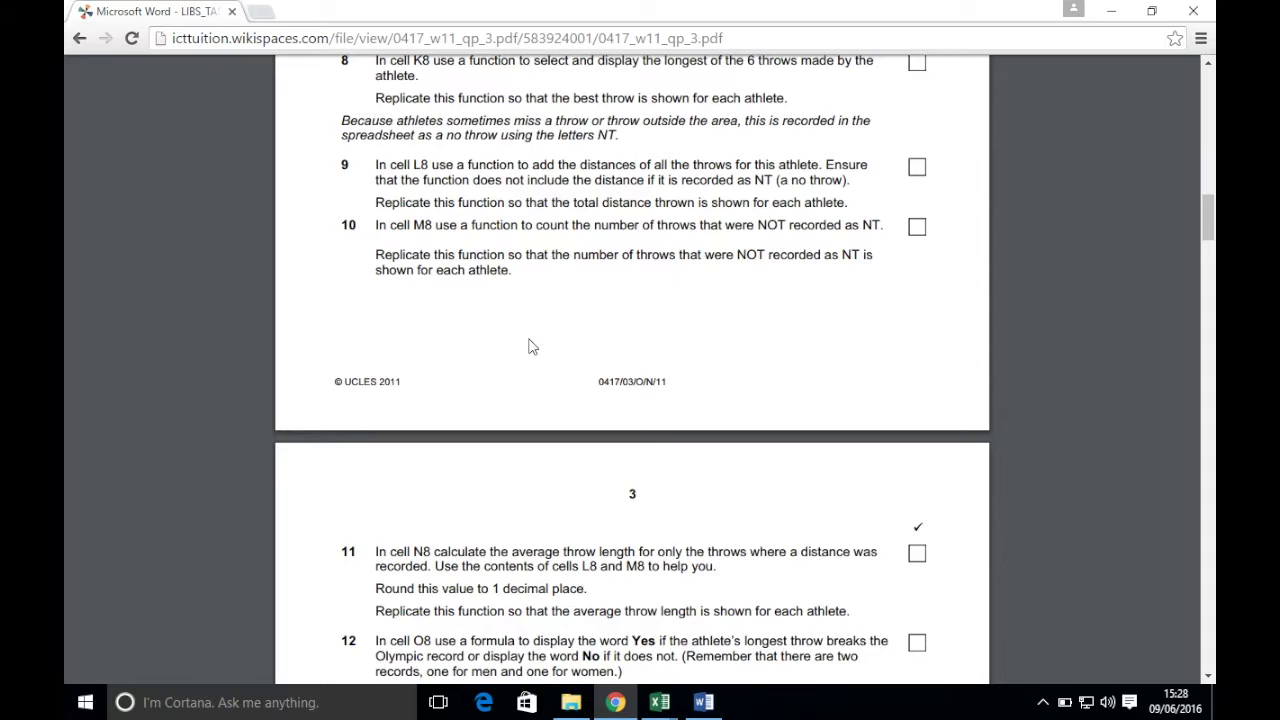
- Read task 10 on counting non-NT throws in M8, then return to N1JAVELIN
scroll(532, 346, down, 2)
scroll(532, 346, down, 2)
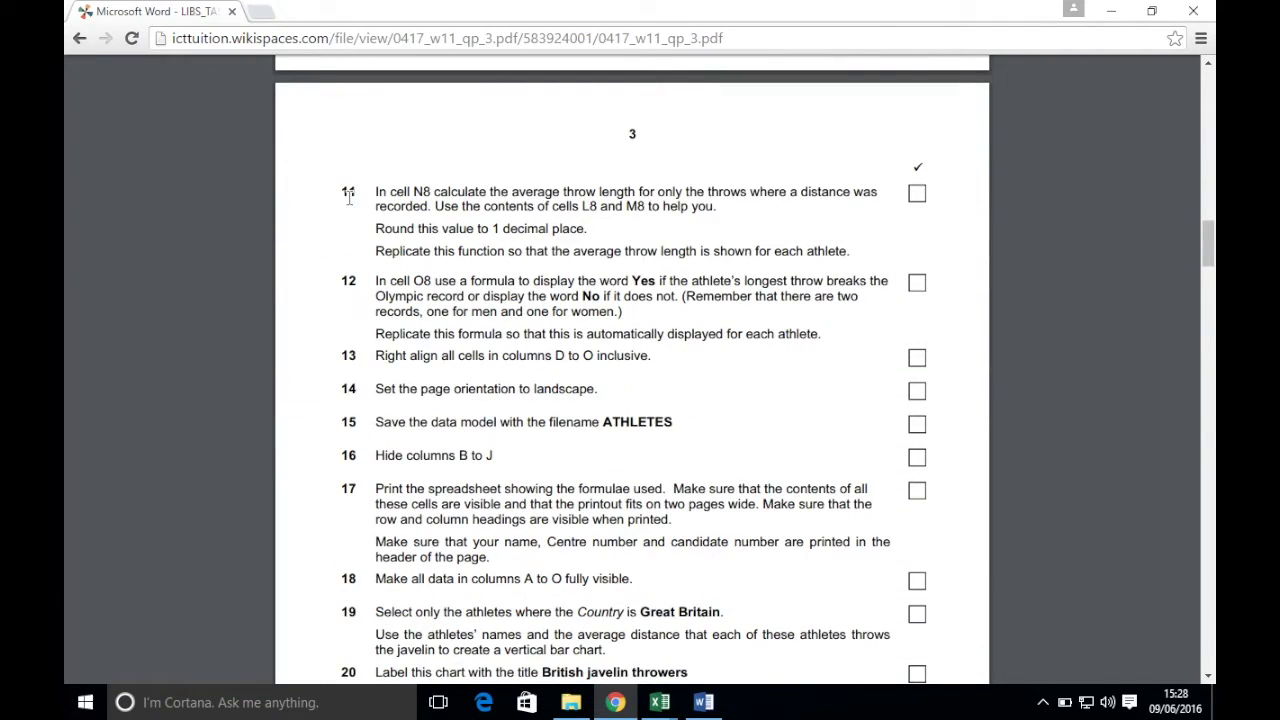
scroll(403, 226, up, 1)
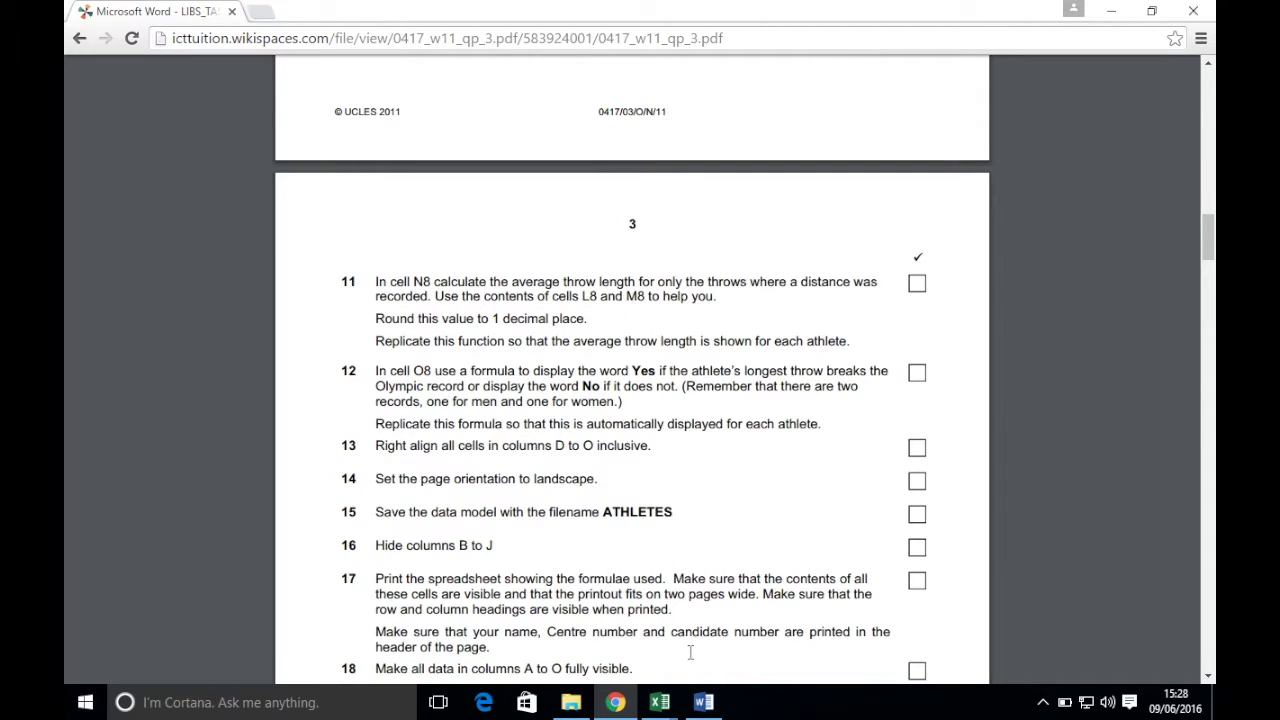
mouse_move(670, 695)
click(720, 590)
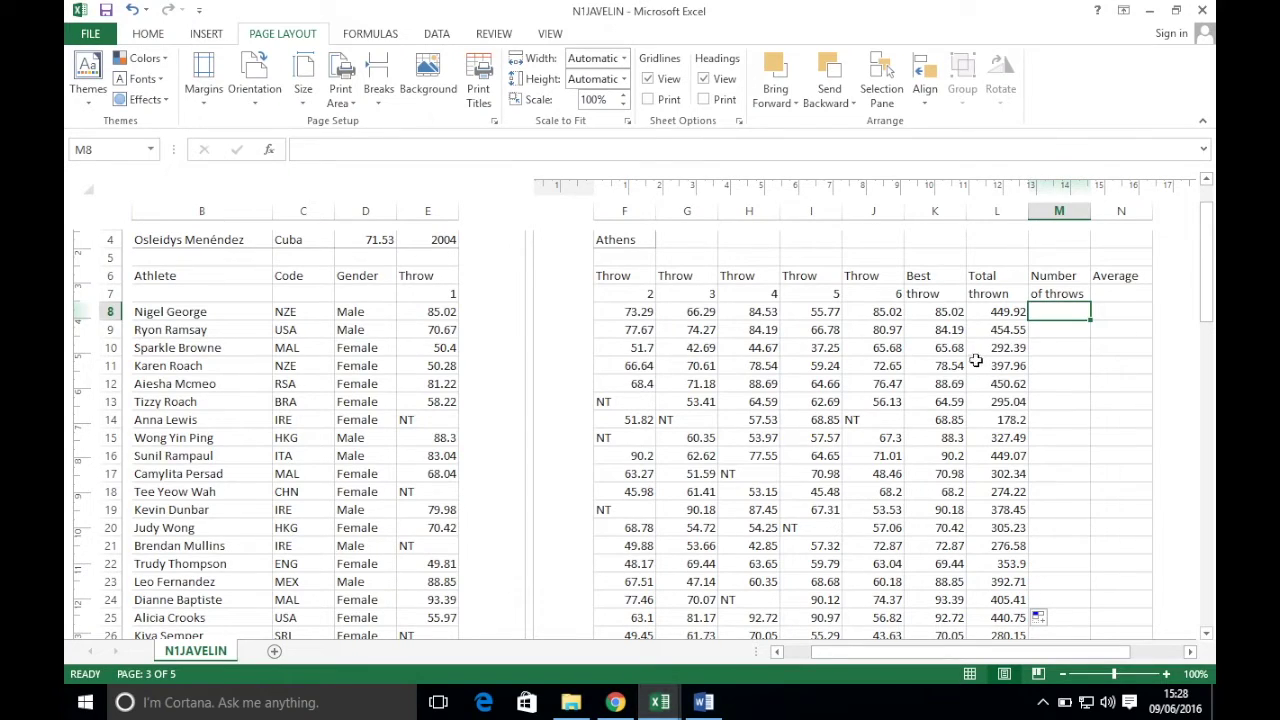
click(615, 703)
scroll(672, 485, up, 3)
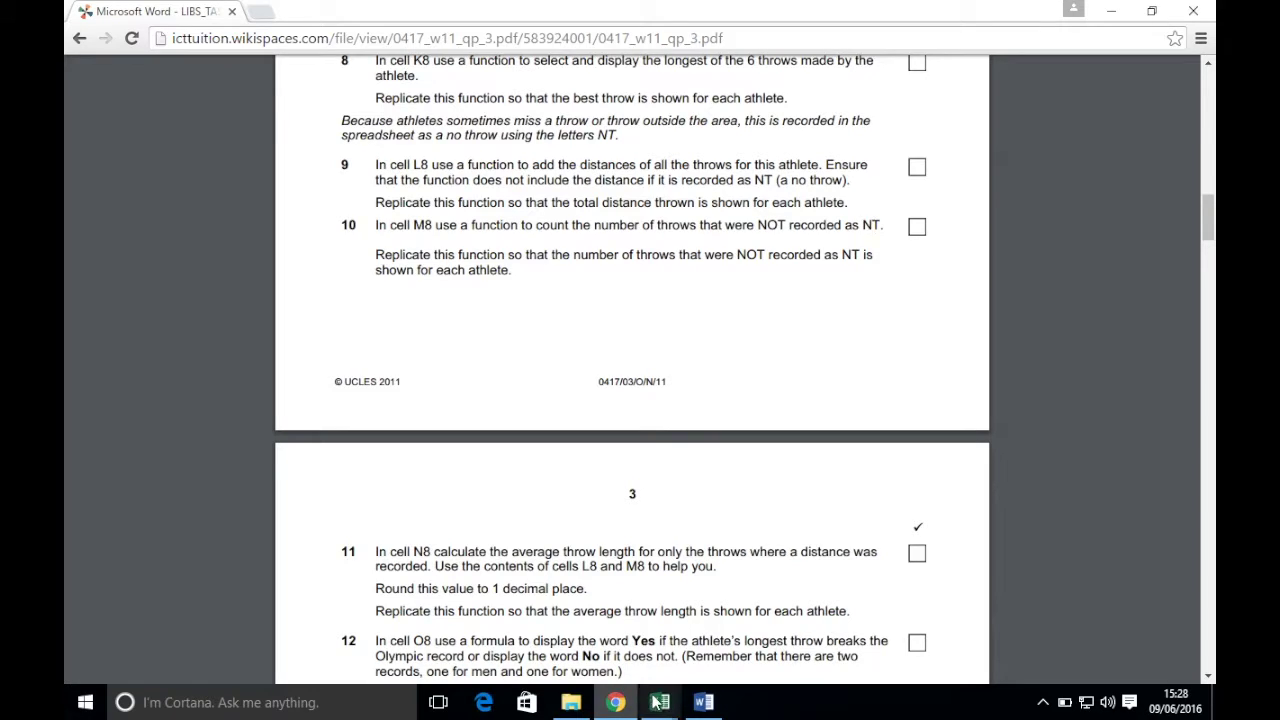
mouse_move(659, 702)
click(612, 660)
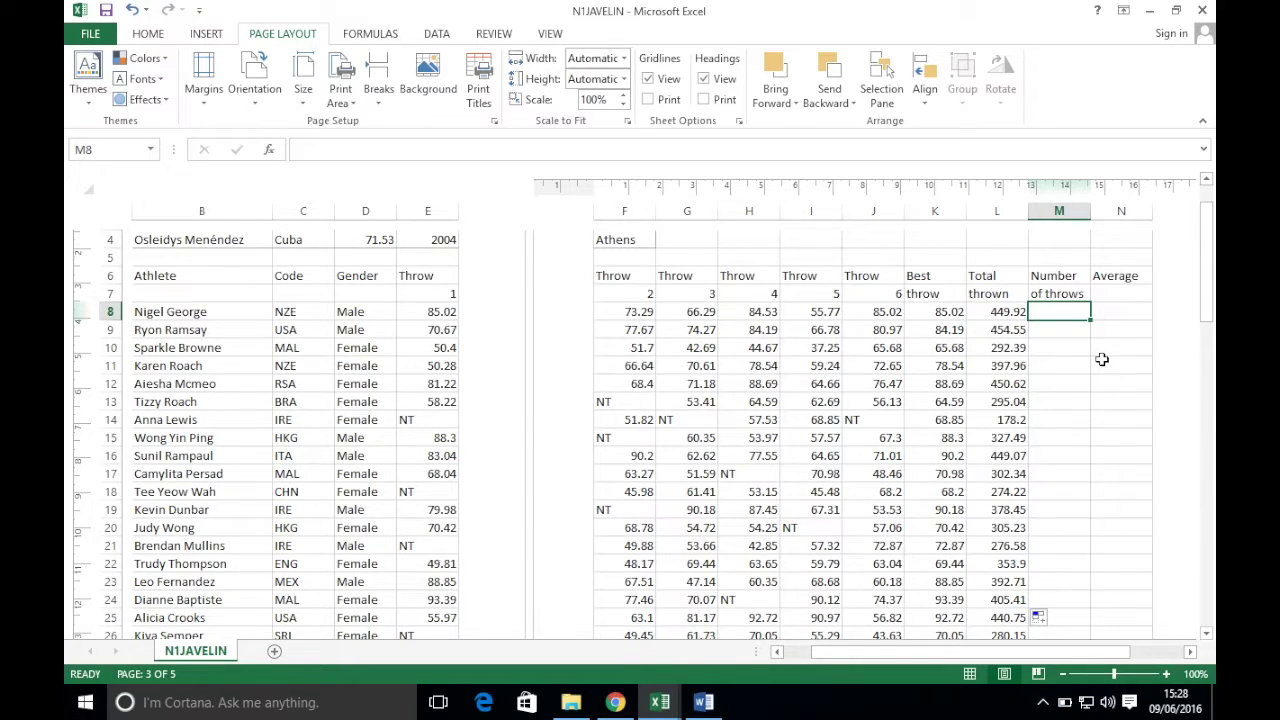
- Enter =COUNT(E8:J8) in M8, giving 6 throws, and copy it down column M
text(=)
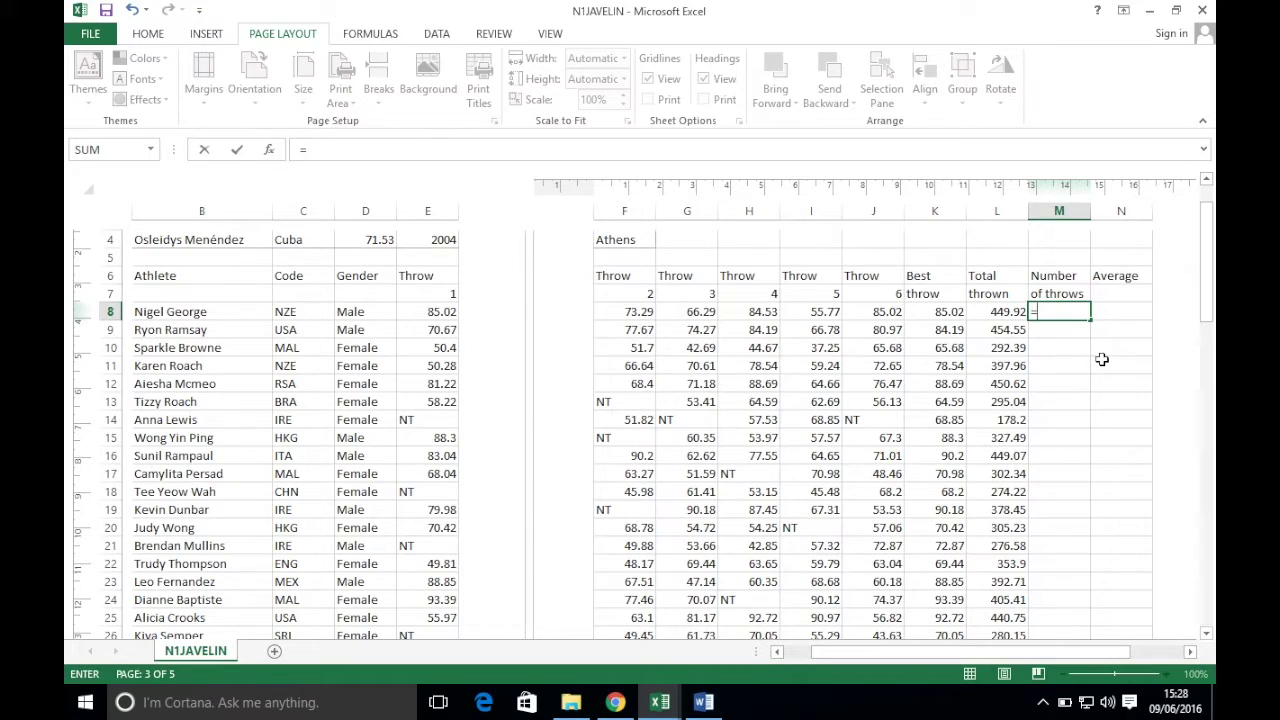
text(count)
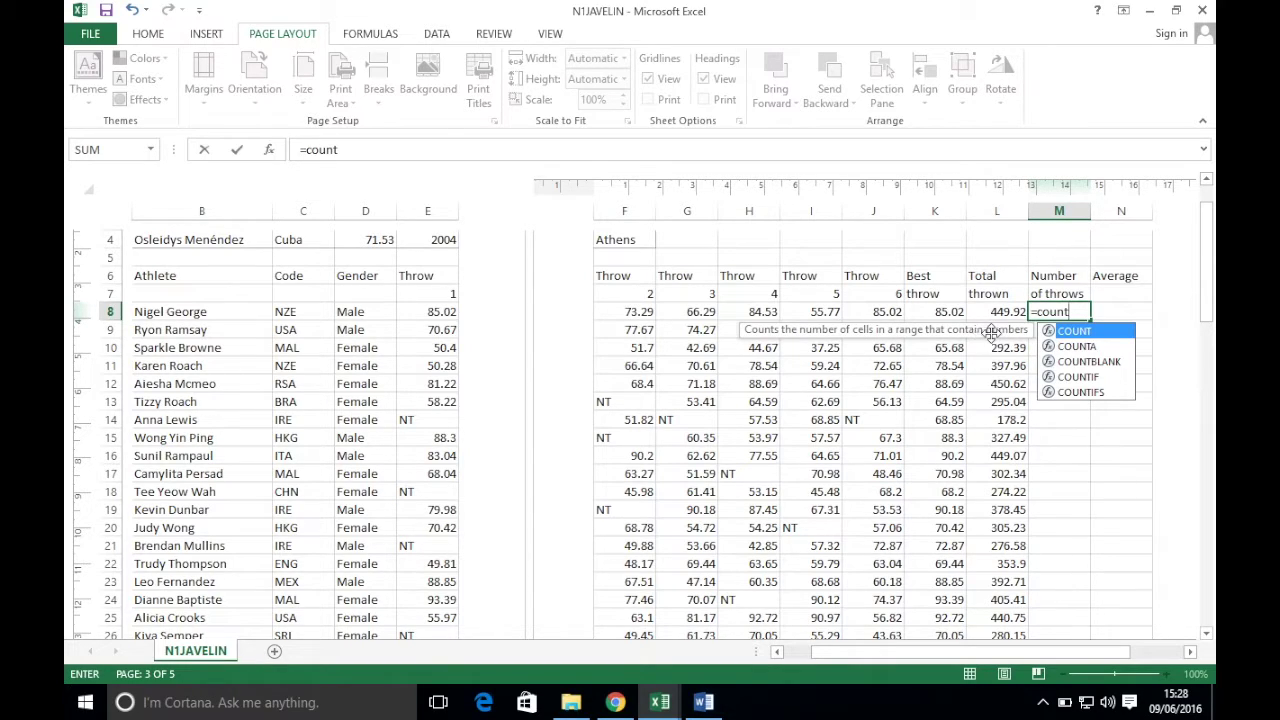
text(()
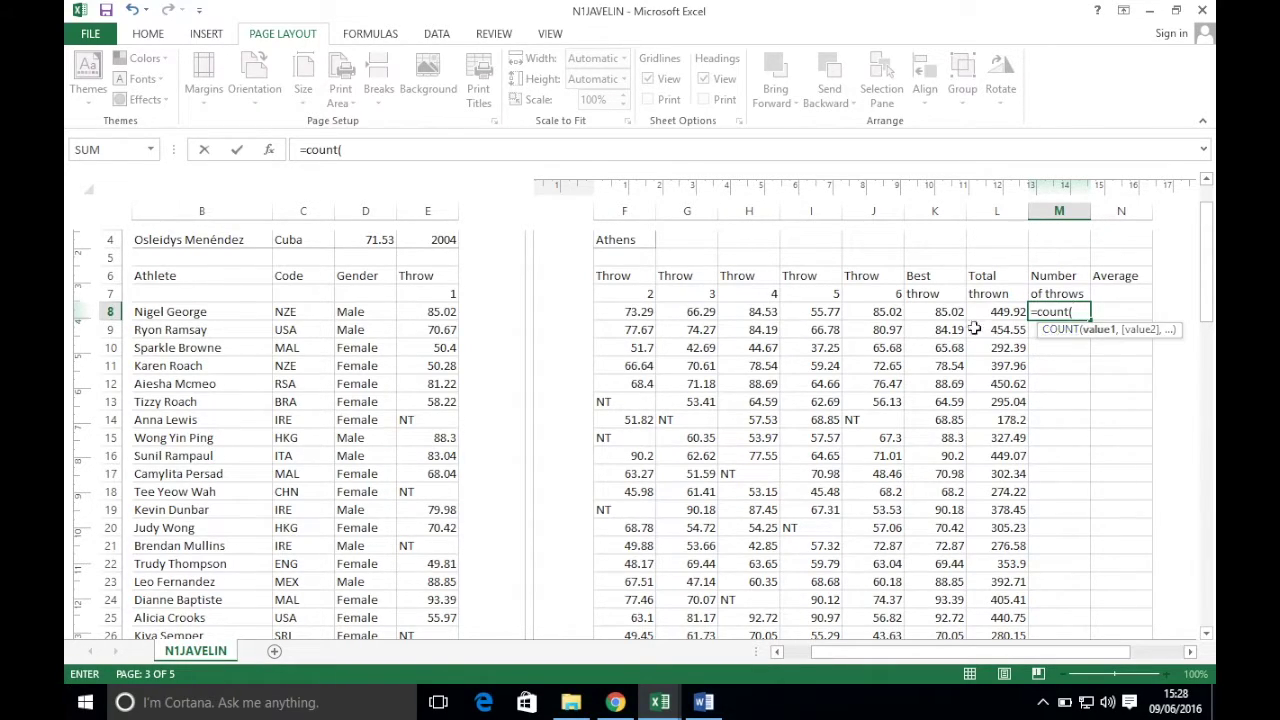
drag(441, 312, 868, 311)
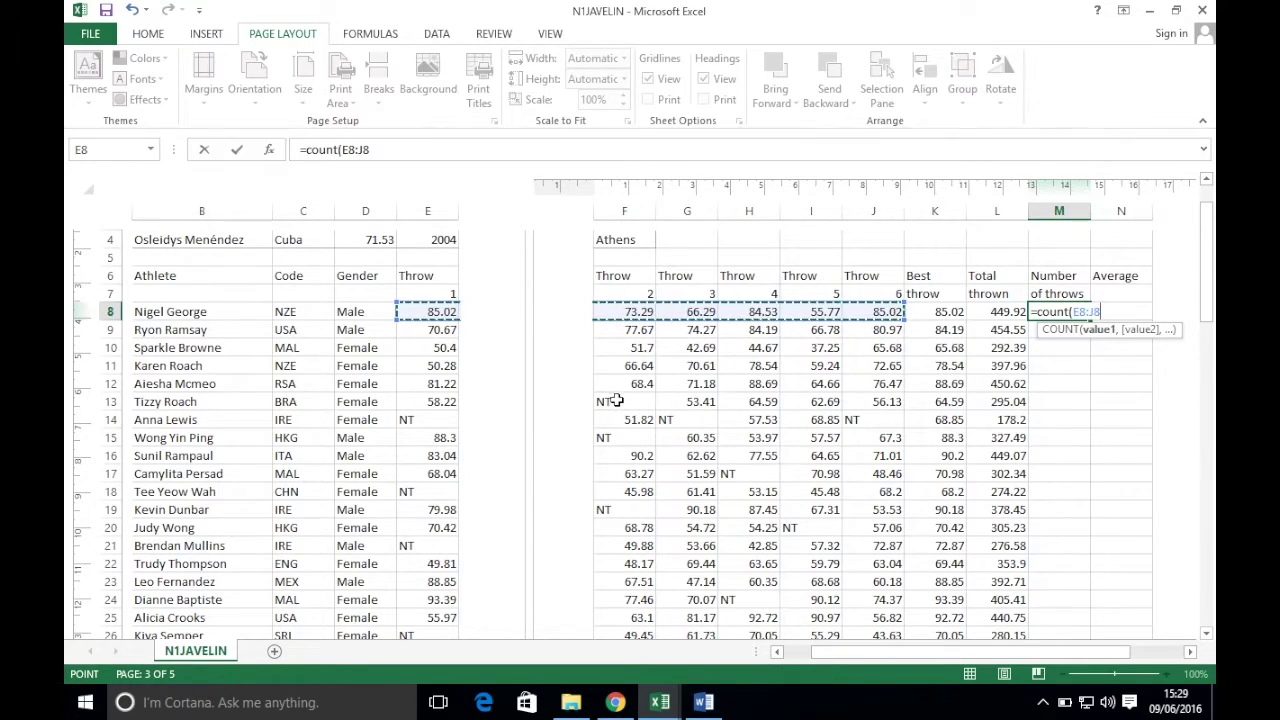
key(Return)
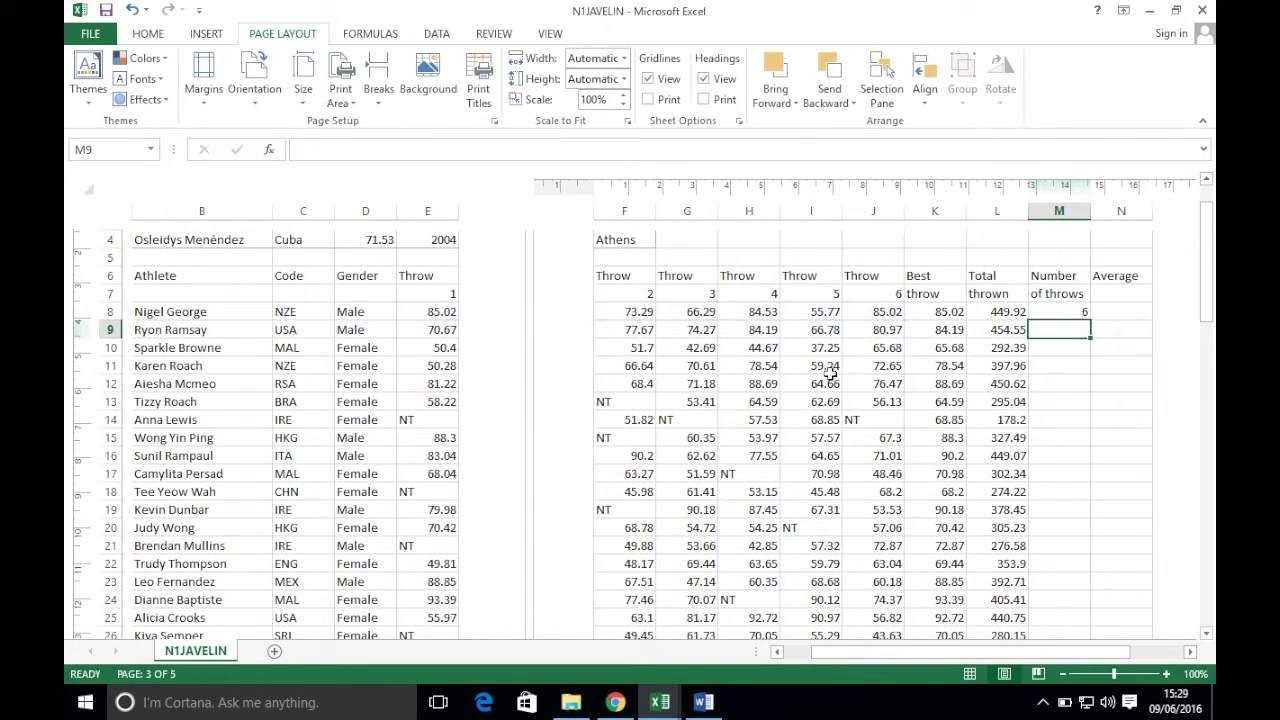
click(1062, 311)
drag(1091, 319, 1091, 319)
double_click(1091, 319)
click(1125, 313)
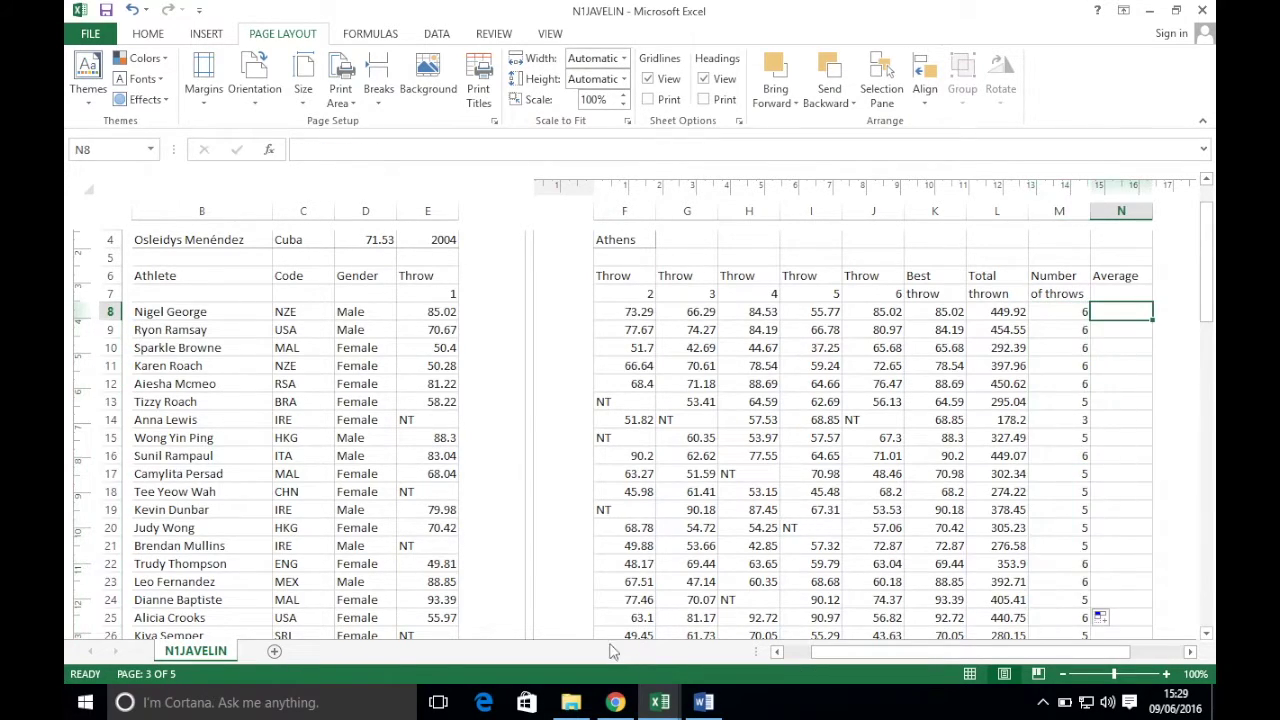
- Read task 11 on averaging N8 from L8 and M8 to 1 decimal, then return to N1JAVELIN
click(616, 702)
scroll(583, 428, down, 2)
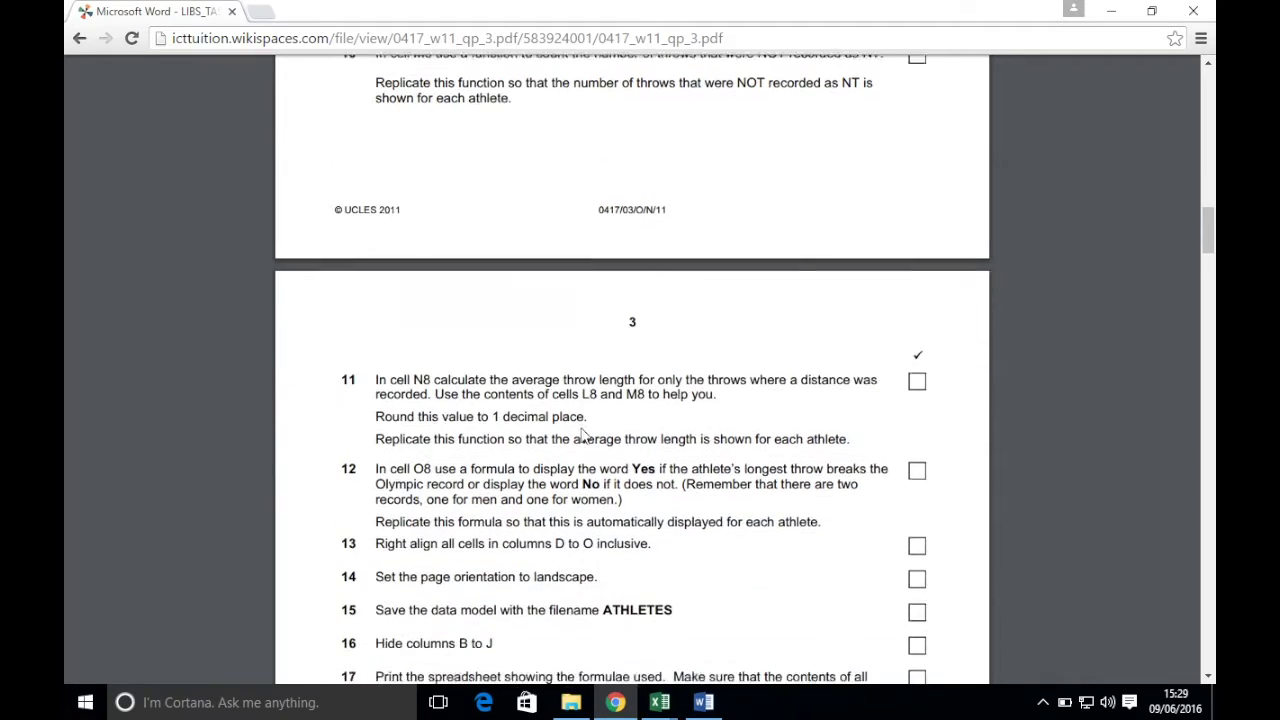
scroll(583, 428, down, 2)
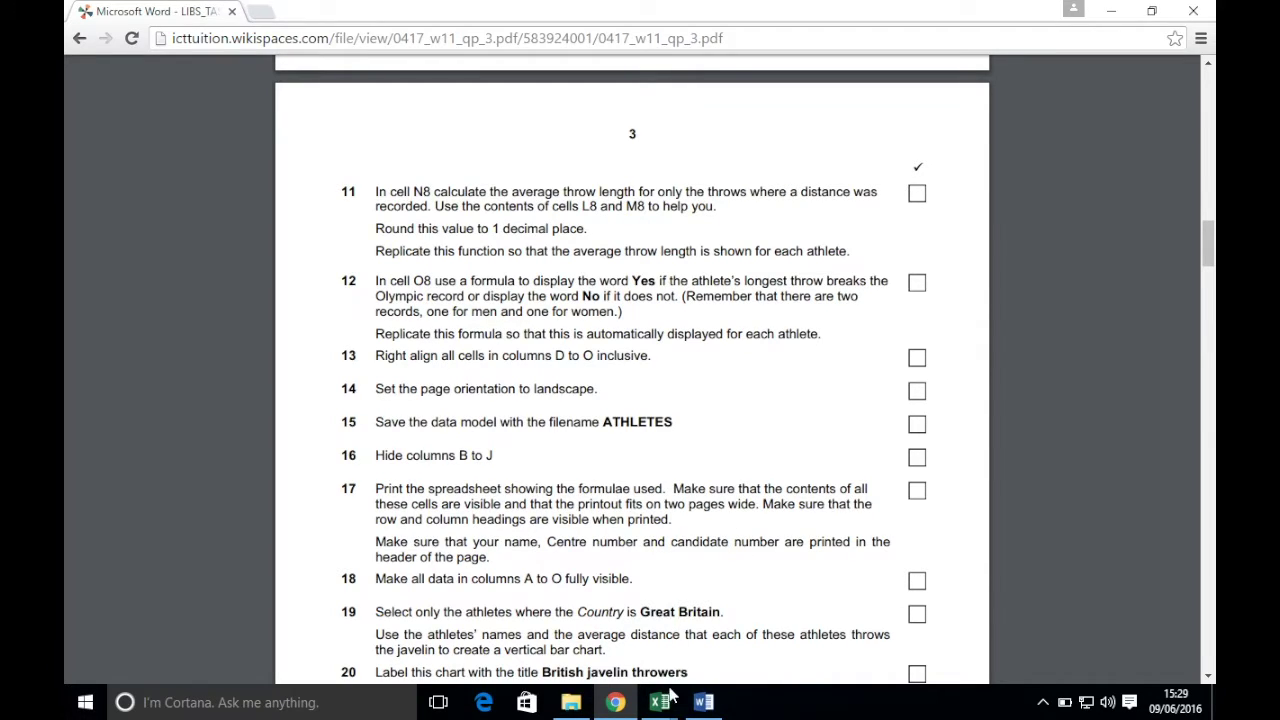
mouse_move(662, 700)
click(520, 585)
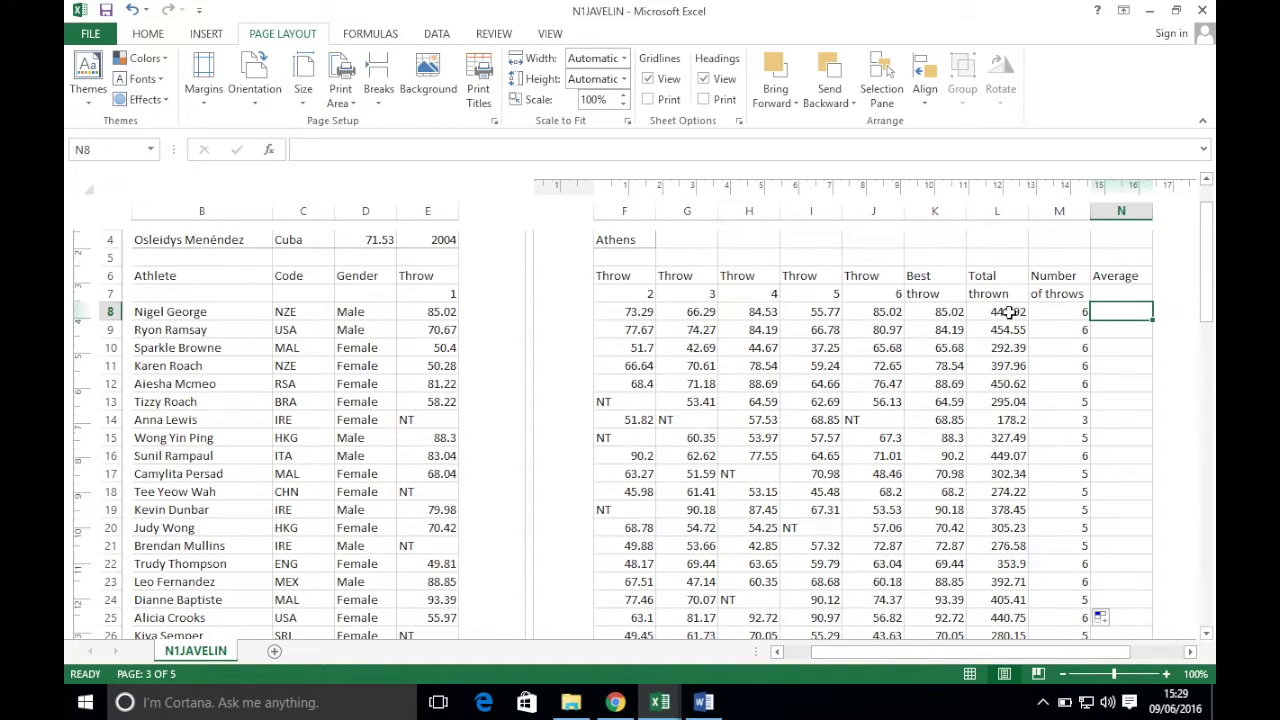
- Enter =L8/M8 in N8 for an average throw of 74.98667, then bring up the exam task sheet
text(=)
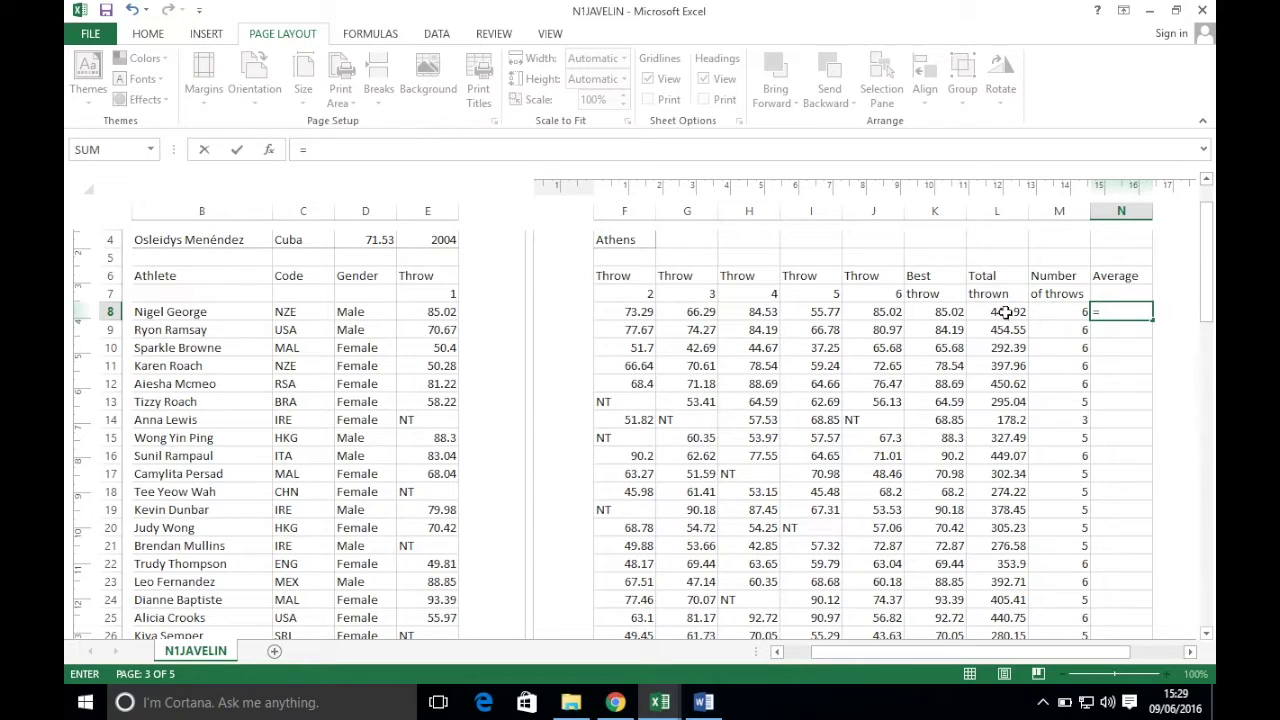
click(1005, 312)
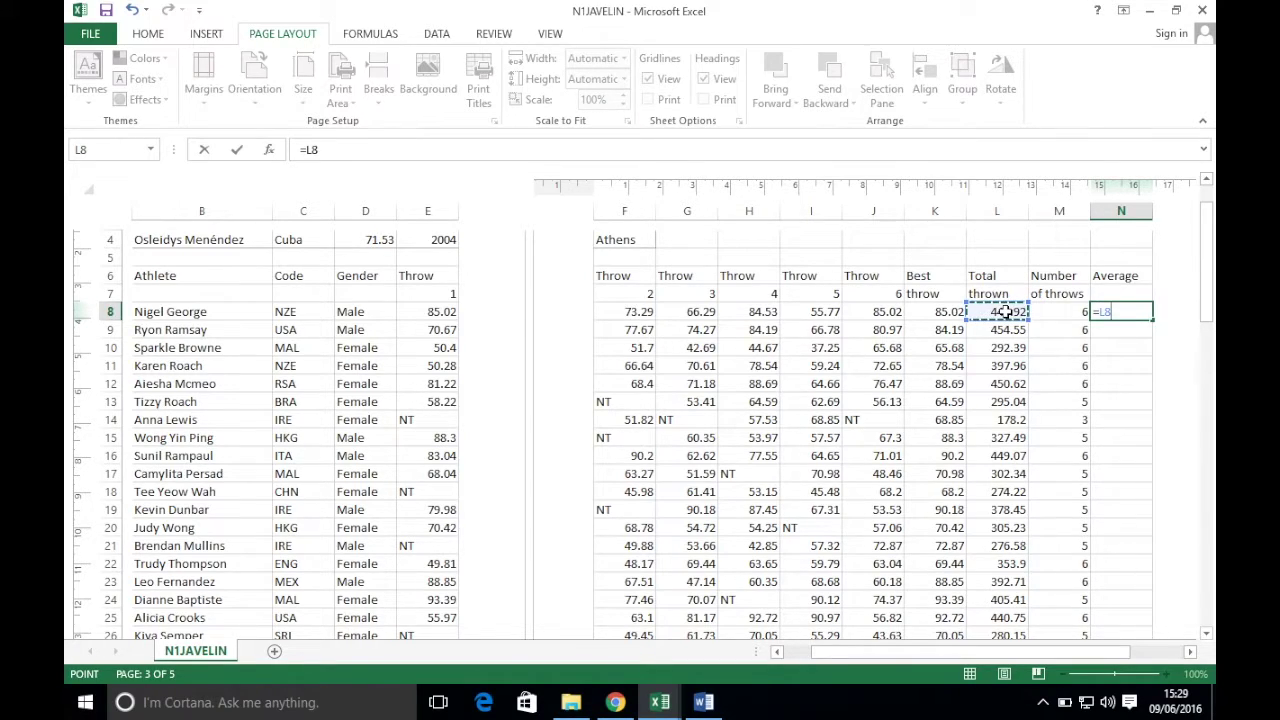
text(/)
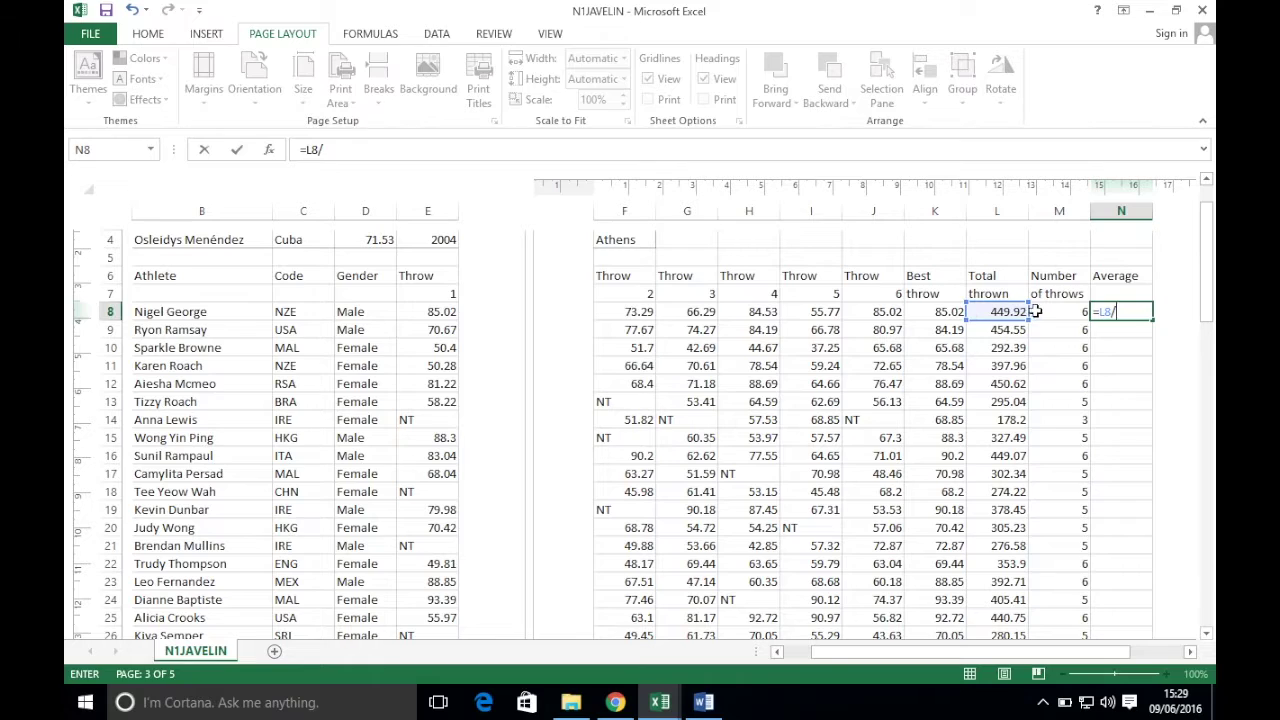
click(1043, 312)
key(ctrl+Return)
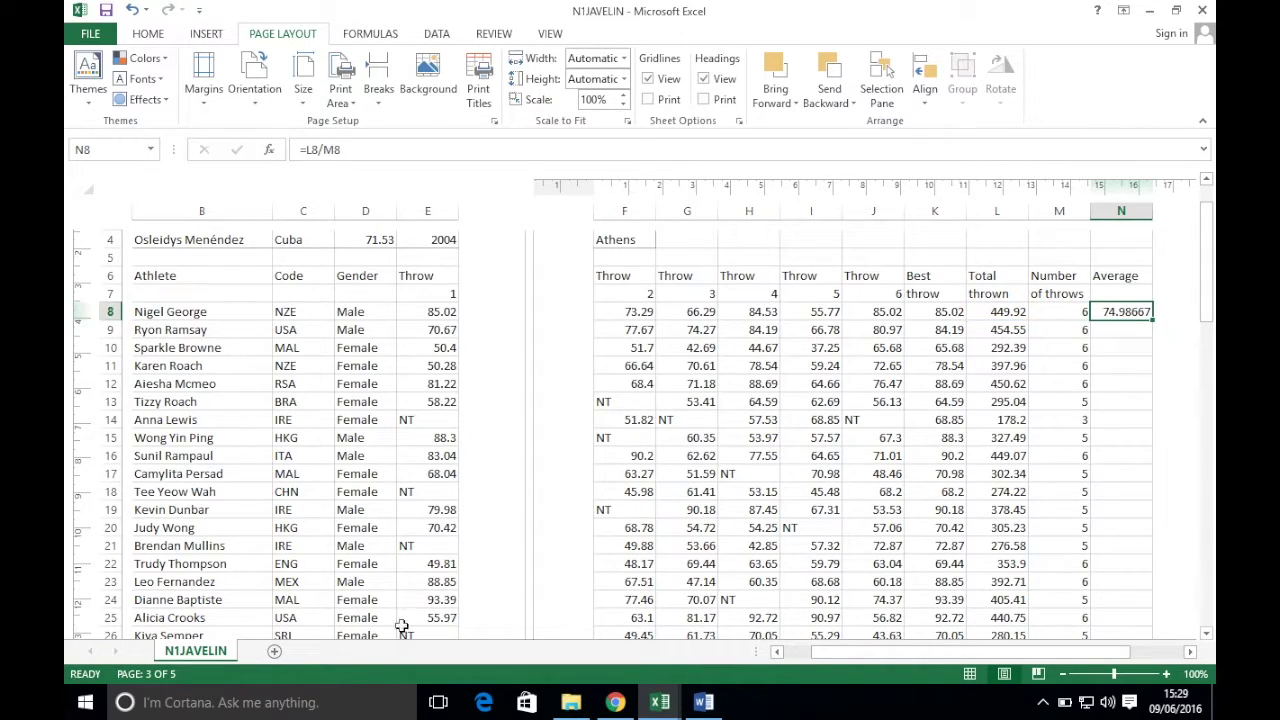
click(615, 702)
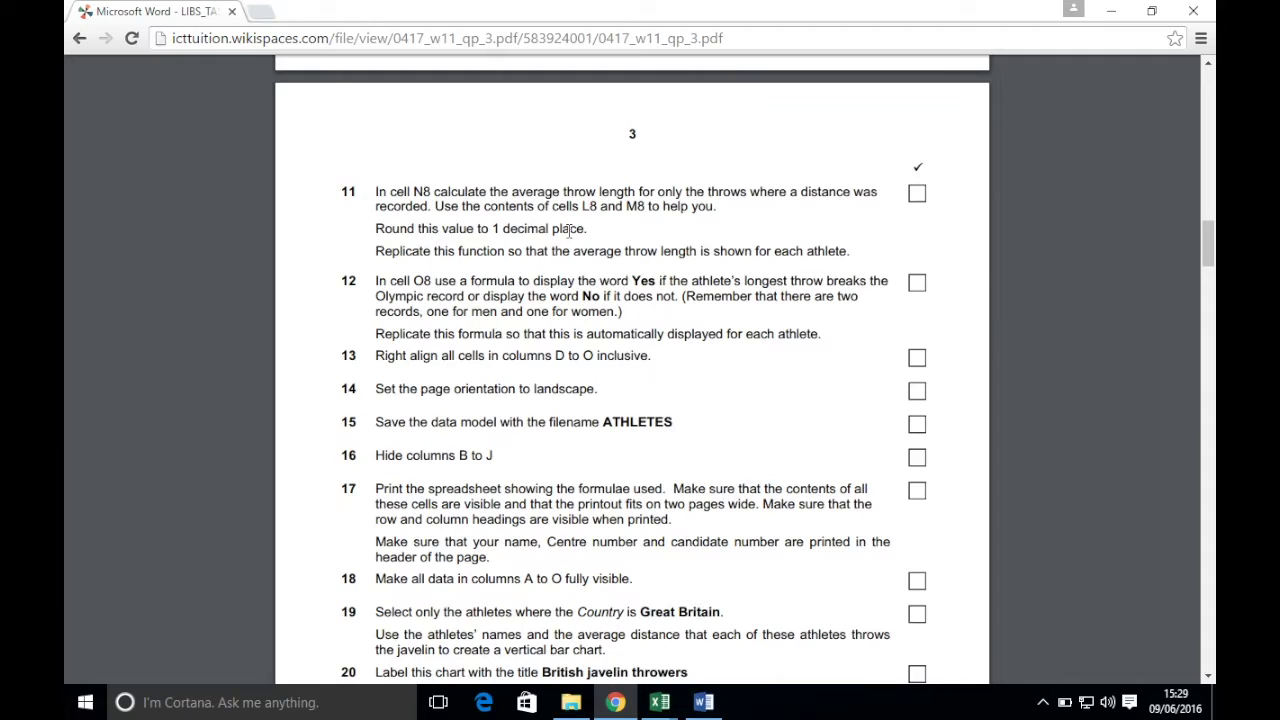
- Return from the Chrome task sheet to the N1JAVELIN workbook in Excel
mouse_move(659, 702)
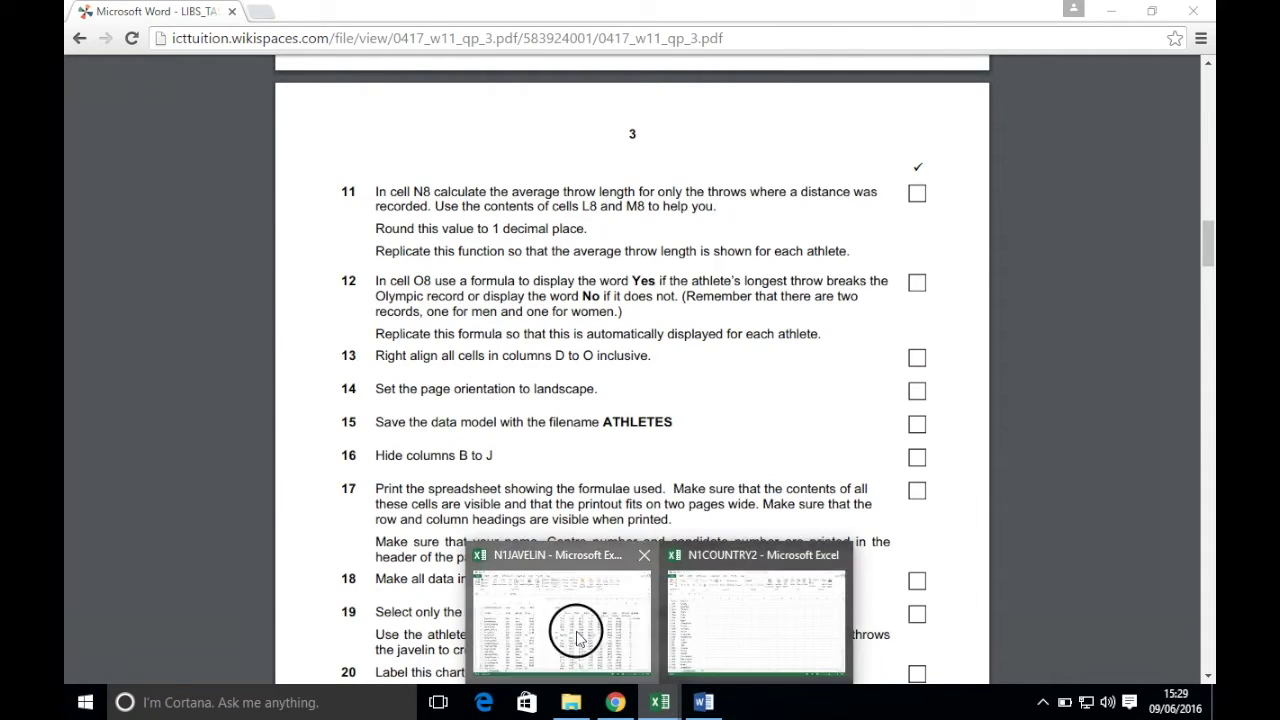
click(571, 548)
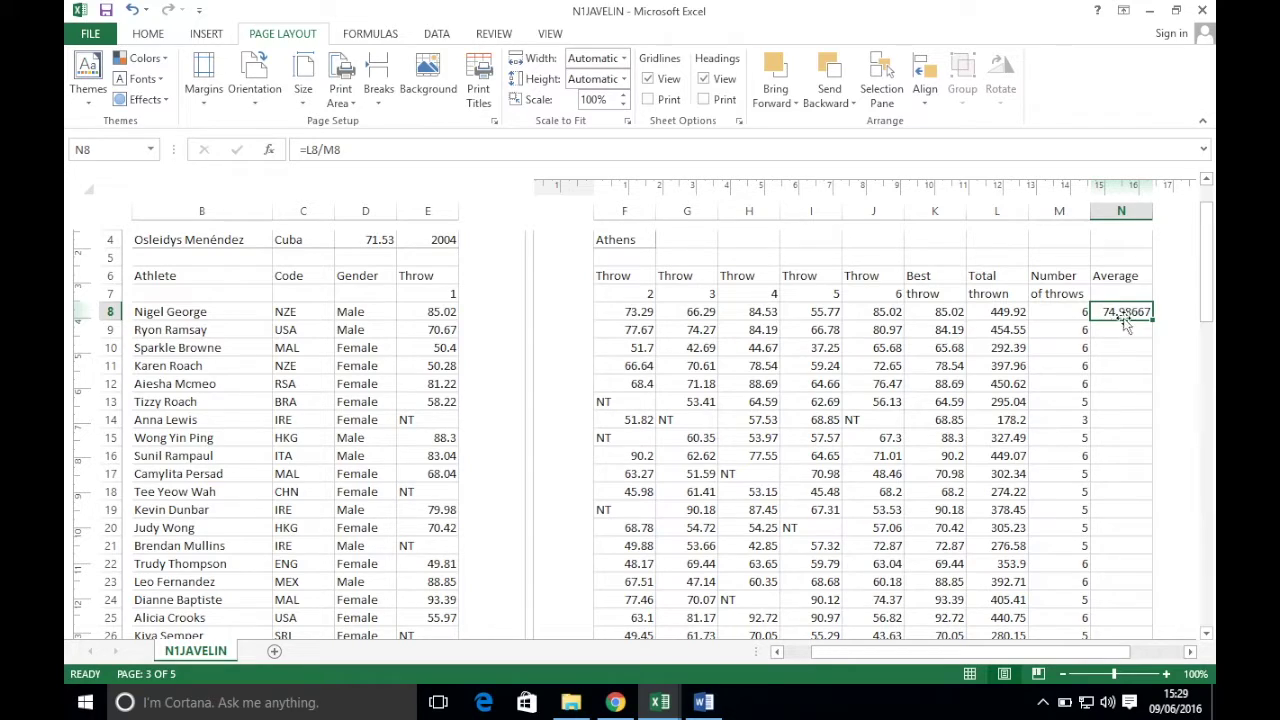
- Change N8 to =ROUND(L8/M8,1) so the average rounds to one decimal place
double_click(1114, 313)
click(1101, 315)
text(ROUND()
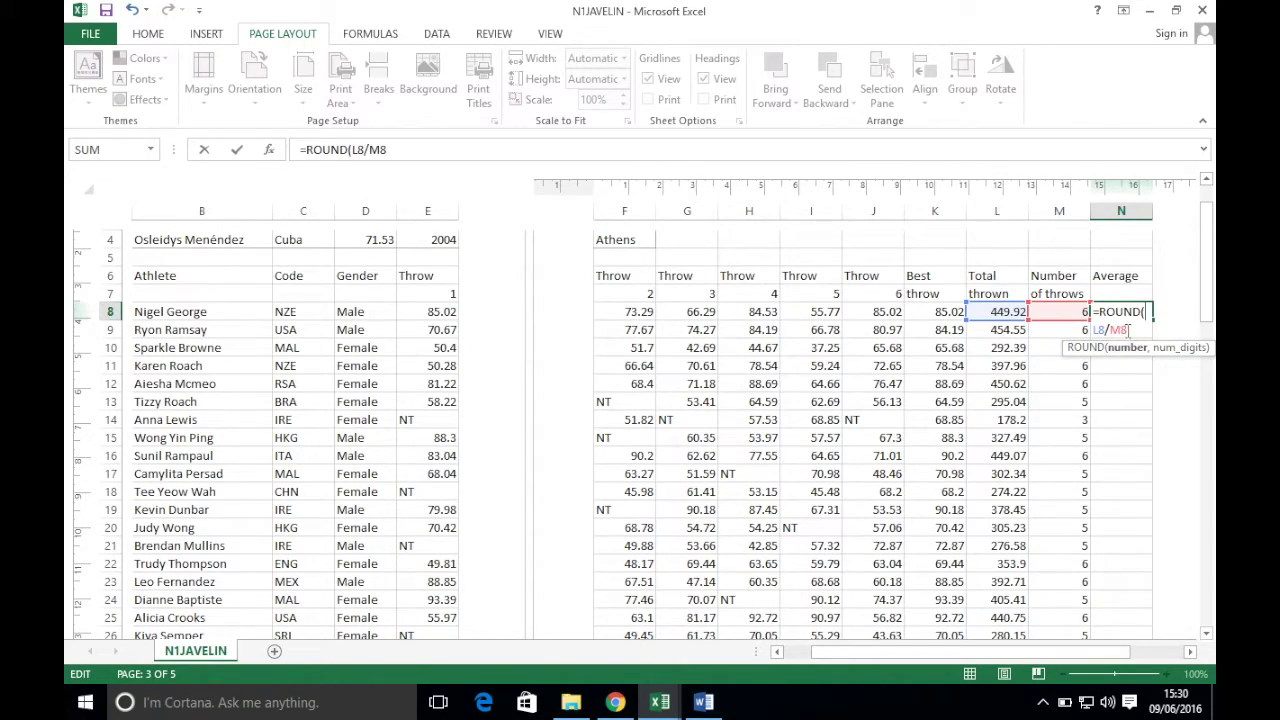
text(,)
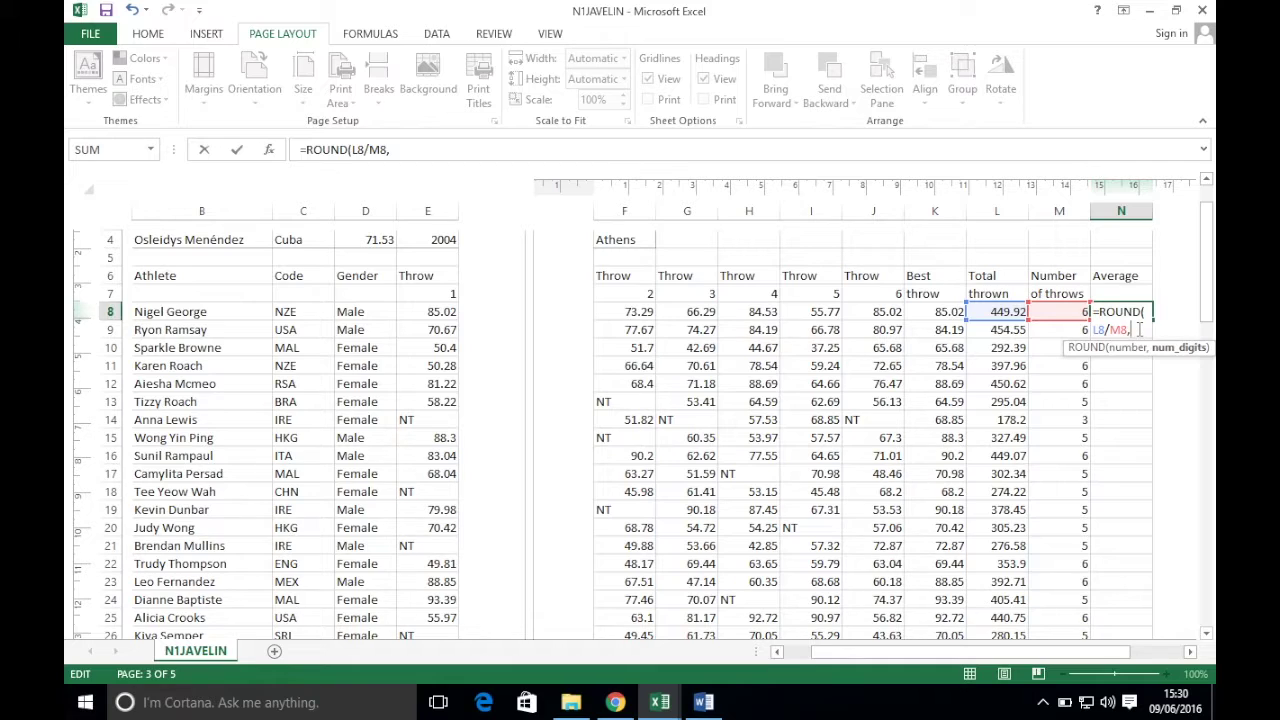
text(1))
key(Return)
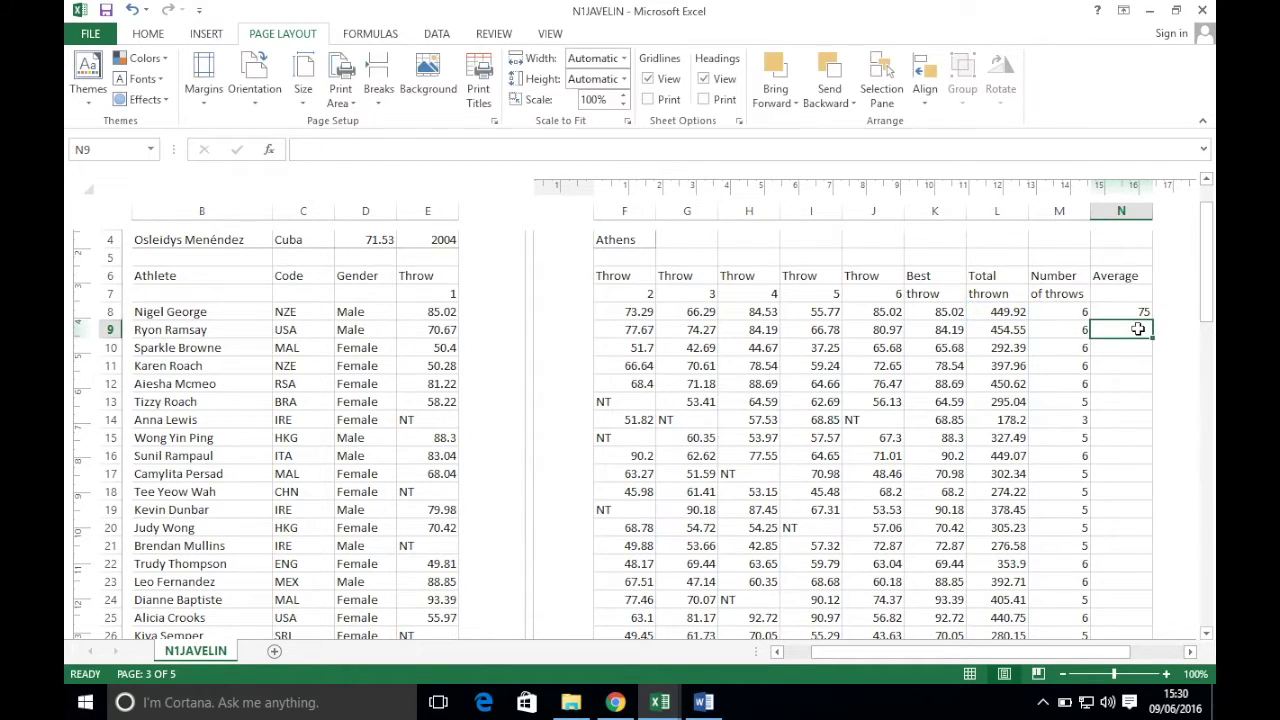
click(1133, 314)
- Fill the rounded average formula down column N for every athlete
click(615, 702)
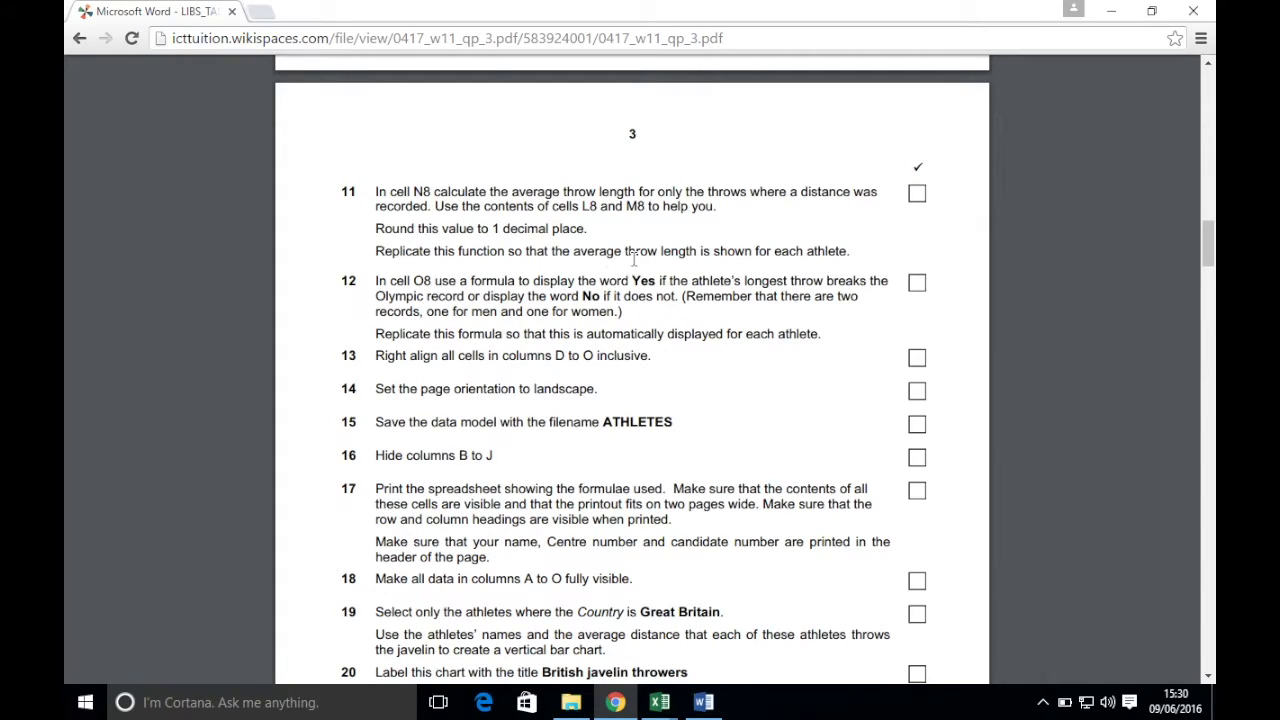
click(660, 702)
click(560, 610)
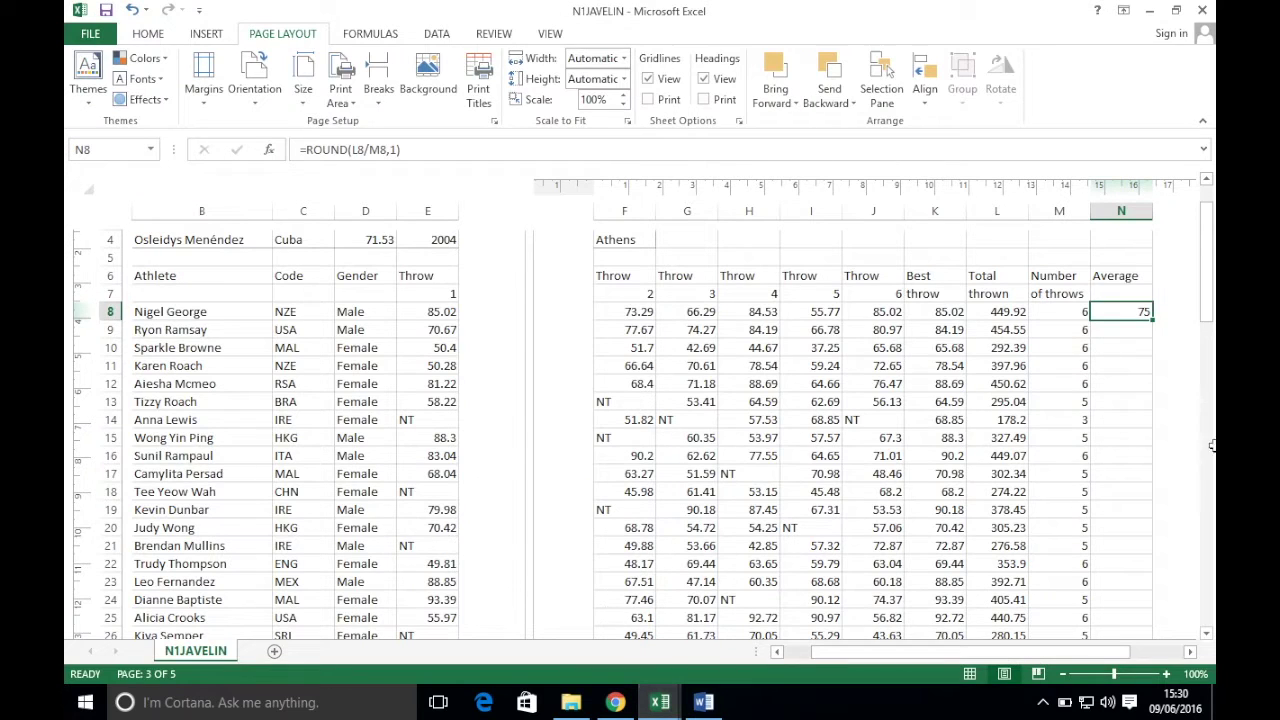
double_click(1152, 320)
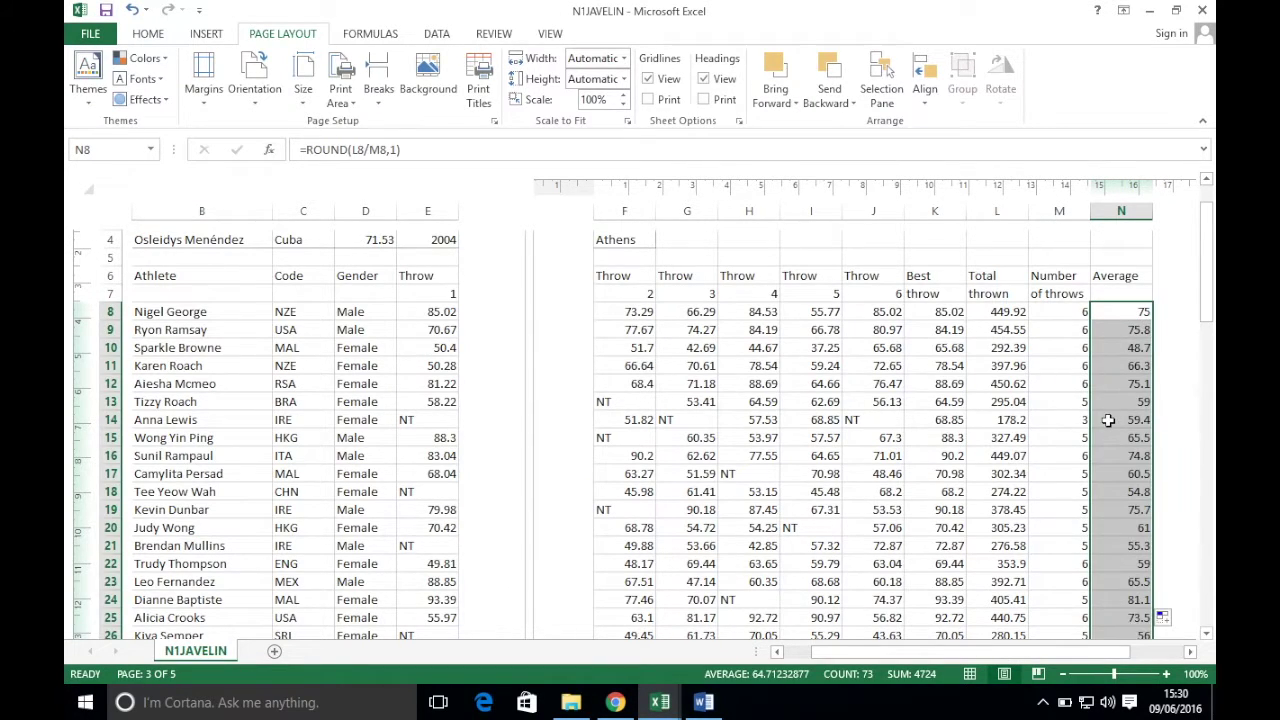
scroll(1109, 420, down, 15)
scroll(1109, 420, down, 4)
scroll(1109, 420, up, 20)
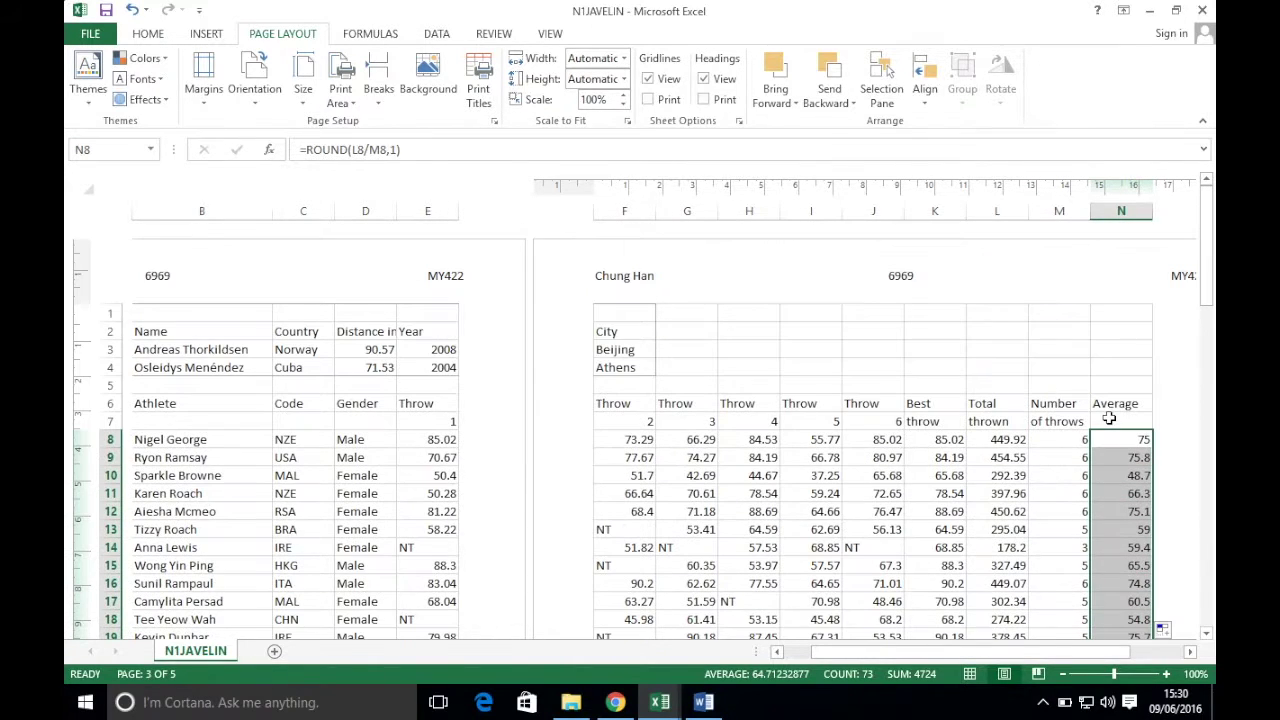
click(105, 12)
click(615, 702)
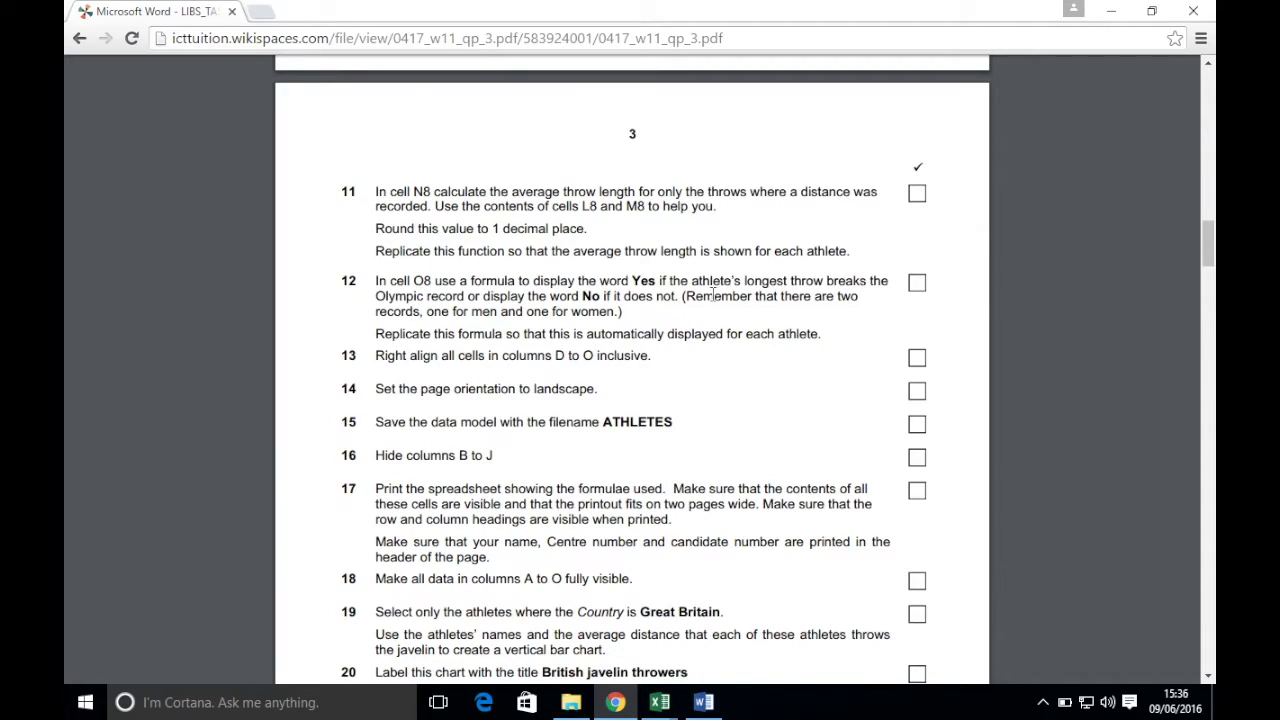
mouse_move(660, 702)
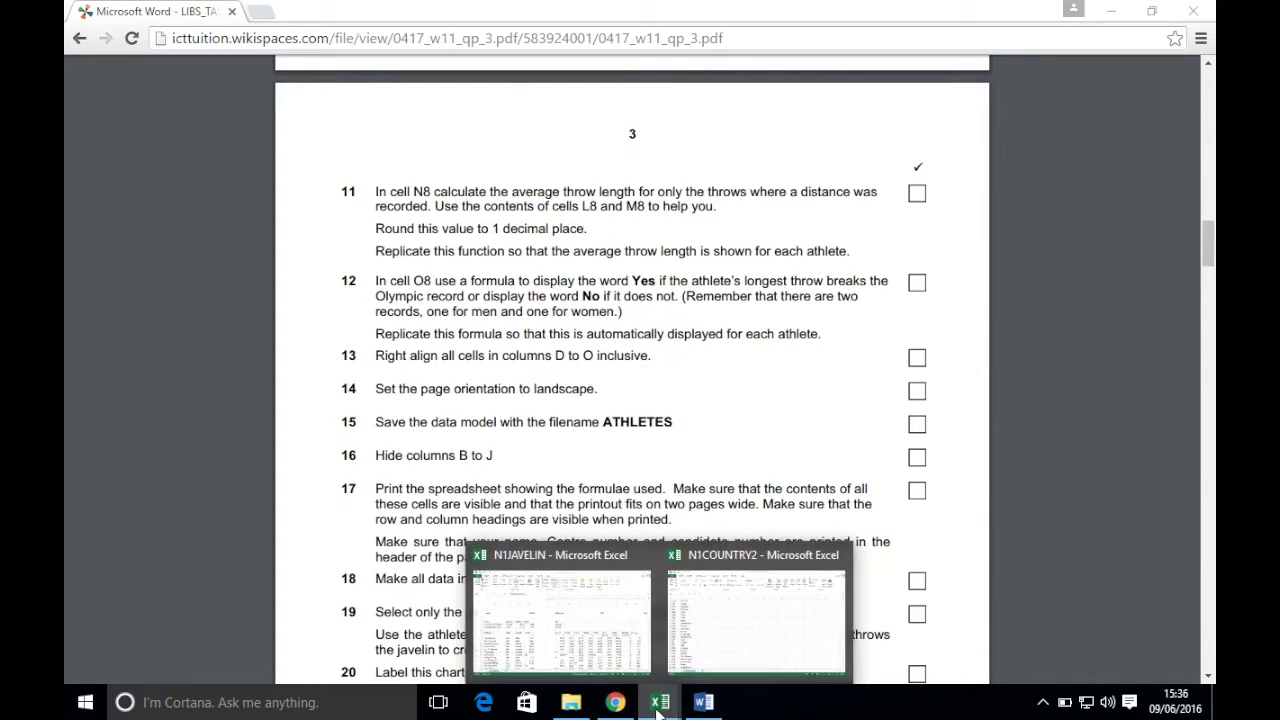
click(585, 619)
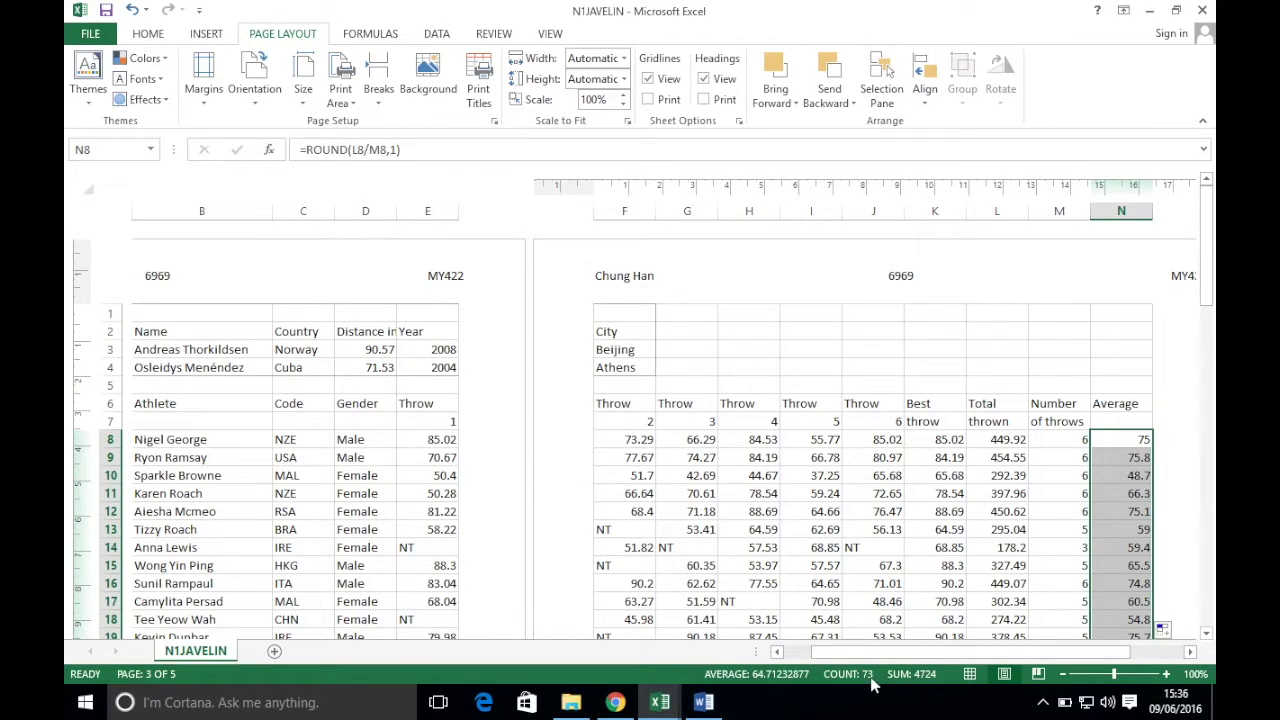
drag(866, 652, 837, 652)
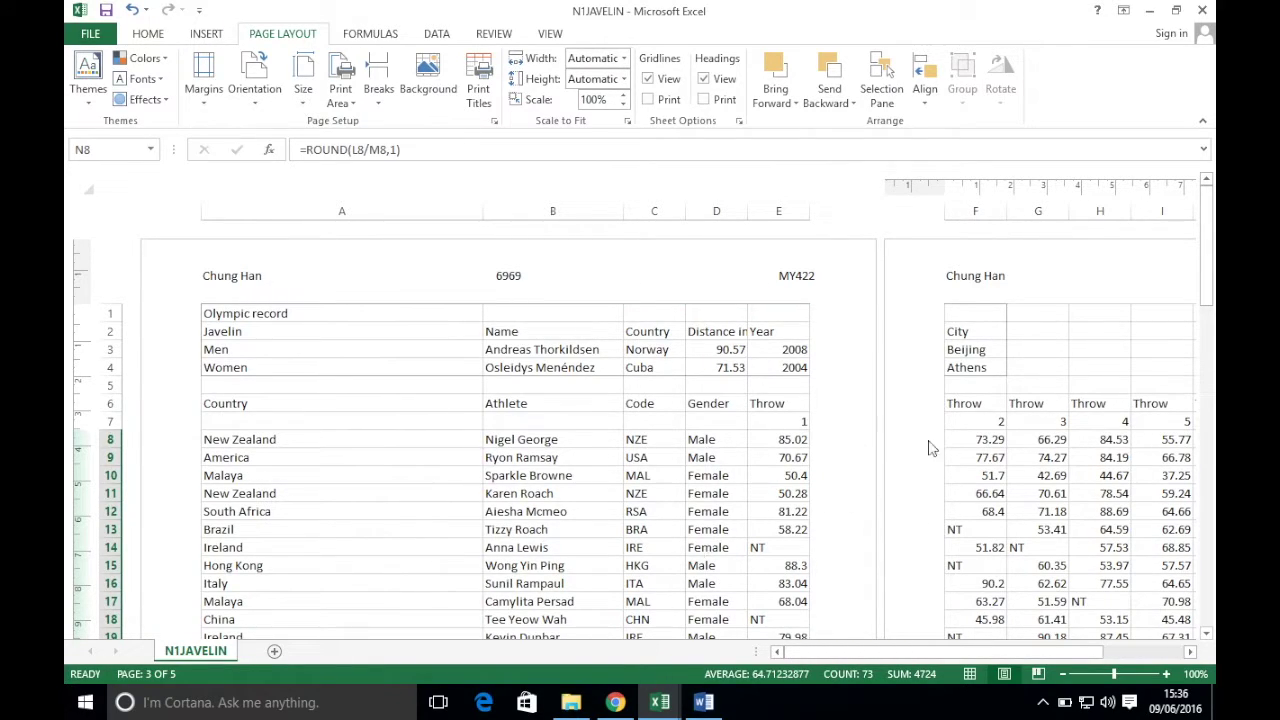
click(988, 424)
key(Right)
key(Right)
key(Right)
key(Right)
key(Right)
key(Right)
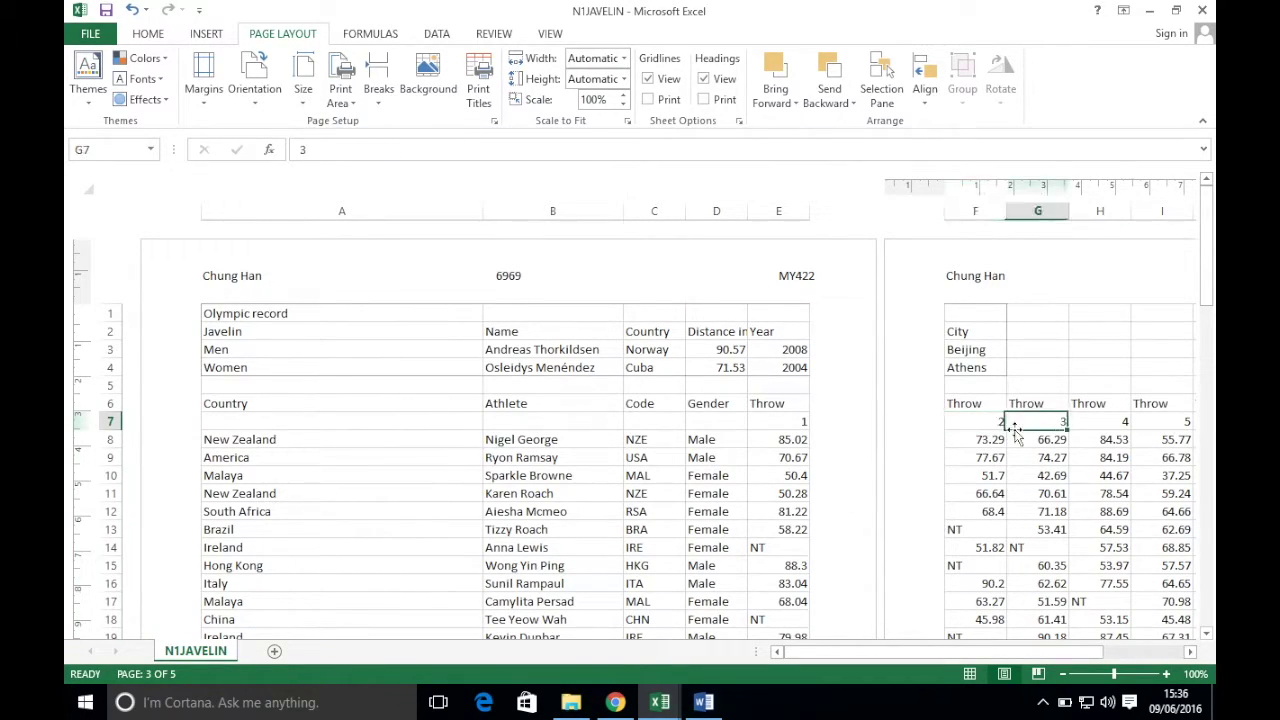
key(Down)
key(Right)
key(Right)
key(Right)
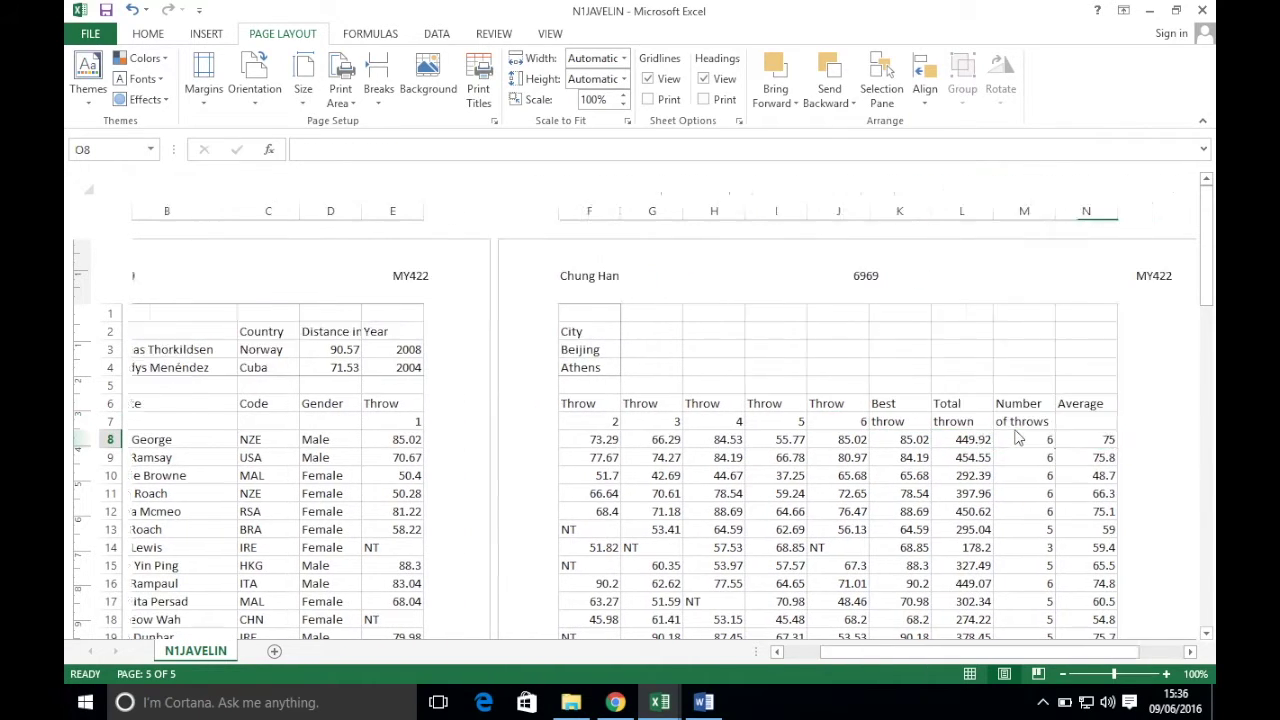
key(Left)
key(Left)
key(Left)
key(Left)
key(Left)
key(Left)
key(Left)
key(Left)
key(Left)
key(Left)
key(Left)
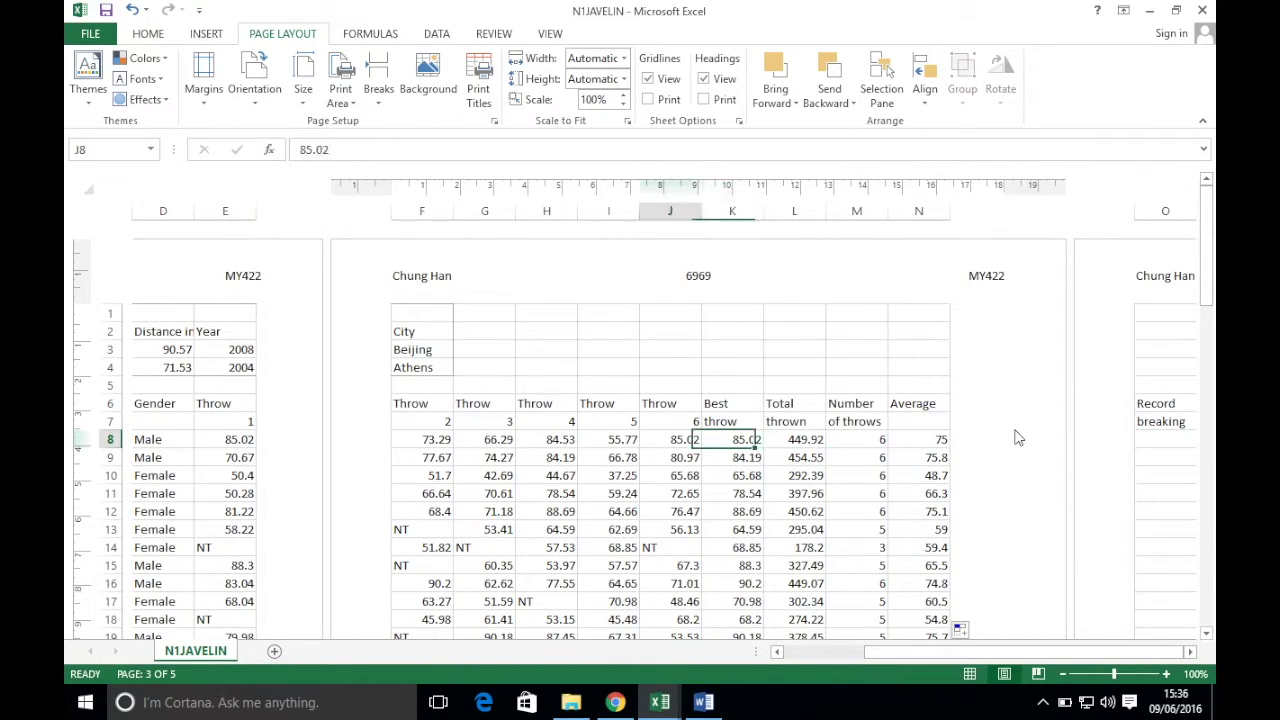
key(Right)
key(Right)
key(Right)
key(Right)
key(Right)
key(Right)
key(Right)
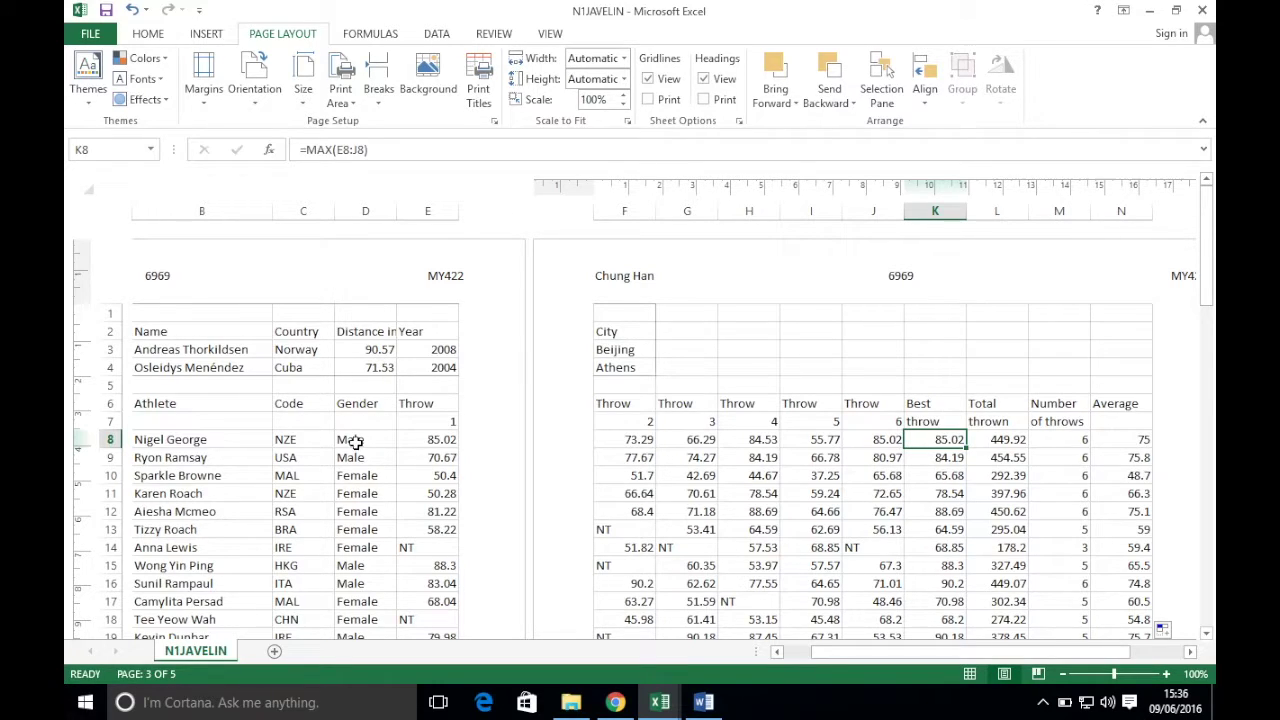
click(363, 347)
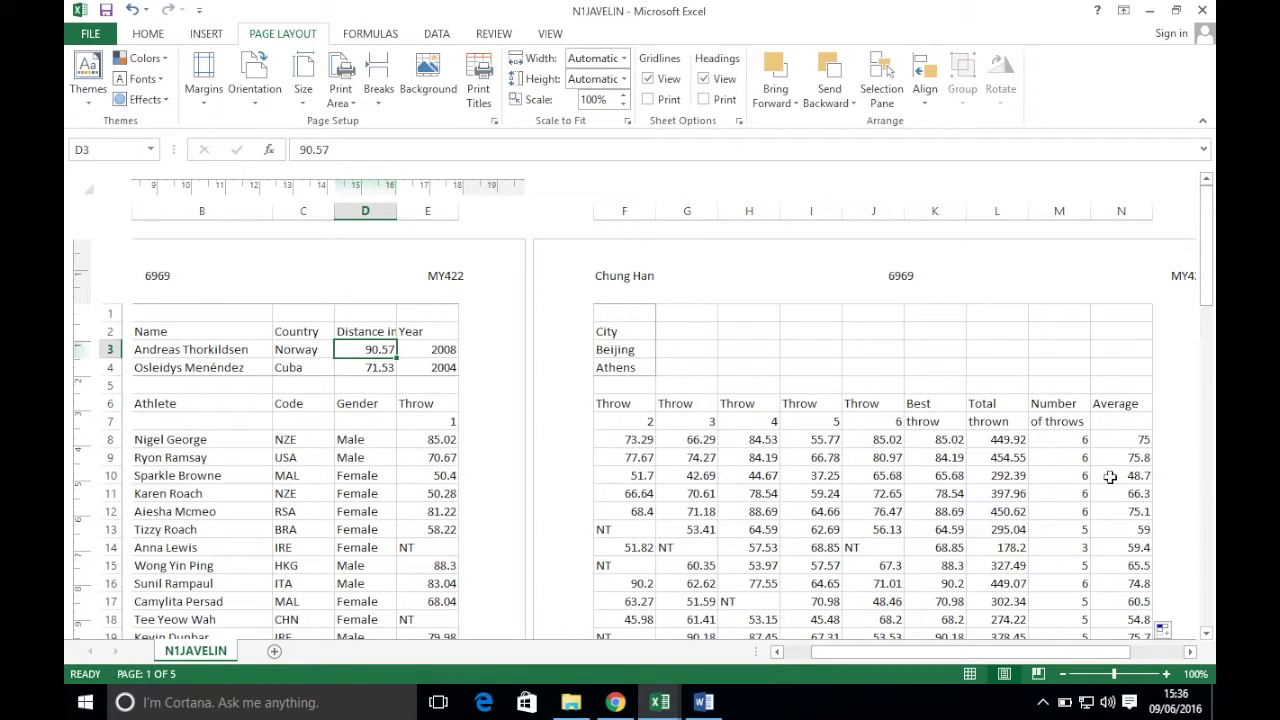
click(956, 477)
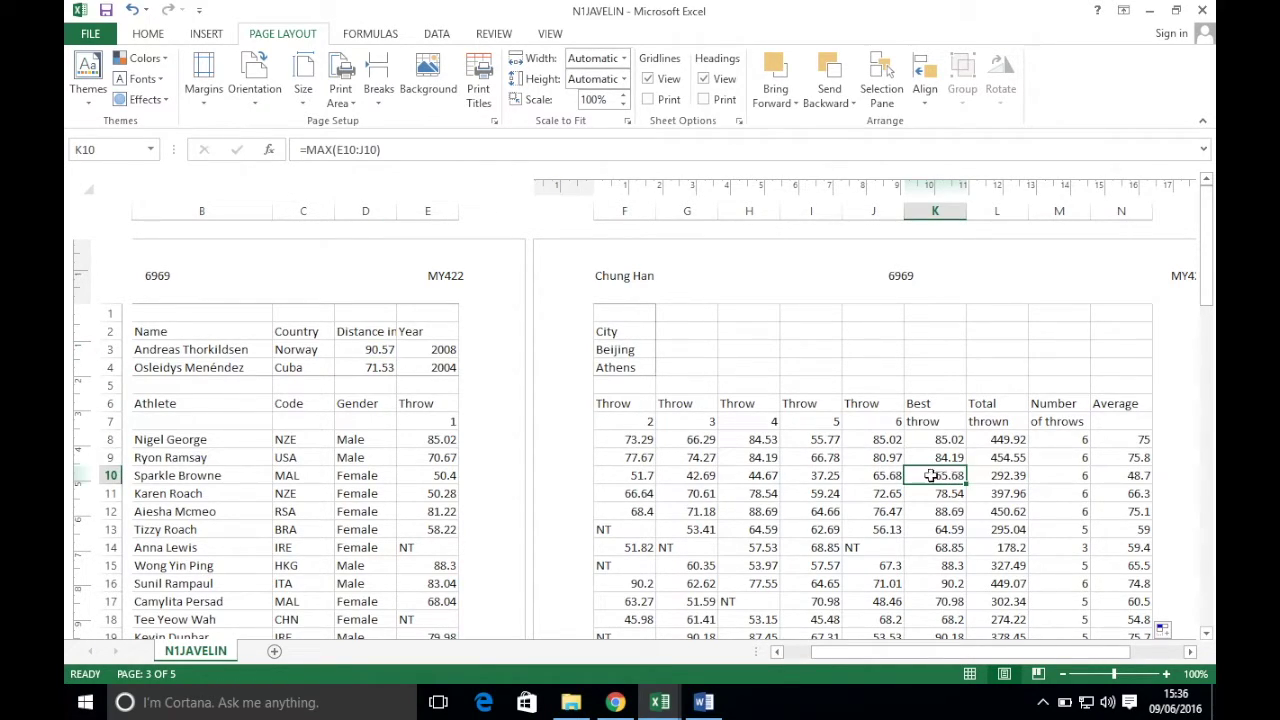
click(370, 369)
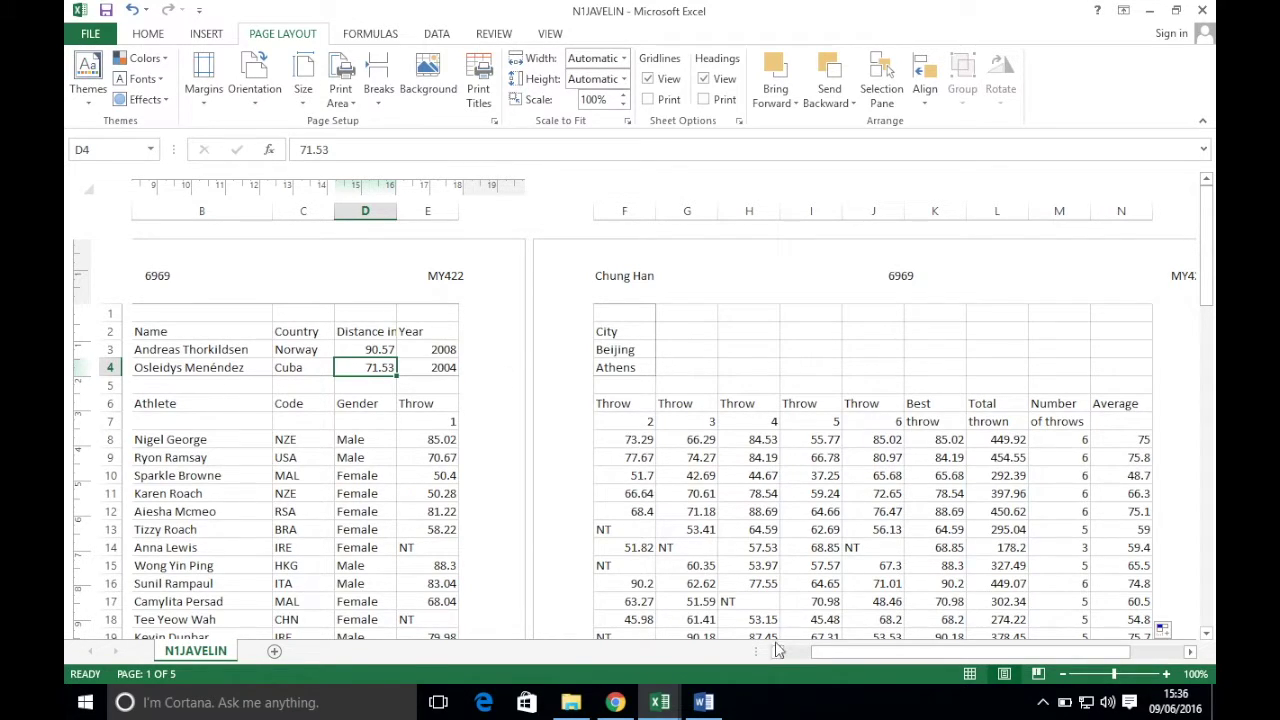
drag(757, 651, 487, 645)
drag(684, 651, 784, 651)
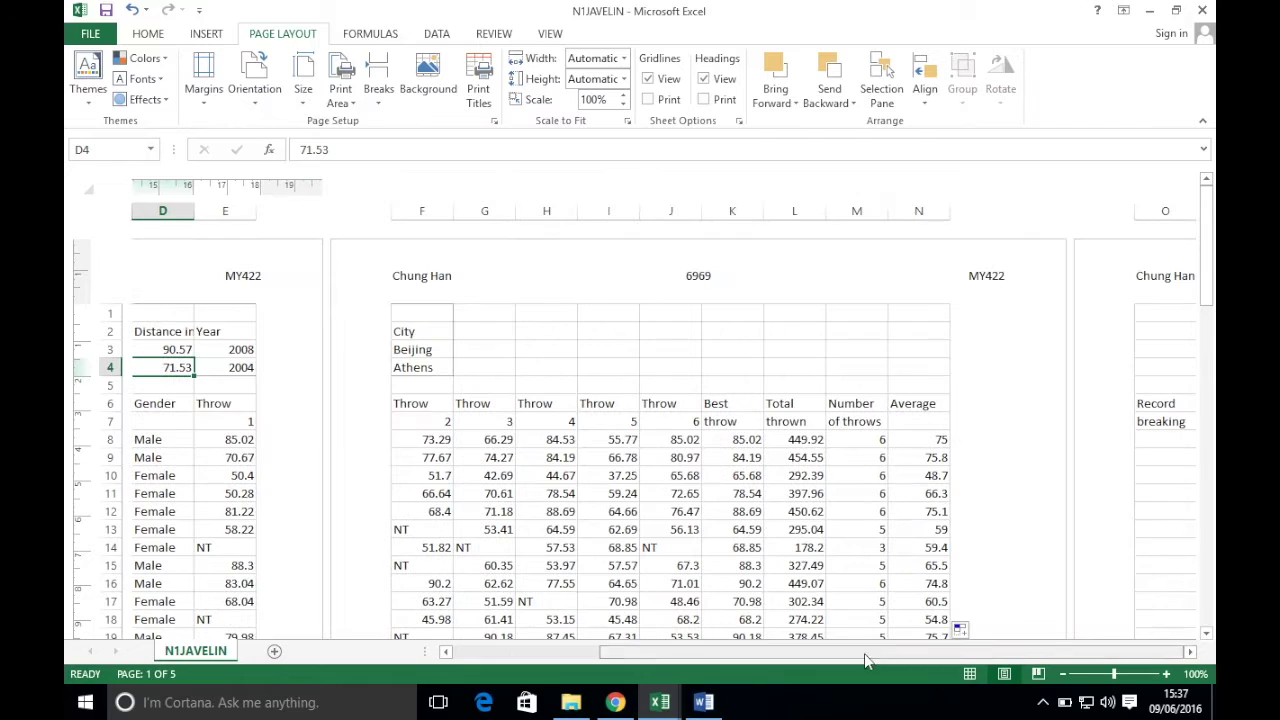
- Start O8's formula with =IF( in the formula bar, reviewing the IF argument tooltip
click(1180, 441)
click(306, 147)
text(=IF()
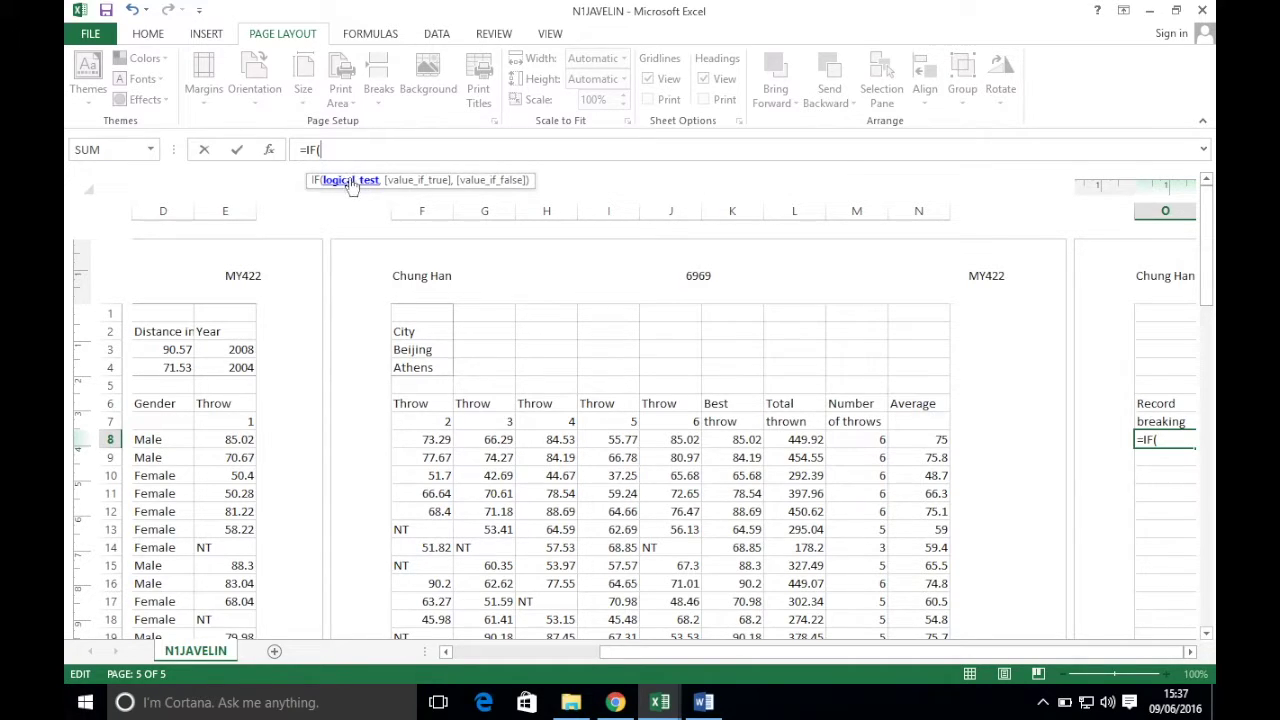
click(331, 186)
click(352, 186)
click(425, 179)
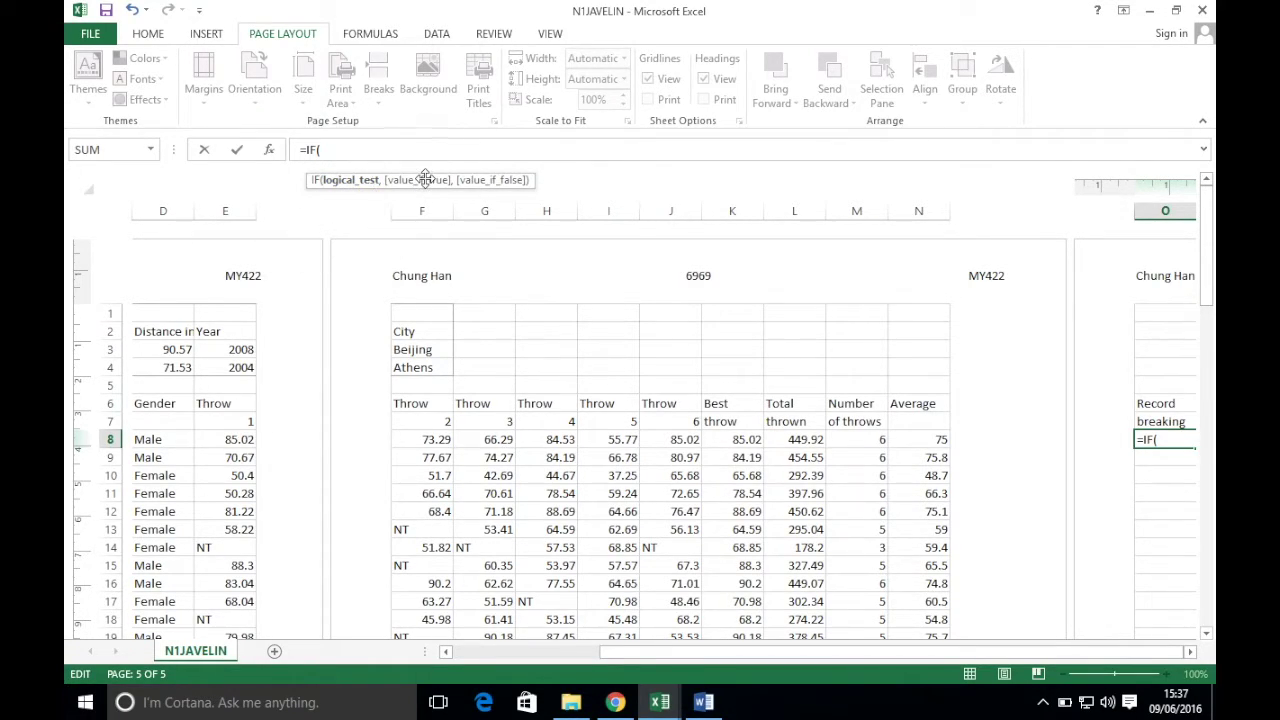
click(484, 182)
click(440, 181)
click(419, 181)
- Complete O8 as =IF(D8="Male","This fellow is a male","This fellow is a female")
click(166, 441)
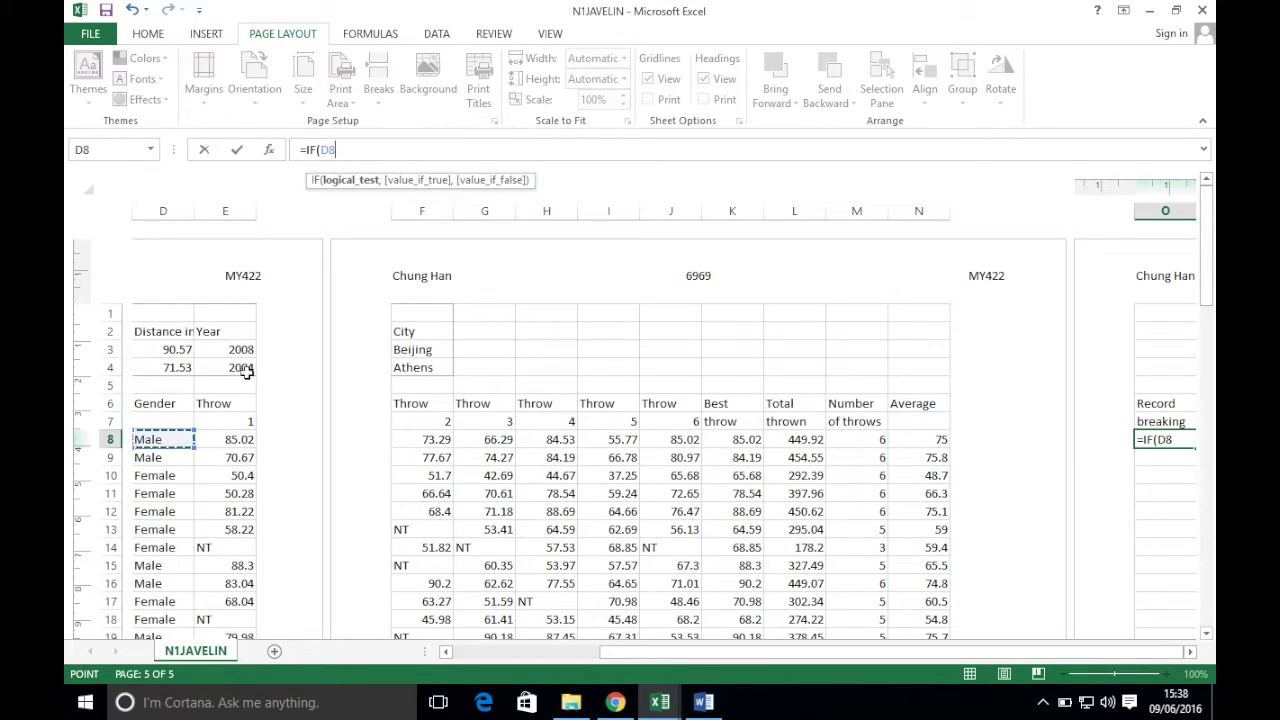
text(="Male")
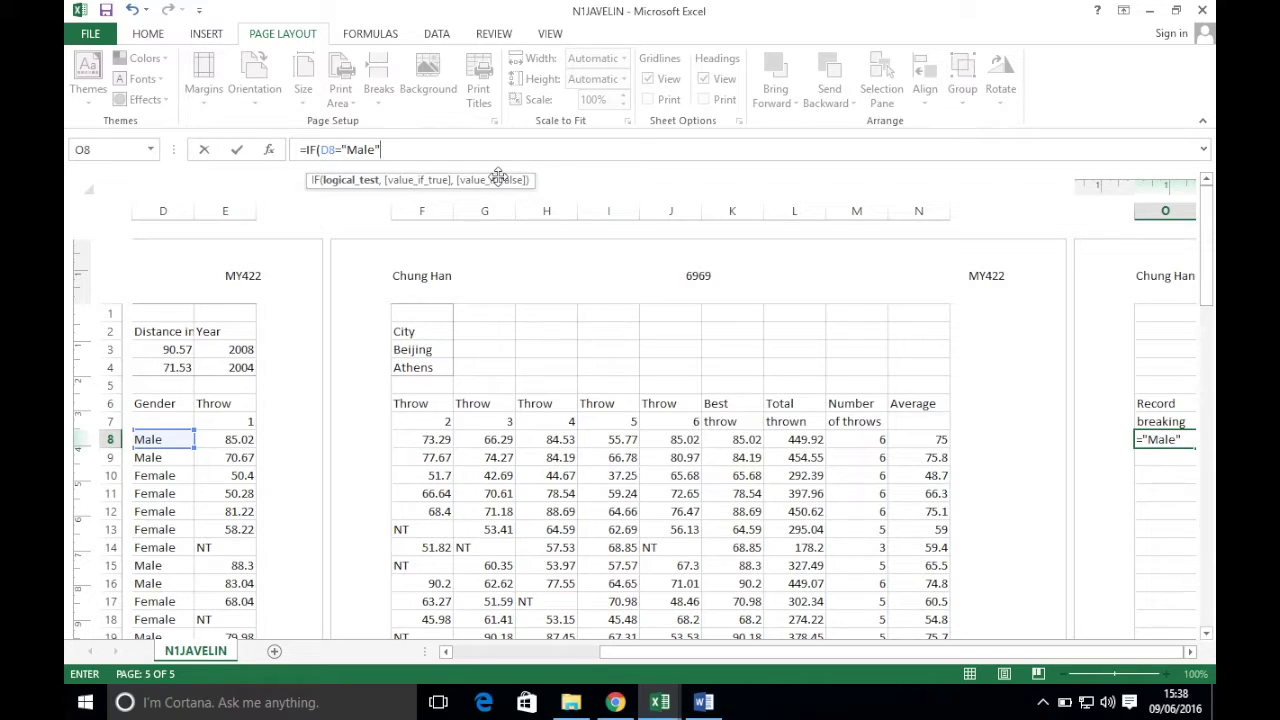
text(,)
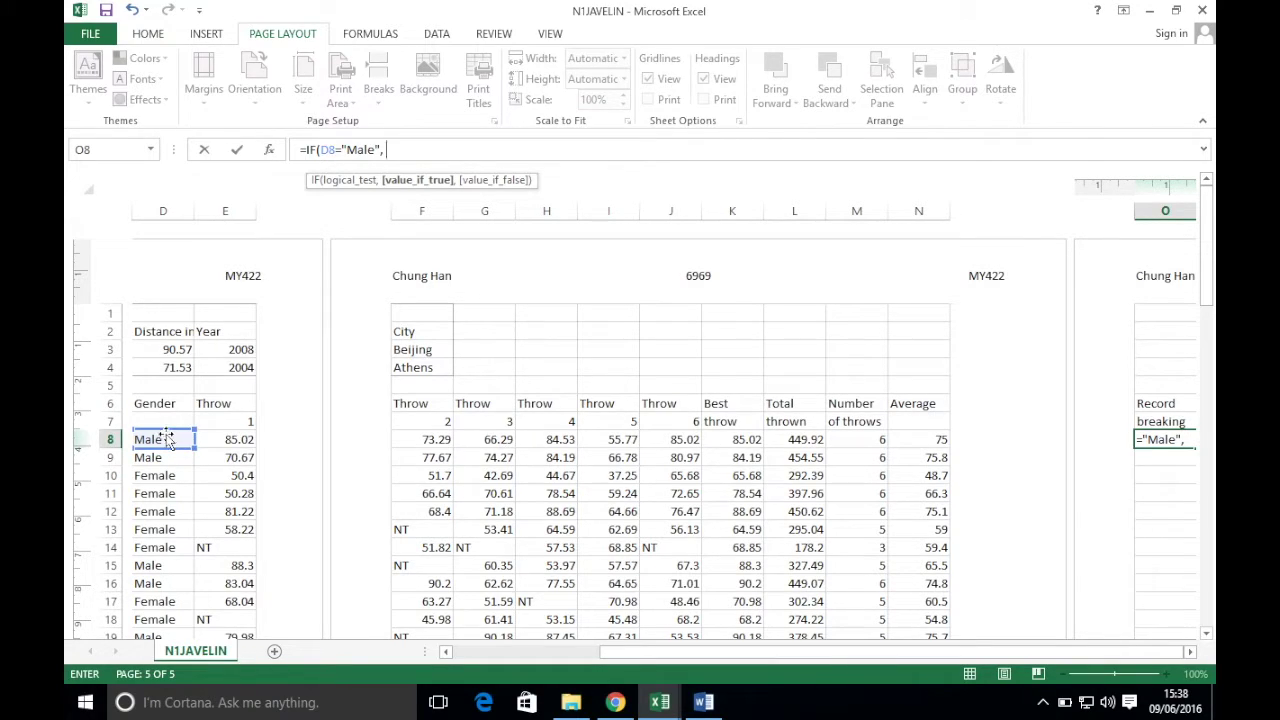
text("This Guy is)
text( a)
key(BackSpace)
key(BackSpace)
key(BackSpace)
key(BackSpace)
text(fellow )
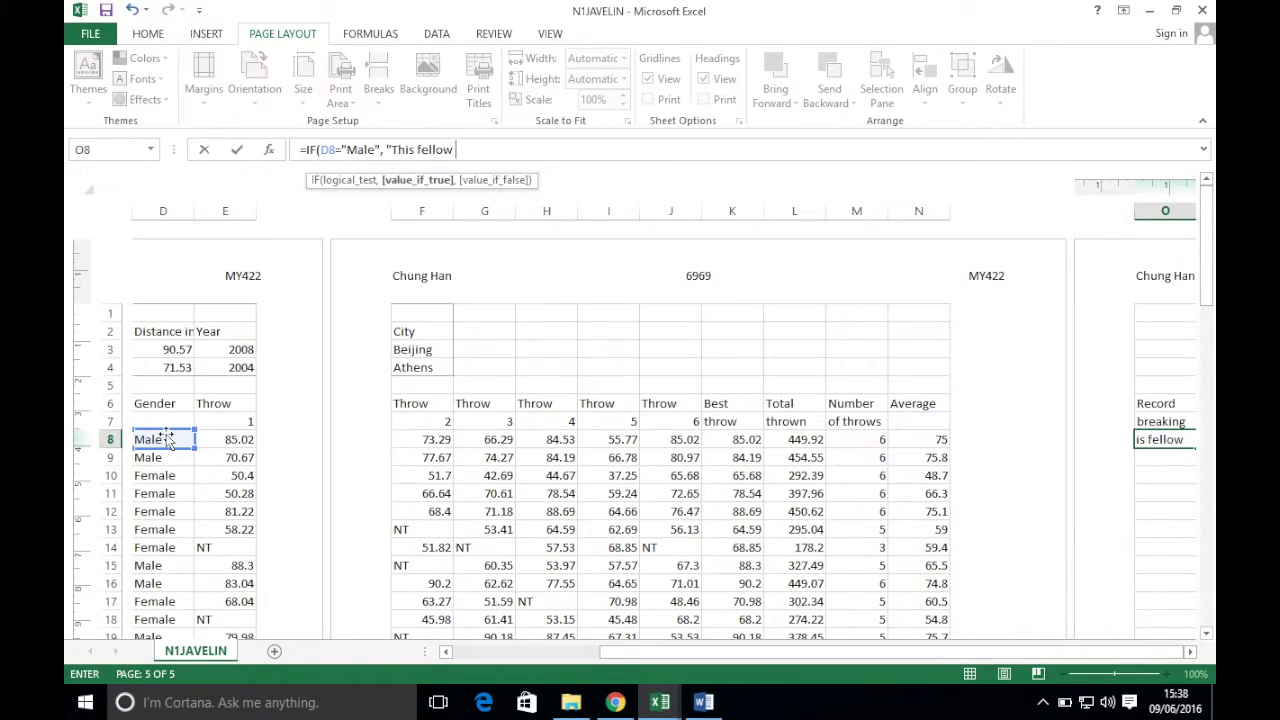
text(is a male", "This fe)
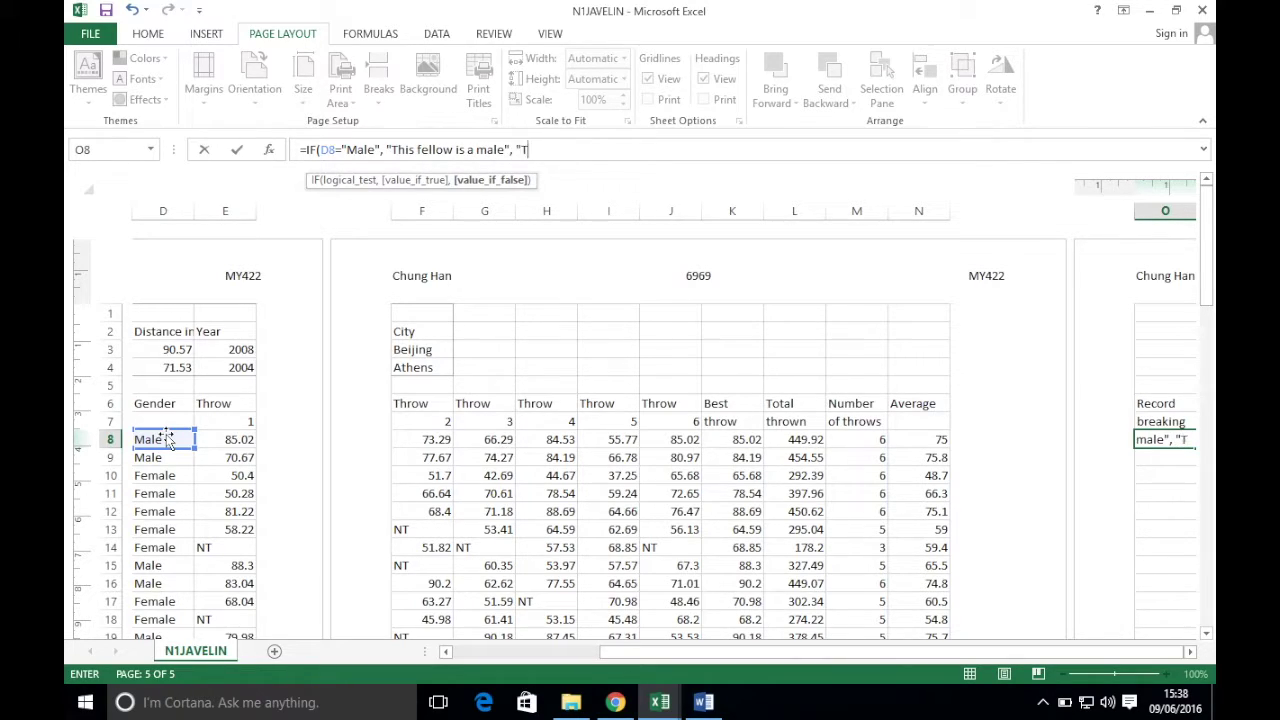
text(llow )
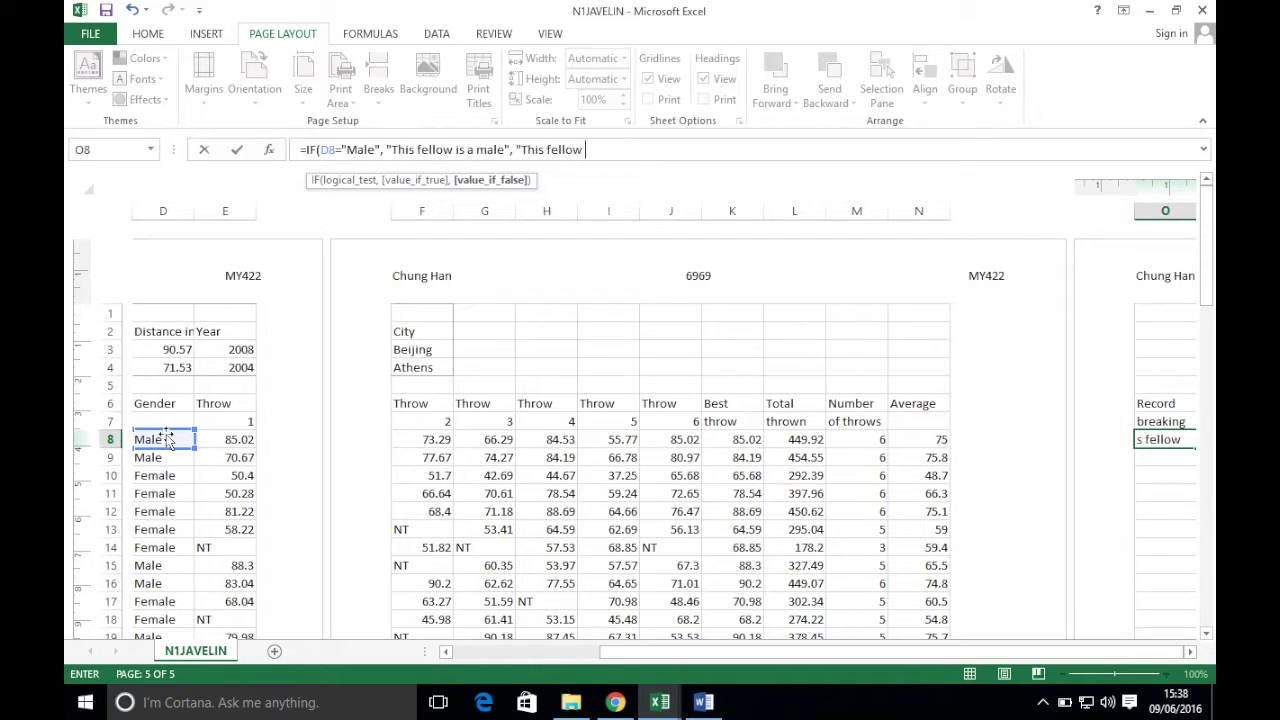
text(is a female"))
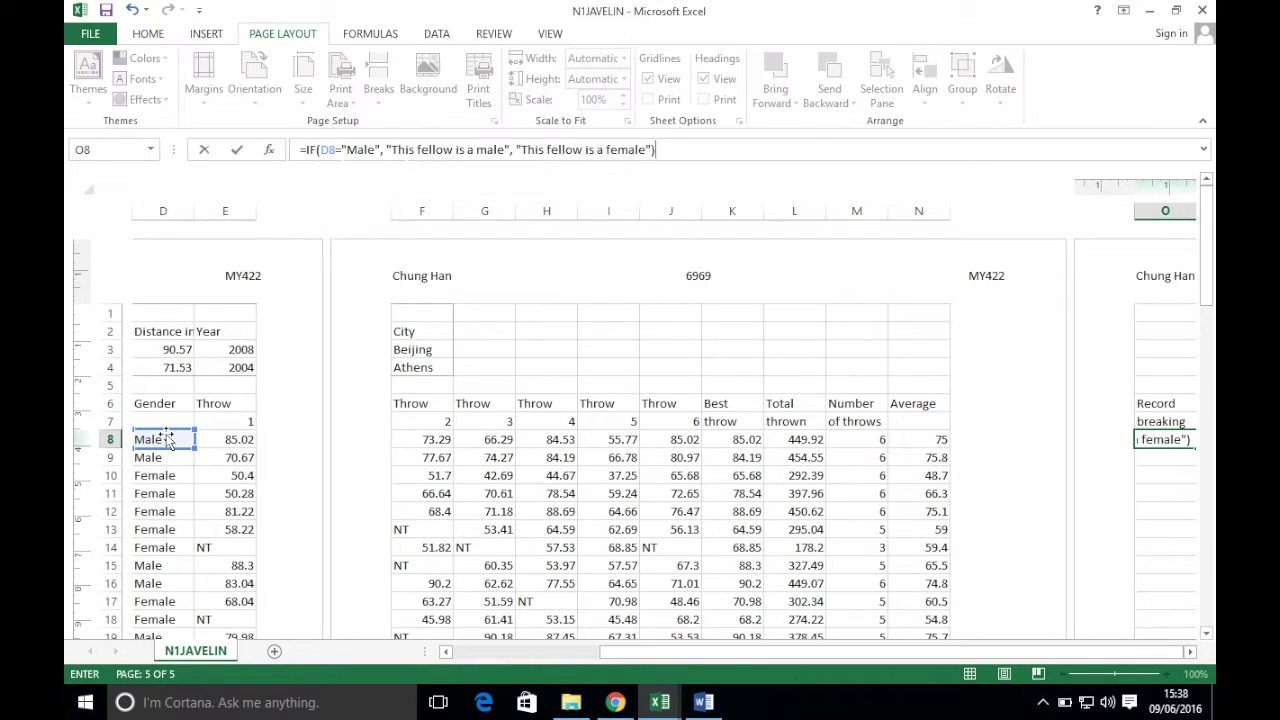
key(Return)
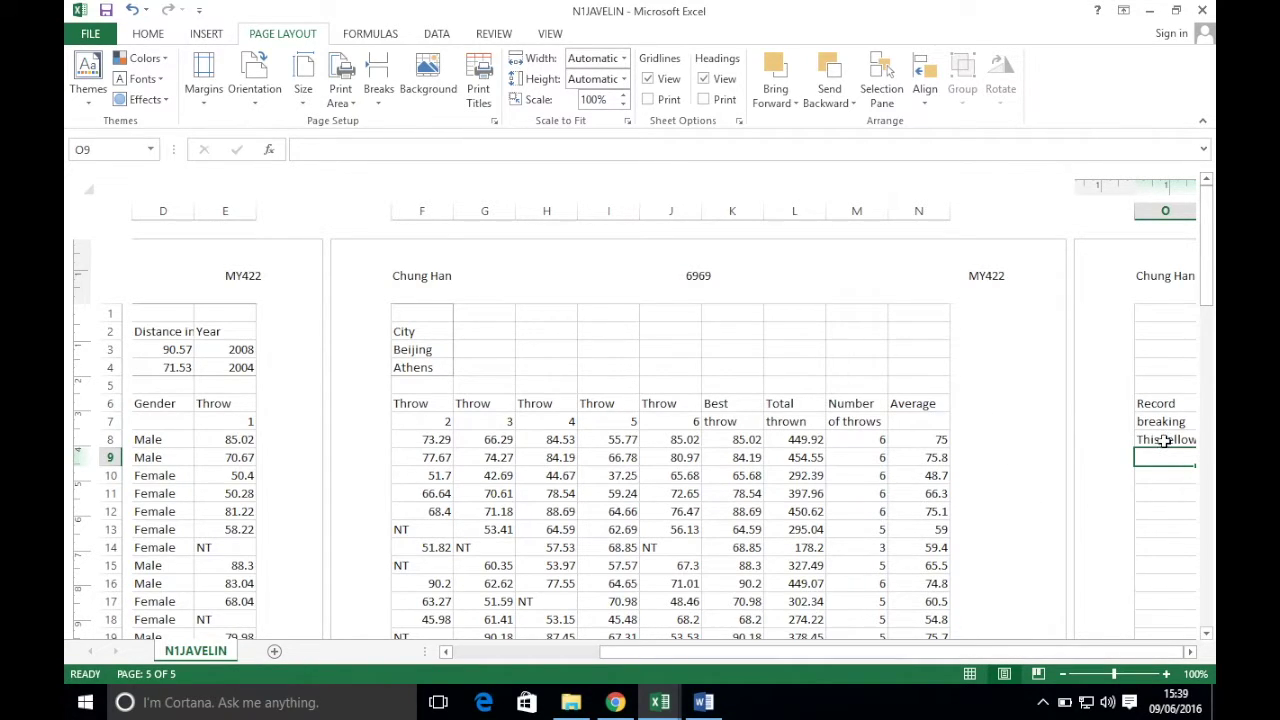
- Widen column O and fill O8's gender formula down the column
key(Right)
key(Right)
drag(1012, 210, 1123, 214)
click(1110, 440)
double_click(1123, 443)
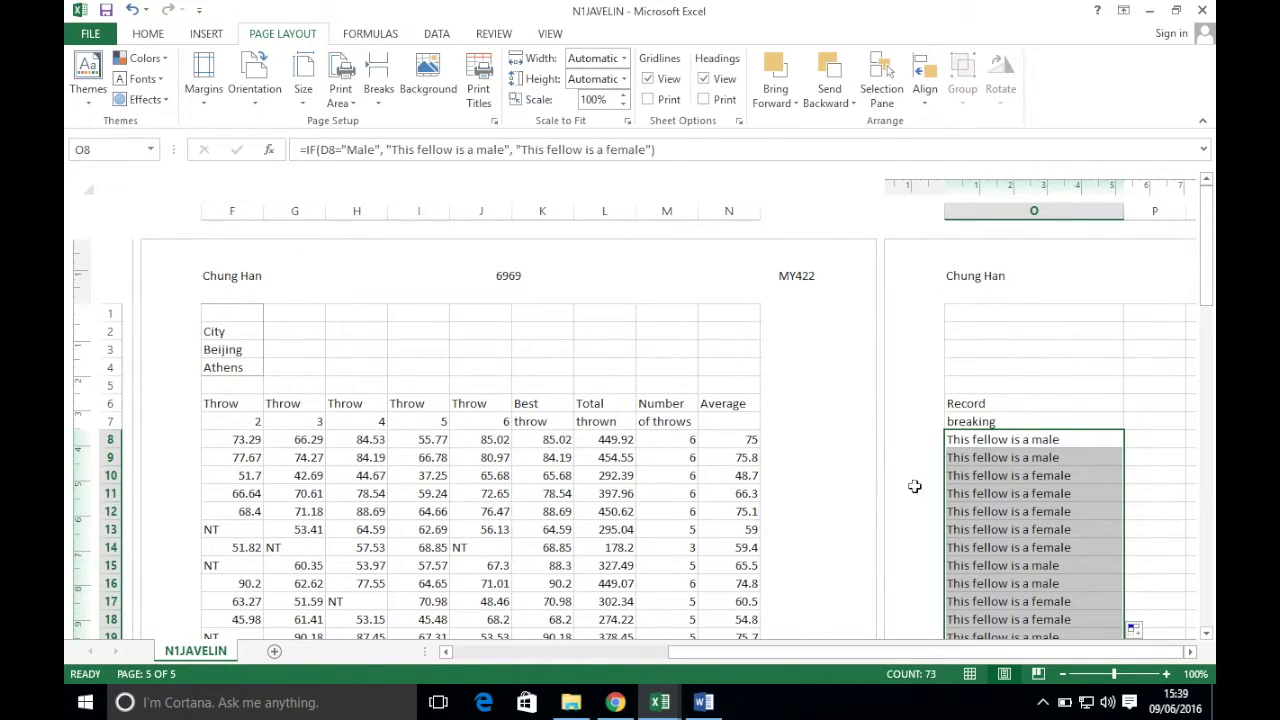
- Review the copied result in row 10, then select the male message text in O8's formula
click(1001, 474)
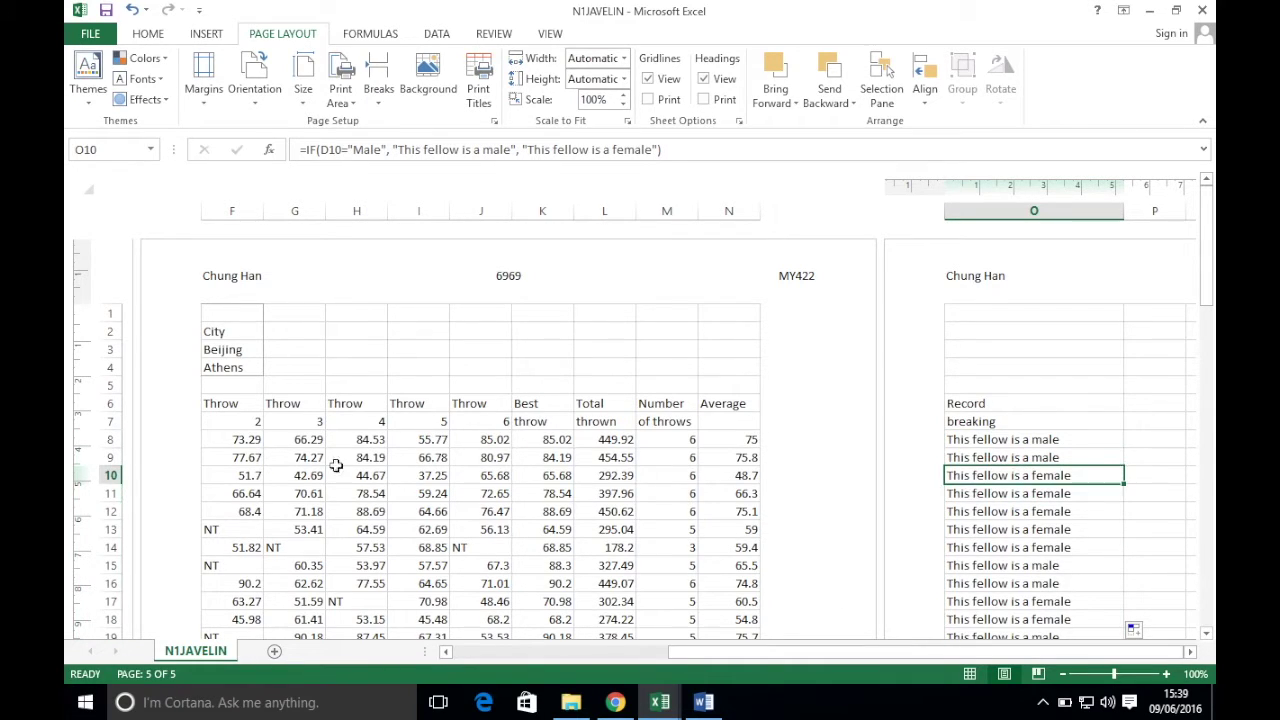
click(106, 476)
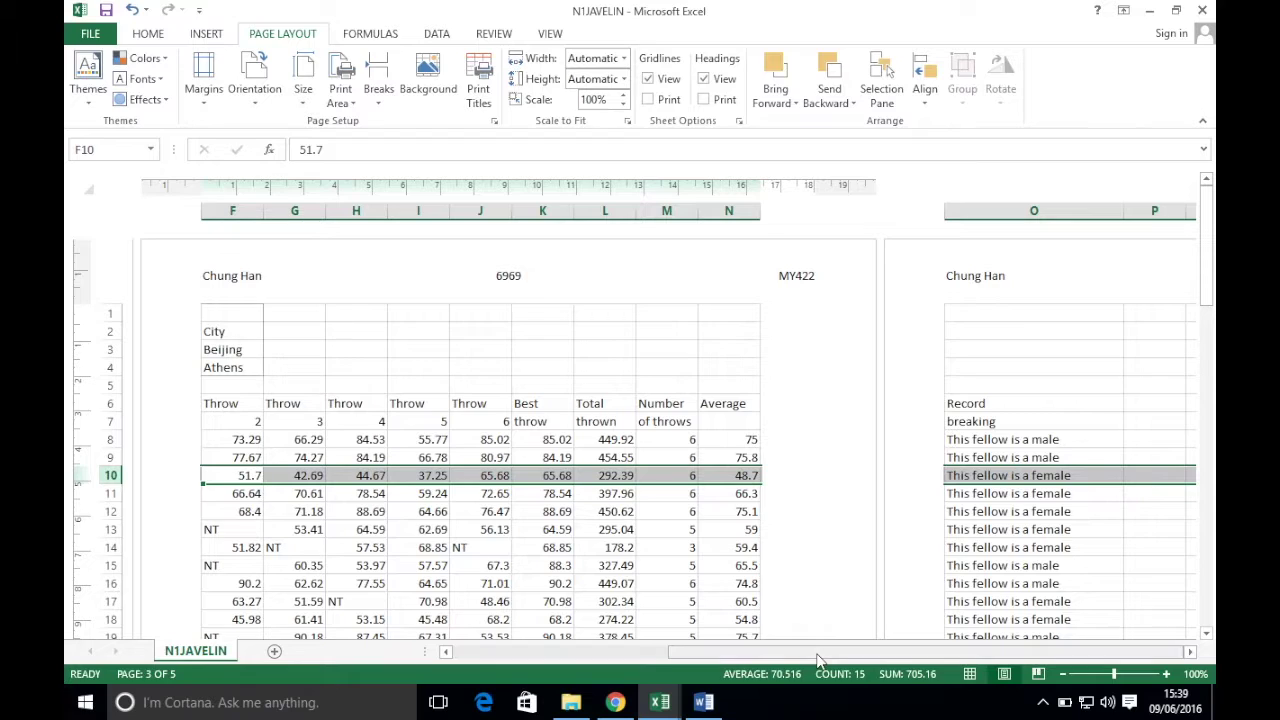
drag(782, 651, 714, 651)
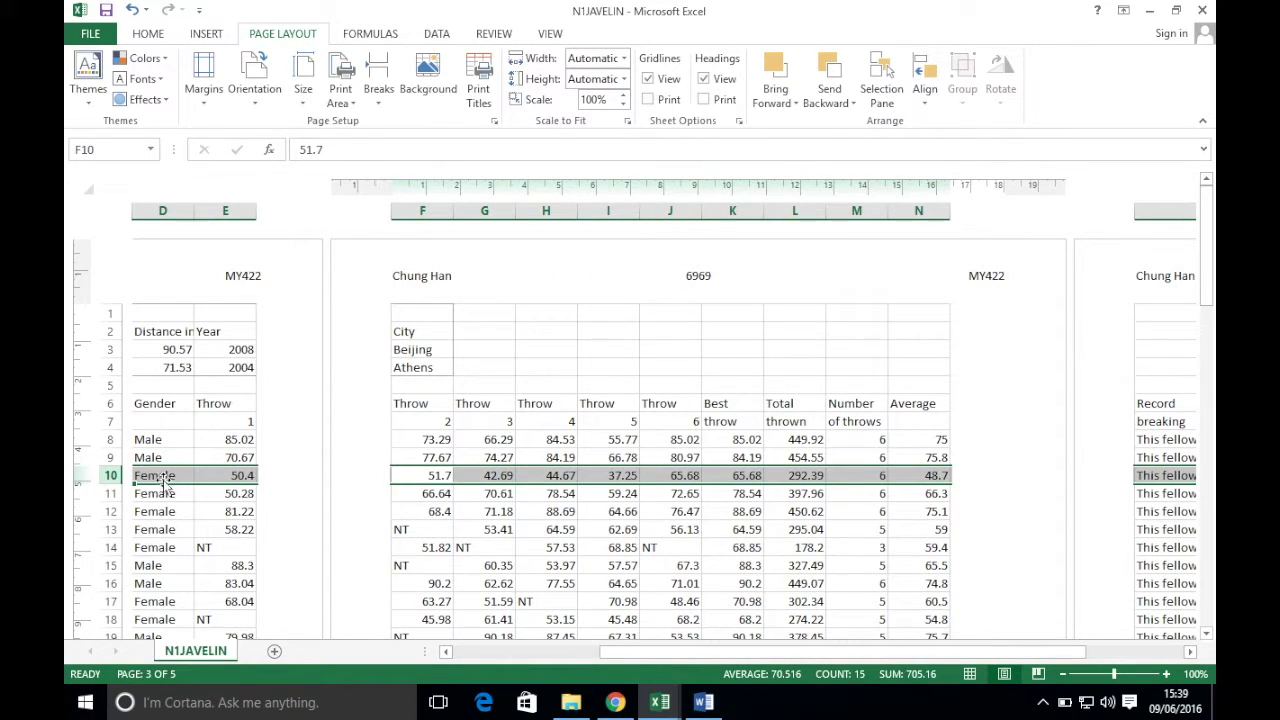
drag(870, 651, 965, 655)
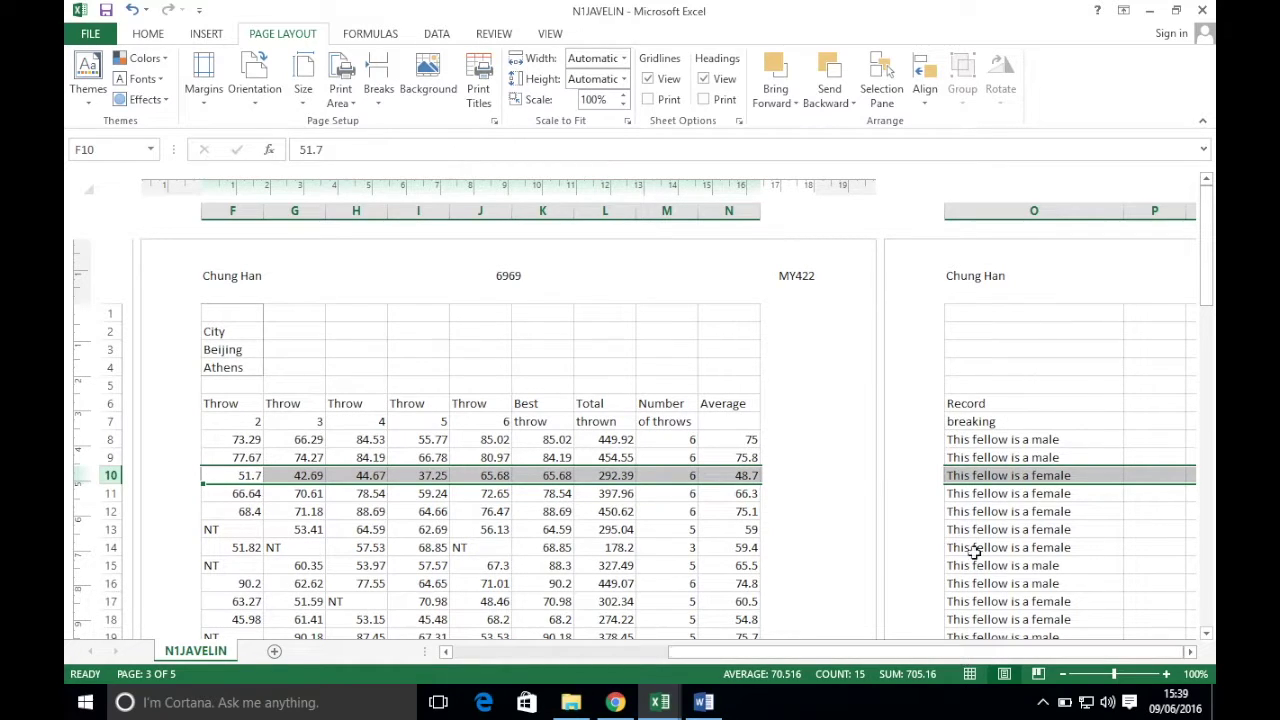
click(1015, 442)
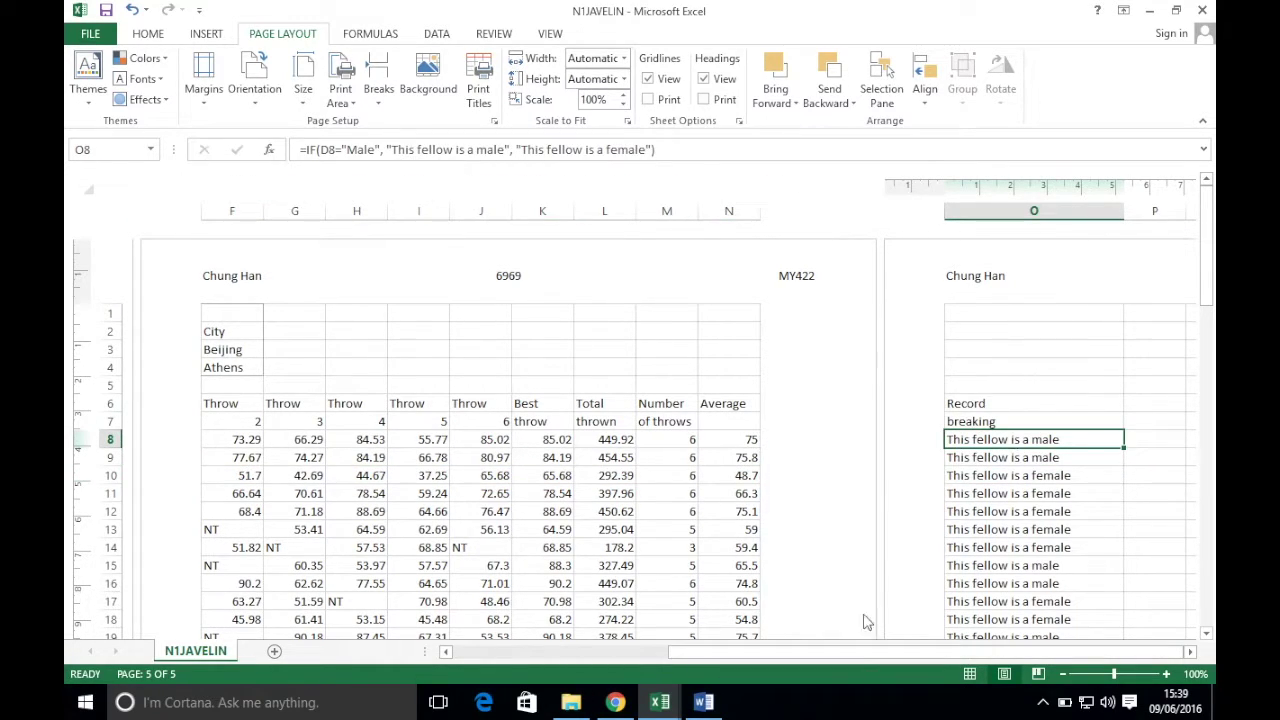
drag(786, 654, 693, 660)
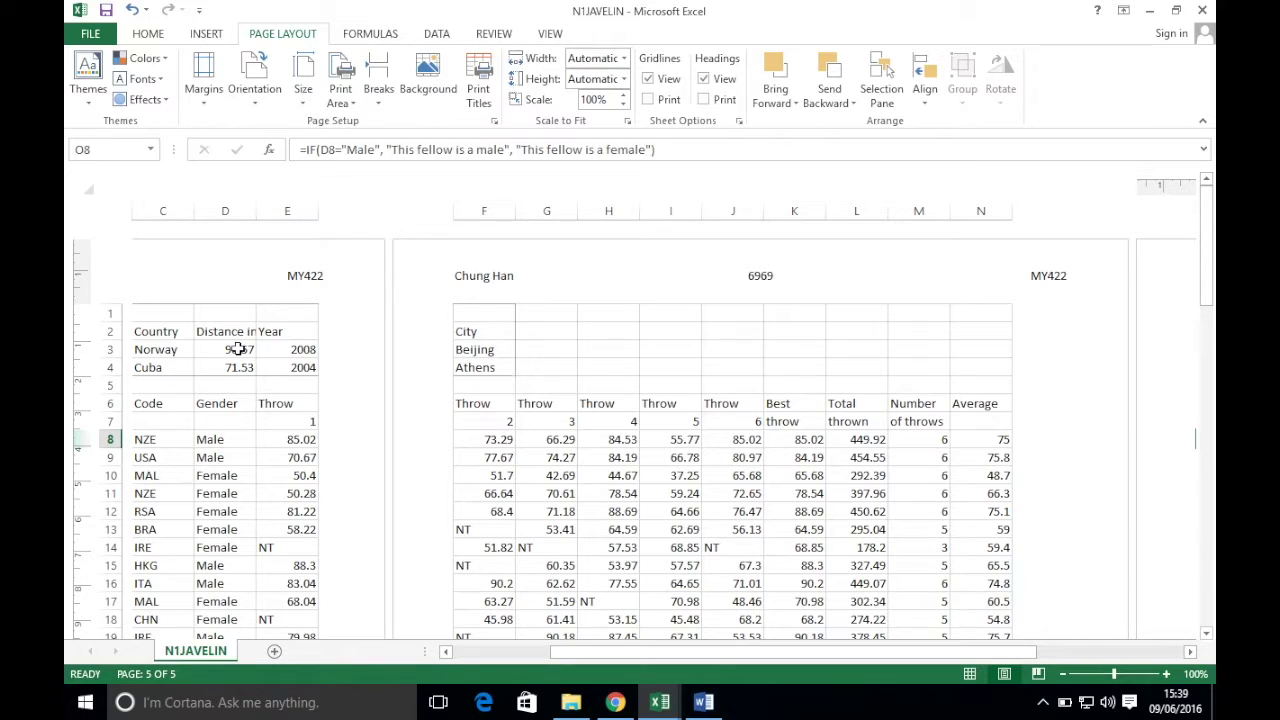
drag(855, 654, 586, 660)
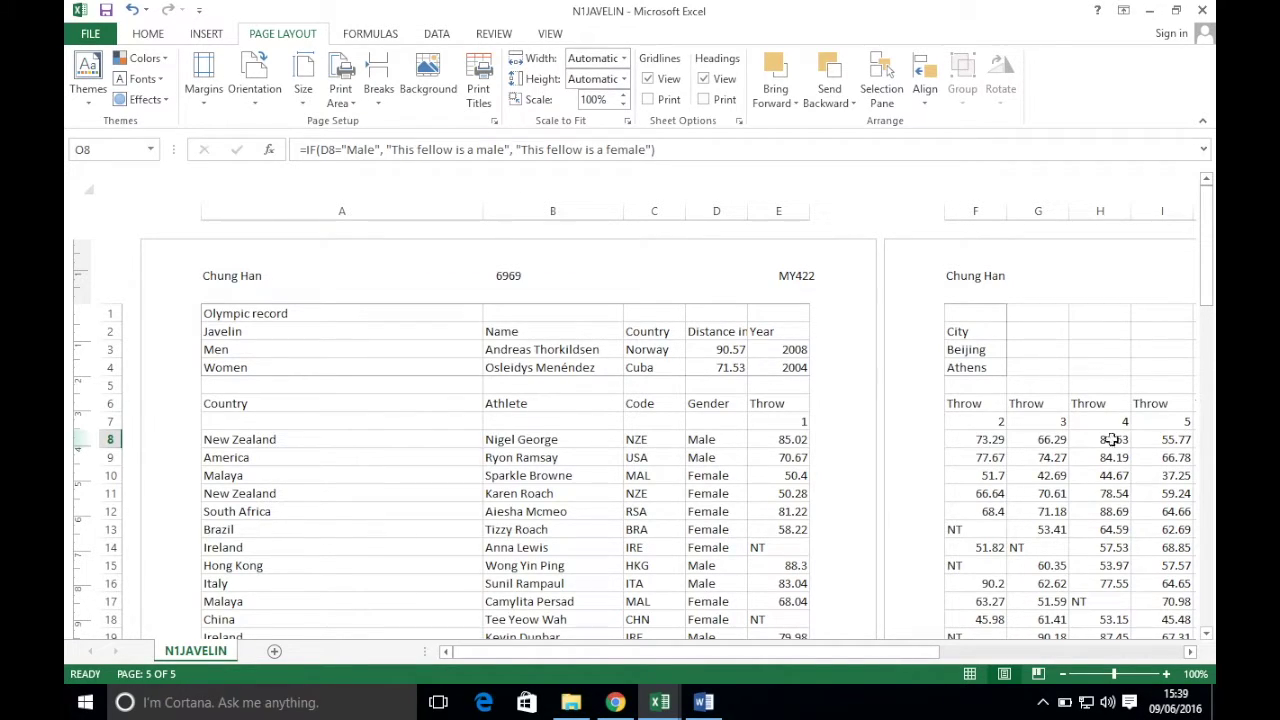
drag(783, 660, 863, 651)
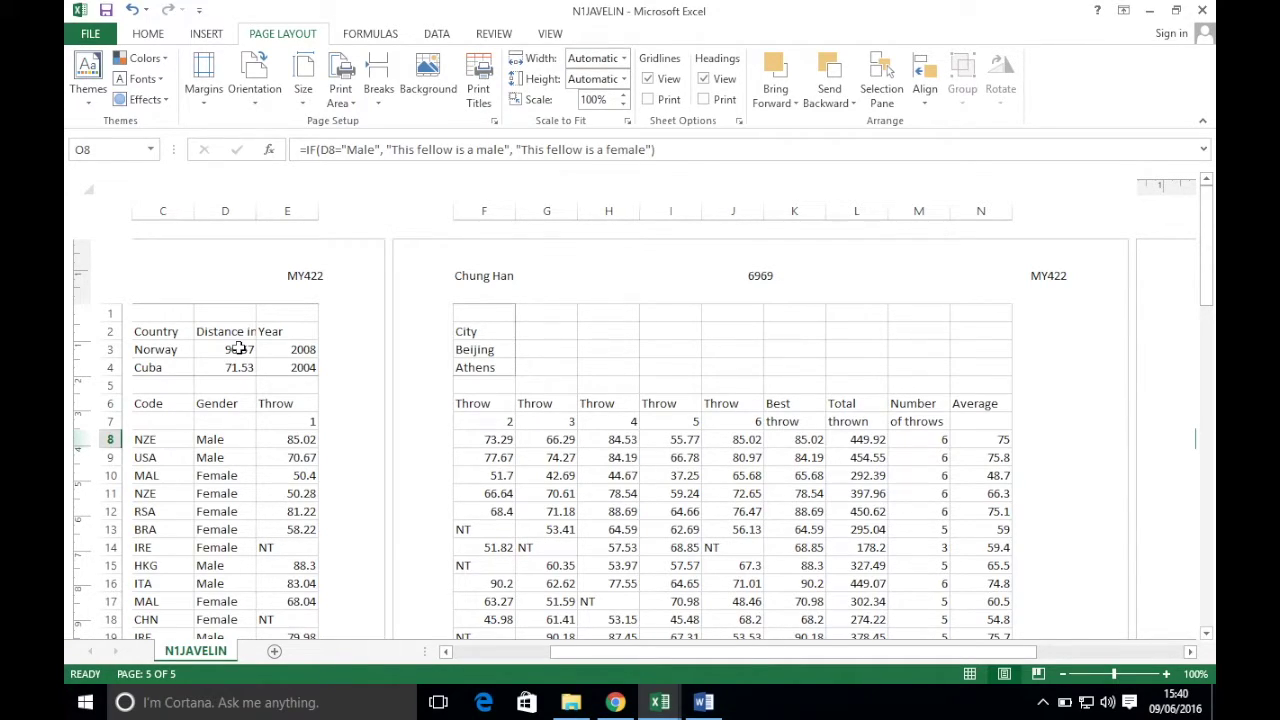
drag(389, 149, 509, 155)
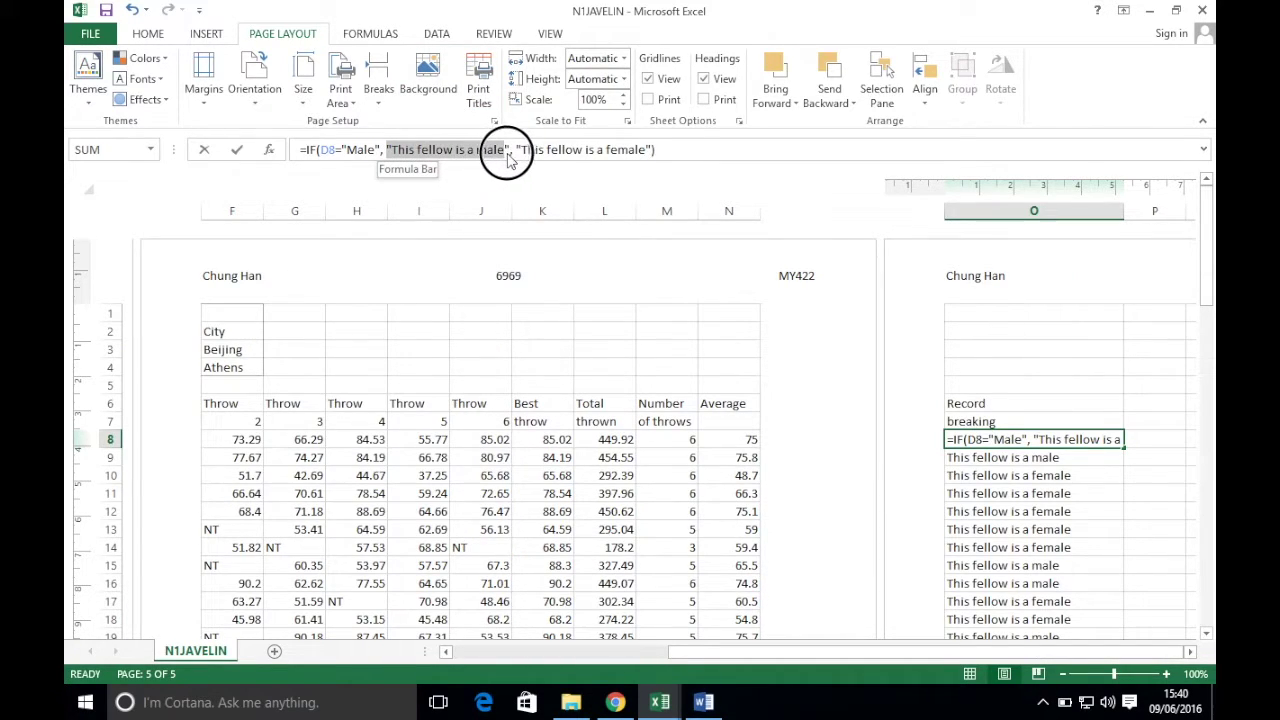
- Replace the male message in O8 with IF(K8>D3,"Yes","No")
text(IF()
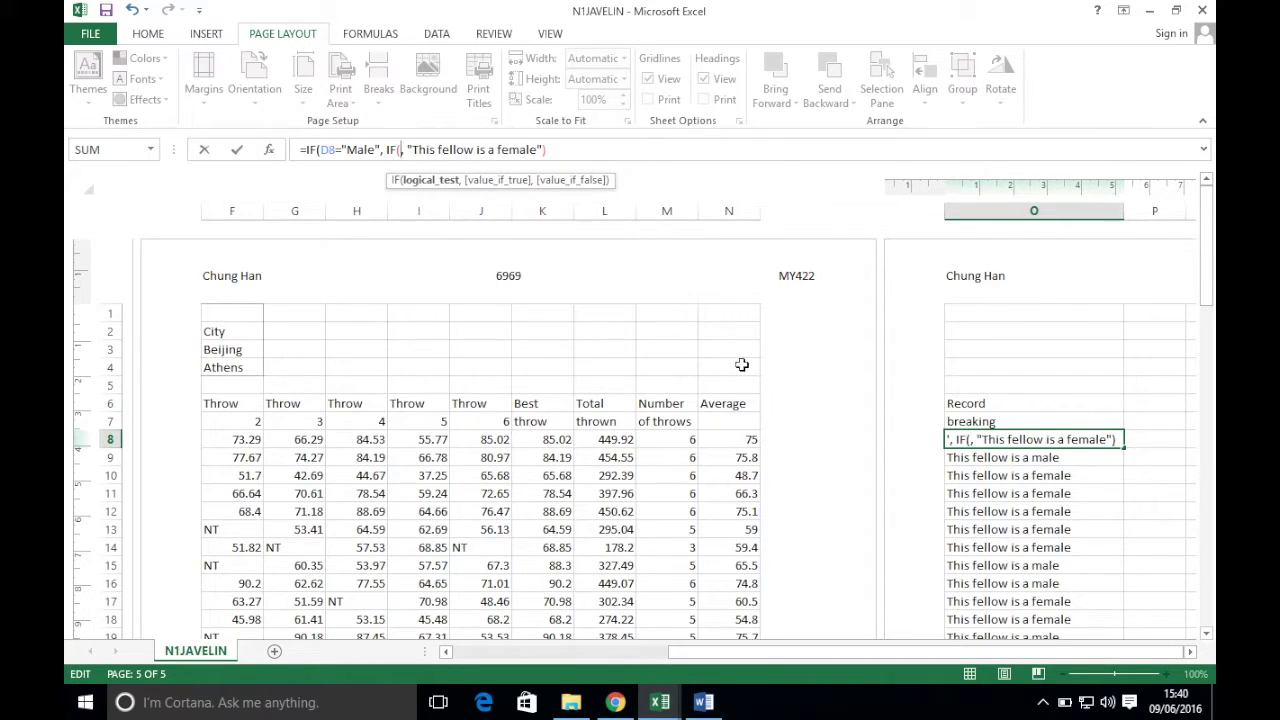
click(553, 440)
text(>)
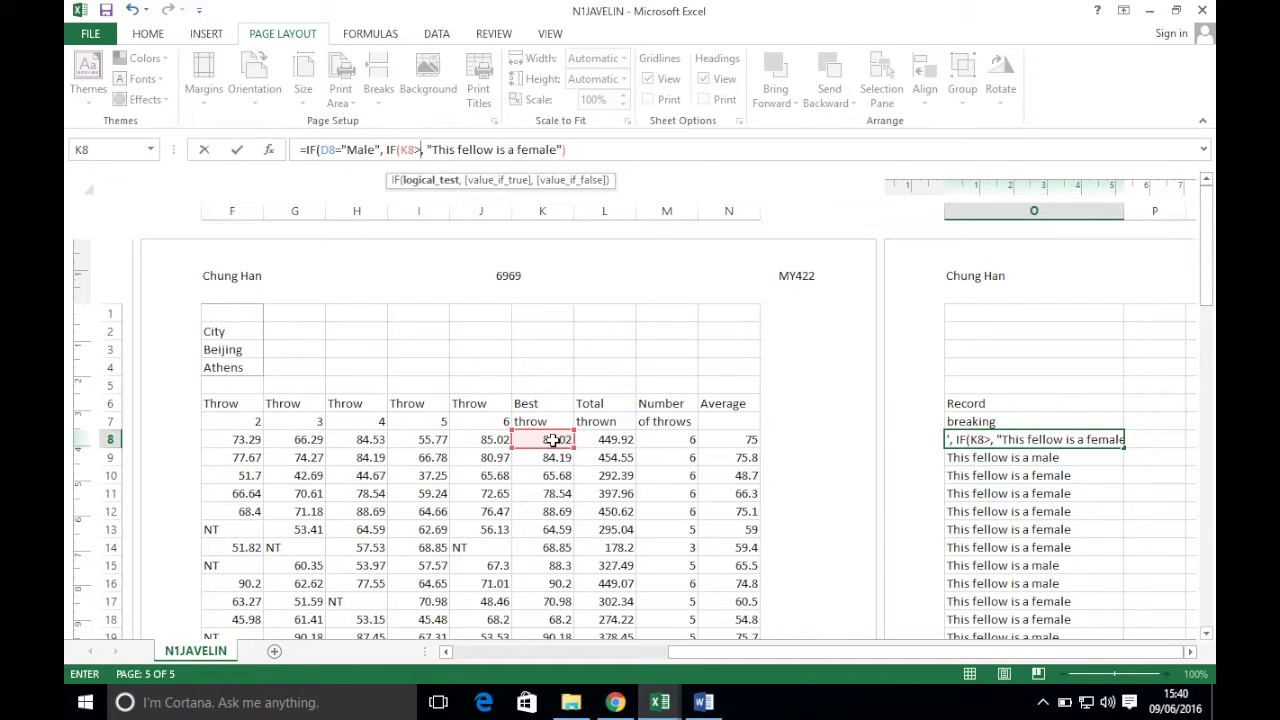
drag(845, 652, 630, 625)
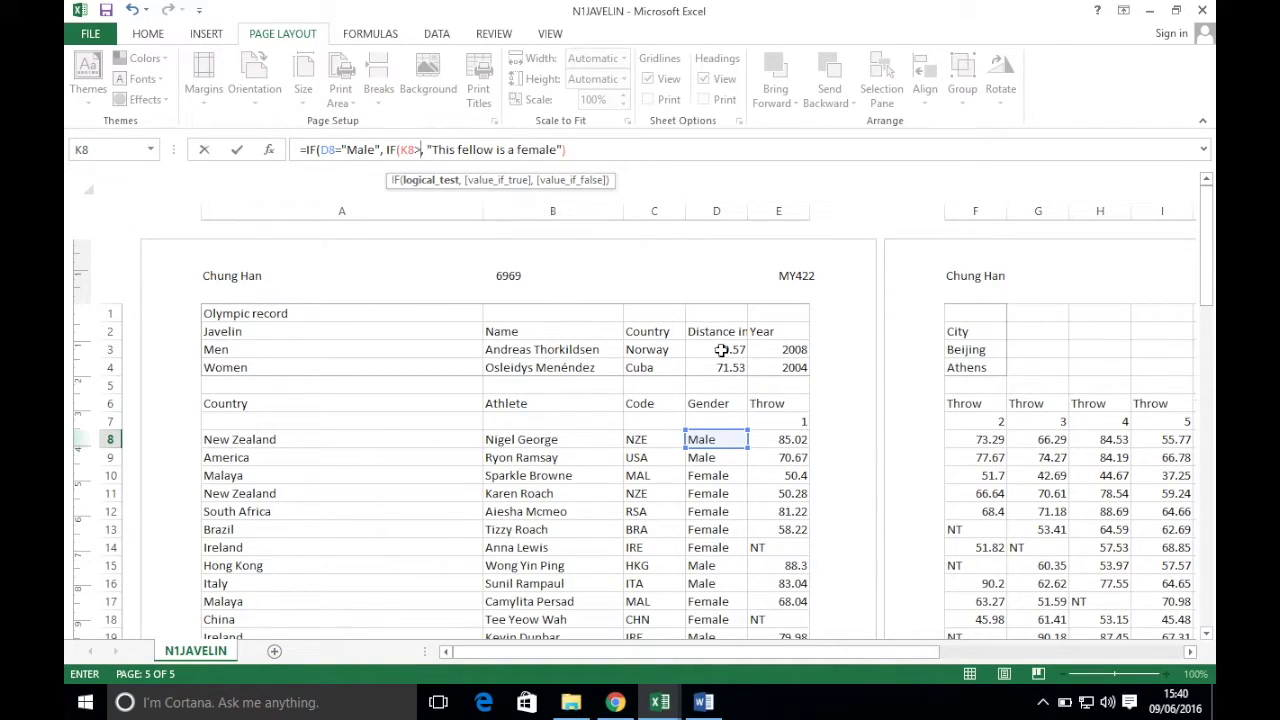
click(721, 349)
text(,)
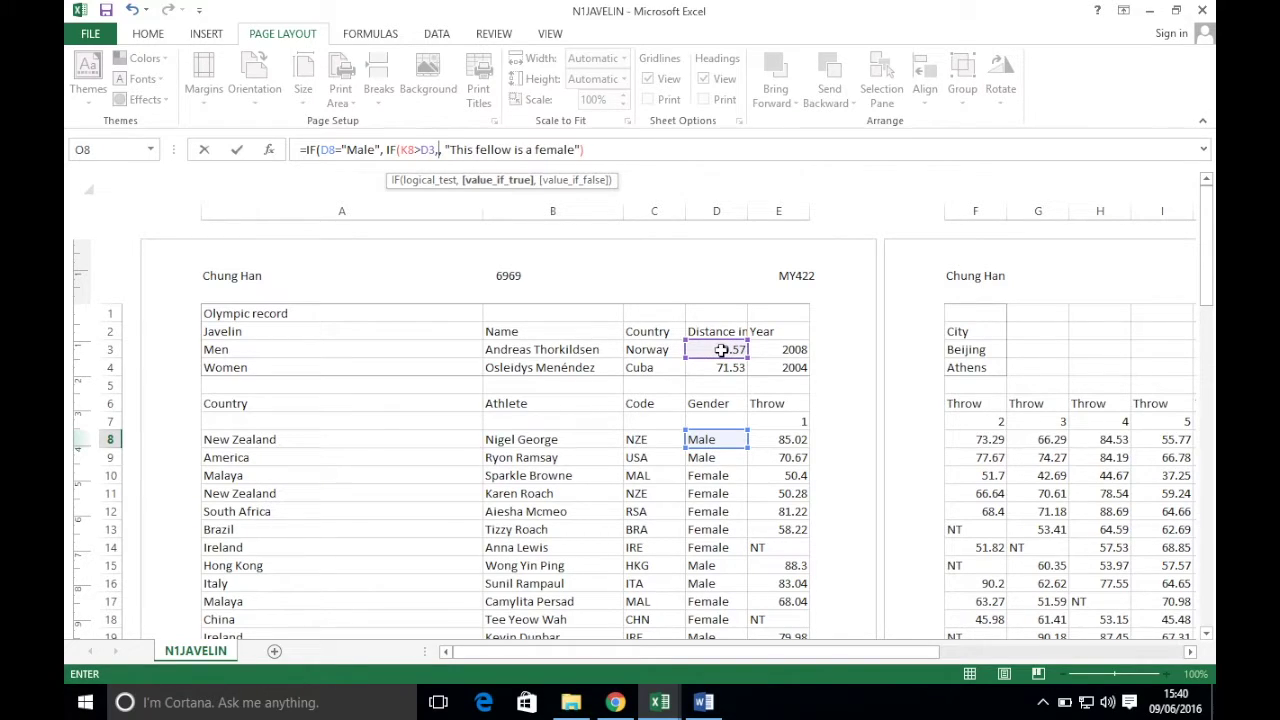
text("Yes")
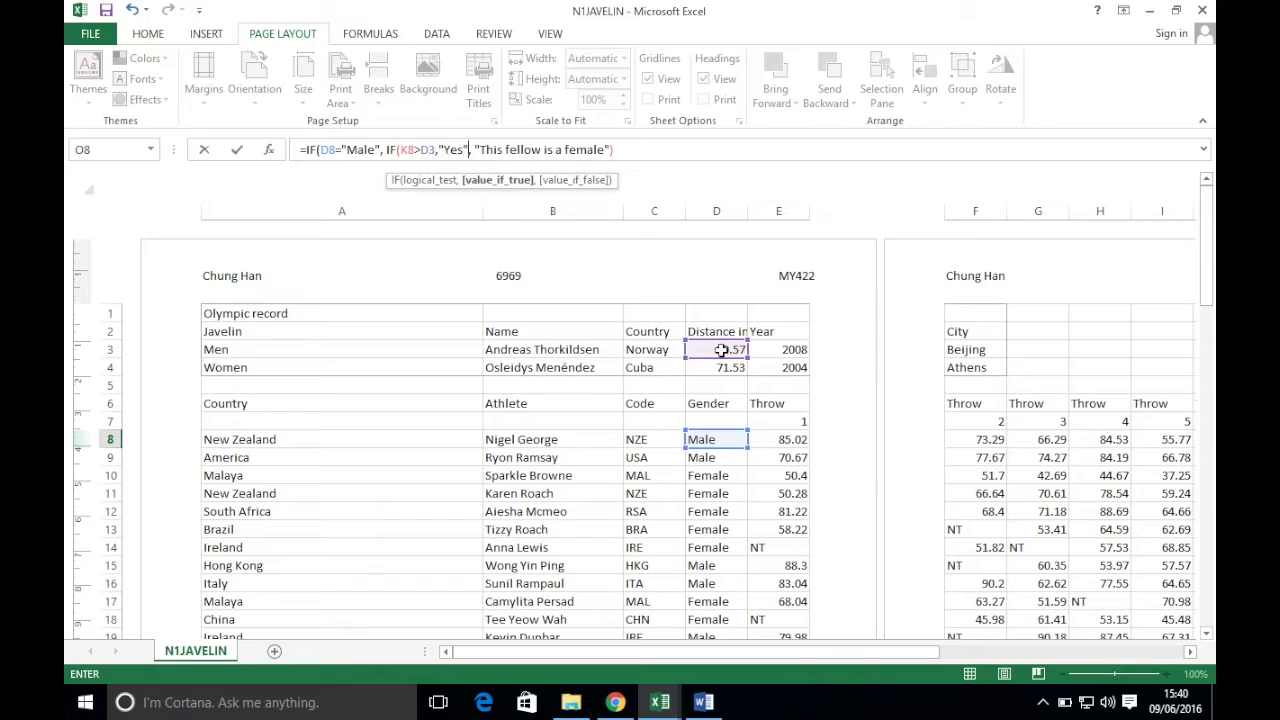
text(, "No"), ")
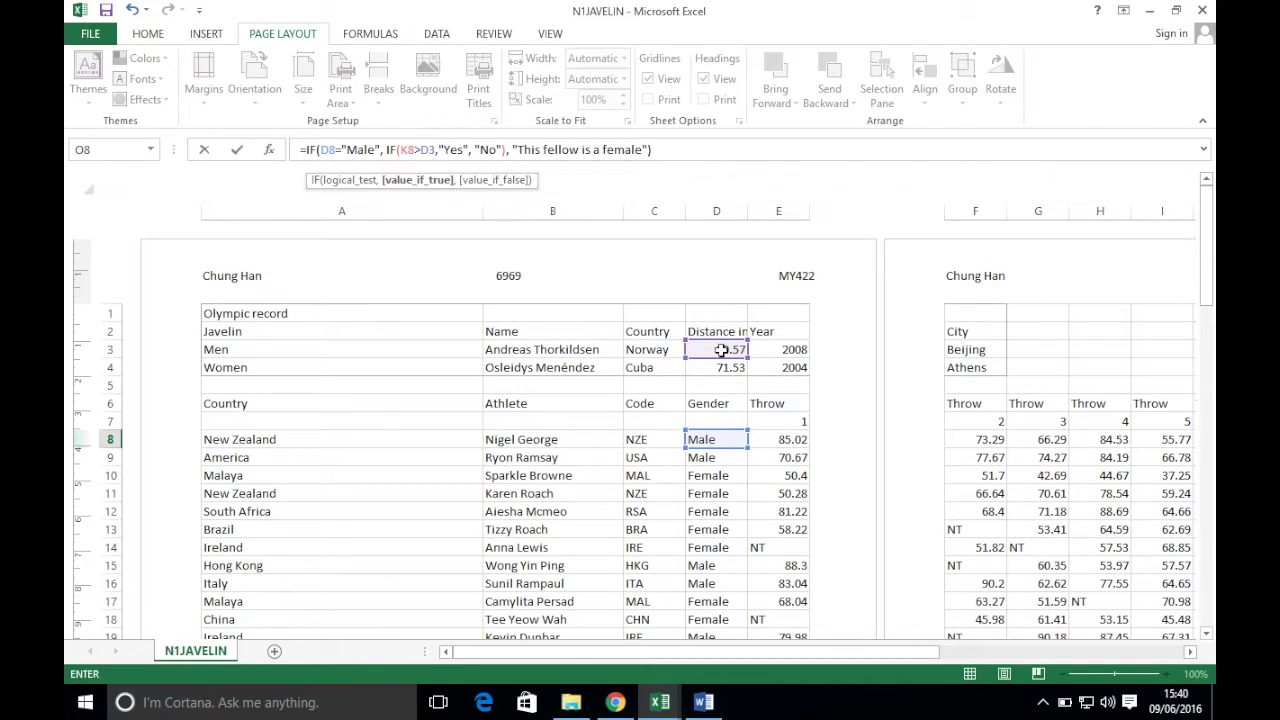
key(Return)
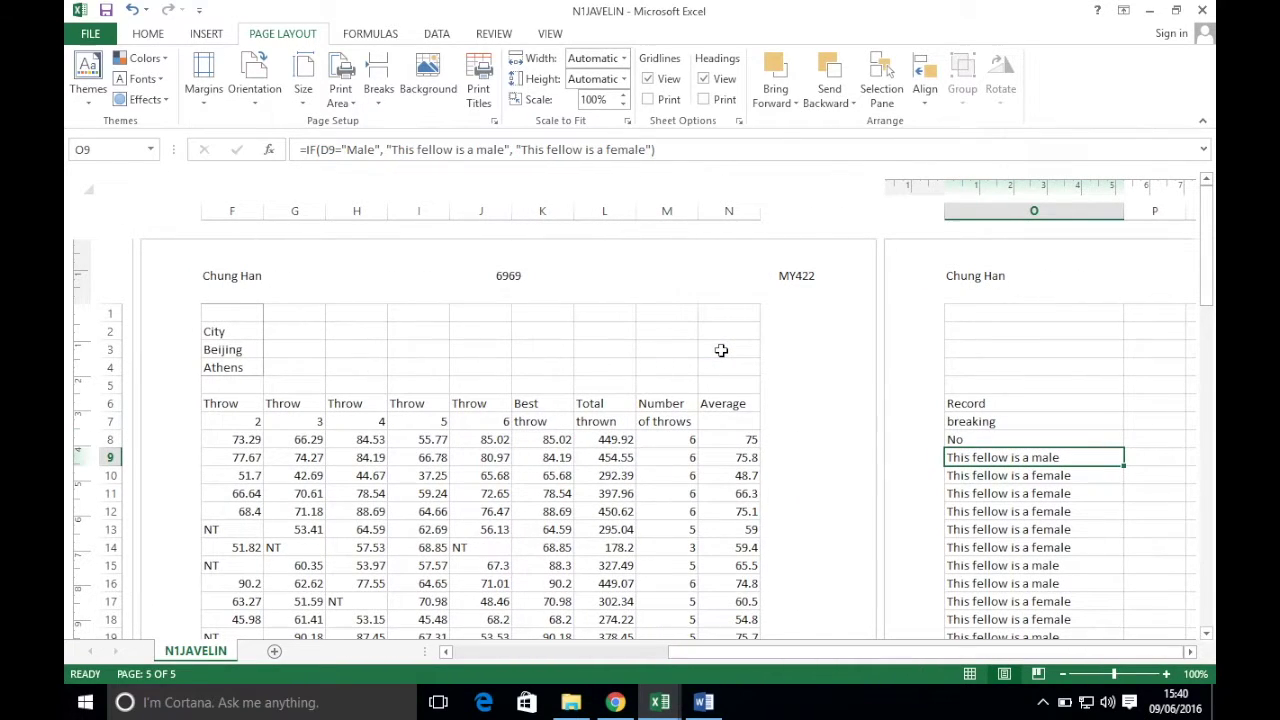
- Fill the nested IF formula from O8 down column O
click(1100, 438)
double_click(1122, 447)
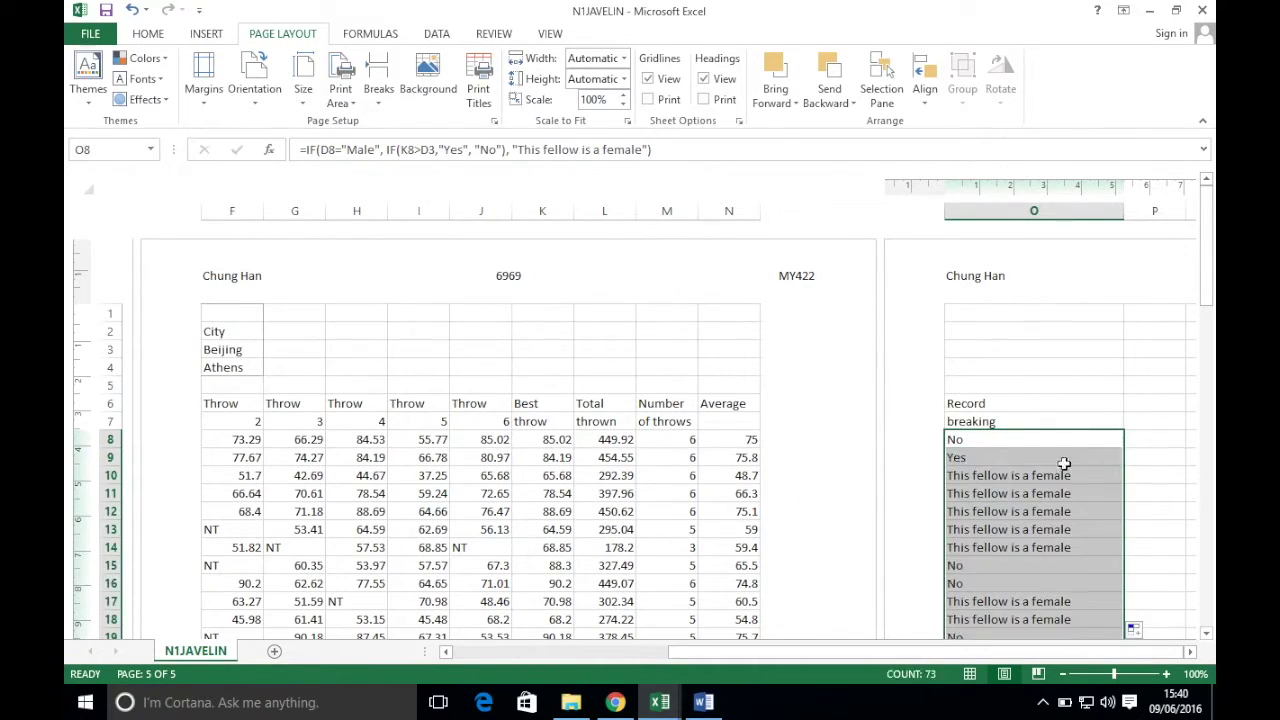
scroll(1065, 480, down, 4)
scroll(1076, 487, up, 3)
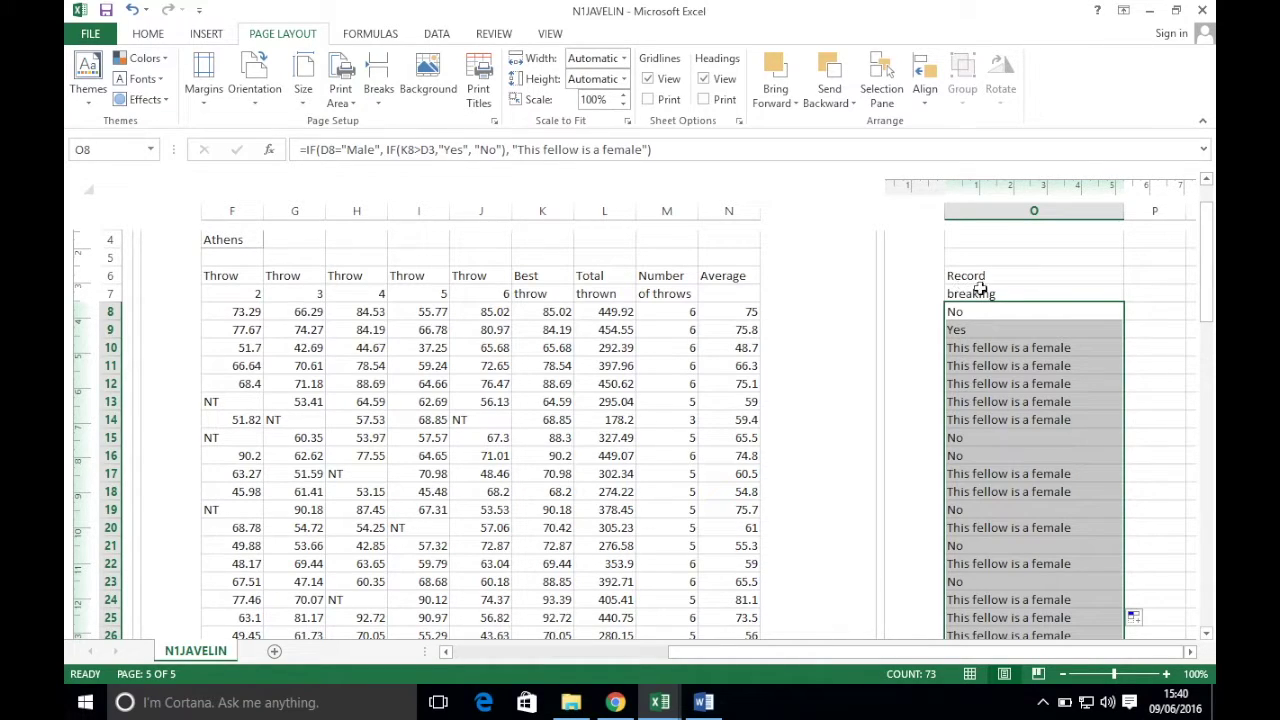
- Replace the female message in O8 with IF(K8>D4,"Yes","No") to finish the nested IF
click(968, 312)
drag(514, 150, 650, 150)
text(IF()
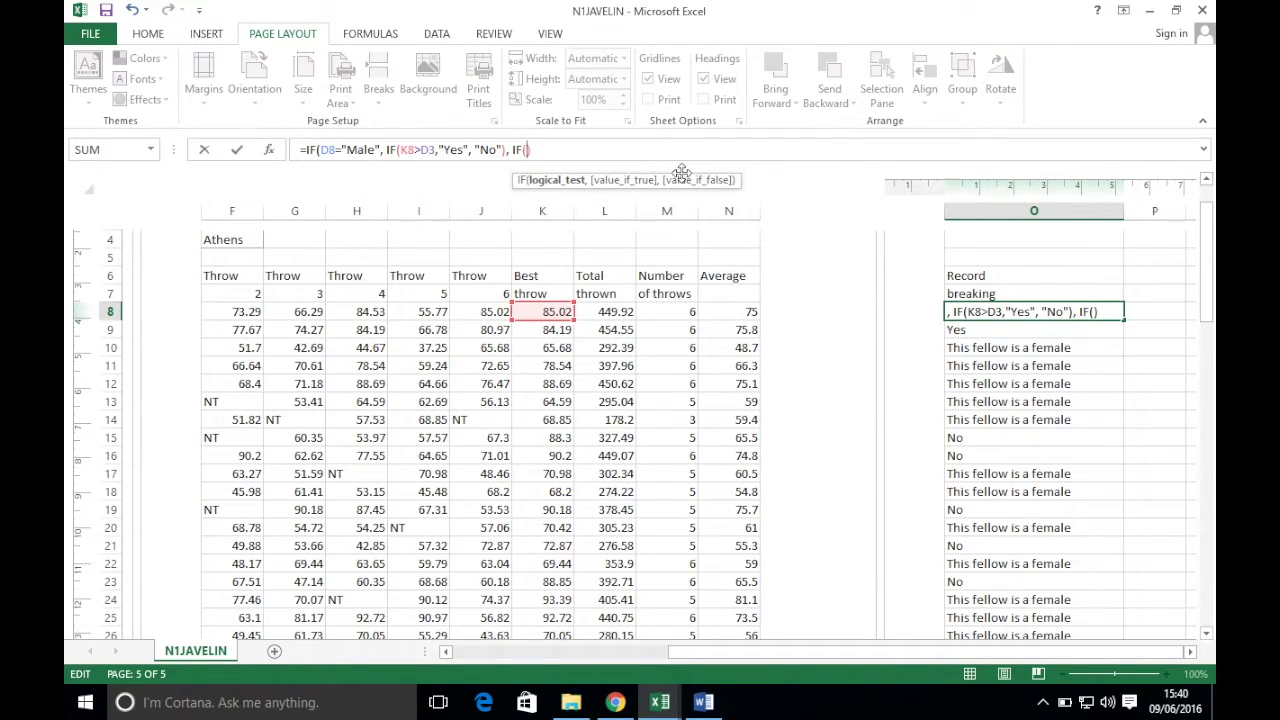
click(553, 313)
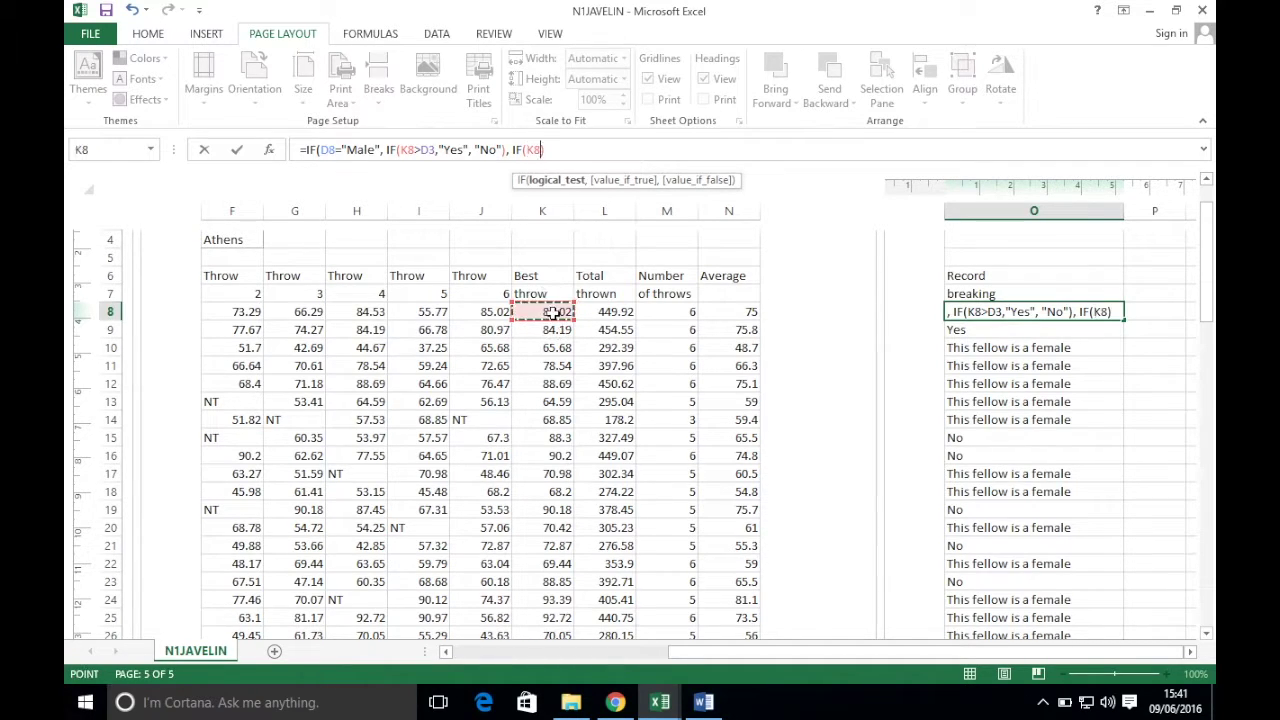
text(>)
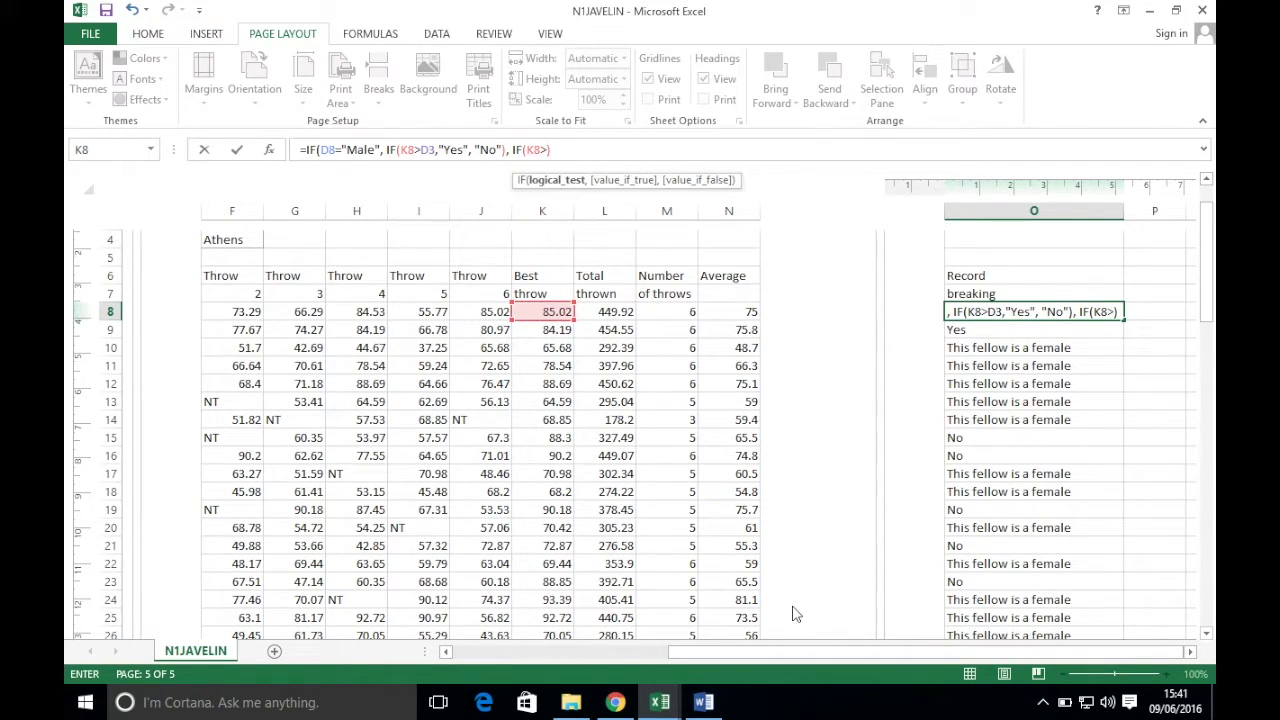
drag(797, 651, 551, 651)
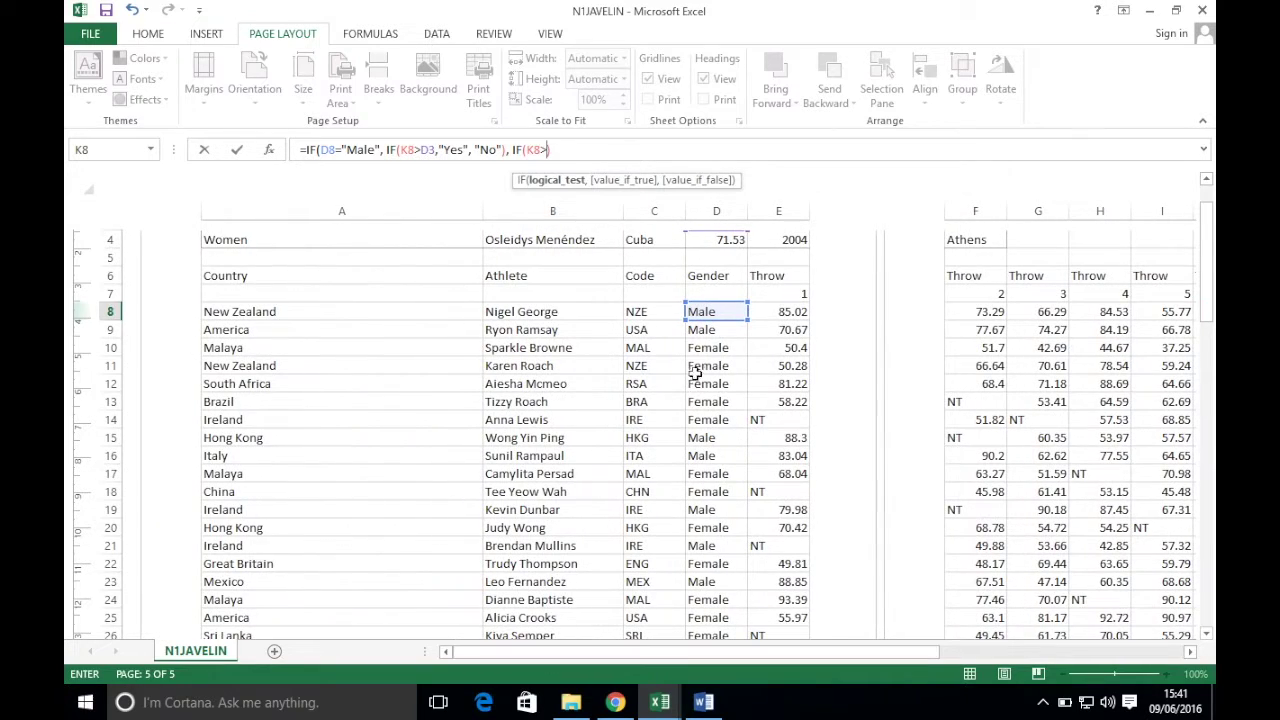
scroll(695, 372, down, 2)
scroll(705, 371, up, 4)
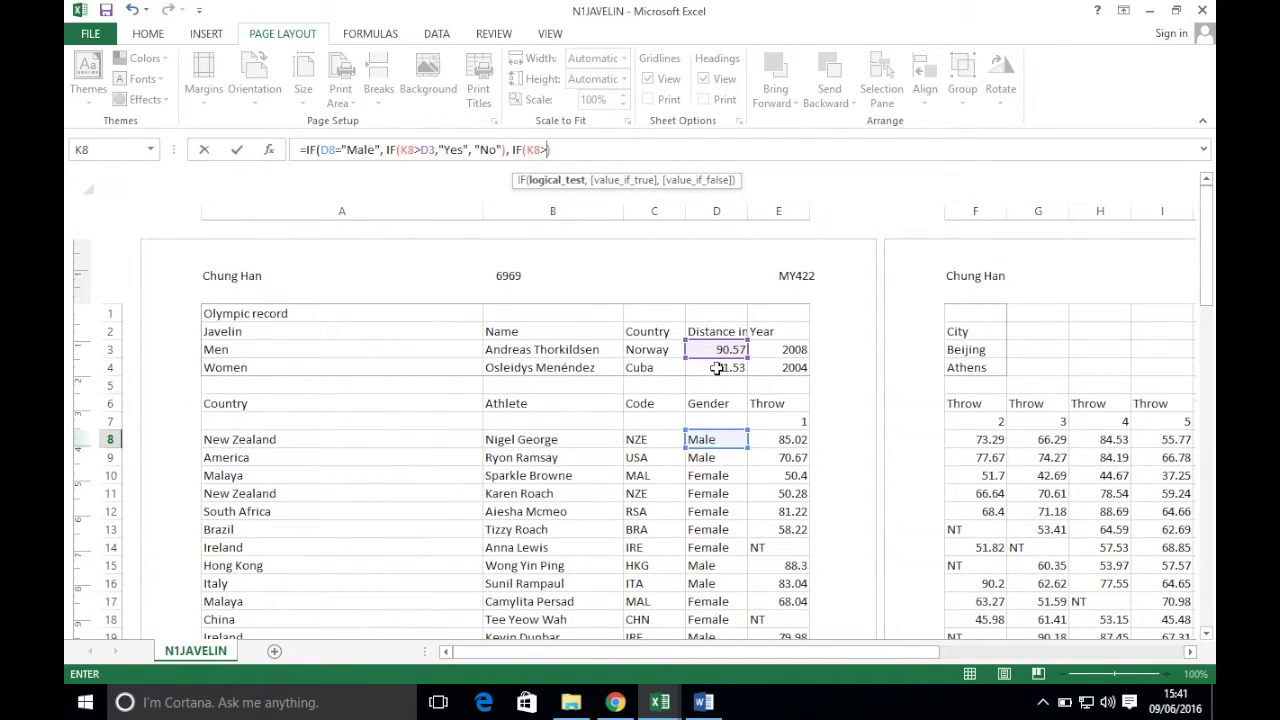
click(716, 368)
text(, )
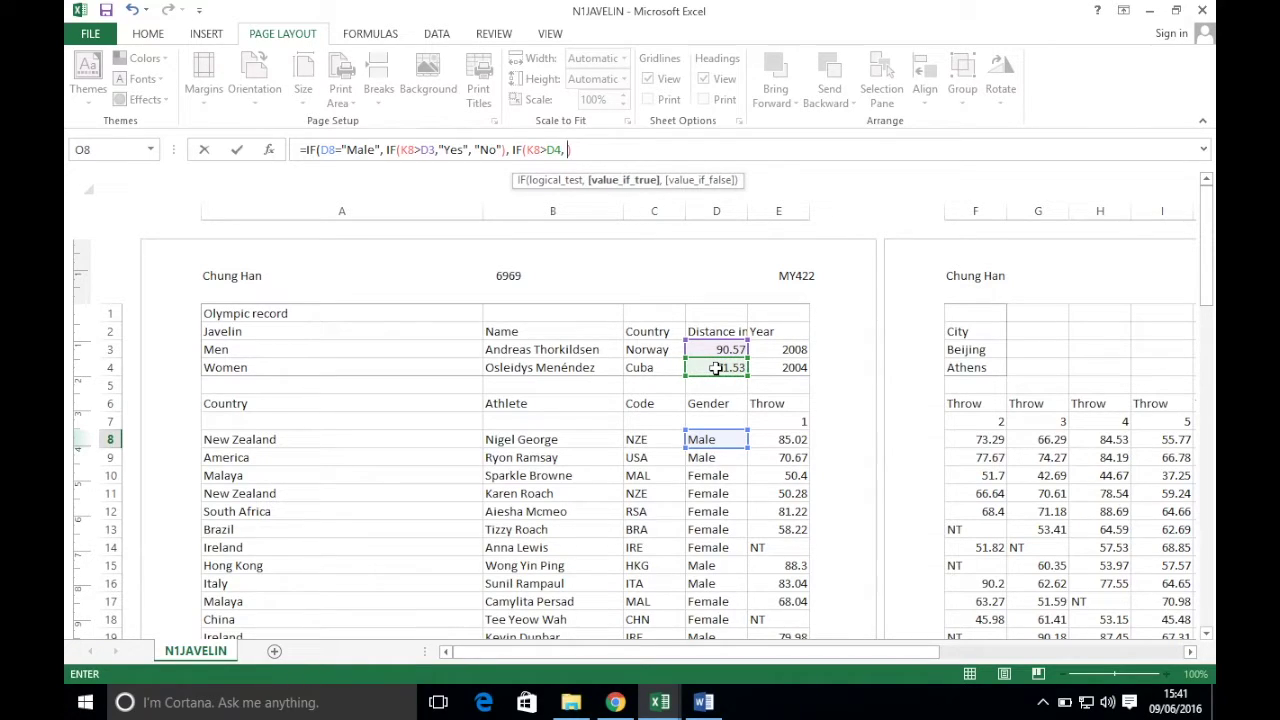
text("Yes", "No")
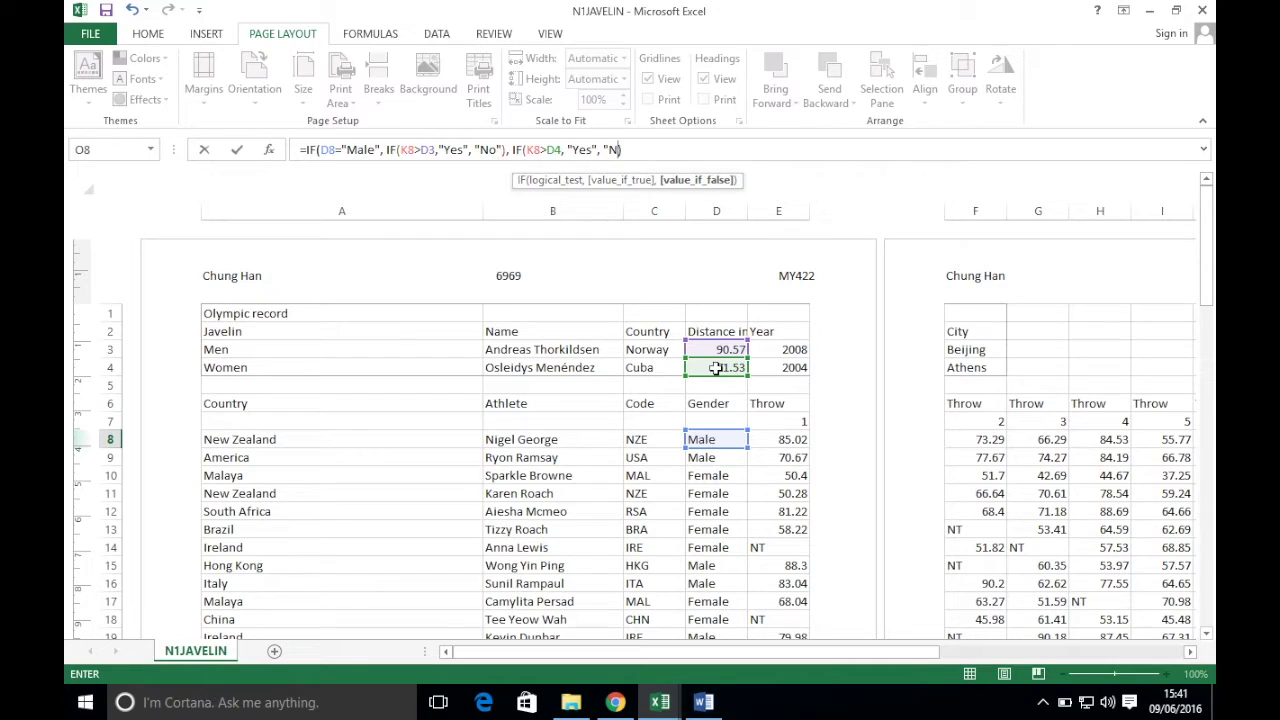
text())
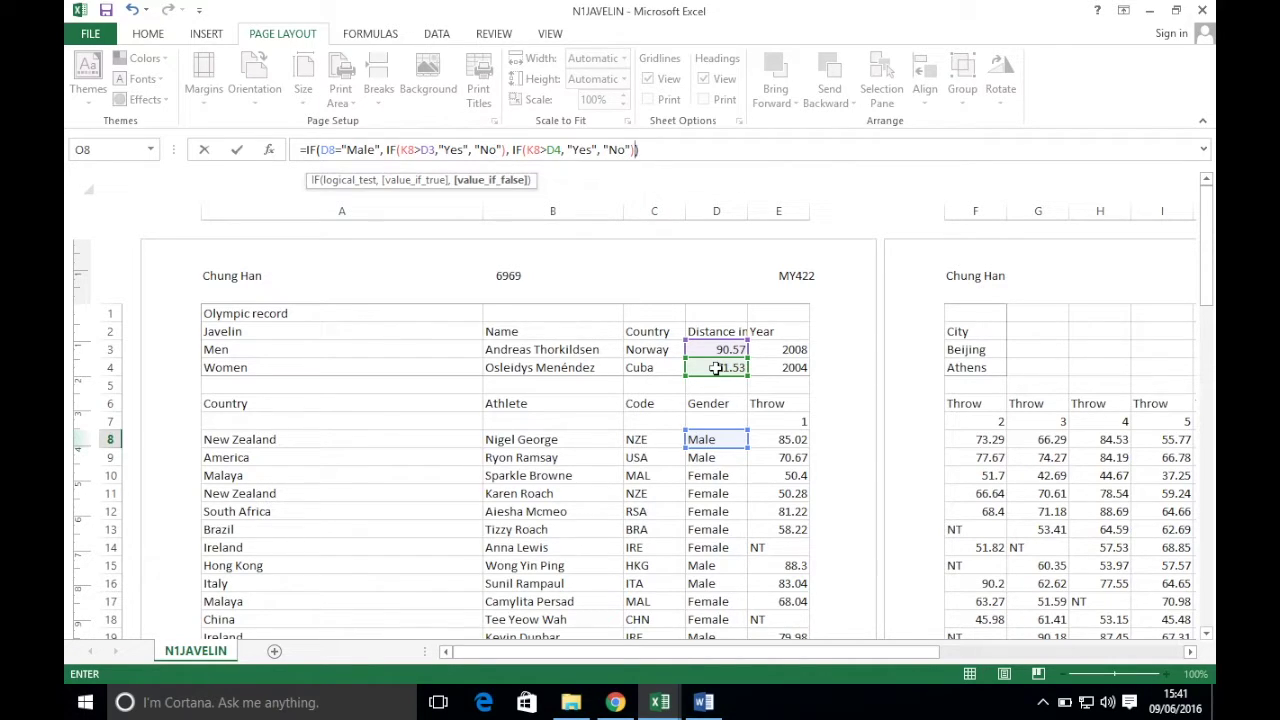
key(Return)
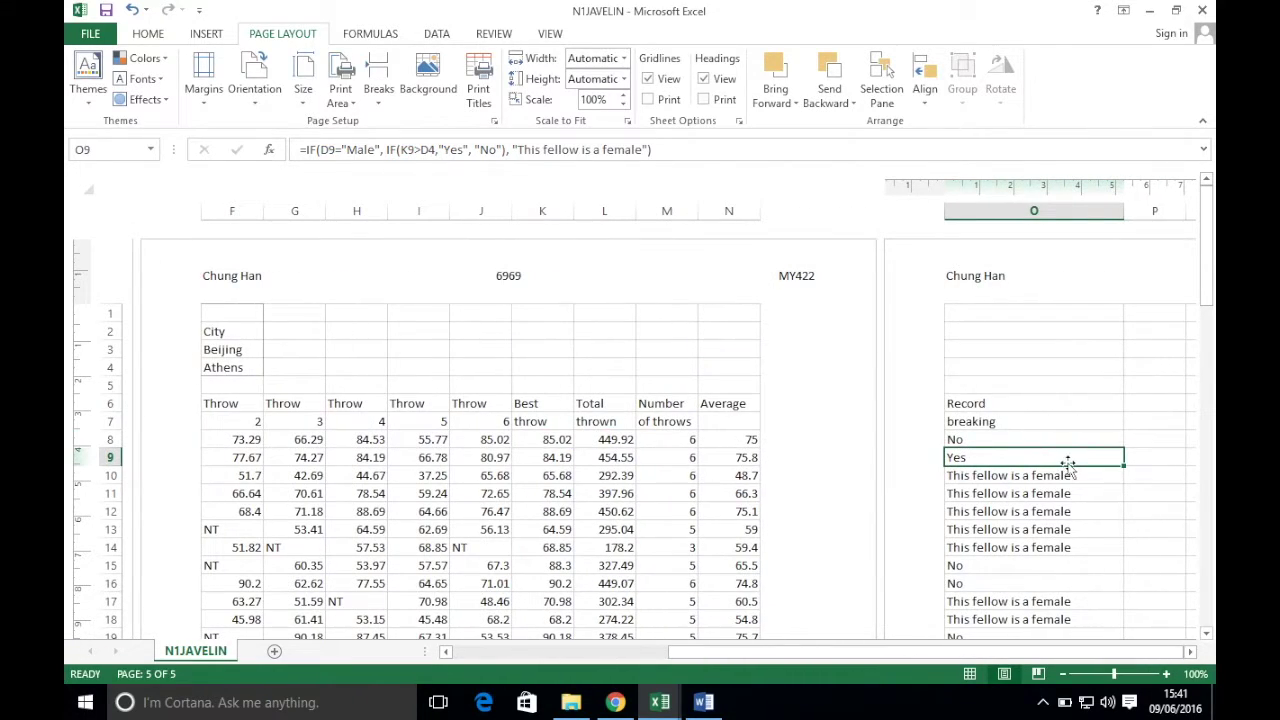
- Copy the completed O8 formula down column O for every athlete
click(1107, 443)
double_click(1126, 449)
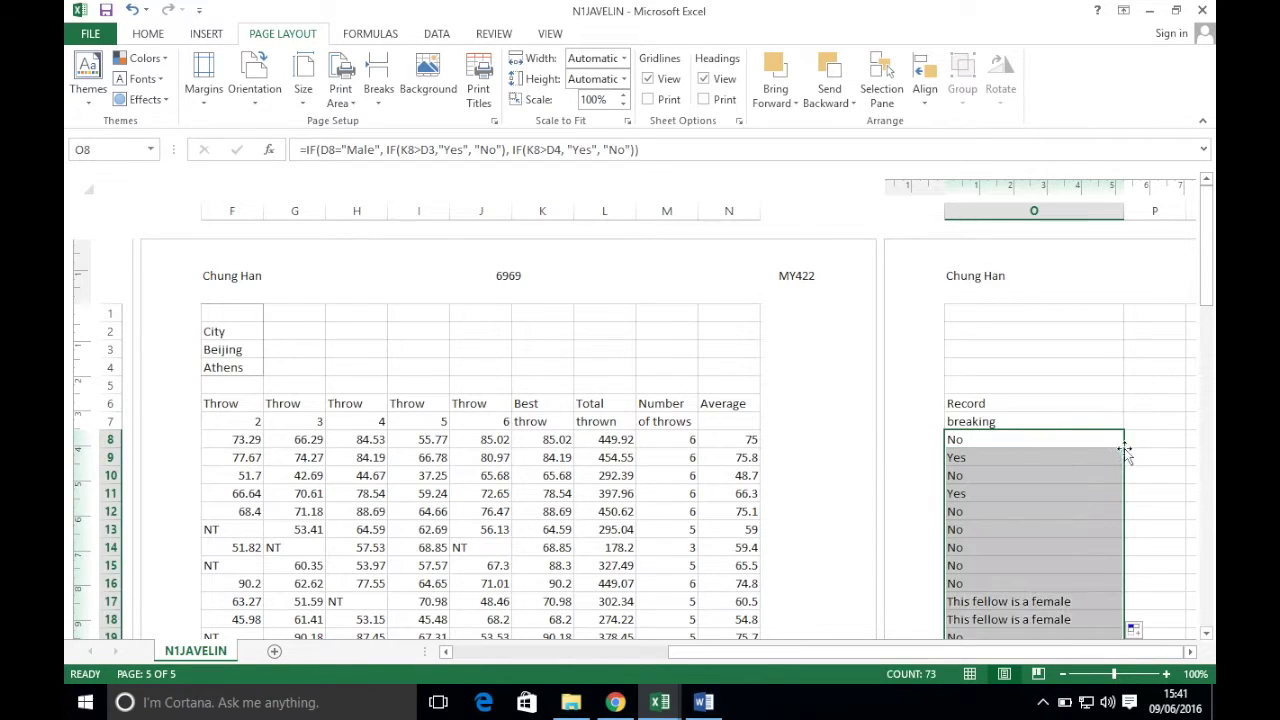
scroll(1040, 516, down, 10)
scroll(1040, 516, down, 3)
scroll(1044, 513, up, 20)
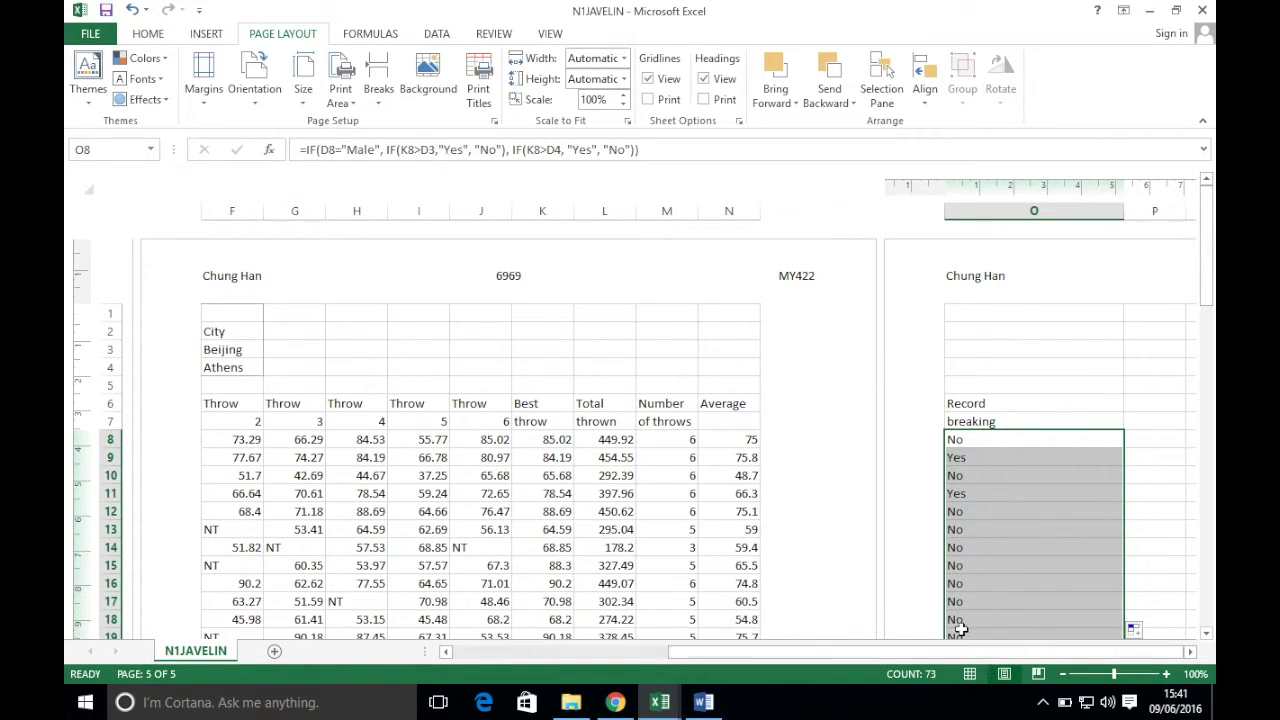
- Set the page orientation to Landscape
click(770, 655)
drag(770, 655, 541, 652)
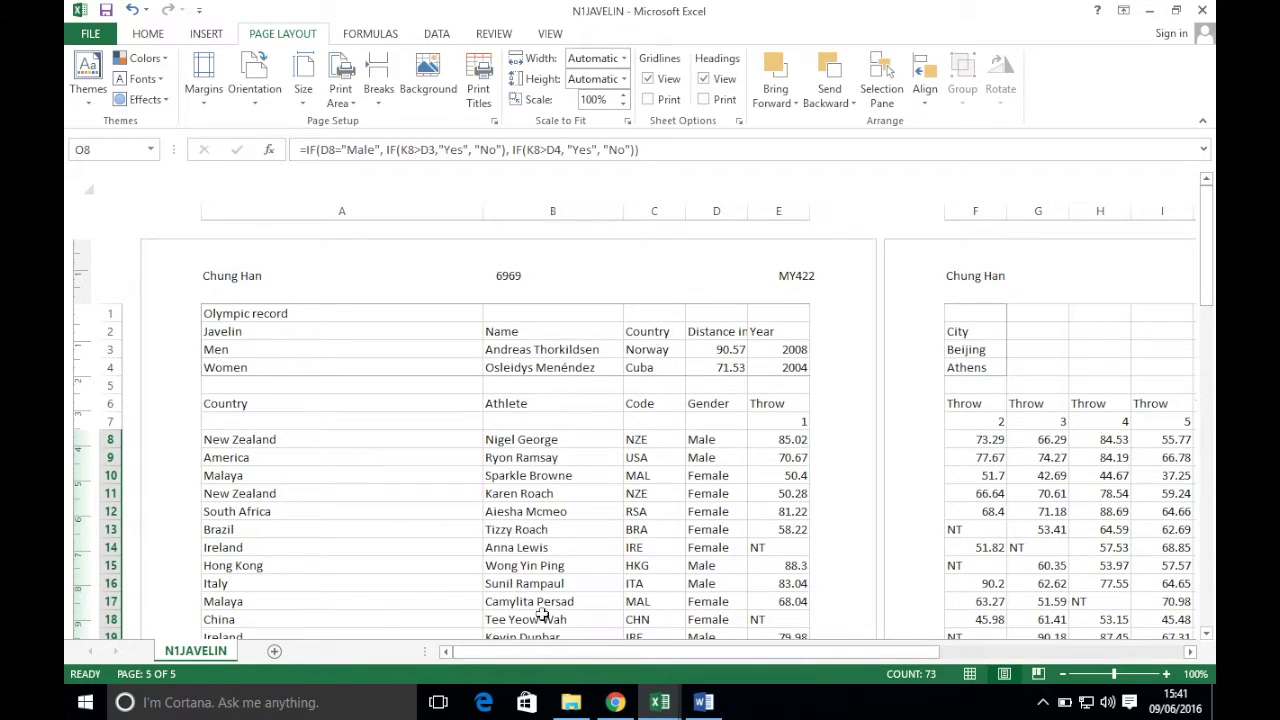
click(258, 99)
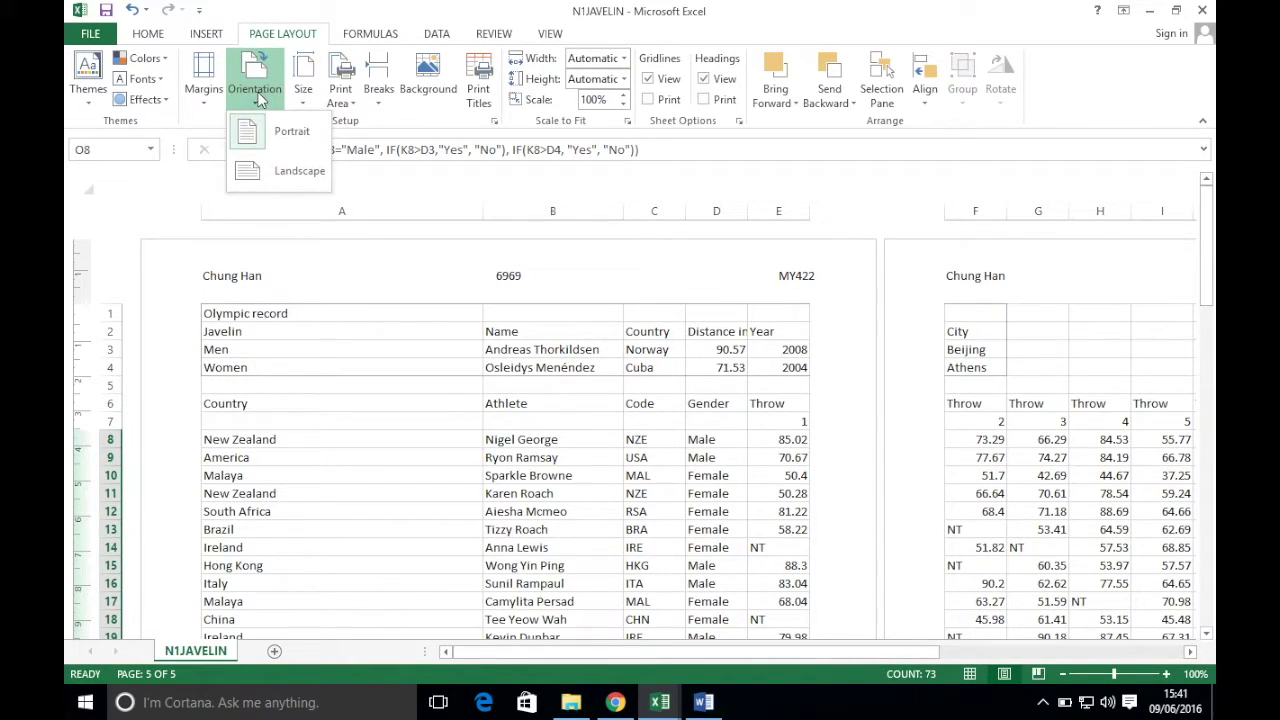
click(263, 173)
- Narrow column A so columns A to K fit on one page
drag(748, 652, 837, 657)
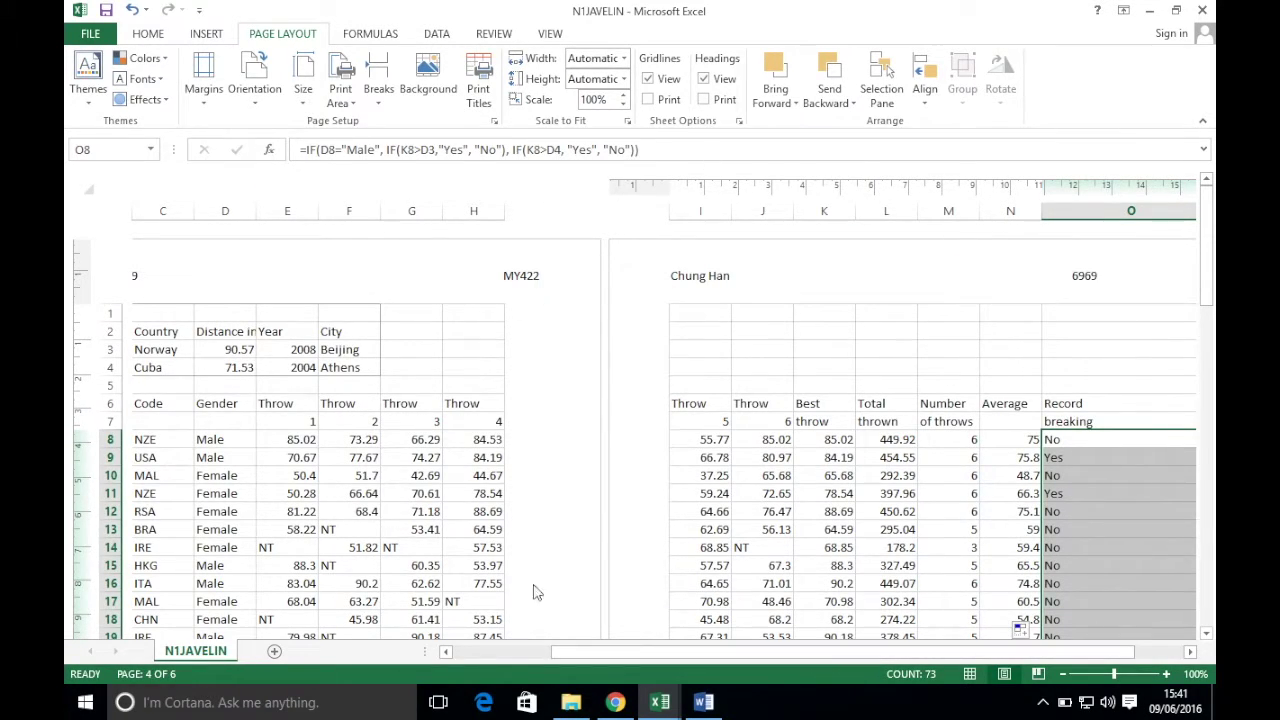
drag(728, 655, 543, 651)
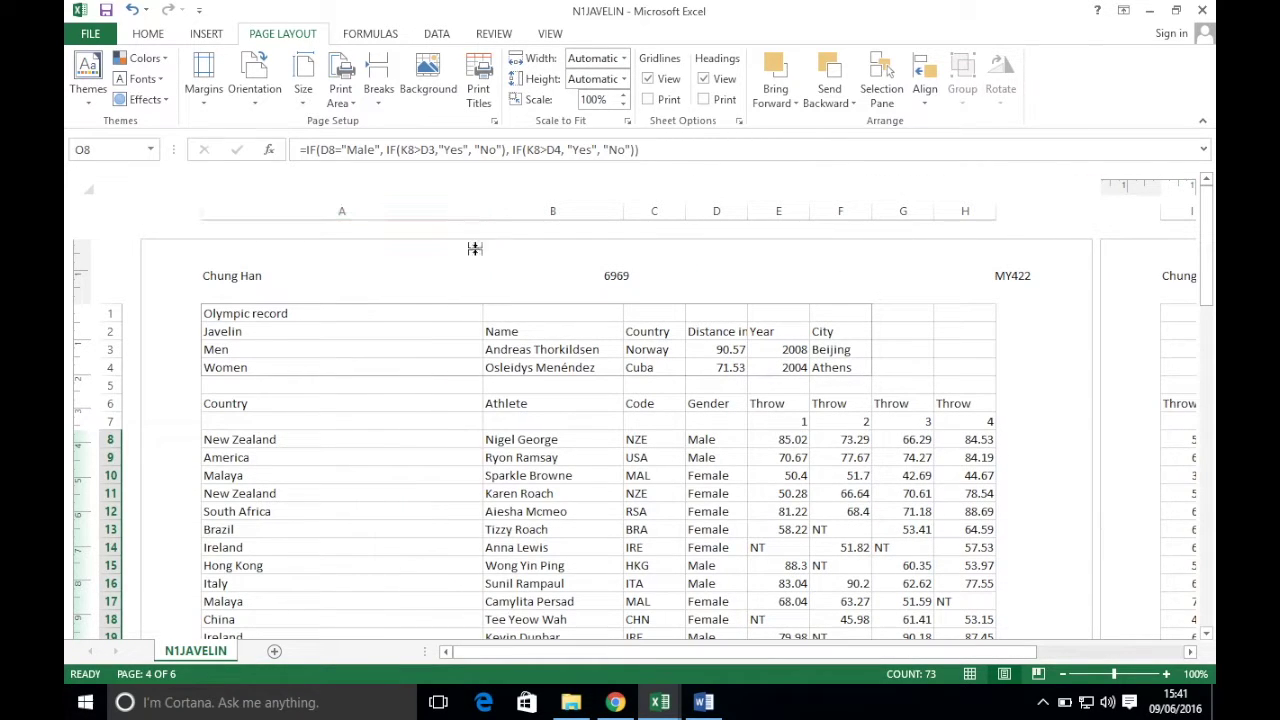
drag(484, 214, 313, 214)
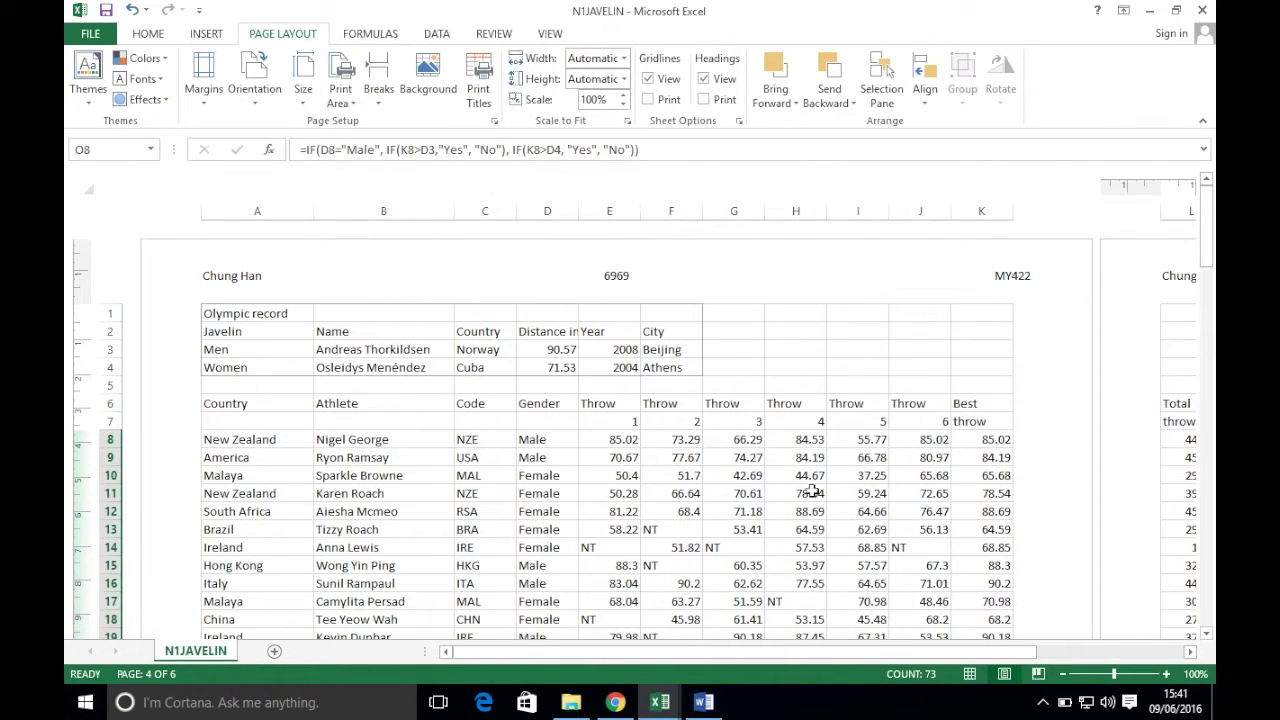
drag(748, 654, 843, 654)
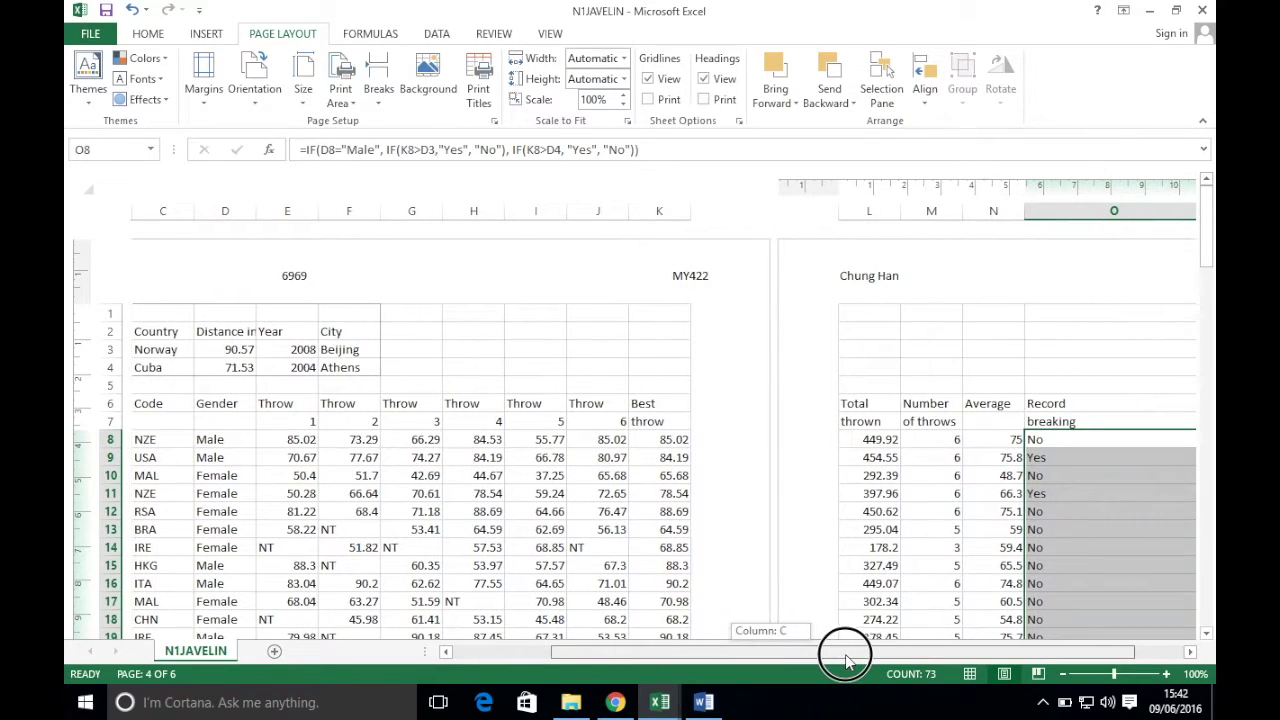
double_click(1056, 440)
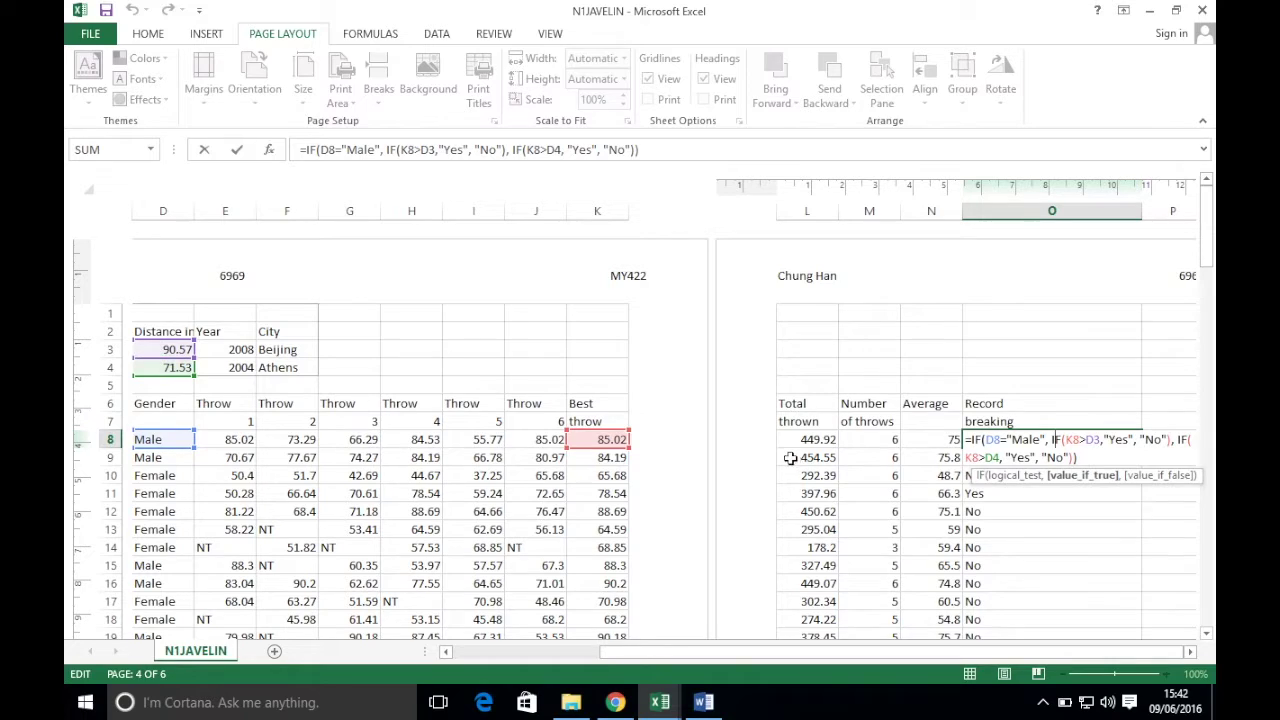
key(ctrl+Return)
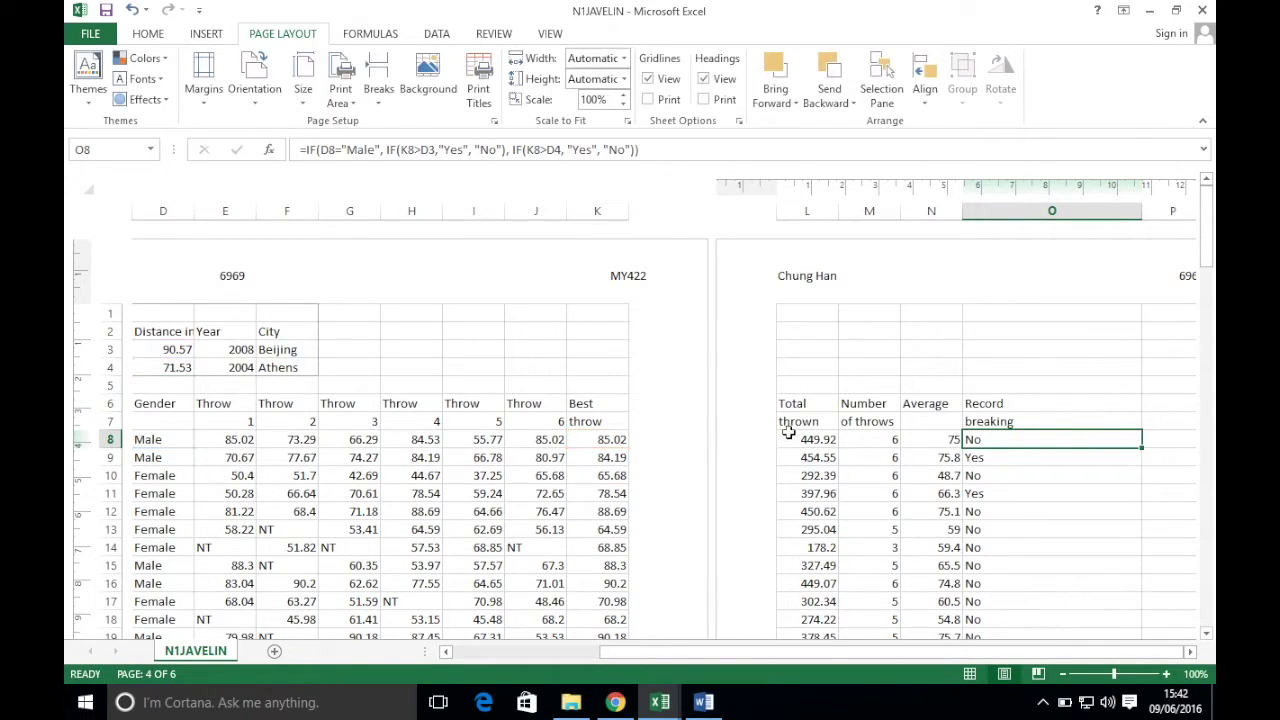
click(1020, 462)
double_click(1020, 462)
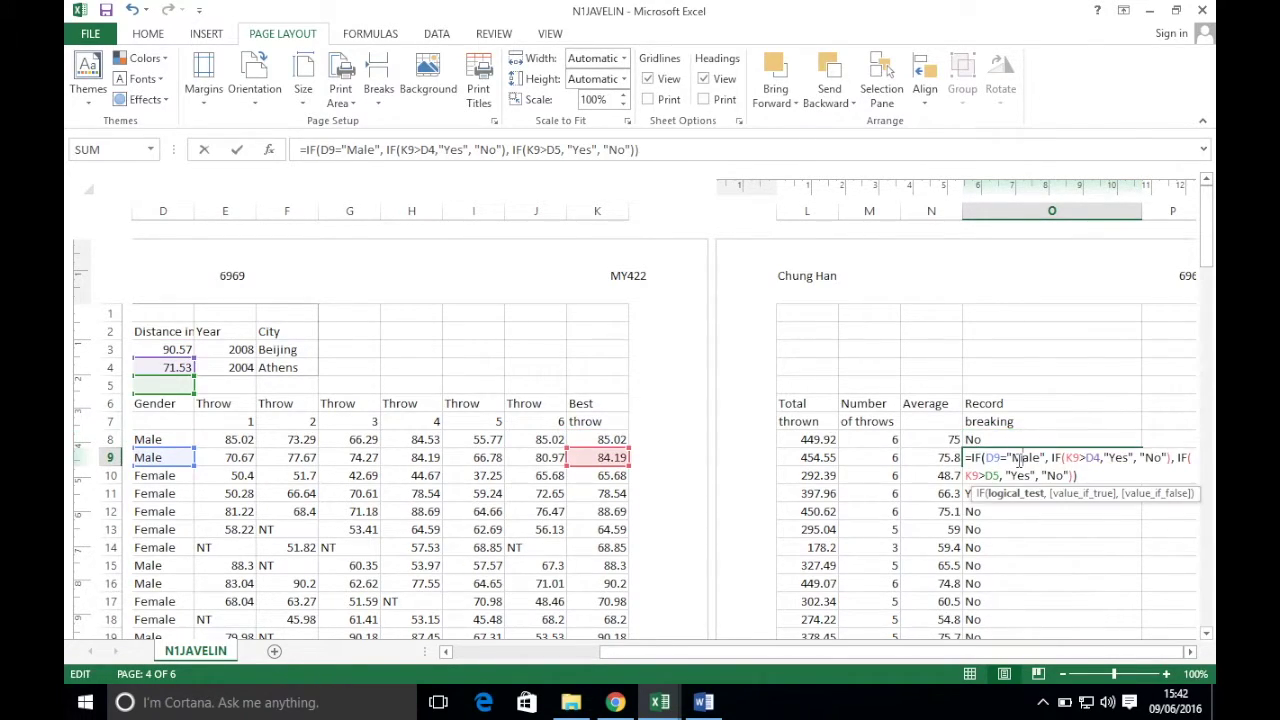
click(190, 380)
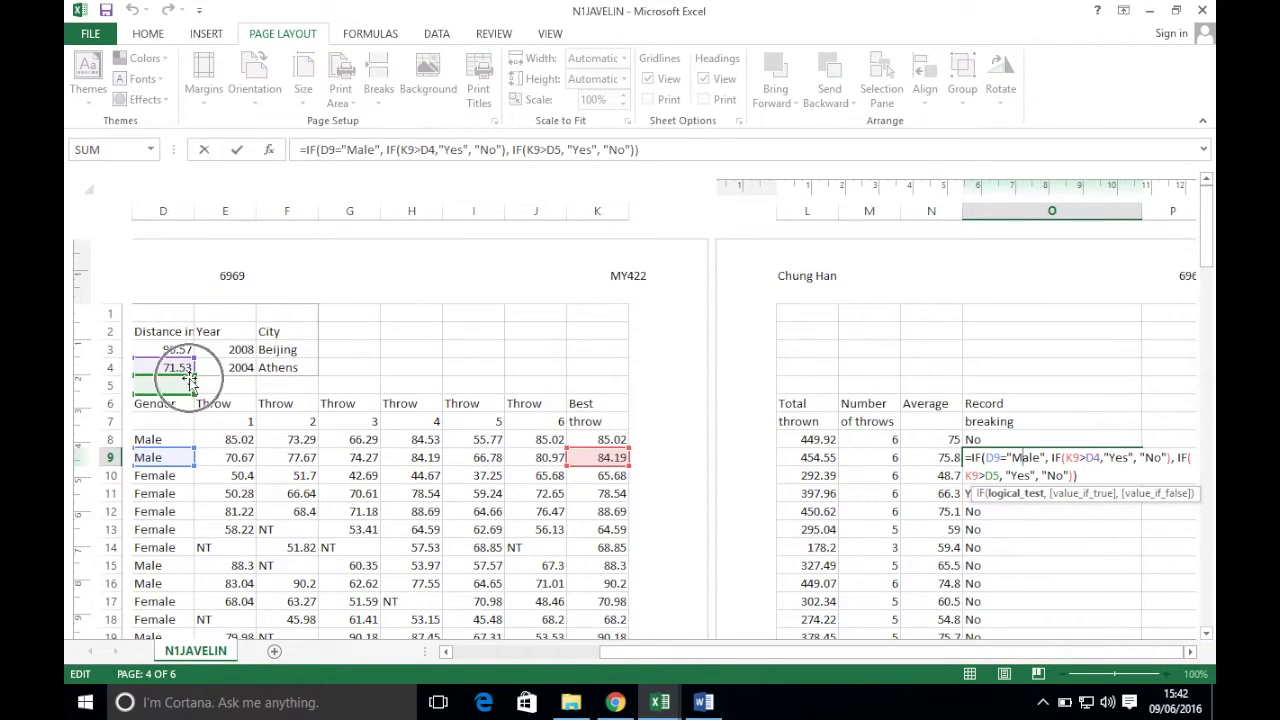
key(ctrl+Return)
double_click(990, 477)
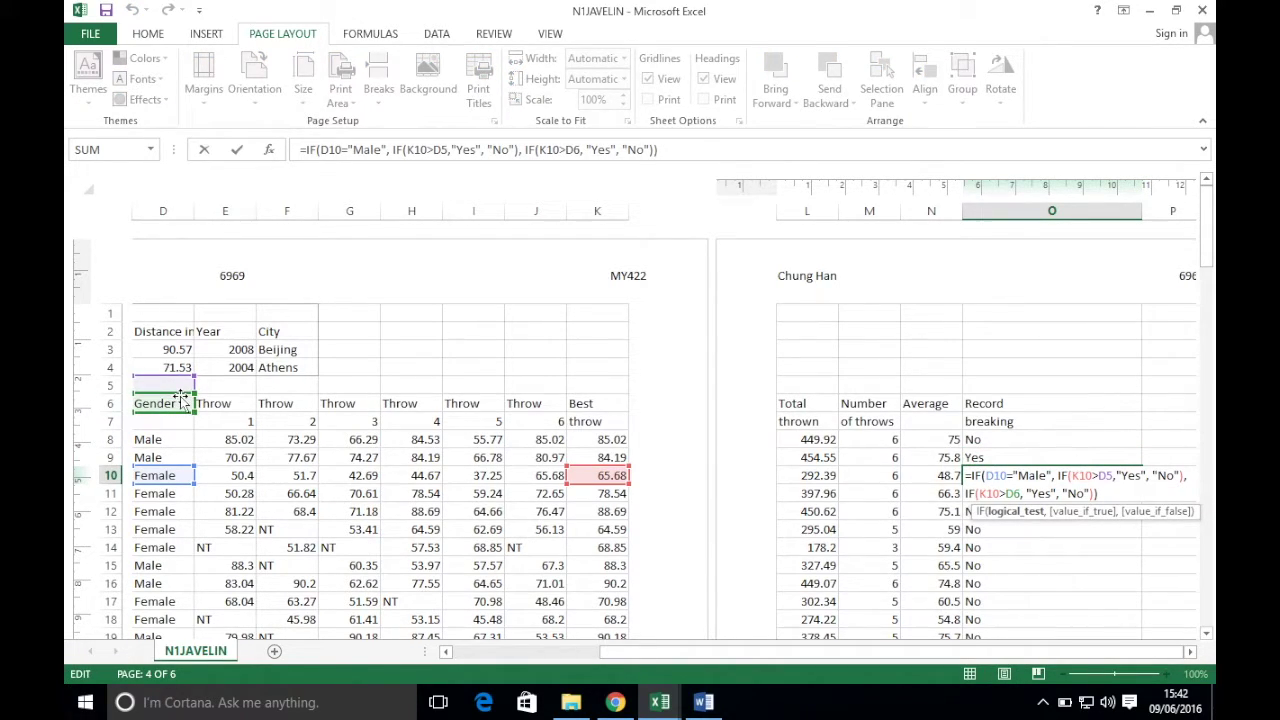
key(ctrl+Return)
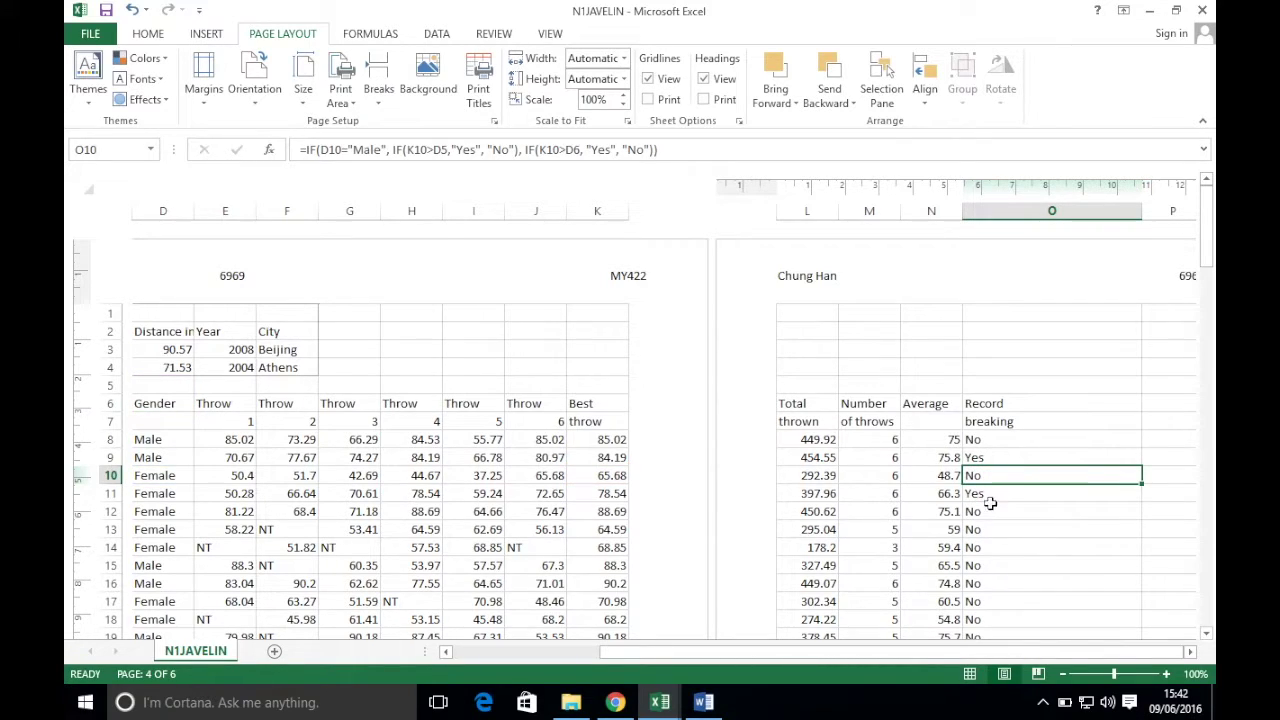
double_click(985, 493)
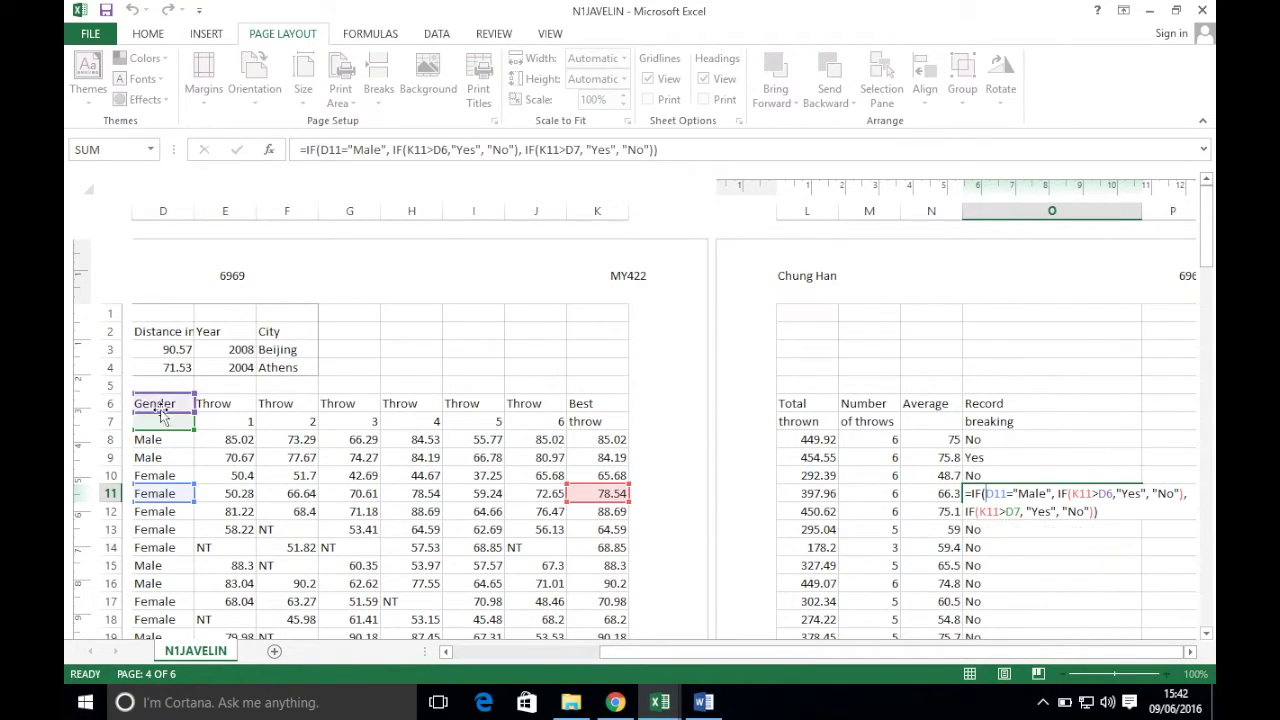
key(ctrl+Return)
double_click(1017, 511)
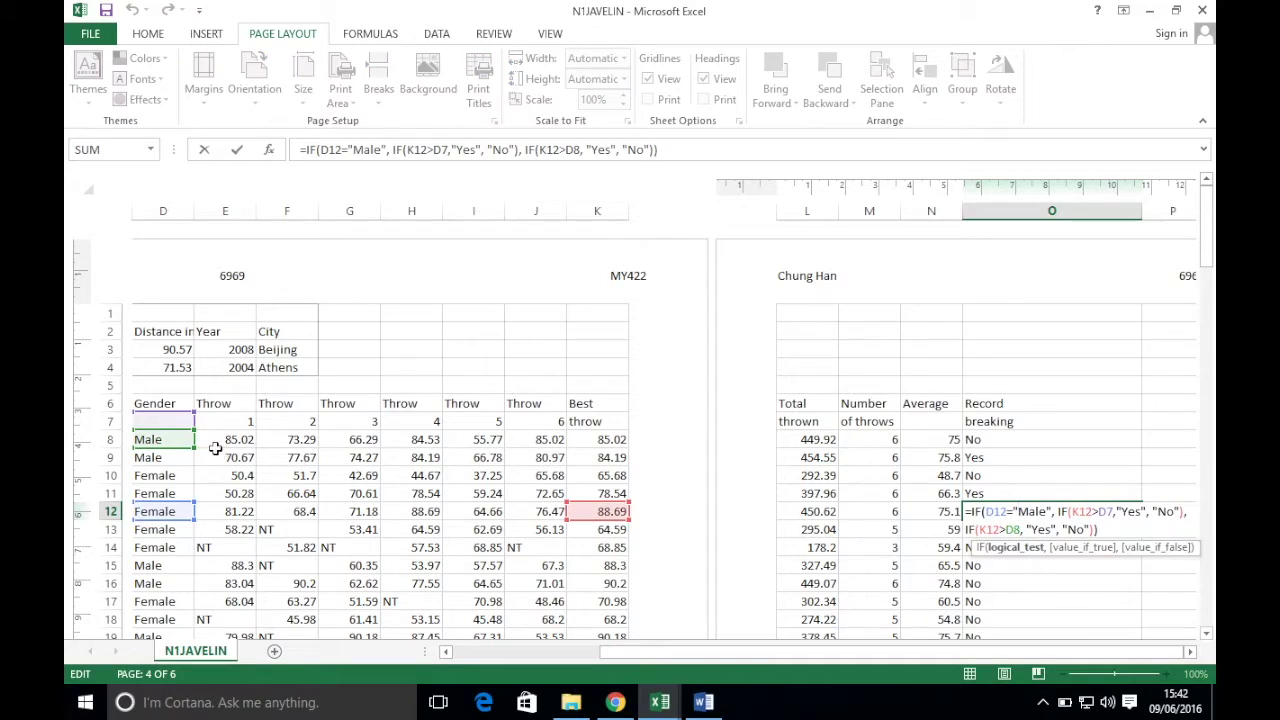
key(ctrl+Return)
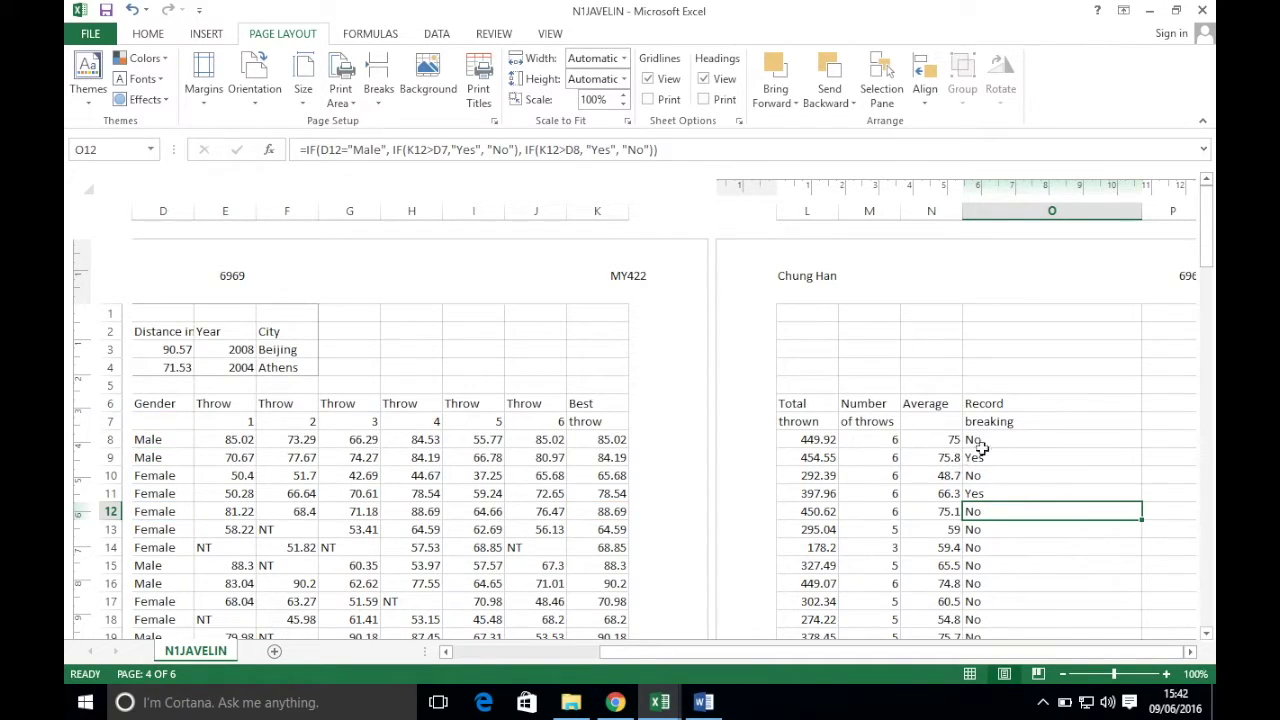
double_click(1000, 440)
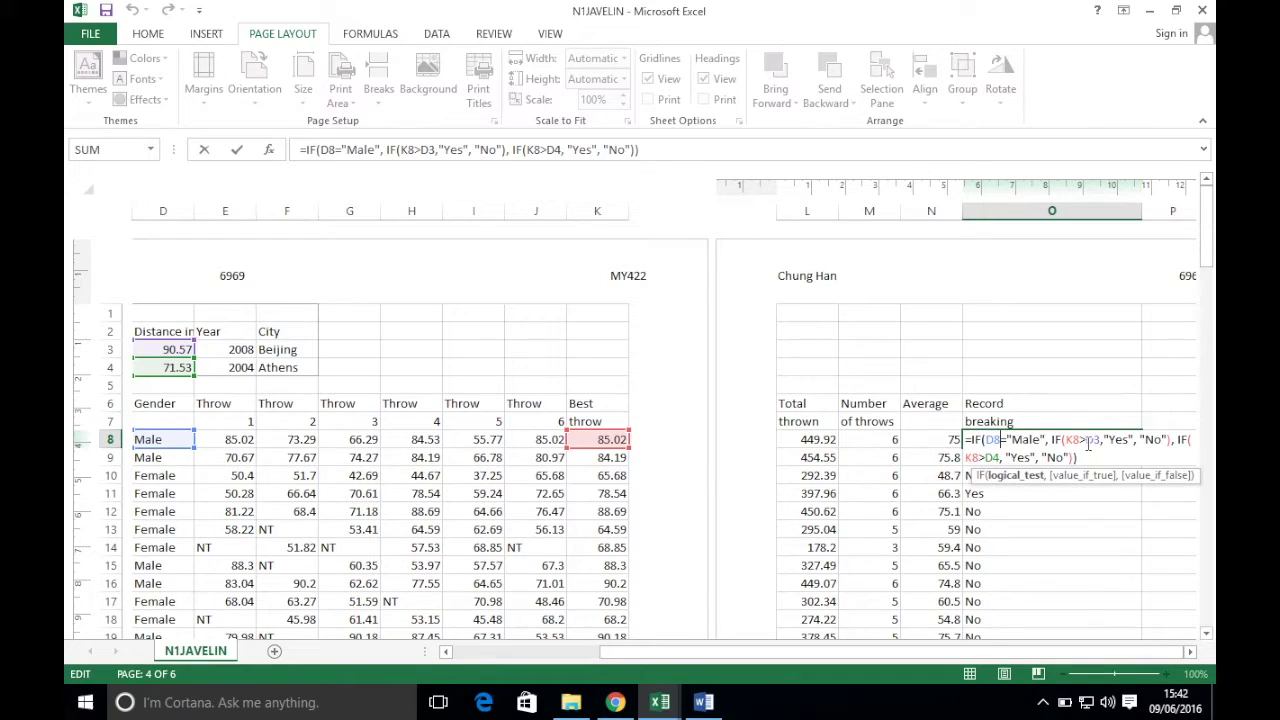
- Change the D3 reference in O8's formula to absolute $D$3
drag(1086, 441, 1098, 445)
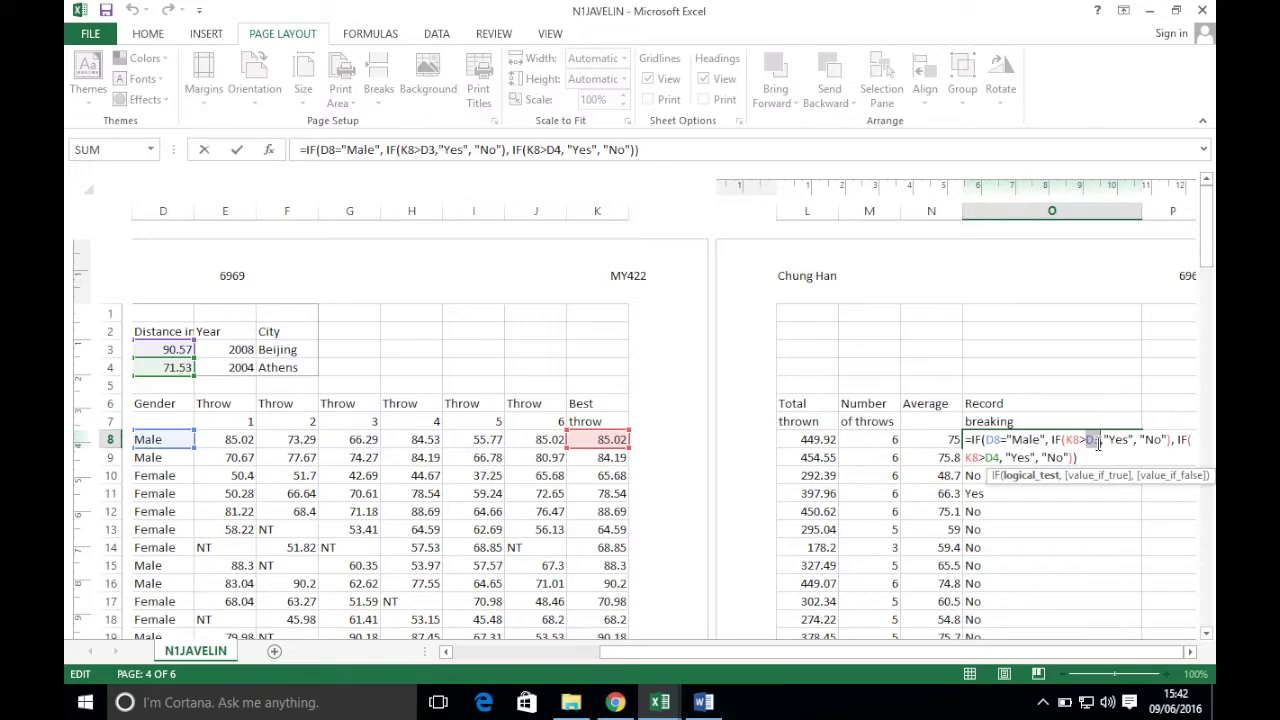
key(F4)
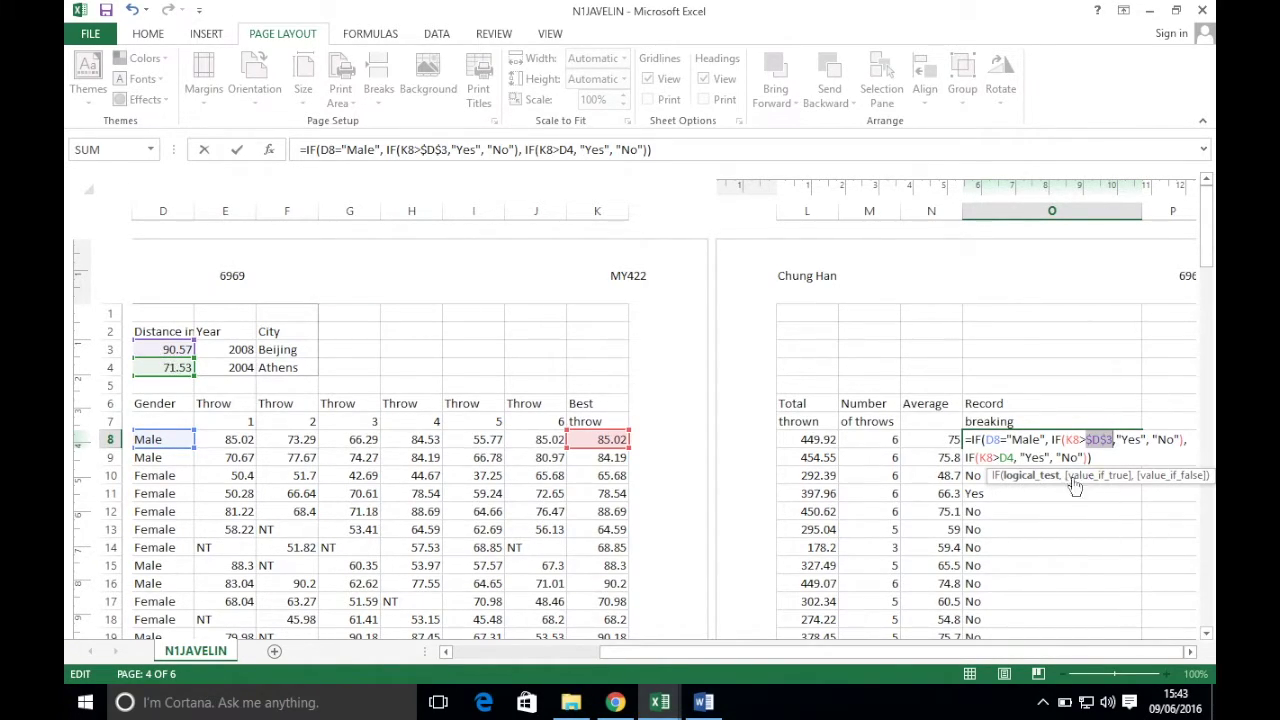
- Make the D4 reference absolute ($D$4) in O8's formula and fill it down column O
drag(1012, 458, 999, 459)
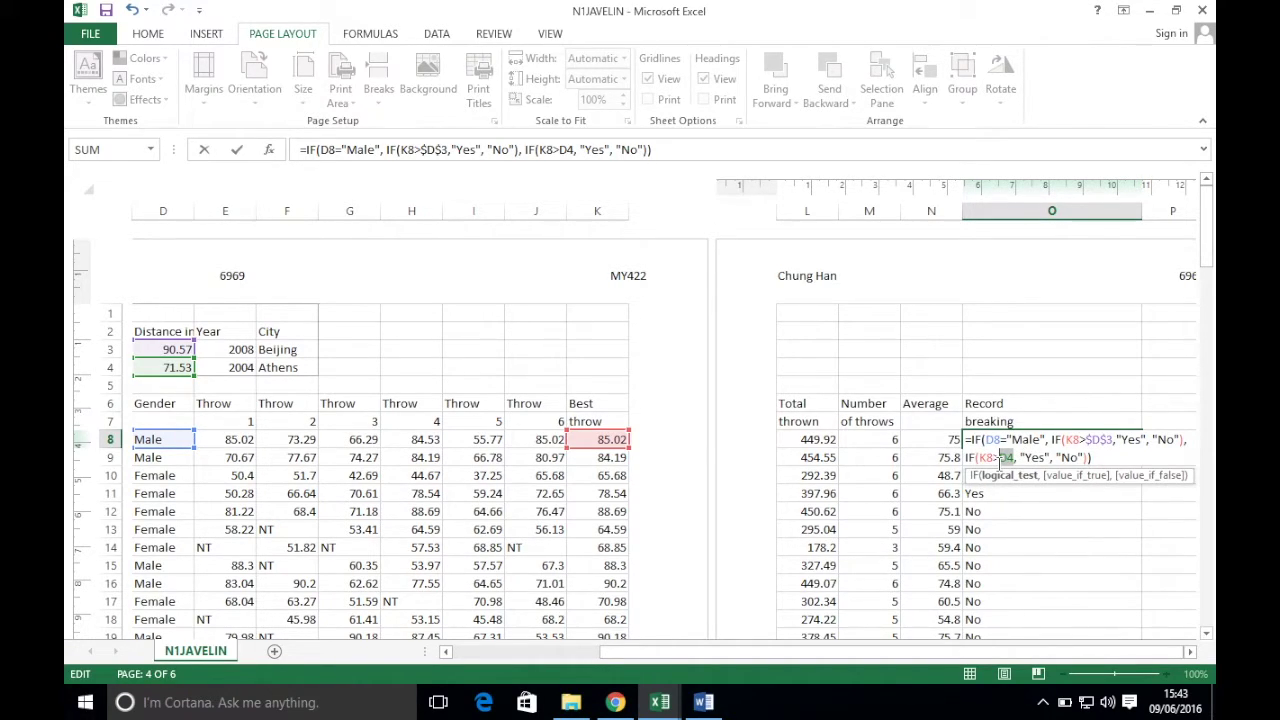
key(F4)
key(Return)
click(1008, 441)
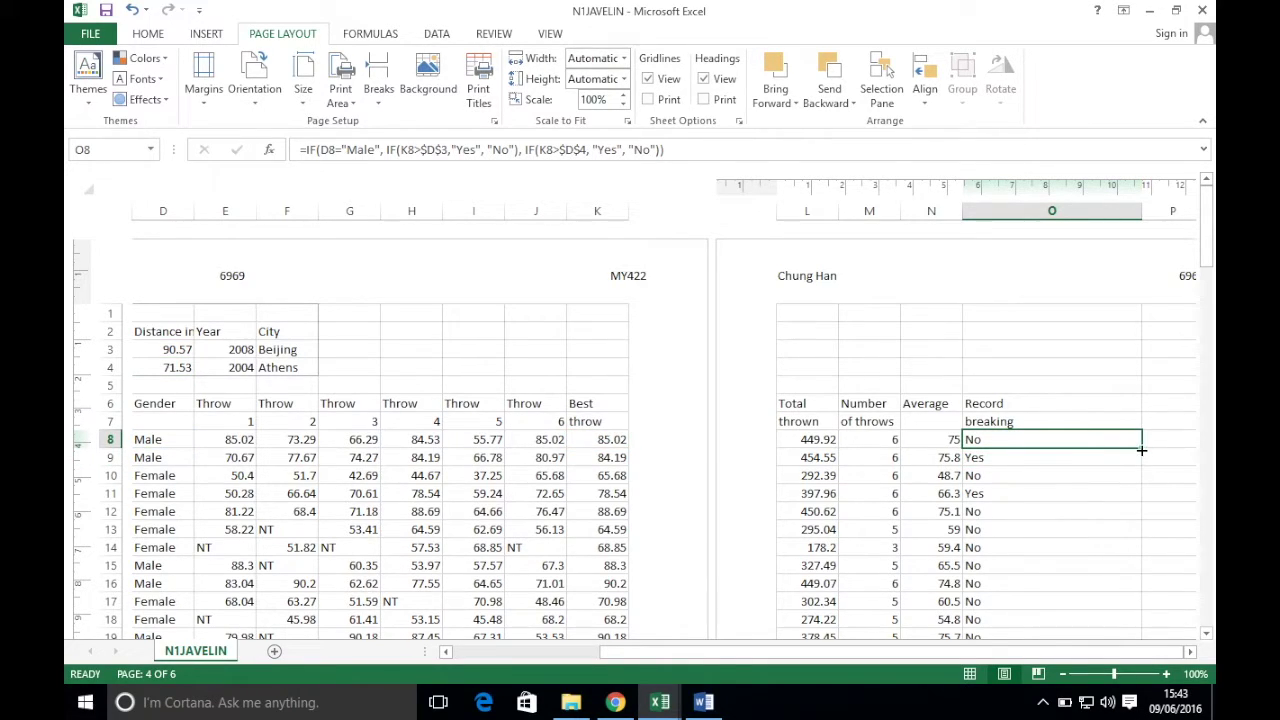
double_click(1141, 451)
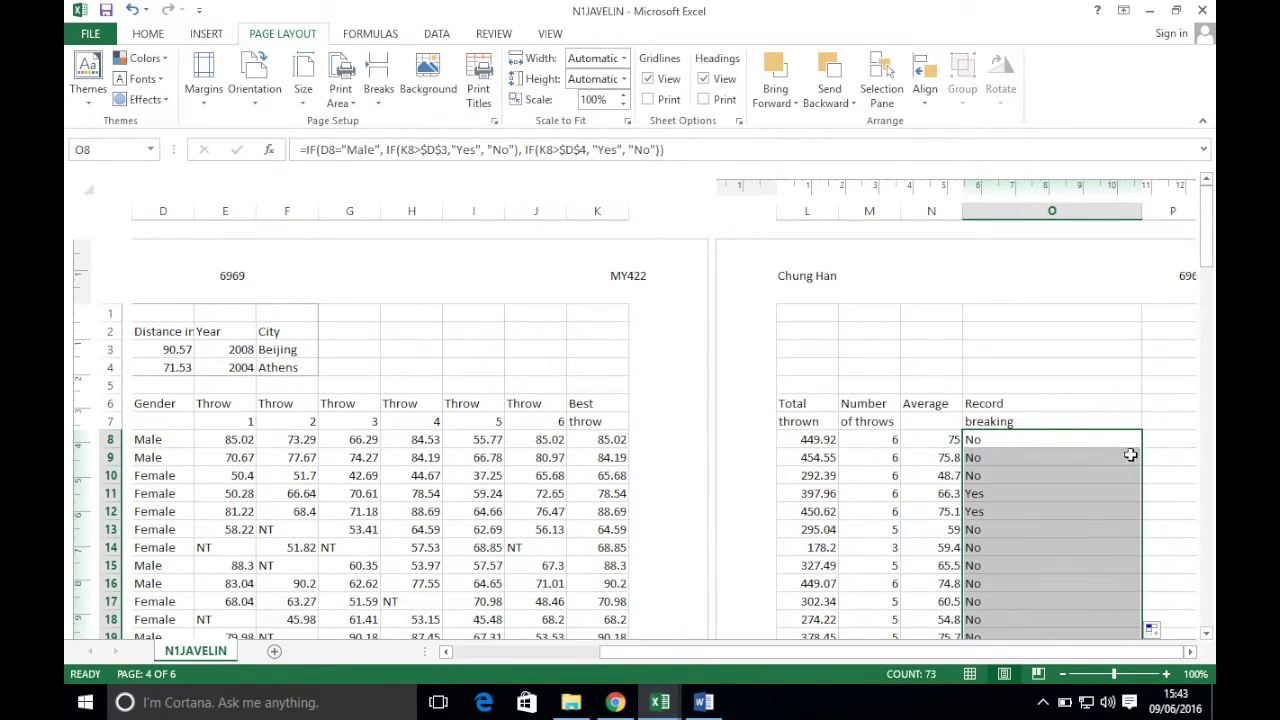
- Check the copied formulas in O8 through O12, then save the workbook
double_click(1021, 439)
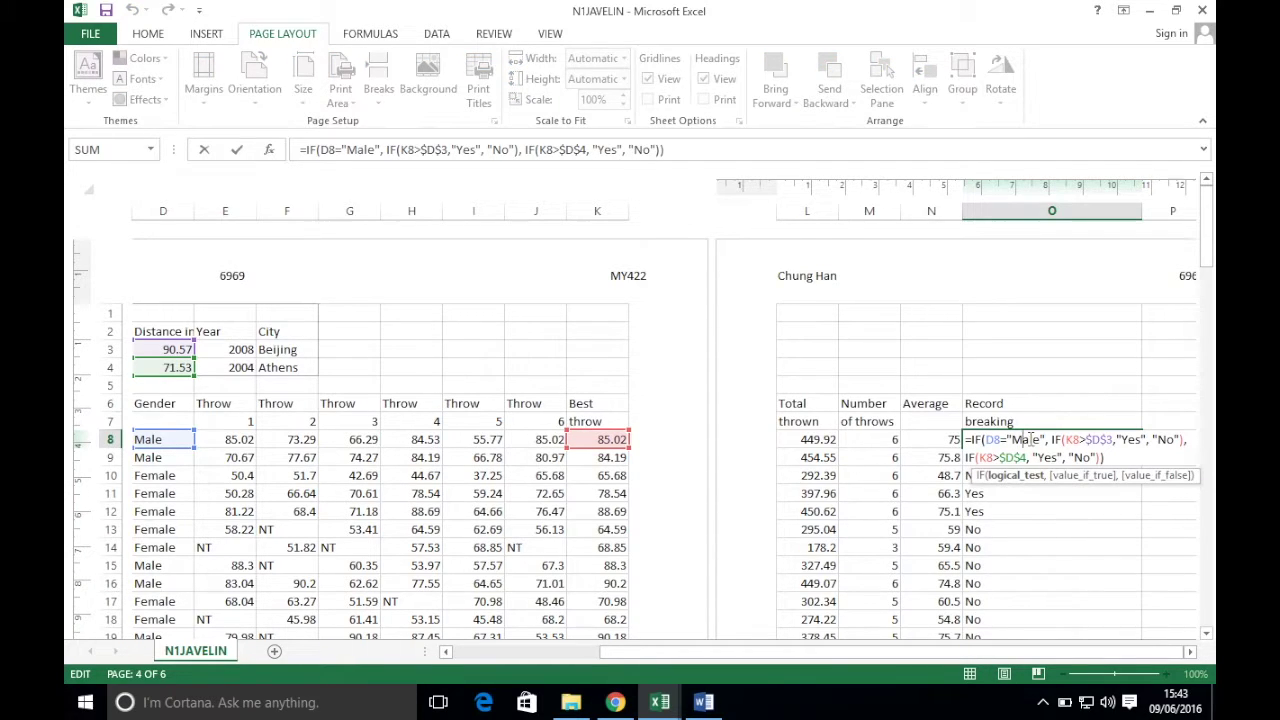
key(Escape)
double_click(1030, 457)
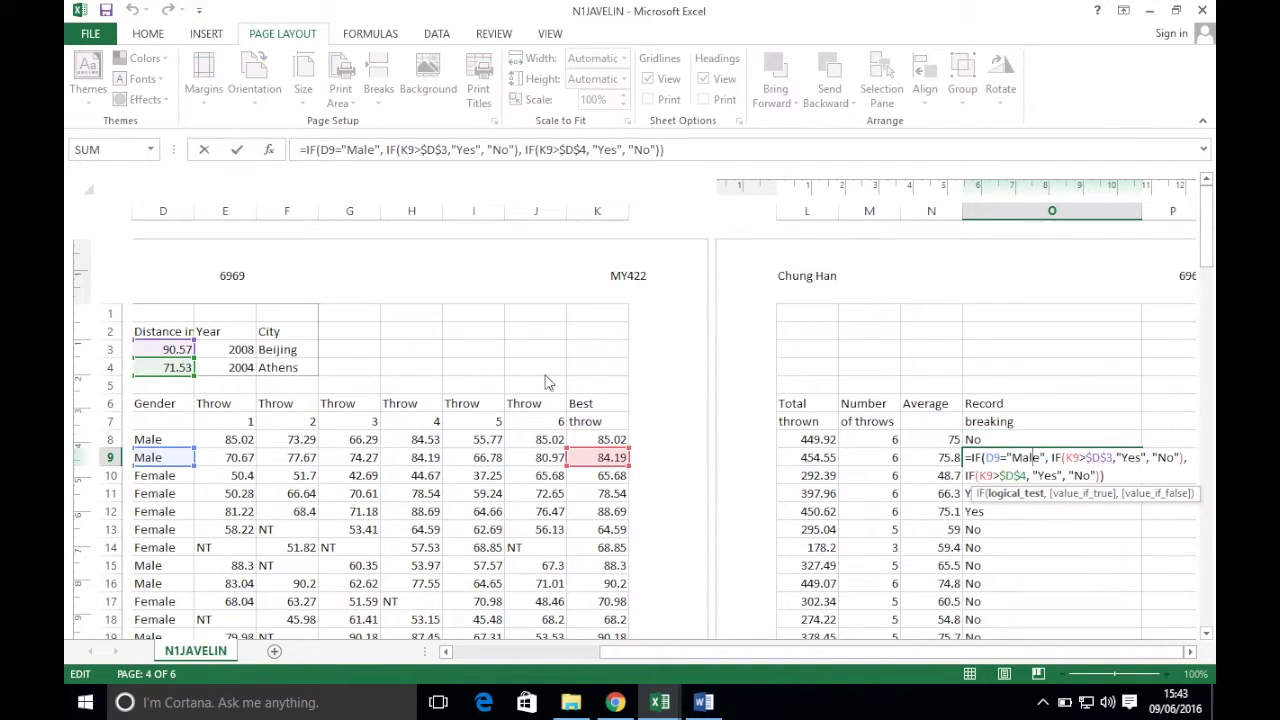
key(Escape)
click(1044, 476)
double_click(1044, 476)
key(Escape)
double_click(1020, 493)
key(Escape)
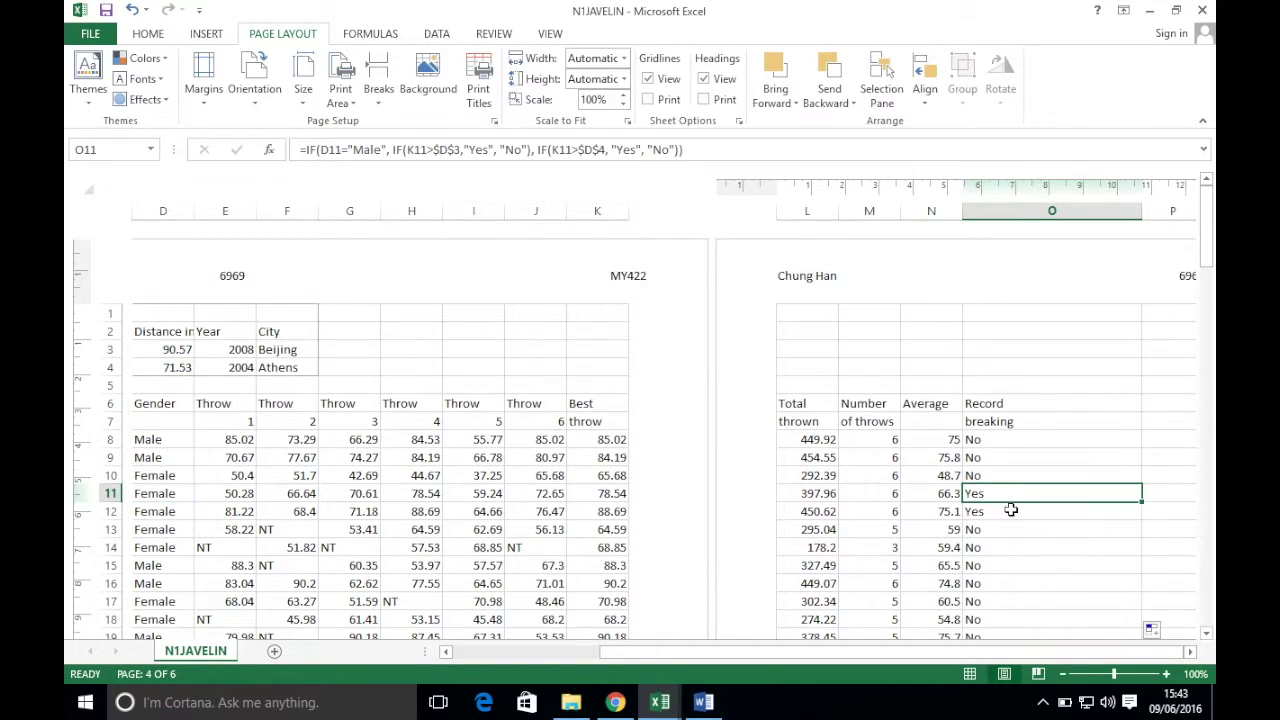
double_click(1012, 511)
key(Escape)
click(1002, 457)
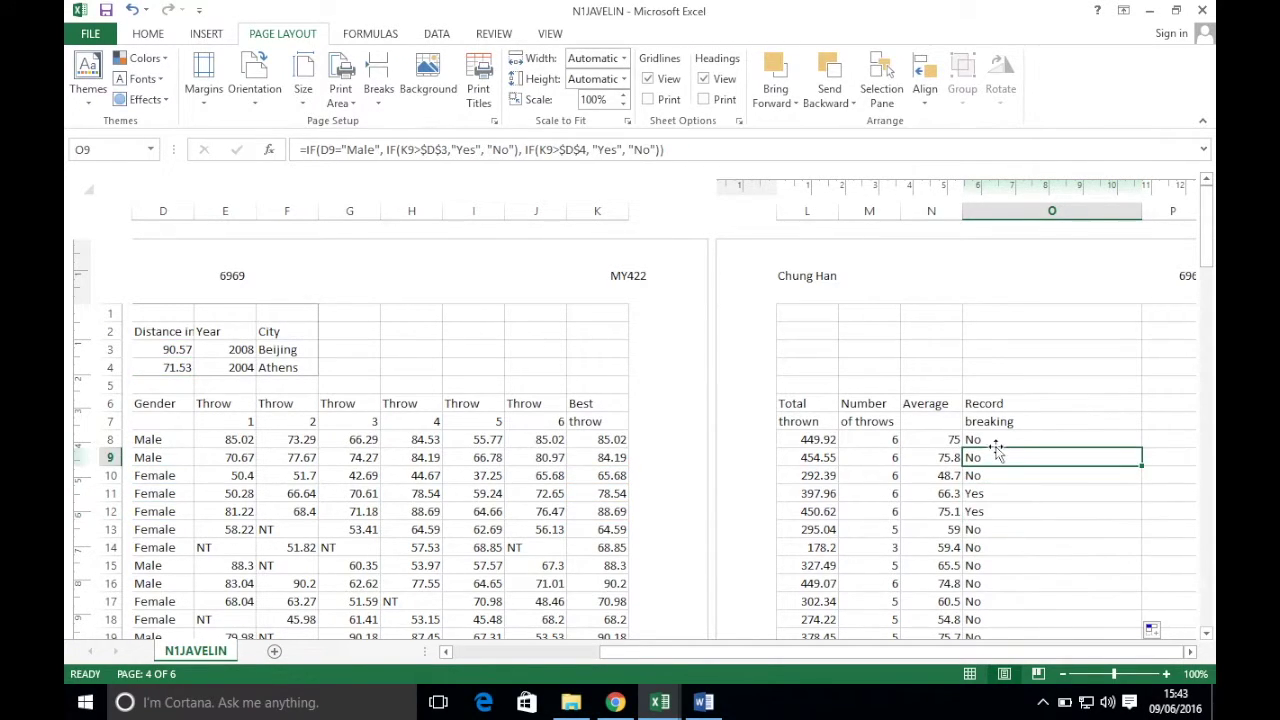
click(995, 440)
click(106, 11)
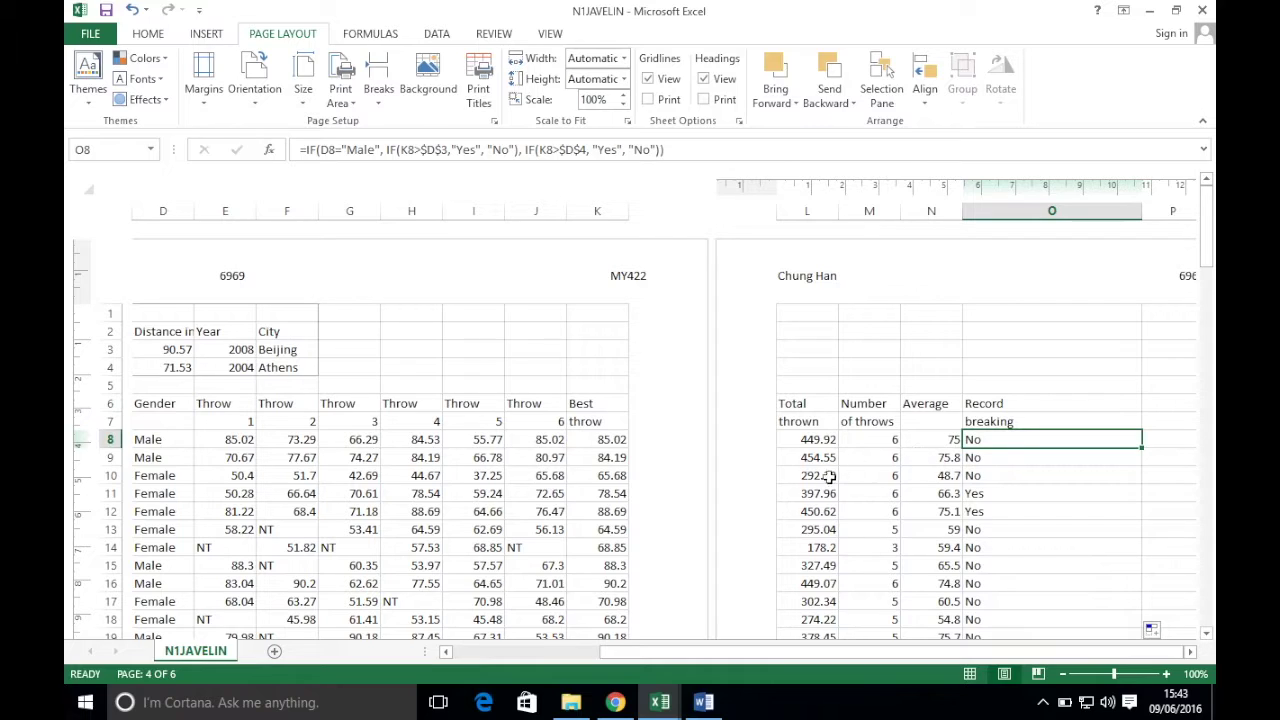
- Read task 13 in the exam PDF, then select columns D to O in the N1JAVELIN workbook
click(615, 702)
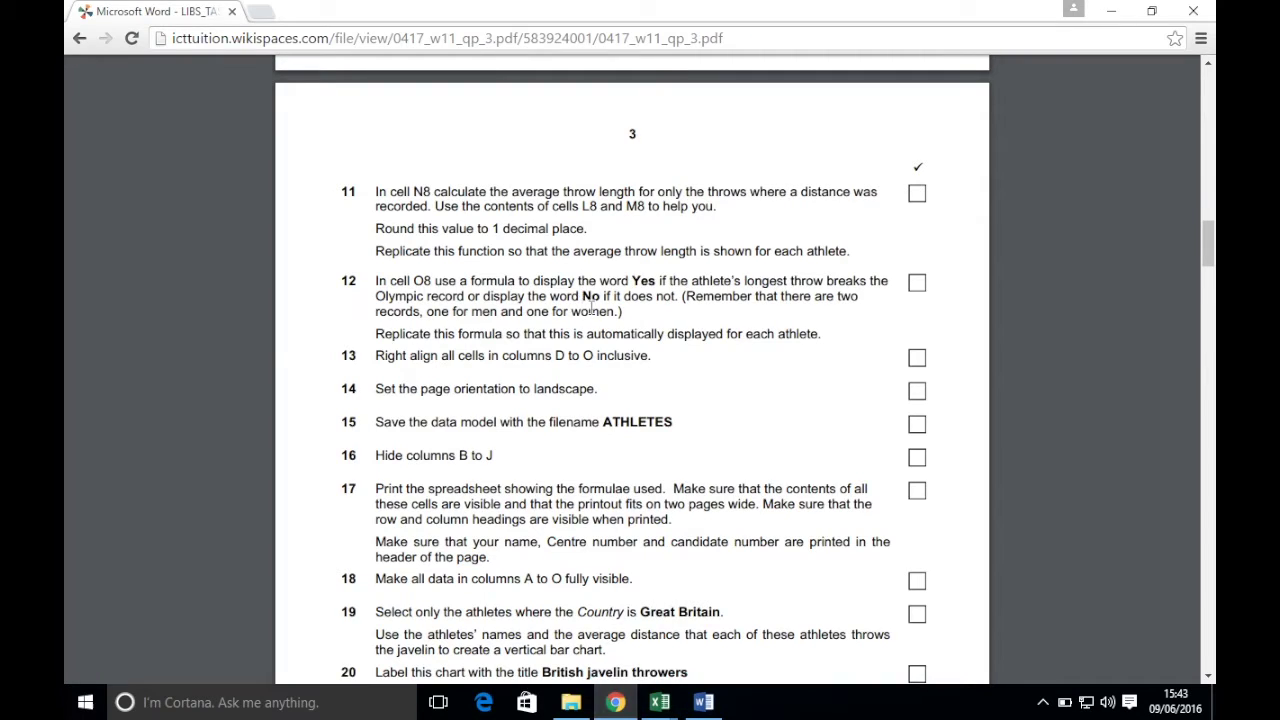
scroll(402, 330, down, 2)
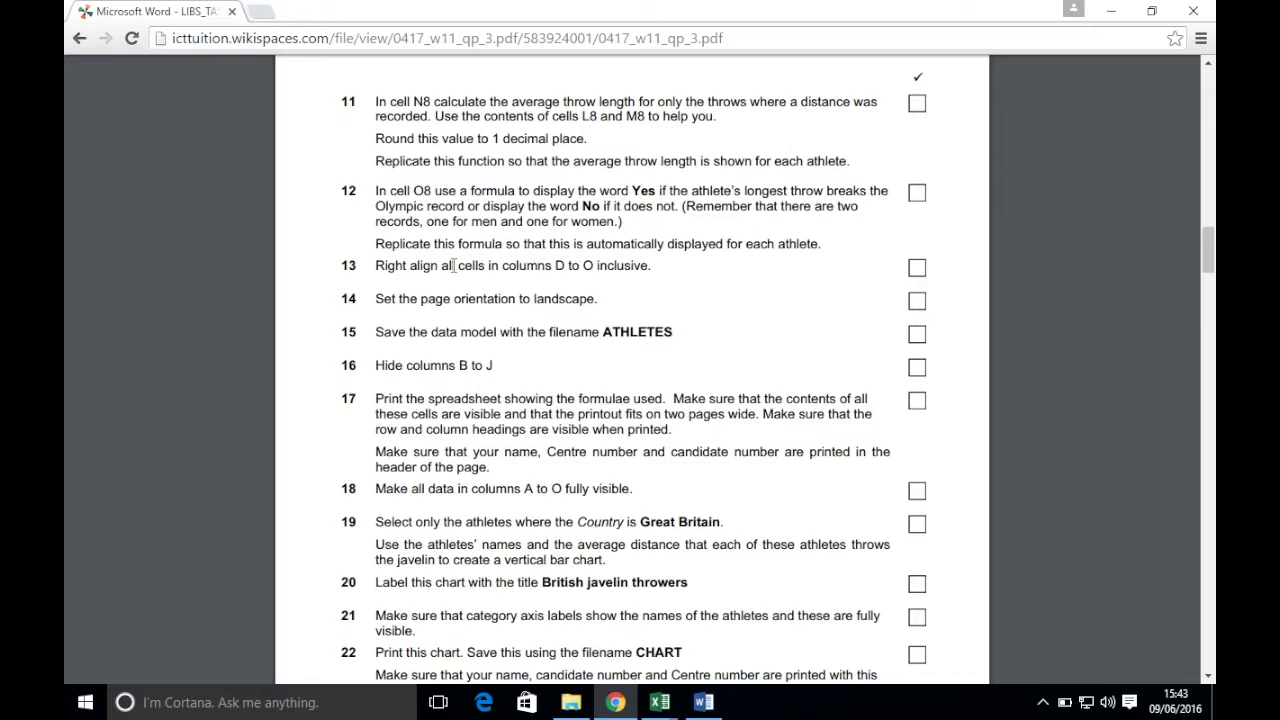
click(659, 702)
drag(160, 211, 1003, 230)
- Apply Align Right to every cell in columns D through O
click(147, 34)
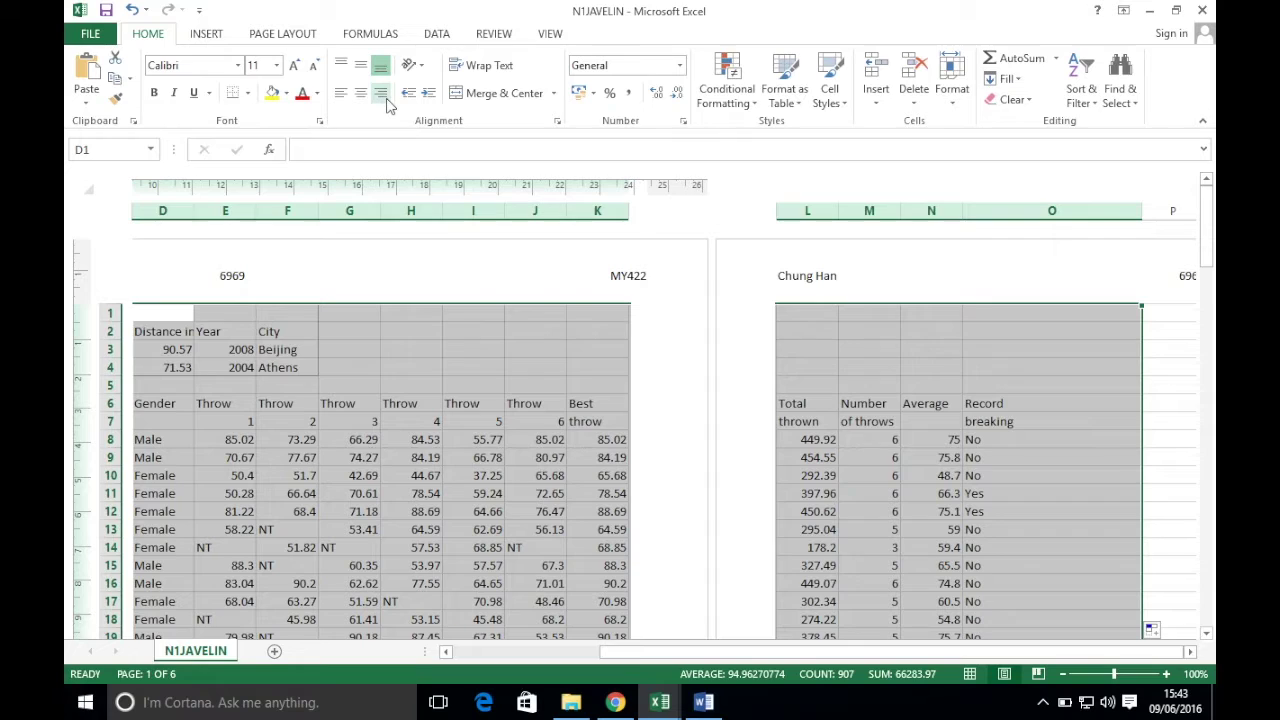
click(382, 94)
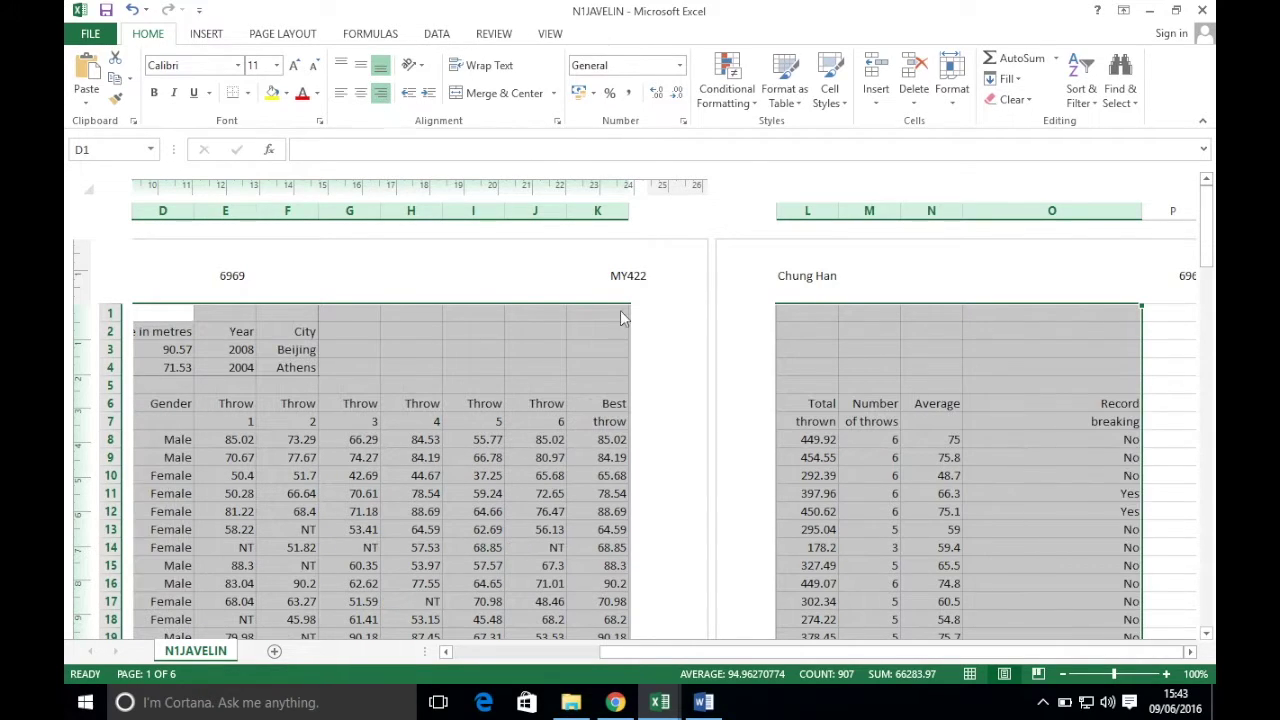
click(615, 702)
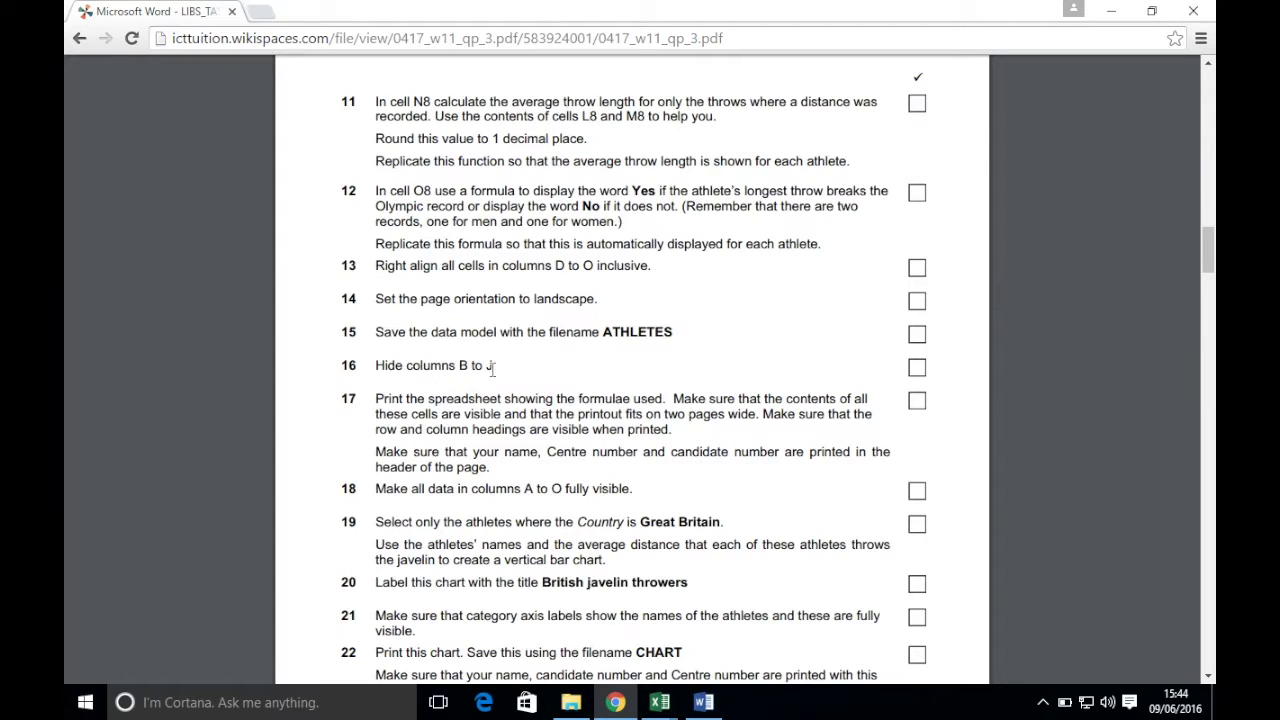
- Read task 14 on landscape page orientation, then return to the N1JAVELIN workbook
scroll(492, 368, down, 3)
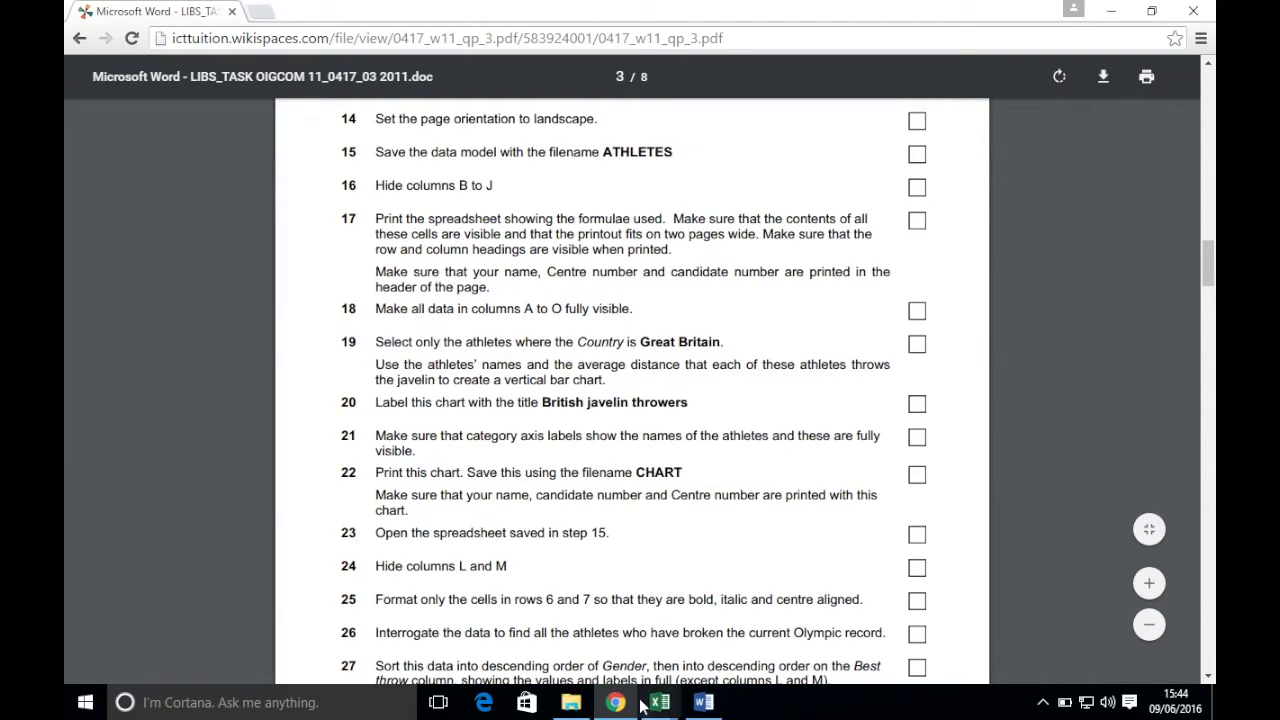
mouse_move(663, 705)
click(575, 600)
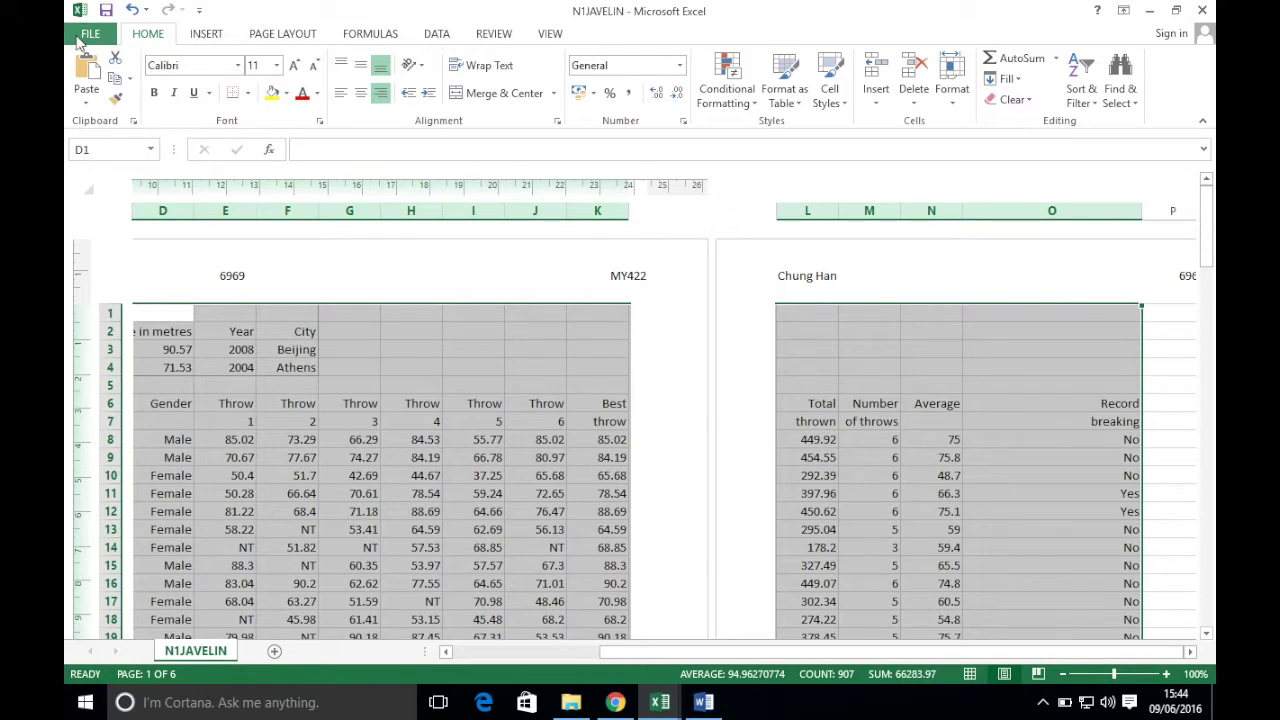
- Save the workbook as ATHLETES in Excel Workbook format
click(80, 36)
click(104, 211)
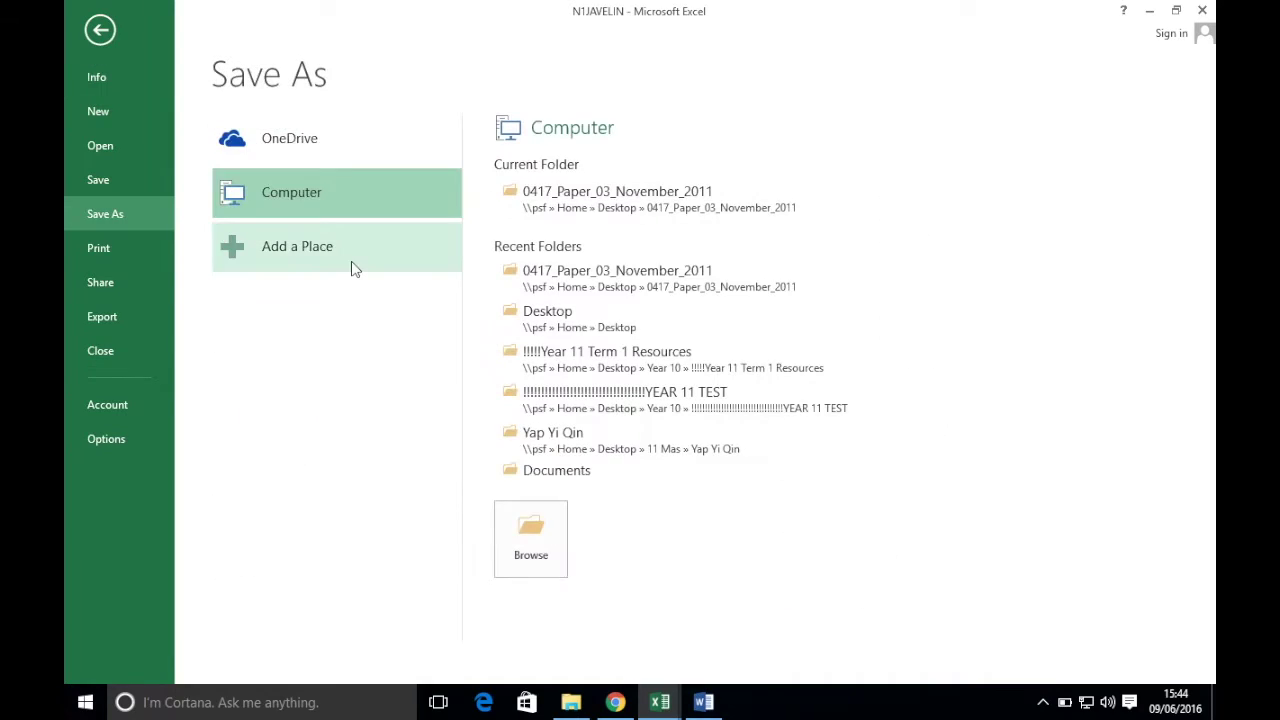
click(531, 537)
text(ATHLETES)
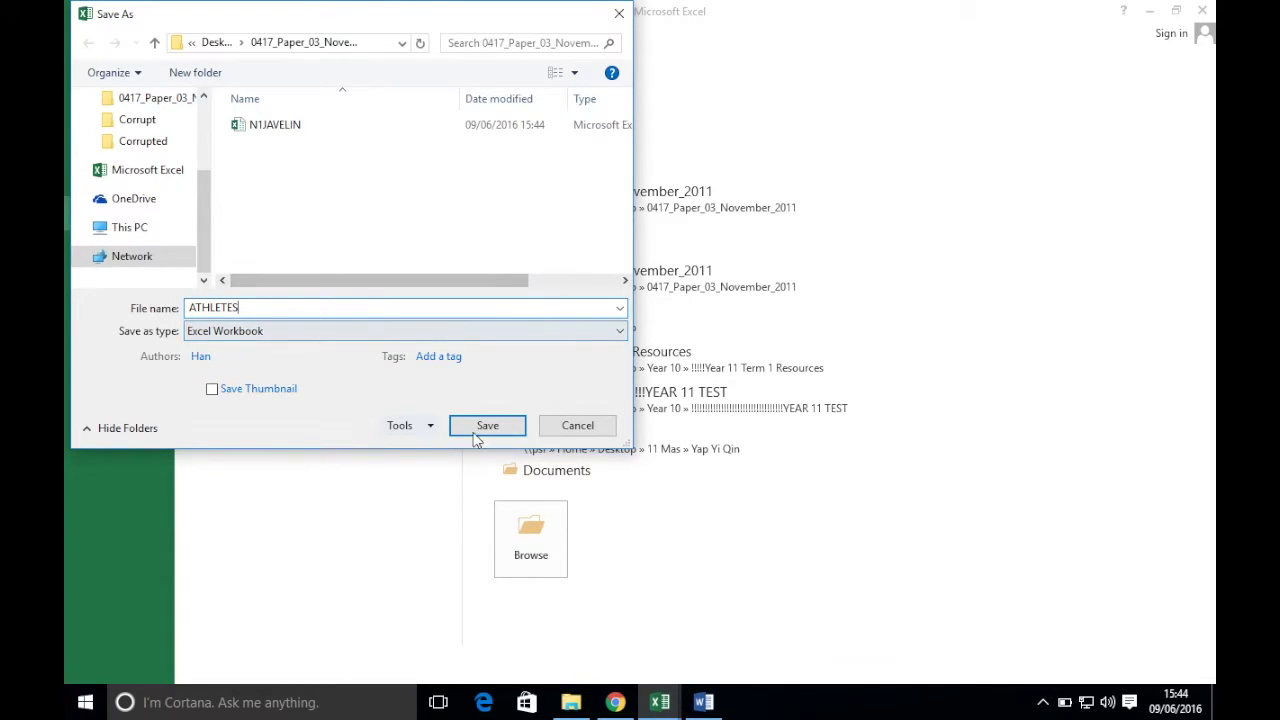
click(238, 341)
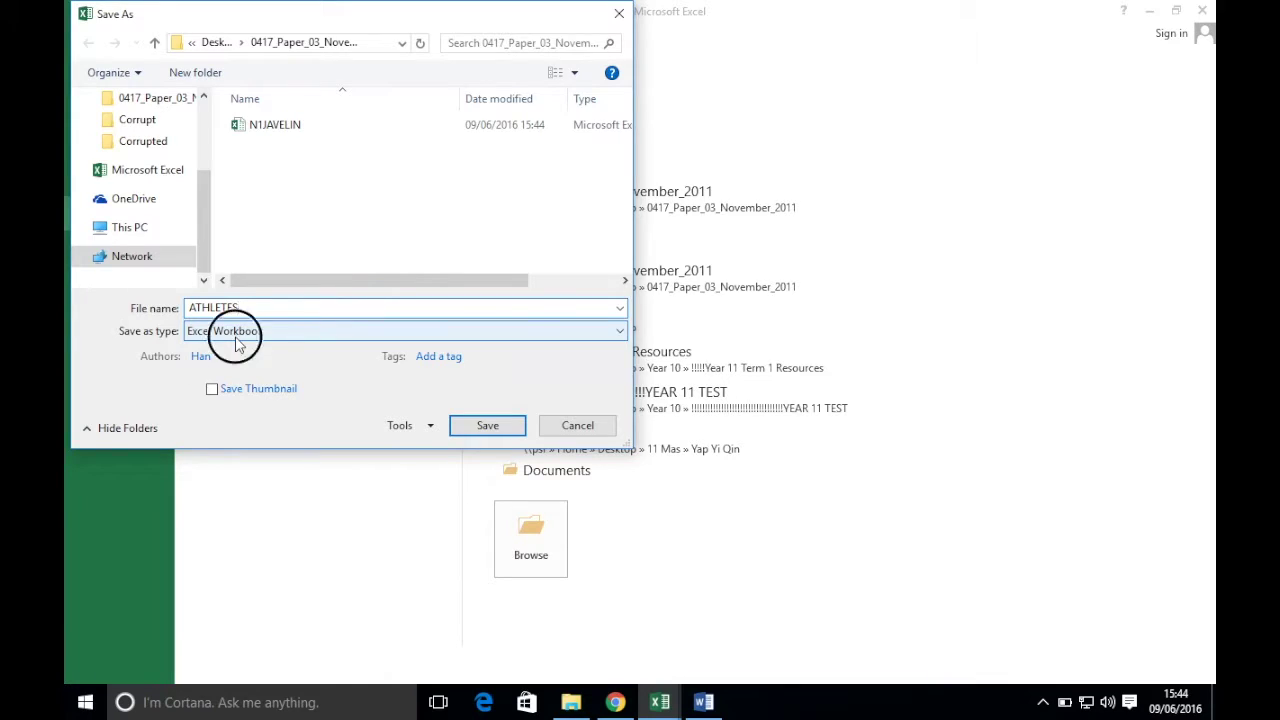
click(115, 385)
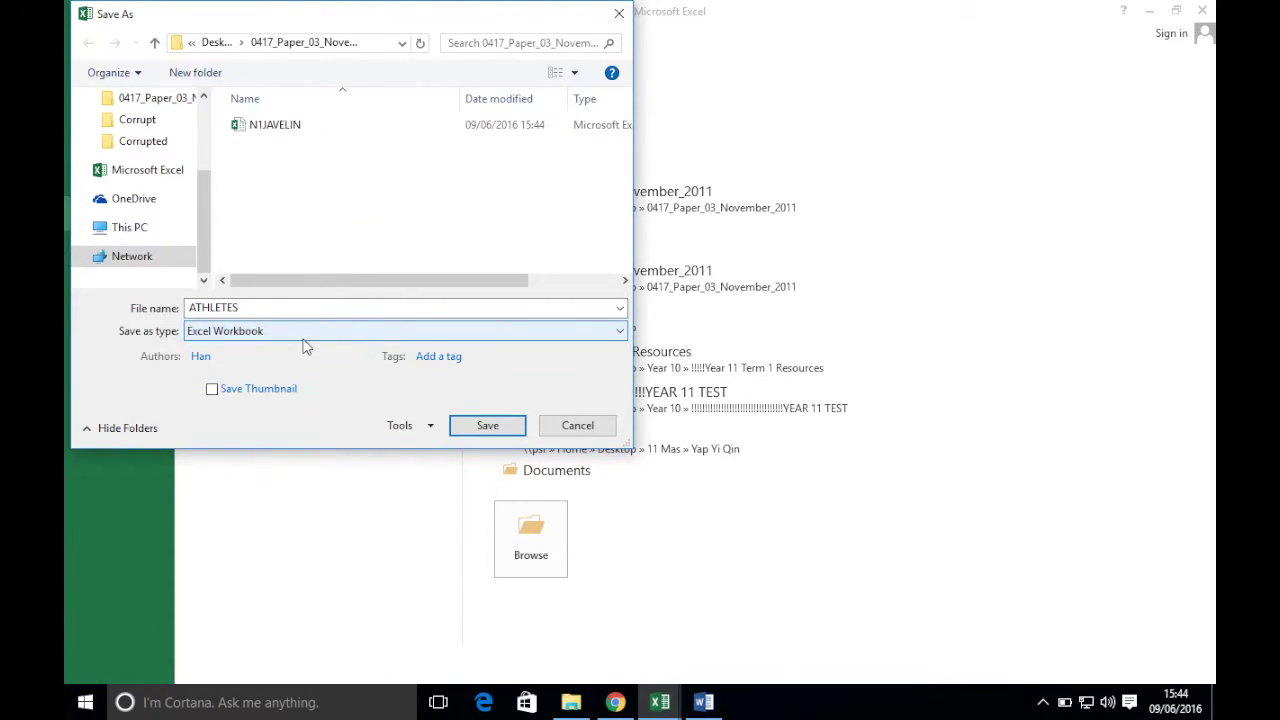
click(472, 430)
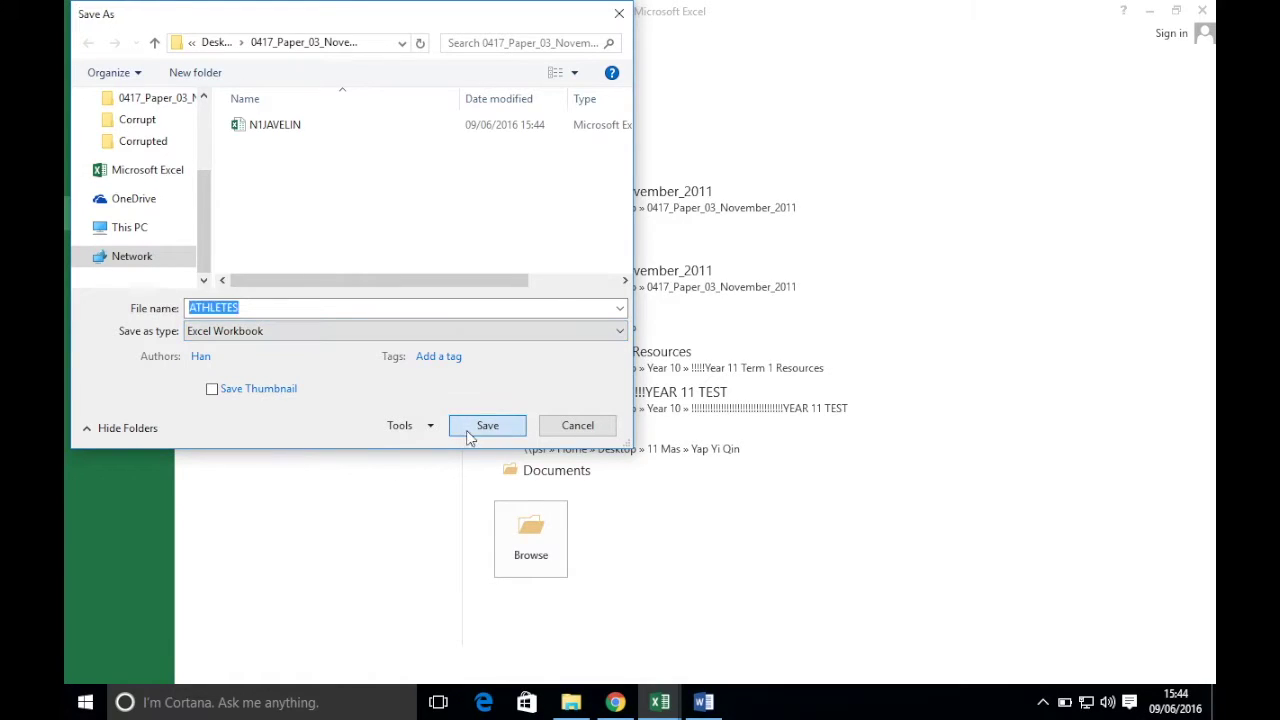
click(616, 703)
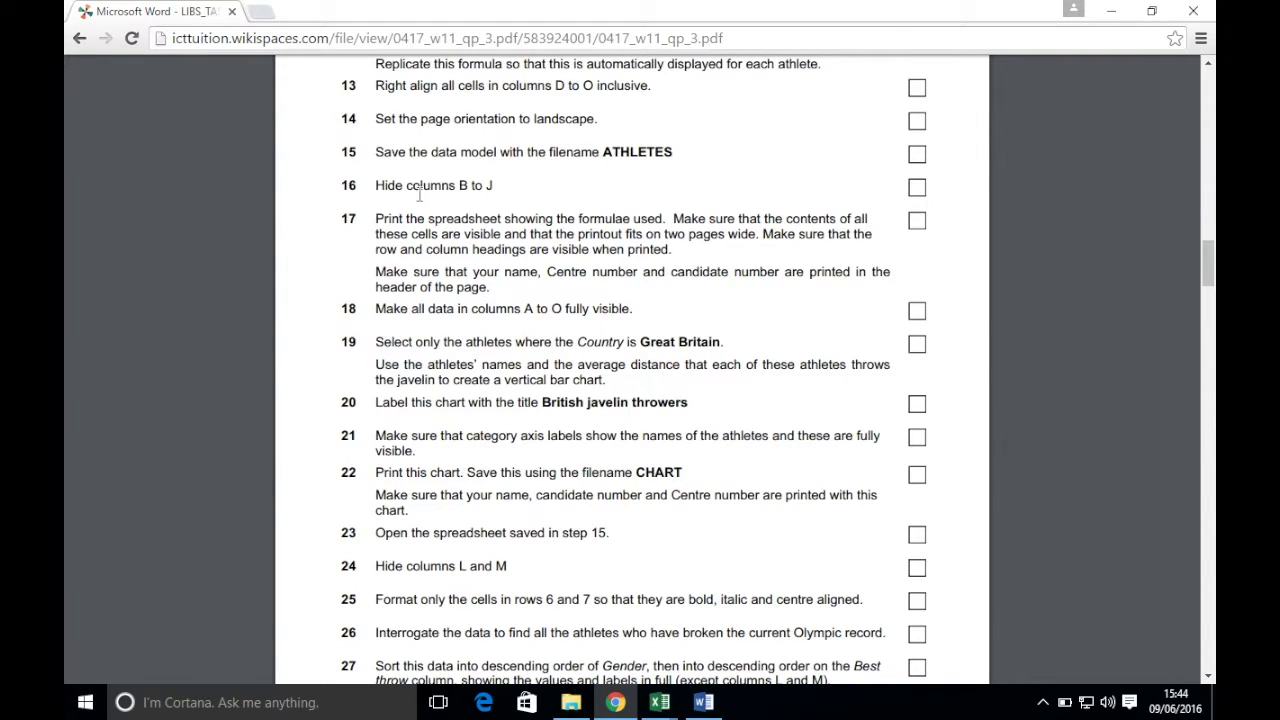
- Select columns B through J in the ATHLETES sheet and hide them
mouse_move(660, 702)
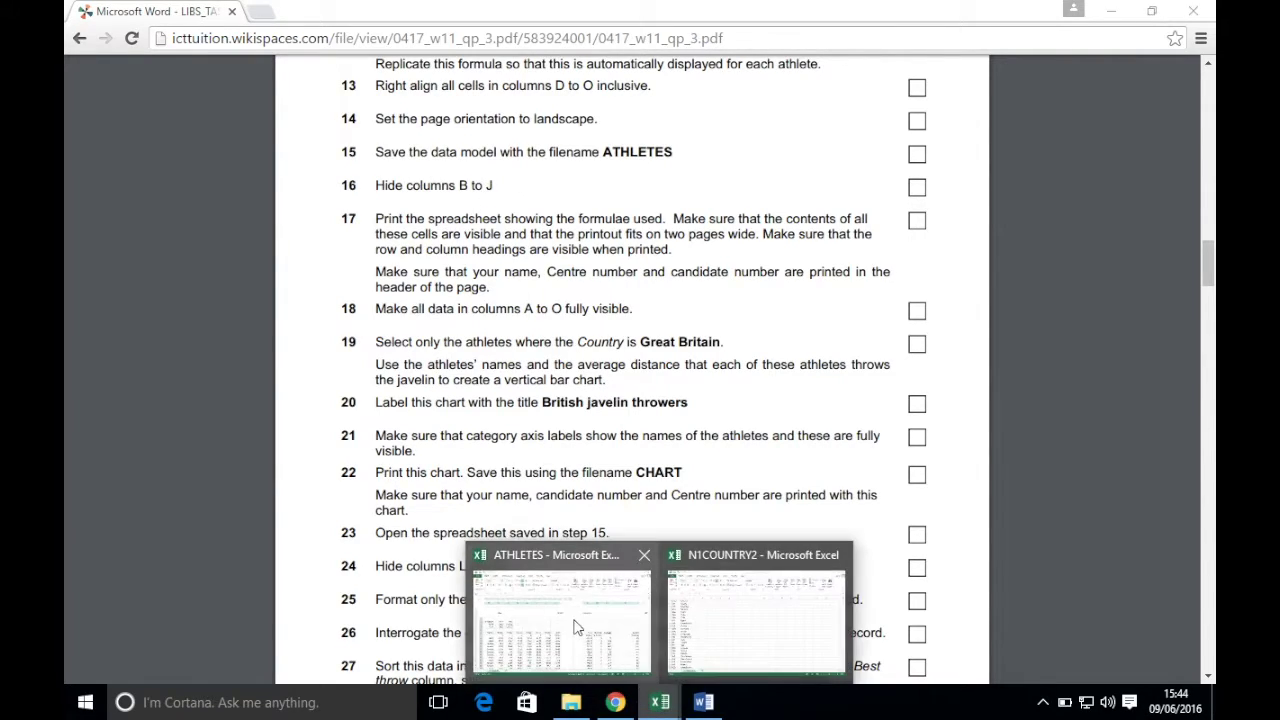
click(560, 565)
drag(980, 652, 832, 652)
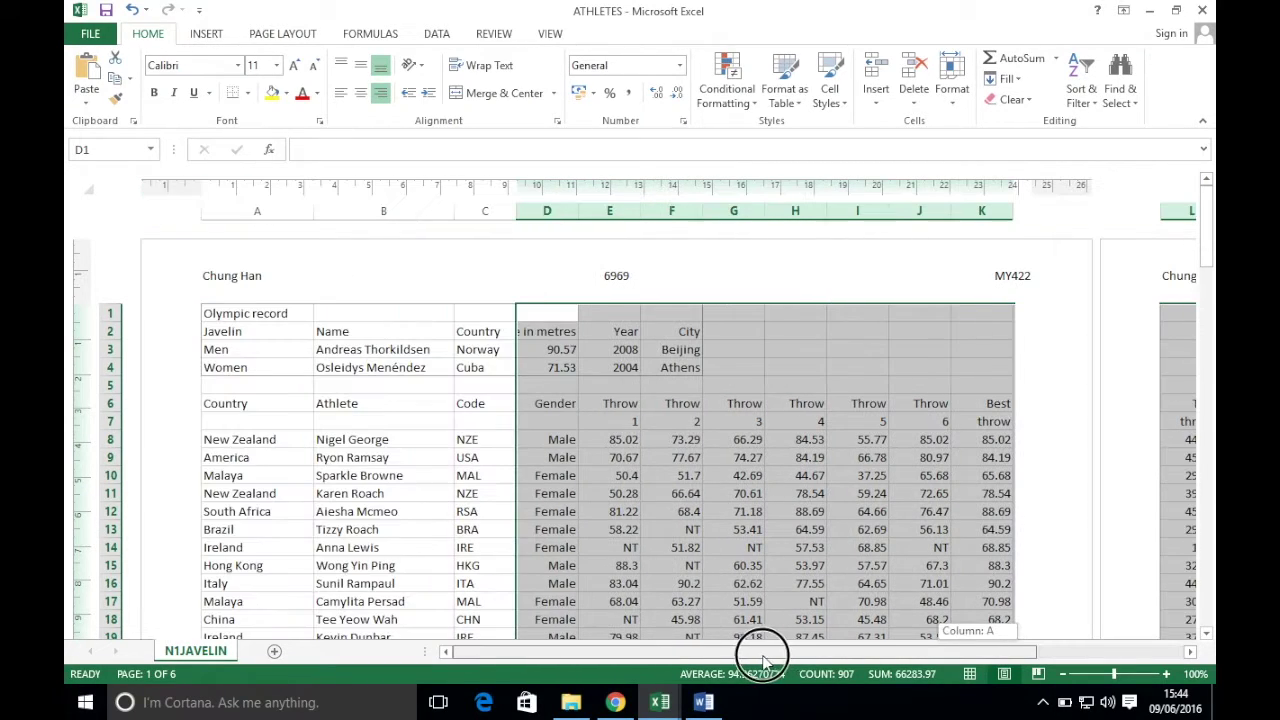
drag(376, 207, 918, 207)
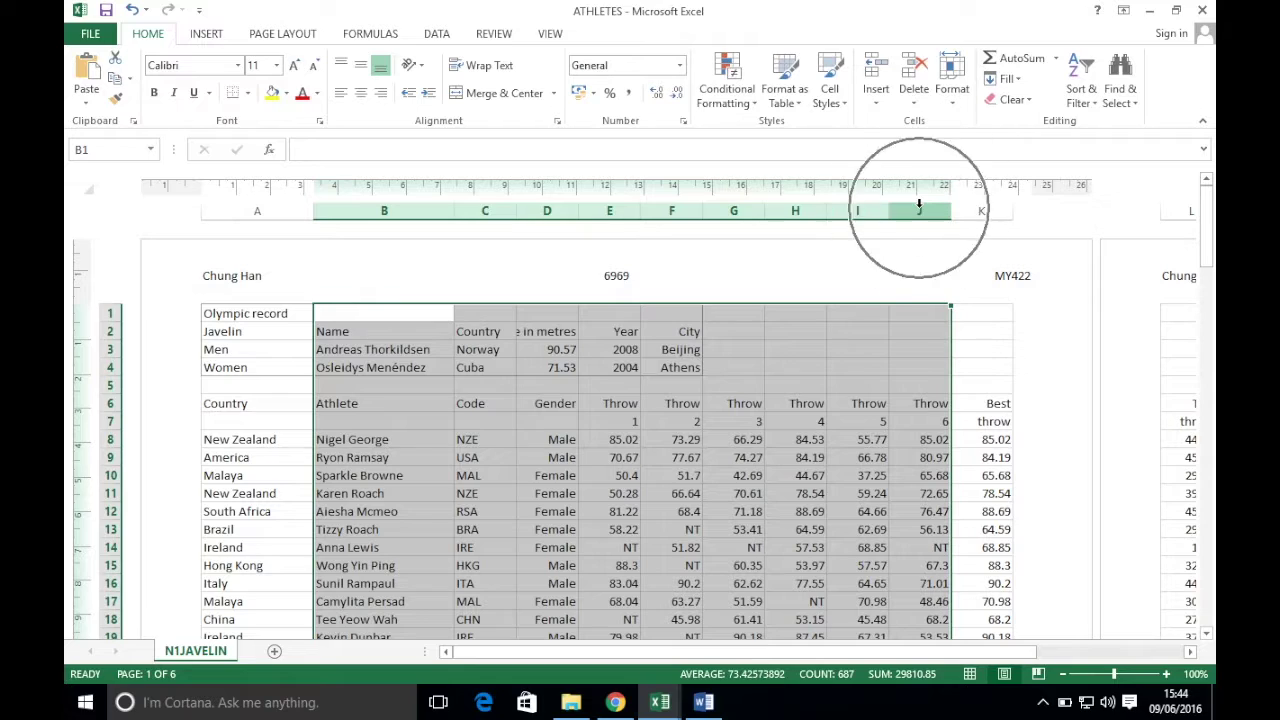
right_click(919, 207)
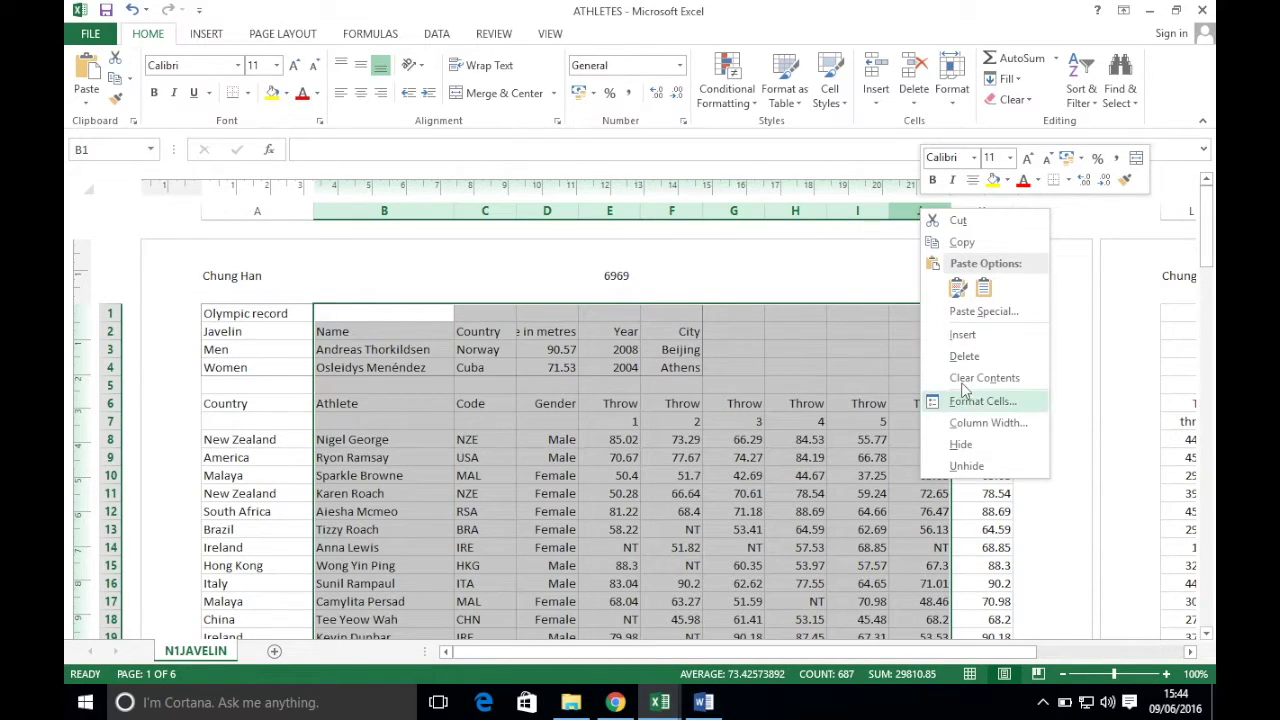
click(961, 446)
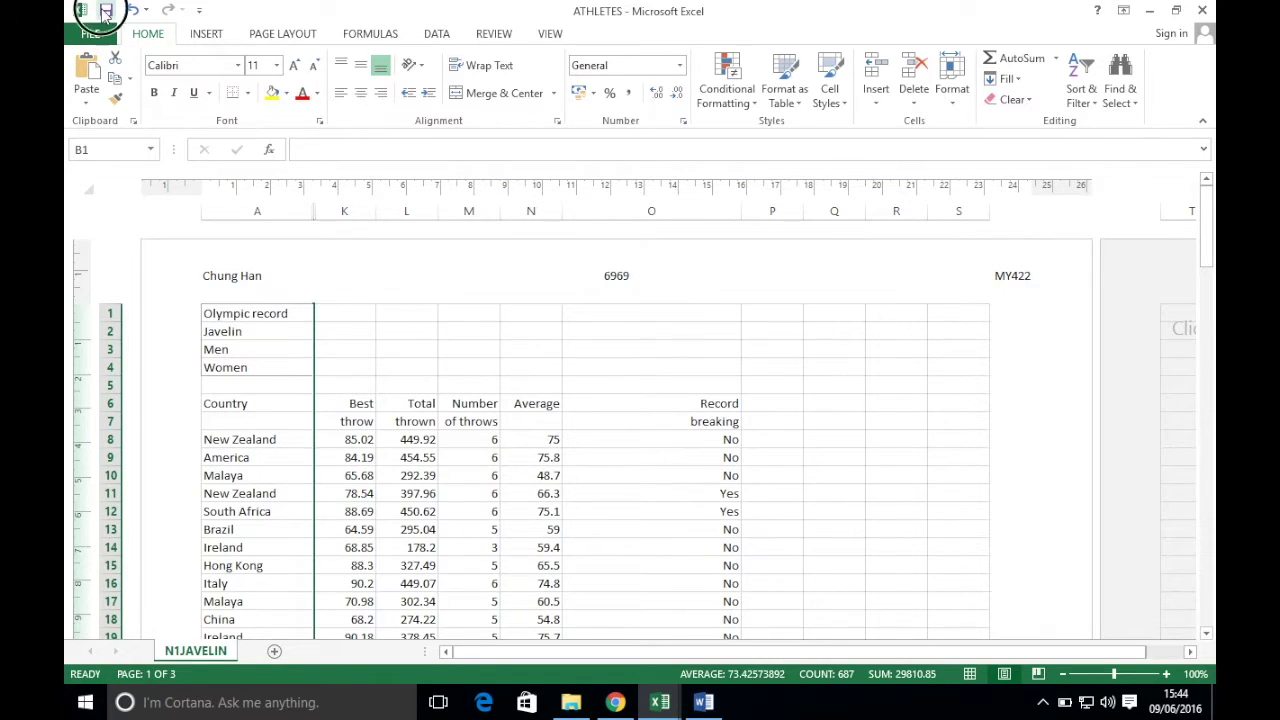
click(615, 702)
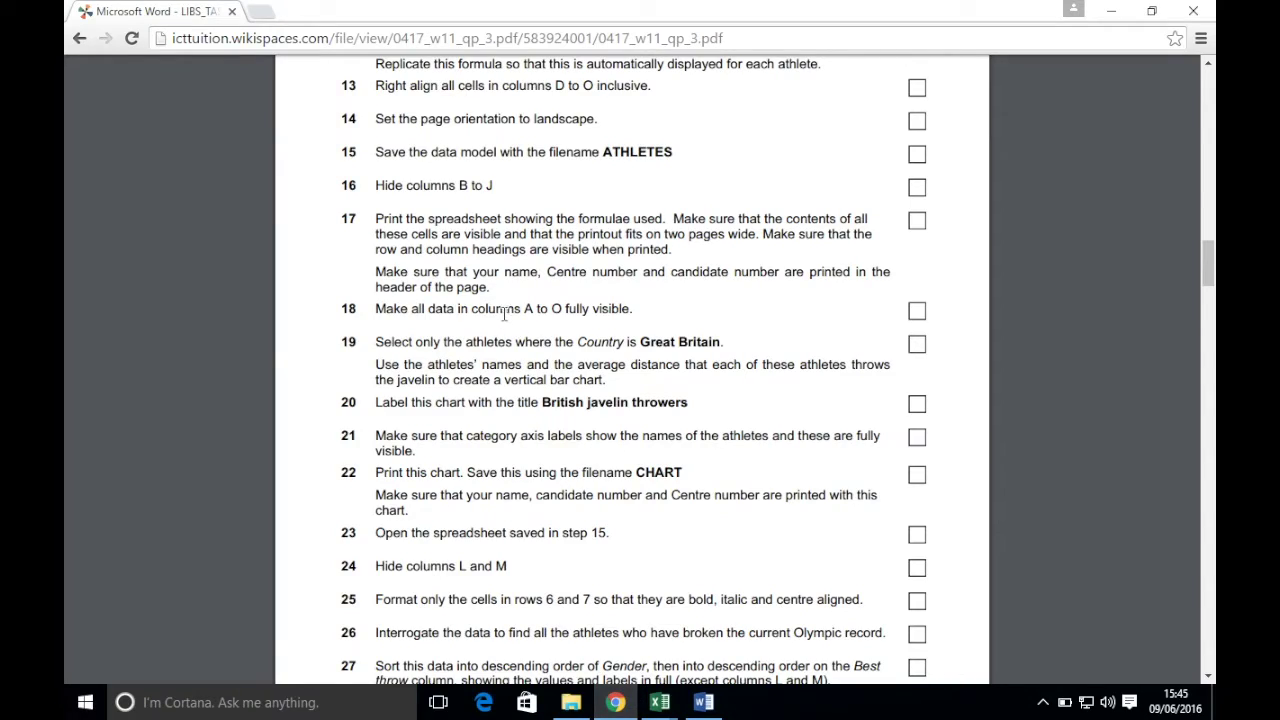
- Read task 17's formula-printing instructions, then return to the ATHLETES workbook
scroll(505, 314, down, 1)
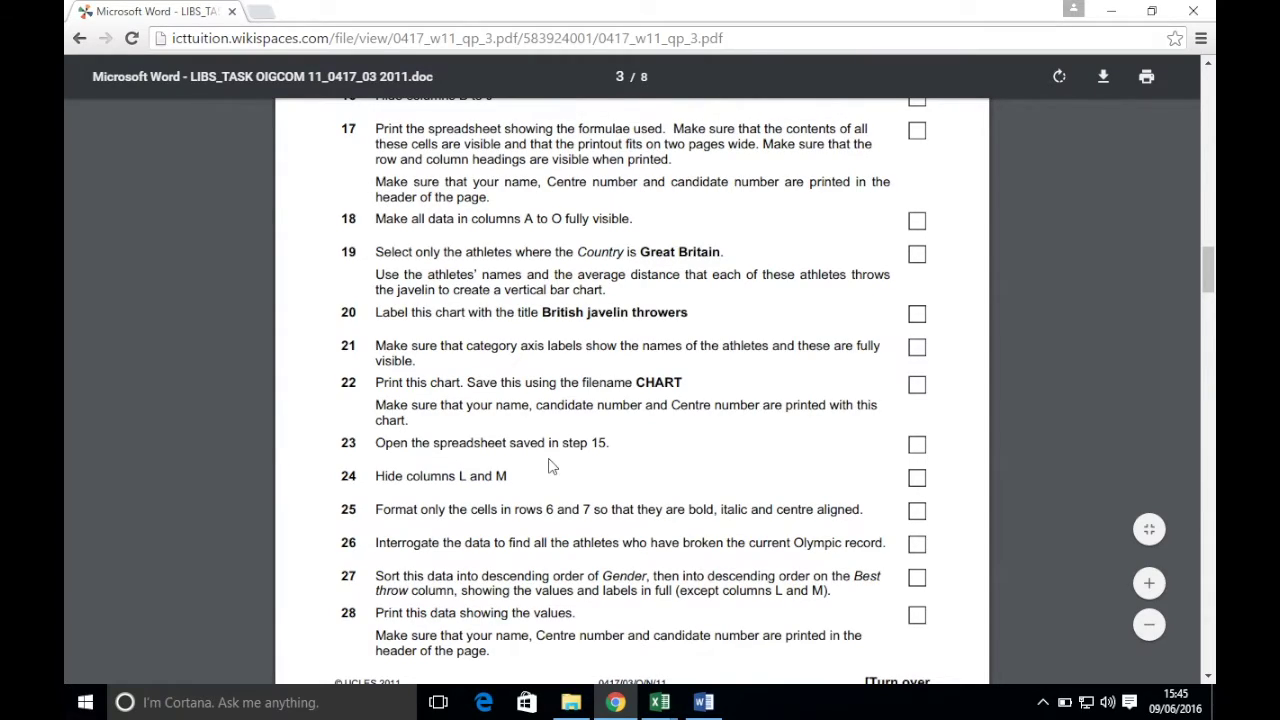
click(580, 640)
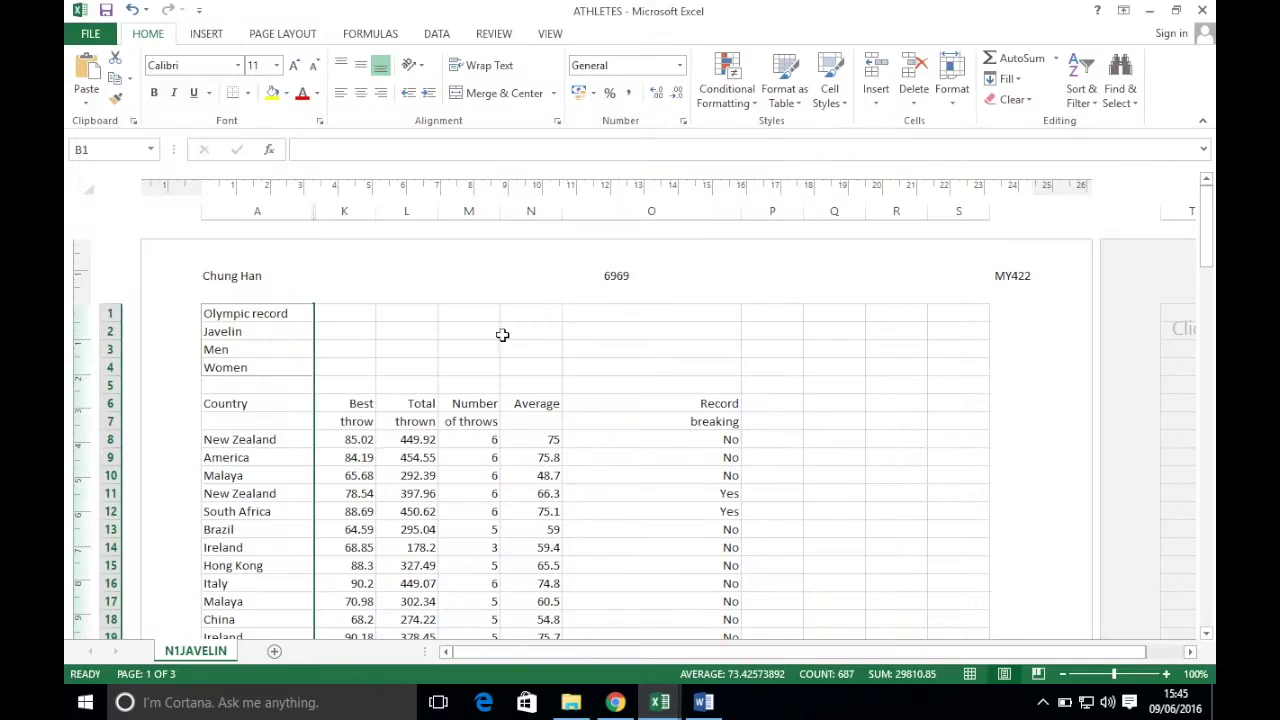
- Switch the sheet to show formulas and widen columns A and O to fit them
click(370, 36)
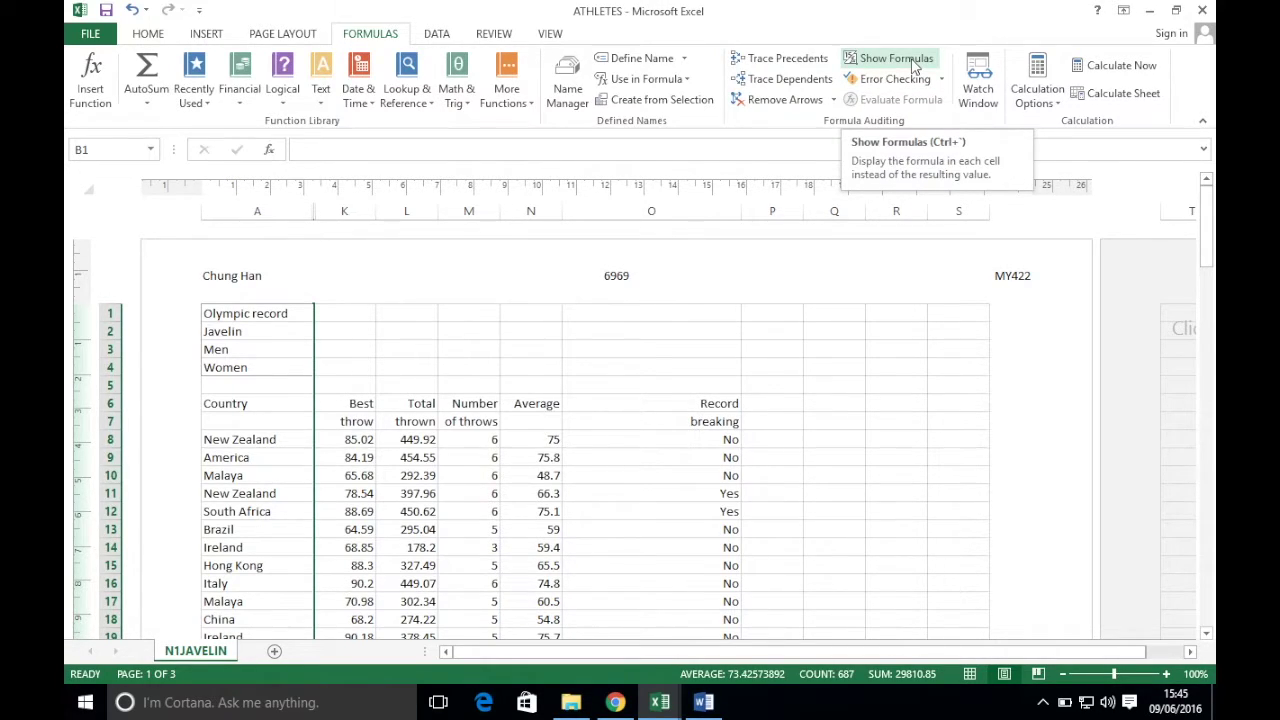
click(913, 63)
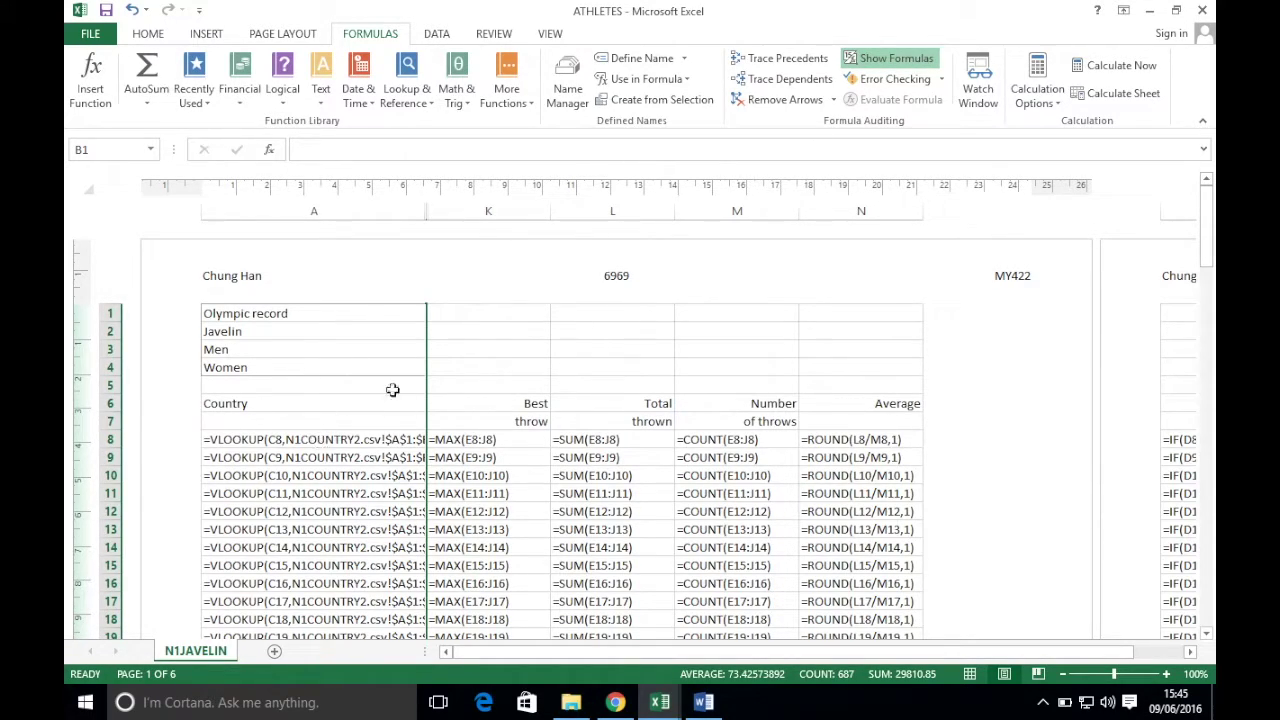
drag(426, 211, 525, 222)
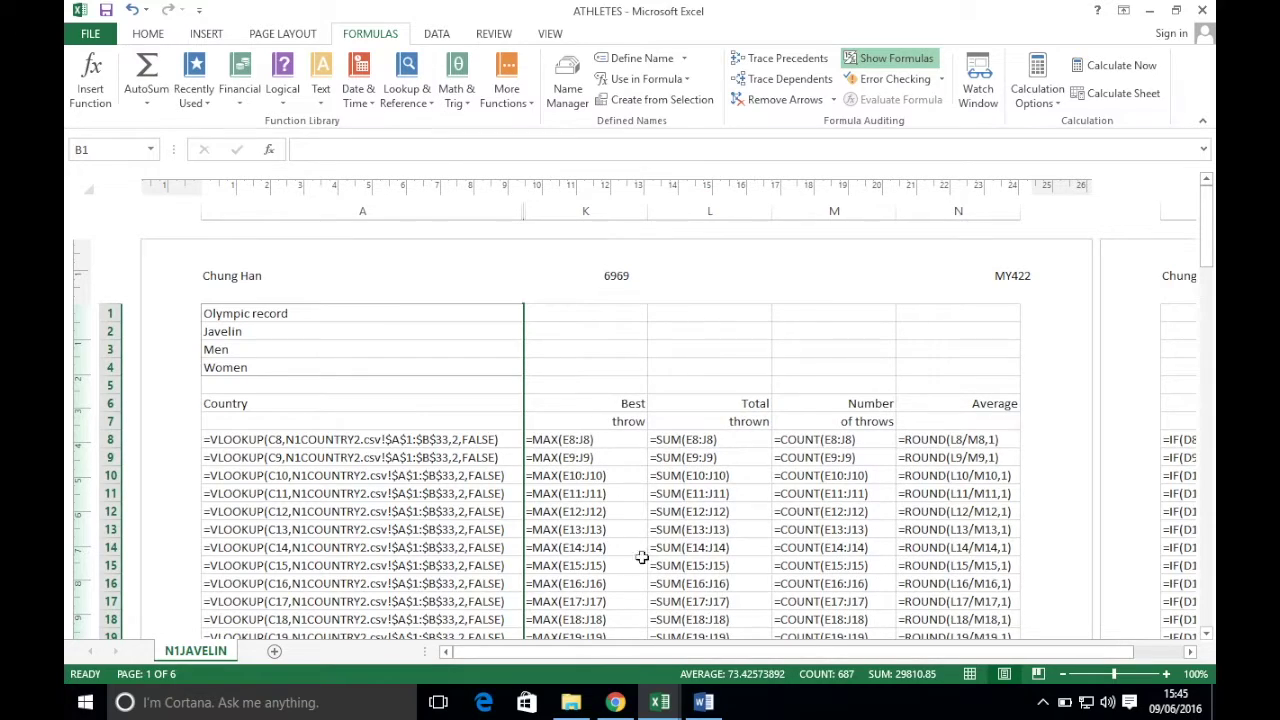
drag(645, 655, 845, 670)
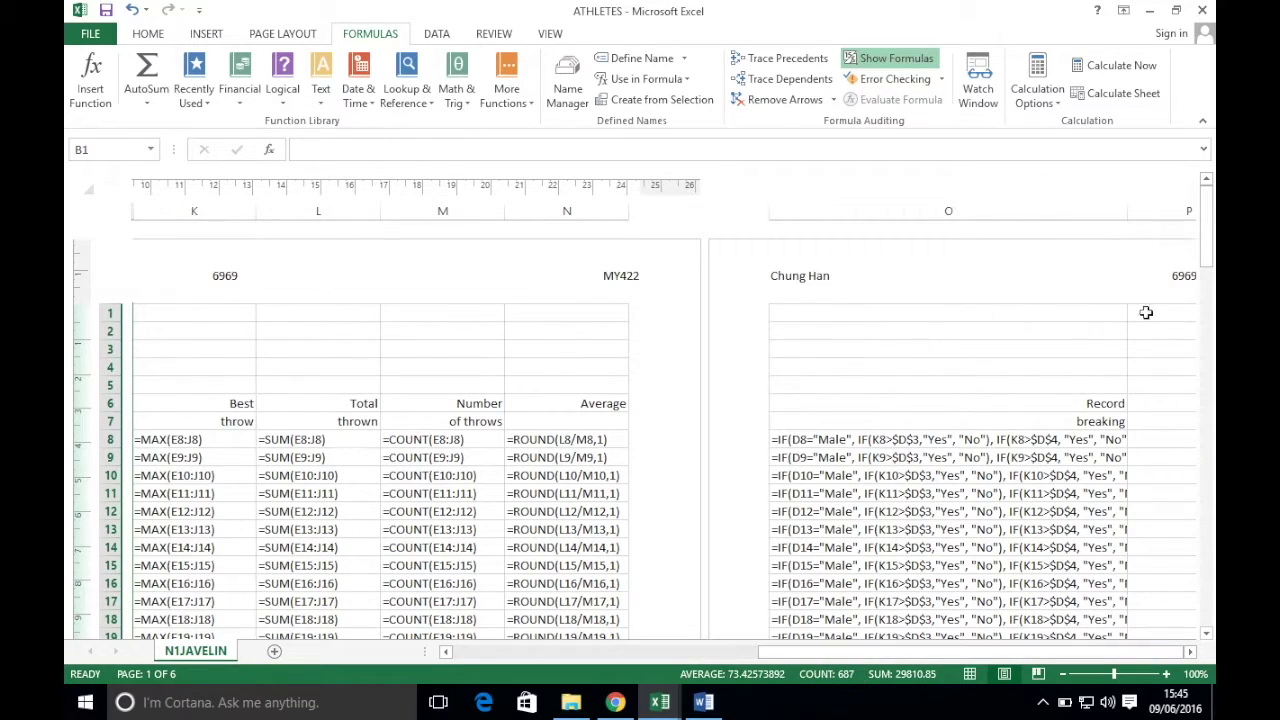
drag(1127, 209, 1169, 206)
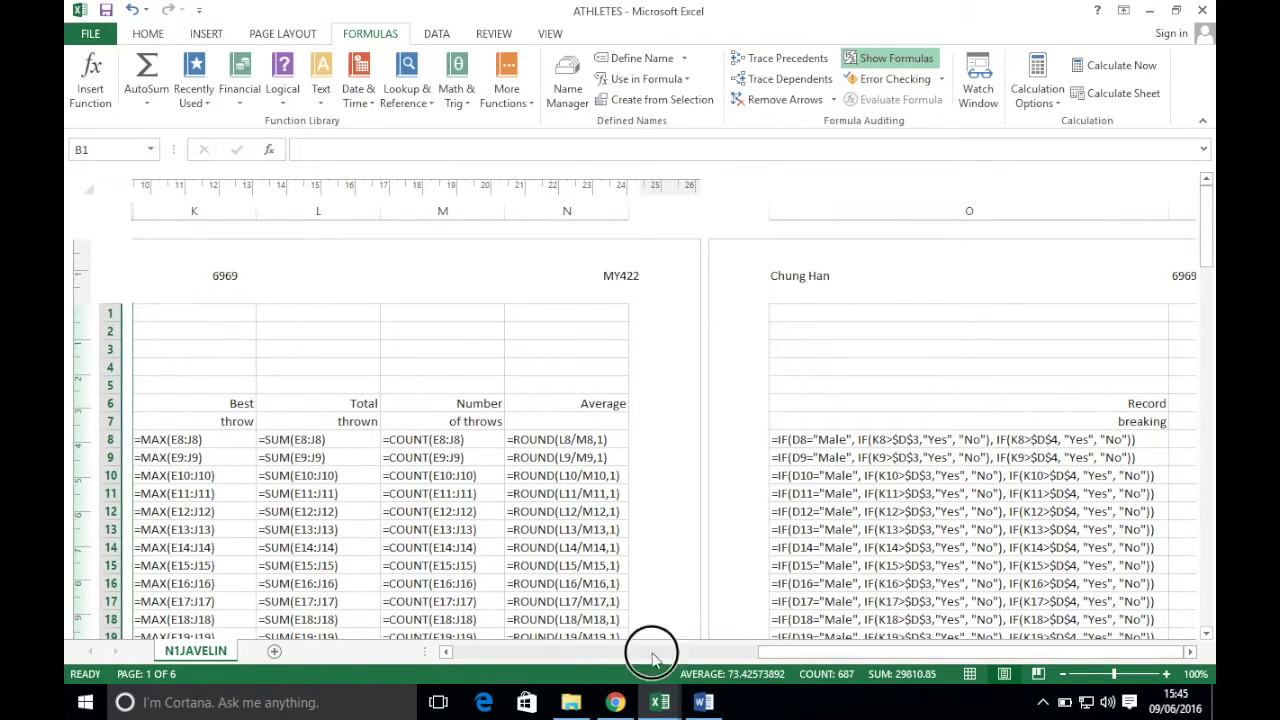
drag(767, 655, 465, 648)
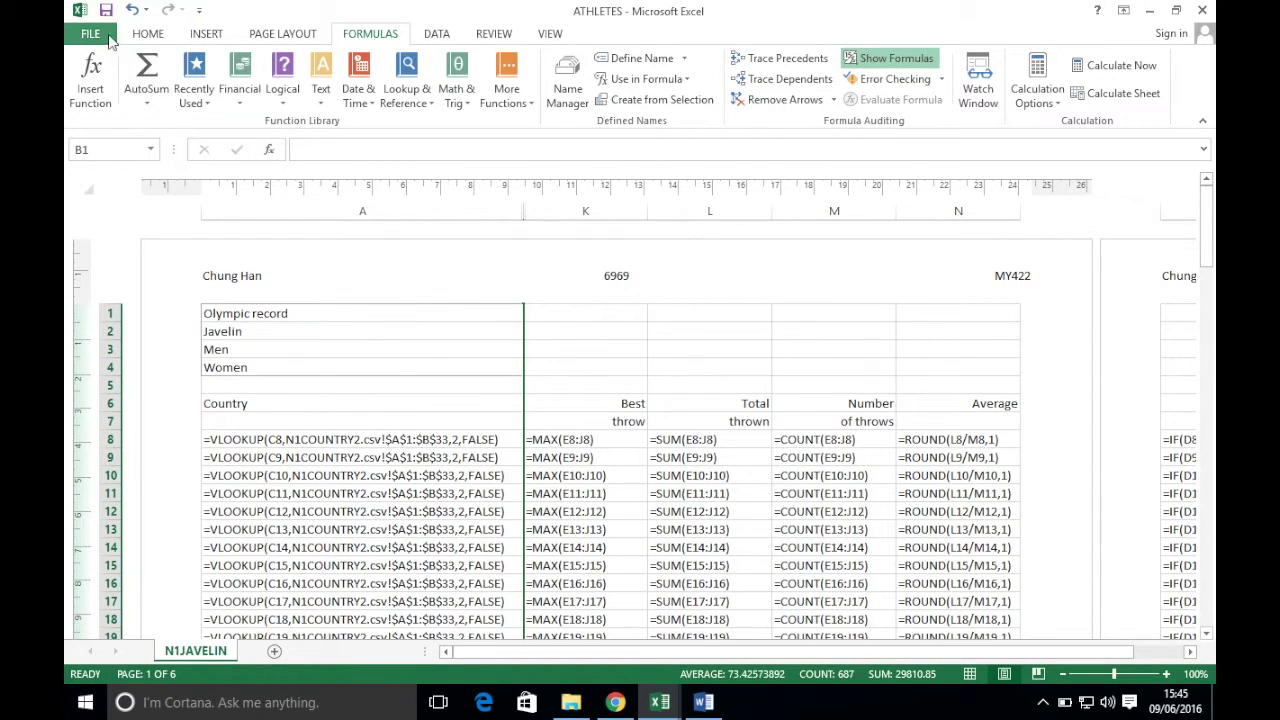
click(148, 34)
click(90, 33)
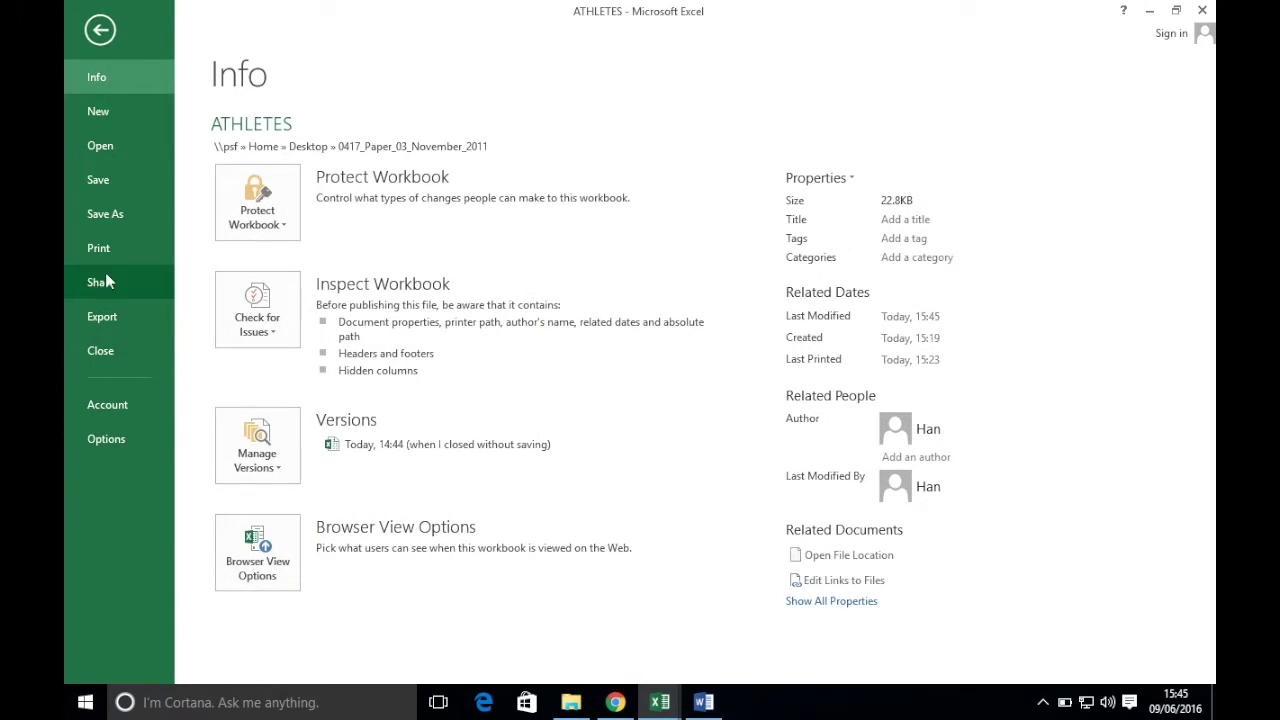
click(108, 253)
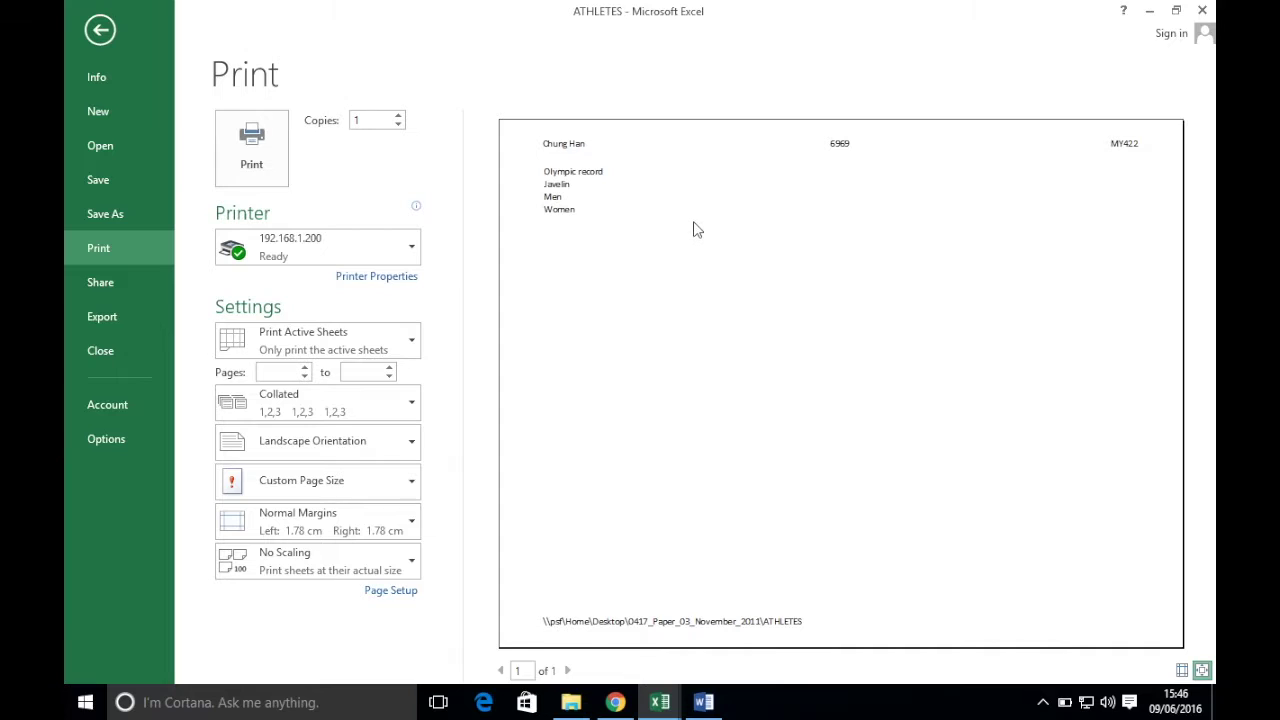
click(100, 30)
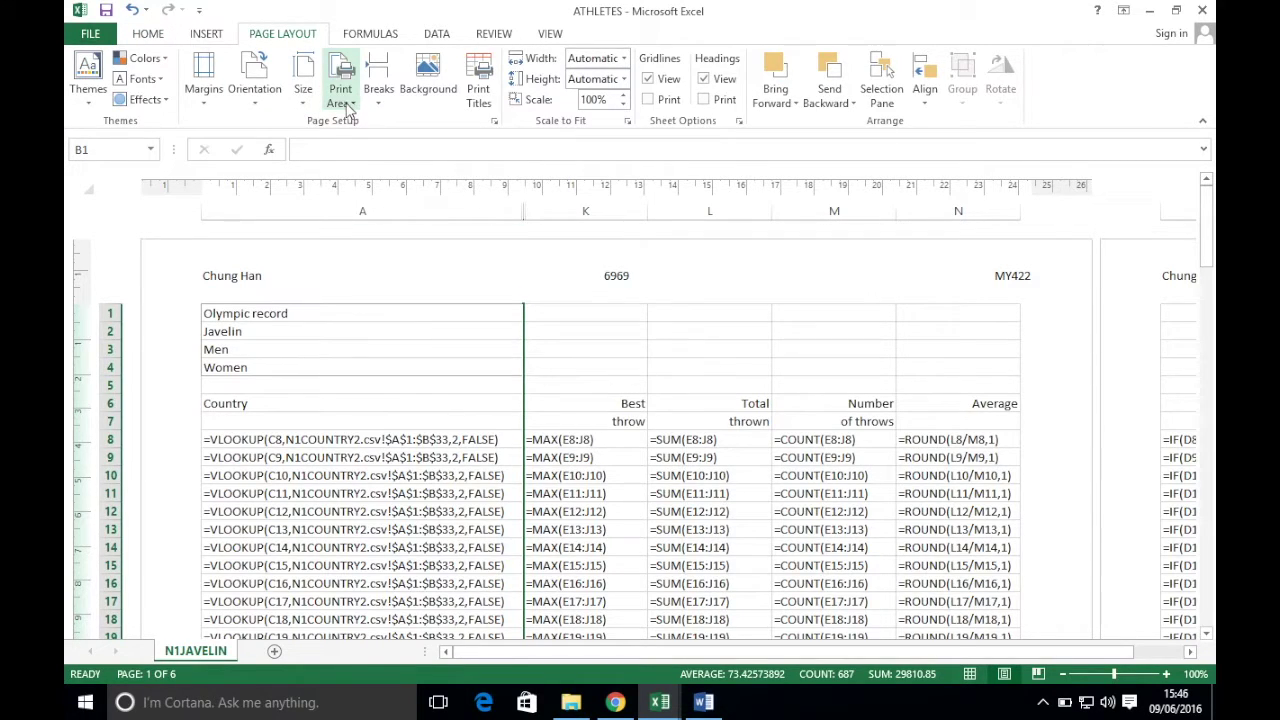
- Clear the print area and preview the whole formula sheet for printing
click(341, 101)
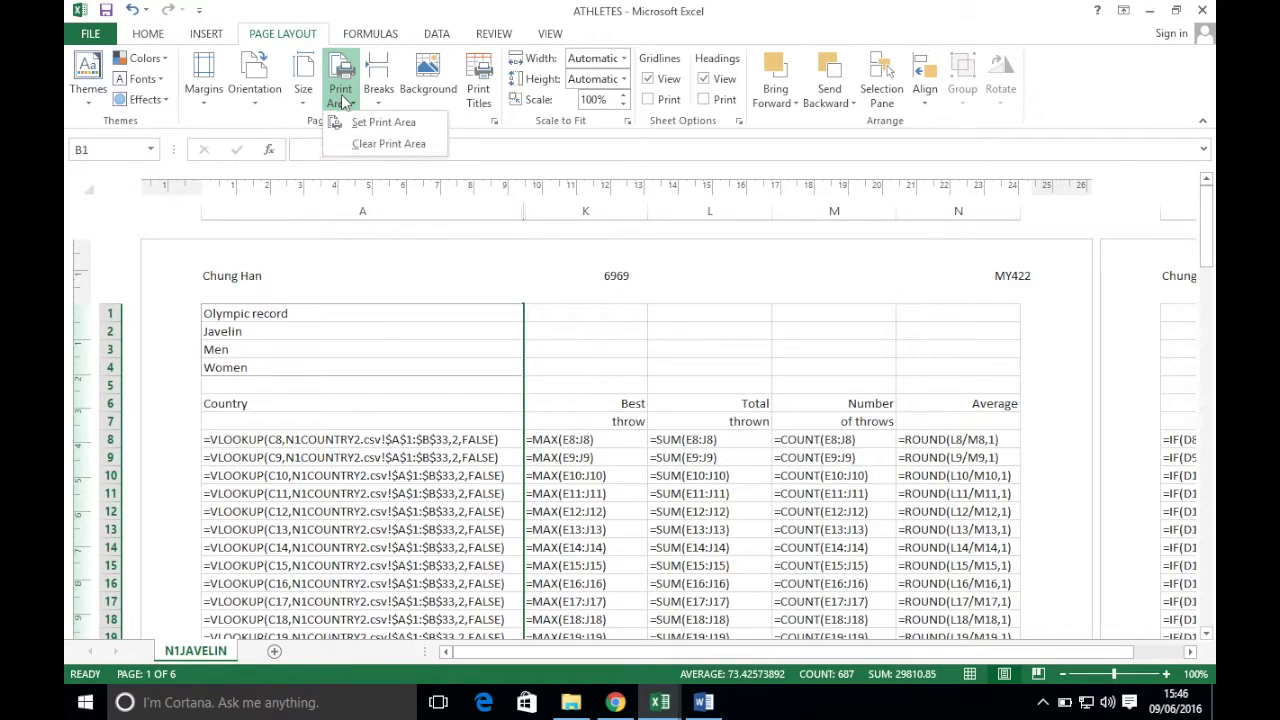
click(402, 150)
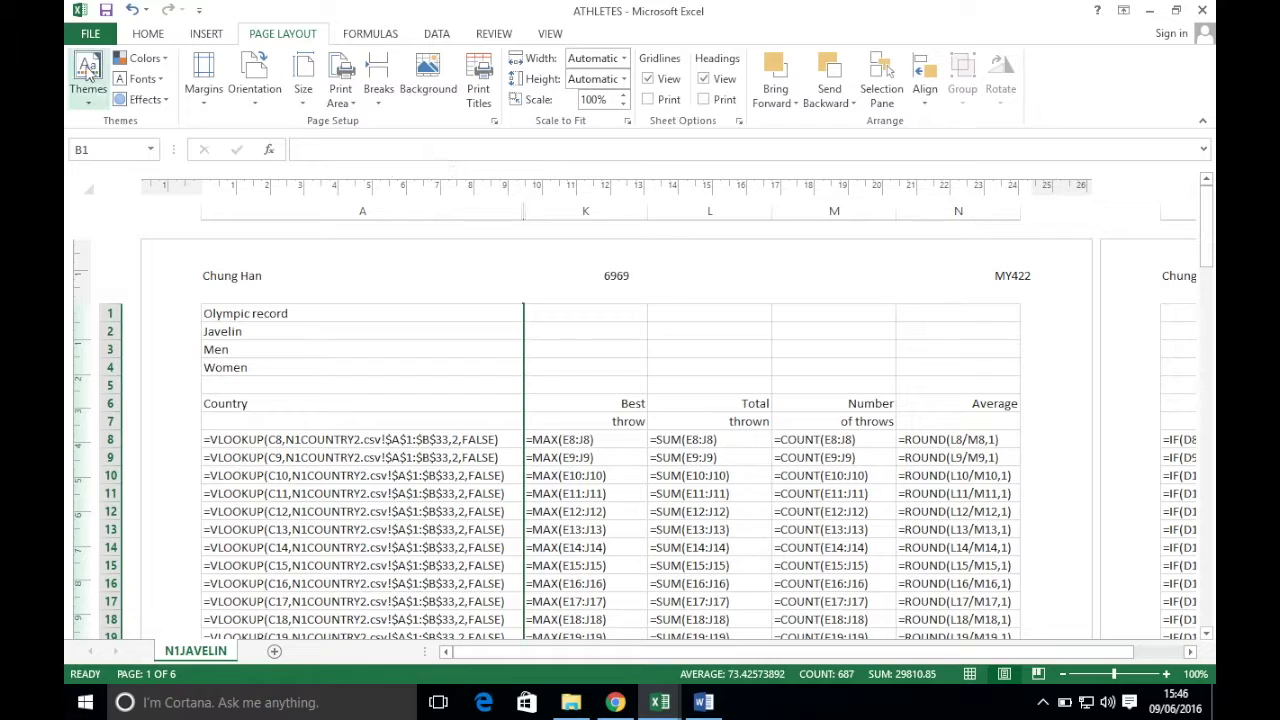
click(147, 33)
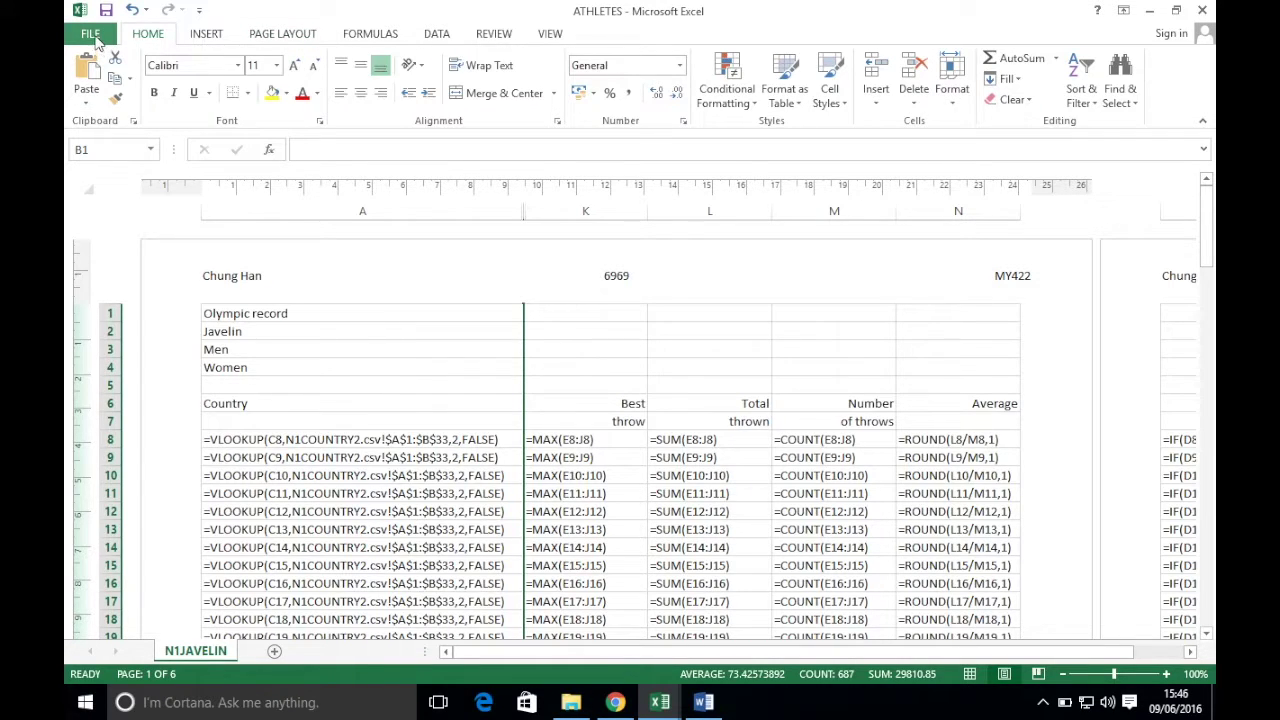
click(92, 35)
click(100, 248)
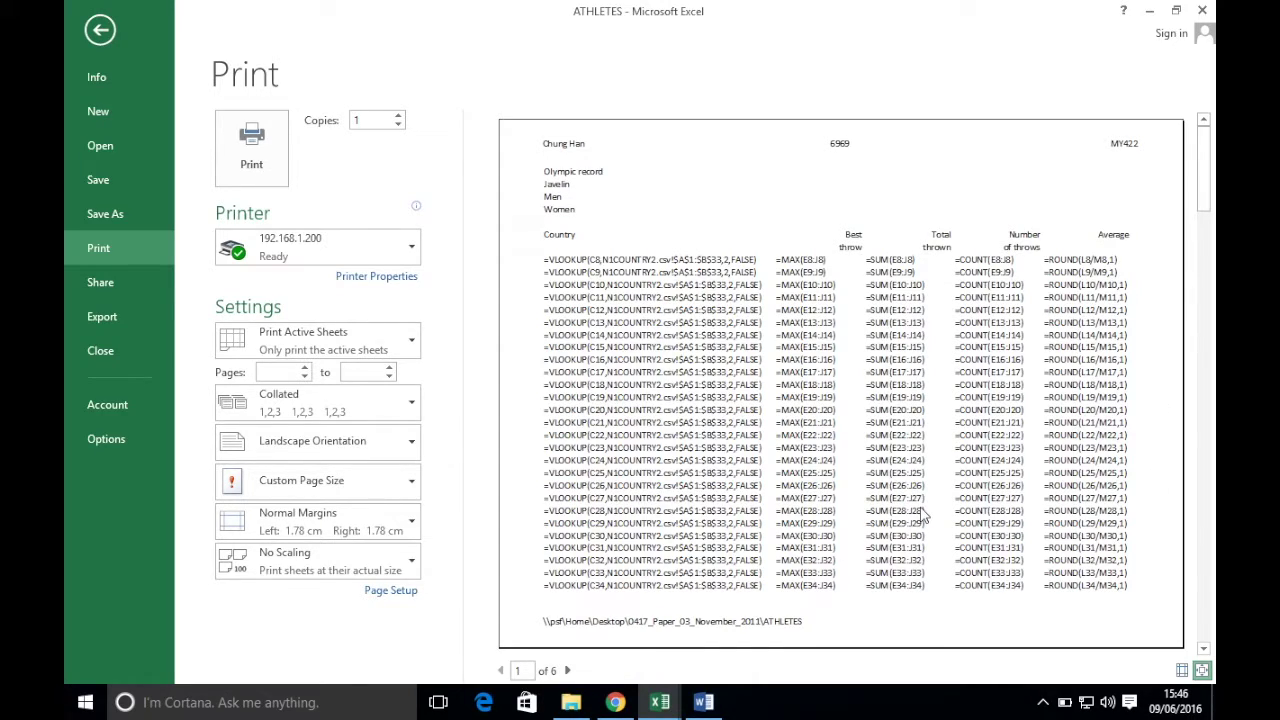
- Enable Row and column headings on the Sheet settings of Page Setup
click(383, 593)
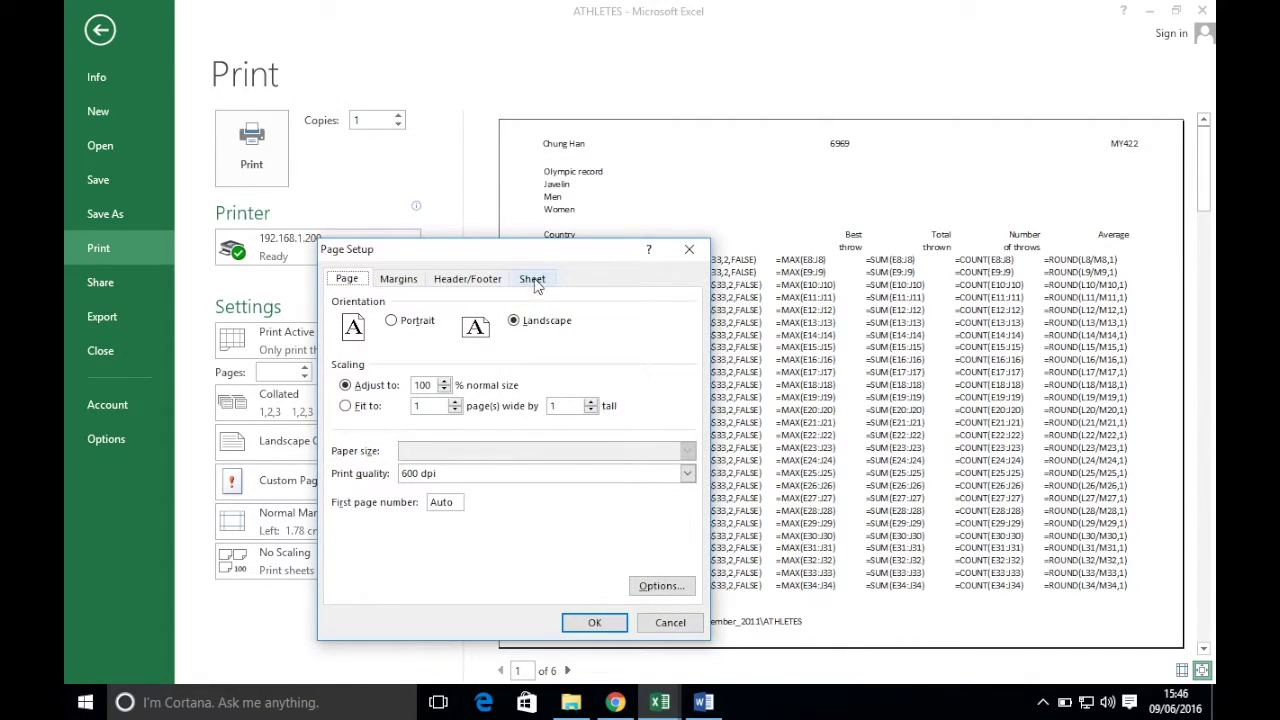
click(535, 282)
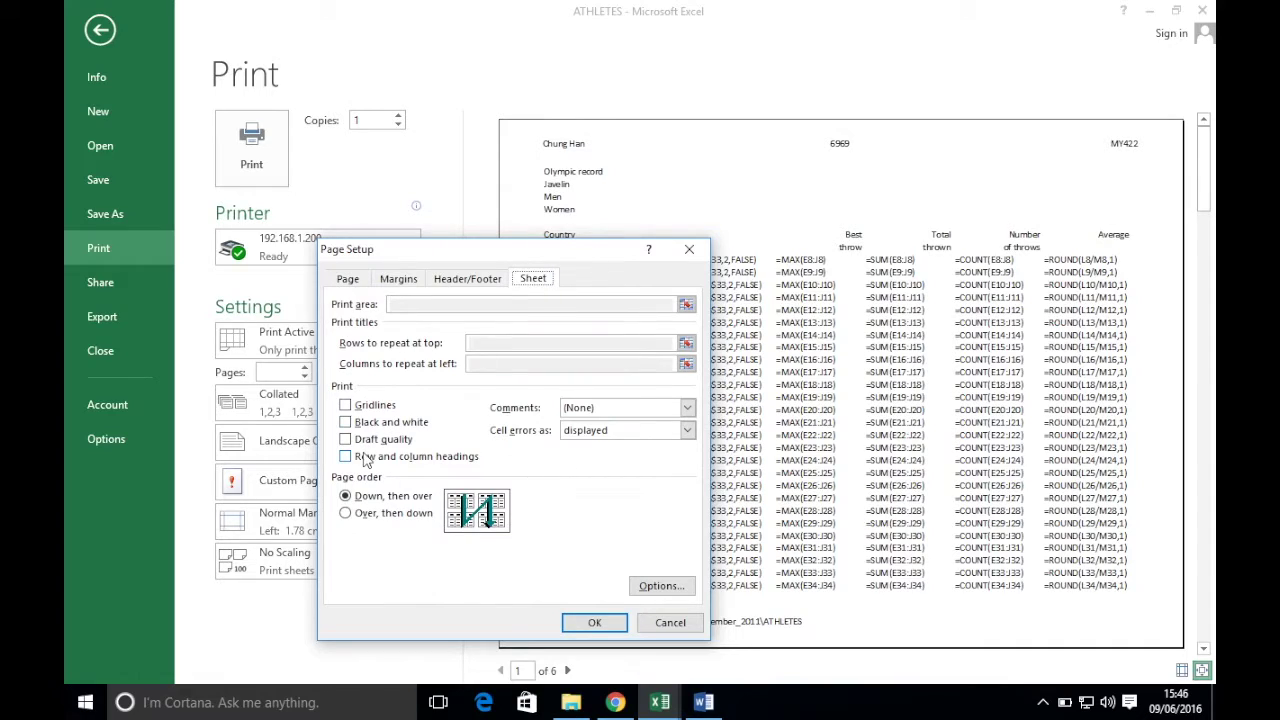
click(440, 460)
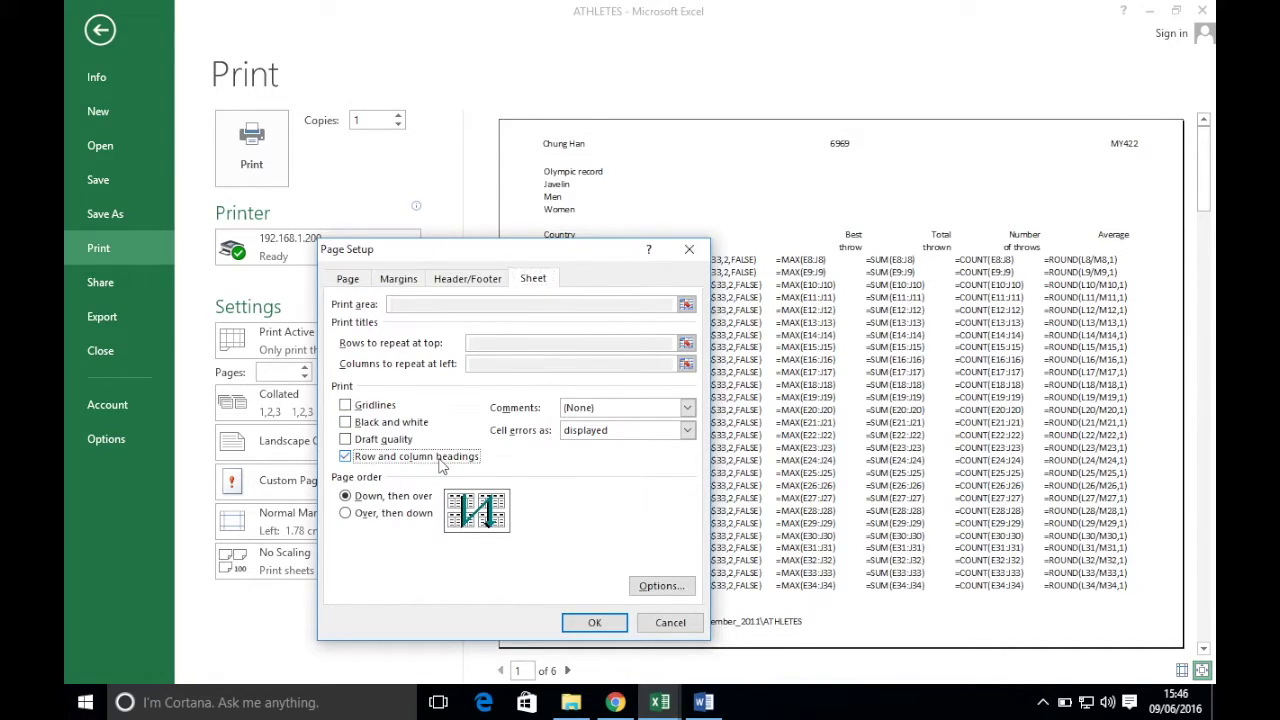
click(588, 621)
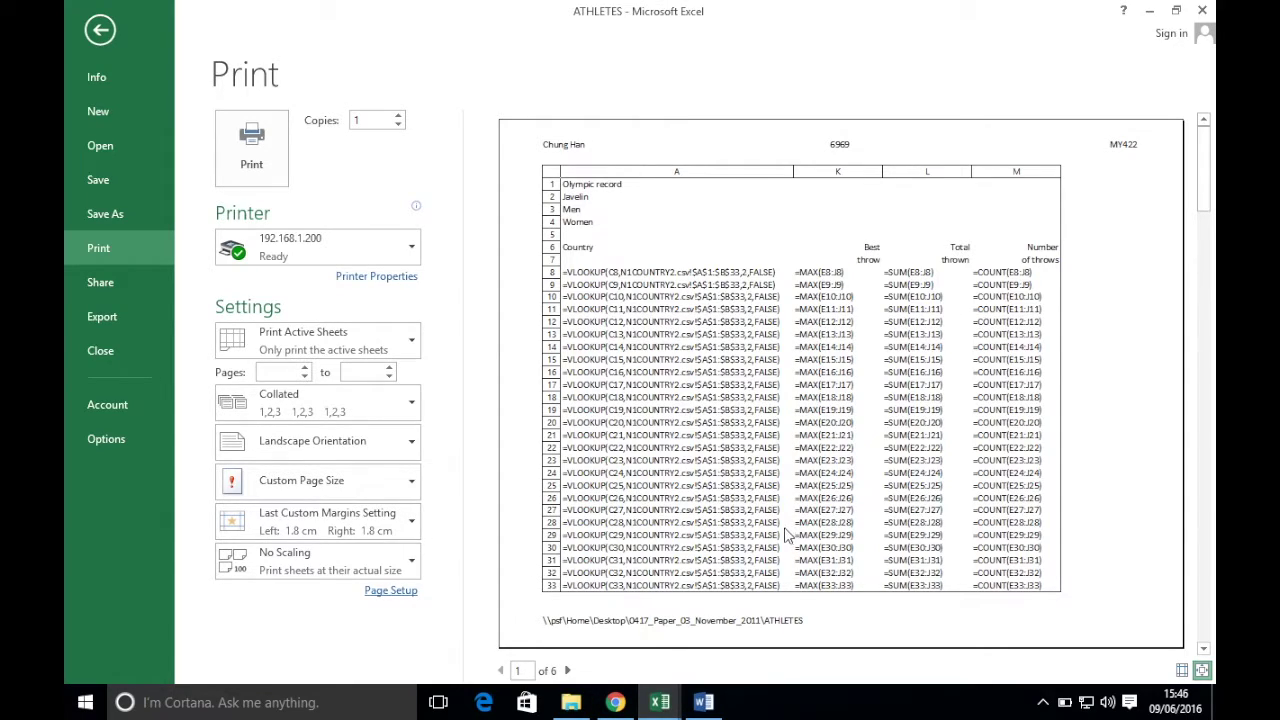
- Change print scaling from No Scaling to Fit All Rows on One Page, then reread tasks 18–28 in Chrome
click(615, 702)
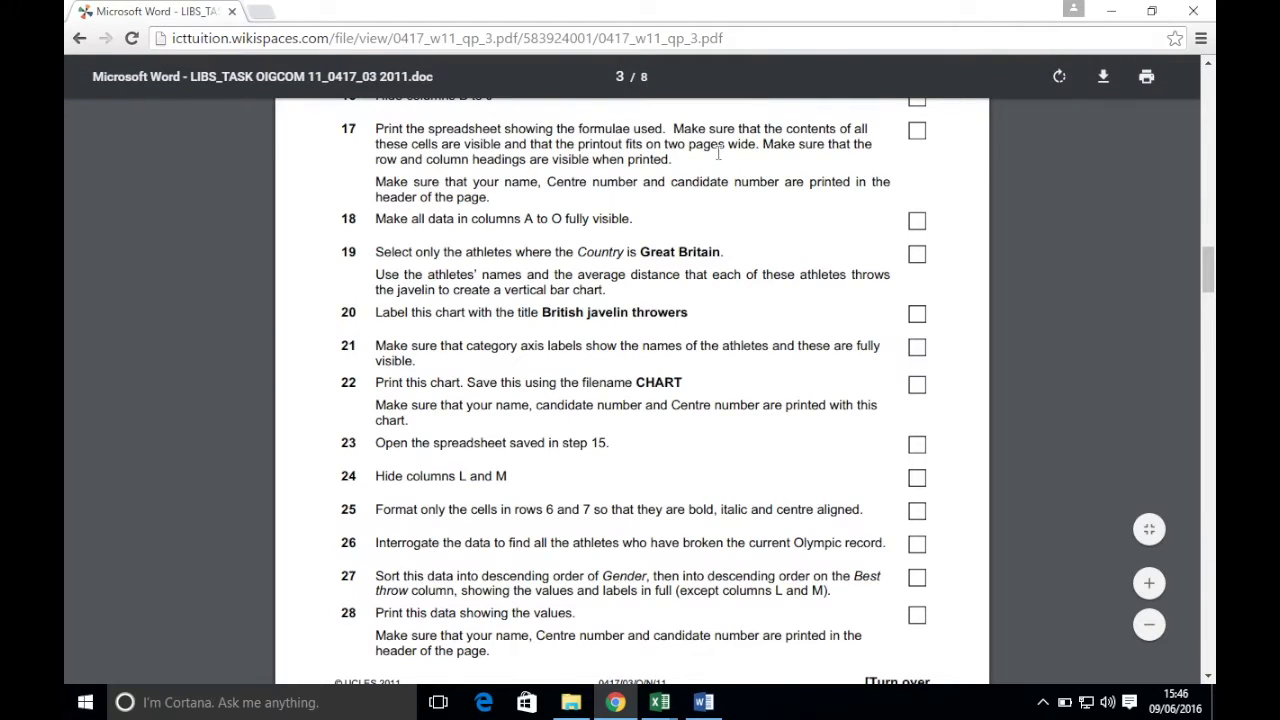
click(1111, 12)
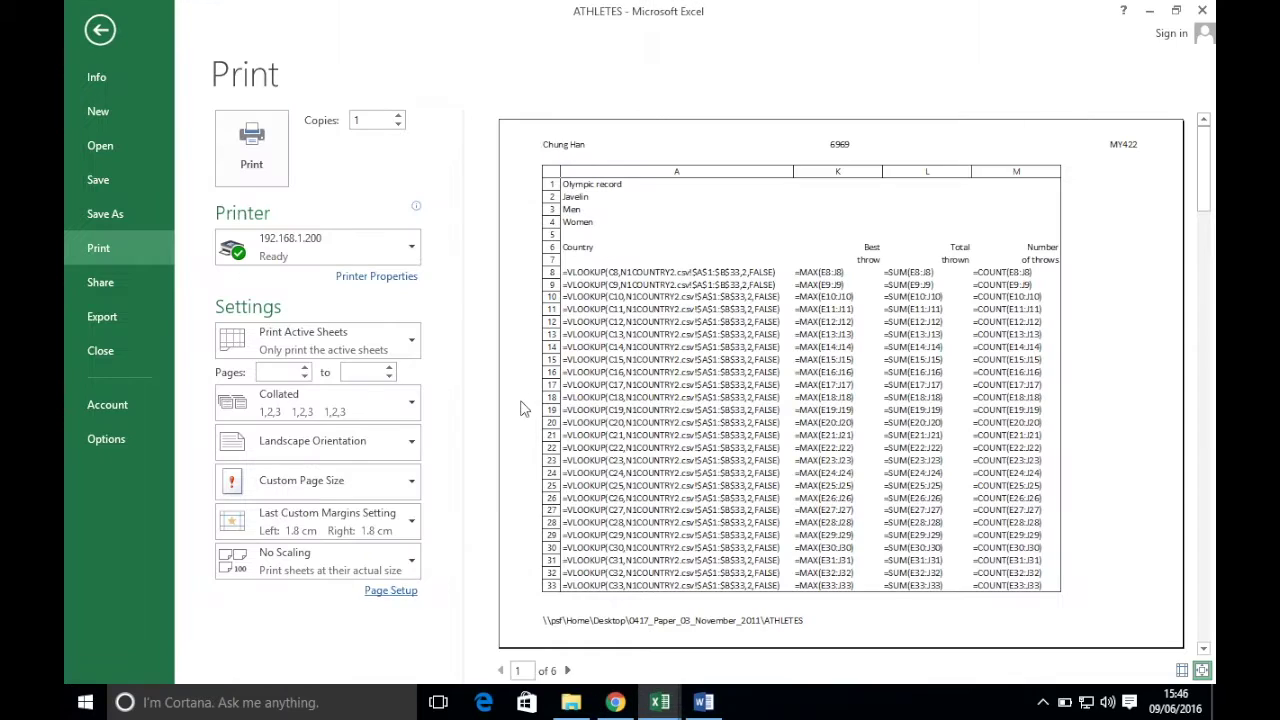
click(268, 567)
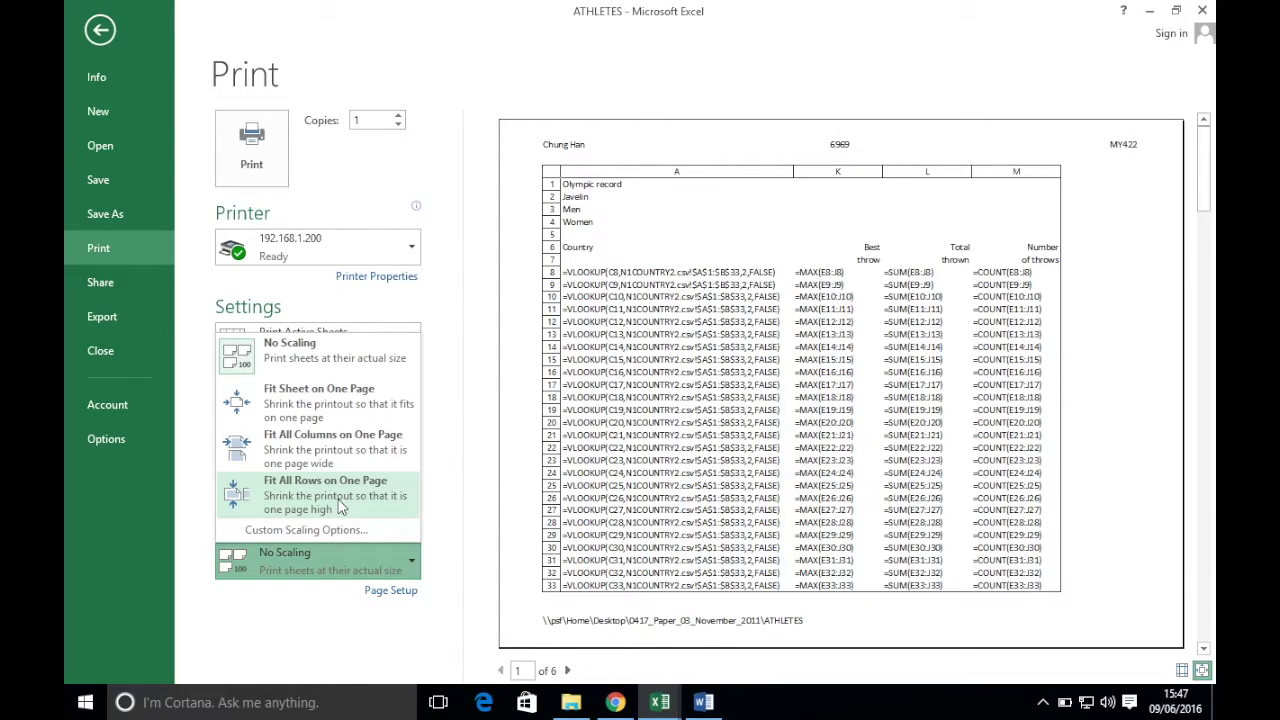
click(340, 508)
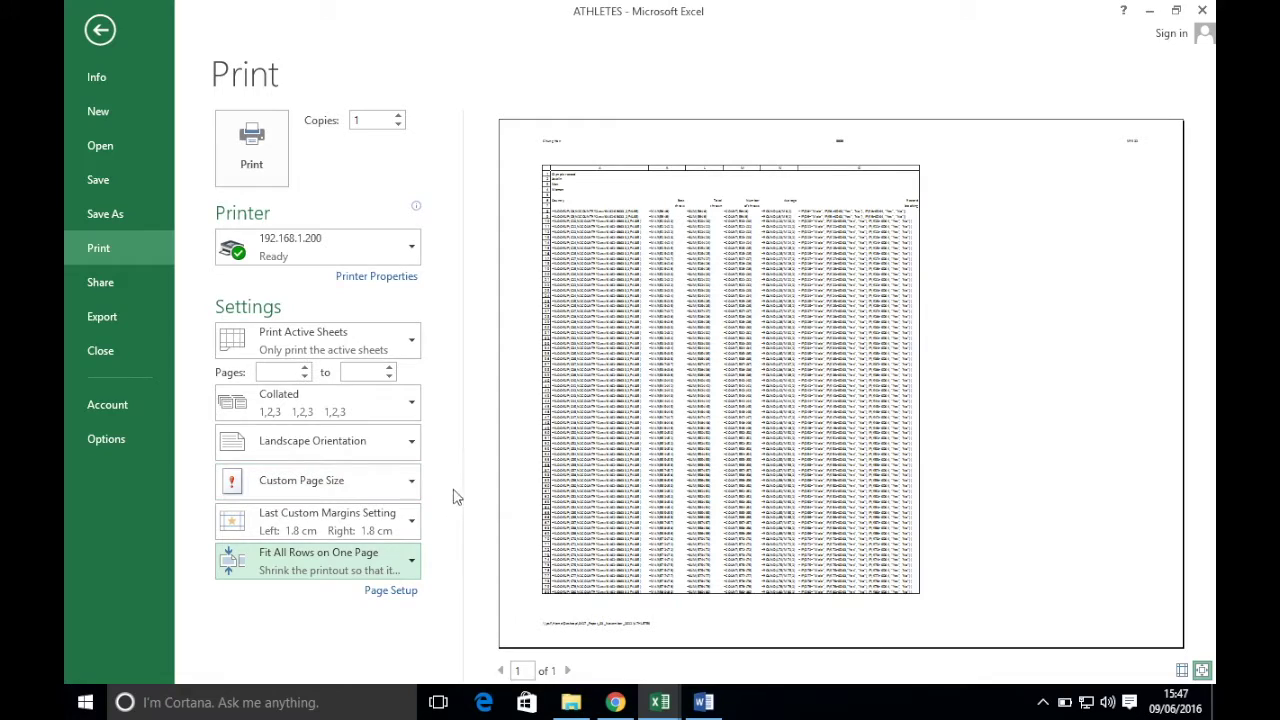
click(384, 494)
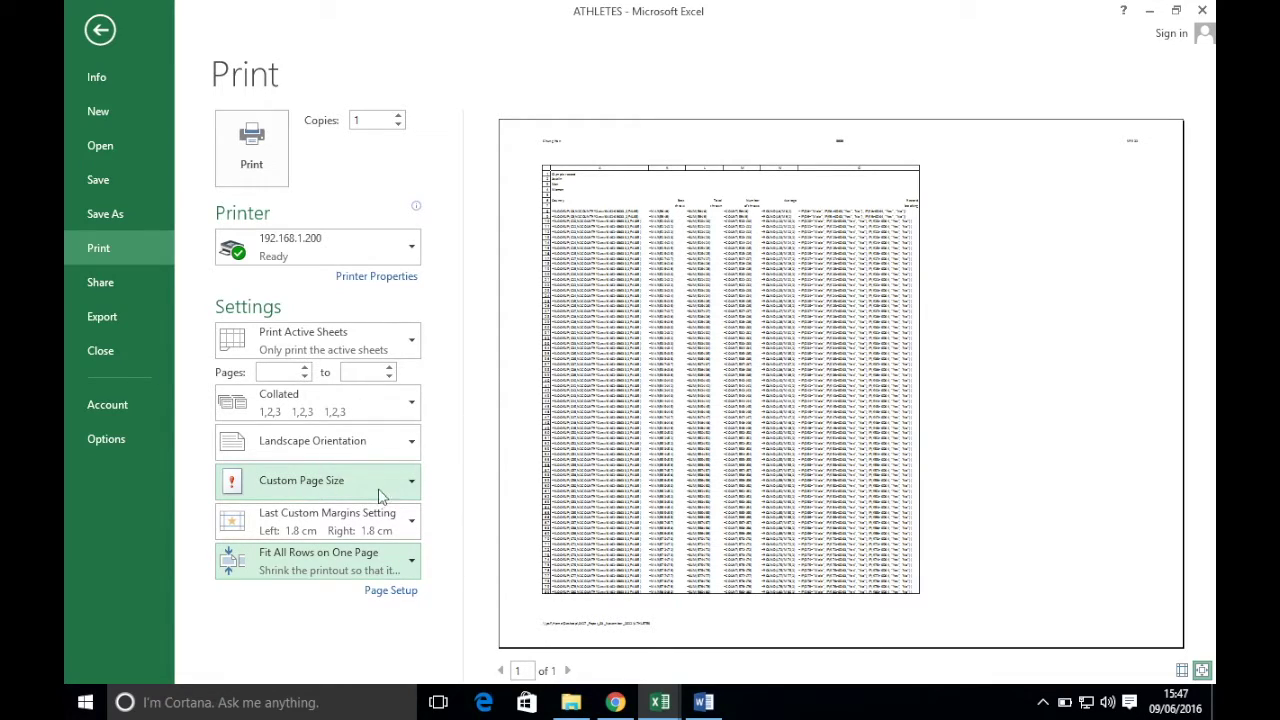
click(318, 556)
click(494, 570)
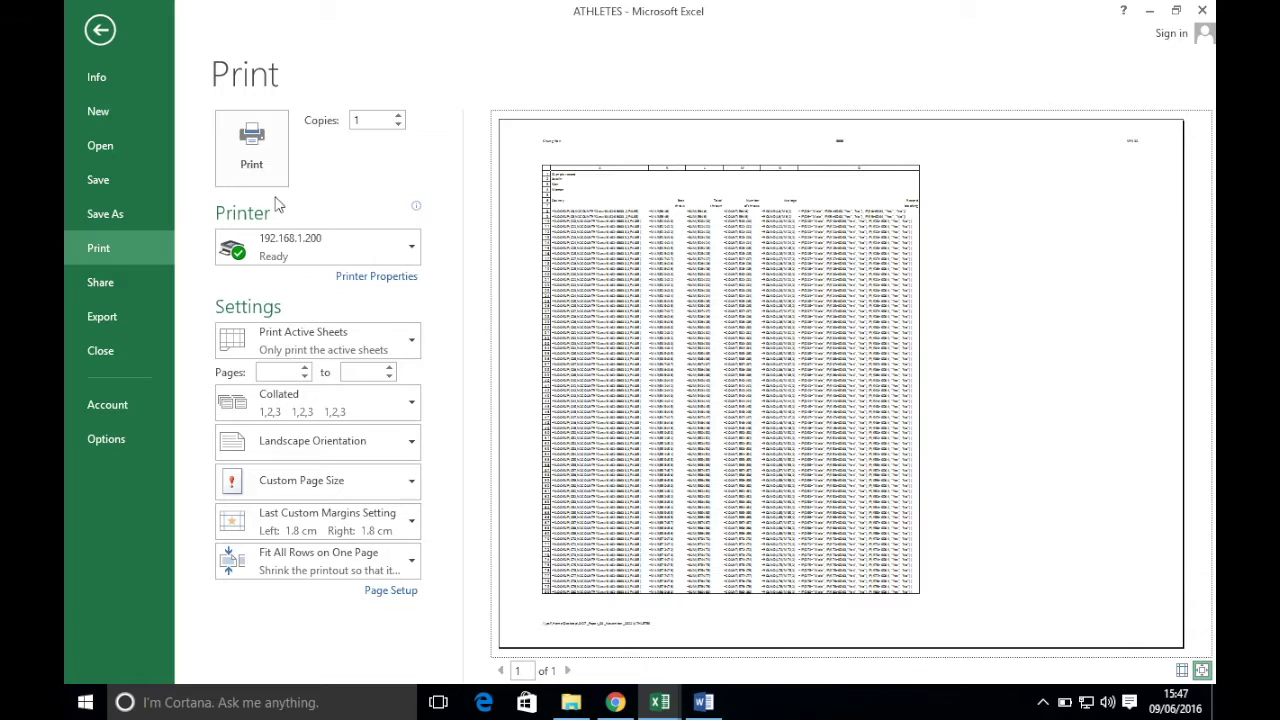
click(615, 702)
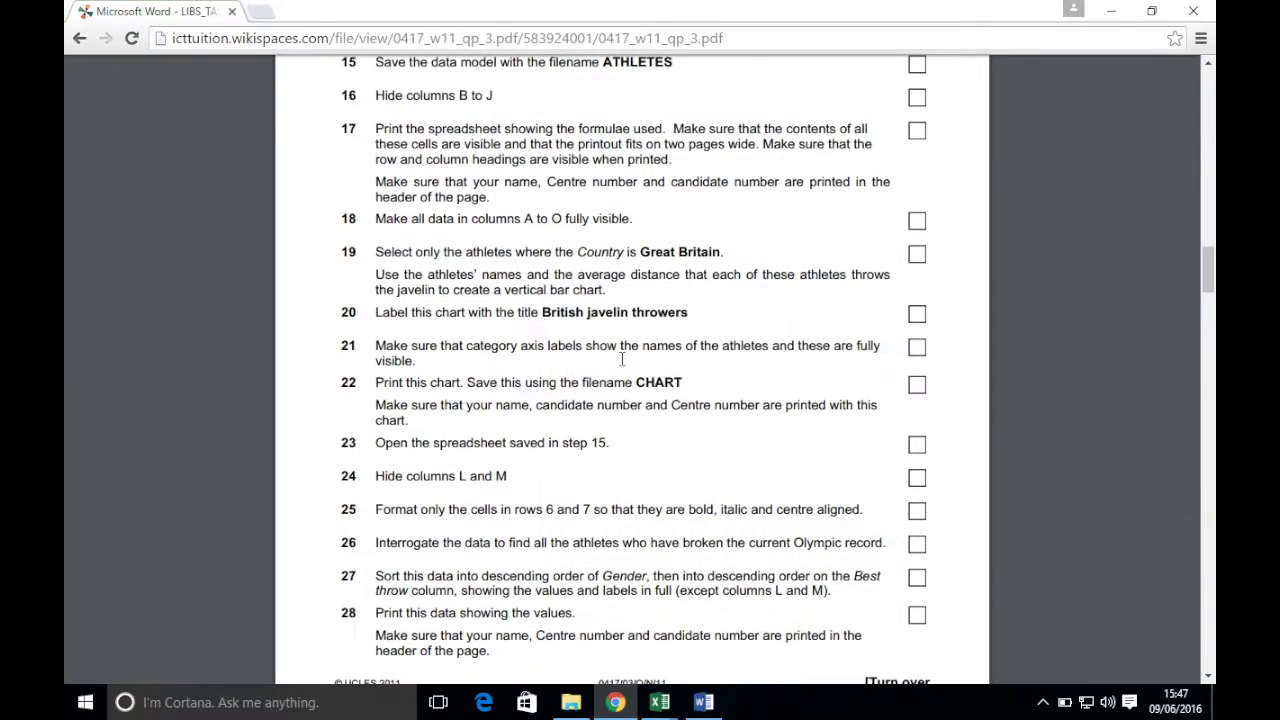
scroll(628, 365, down, 1)
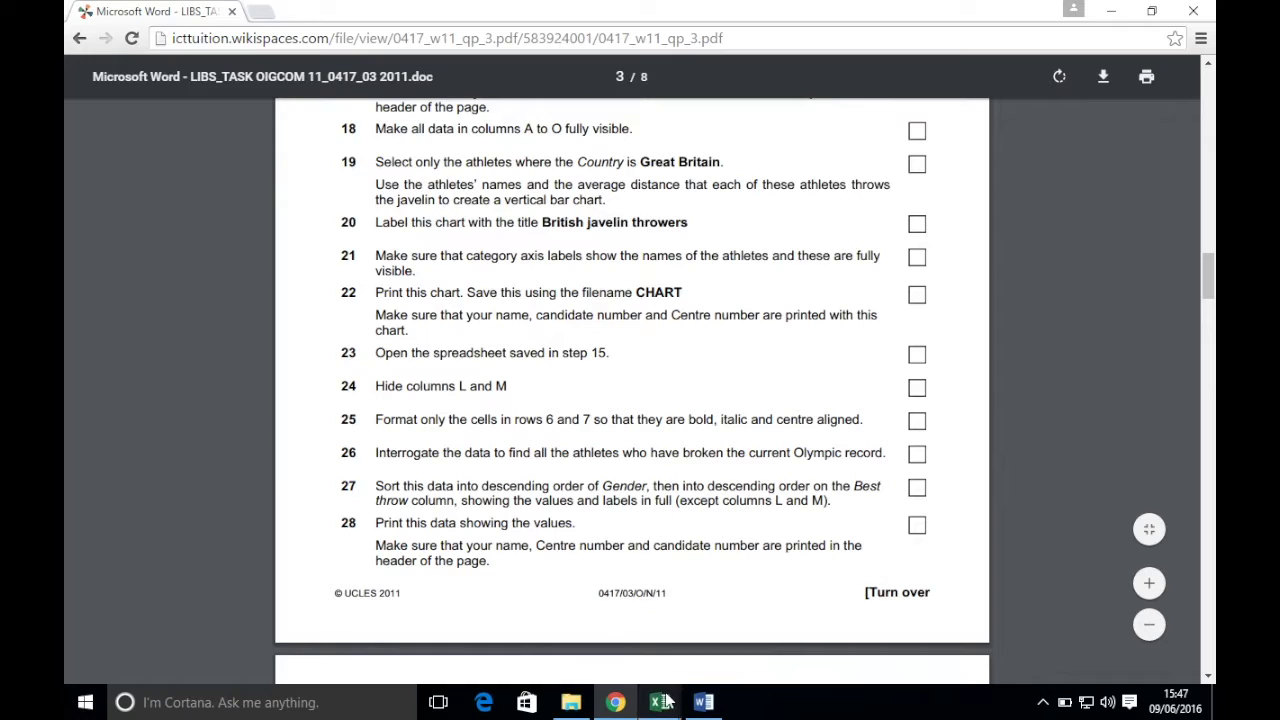
- Leave print preview in ATHLETES and turn off Show Formulas so calculated values display
mouse_move(659, 702)
click(621, 533)
click(99, 30)
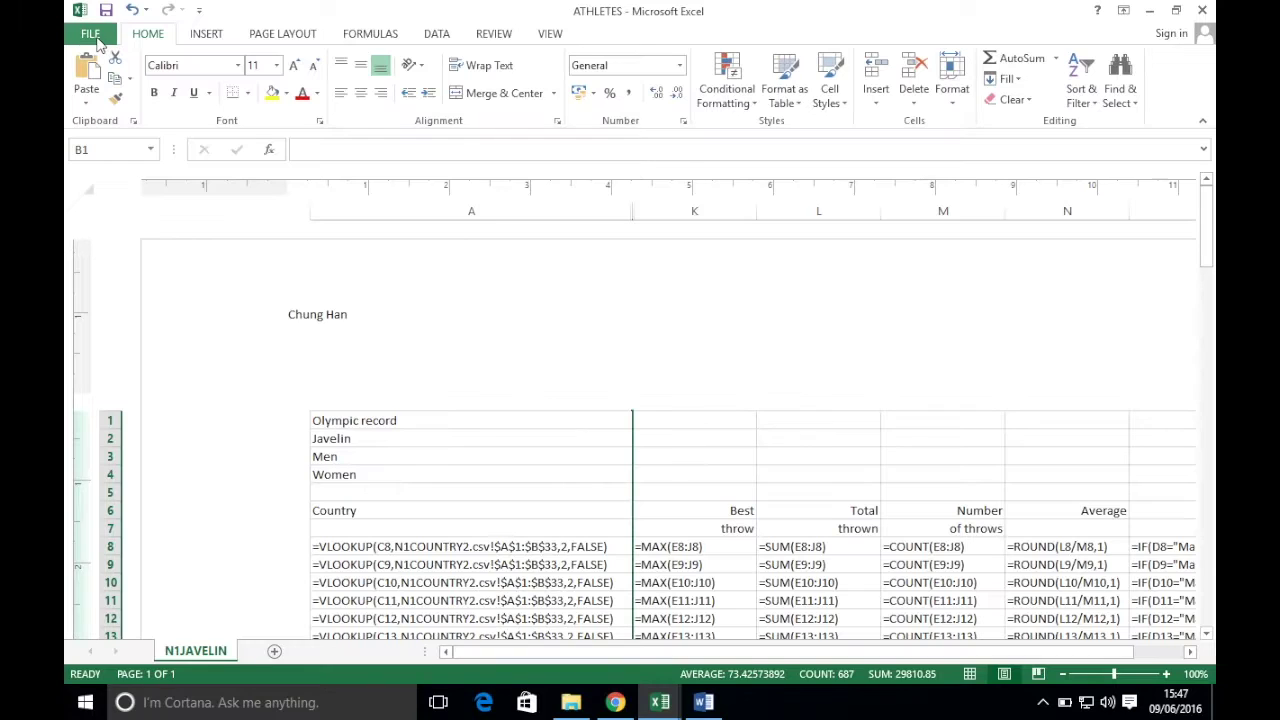
click(372, 34)
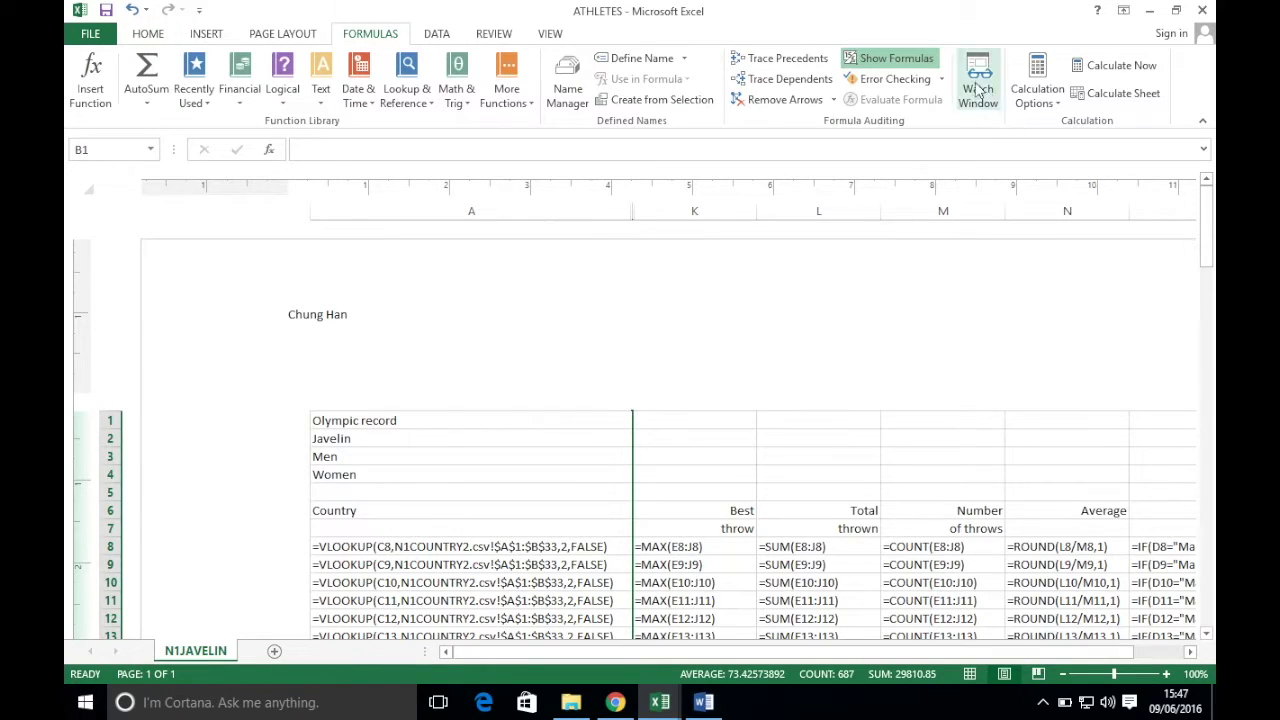
click(895, 63)
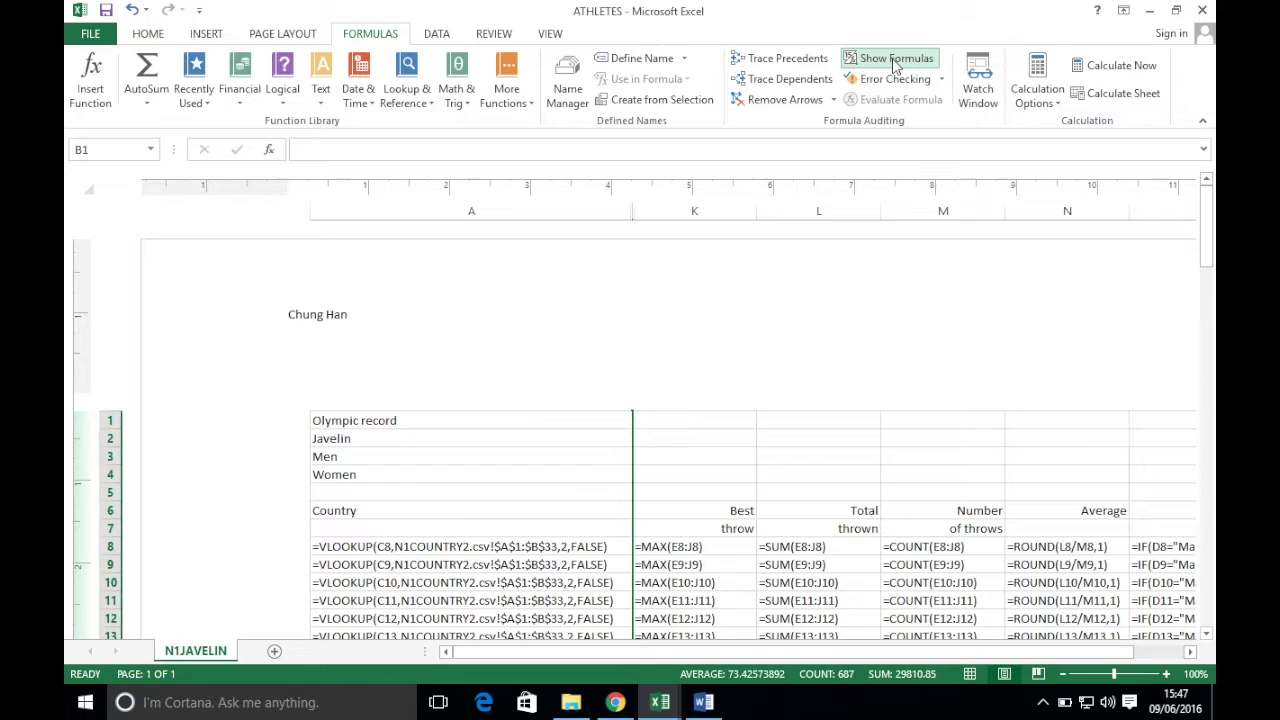
click(895, 60)
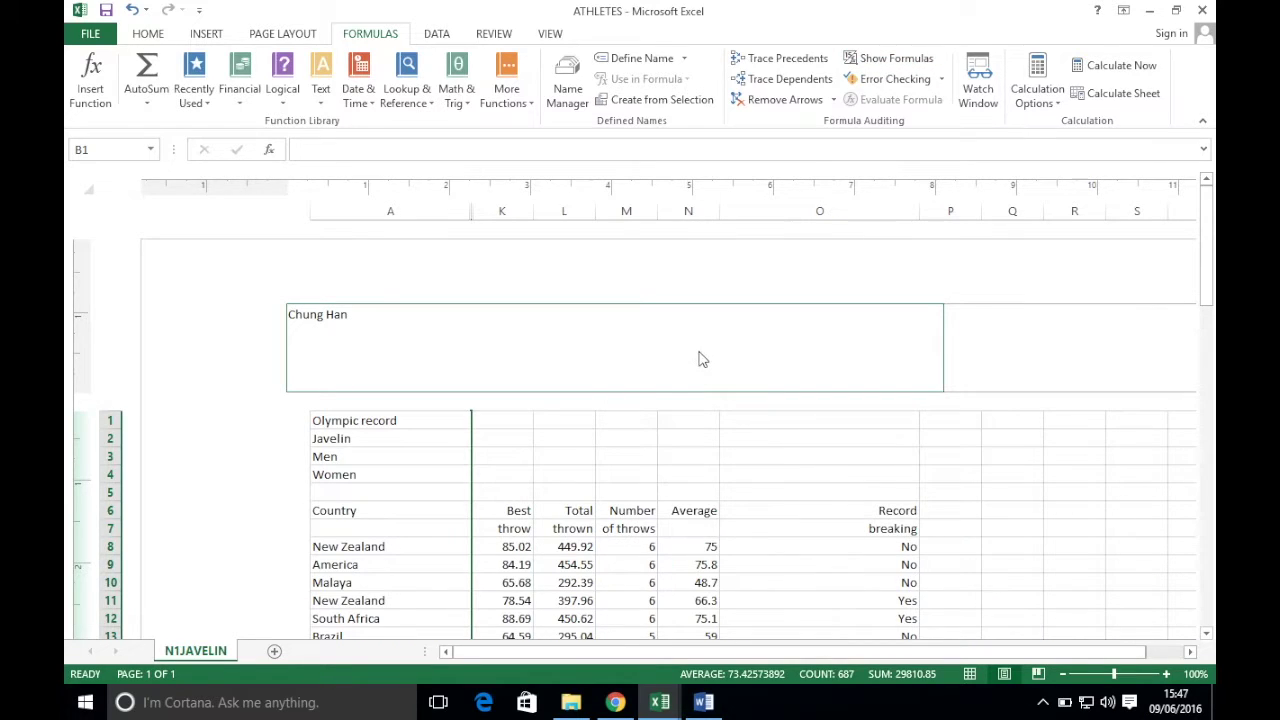
- Select the whole sheet and double-click the A–K boundary to unhide and autofit columns B–J
click(85, 187)
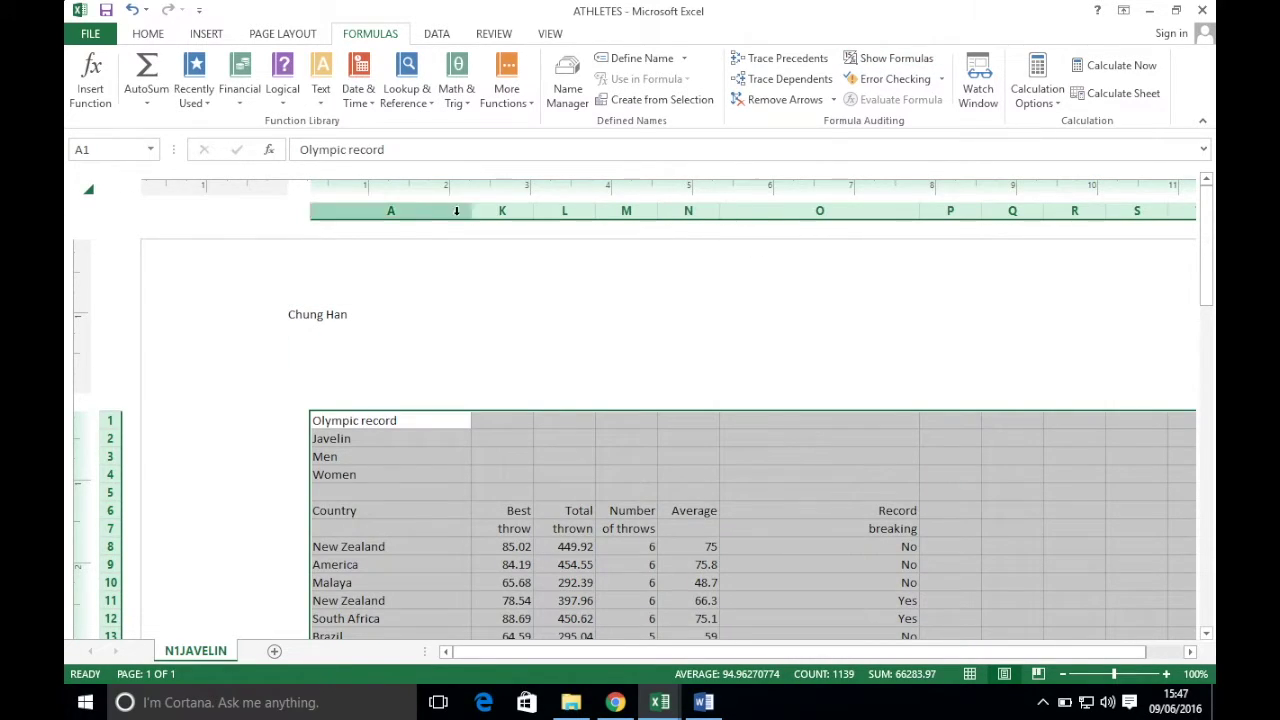
click(510, 444)
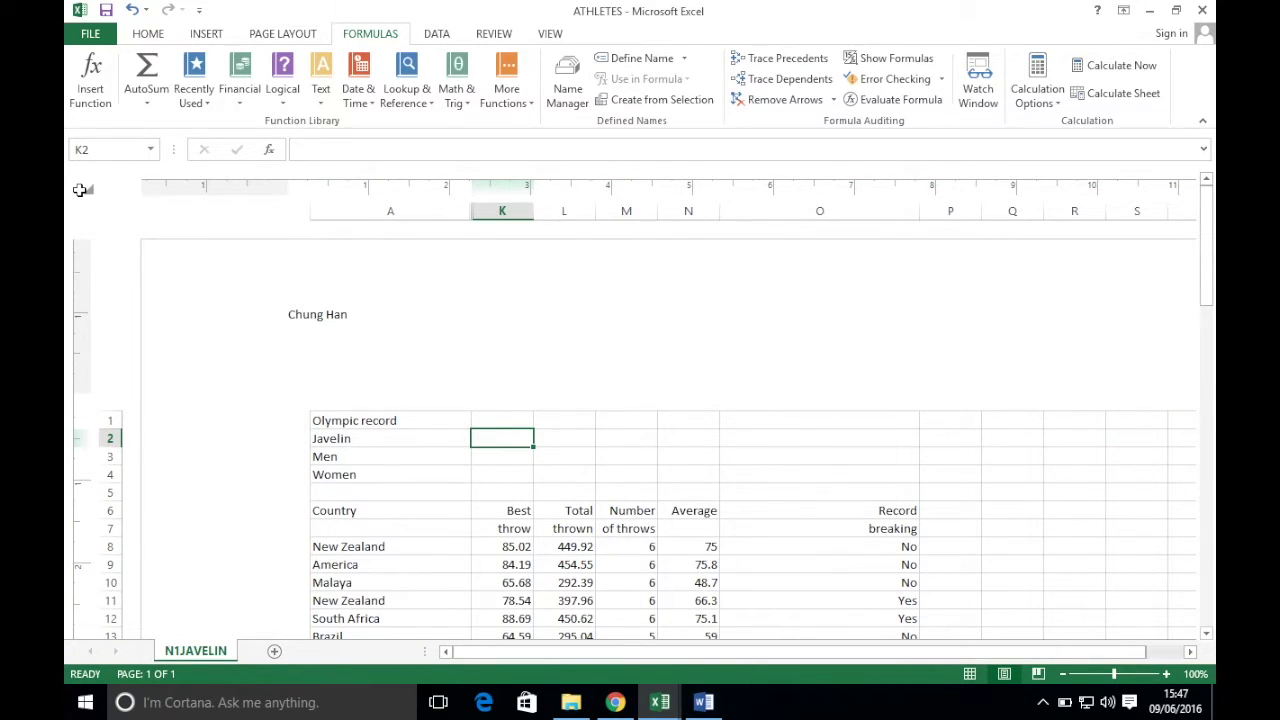
click(82, 189)
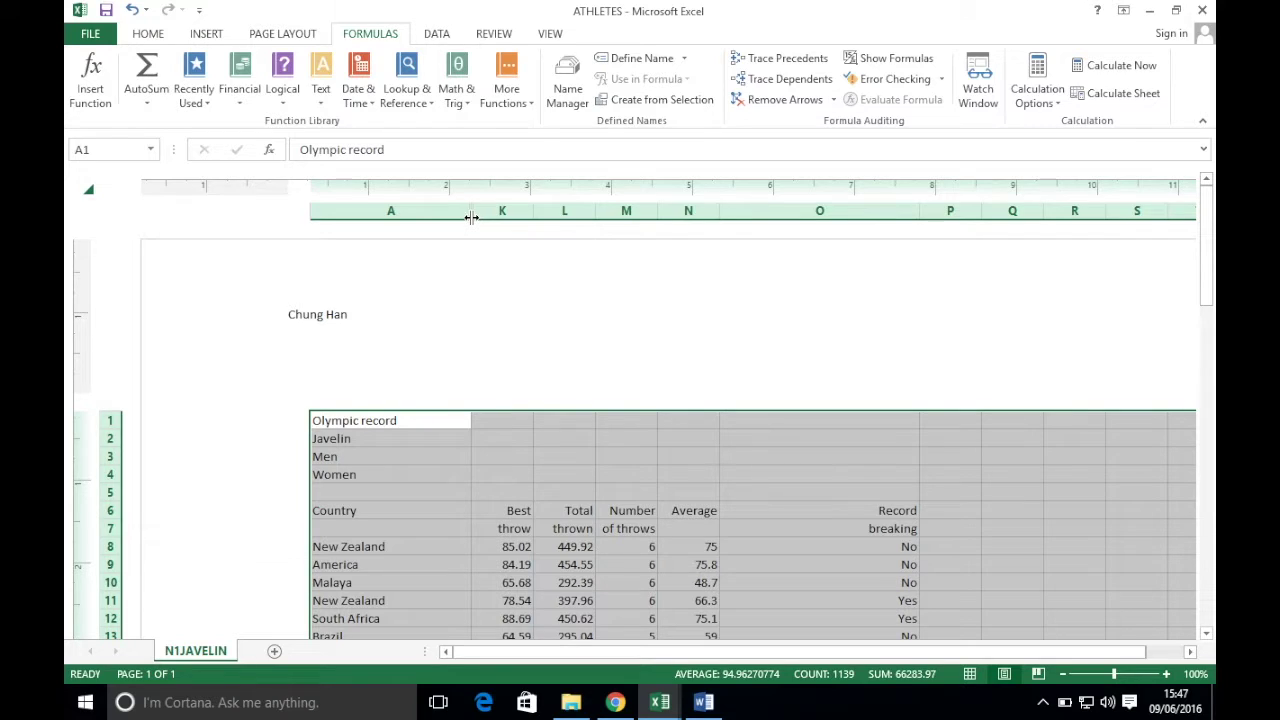
double_click(467, 213)
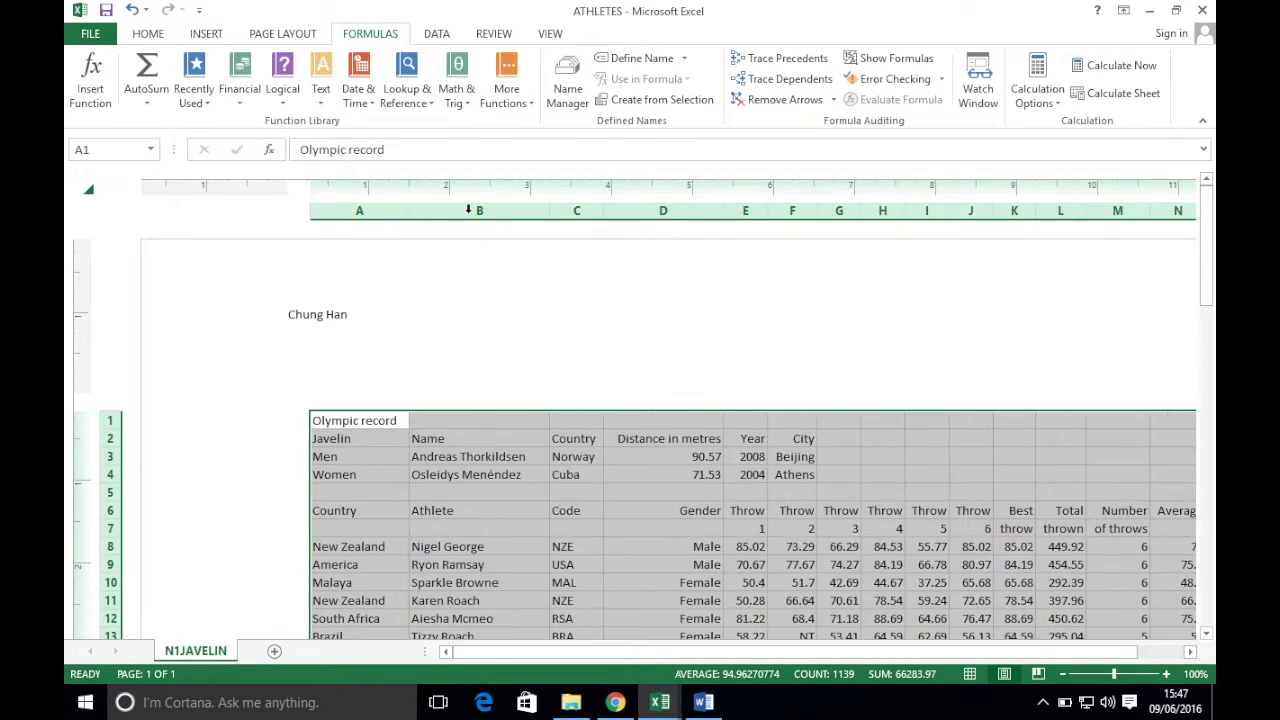
scroll(718, 456, down, 5)
scroll(718, 456, up, 5)
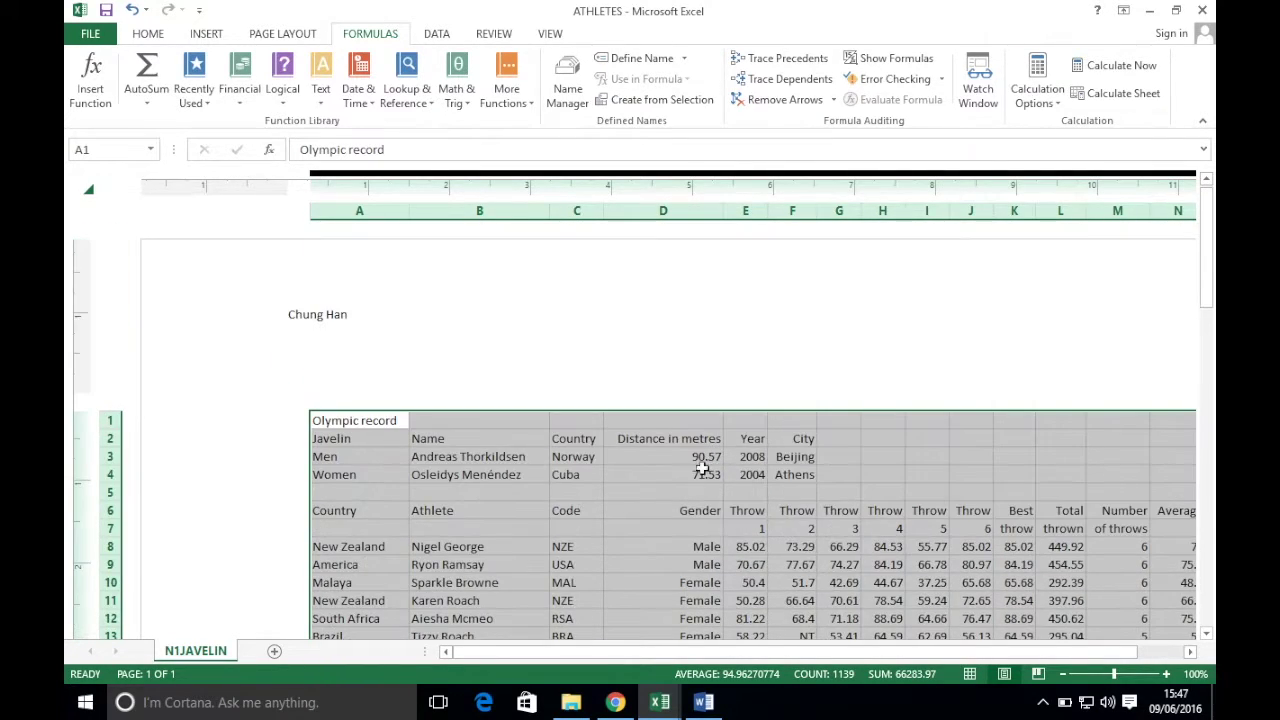
click(615, 702)
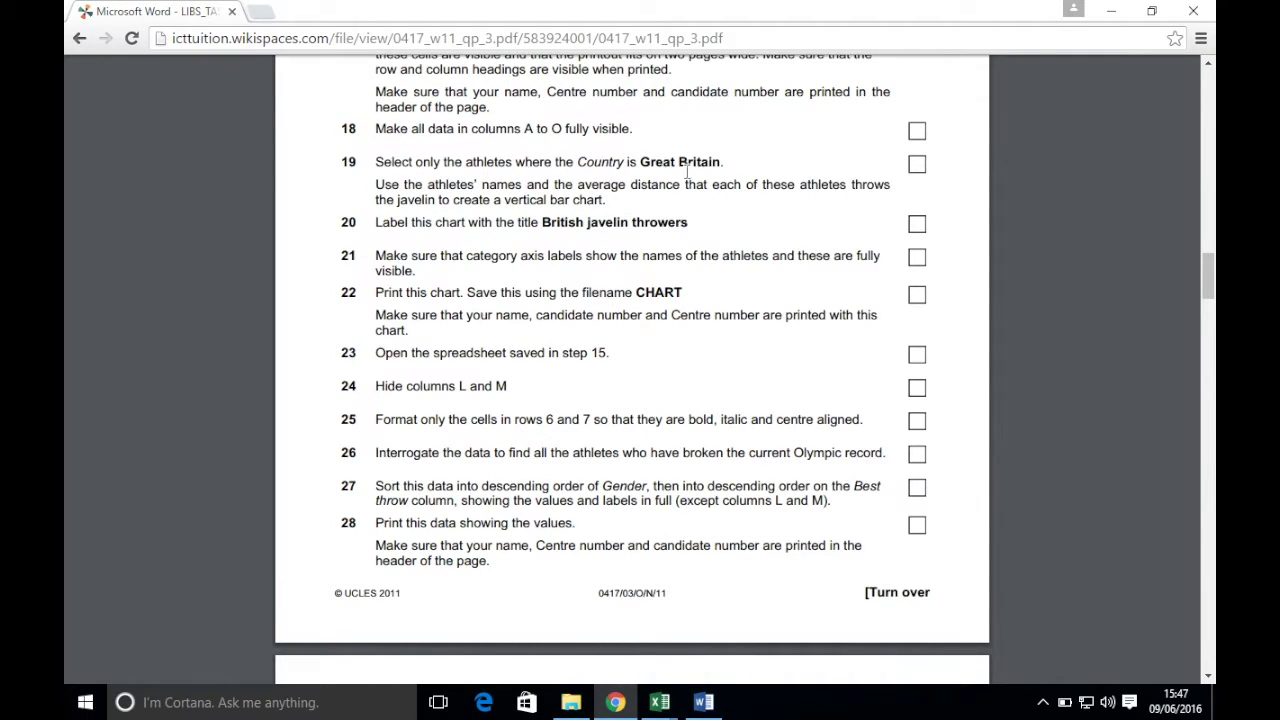
click(1112, 12)
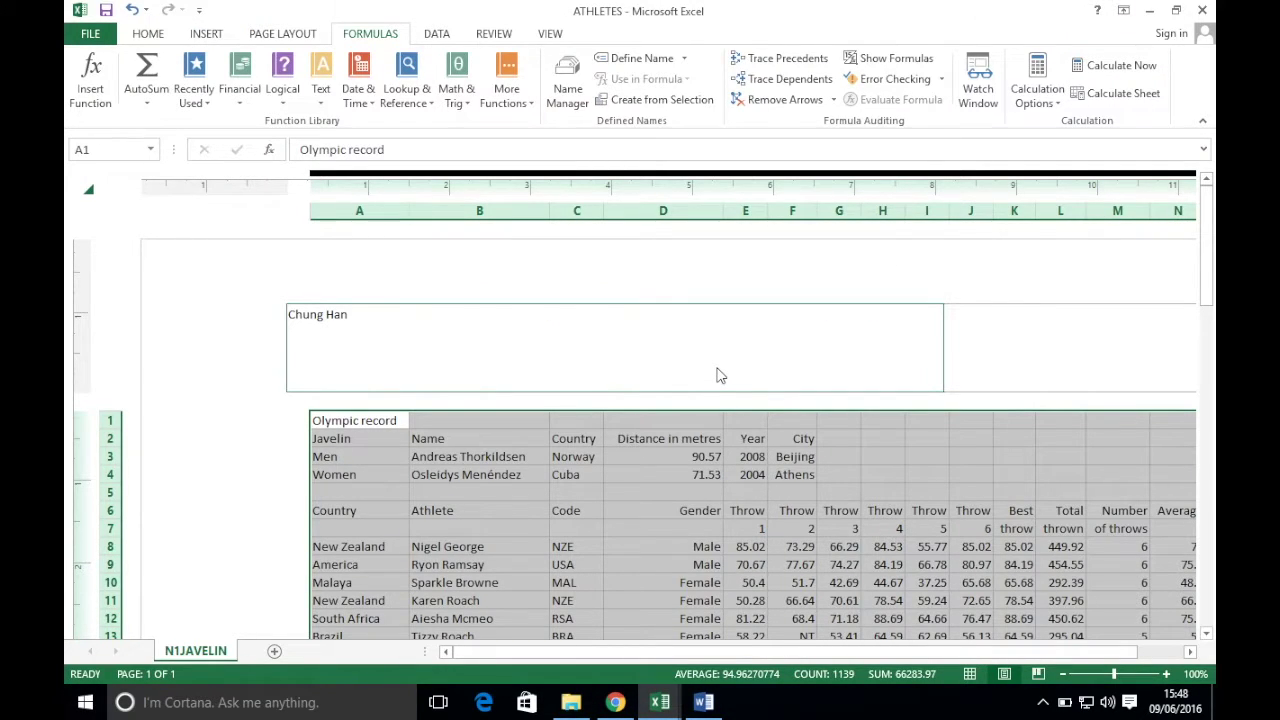
click(368, 528)
drag(368, 510, 986, 523)
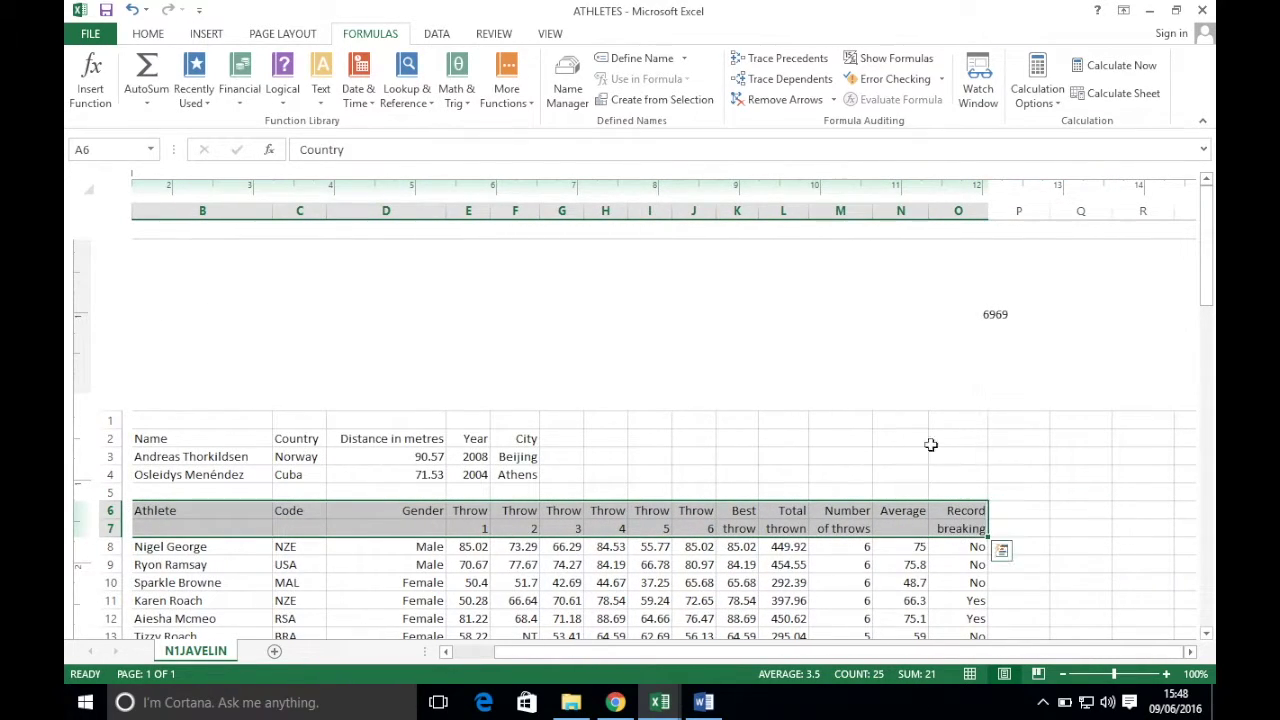
- Add filters to header row 6 and look up Great Britain's code in N1COUNTRY2
click(147, 34)
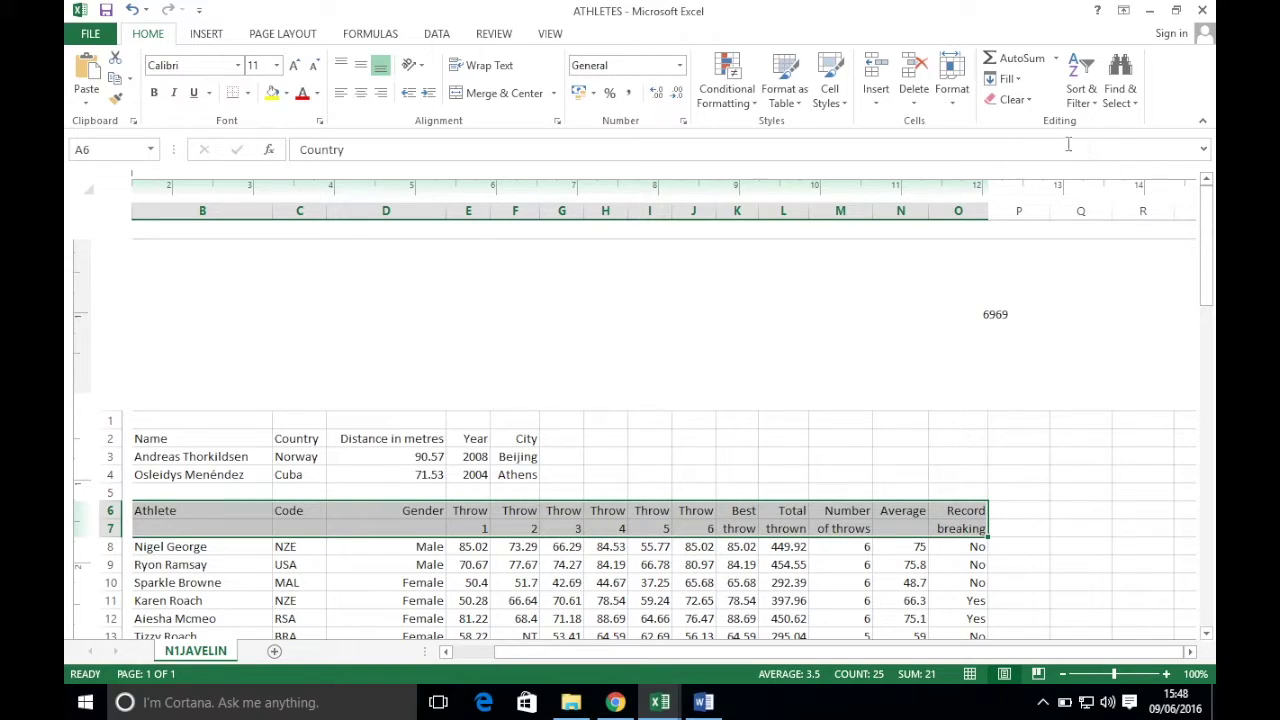
click(1083, 95)
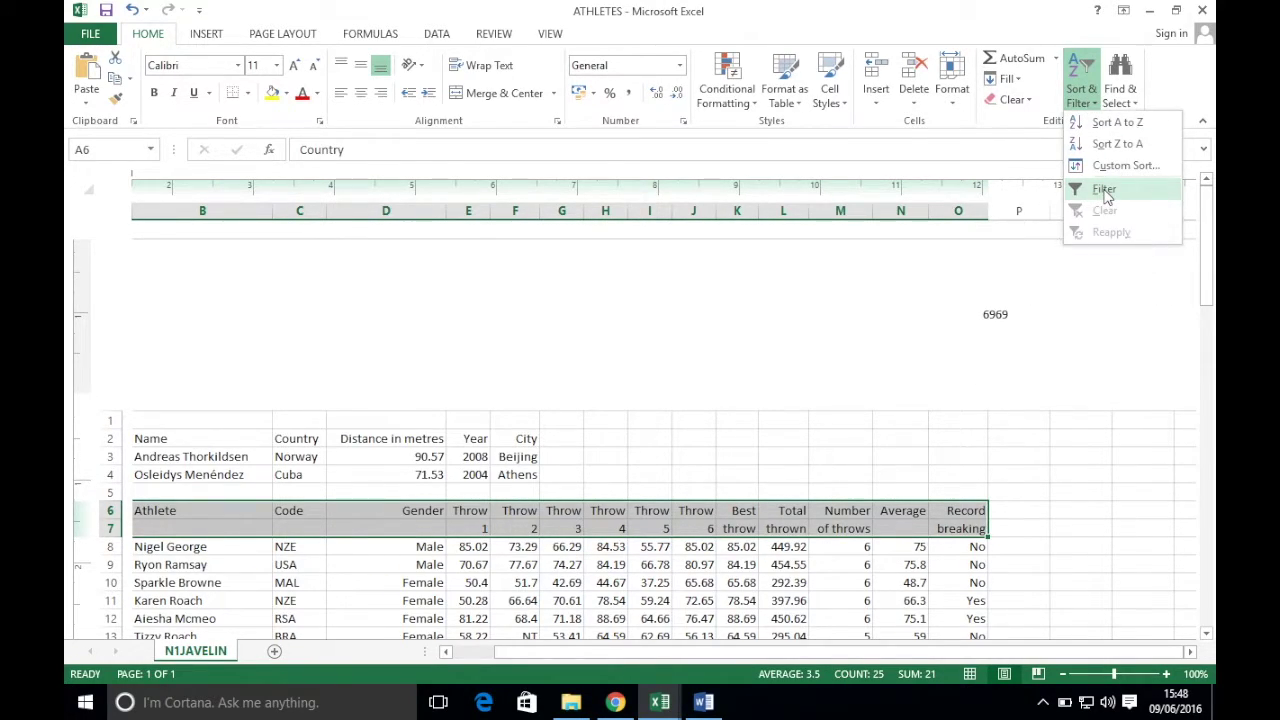
click(1103, 191)
scroll(630, 538, down, 3)
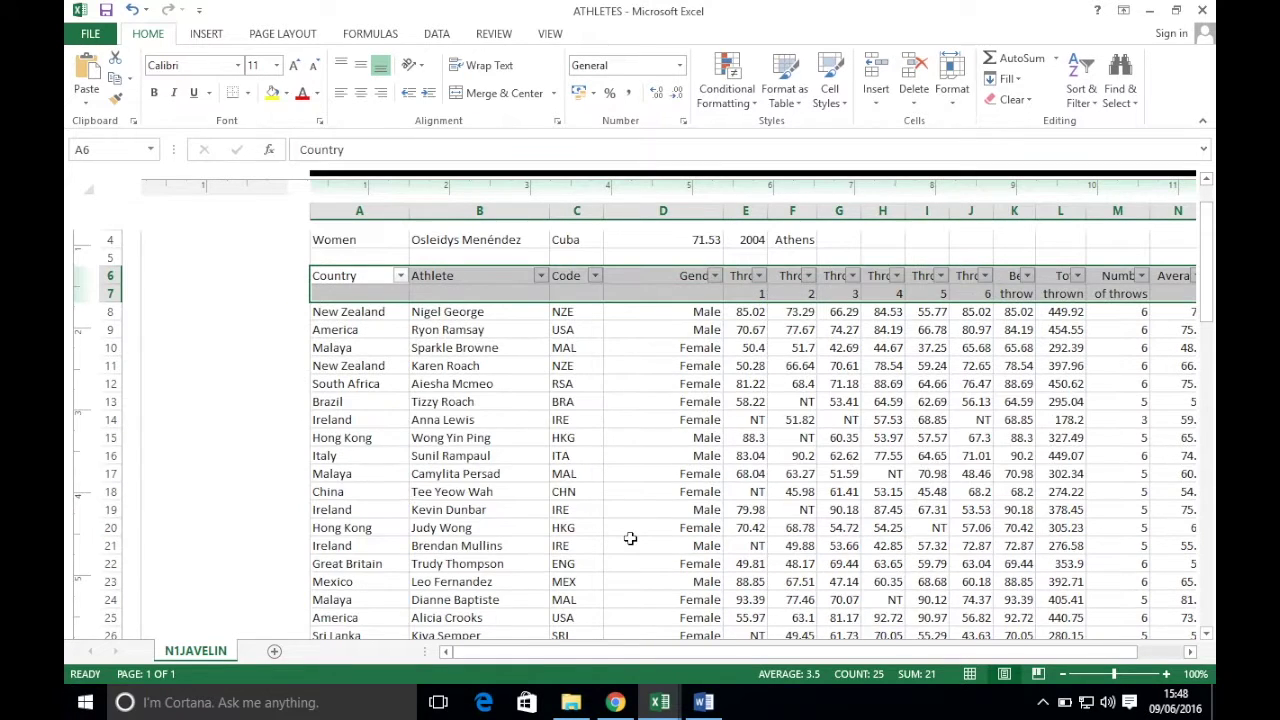
mouse_move(660, 702)
click(760, 600)
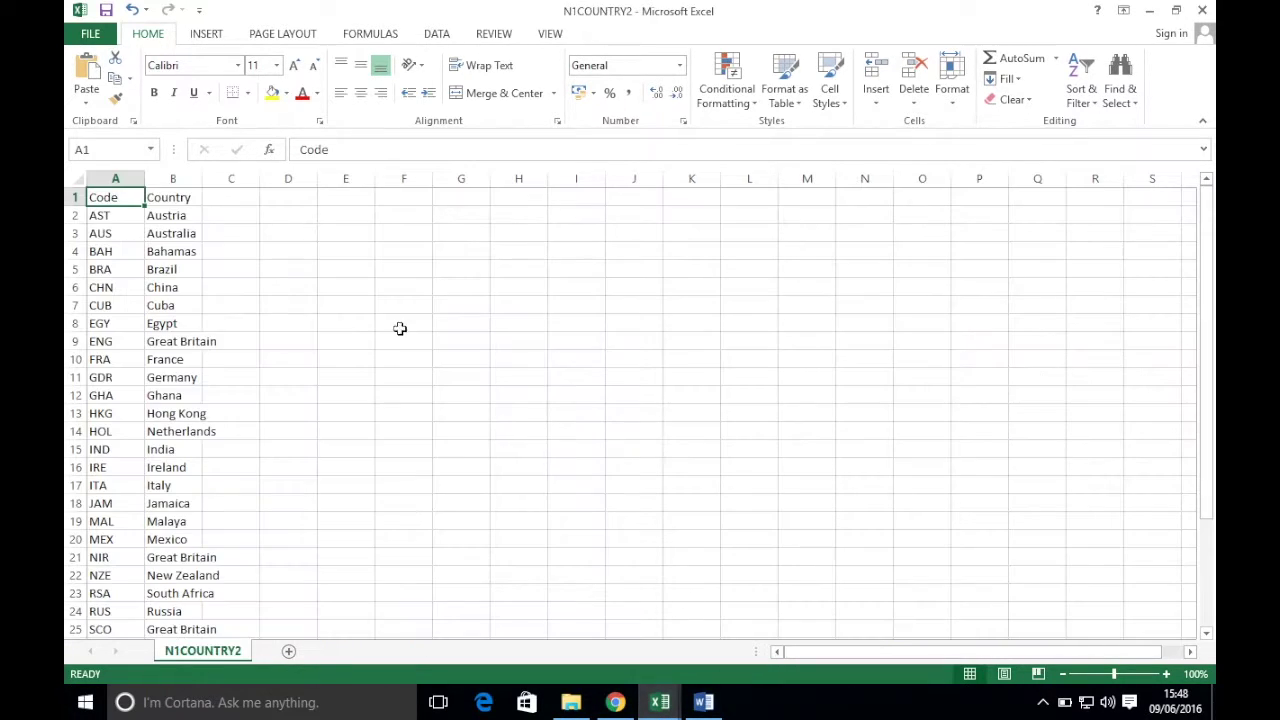
scroll(215, 305, down, 4)
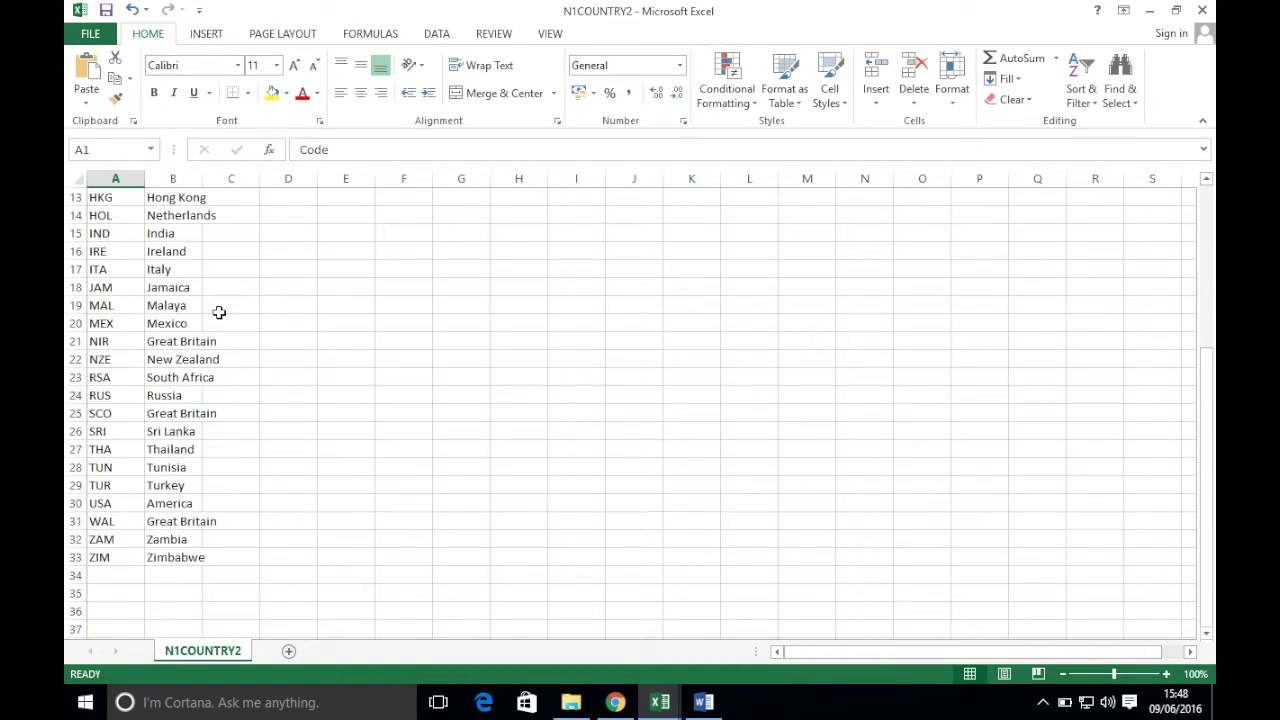
scroll(220, 305, up, 4)
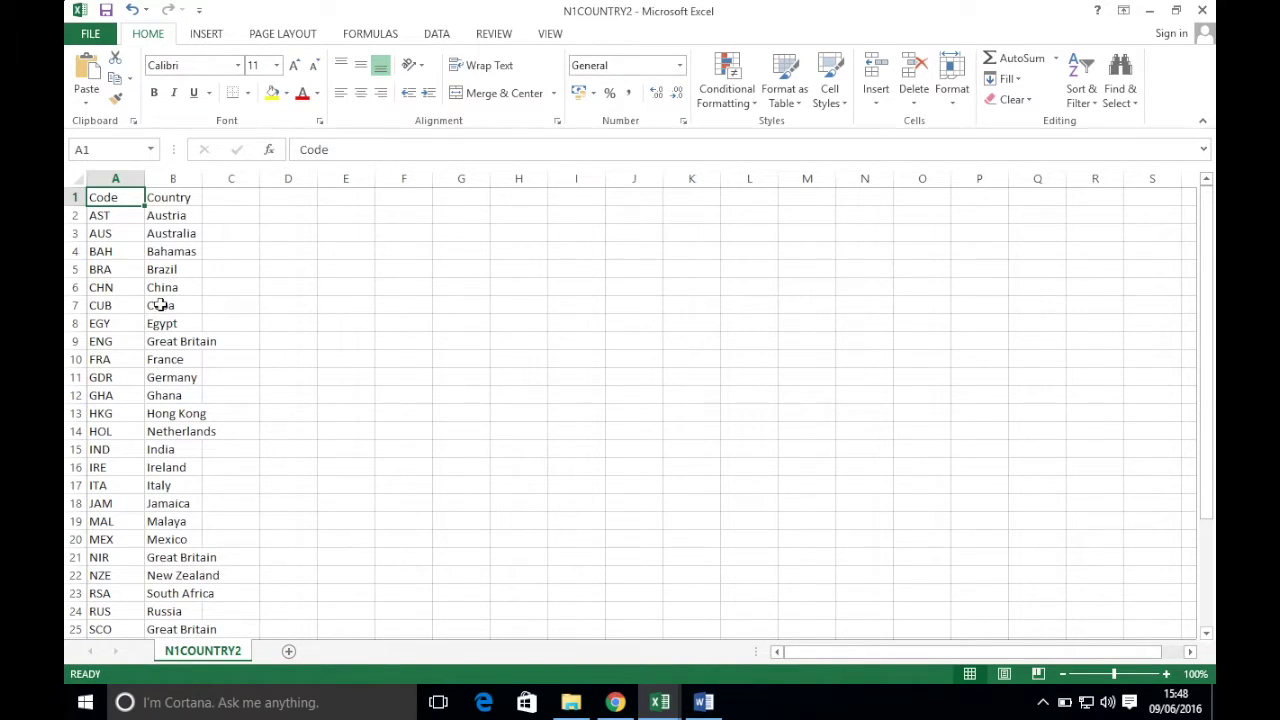
click(113, 342)
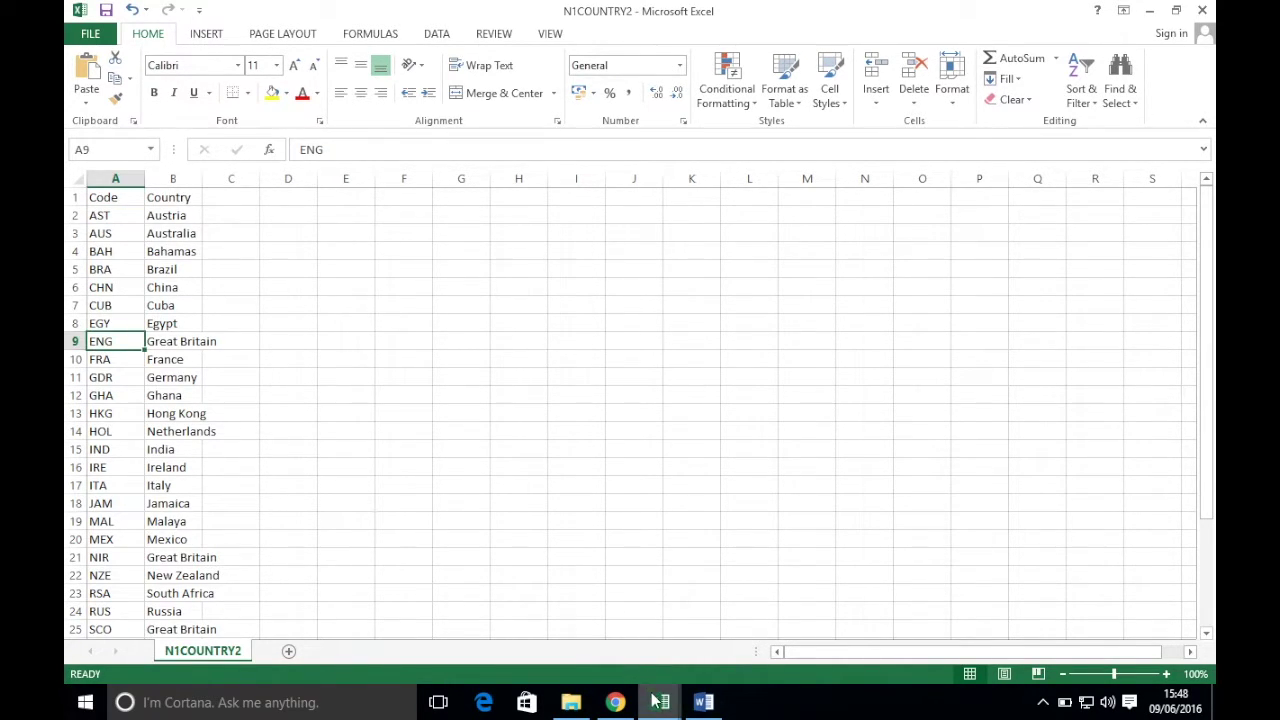
mouse_move(660, 702)
click(560, 605)
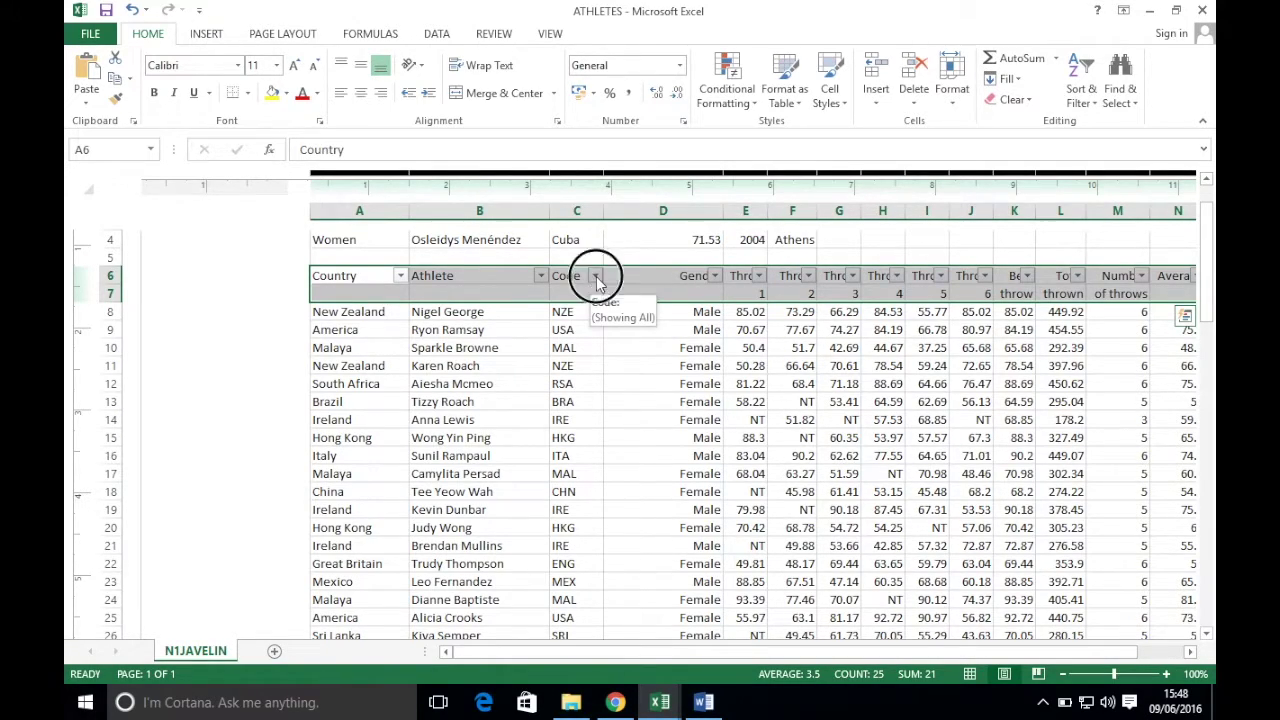
- Filter the Code column to ENG only, leaving the seven Great Britain athletes
click(595, 277)
click(416, 451)
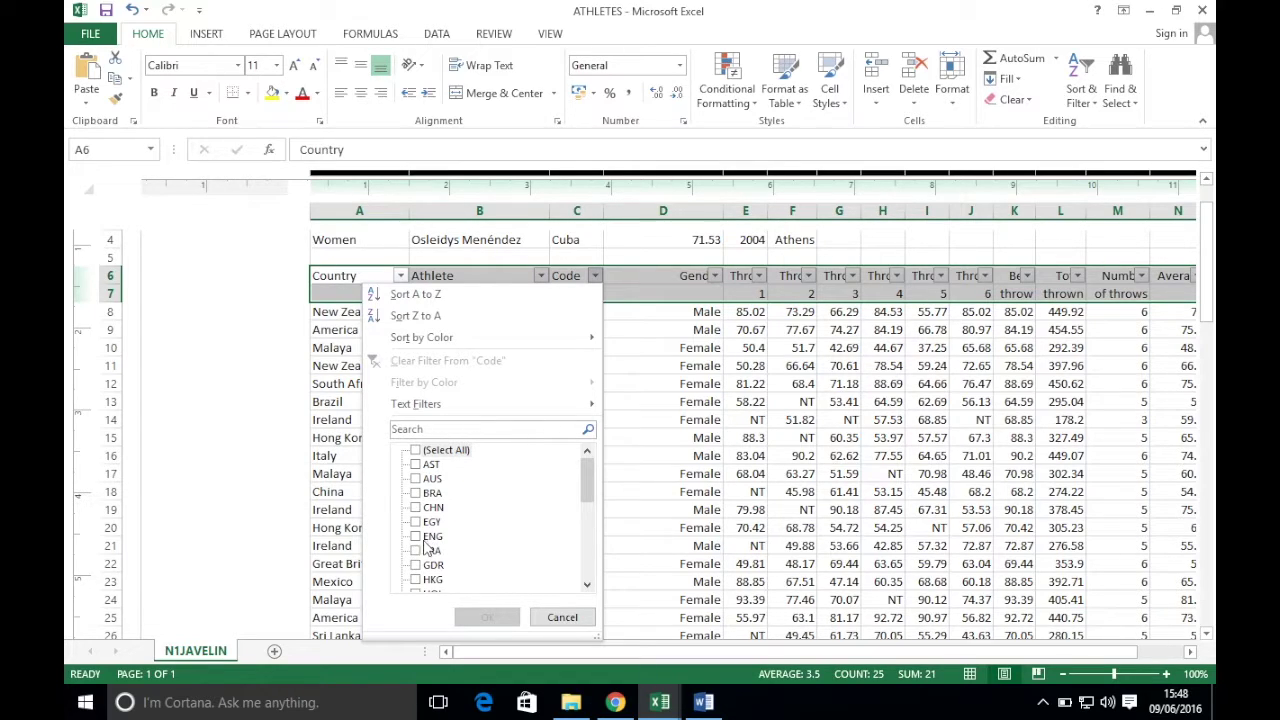
click(424, 540)
click(487, 617)
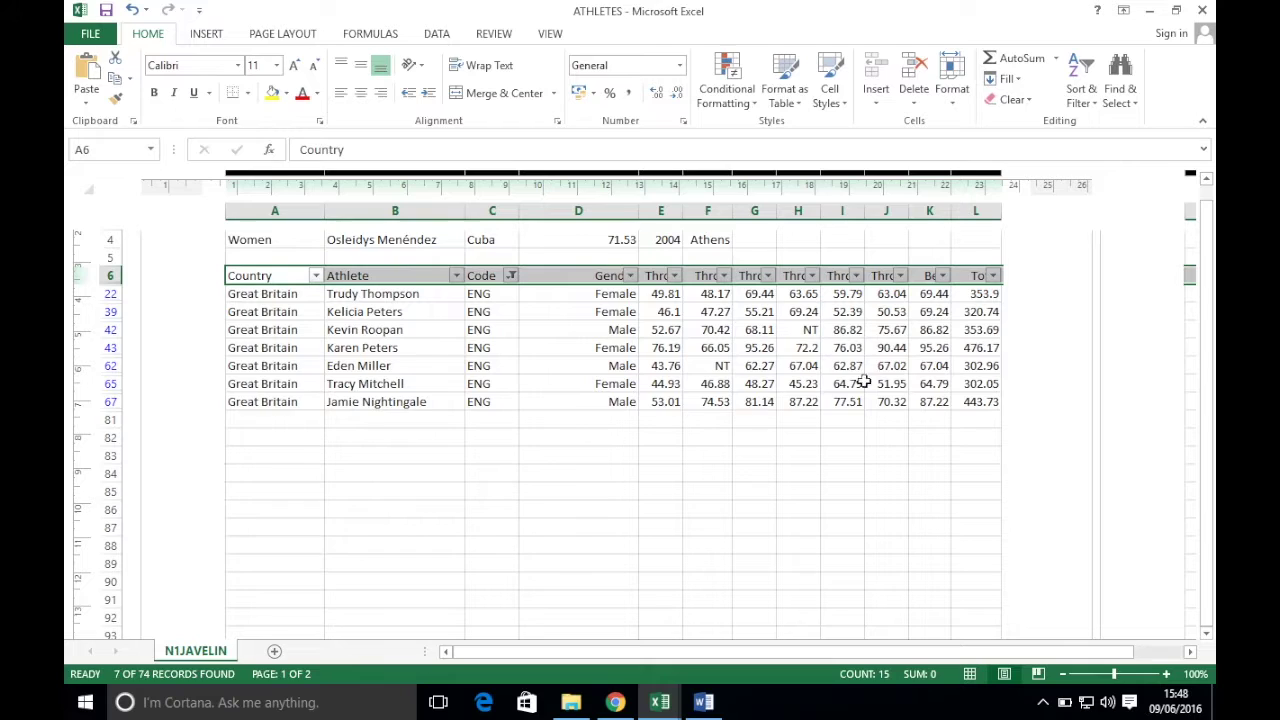
click(615, 702)
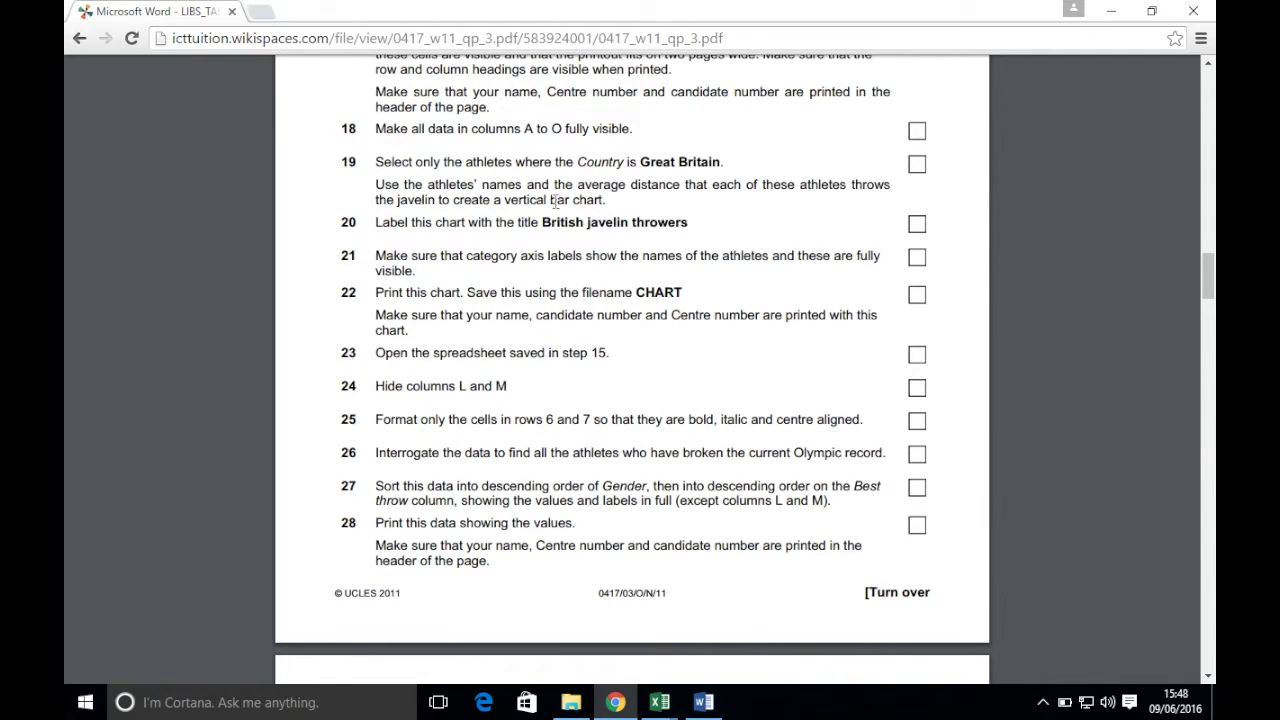
mouse_move(660, 702)
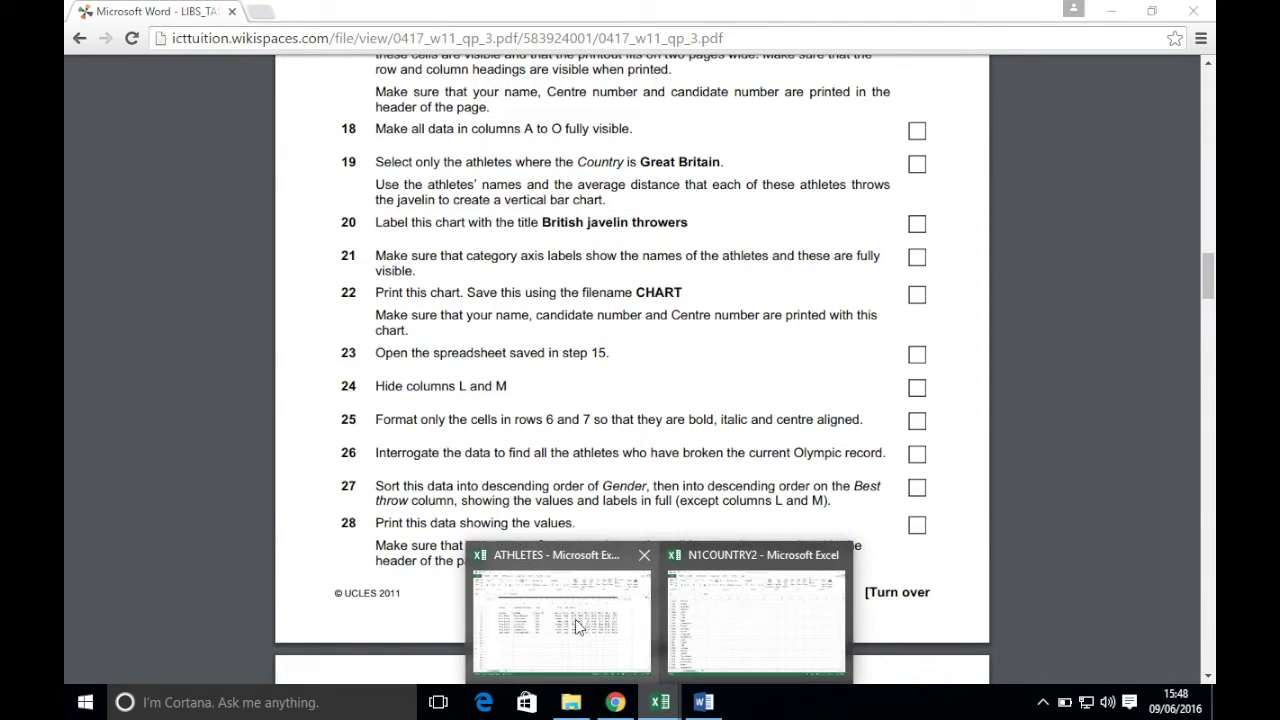
click(575, 619)
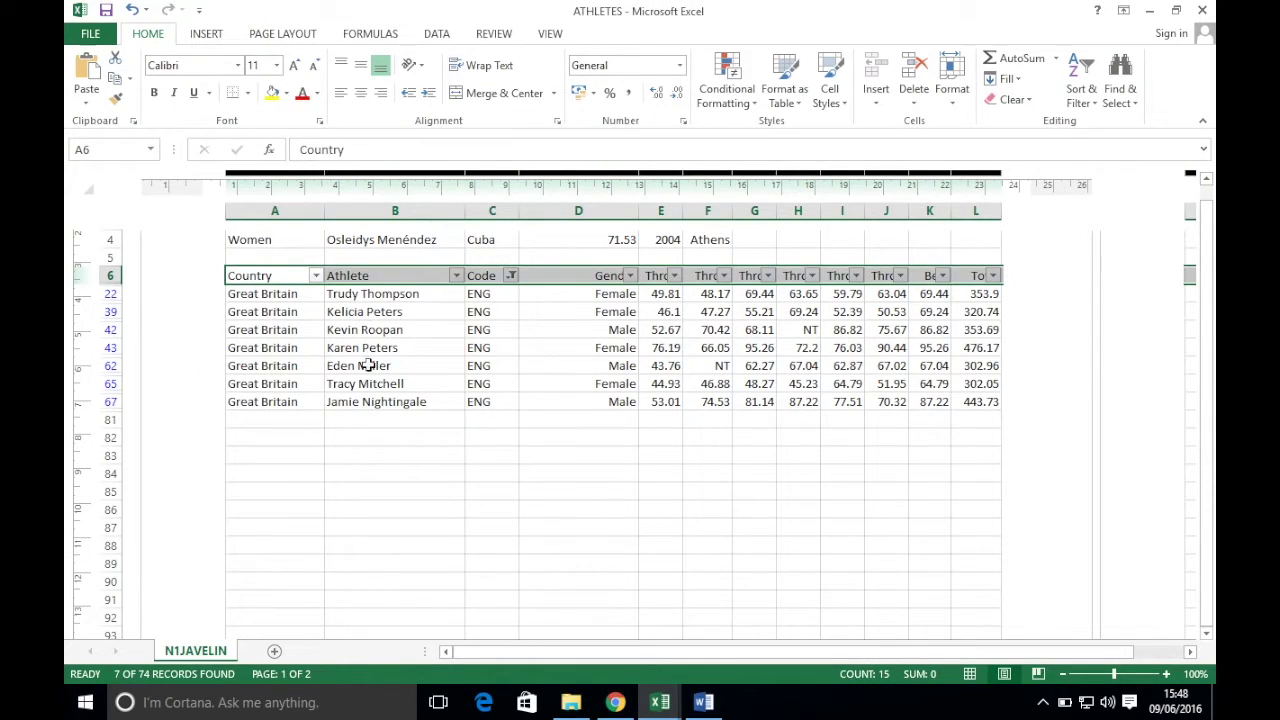
drag(693, 658, 847, 660)
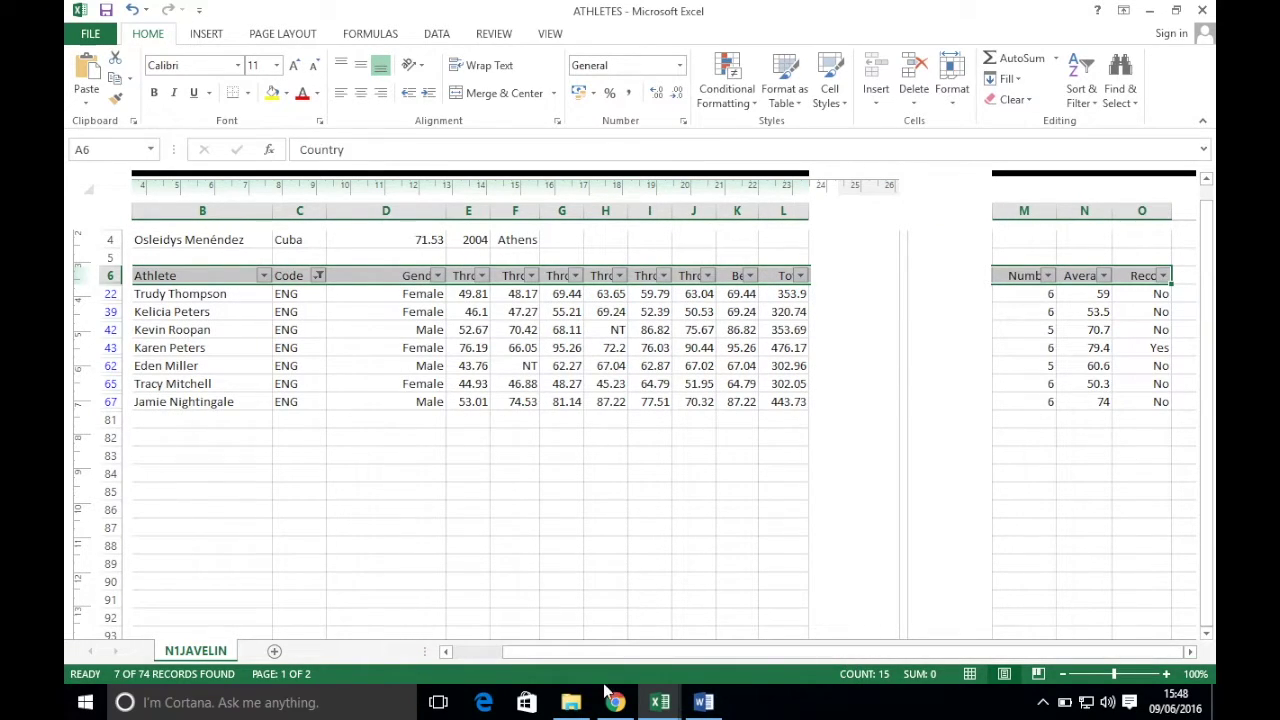
click(615, 702)
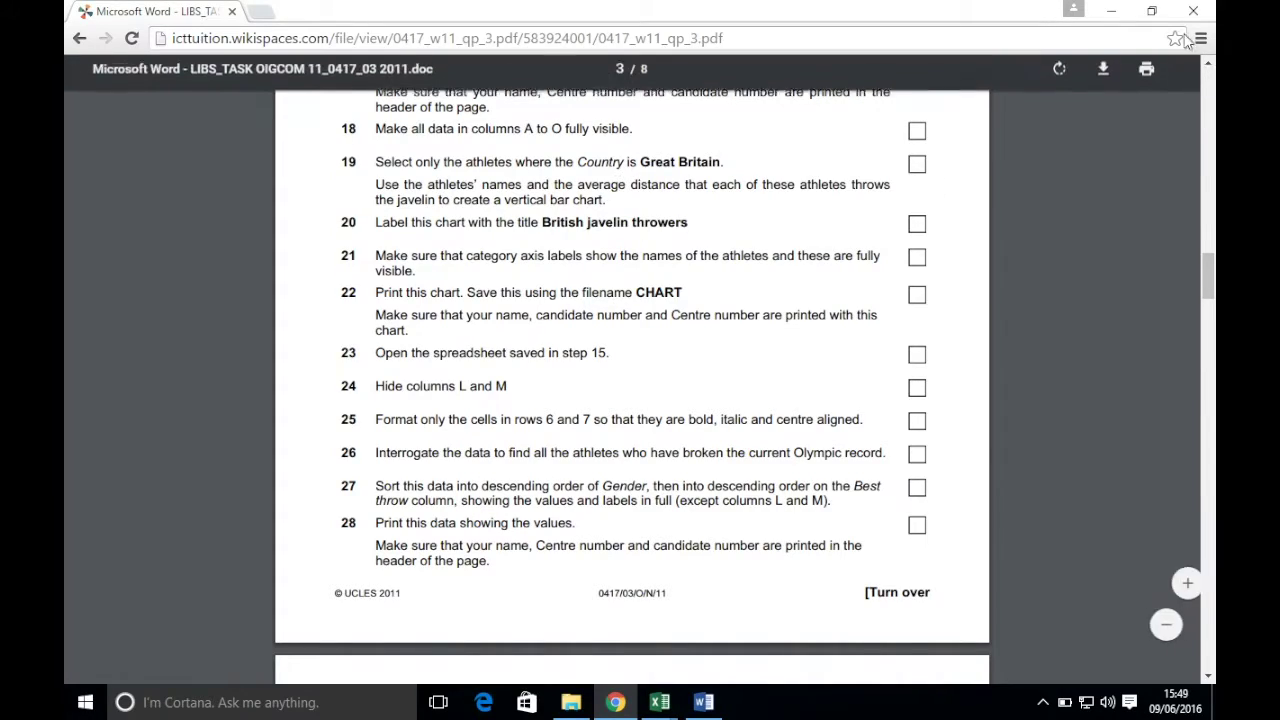
click(1111, 10)
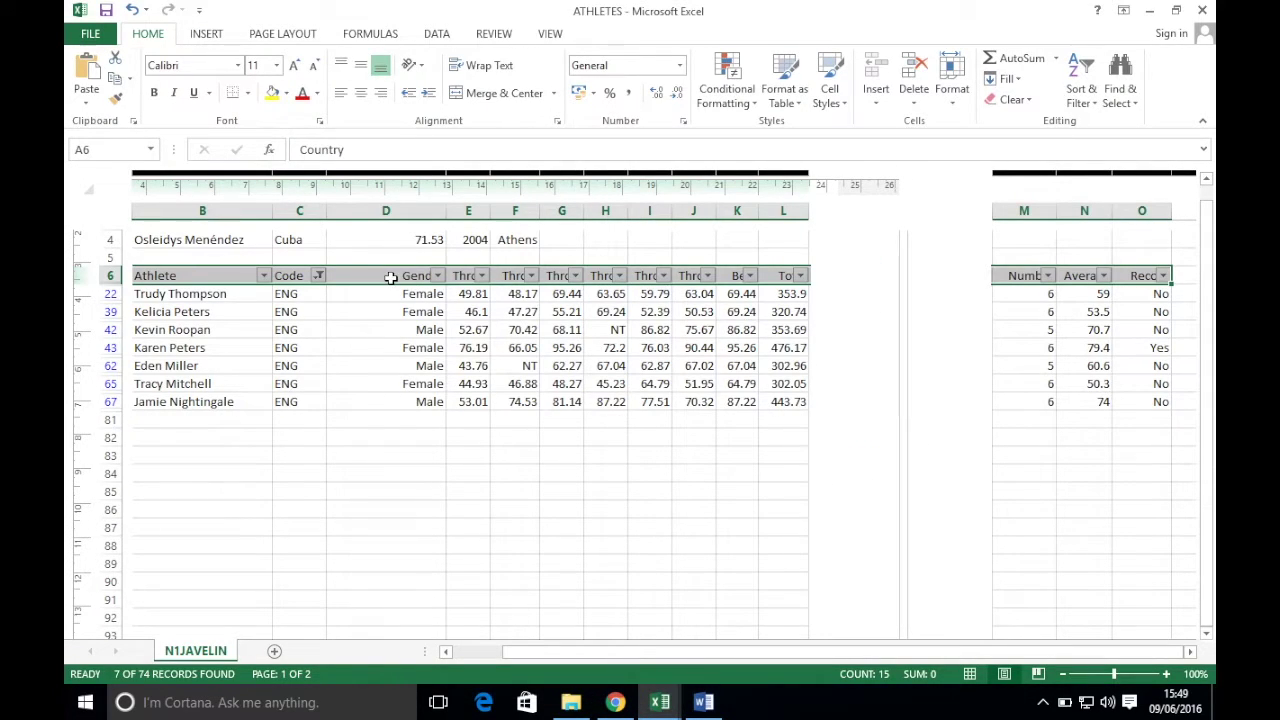
drag(166, 277, 180, 405)
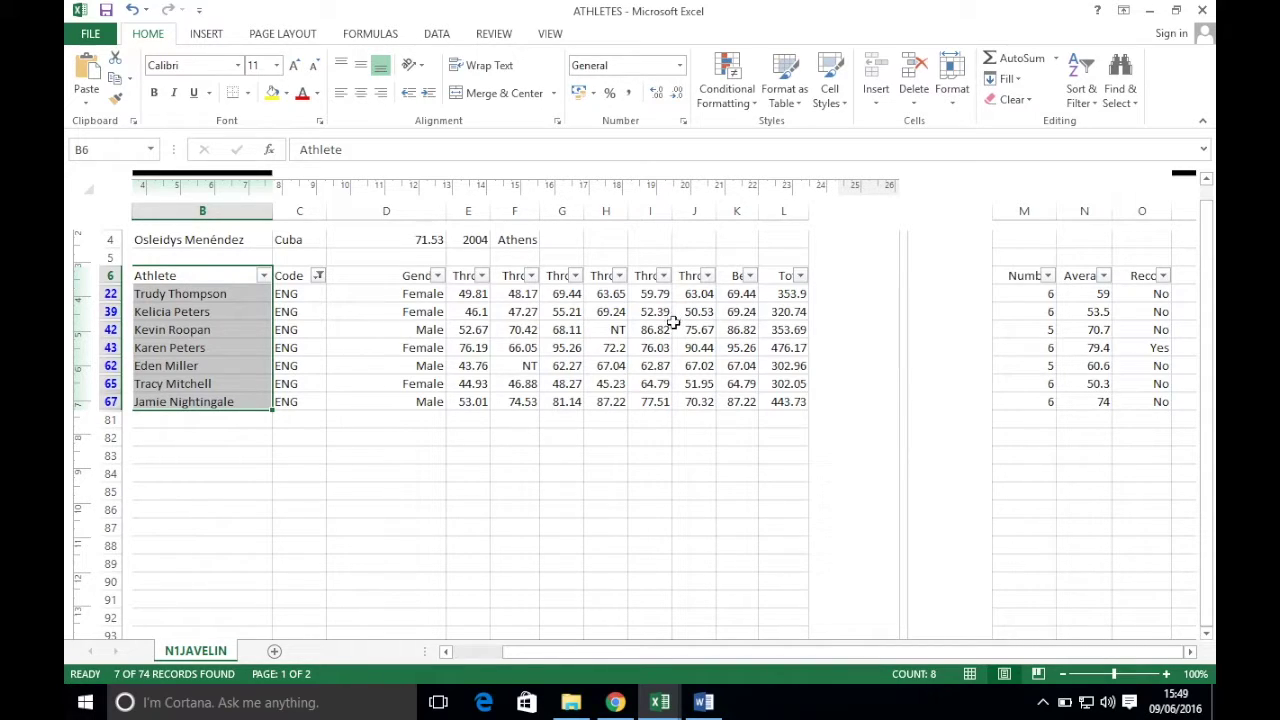
drag(1084, 279, 1082, 402)
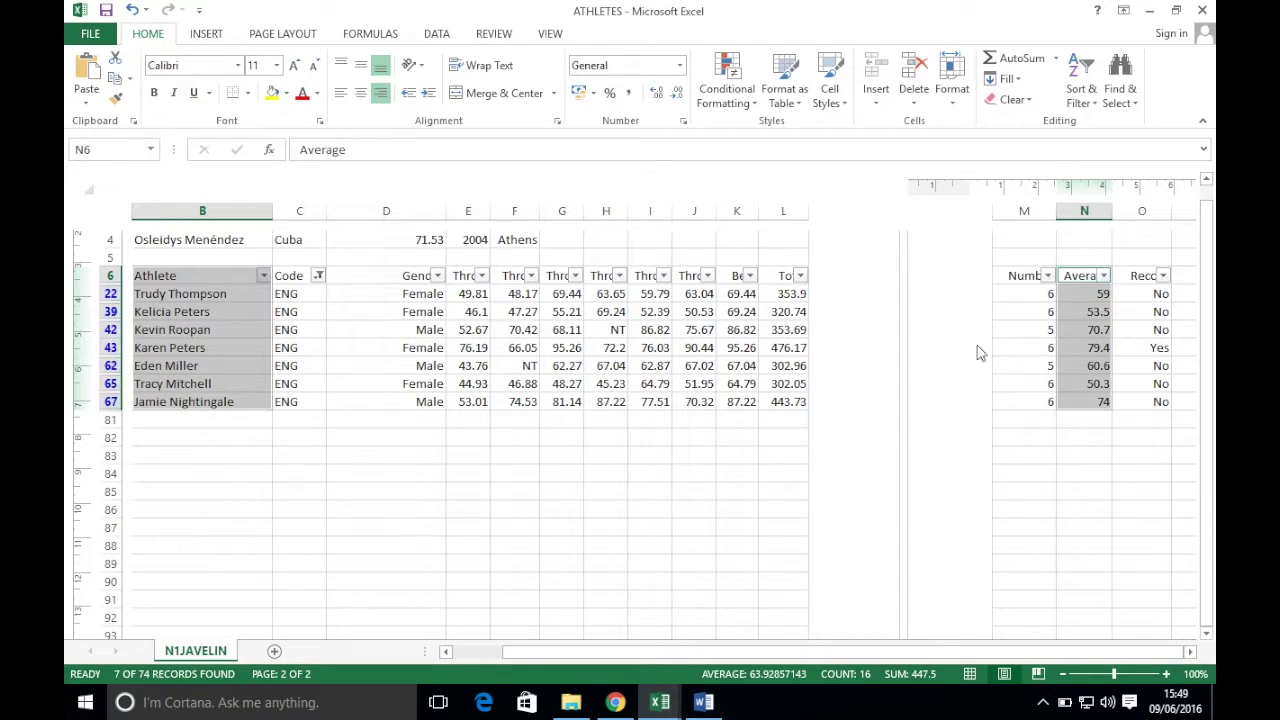
click(207, 34)
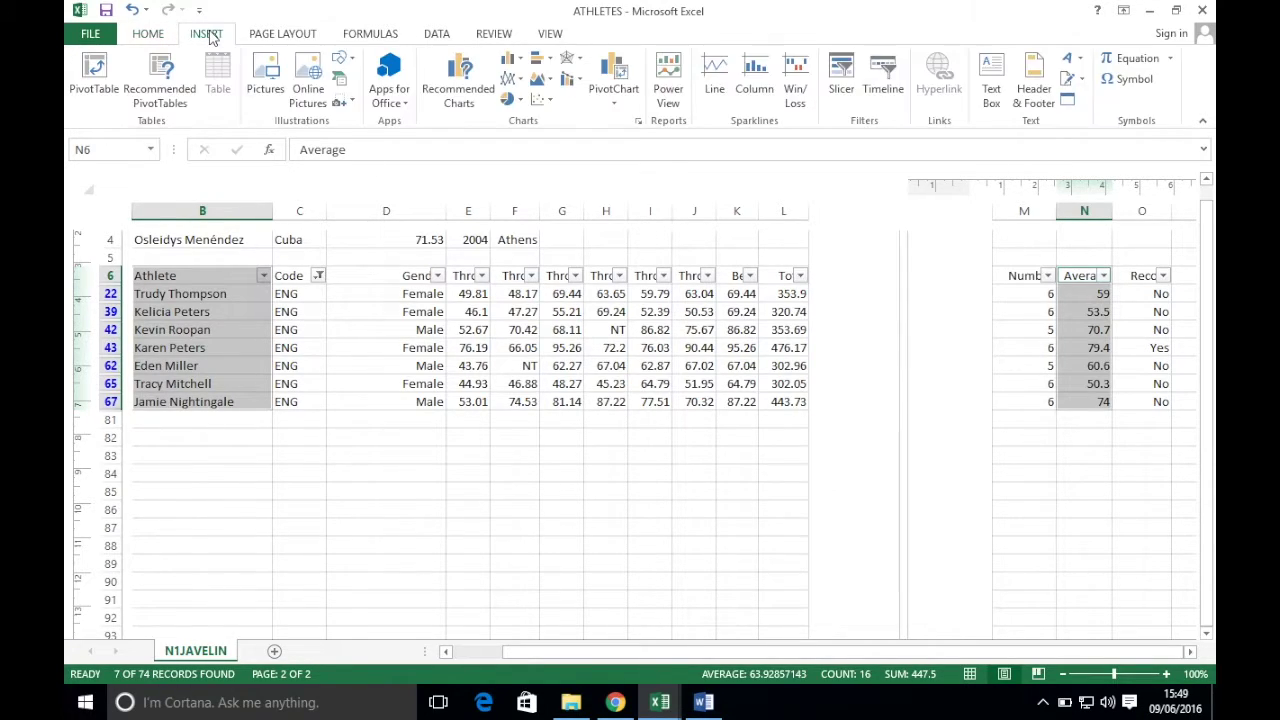
click(515, 66)
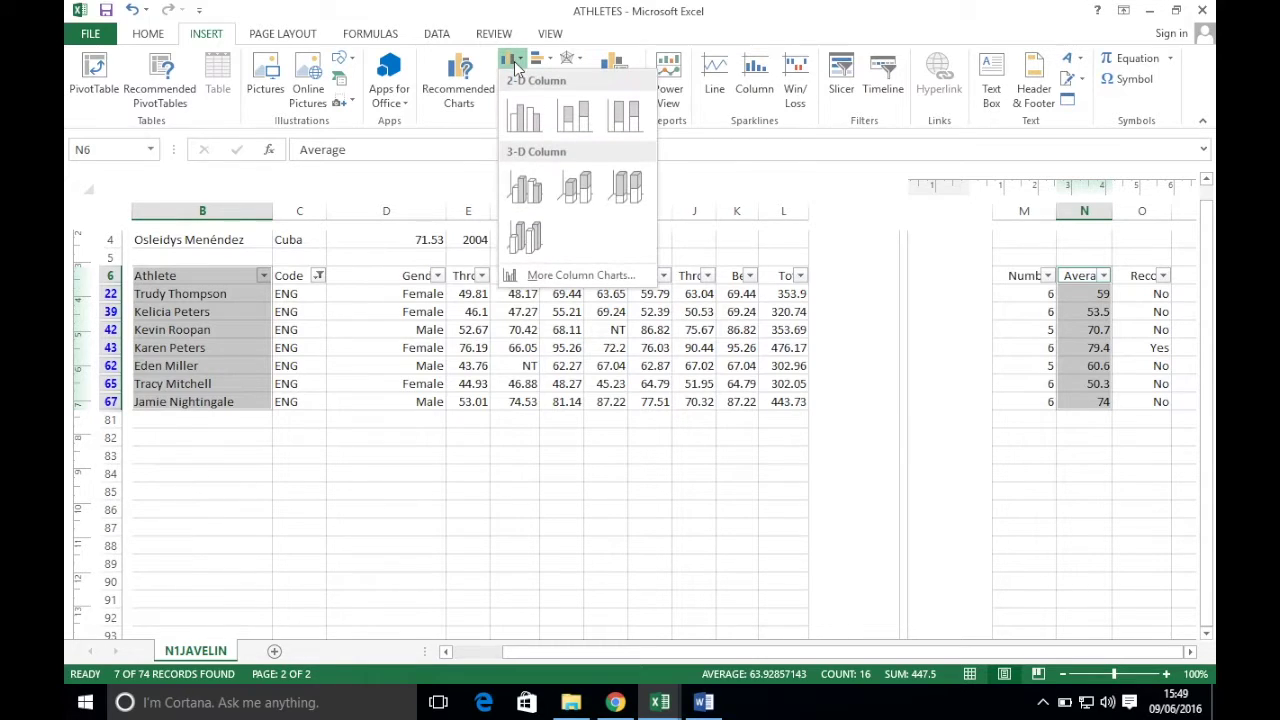
click(524, 117)
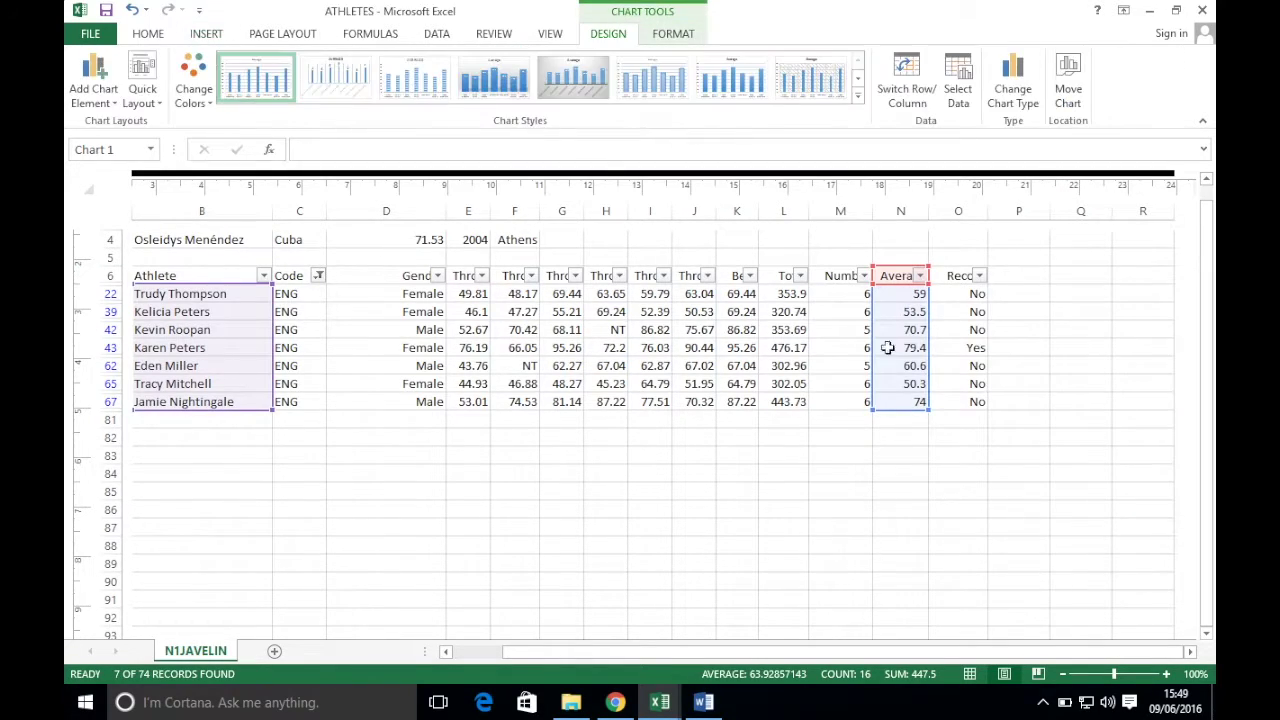
click(590, 472)
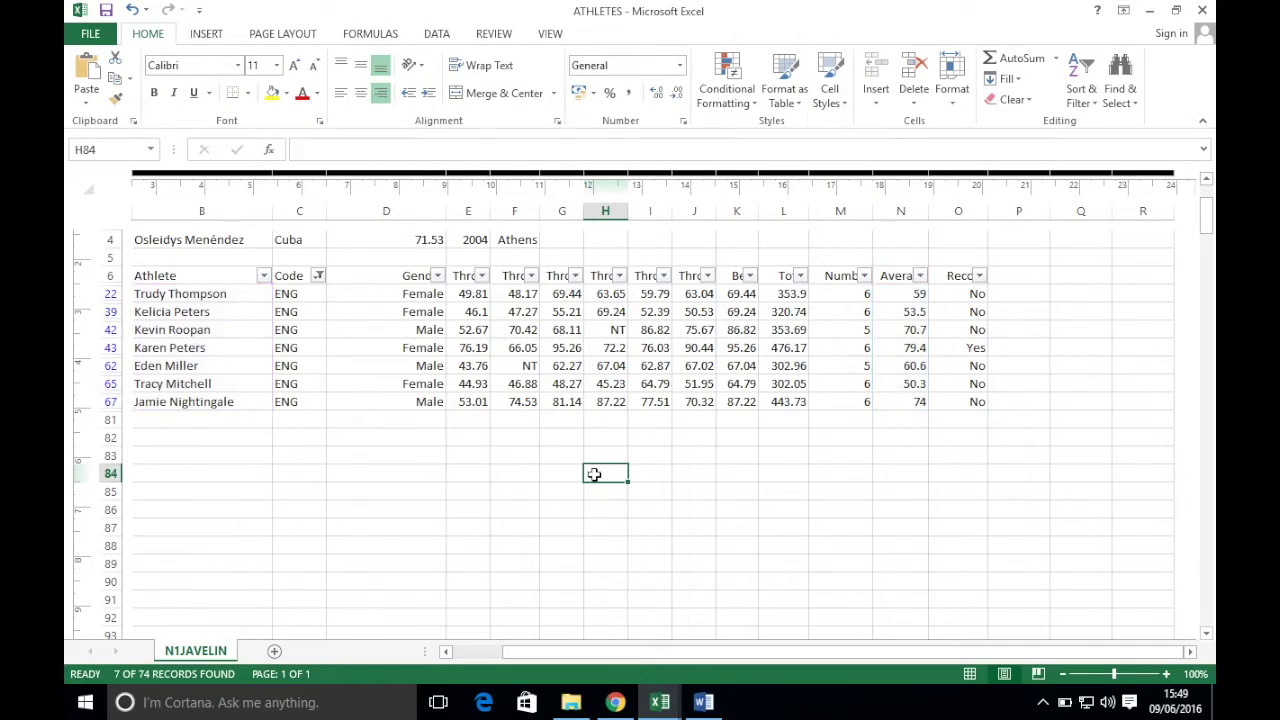
scroll(597, 475, up, 3)
scroll(597, 475, down, 10)
scroll(597, 475, up, 2)
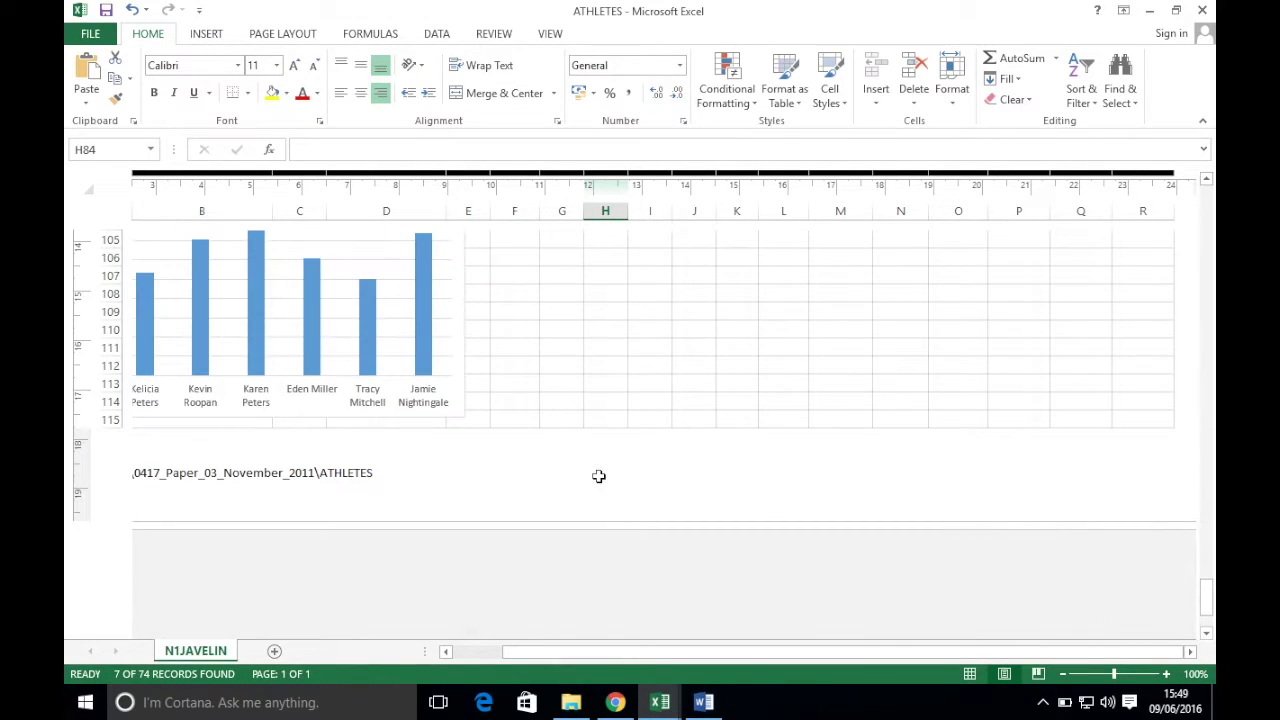
click(461, 374)
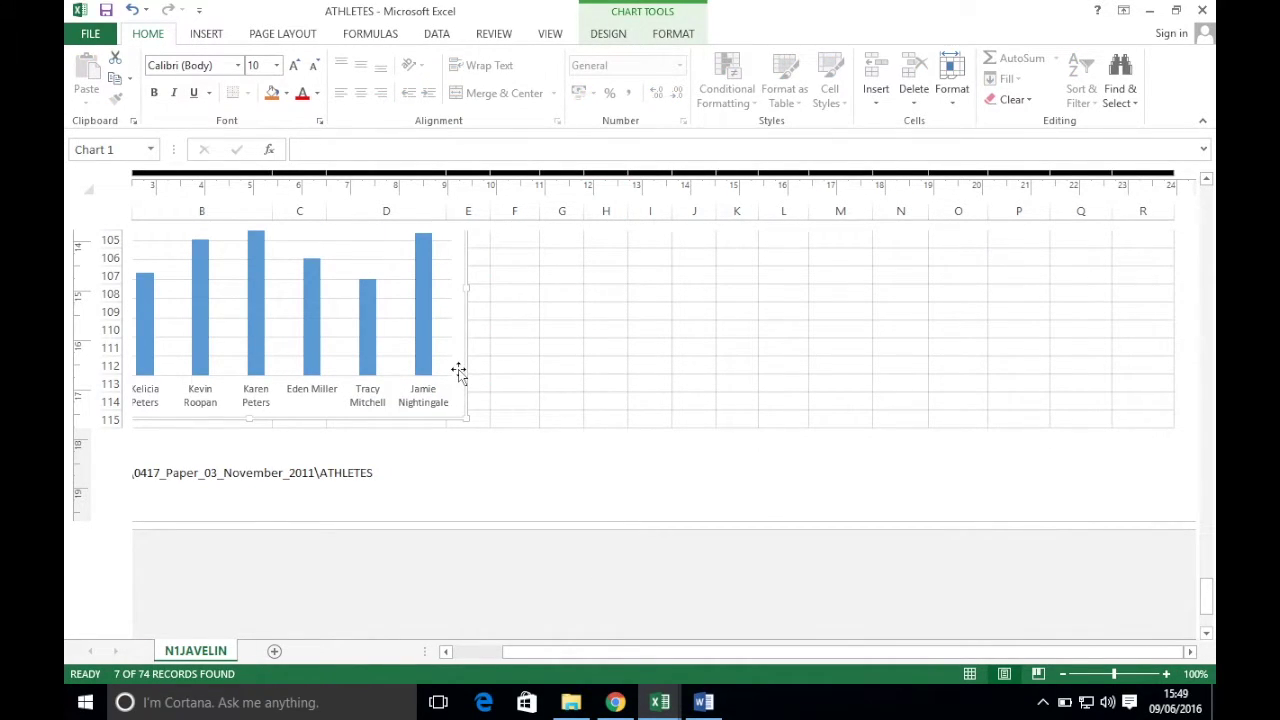
key(Delete)
scroll(571, 374, up, 8)
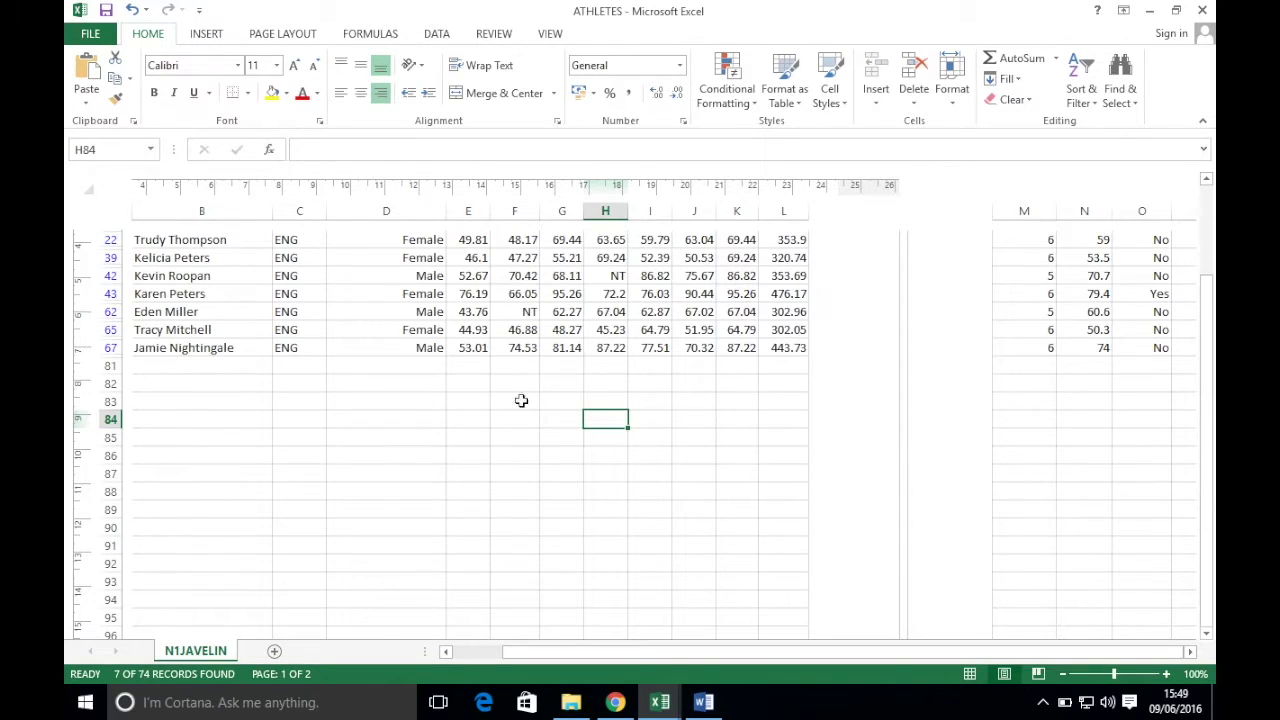
click(500, 382)
key(ctrl+v)
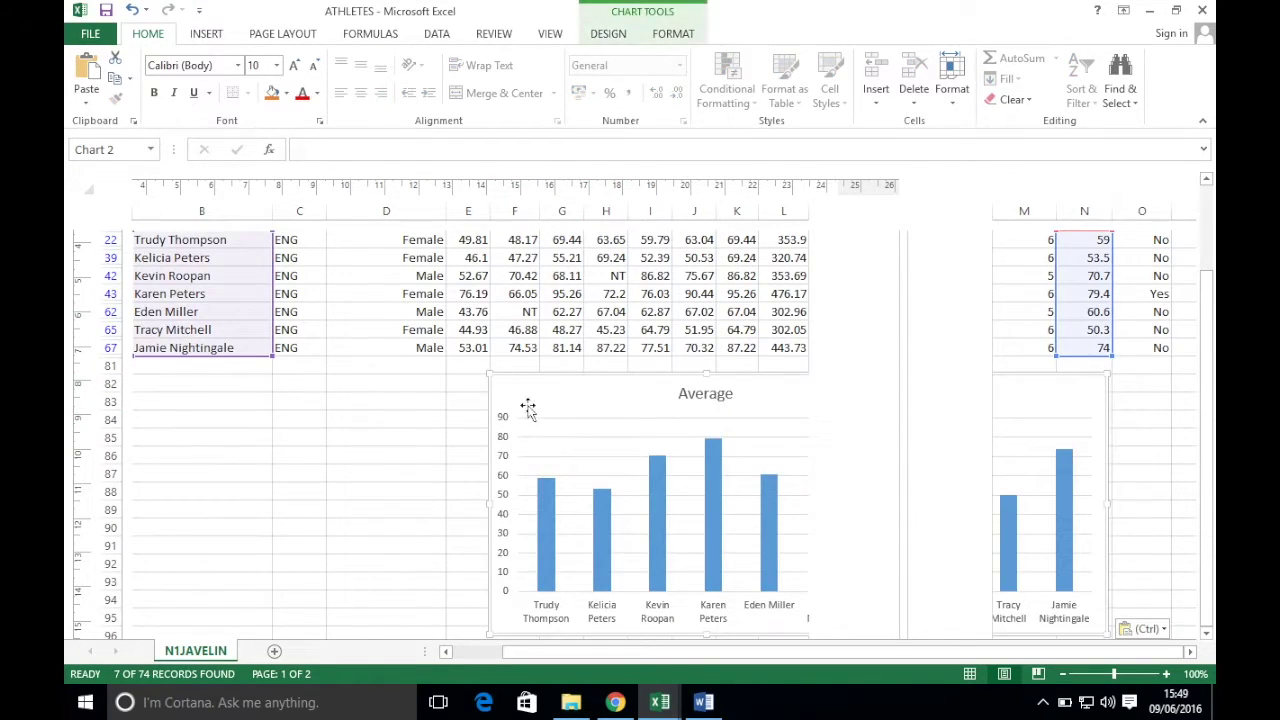
drag(651, 380, 349, 374)
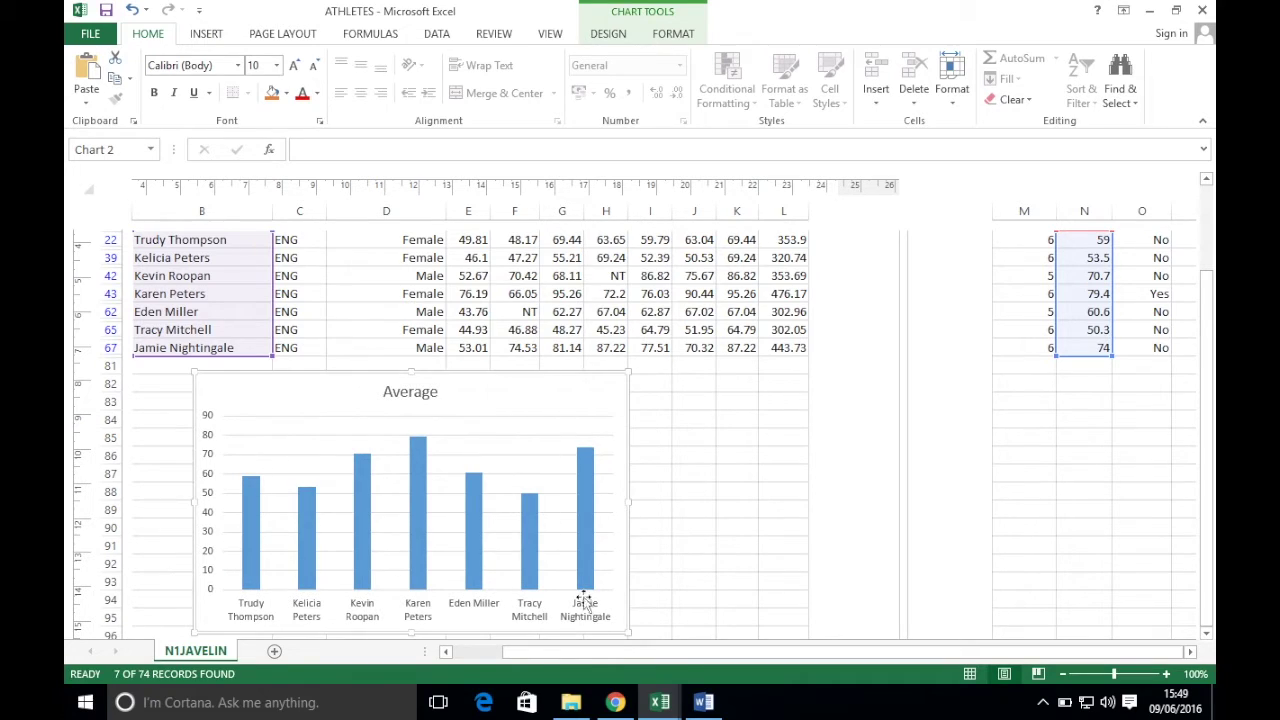
click(615, 702)
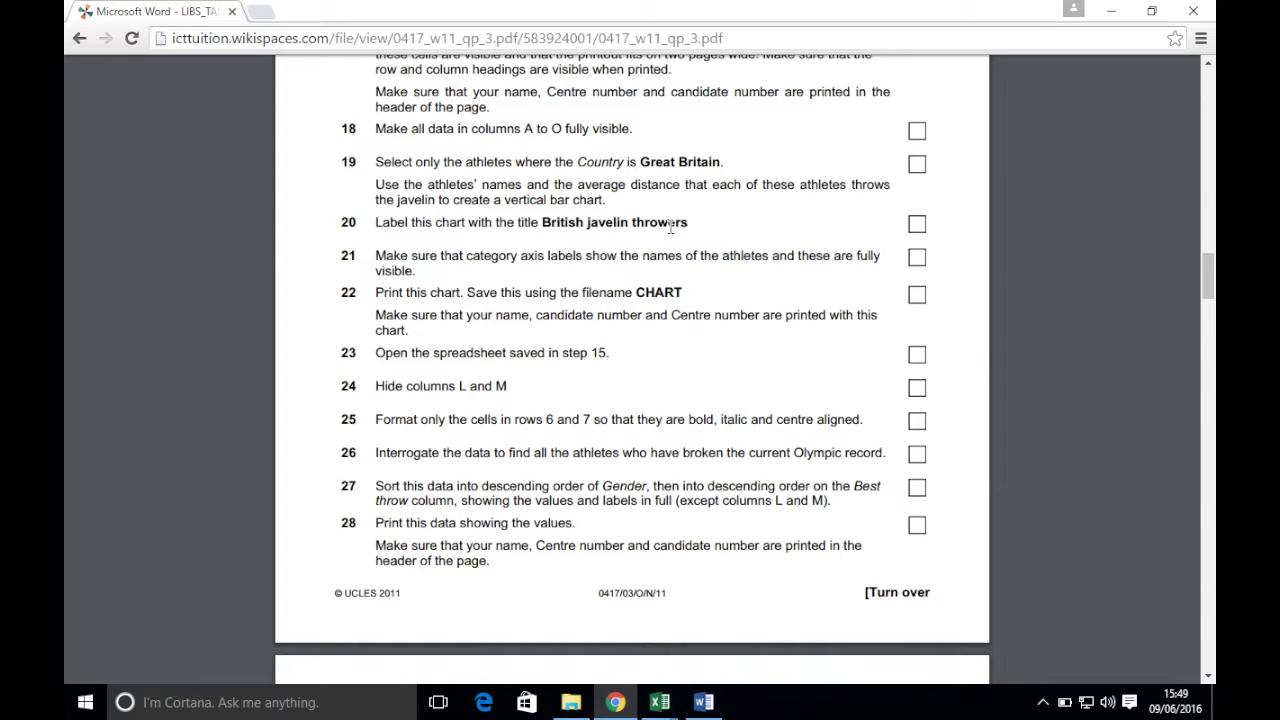
click(557, 612)
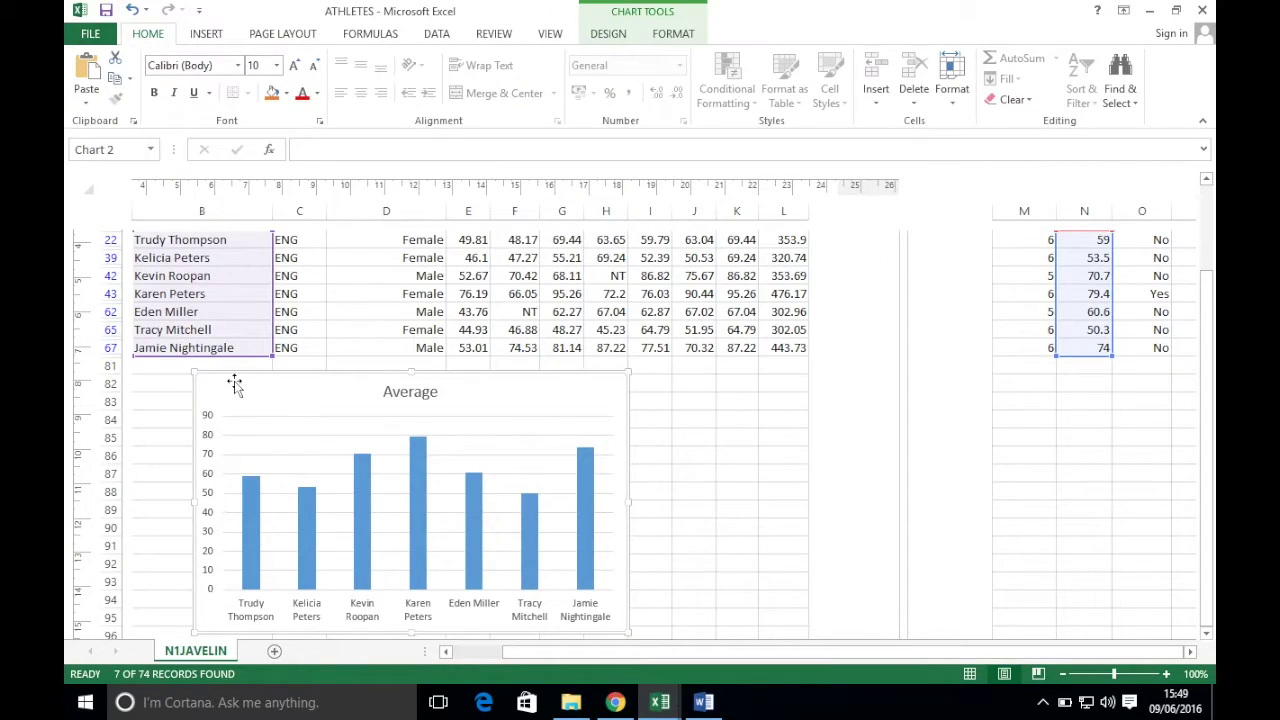
- Replace the chart title Average with 'British Javelin Throwers'
click(414, 392)
click(414, 392)
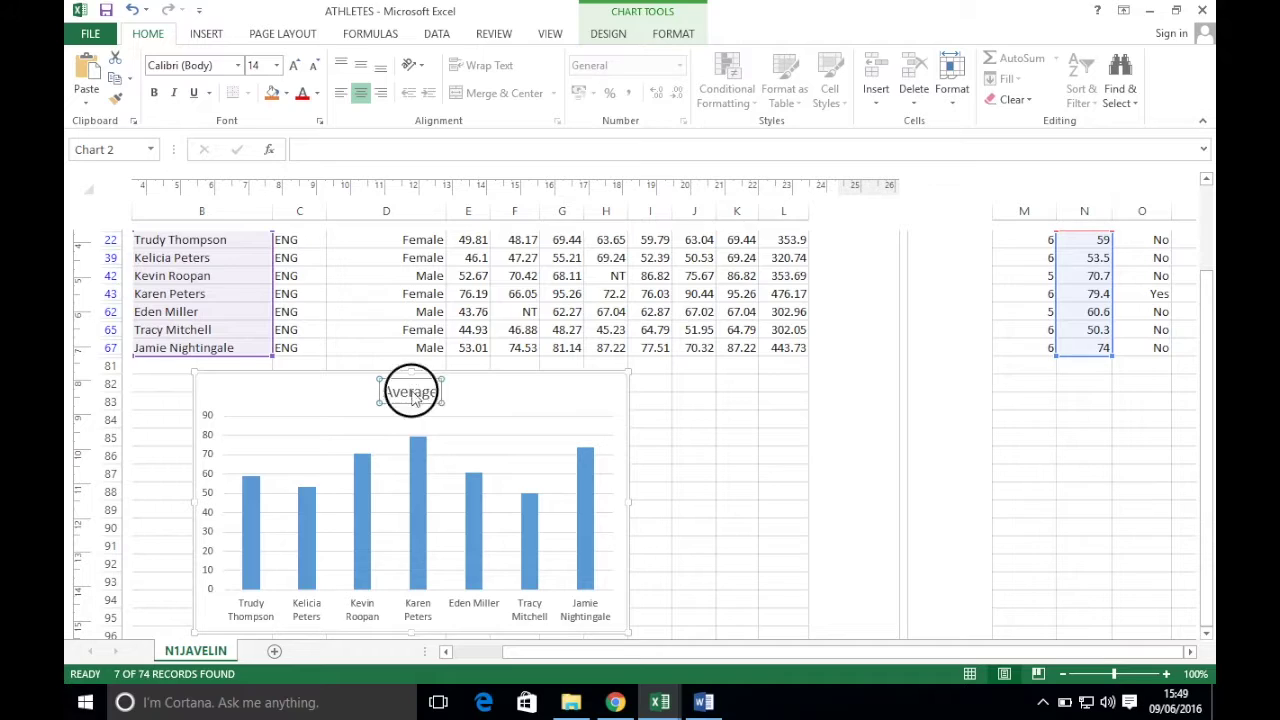
double_click(409, 392)
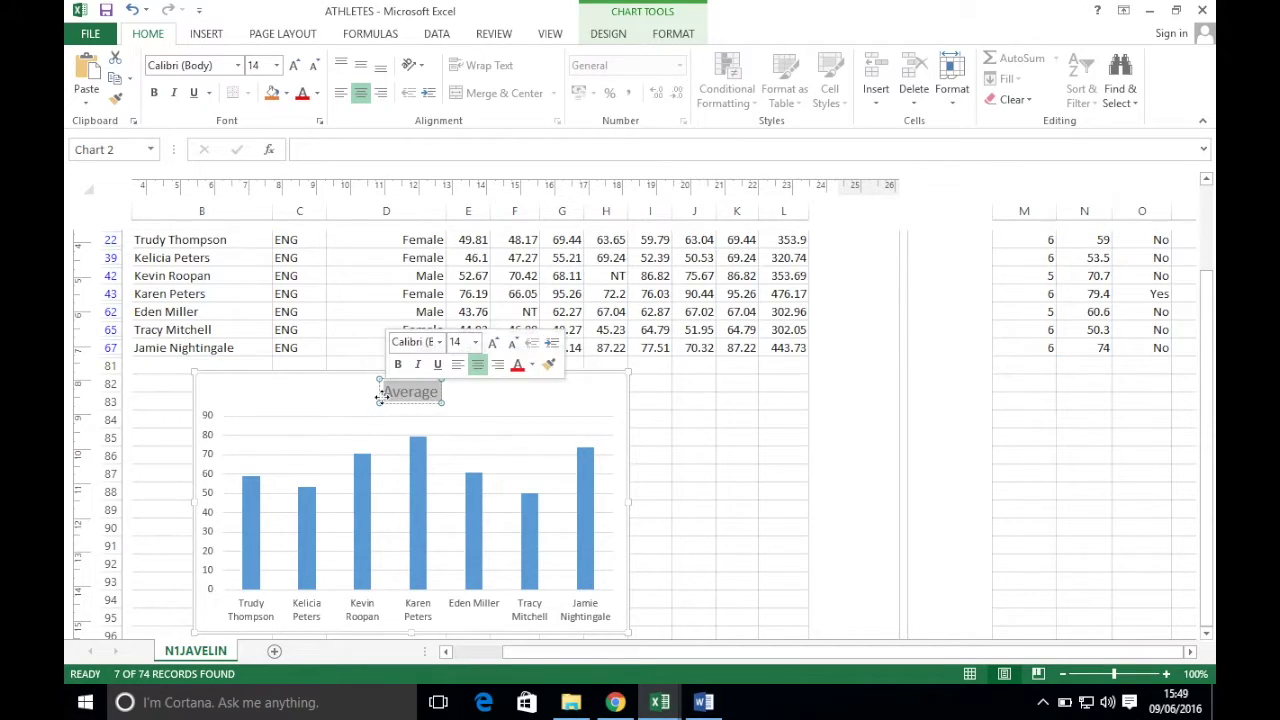
text(British J)
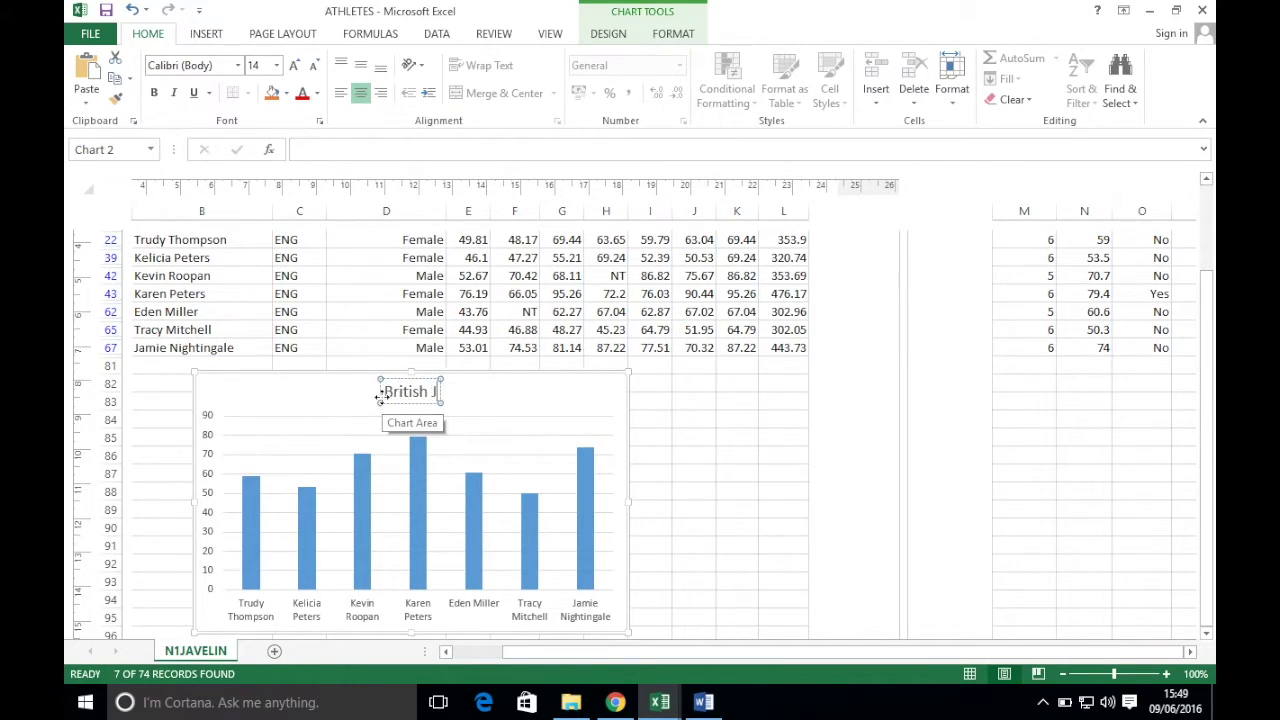
text(avelin Throwers)
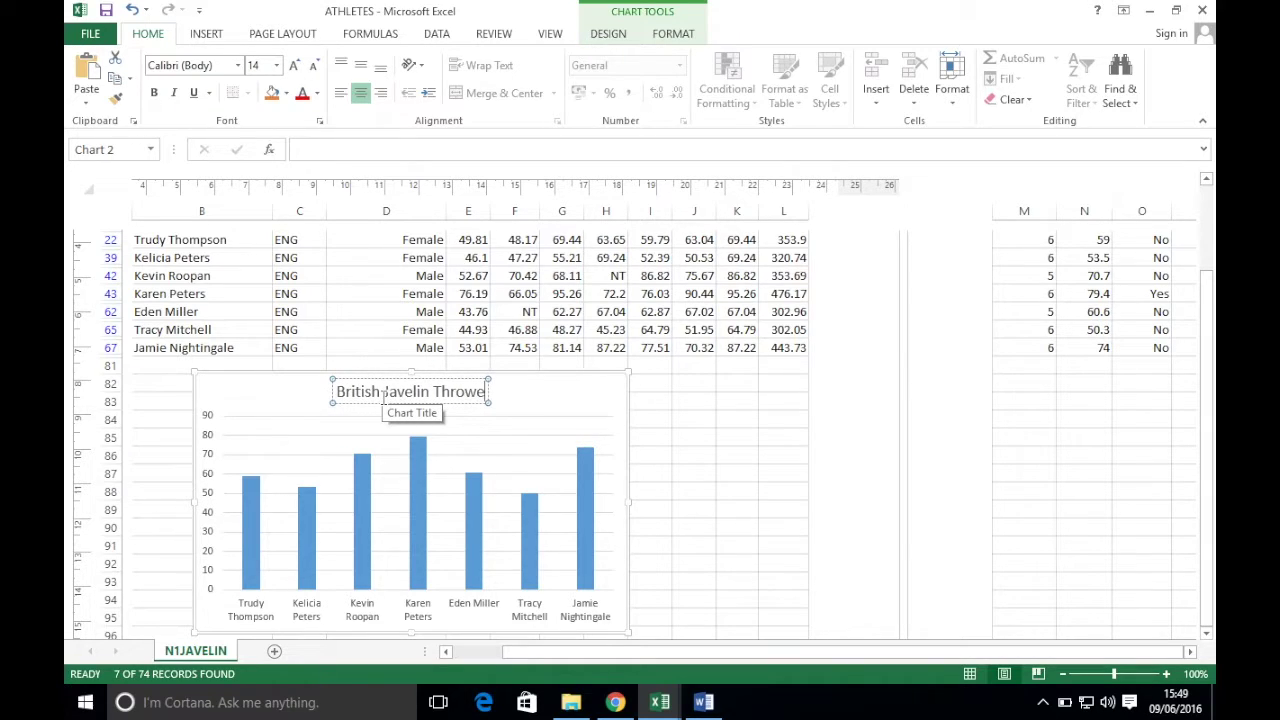
click(787, 452)
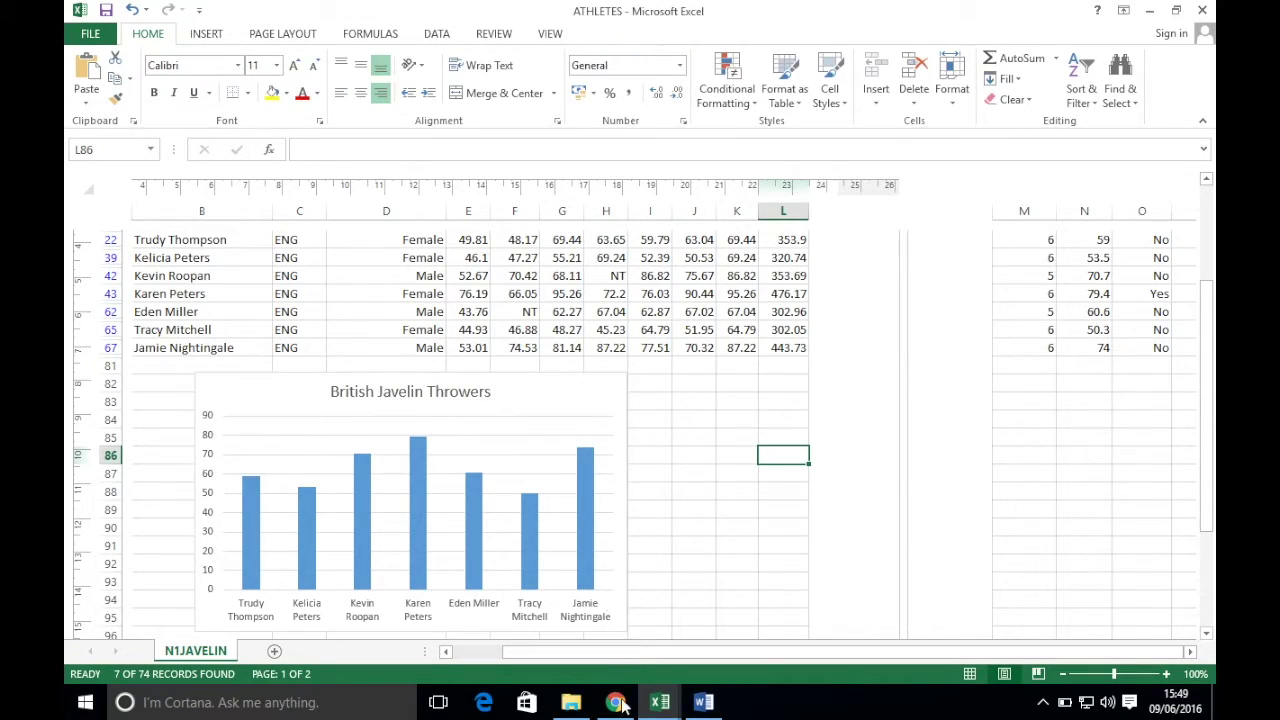
- Check the chart against the exam paper's instructions, scrolling through the ATHLETES sheet
click(615, 702)
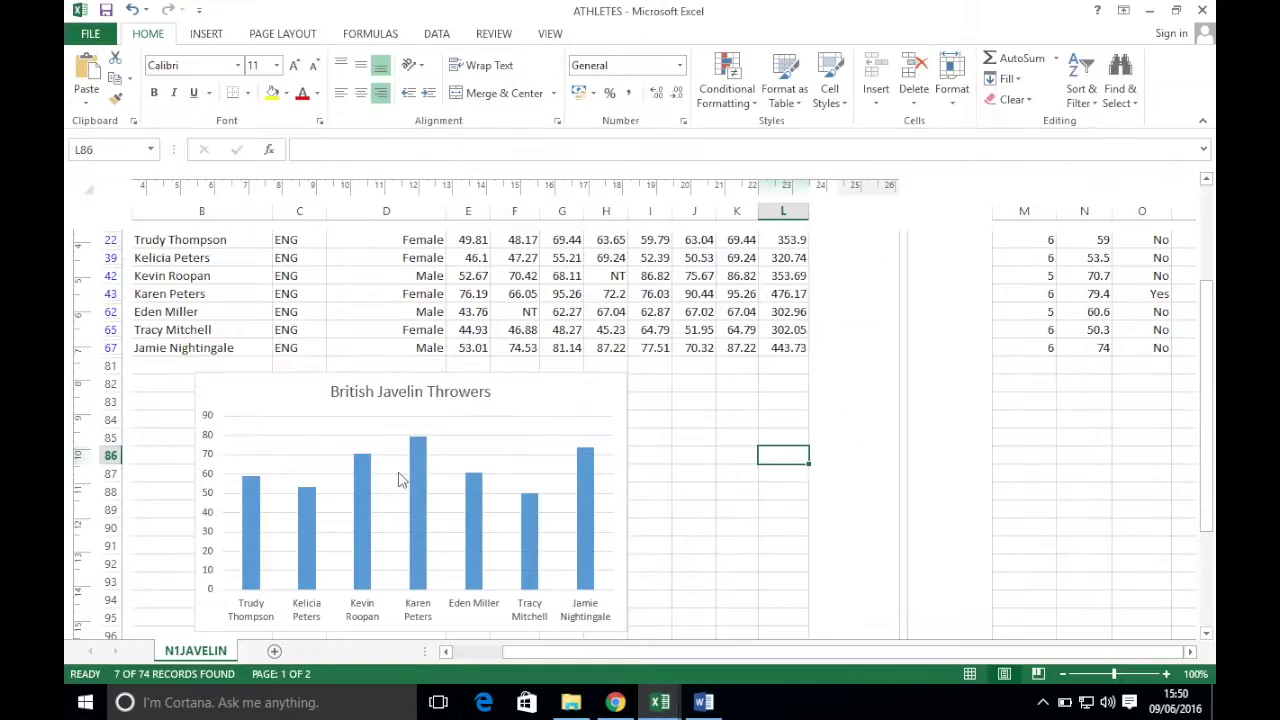
click(659, 702)
scroll(455, 503, down, 1)
scroll(455, 503, down, 1)
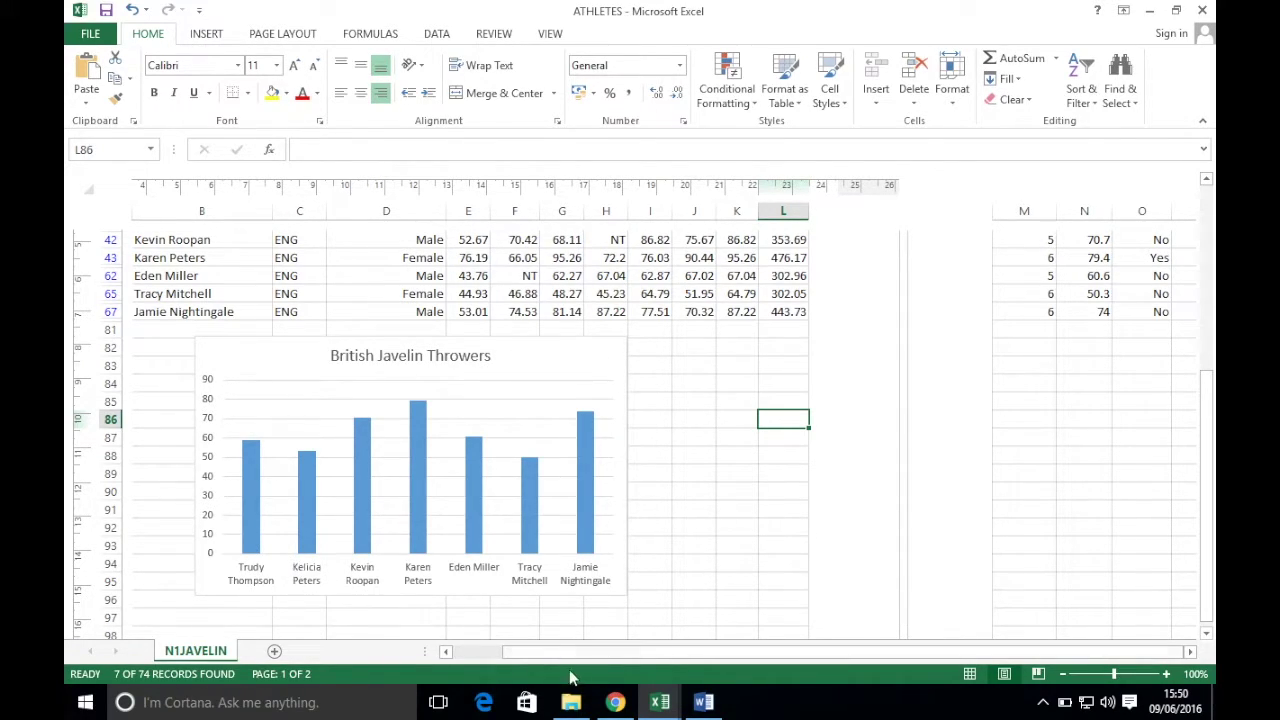
click(615, 703)
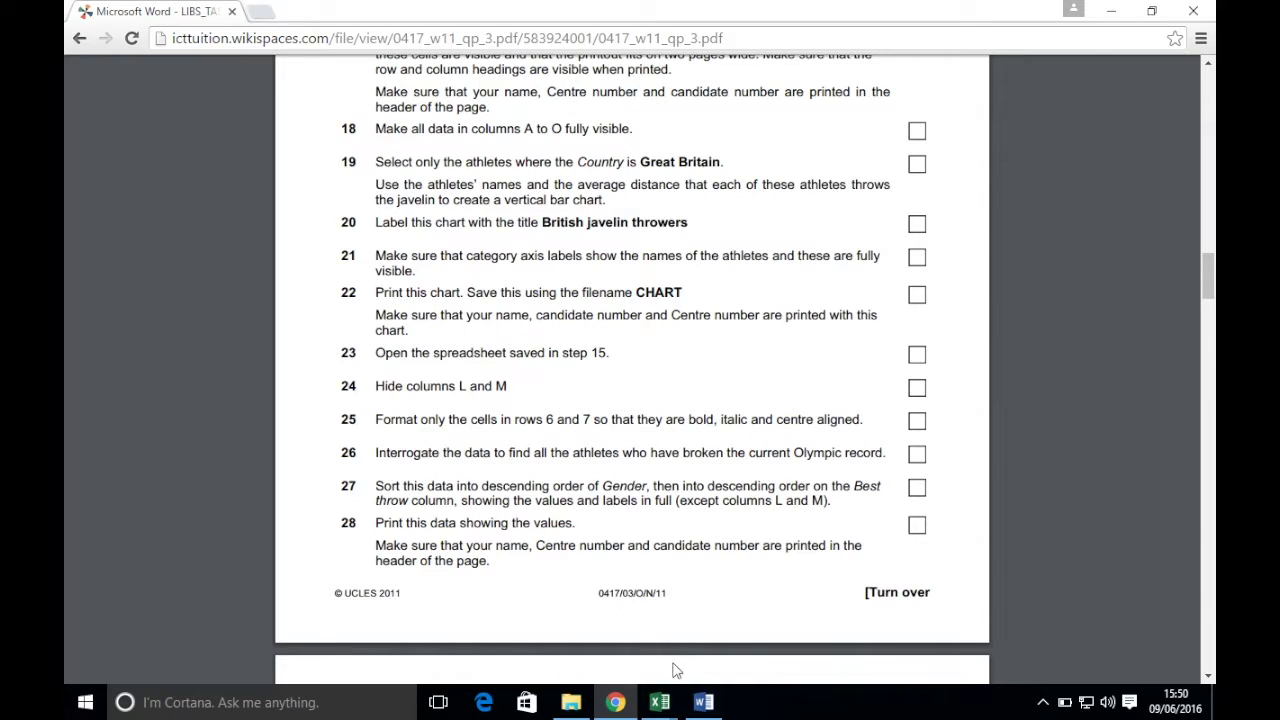
click(659, 702)
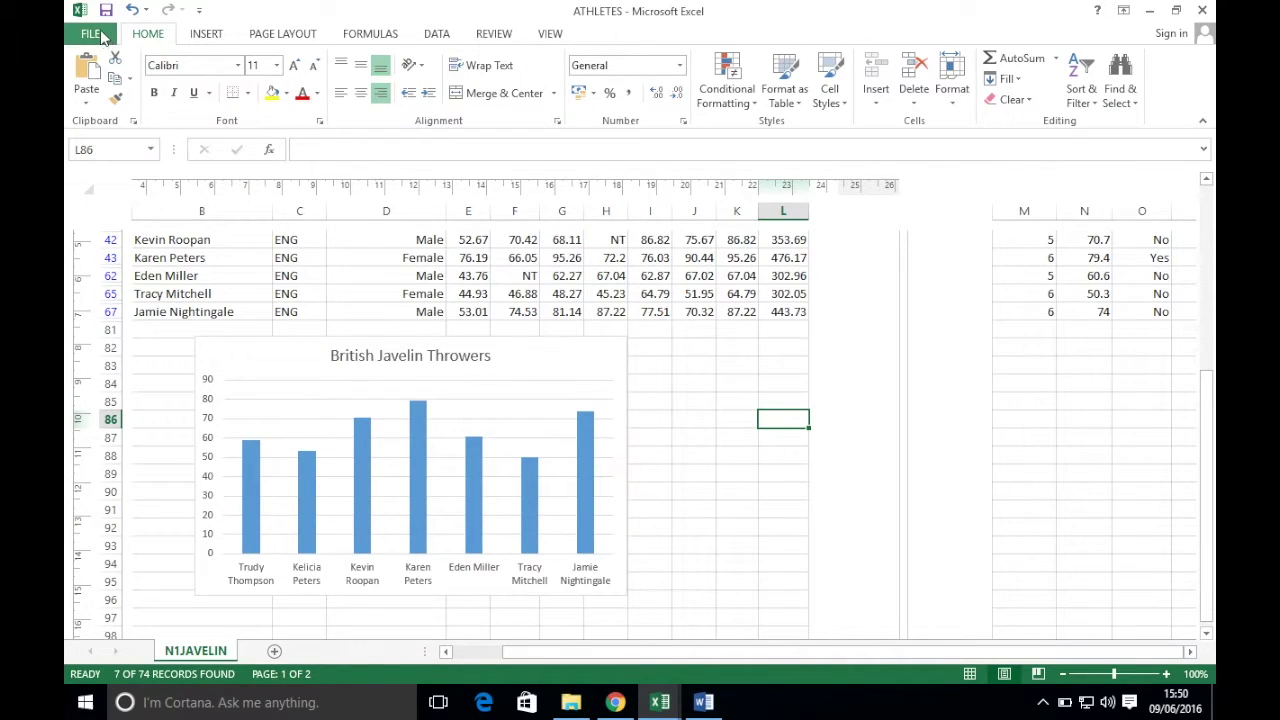
- Create a new blank workbook
click(92, 34)
click(108, 109)
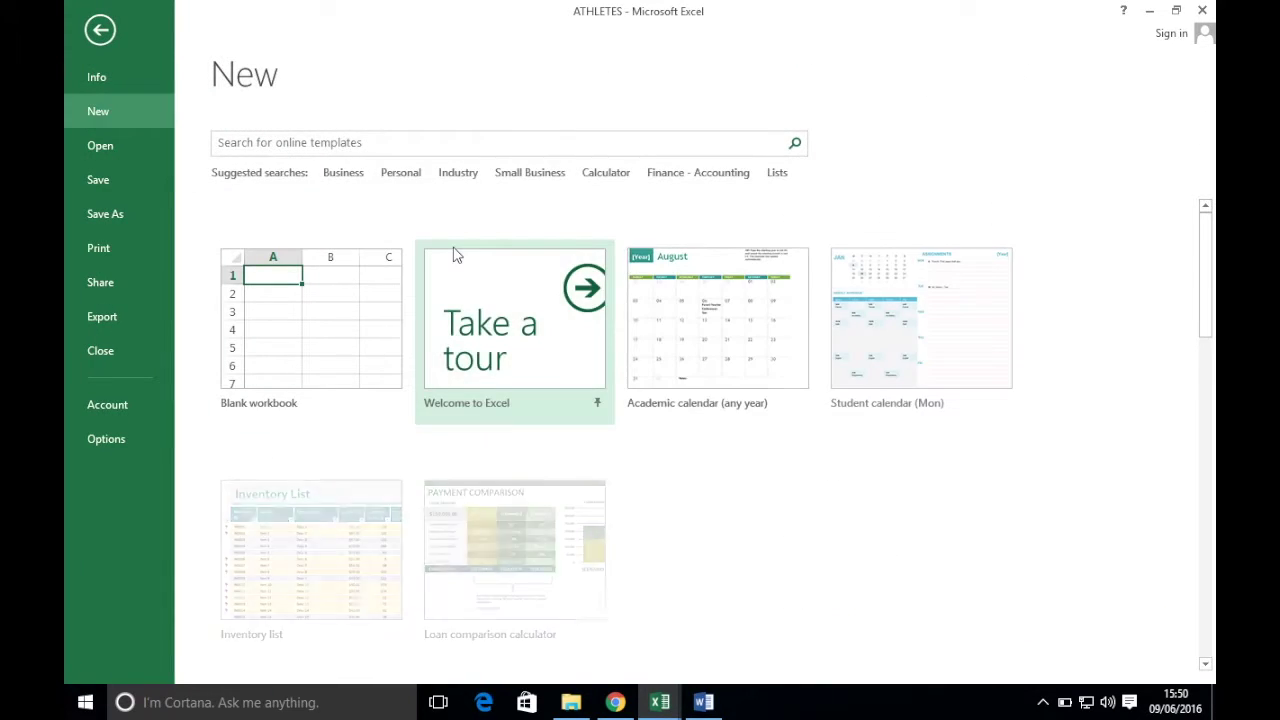
click(306, 337)
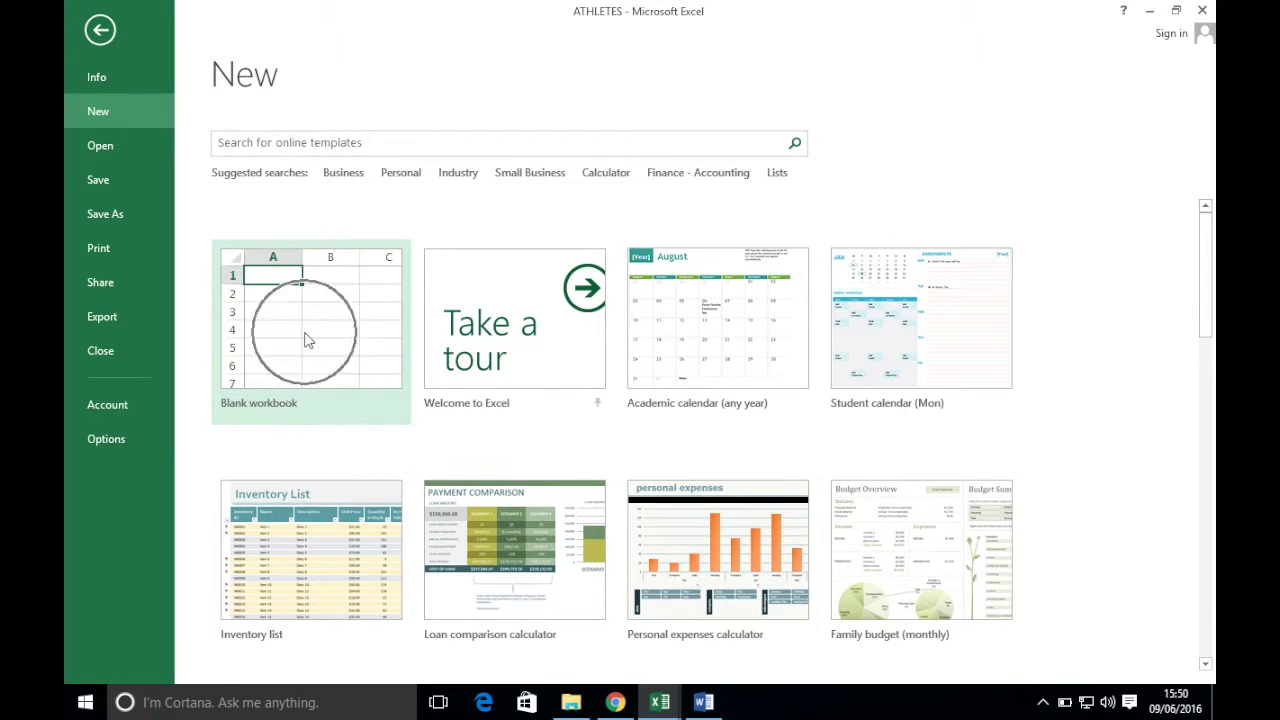
- Save the new workbook as CHART in Desktop\0417_Paper_03_November_2011
click(90, 33)
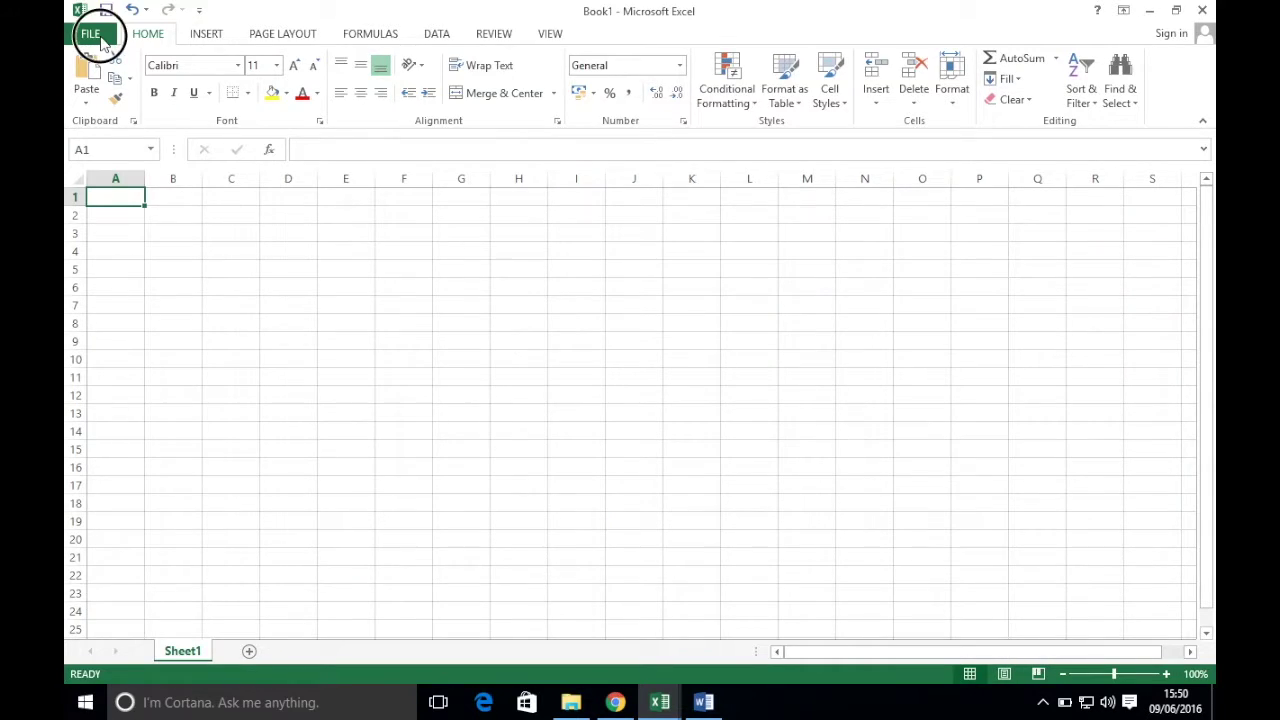
click(105, 213)
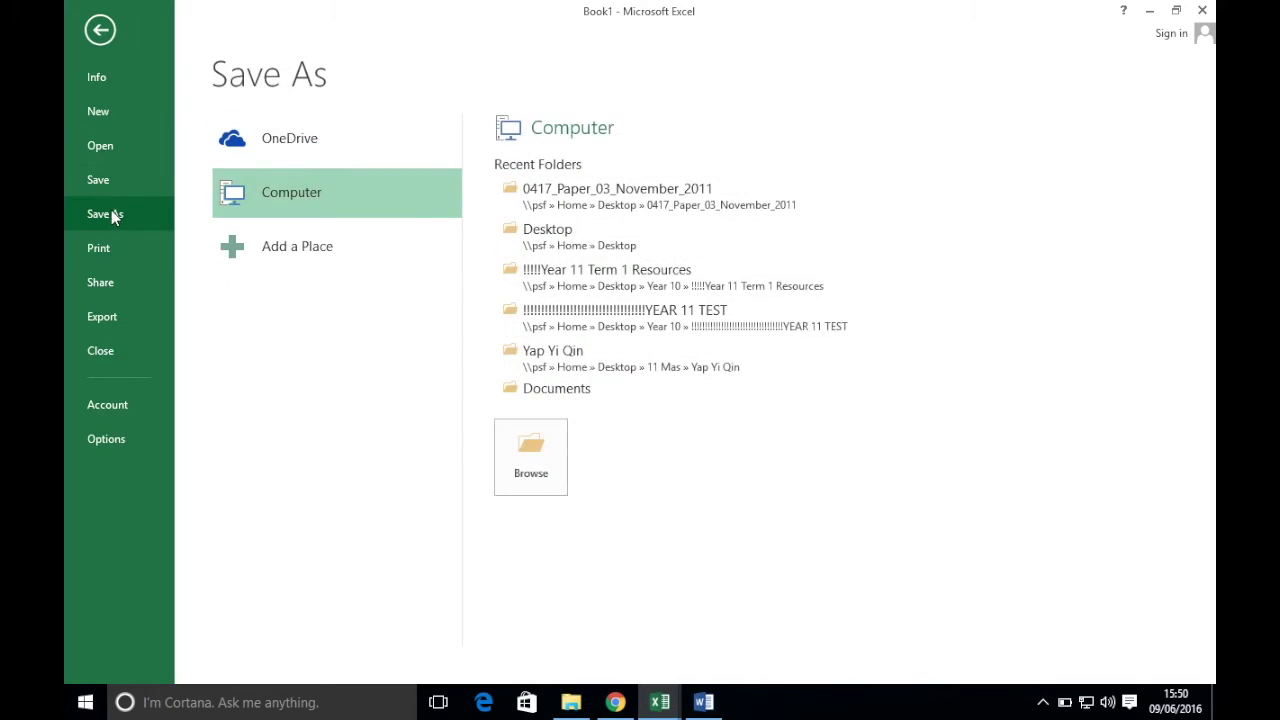
click(521, 482)
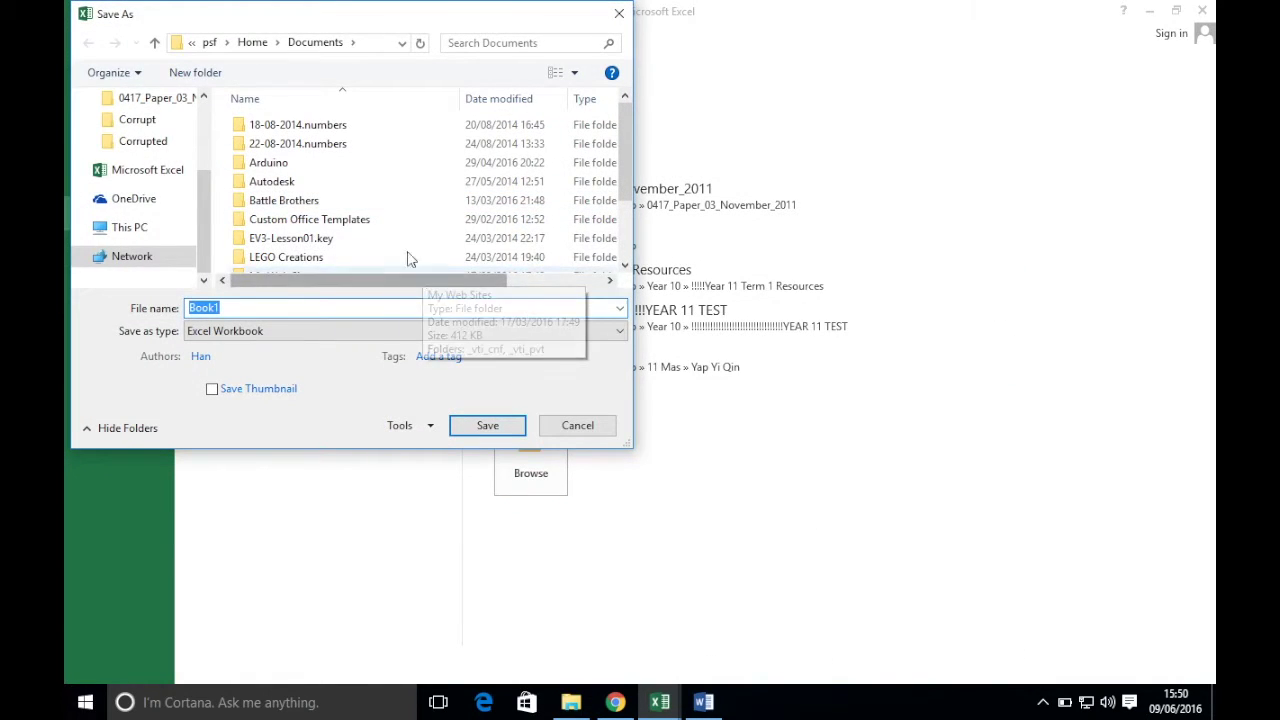
scroll(207, 203, up, 5)
click(148, 126)
double_click(303, 128)
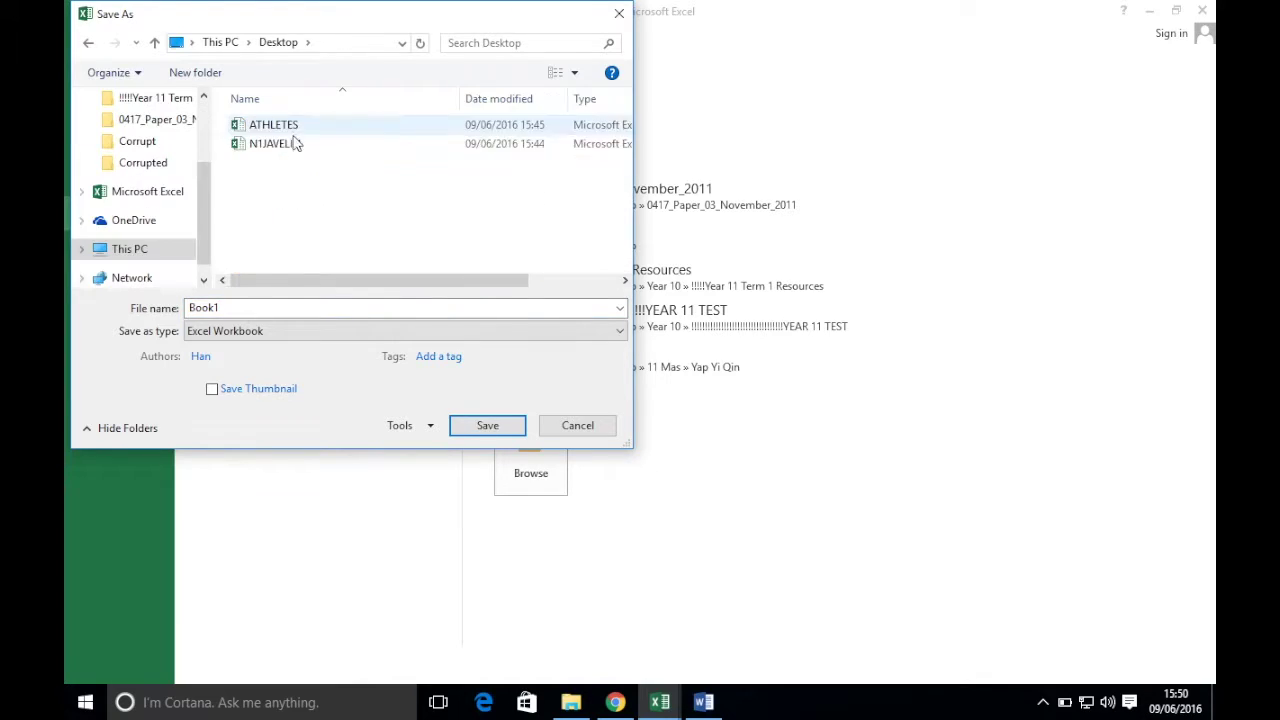
double_click(252, 307)
text(CHART)
key(Return)
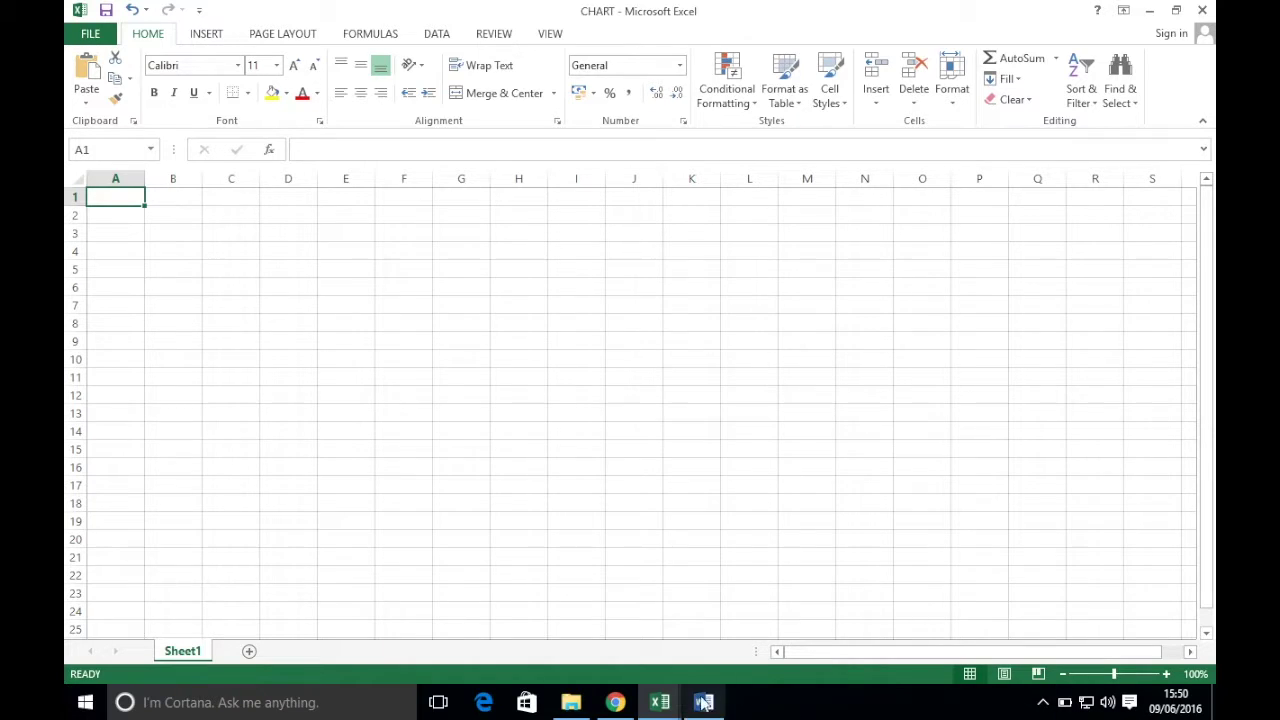
- Cut the British Javelin Throwers chart from ATHLETES and paste it into the CHART workbook
mouse_move(660, 702)
click(466, 614)
click(566, 358)
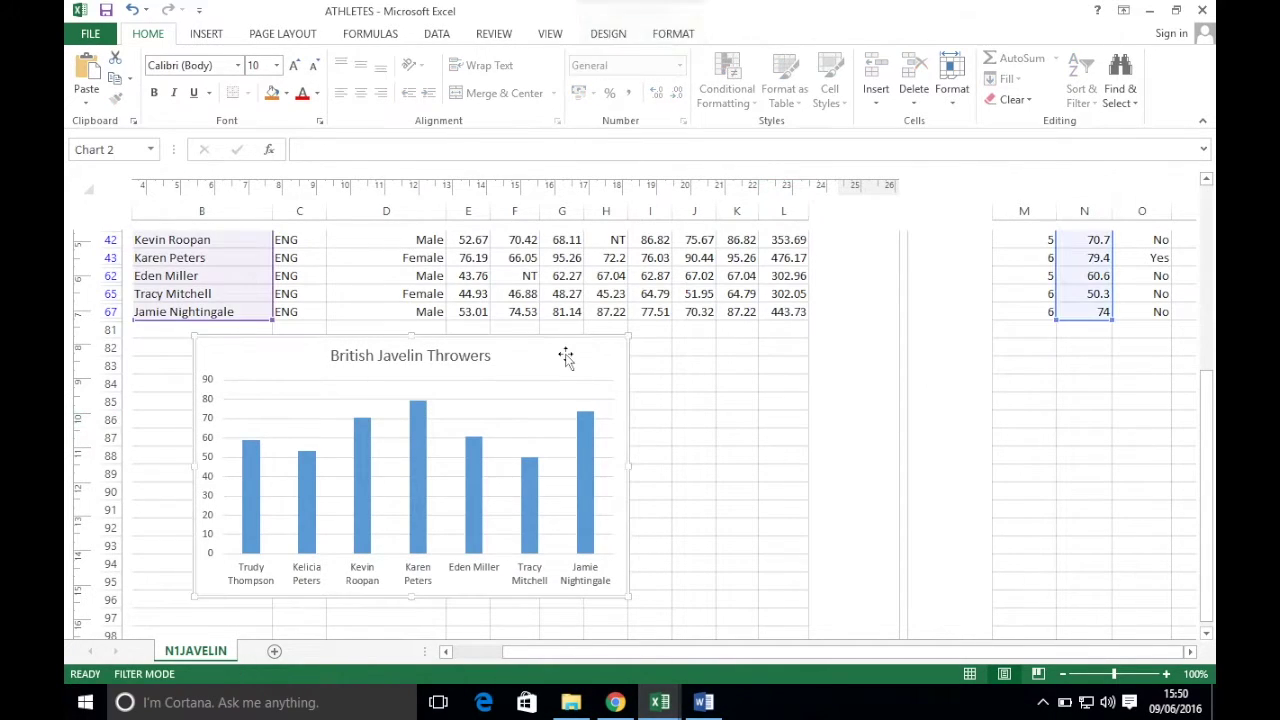
key(ctrl+x)
mouse_move(660, 702)
click(689, 631)
mouse_move(698, 684)
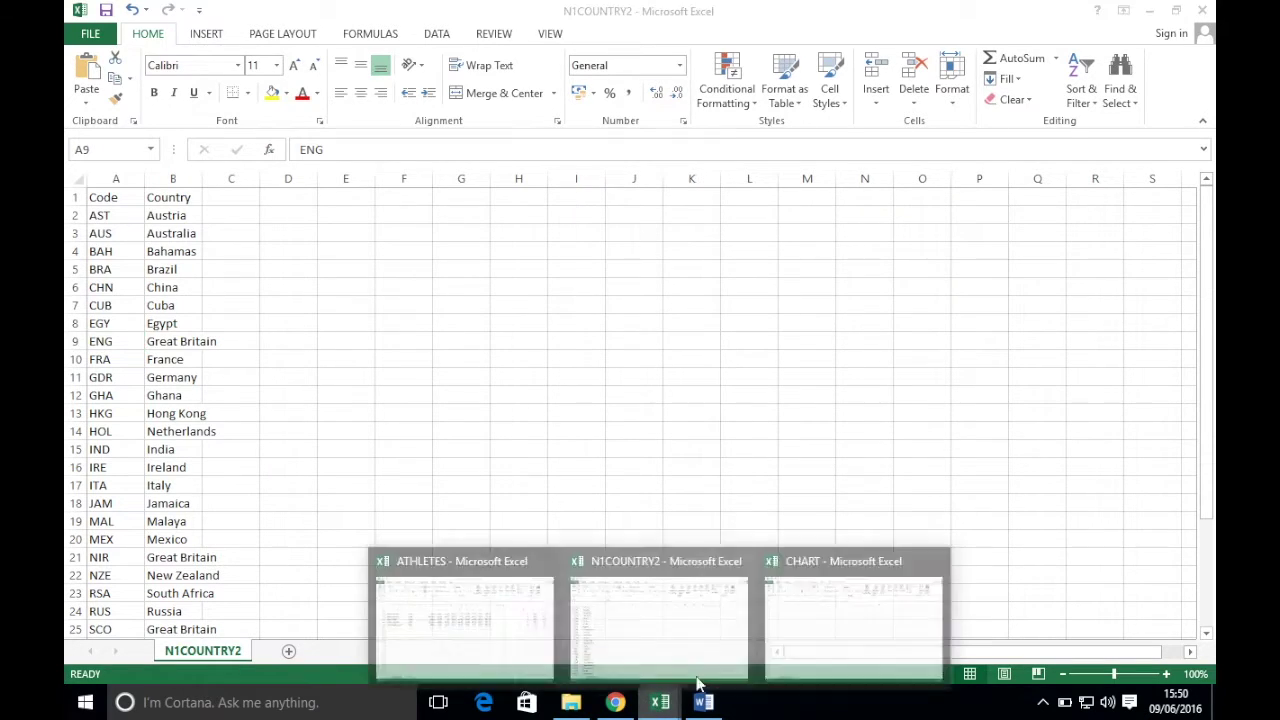
mouse_move(660, 702)
click(800, 612)
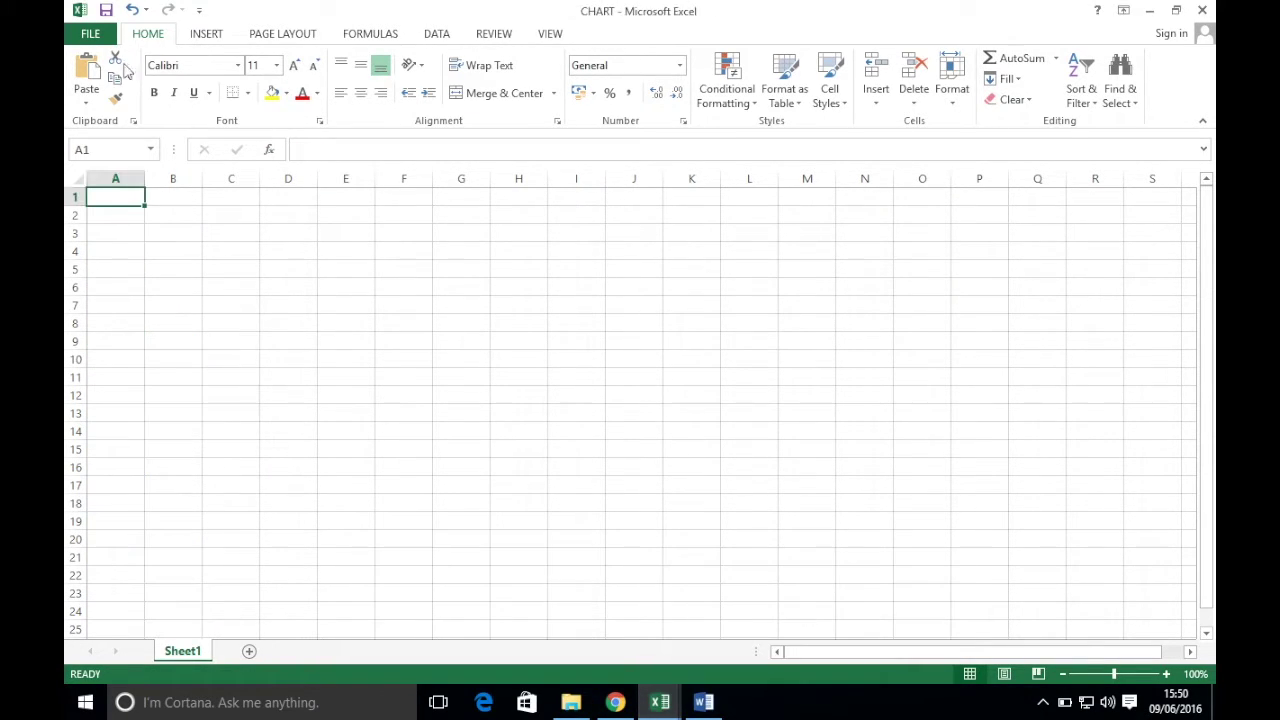
key(ctrl+v)
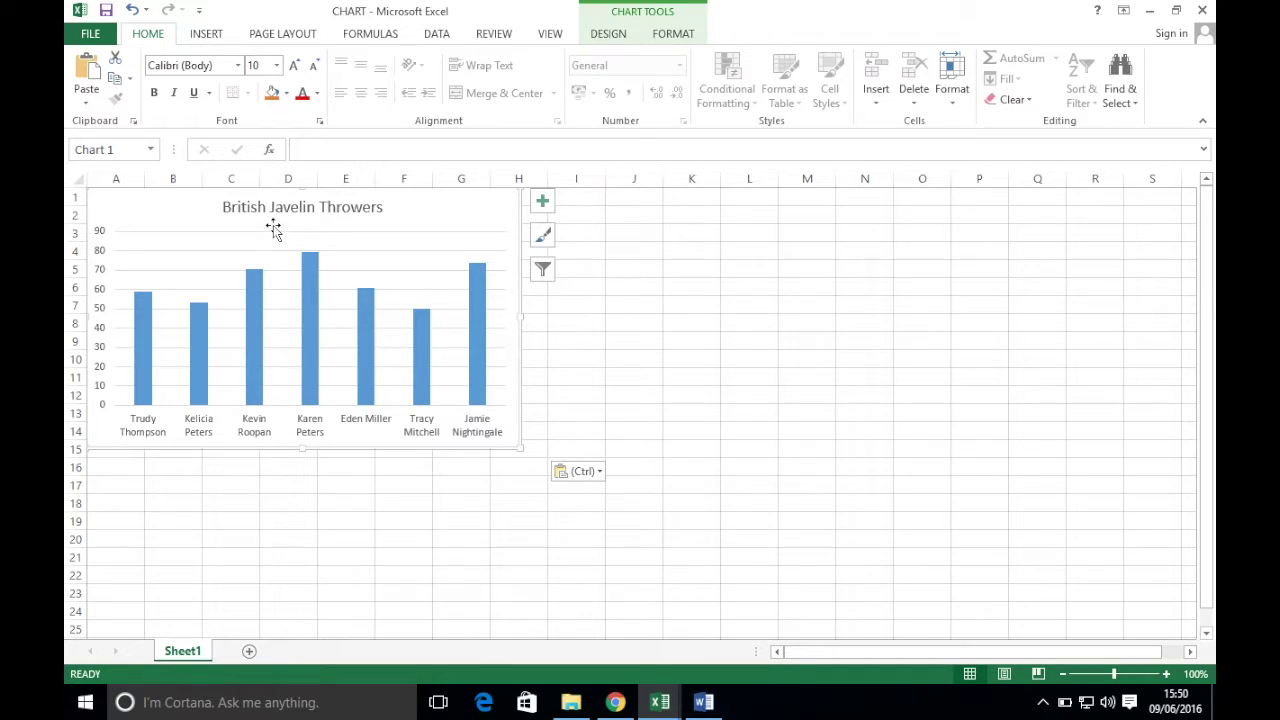
- Preview the CHART printout against the exam paper, then return to the sheet
click(90, 33)
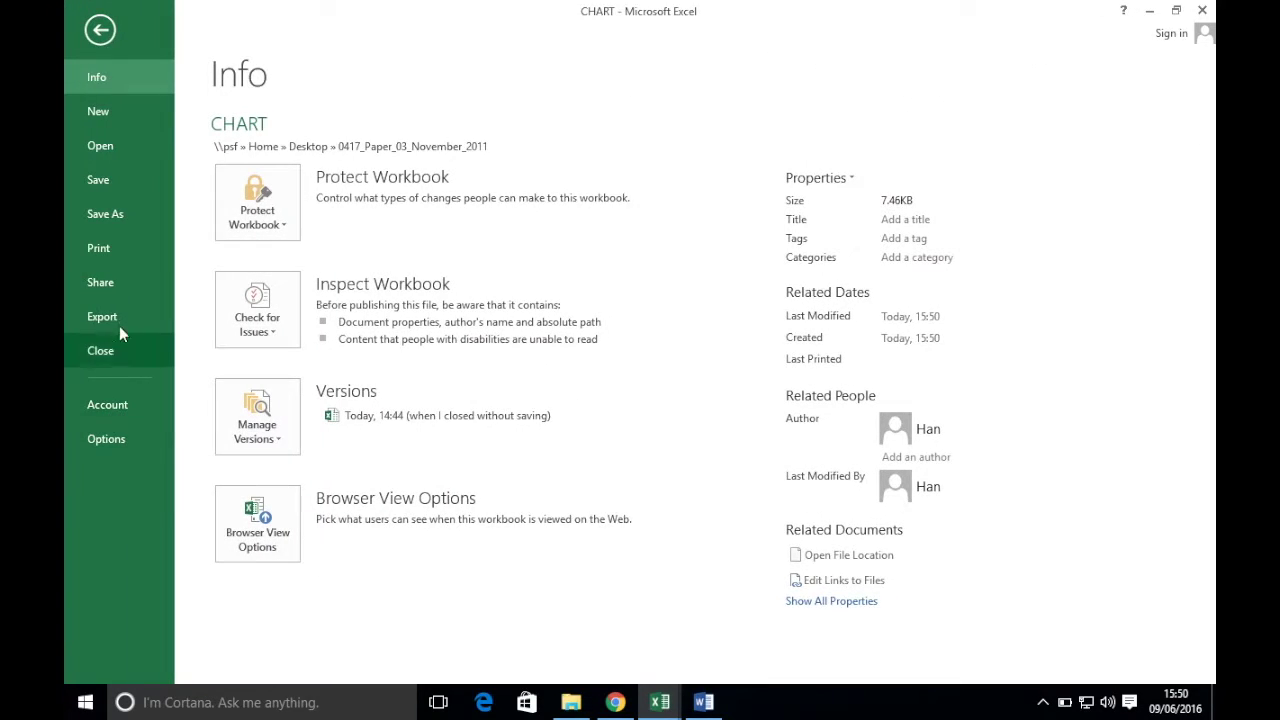
click(108, 250)
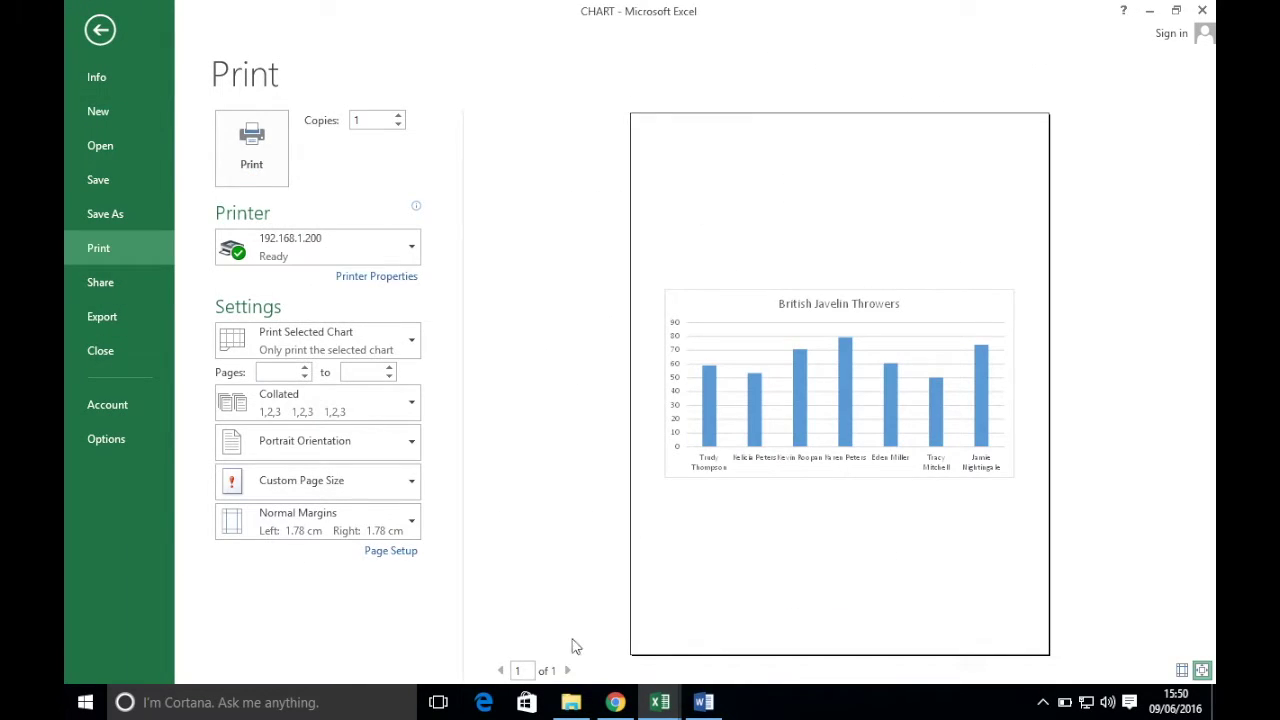
click(613, 700)
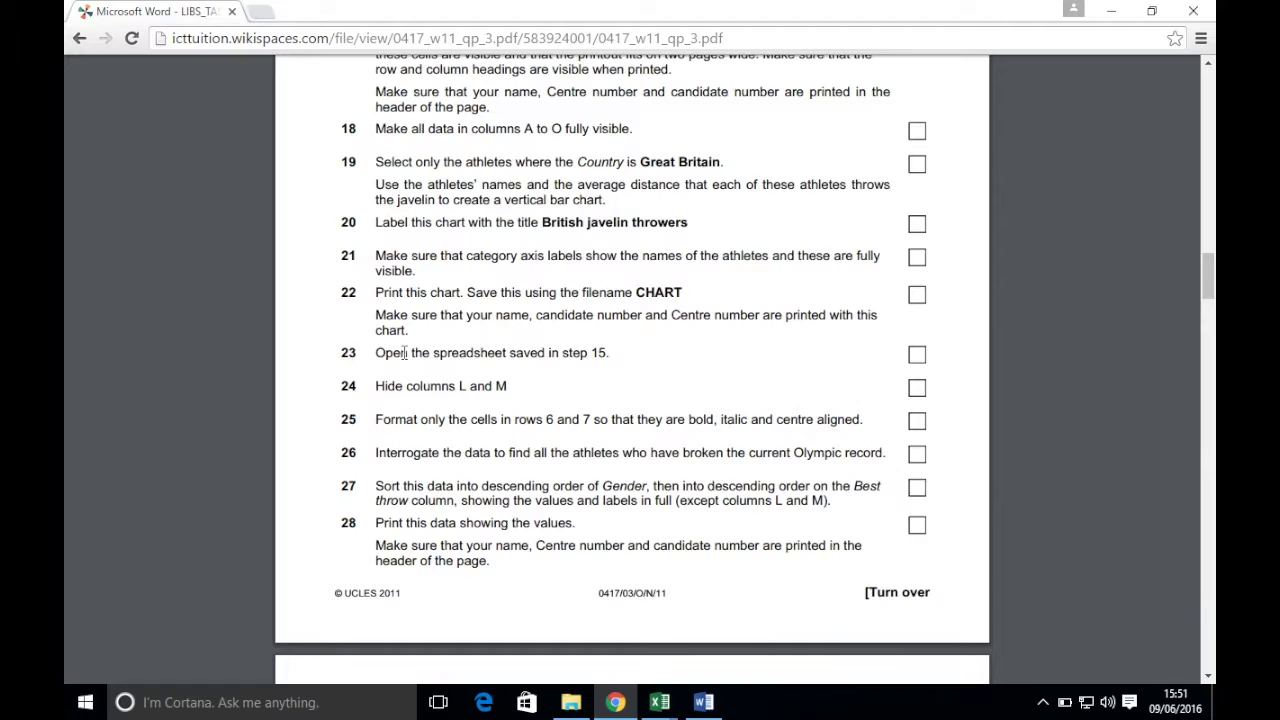
mouse_move(659, 702)
click(849, 614)
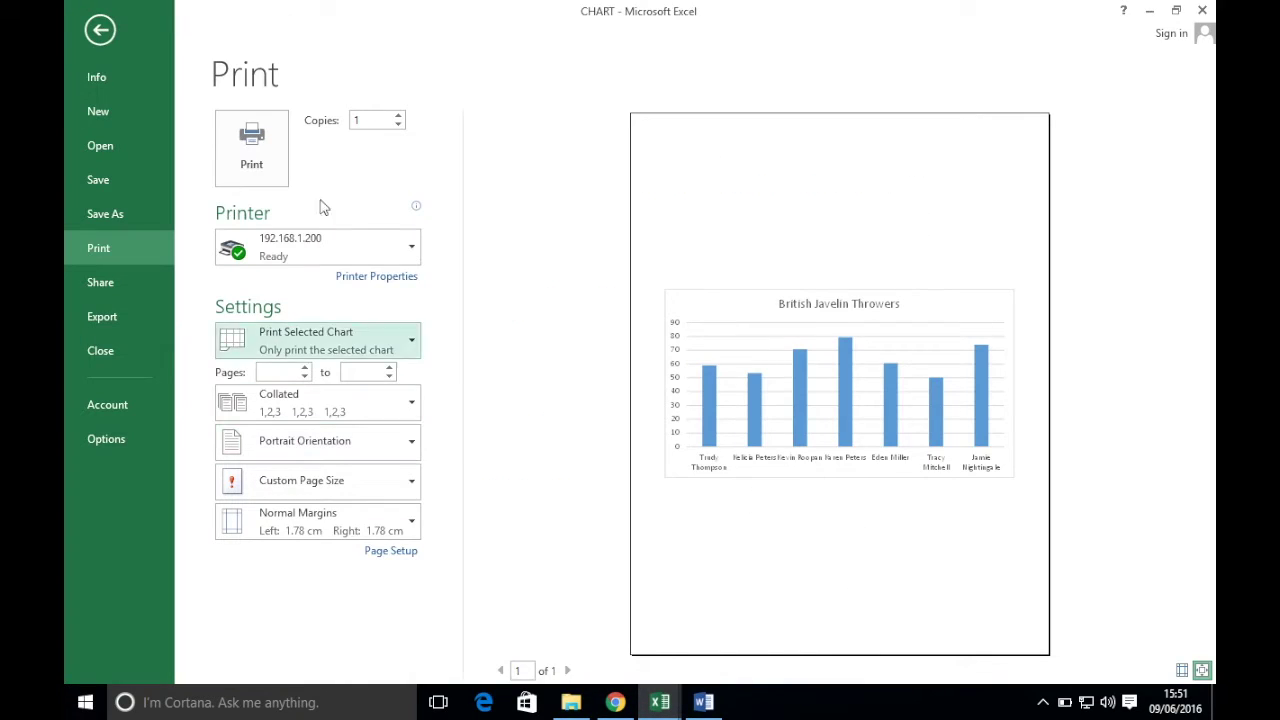
click(100, 30)
click(698, 321)
click(206, 34)
- Add a page header with the candidate's name, candidate number and centre number in the left, centre and right sections
click(1033, 95)
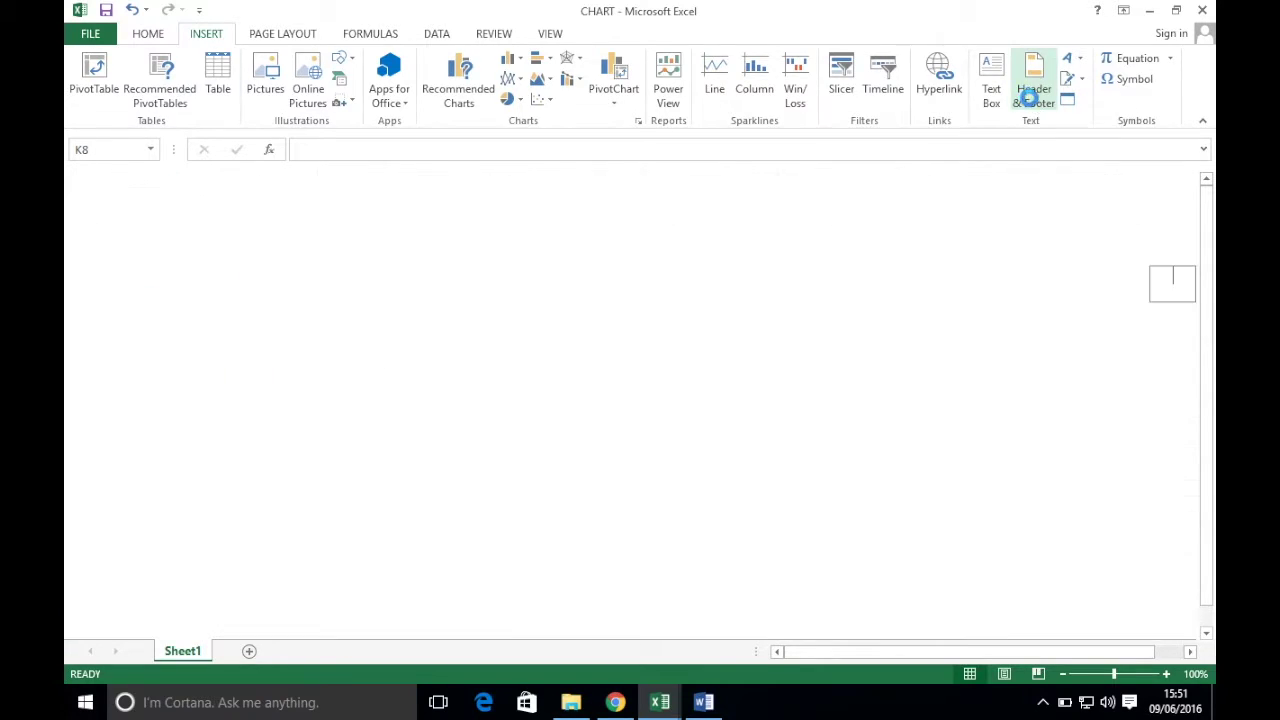
click(257, 282)
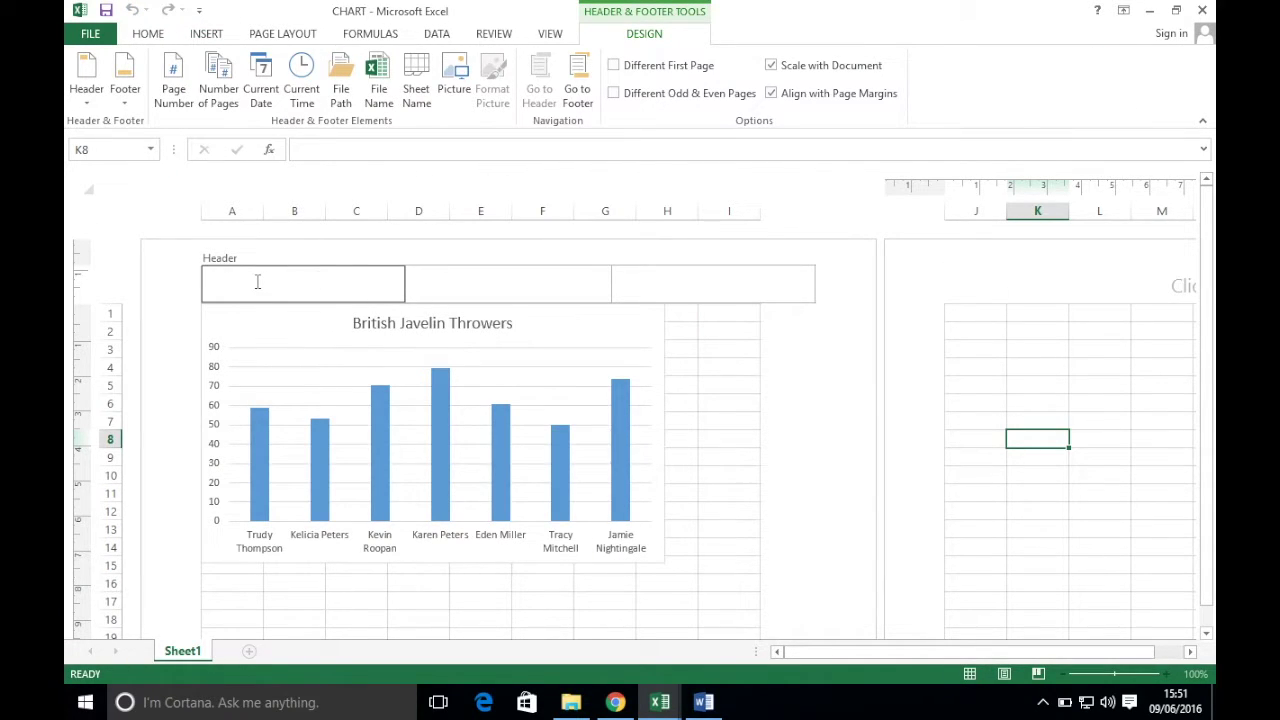
key(Tab)
text(6)
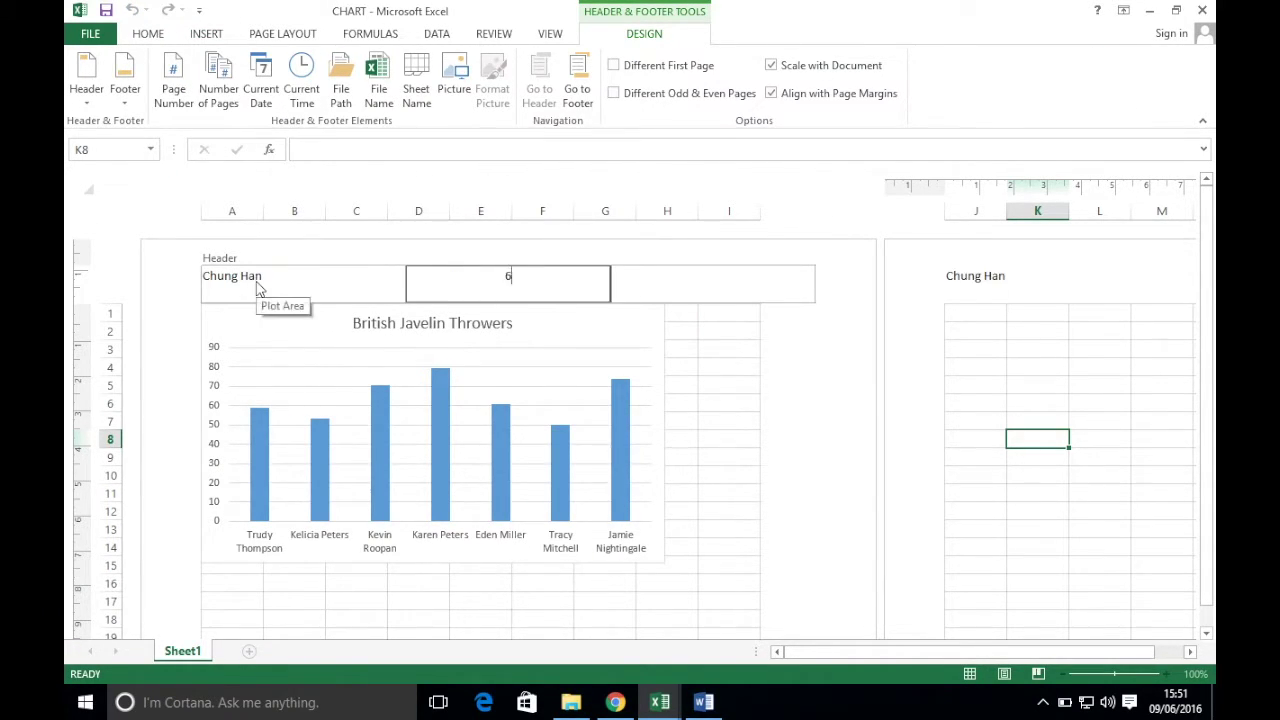
key(Tab)
text(MY422)
click(752, 366)
- Preview the chart printout with its header and check the exam paper
click(84, 31)
click(102, 252)
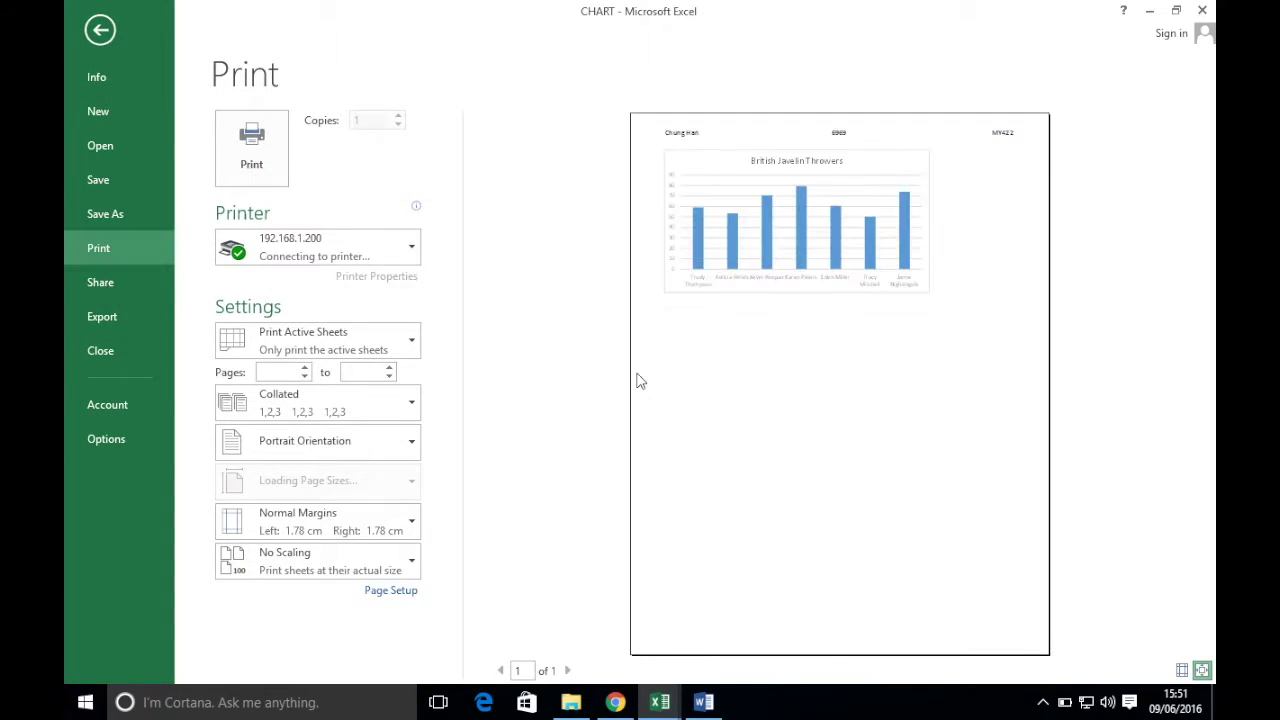
click(615, 702)
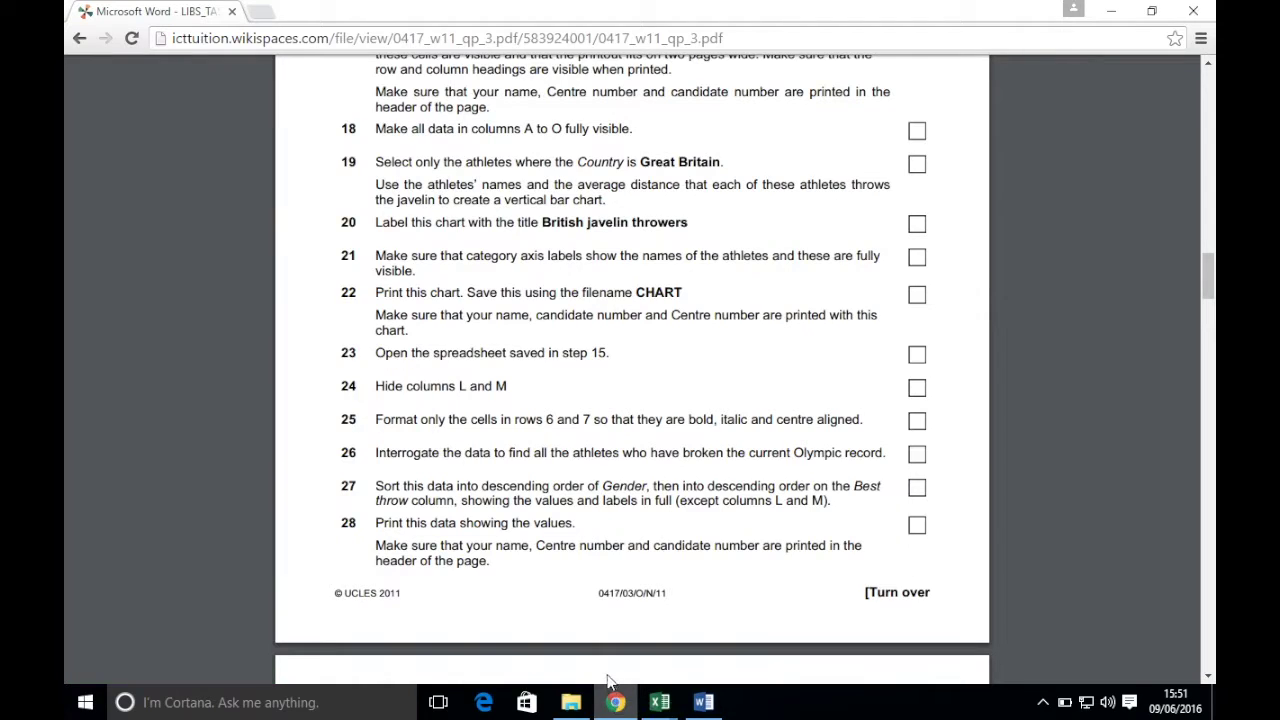
scroll(587, 367, down, 3)
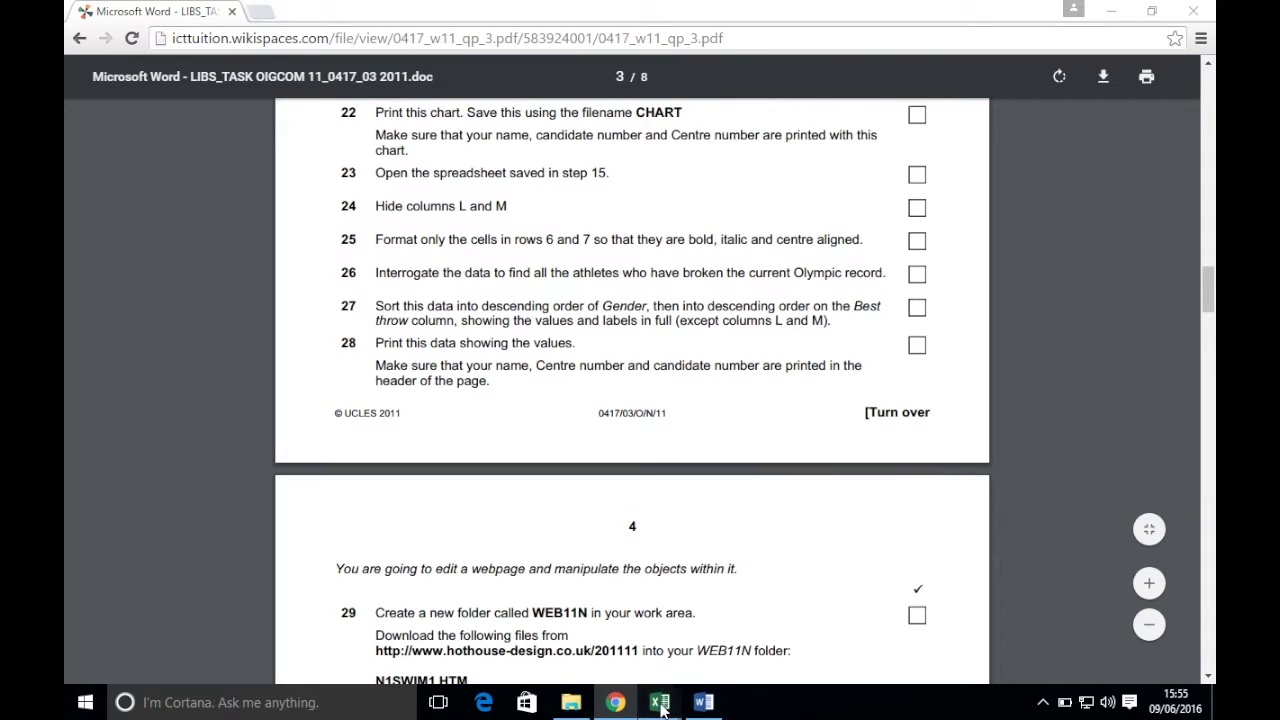
mouse_move(660, 690)
mouse_move(486, 636)
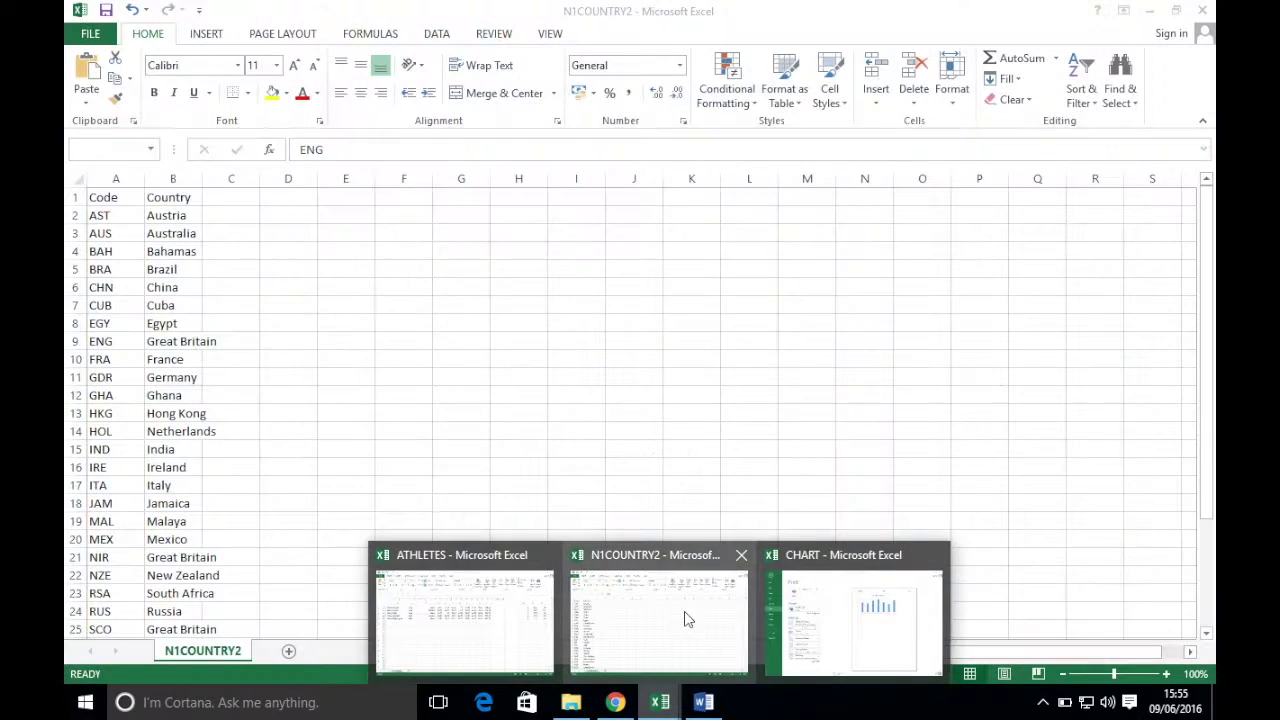
- Close the N1COUNTRY2 workbook, then close CHART to bring up its save prompt
click(686, 612)
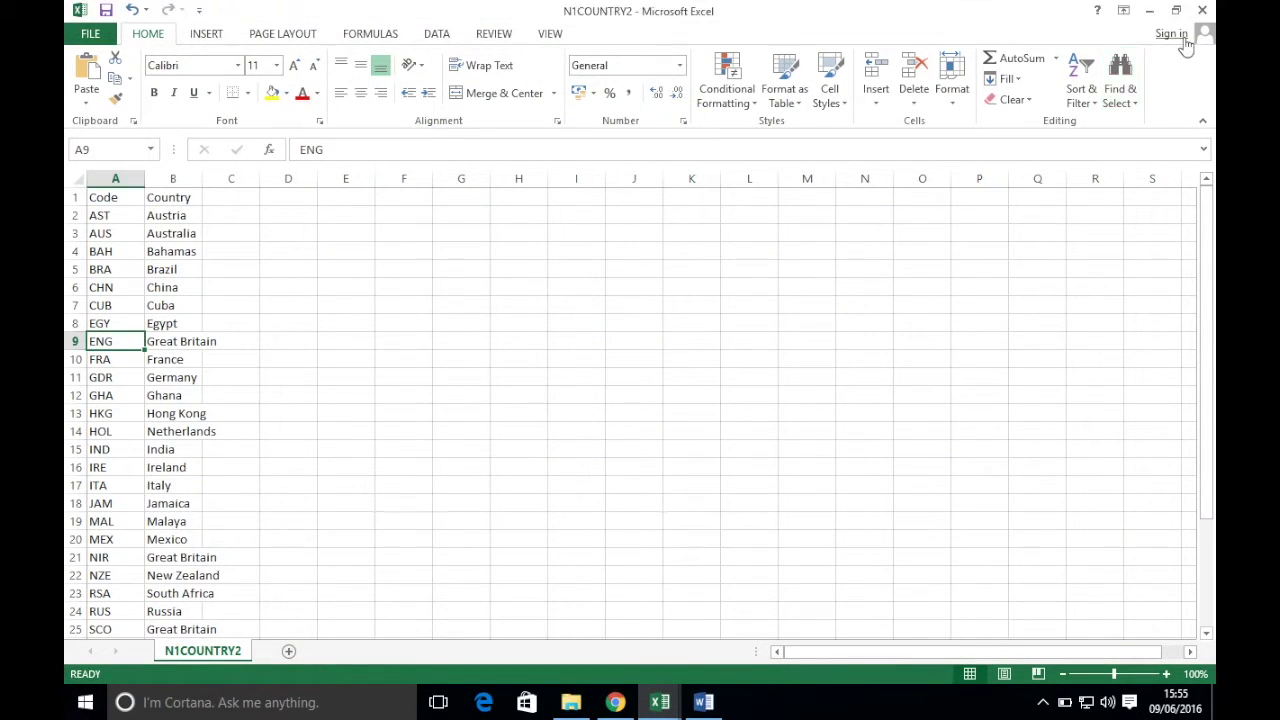
click(1200, 10)
mouse_move(660, 702)
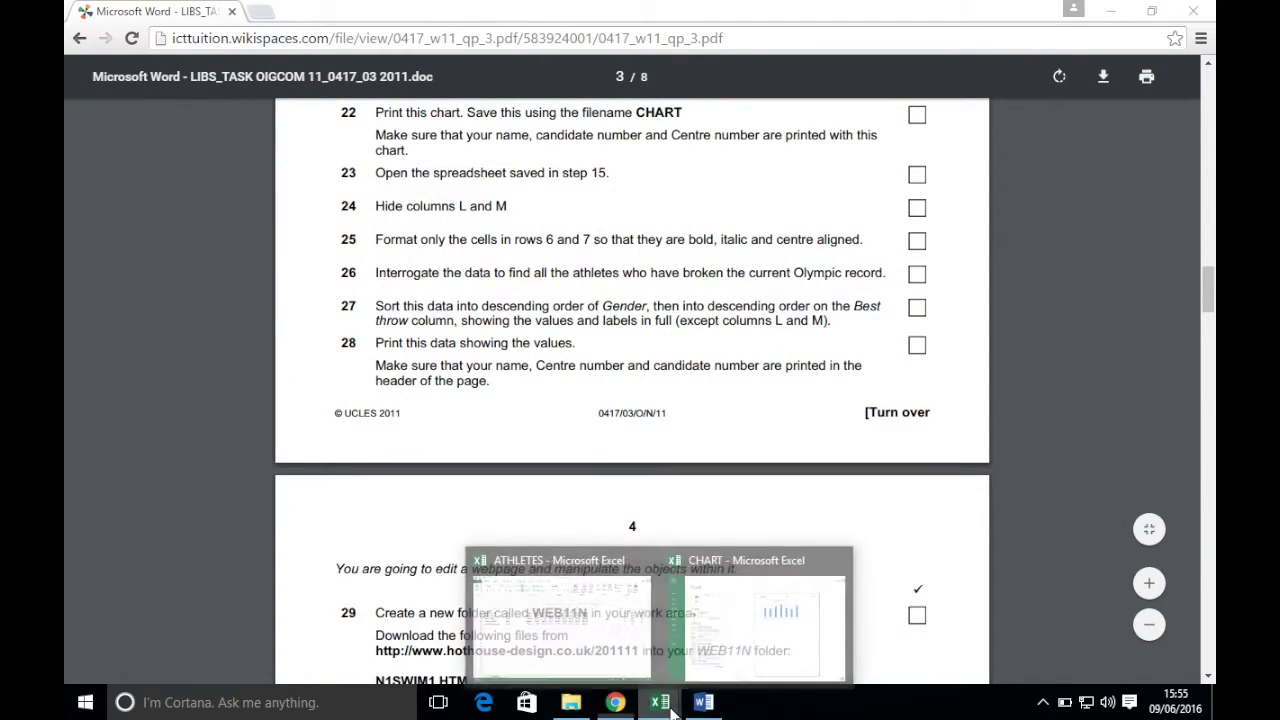
click(737, 618)
click(1201, 11)
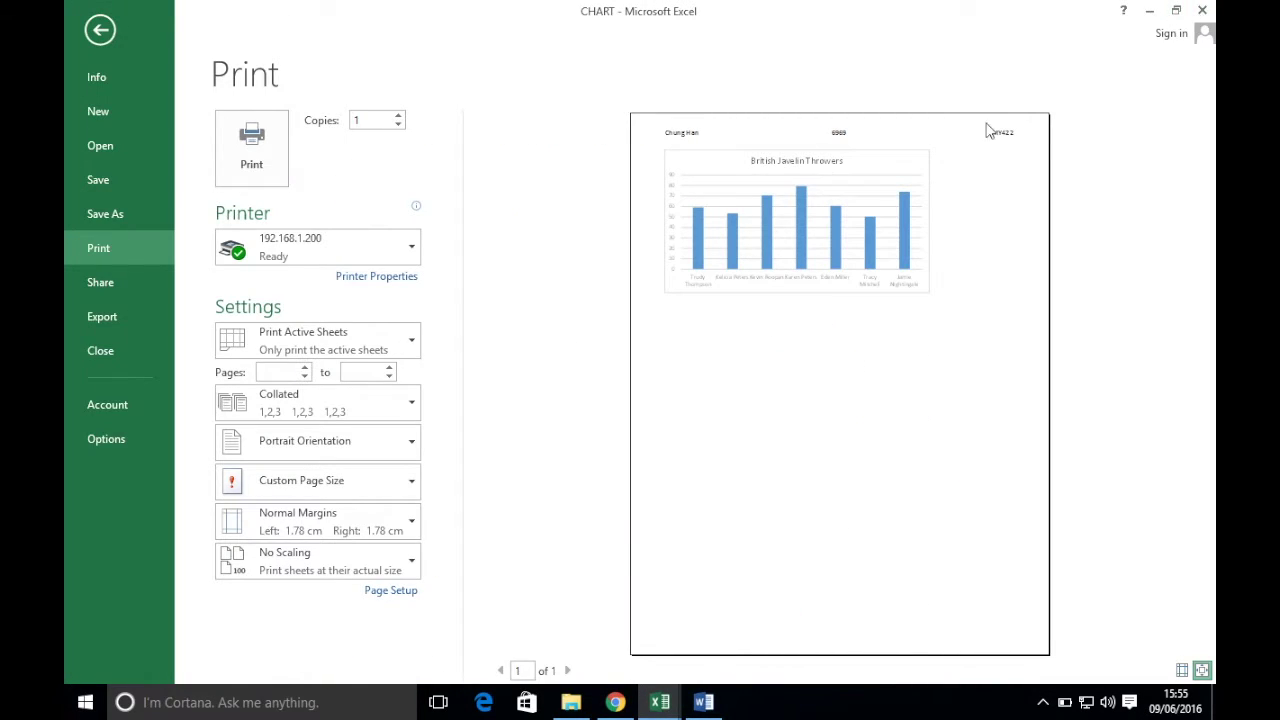
- Save the changes to CHART as it closes and return to ATHLETES
click(566, 385)
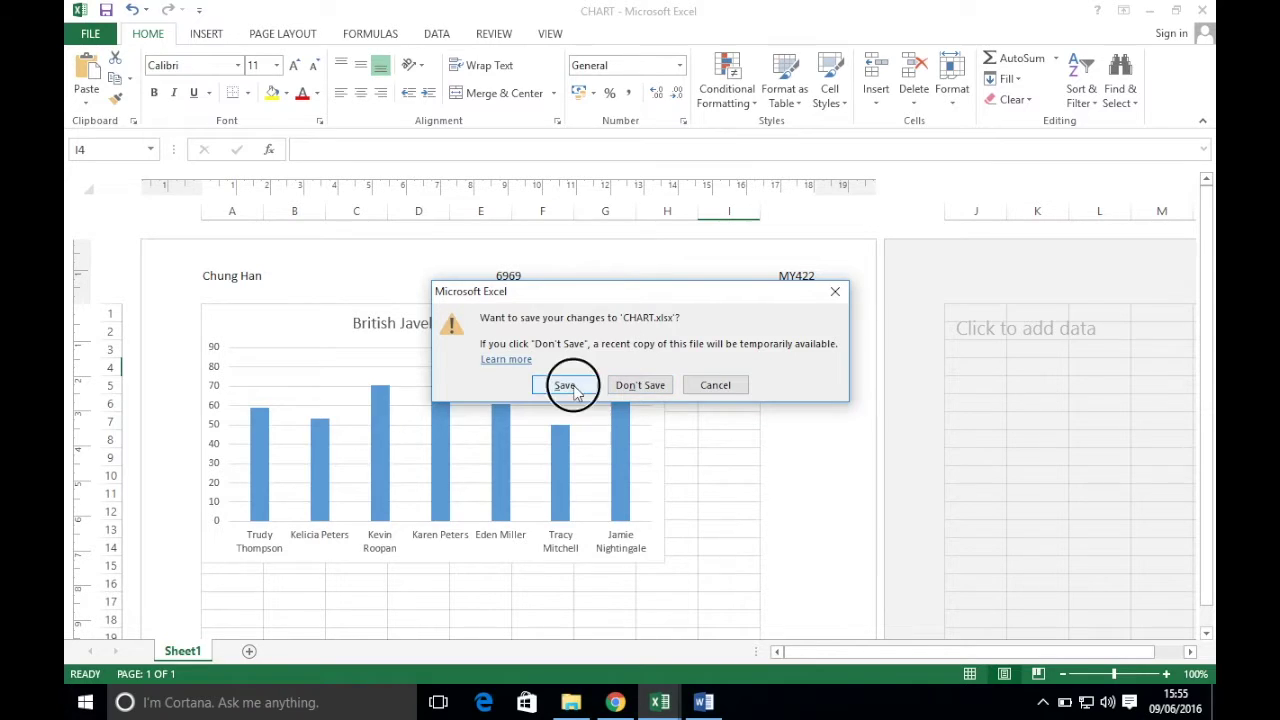
scroll(540, 535, down, 20)
scroll(494, 532, up, 20)
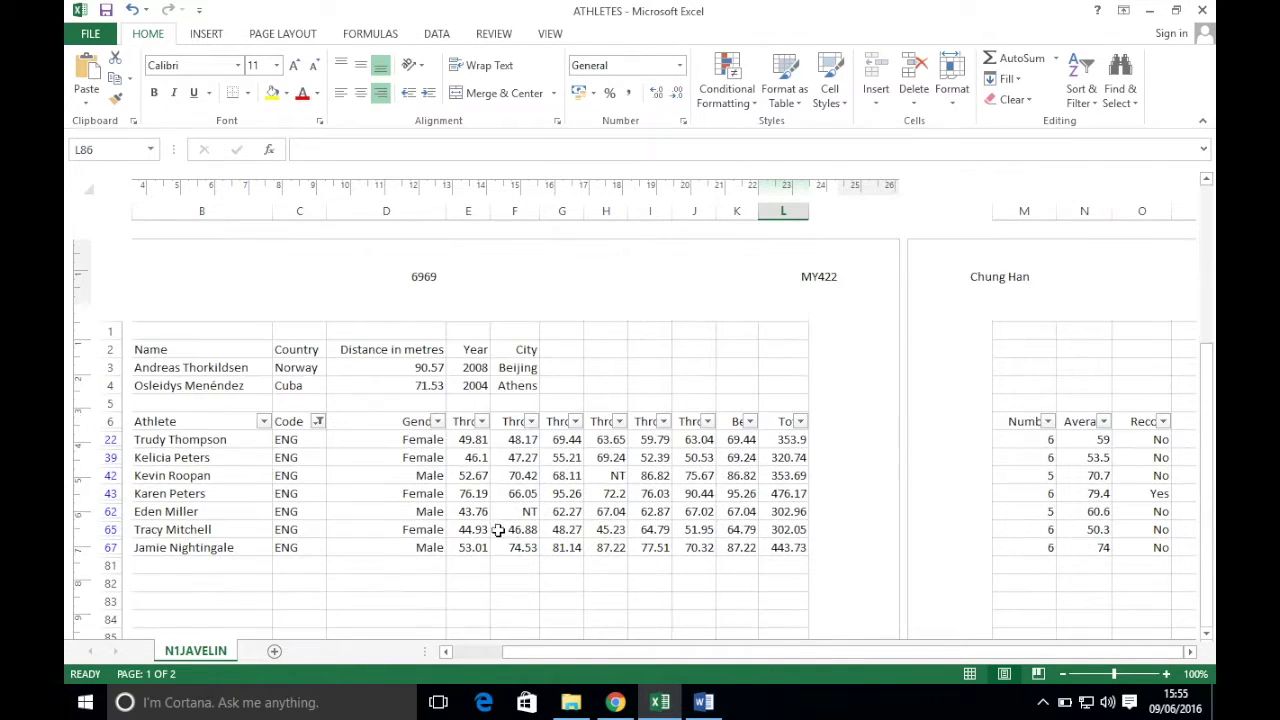
click(615, 702)
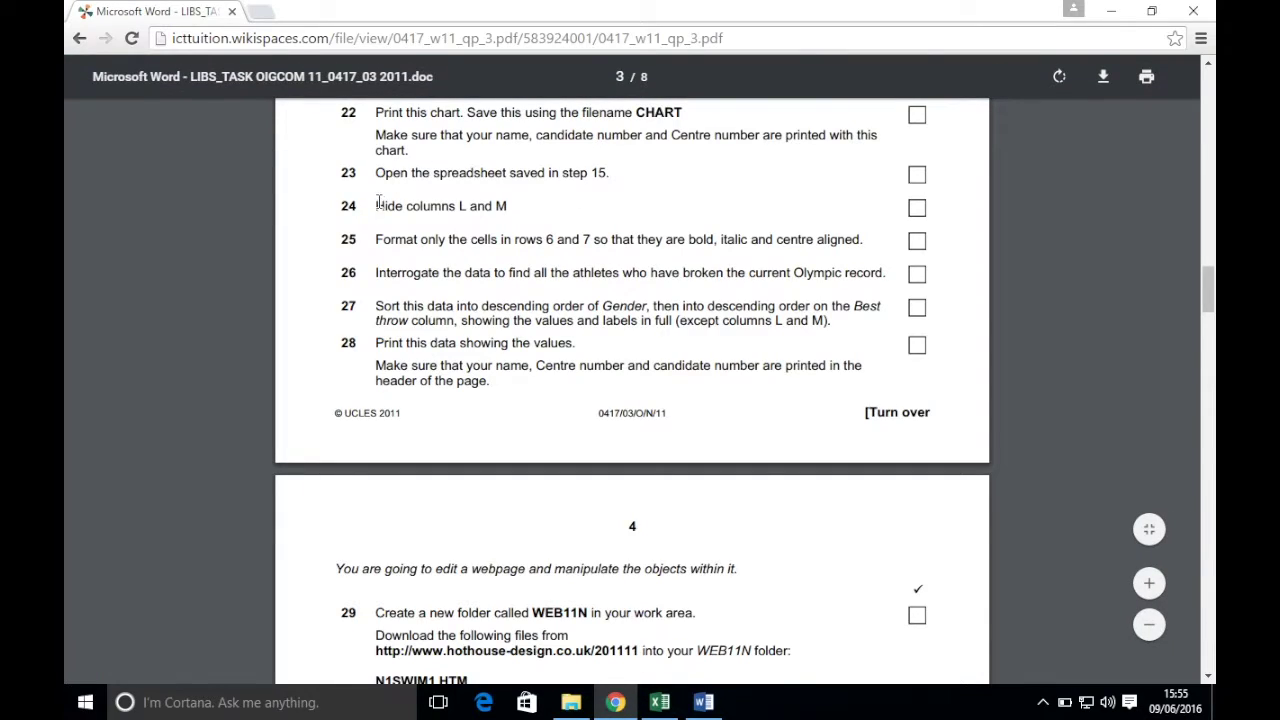
click(659, 702)
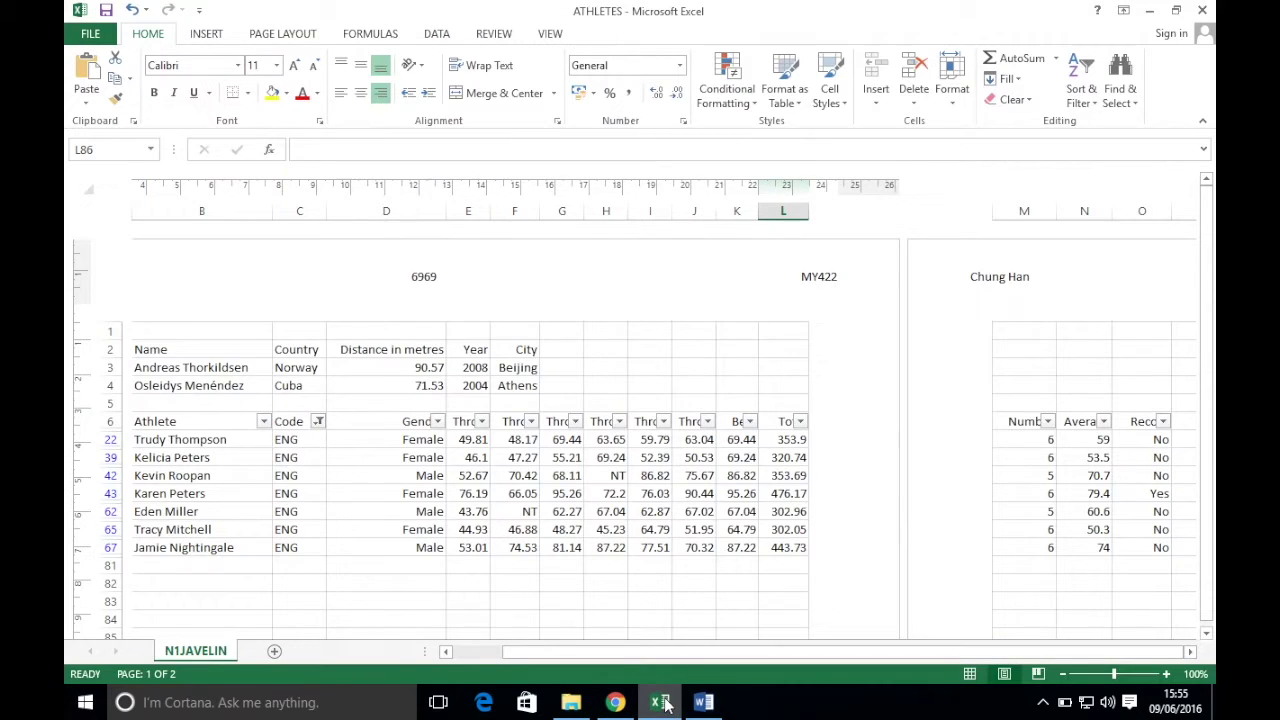
- Clear the filter from the Code column so all athletes show again
click(318, 422)
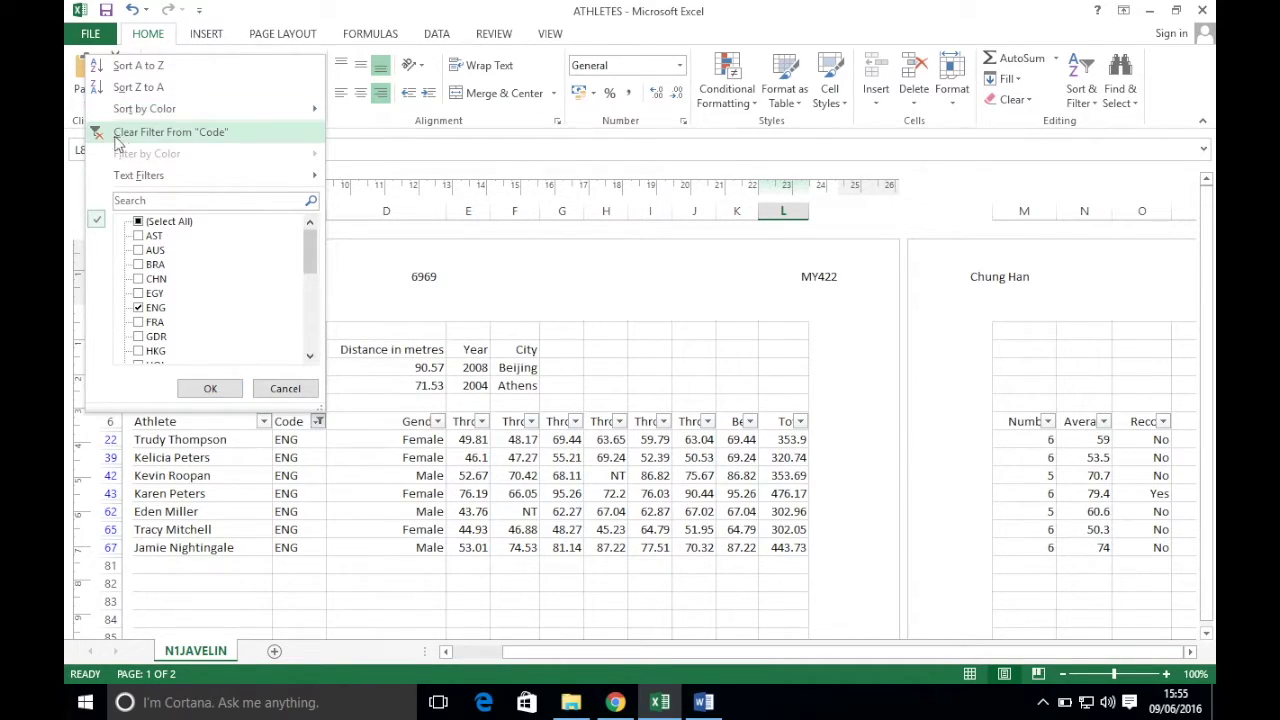
click(203, 140)
scroll(842, 603, down, 10)
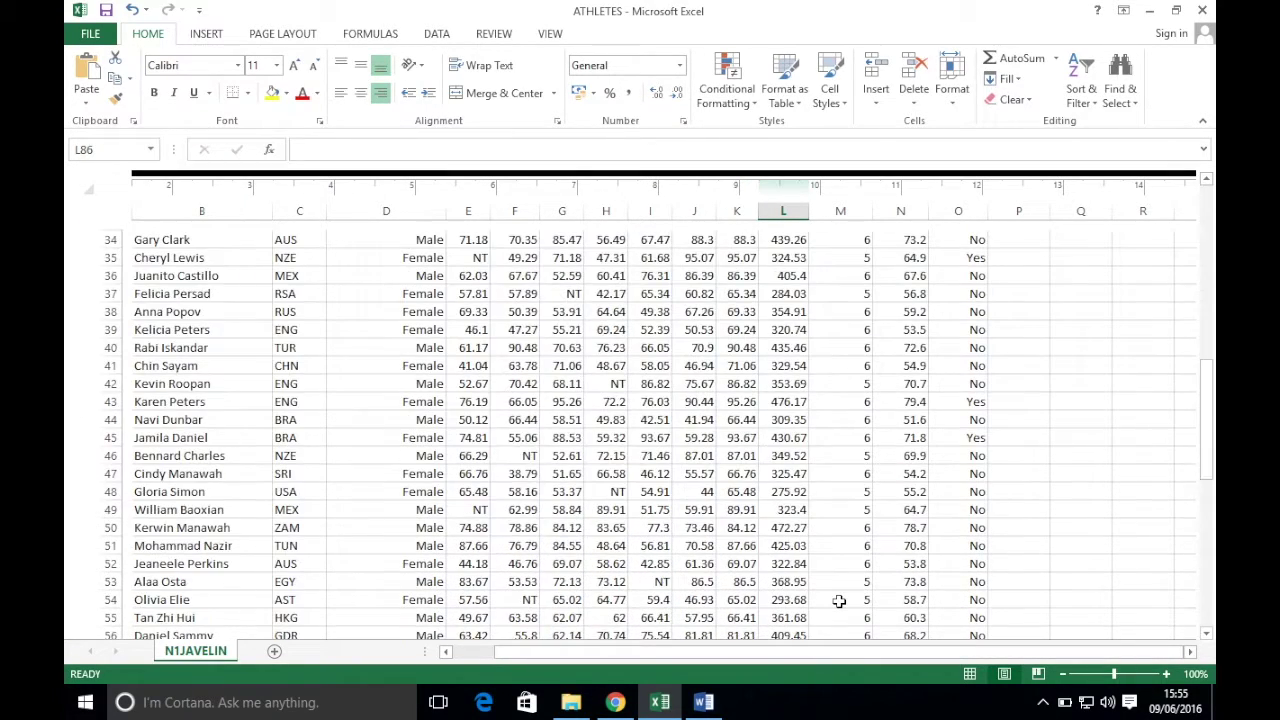
scroll(835, 604, up, 15)
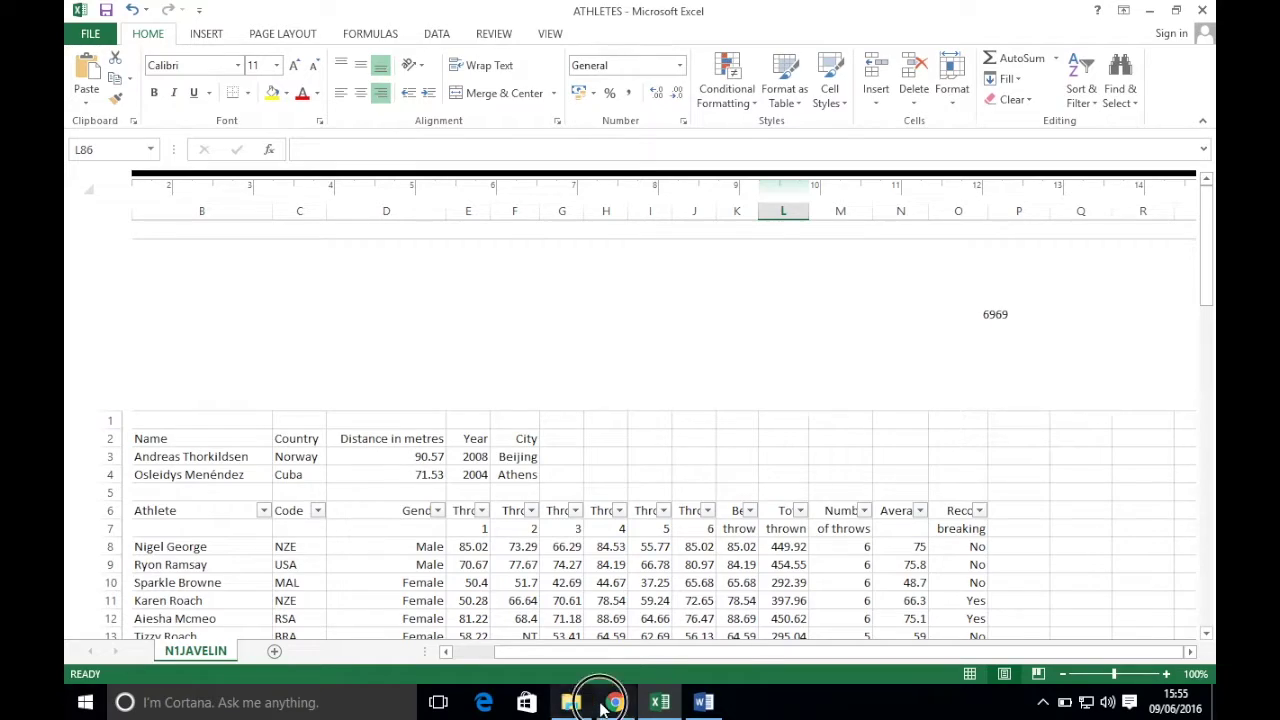
click(613, 702)
click(660, 702)
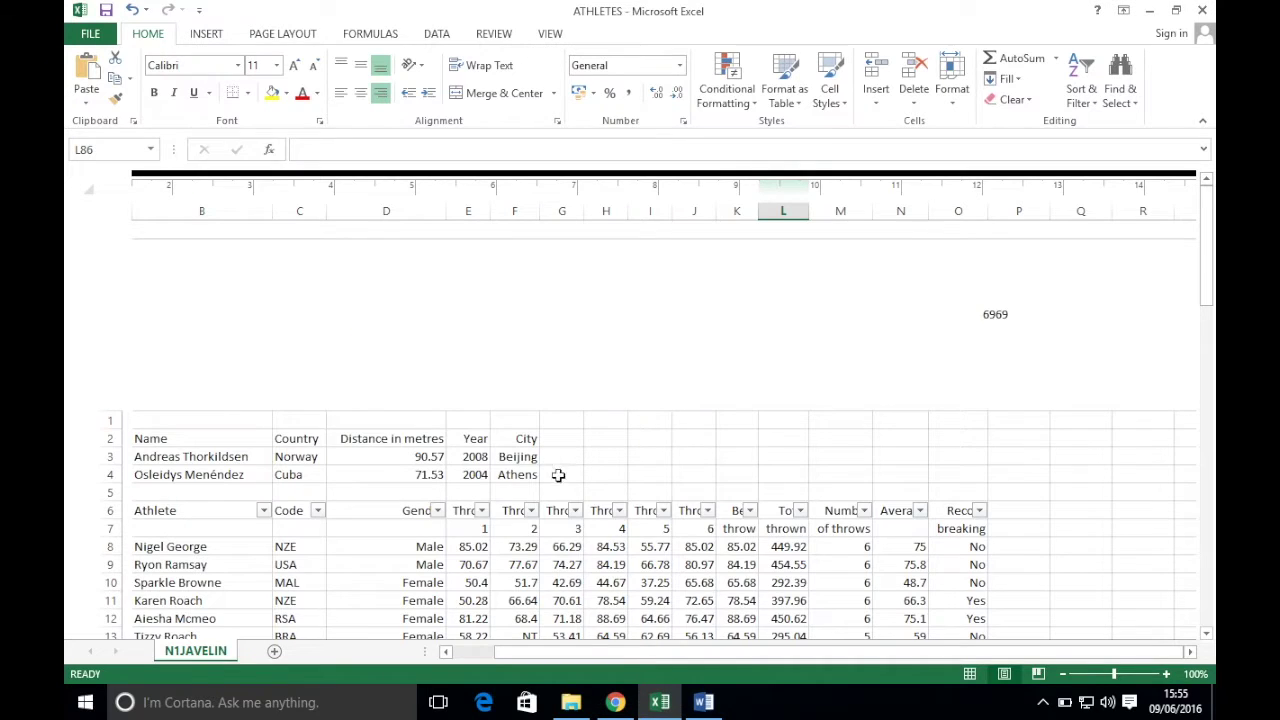
- Hide columns L and M of the ATHLETES sheet
drag(785, 208, 825, 210)
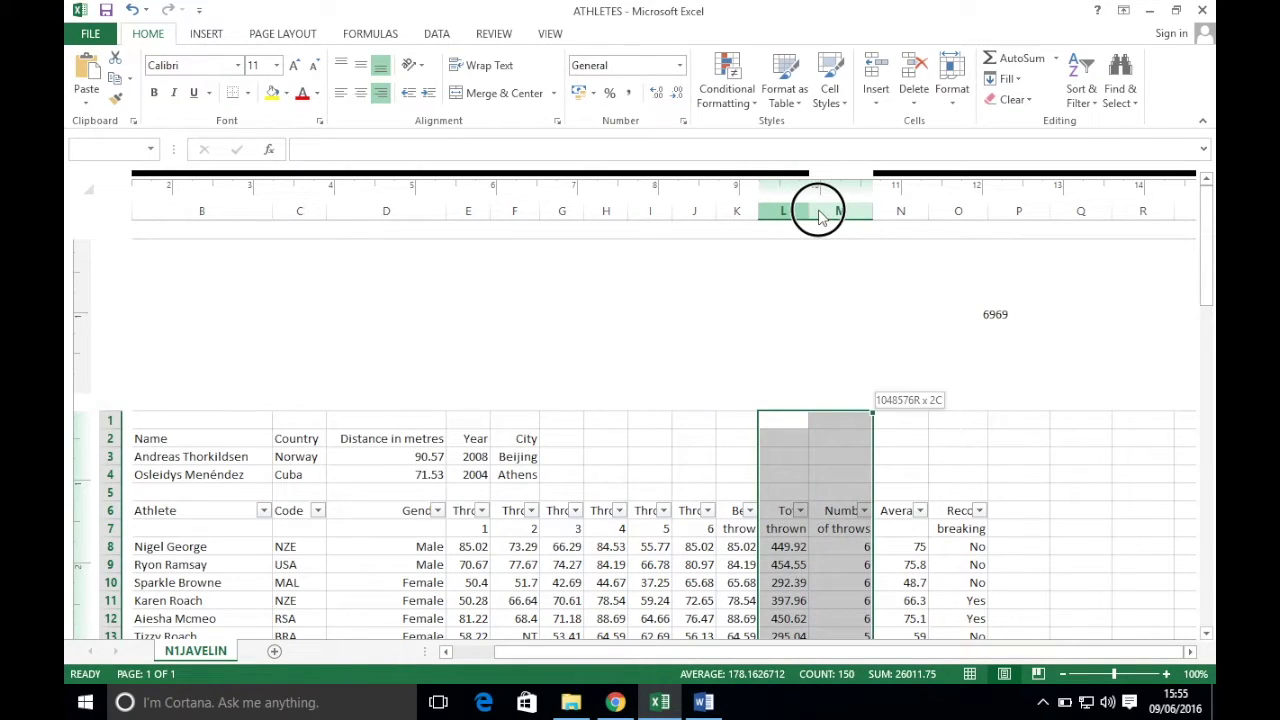
right_click(793, 212)
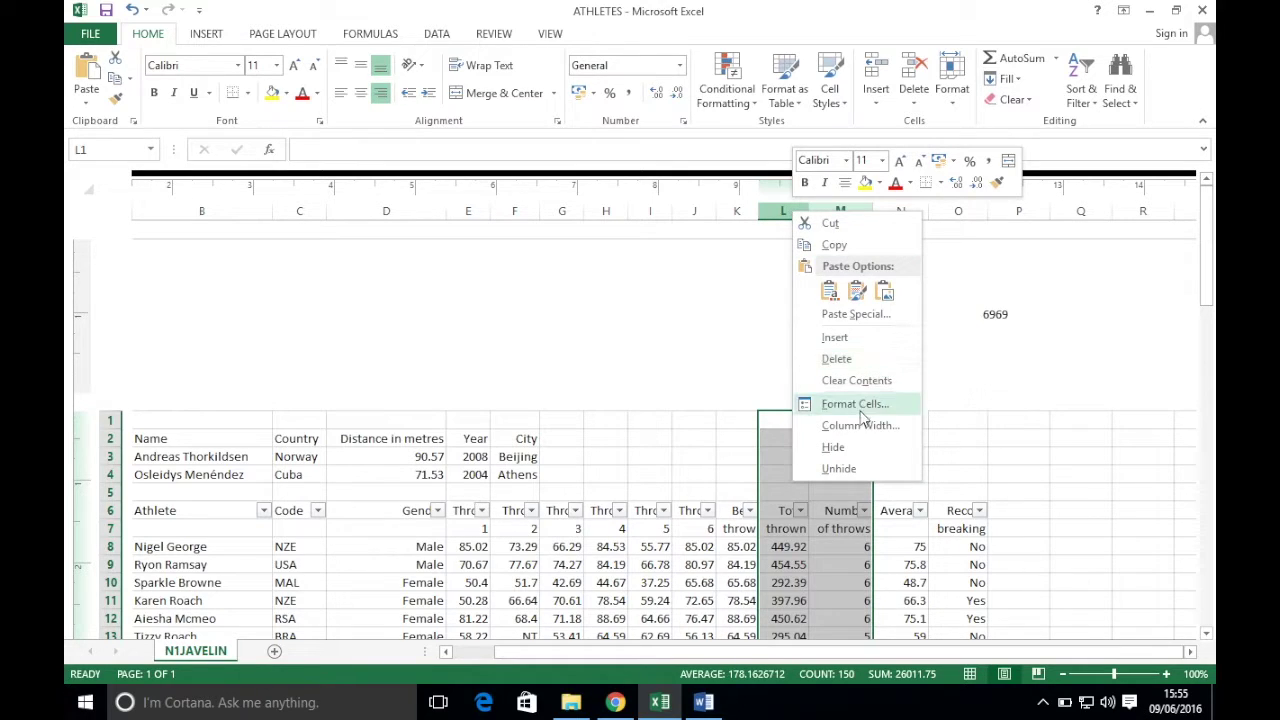
click(845, 447)
click(615, 702)
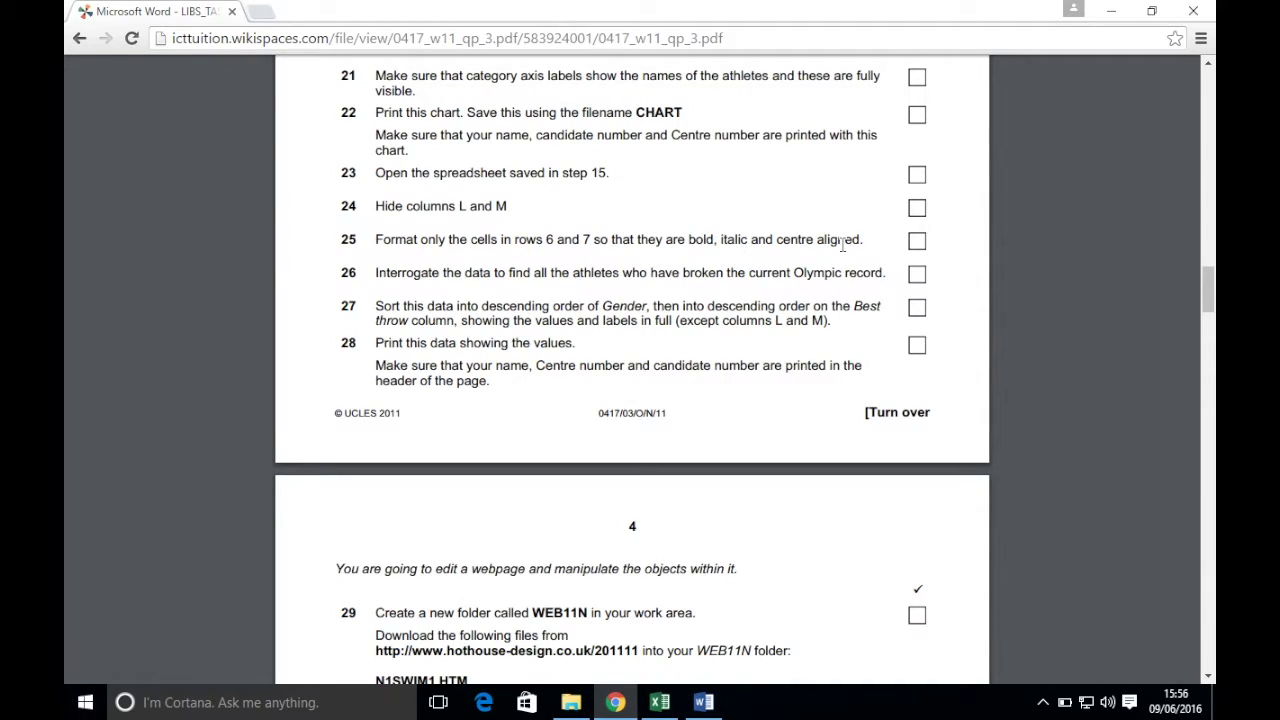
click(659, 702)
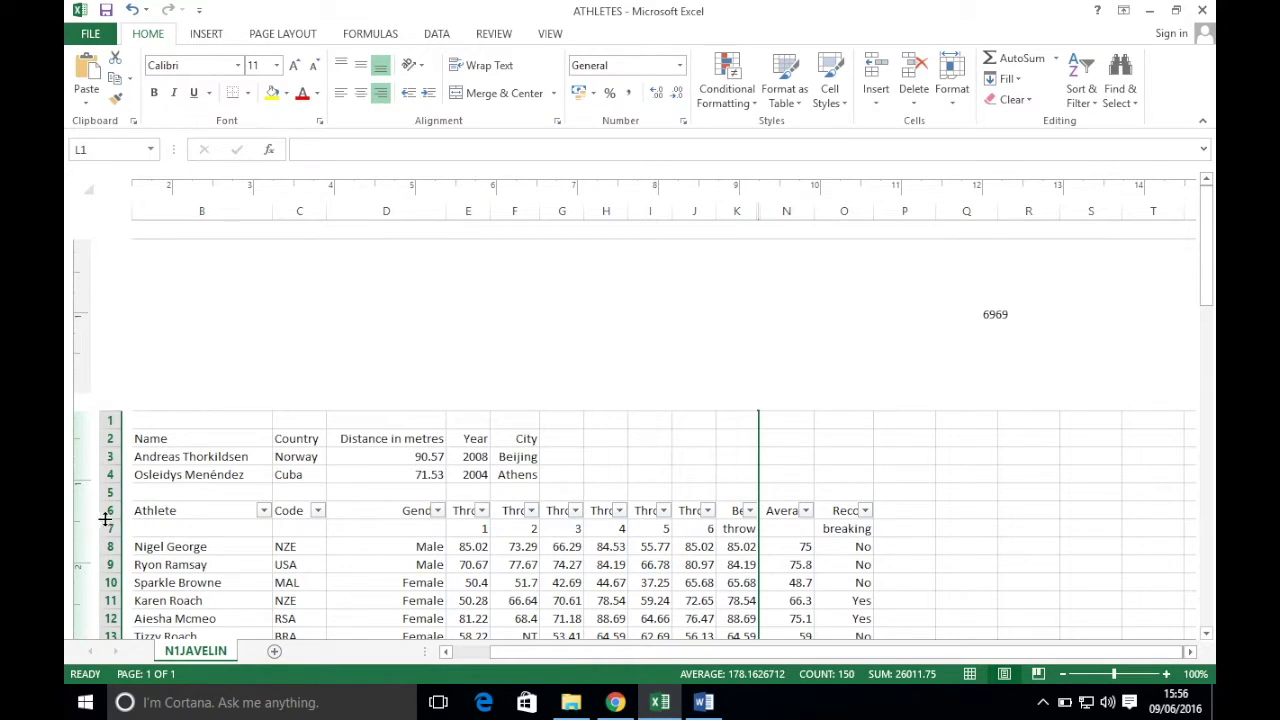
- Make header rows 6 and 7 bold, italic and centre-aligned
drag(108, 511, 108, 528)
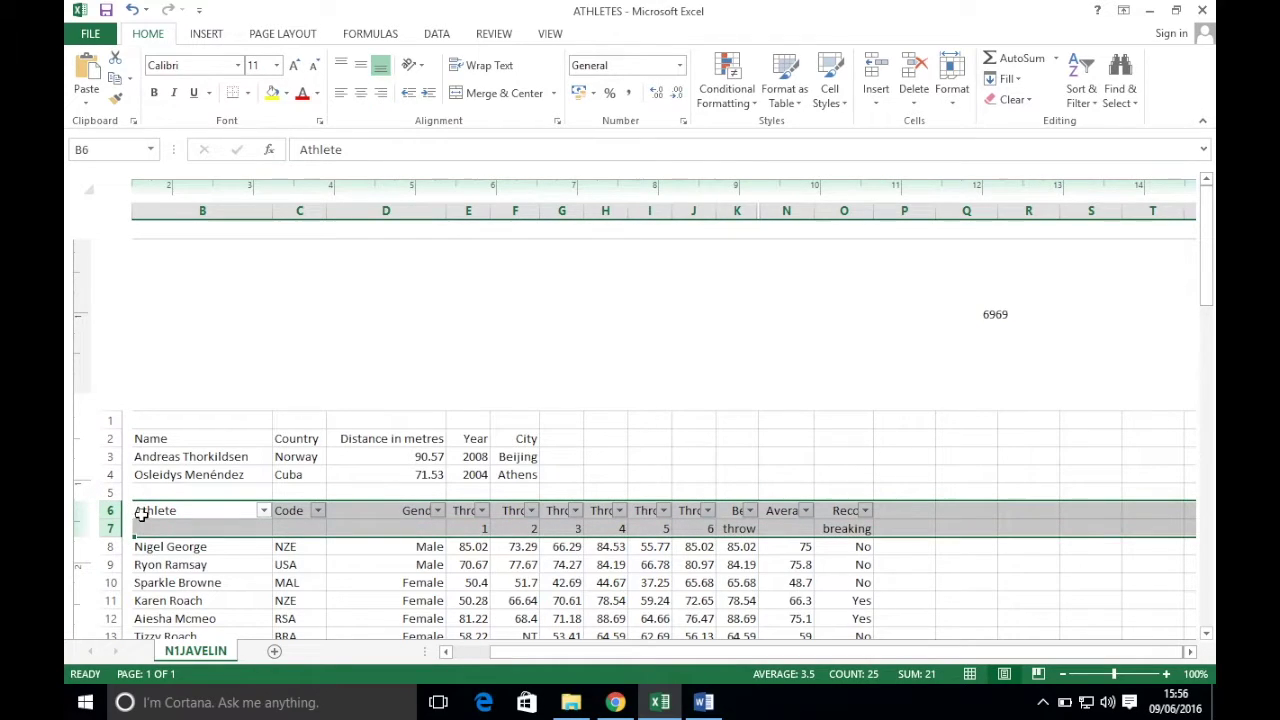
drag(660, 651, 620, 651)
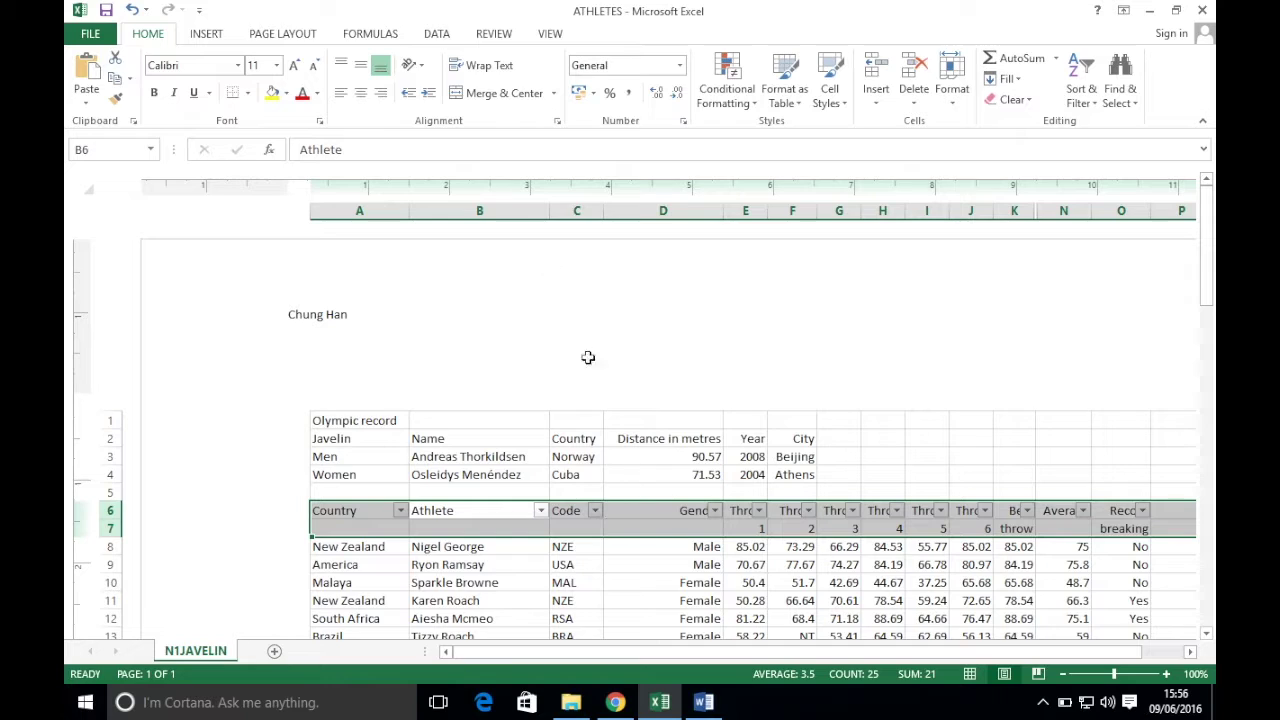
click(155, 93)
click(173, 93)
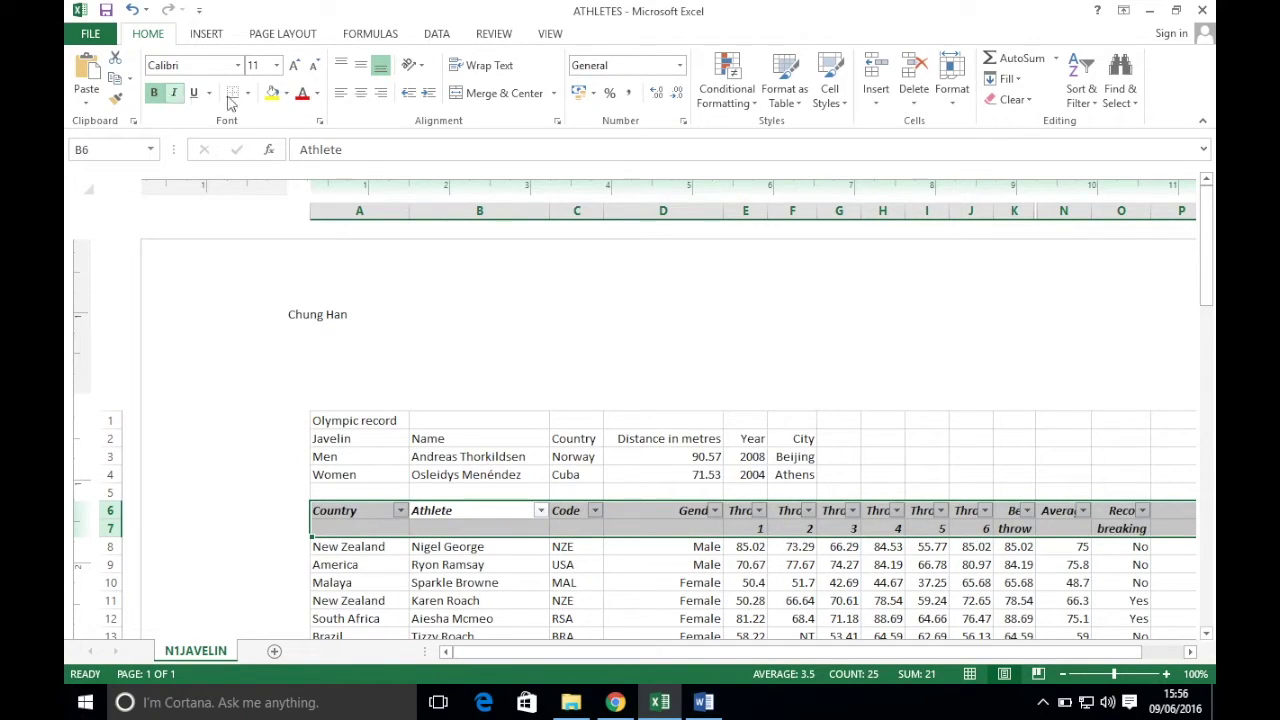
click(361, 92)
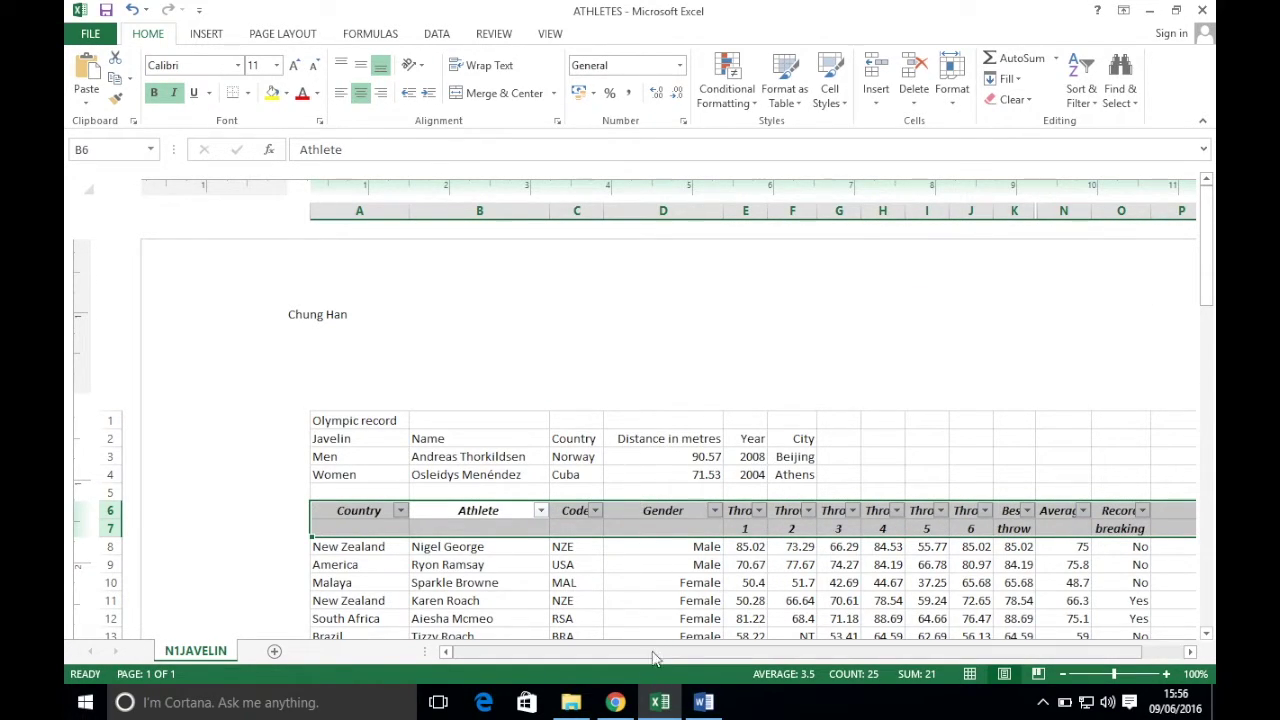
click(615, 702)
scroll(453, 252, up, 2)
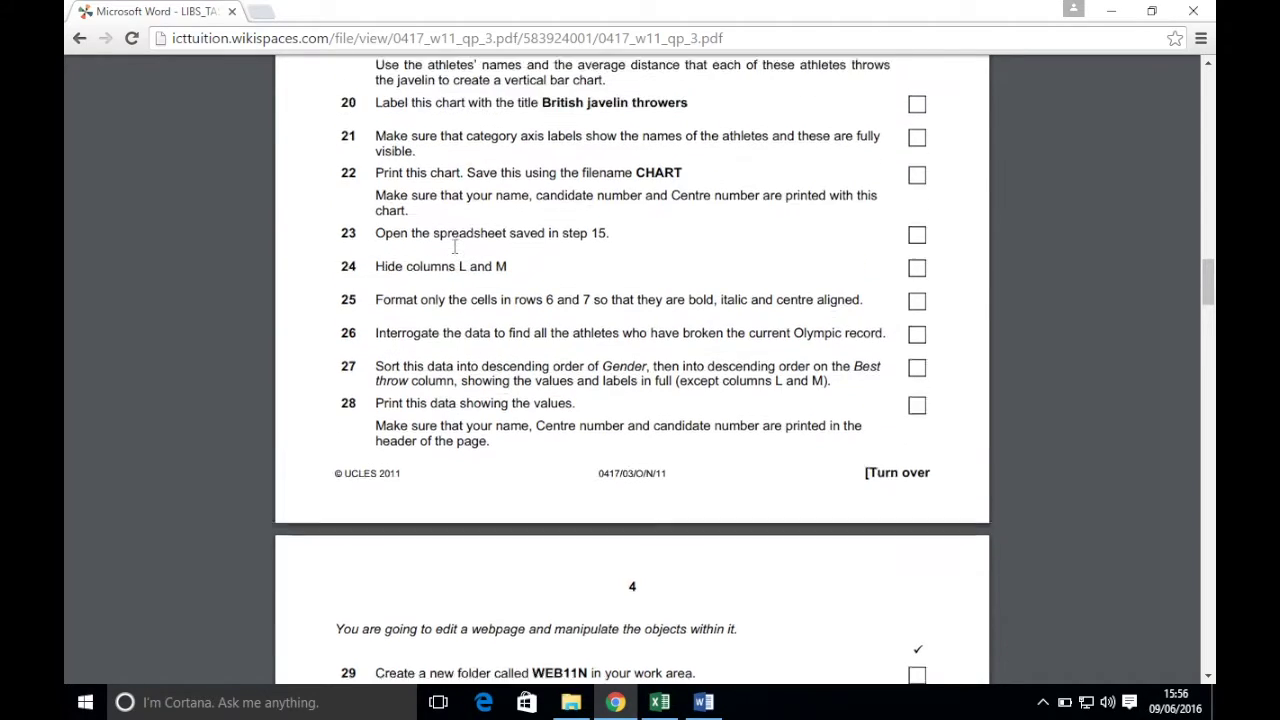
scroll(452, 250, down, 2)
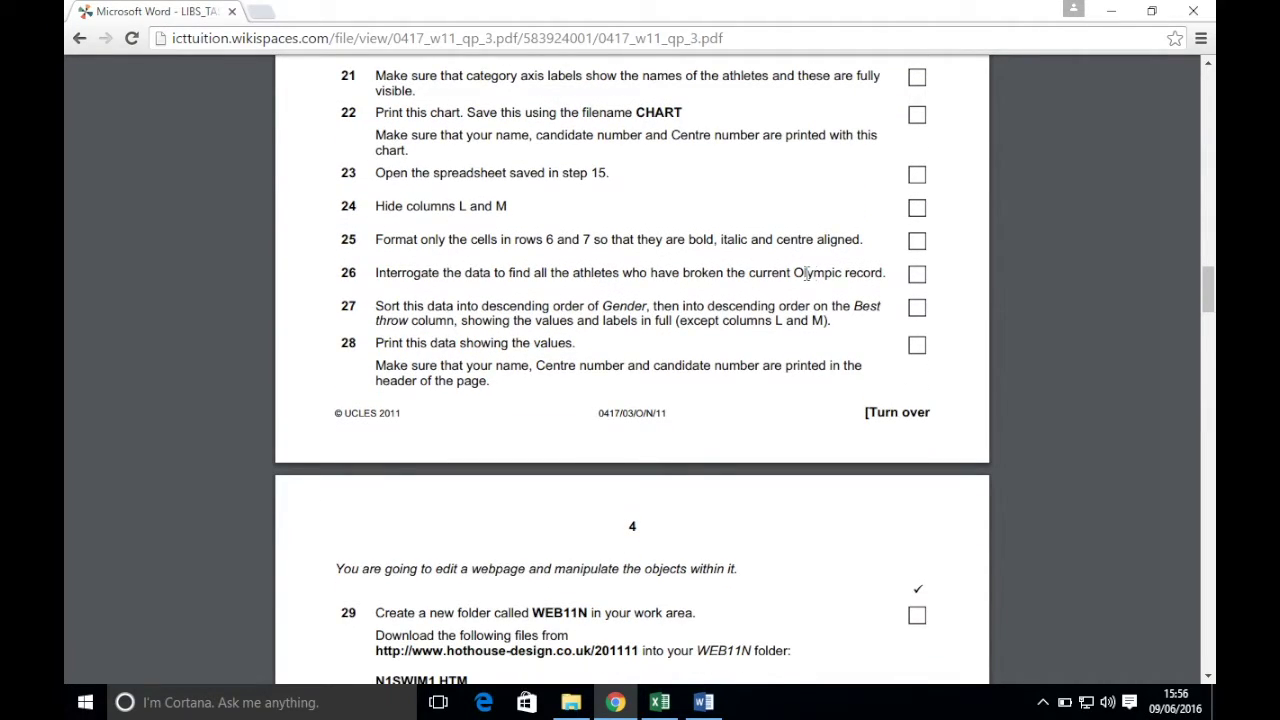
click(660, 702)
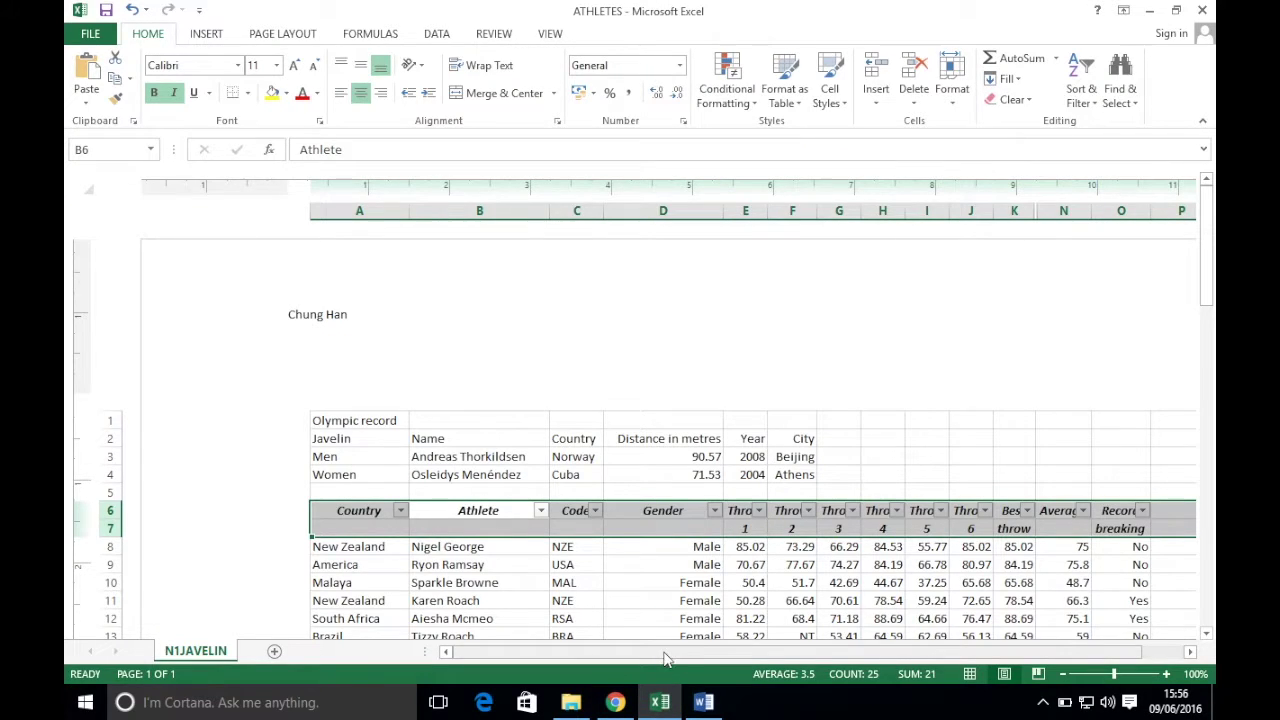
- Filter the Record breaking column to Yes, showing 12 of 74 athletes
drag(665, 658, 714, 652)
scroll(686, 566, down, 6)
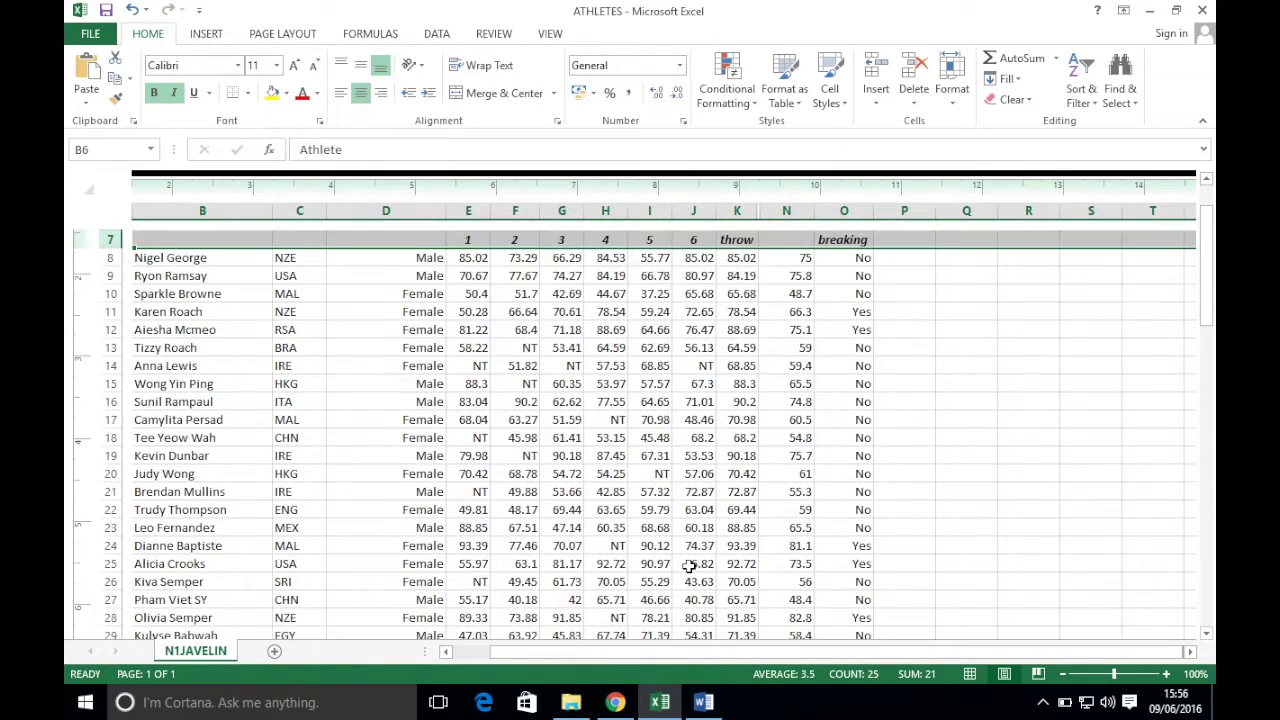
scroll(814, 329, up, 1)
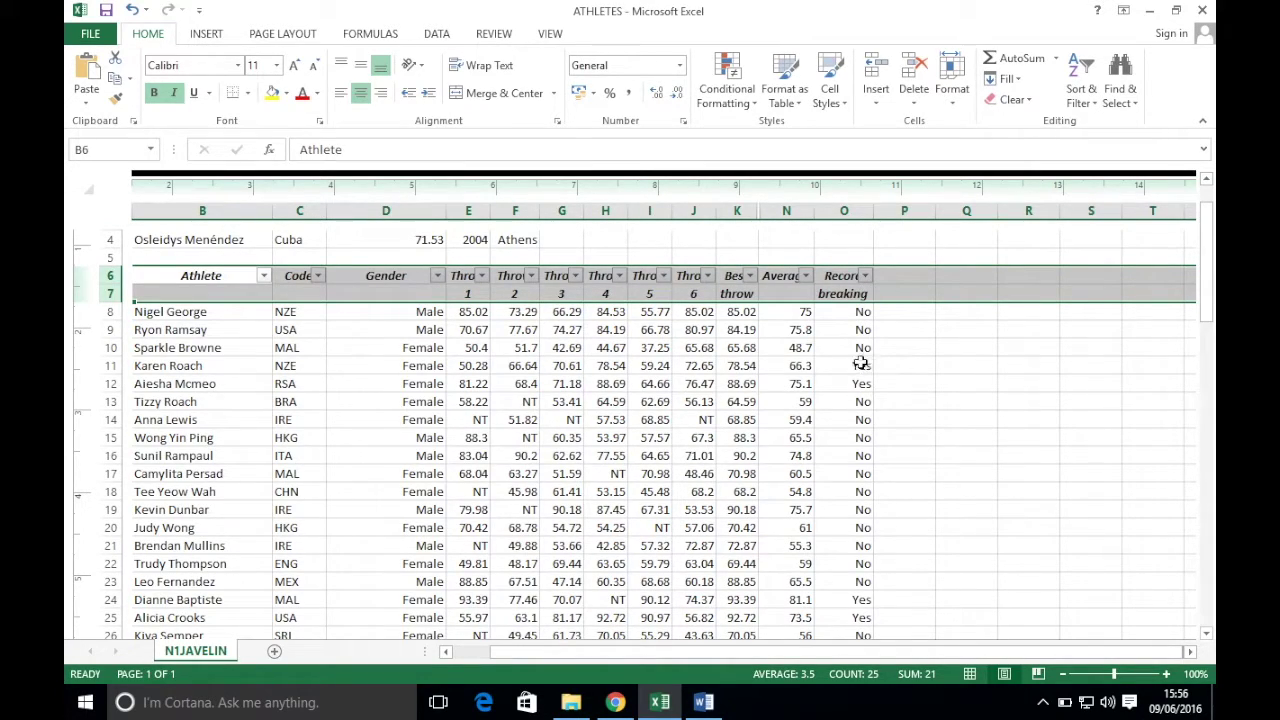
click(865, 276)
click(686, 451)
click(686, 493)
click(752, 614)
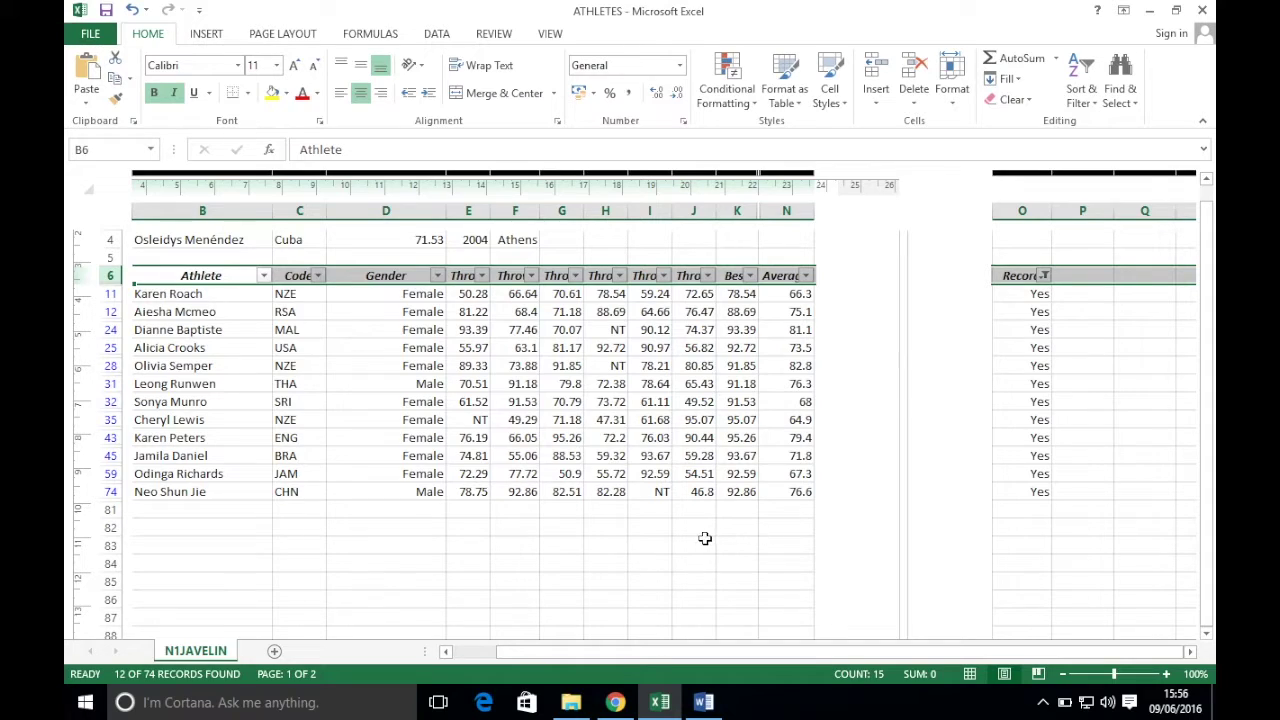
- Read the next exam instruction, then return to the ATHLETES workbook
click(628, 706)
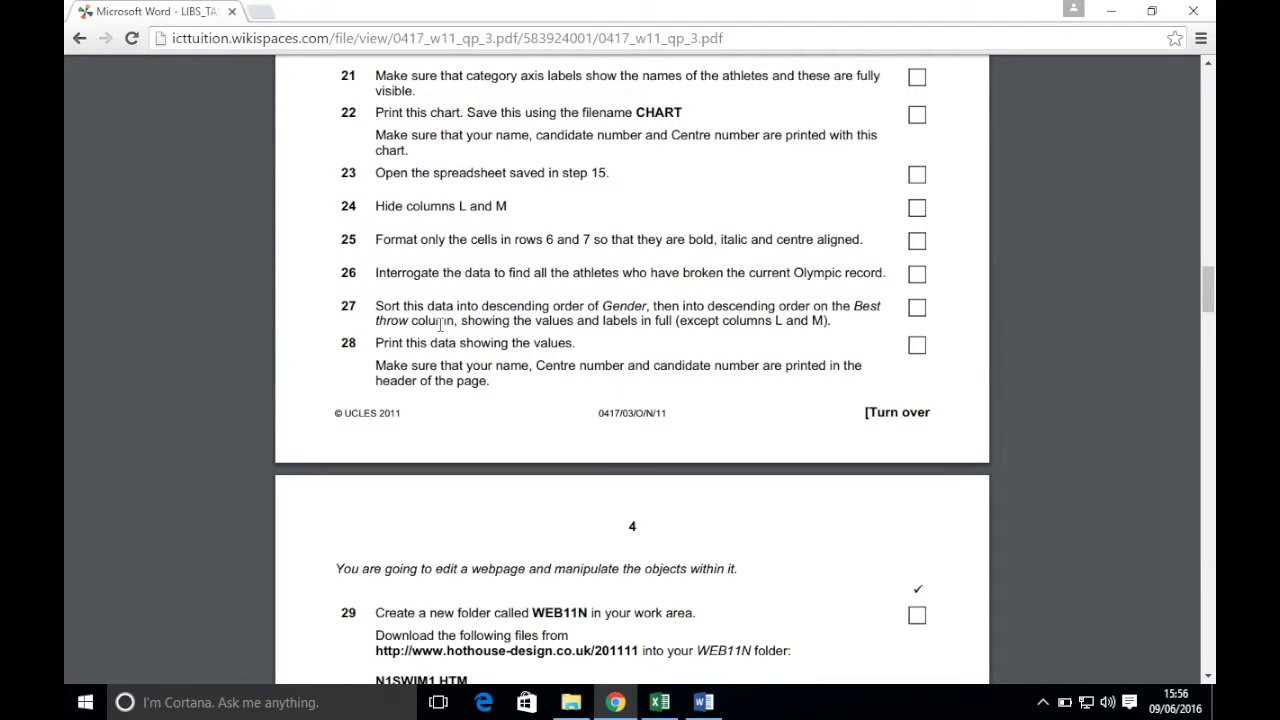
scroll(440, 325, down, 1)
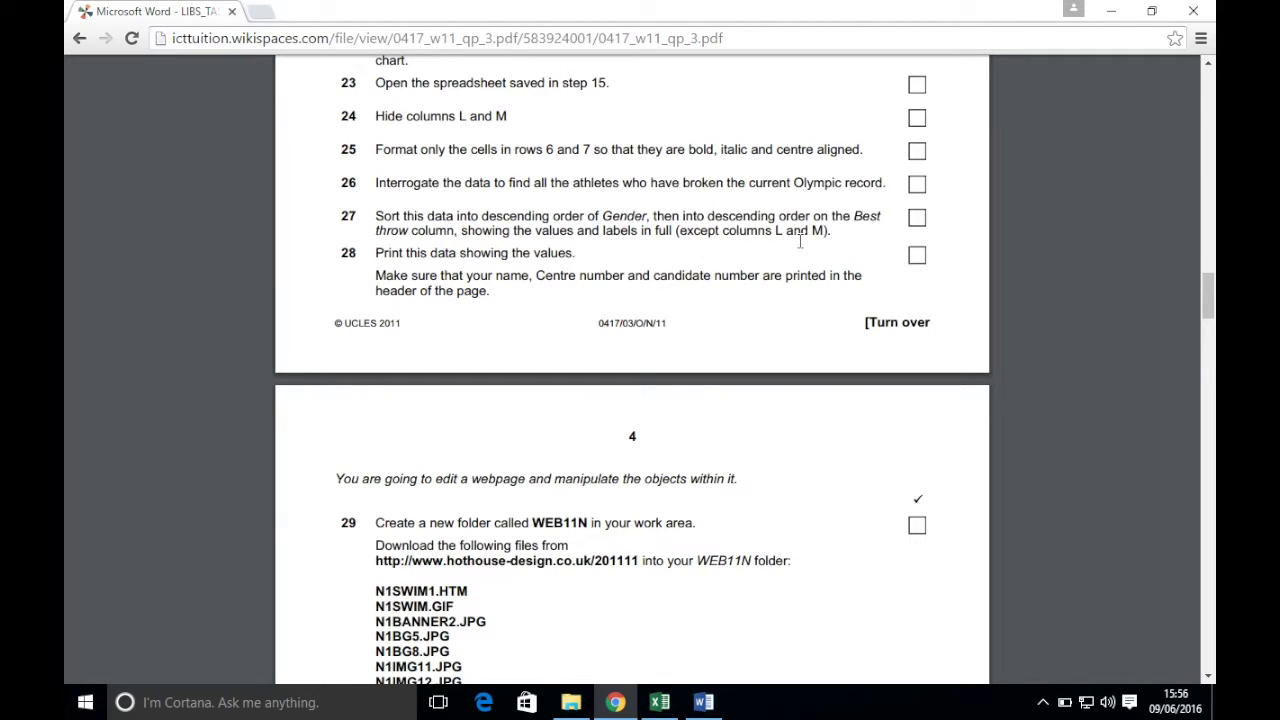
click(659, 702)
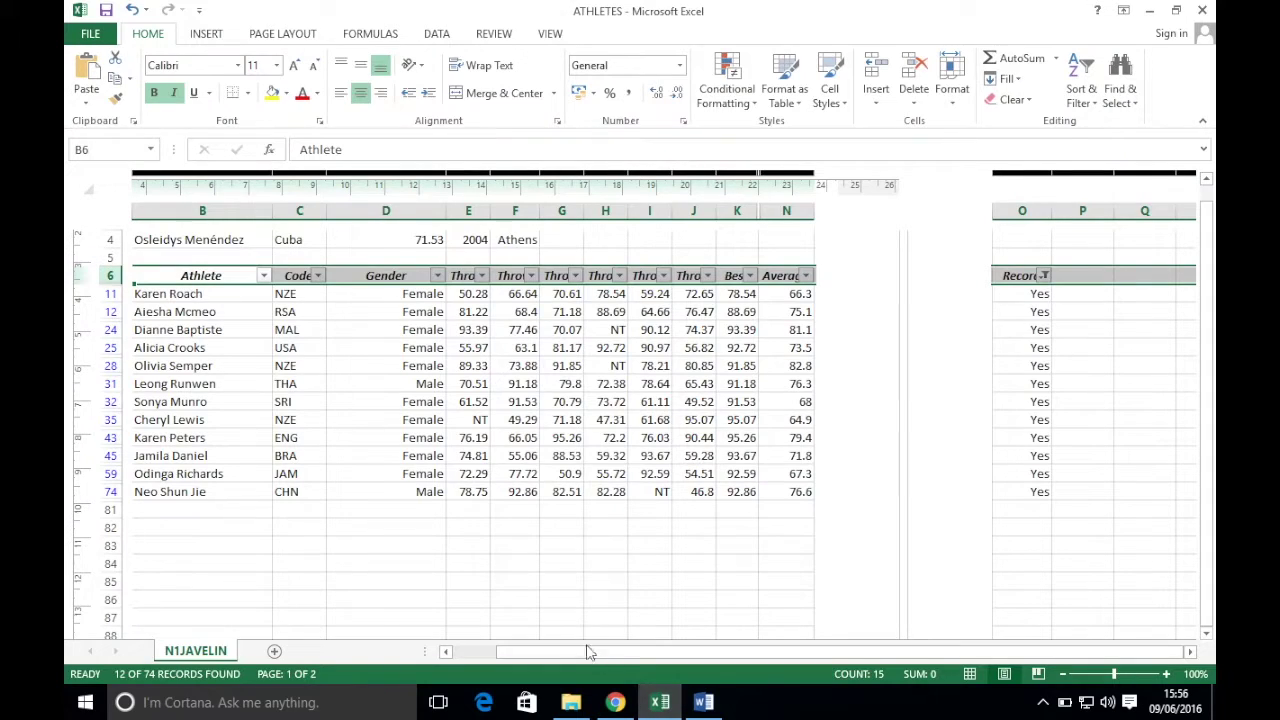
- Start a custom sort with Gender as the first key in Z to A order
click(806, 276)
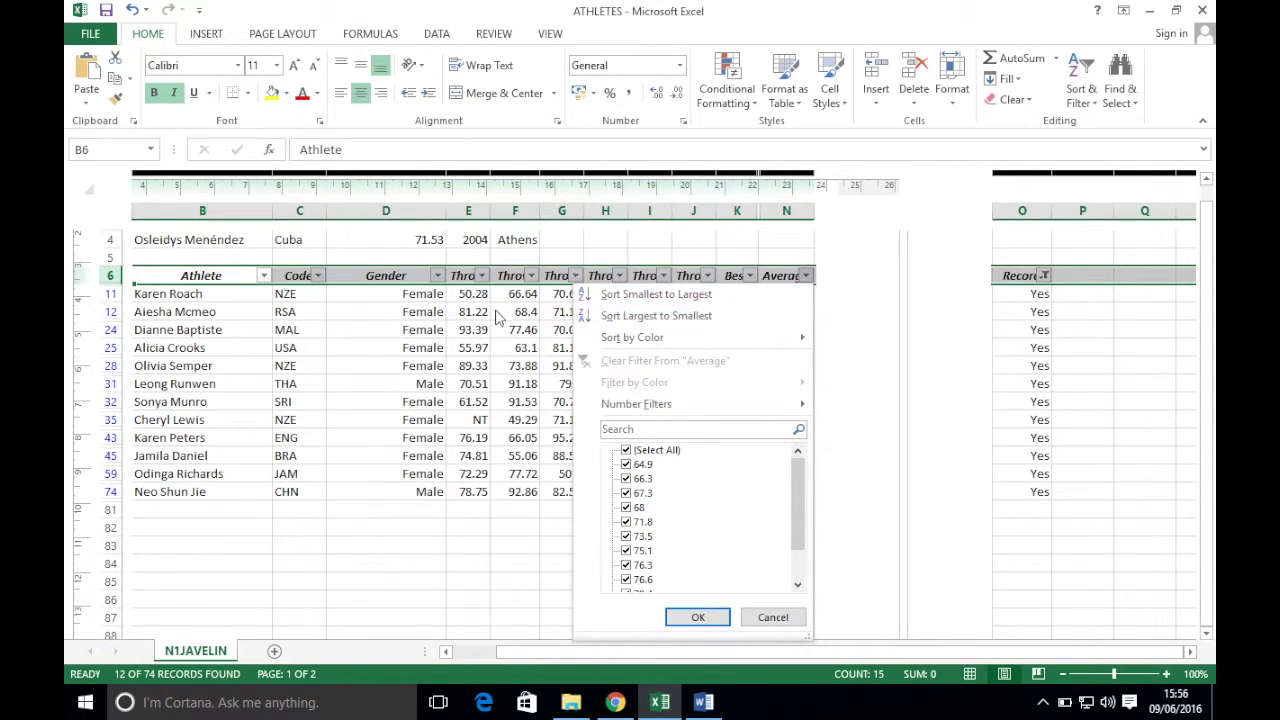
click(1080, 96)
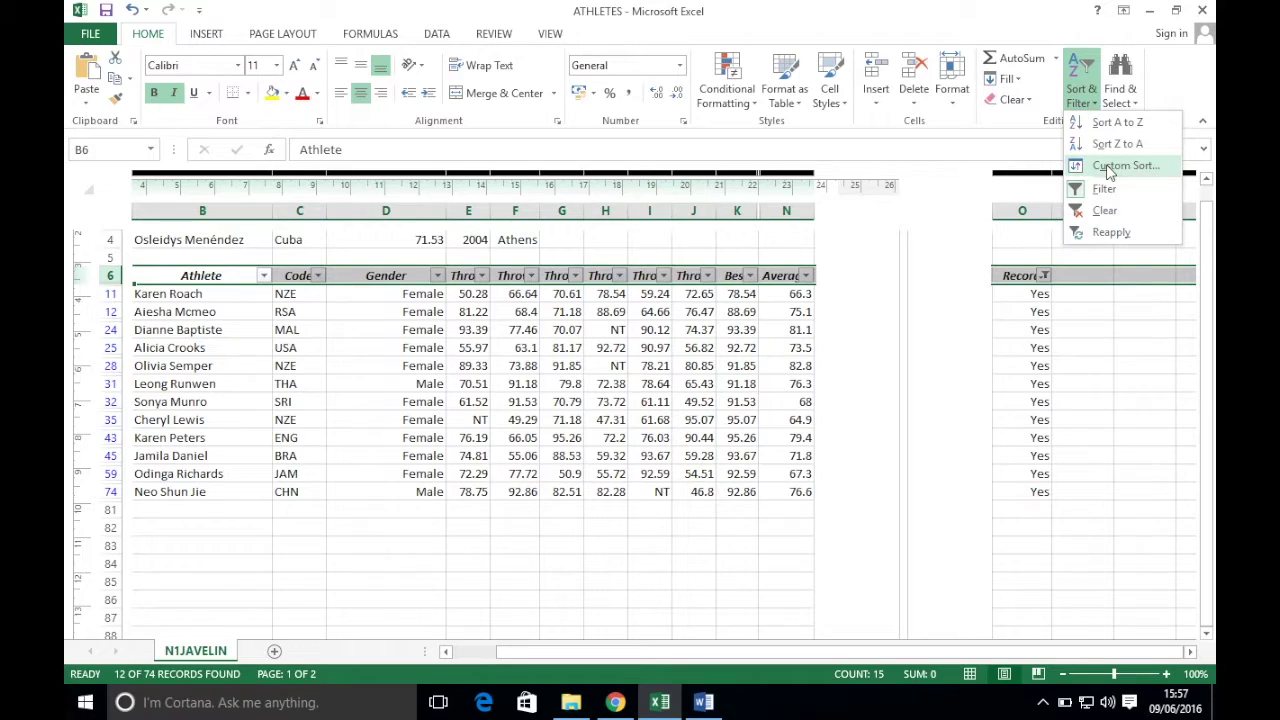
click(1108, 168)
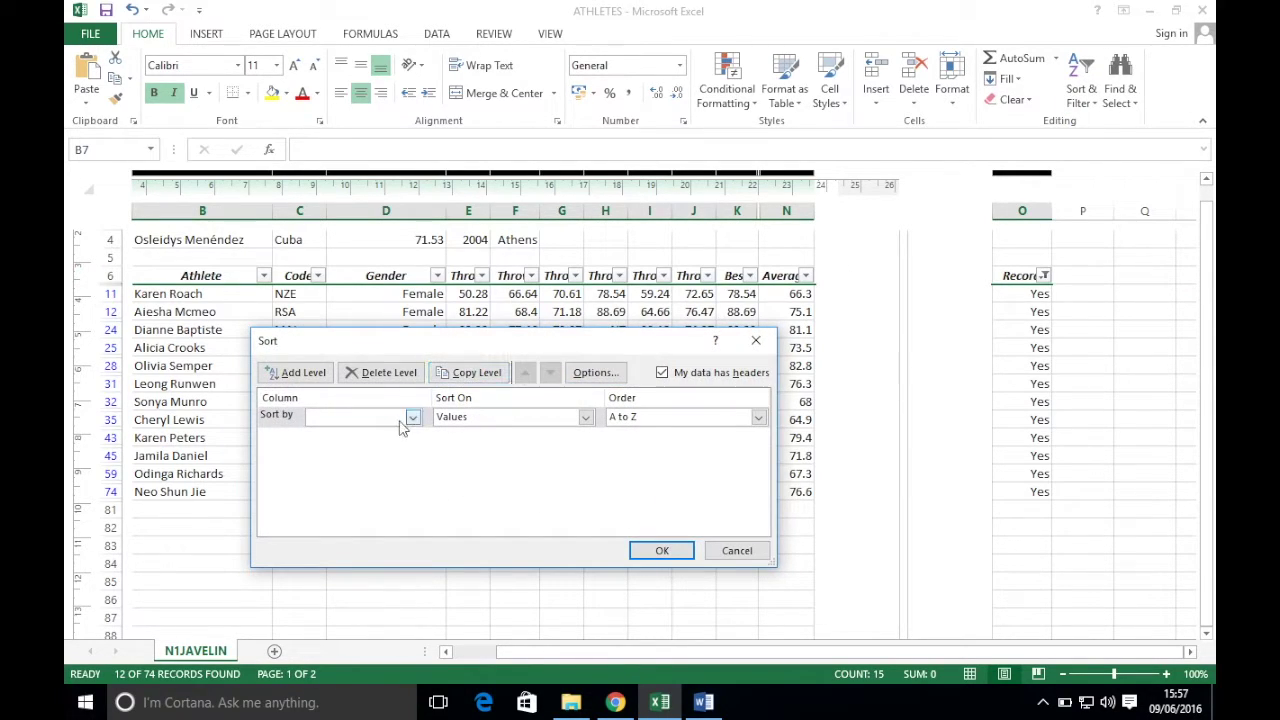
click(617, 703)
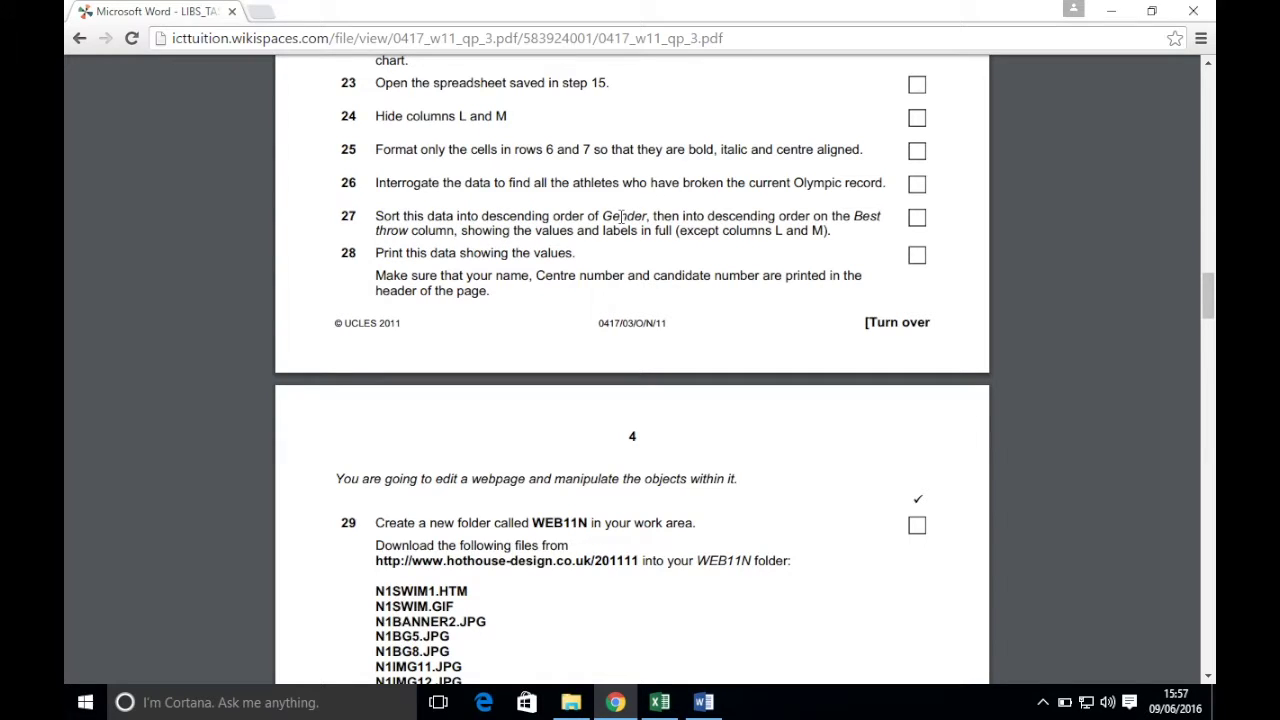
click(659, 702)
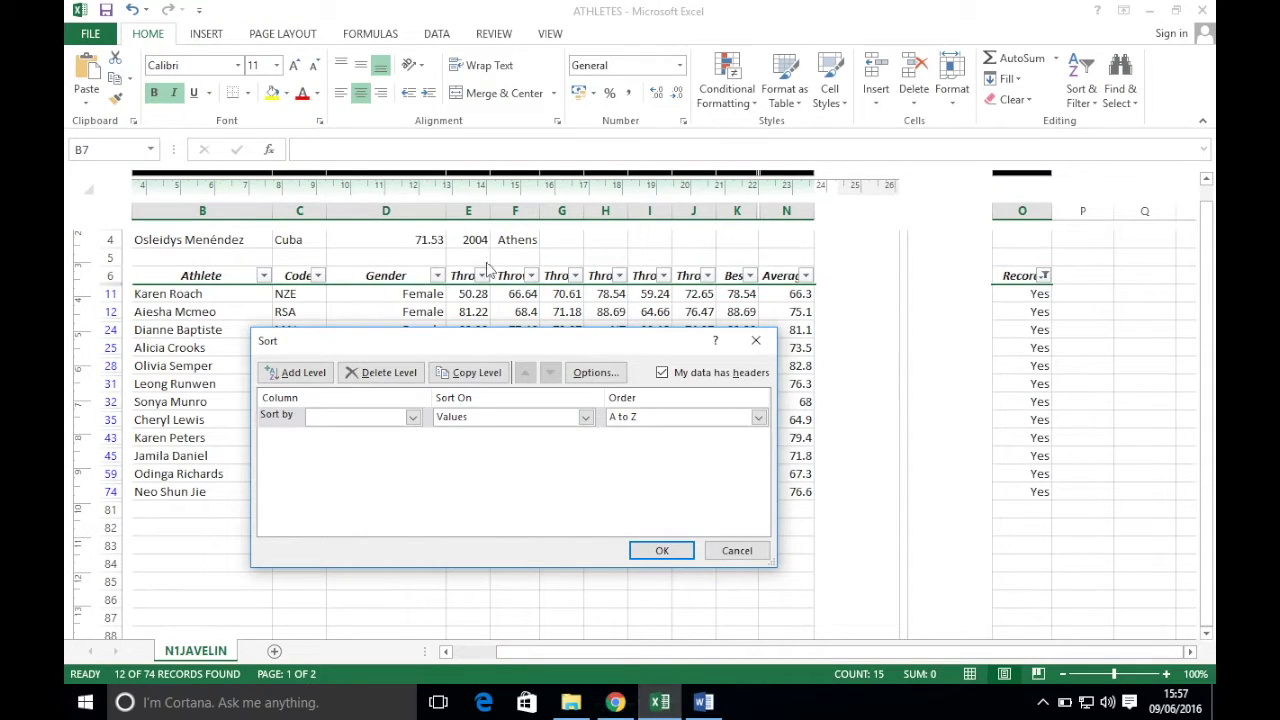
click(412, 418)
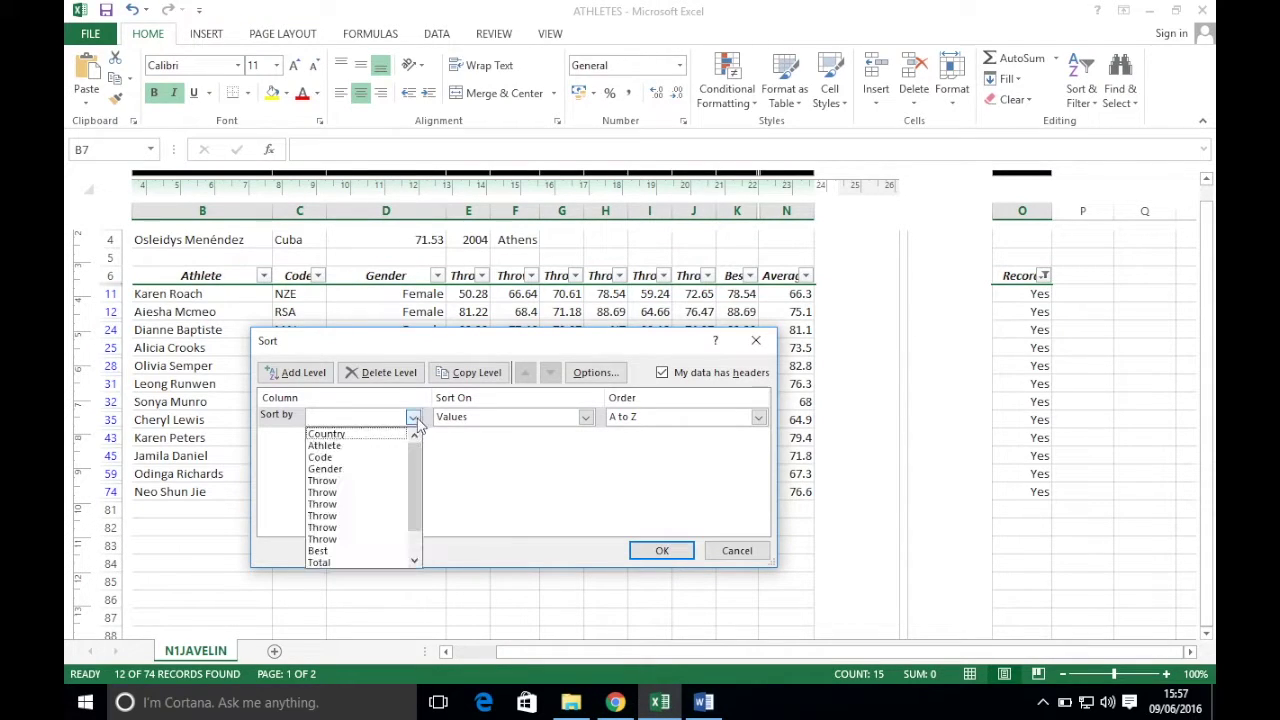
click(349, 471)
click(676, 417)
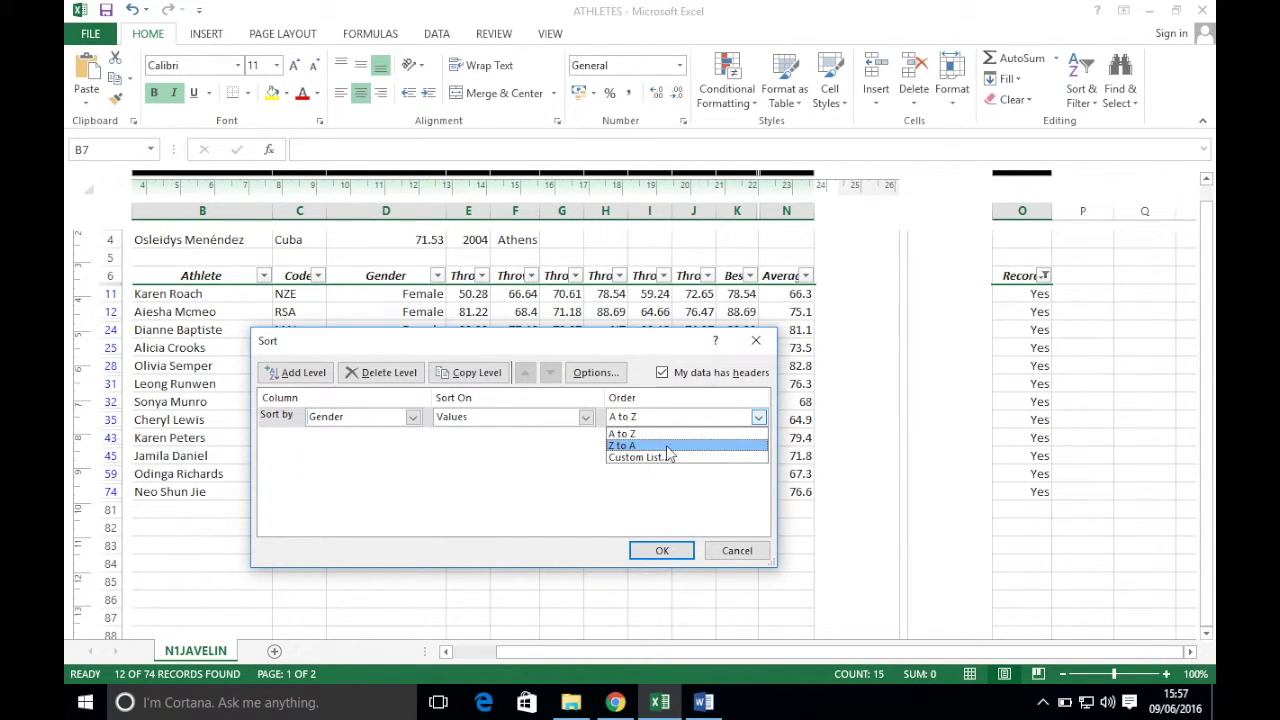
click(668, 446)
- Add a second level sorting Best throw Z to A and apply the sort
click(615, 702)
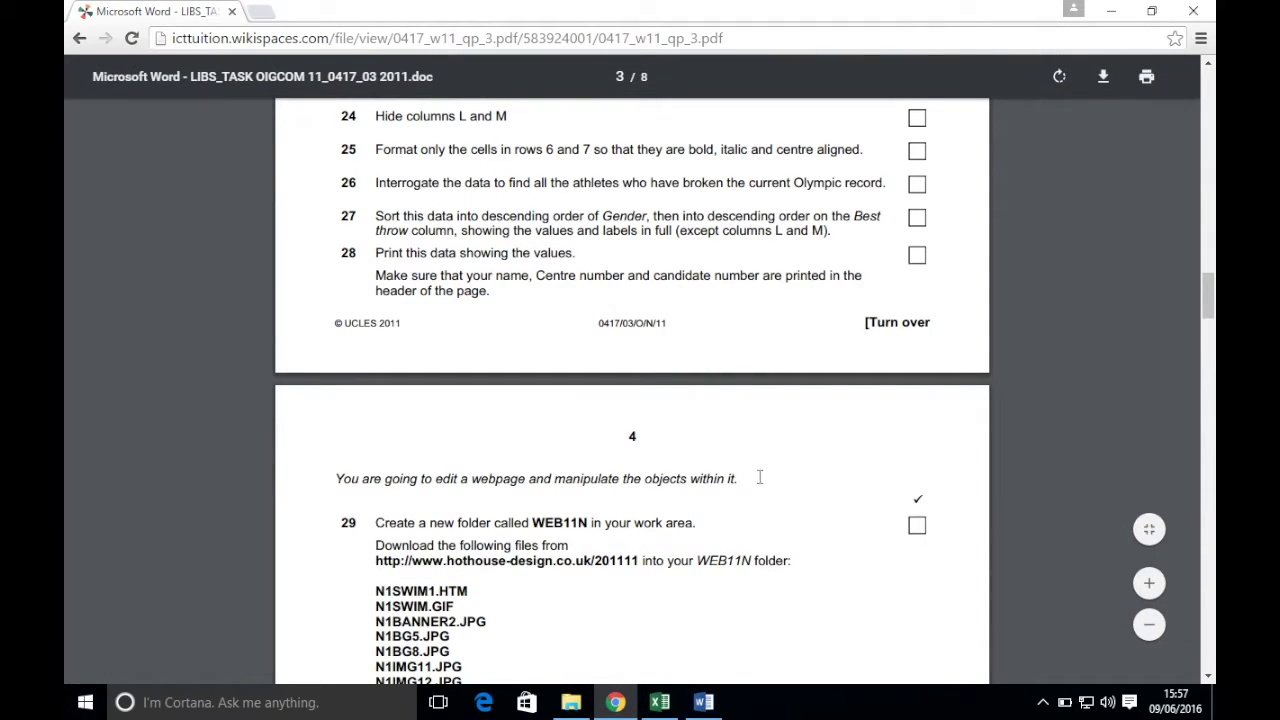
click(659, 702)
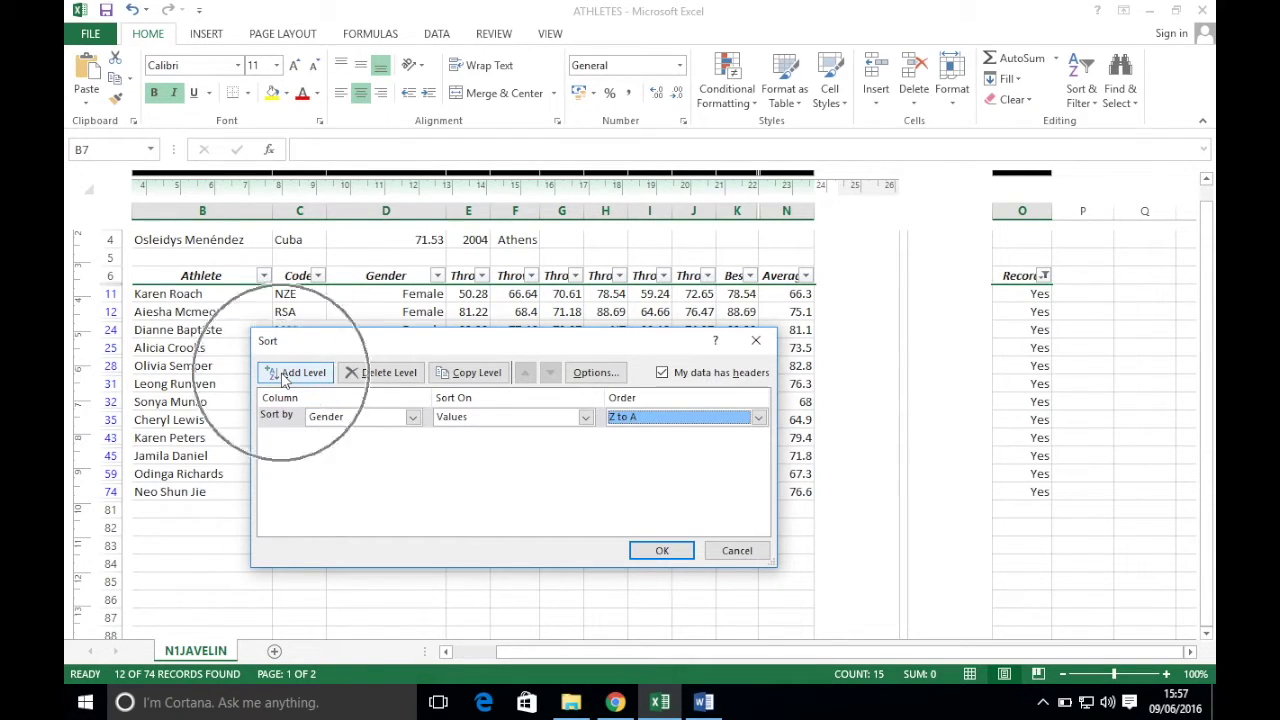
click(290, 373)
click(412, 437)
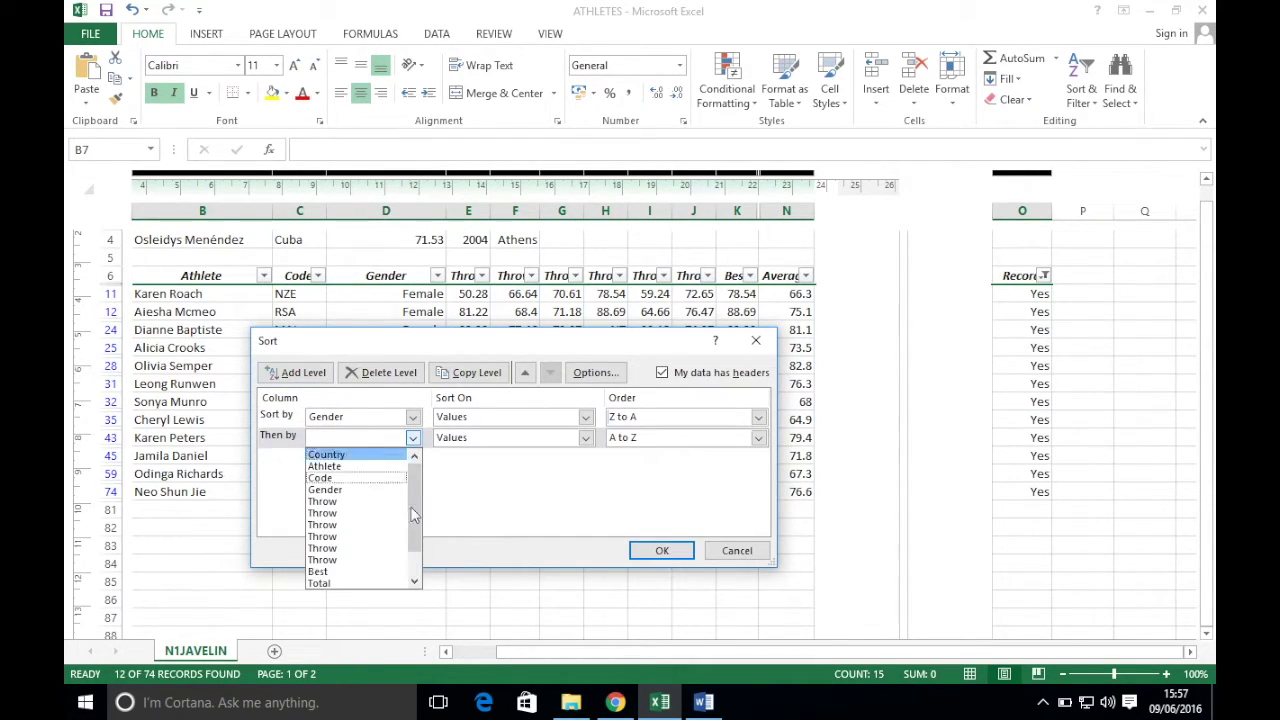
click(333, 571)
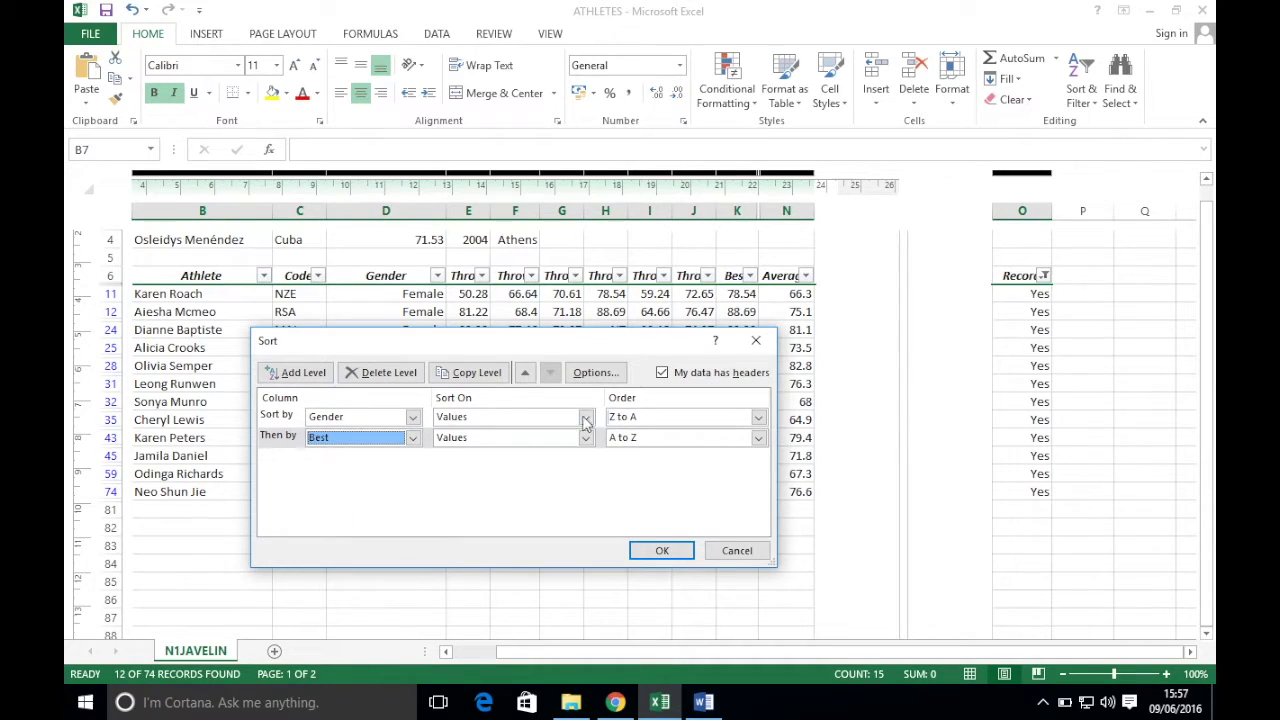
click(655, 438)
click(645, 466)
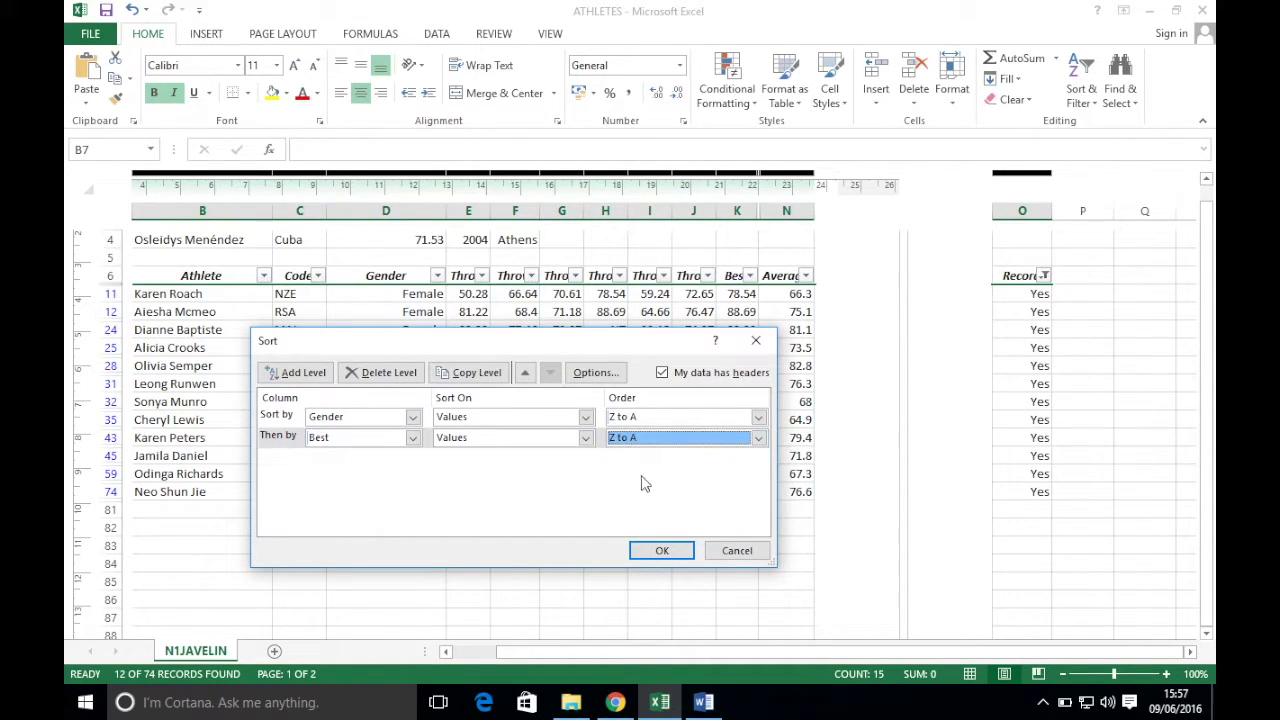
click(656, 551)
- Check the exam paper's printing task, then open the ATHLETES workbook's file info page
click(615, 702)
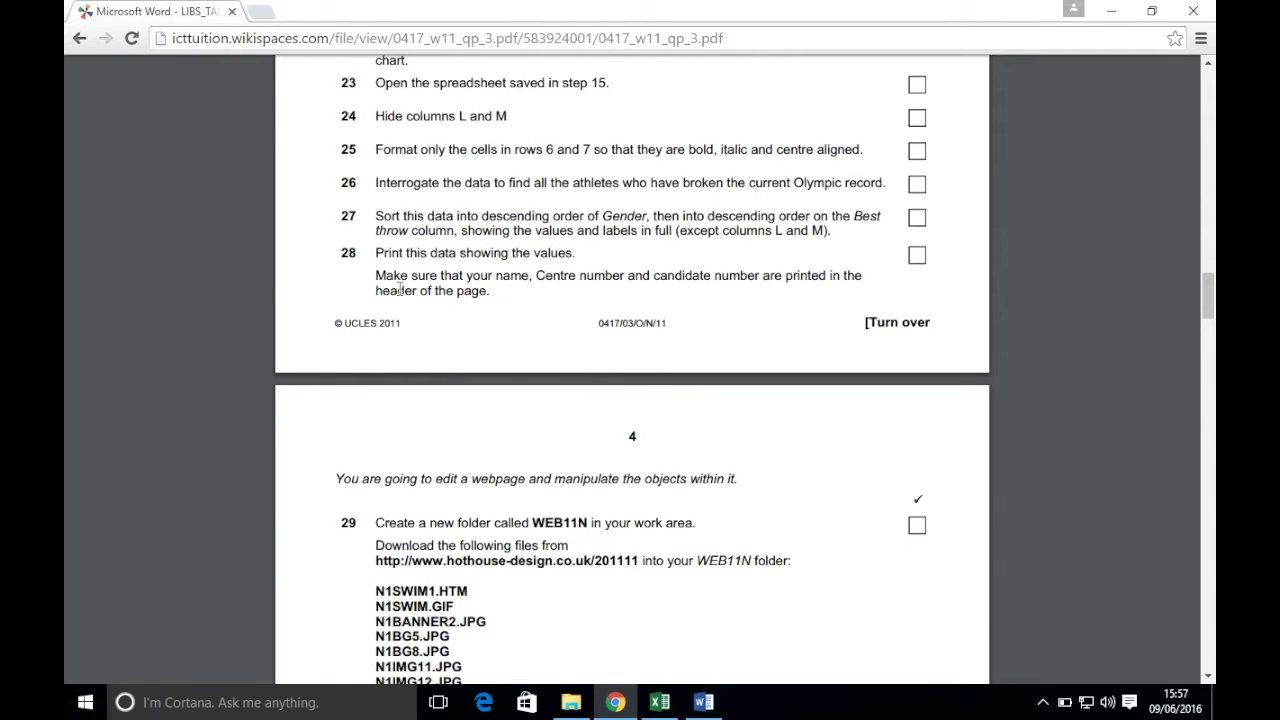
click(659, 702)
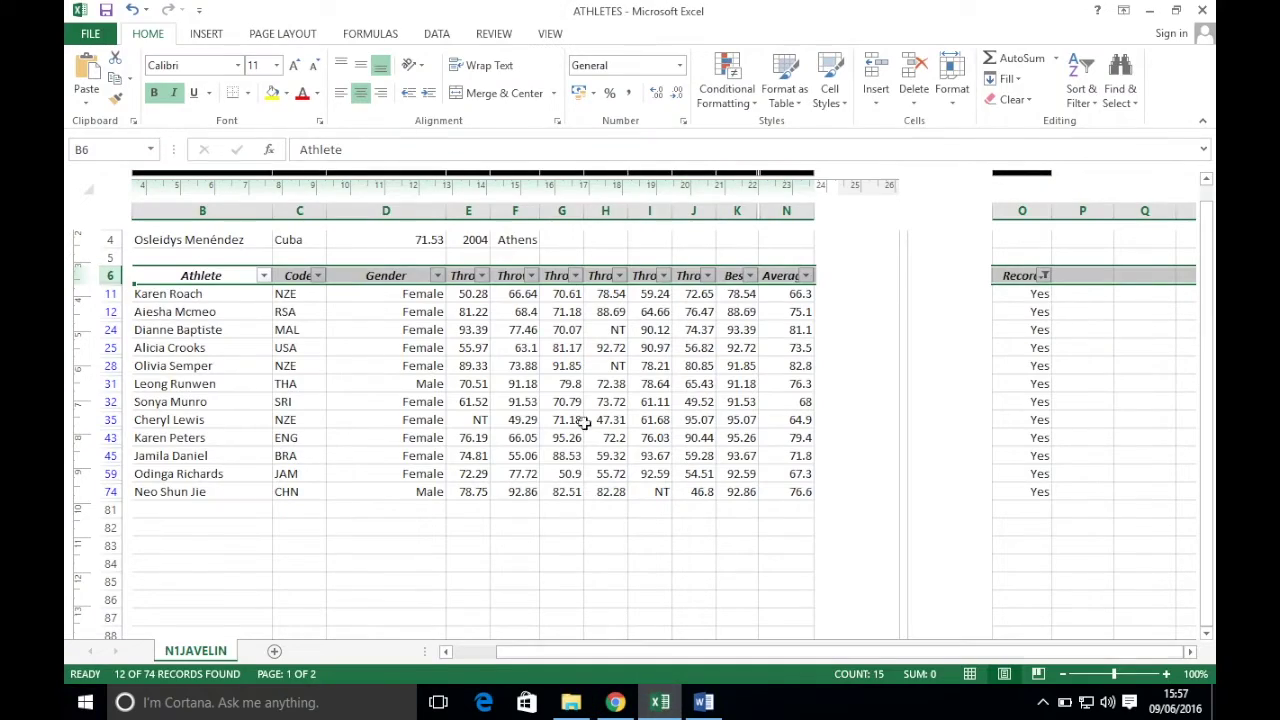
click(92, 33)
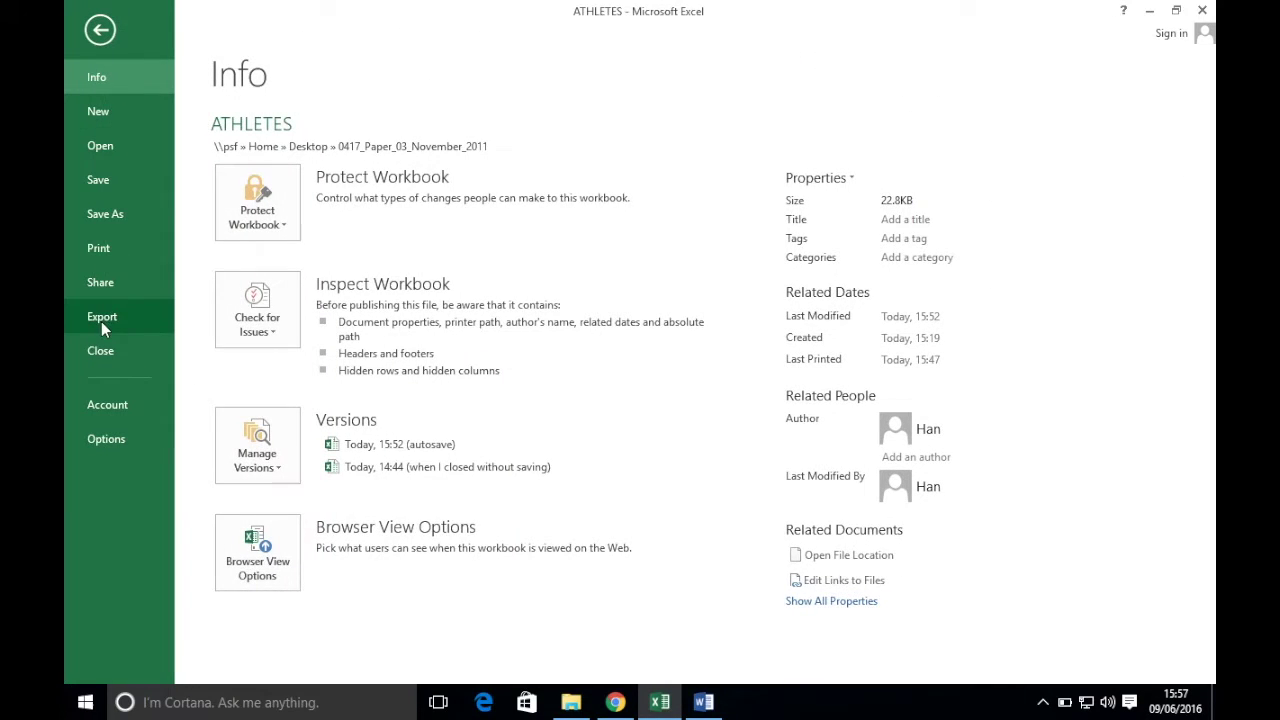
- Set the print scaling to Fit Sheet on One Page, then return to the exam paper
click(106, 247)
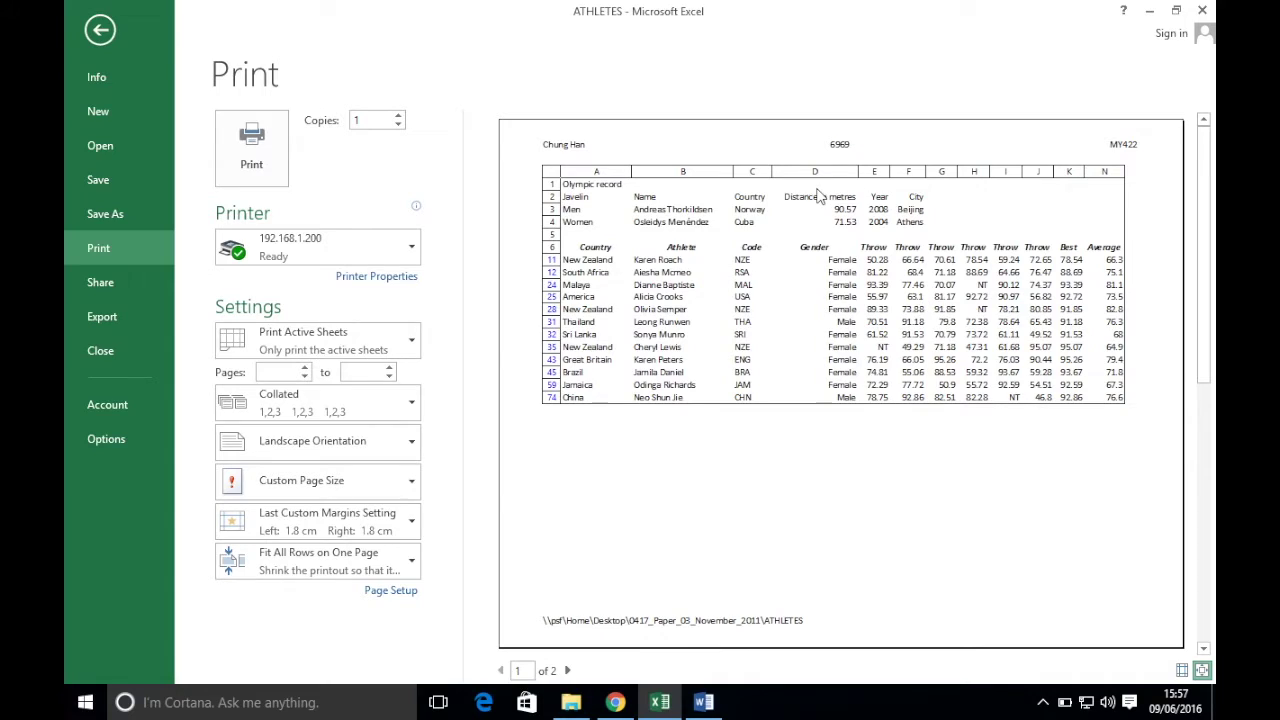
click(320, 560)
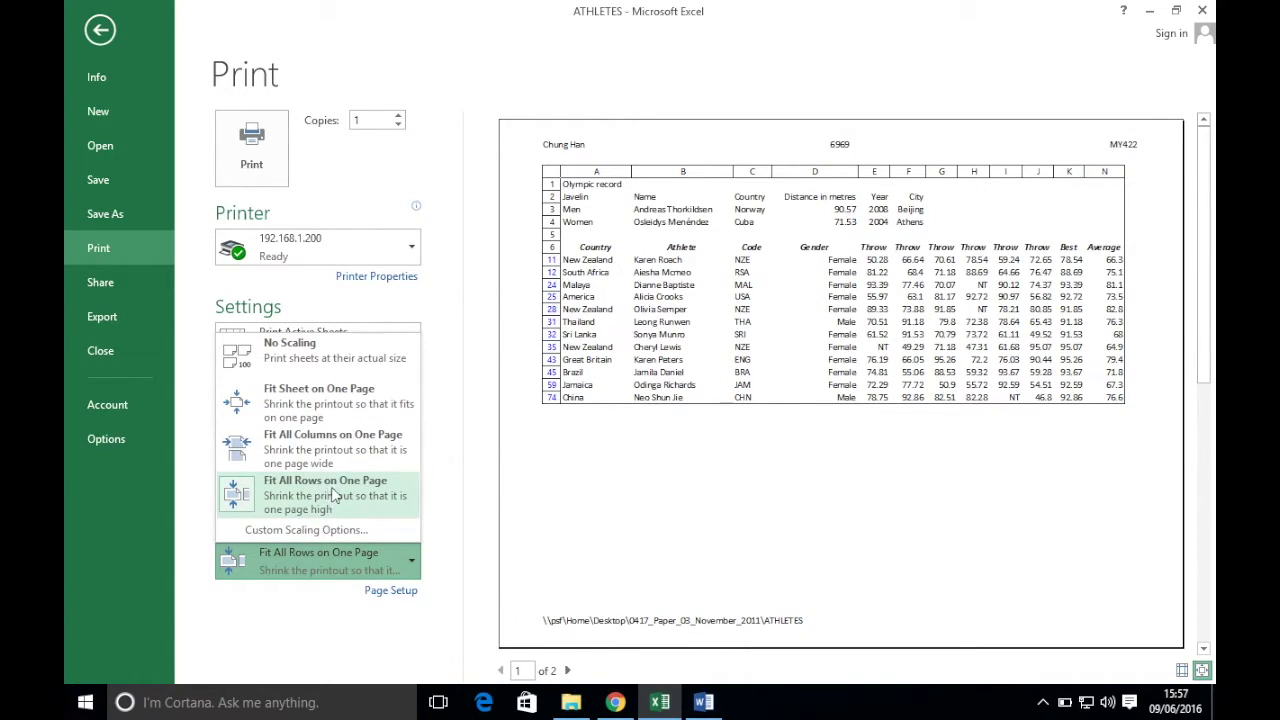
click(337, 405)
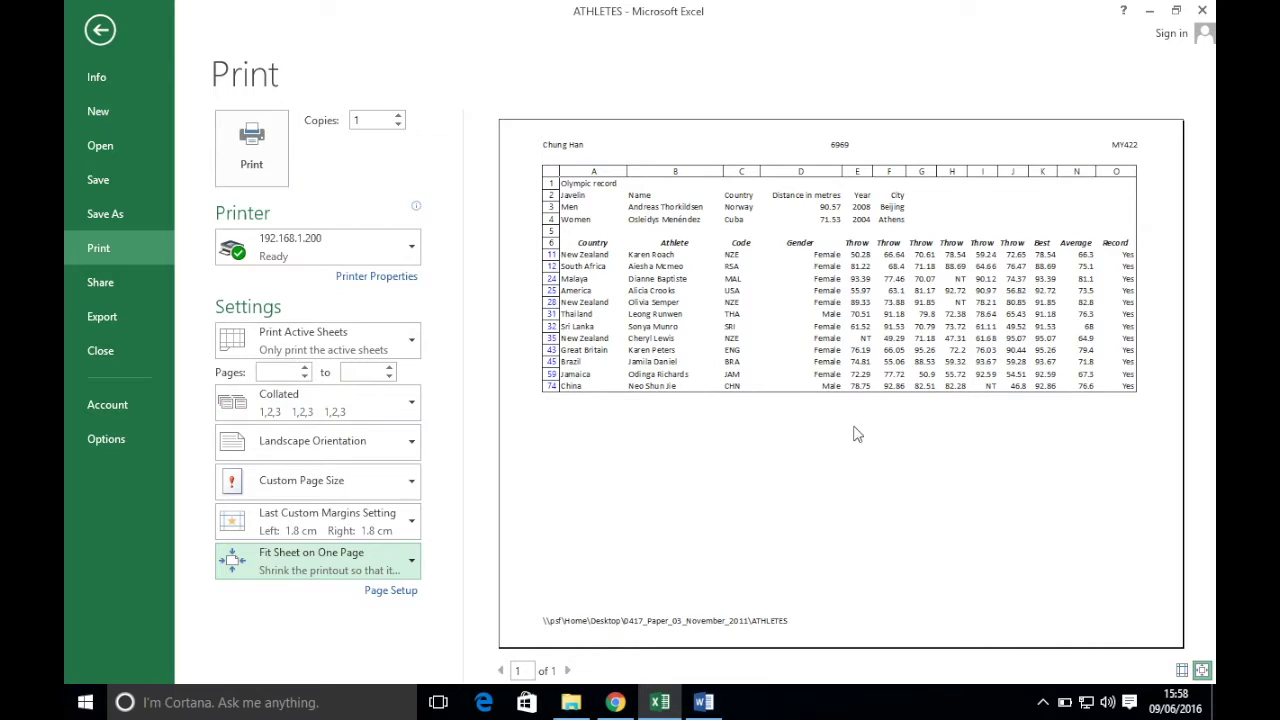
click(100, 30)
click(613, 704)
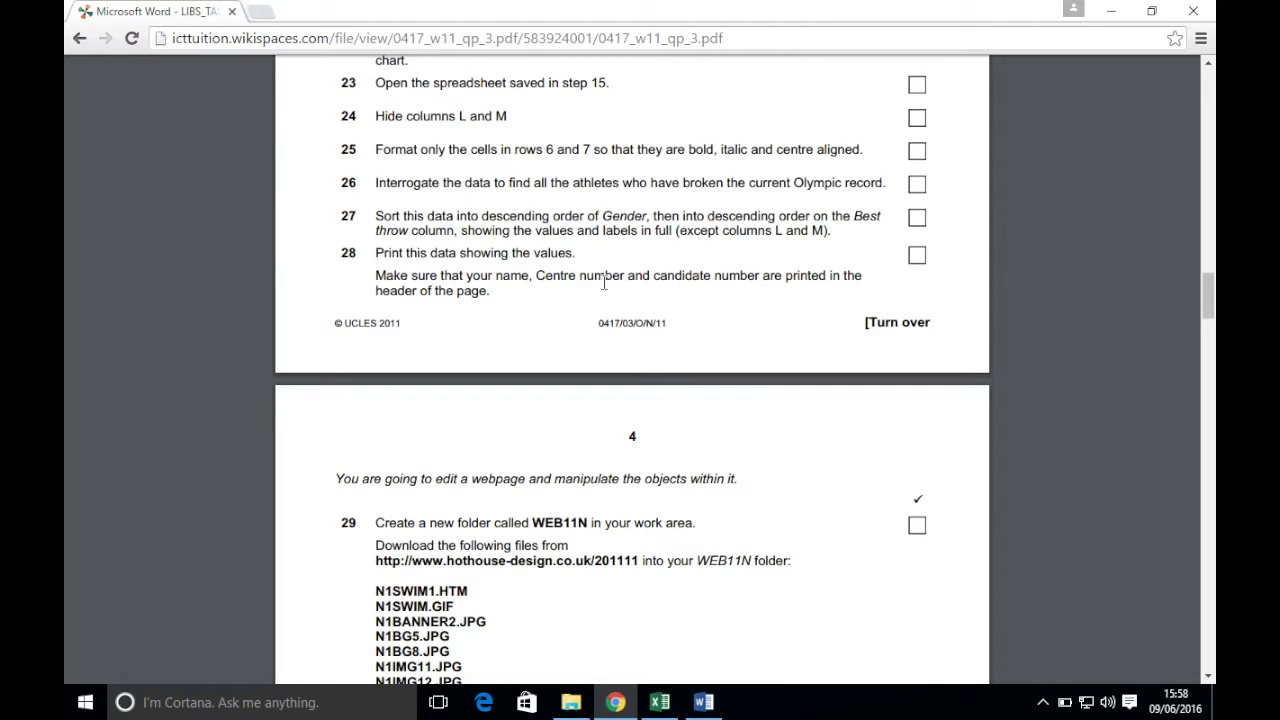
- Scroll the exam paper to task 29's N1 file list and switch to File Explorer
scroll(668, 450, down, 4)
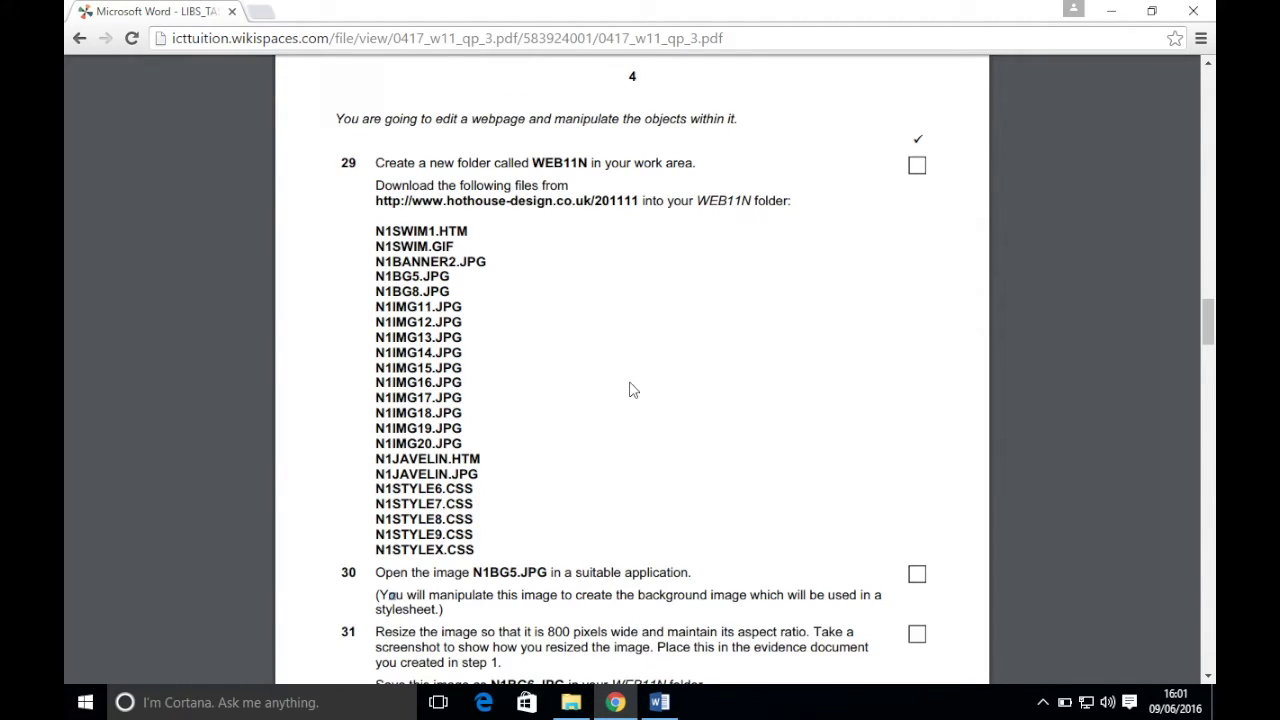
click(573, 707)
- Enlarge the Explorer window, add a new folder named WEB11N, then switch back to Chrome
drag(737, 143, 709, 99)
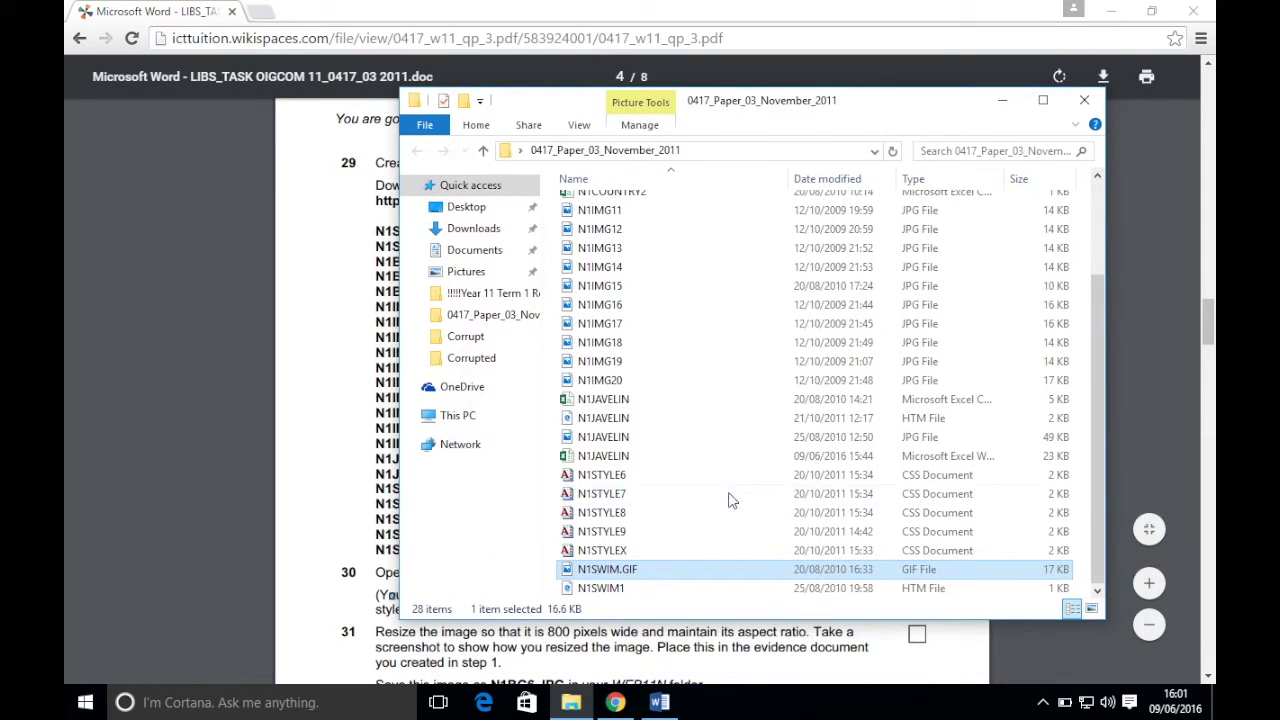
scroll(729, 494, up, 3)
scroll(743, 494, down, 3)
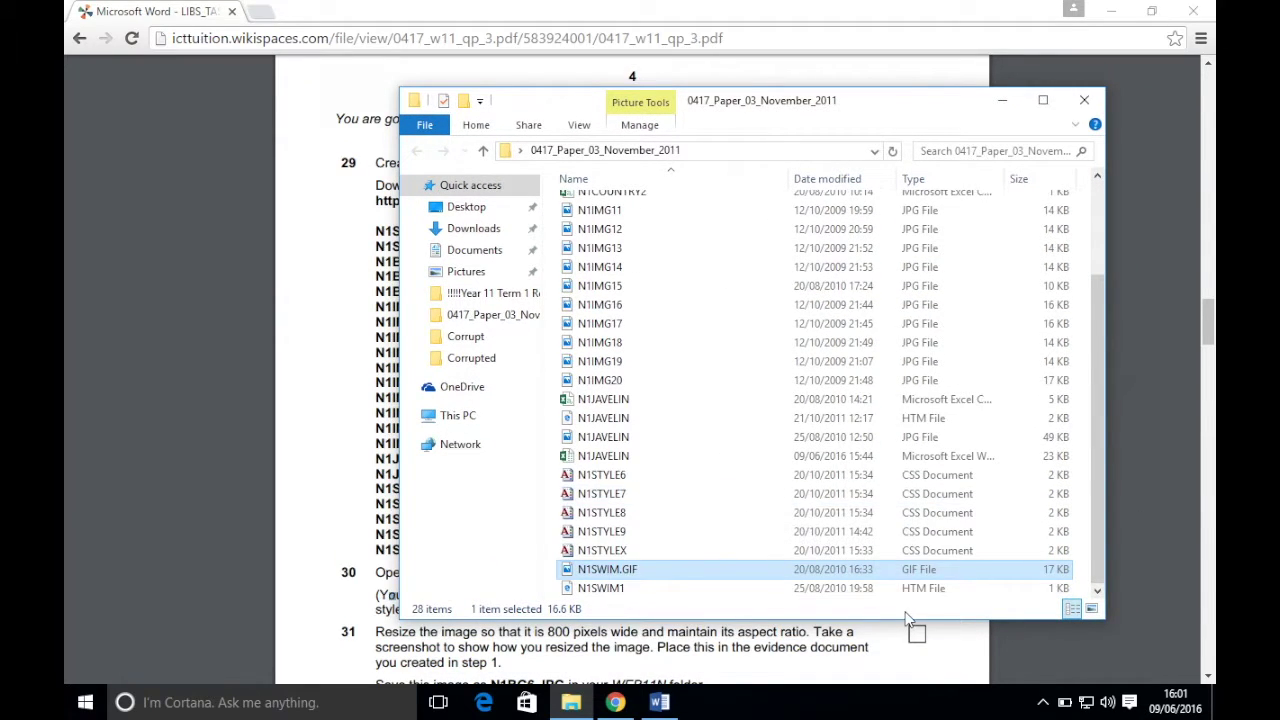
drag(884, 89, 845, 105)
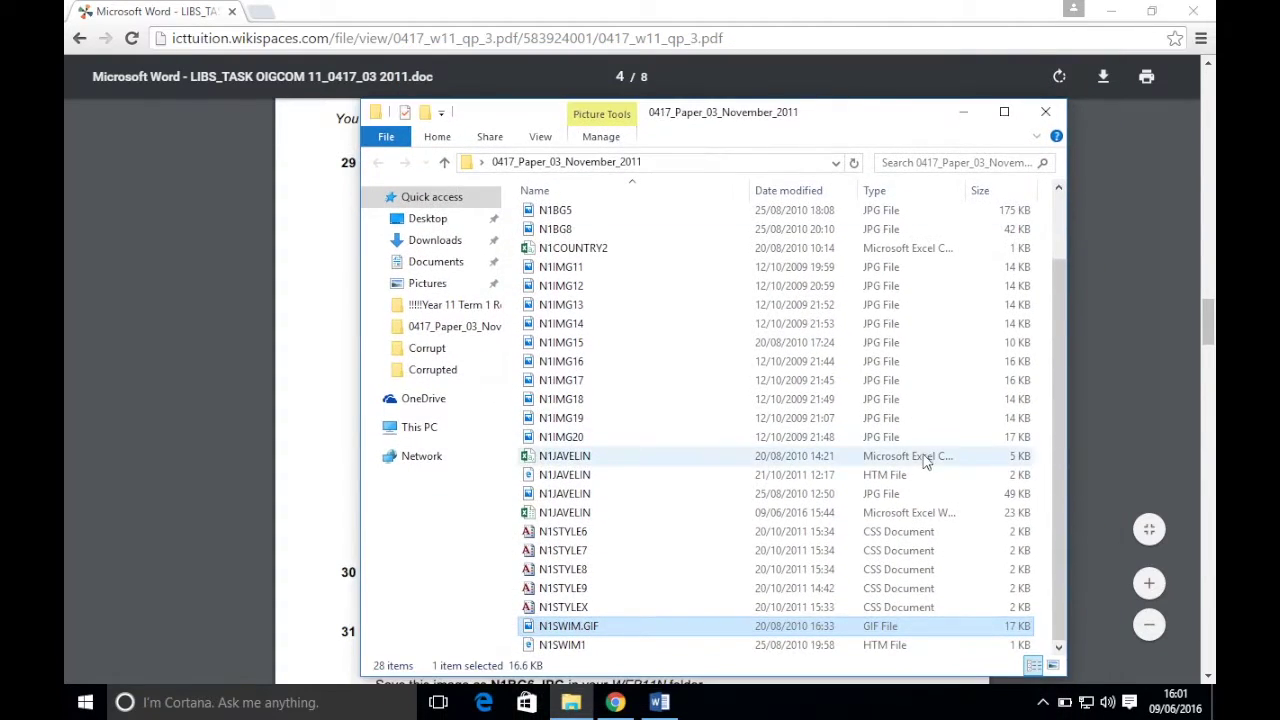
right_click(1048, 612)
mouse_move(1056, 572)
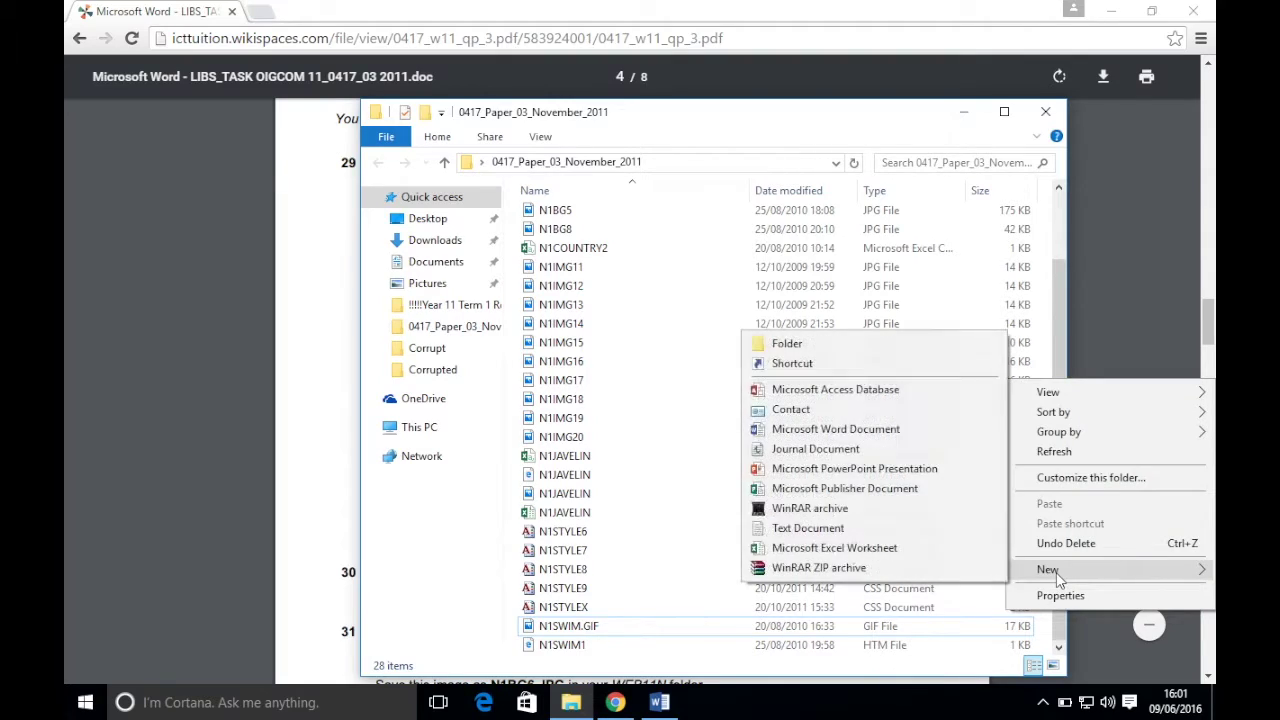
click(866, 343)
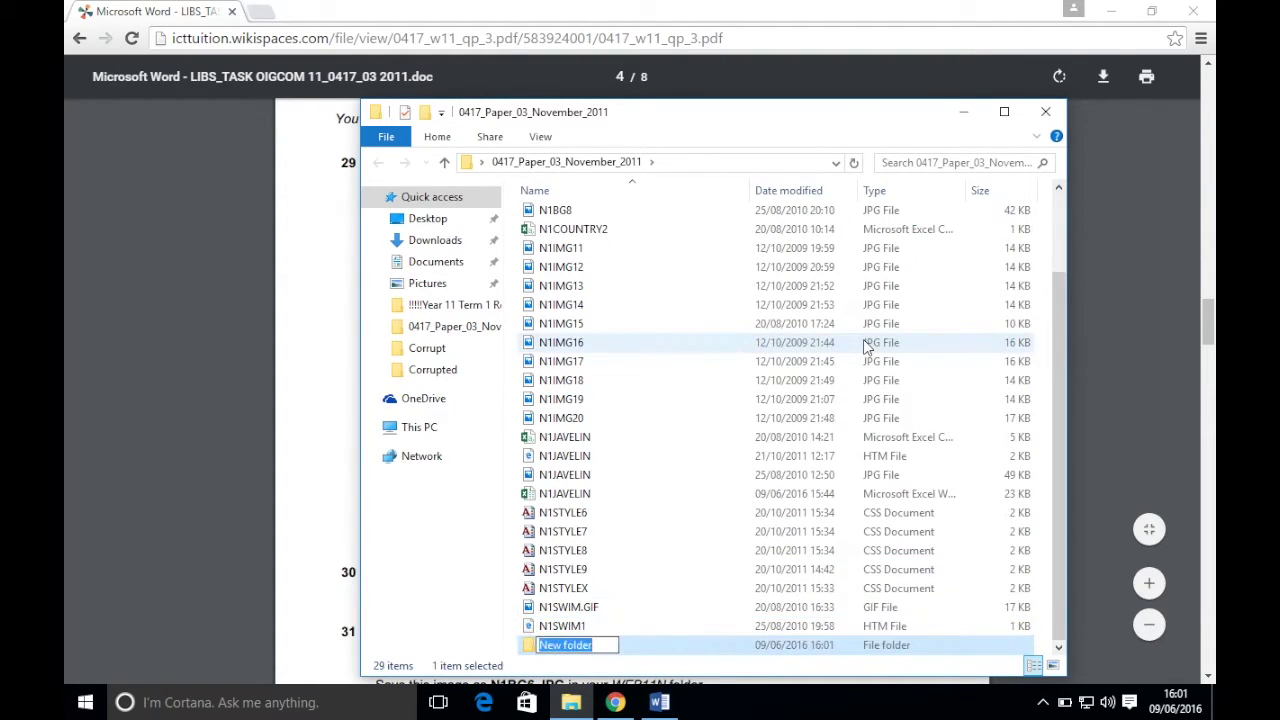
text(WEB11N)
key(Return)
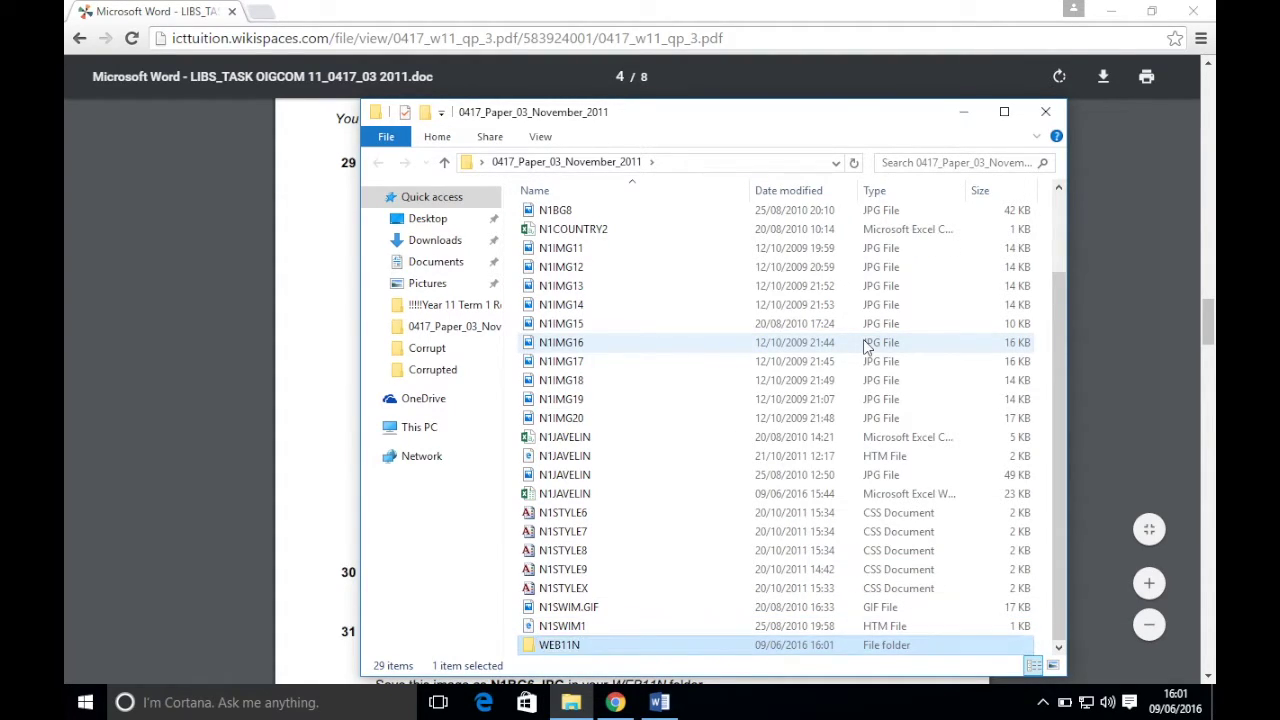
click(870, 24)
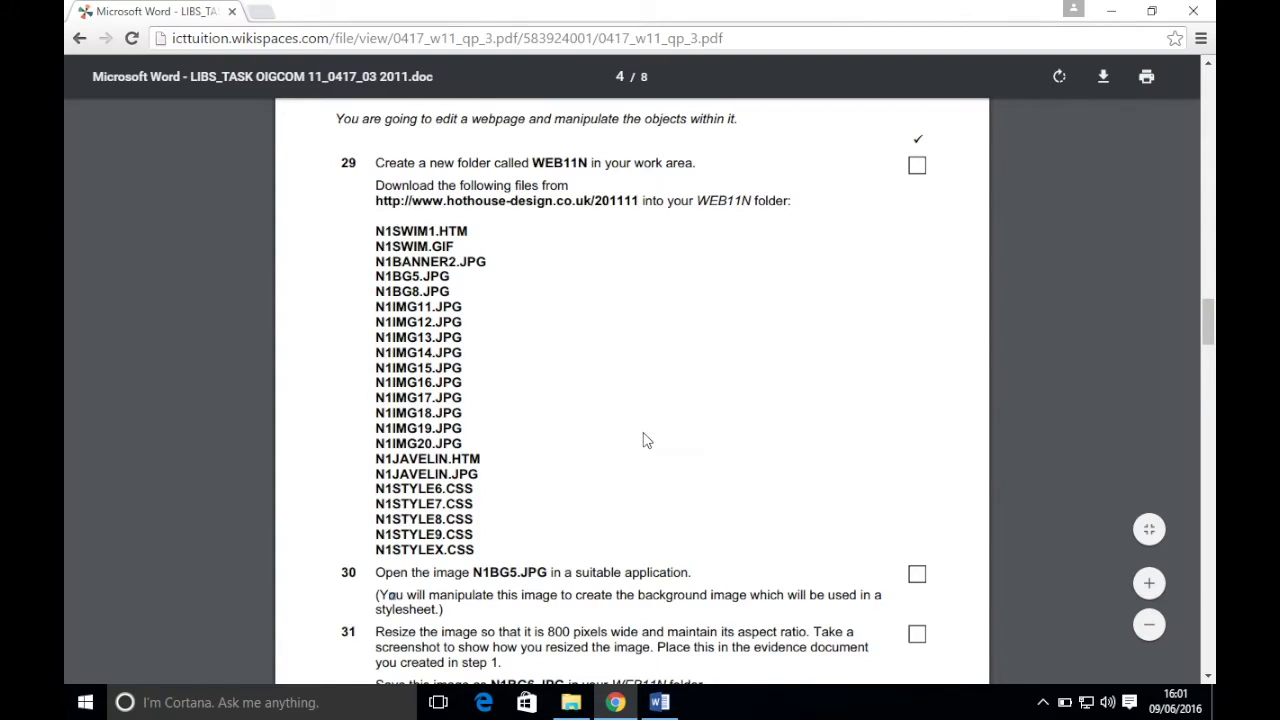
- Read exam steps 30–35 in the PDF, then bring File Explorer back and select N1BG8
scroll(645, 440, up, 2)
scroll(645, 440, down, 8)
scroll(645, 440, up, 5)
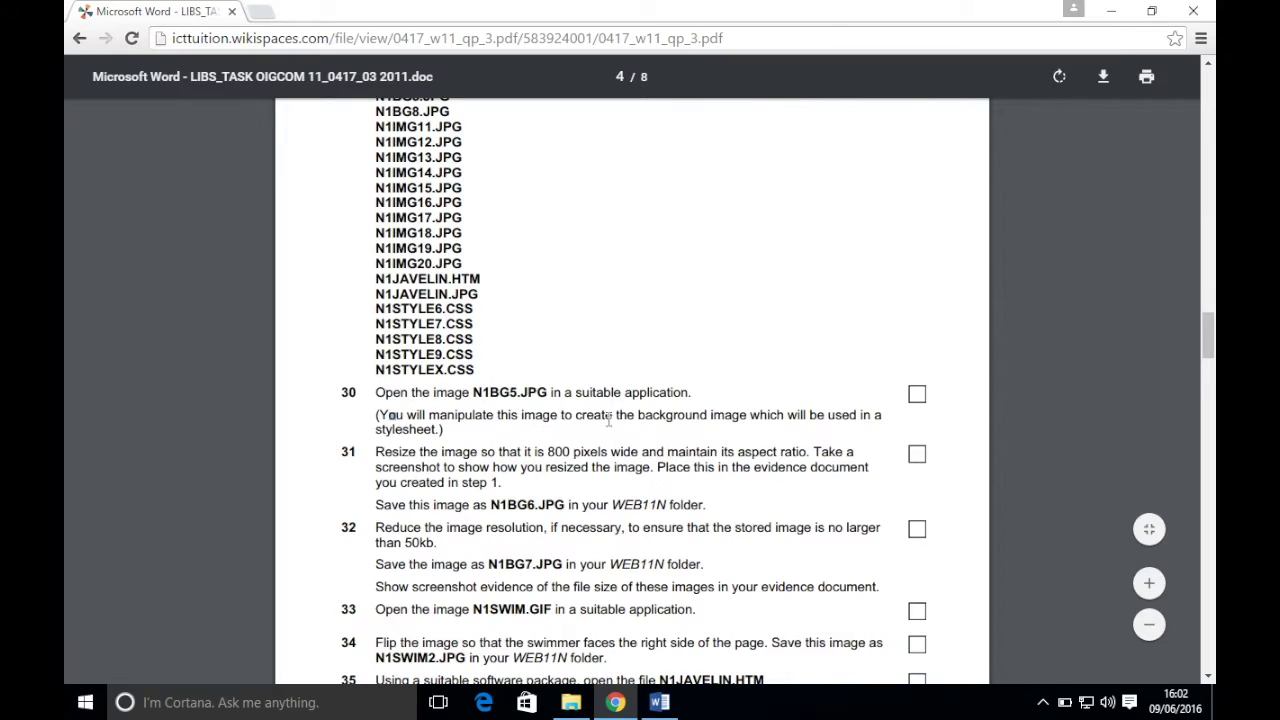
click(455, 434)
scroll(437, 432, down, 1)
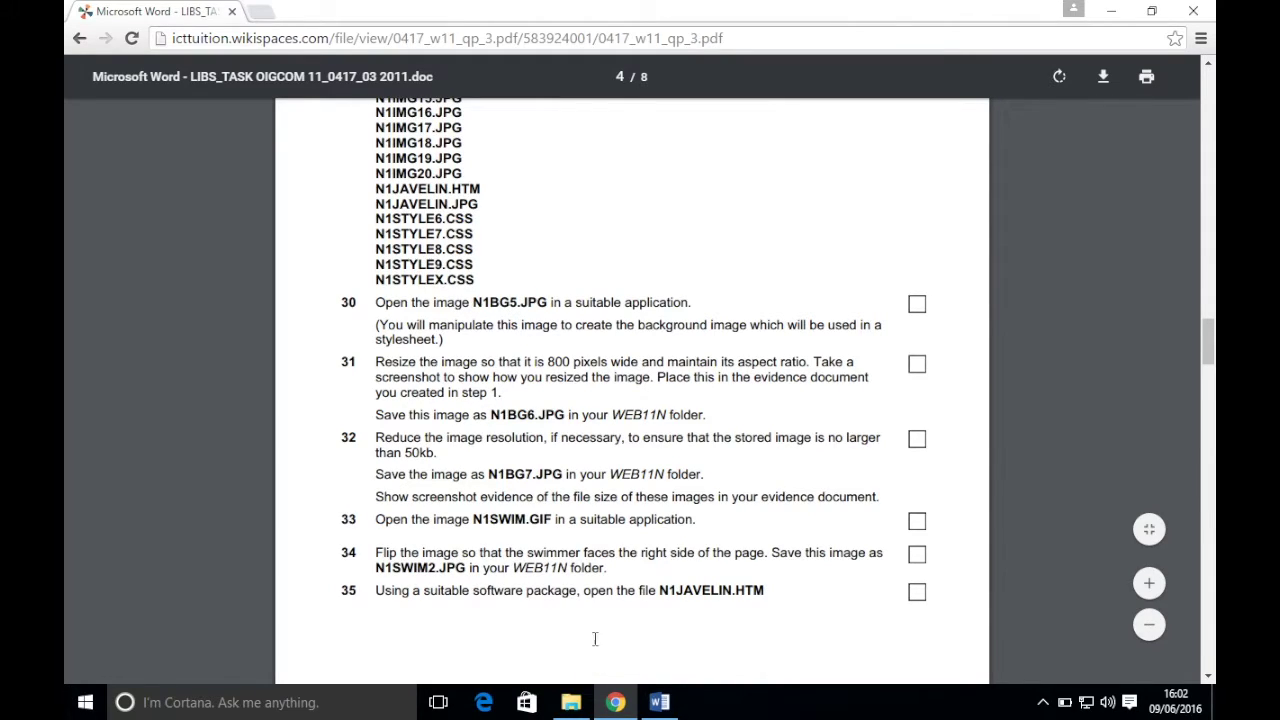
click(571, 702)
click(571, 211)
- Open N1BG5 with Paint, check the exam paper, then bring up the Resize dialog
scroll(593, 225, up, 2)
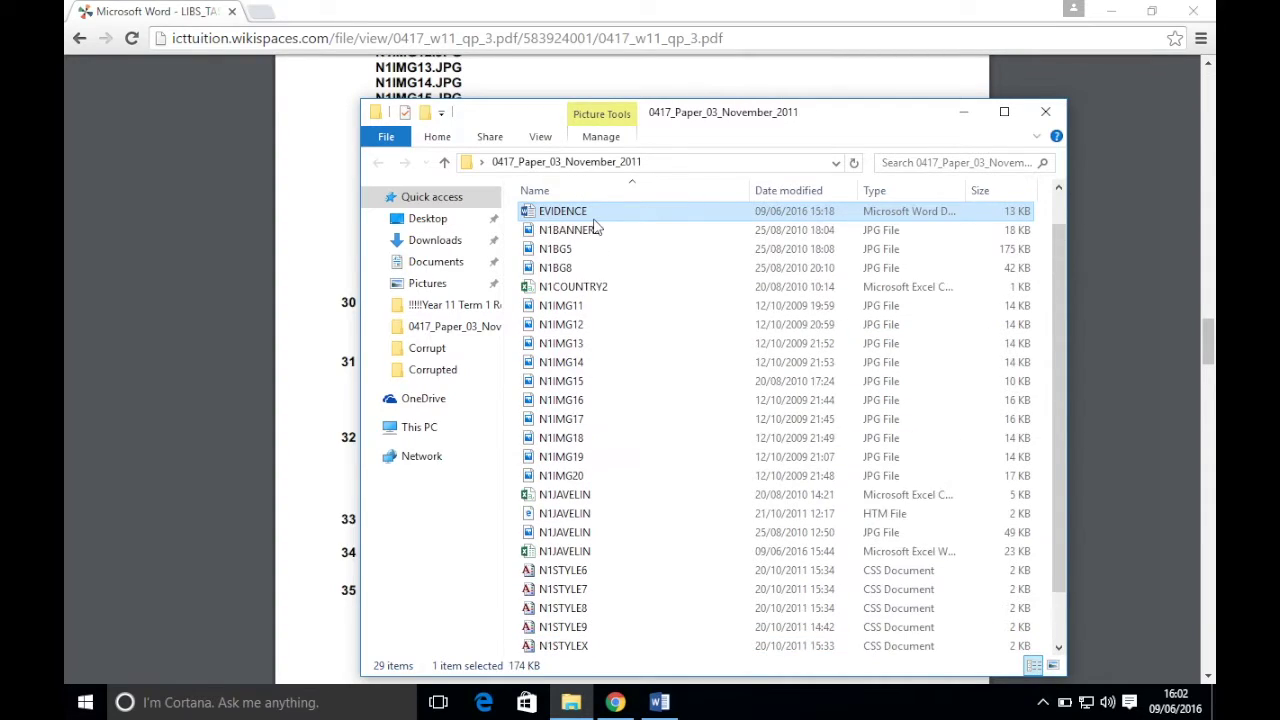
click(560, 268)
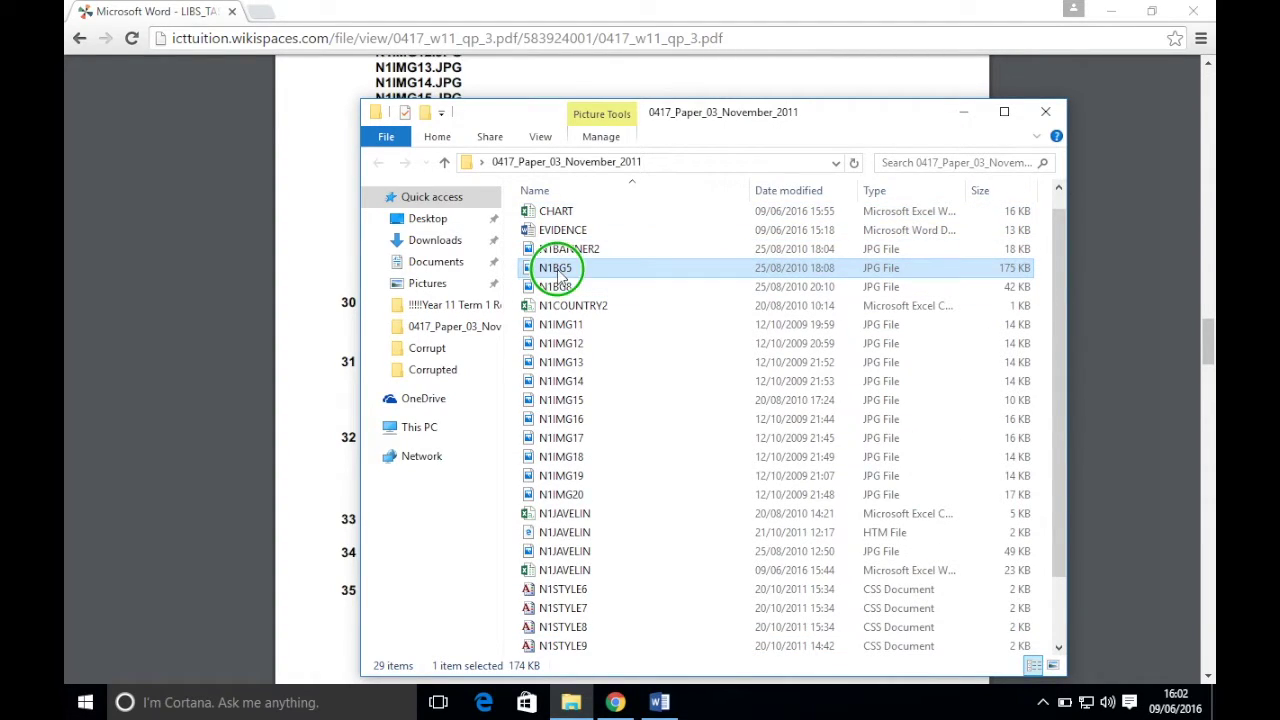
right_click(560, 270)
mouse_move(613, 350)
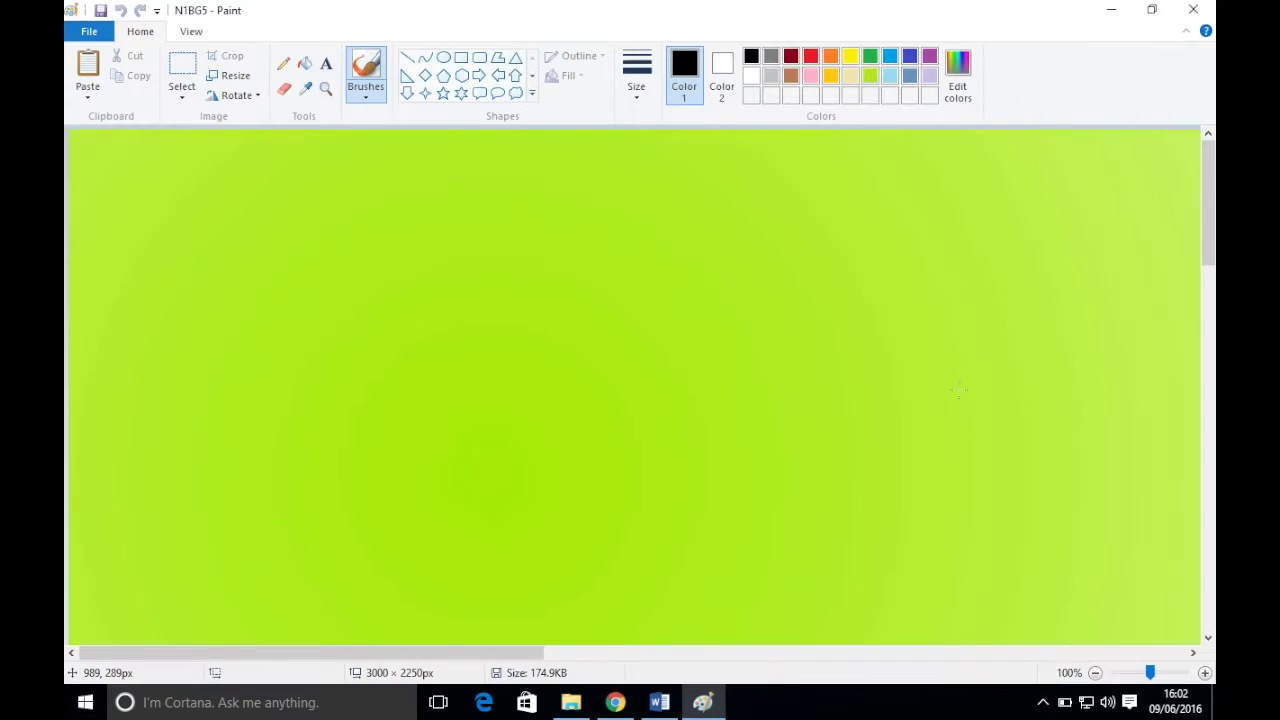
mouse_move(1207, 200)
mouse_down()
mouse_move(1203, 500)
mouse_move(1203, 185)
mouse_up()
click(615, 702)
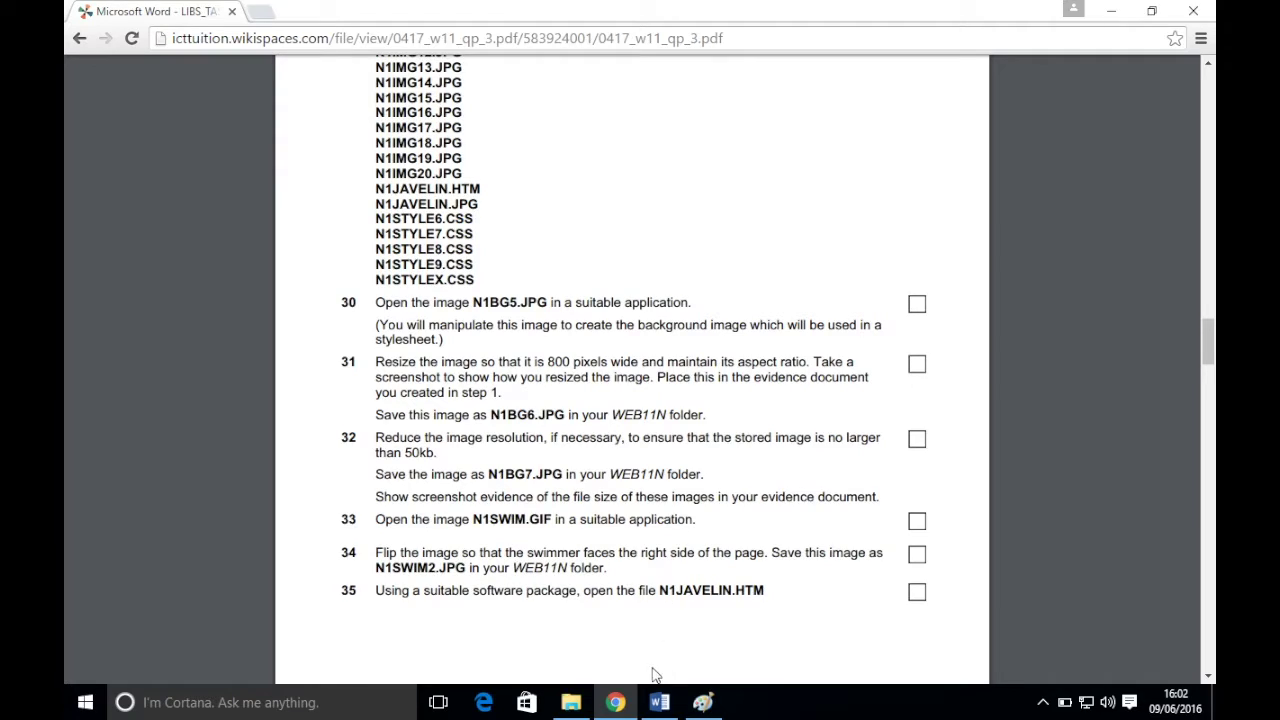
click(706, 704)
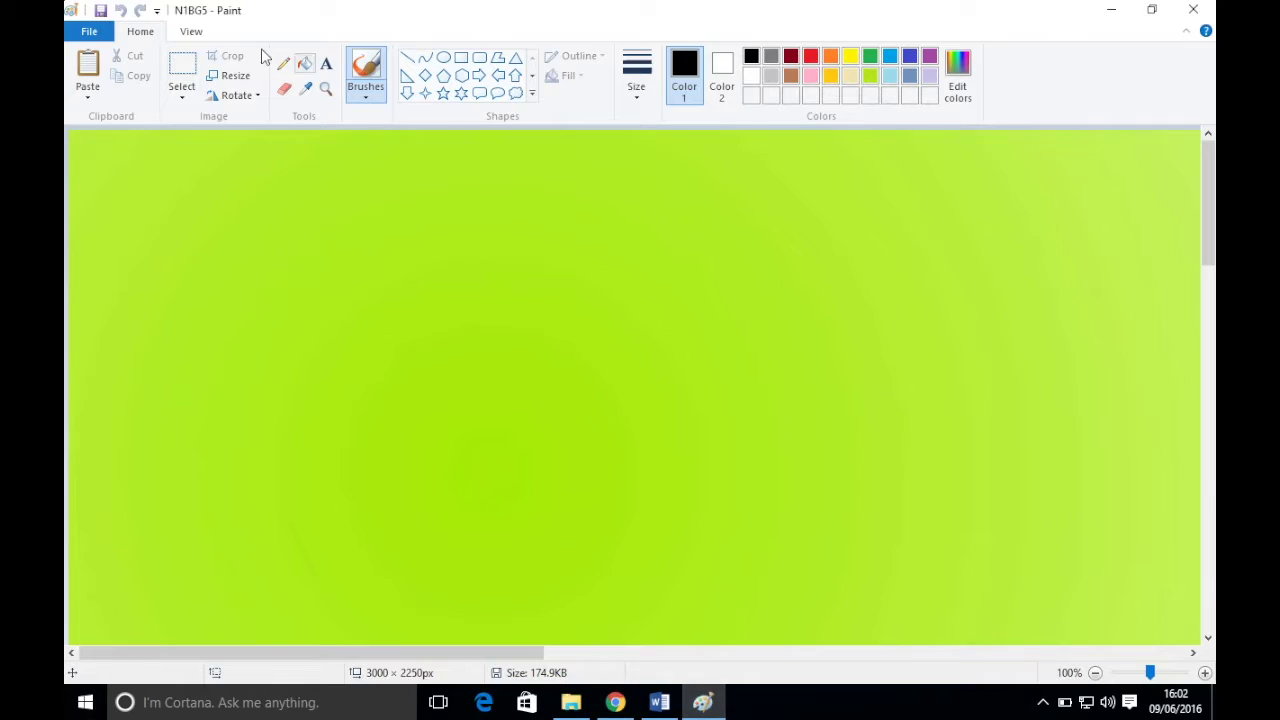
click(244, 78)
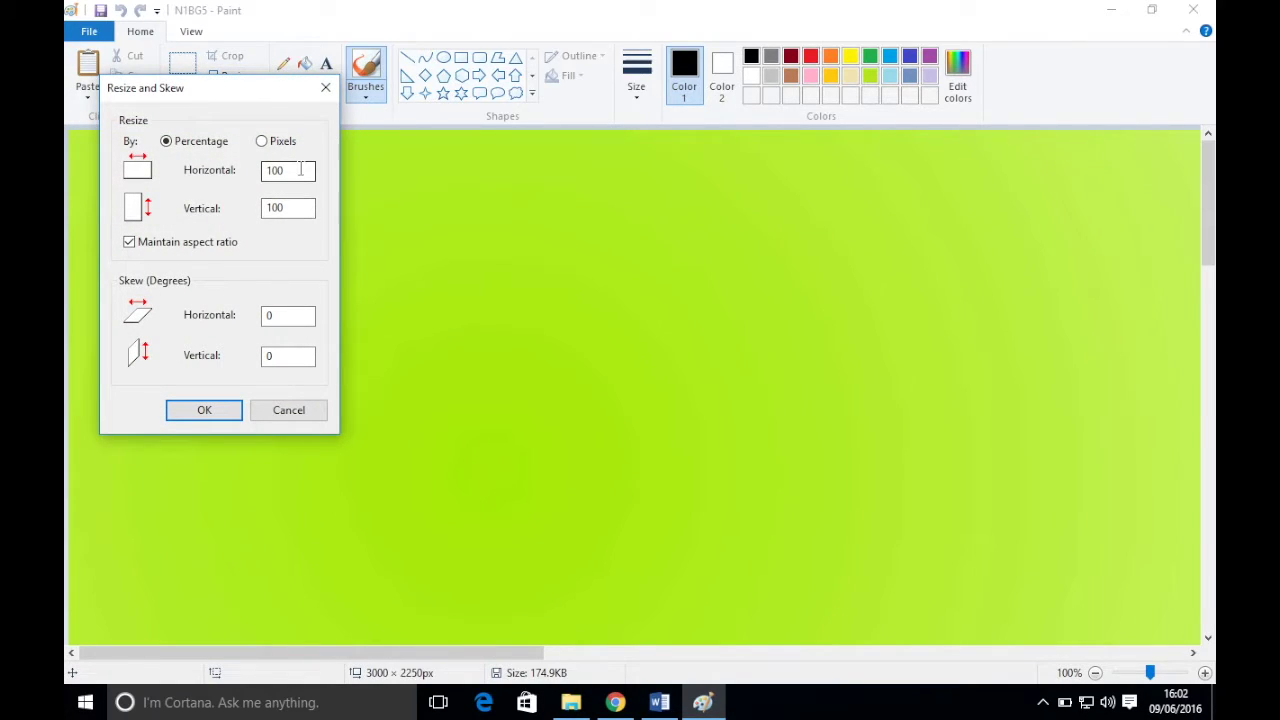
- Set Paint's resize to pixels with a horizontal value of 800
click(279, 148)
drag(303, 170, 257, 176)
text(800)
- Take a PrintSc screenshot of the resize settings via the VM's Devices menu, then switch to EVIDENCE
mouse_move(477, 5)
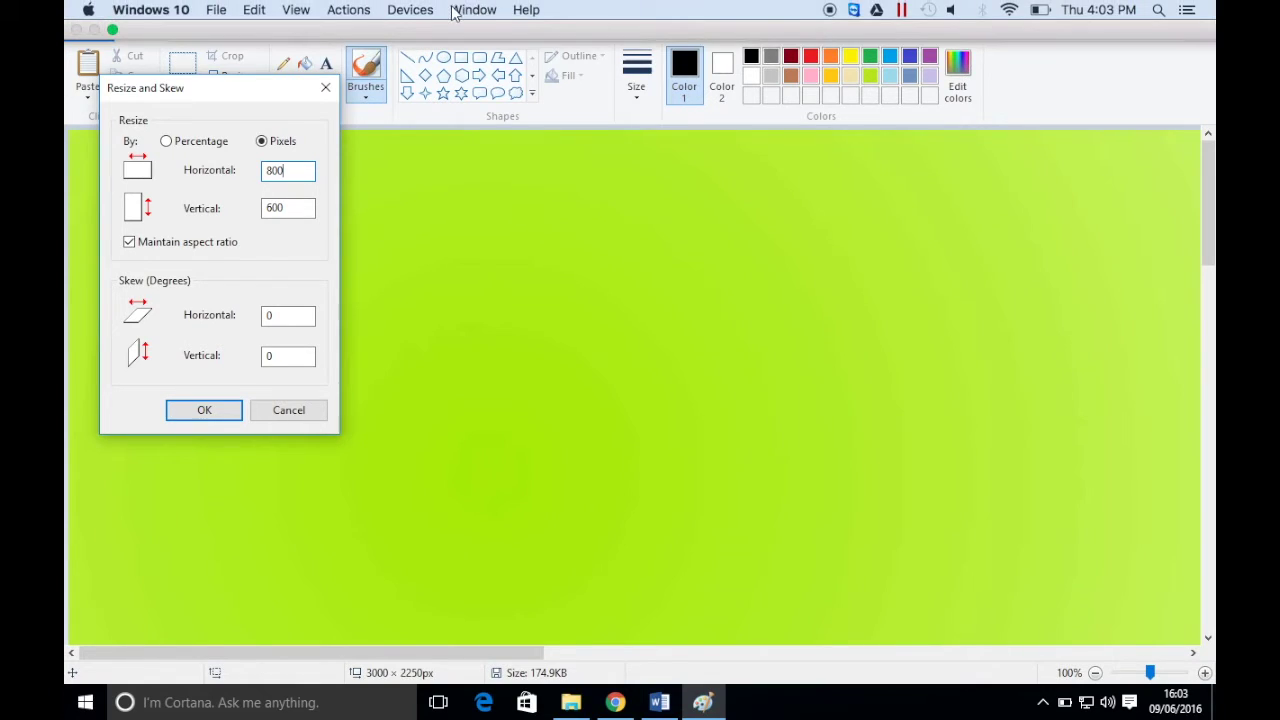
click(410, 10)
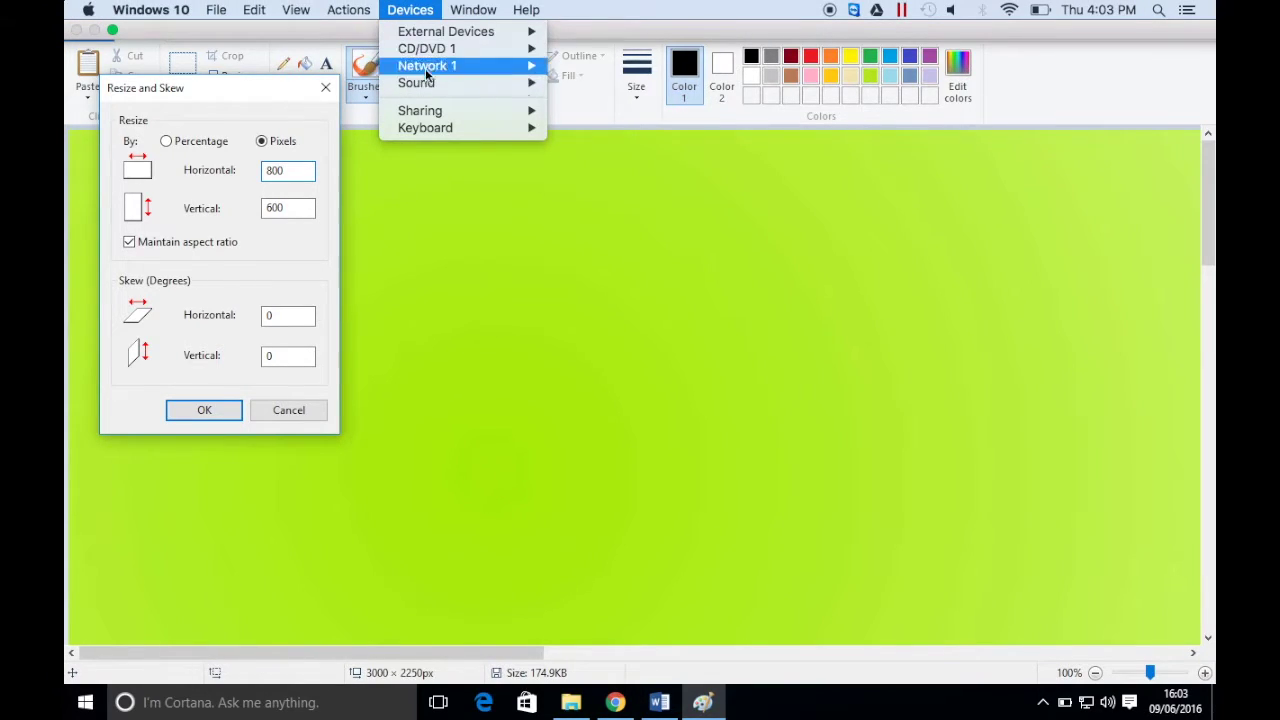
mouse_move(430, 129)
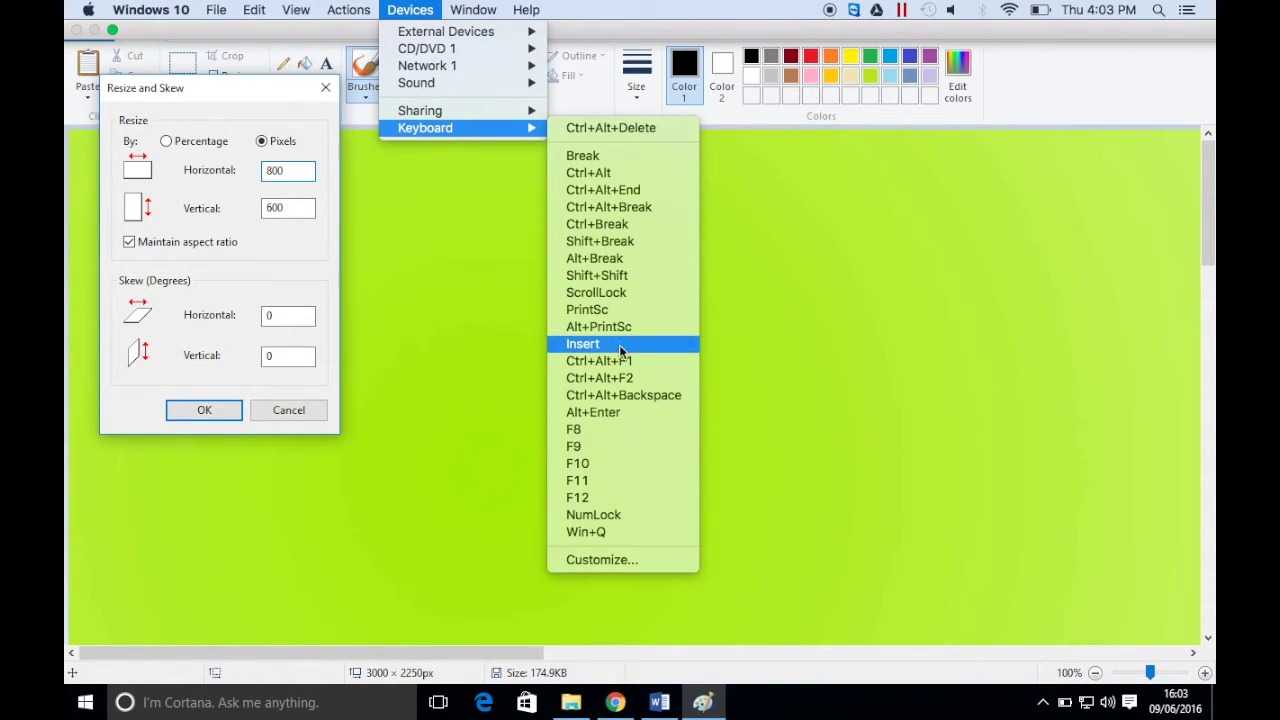
click(597, 311)
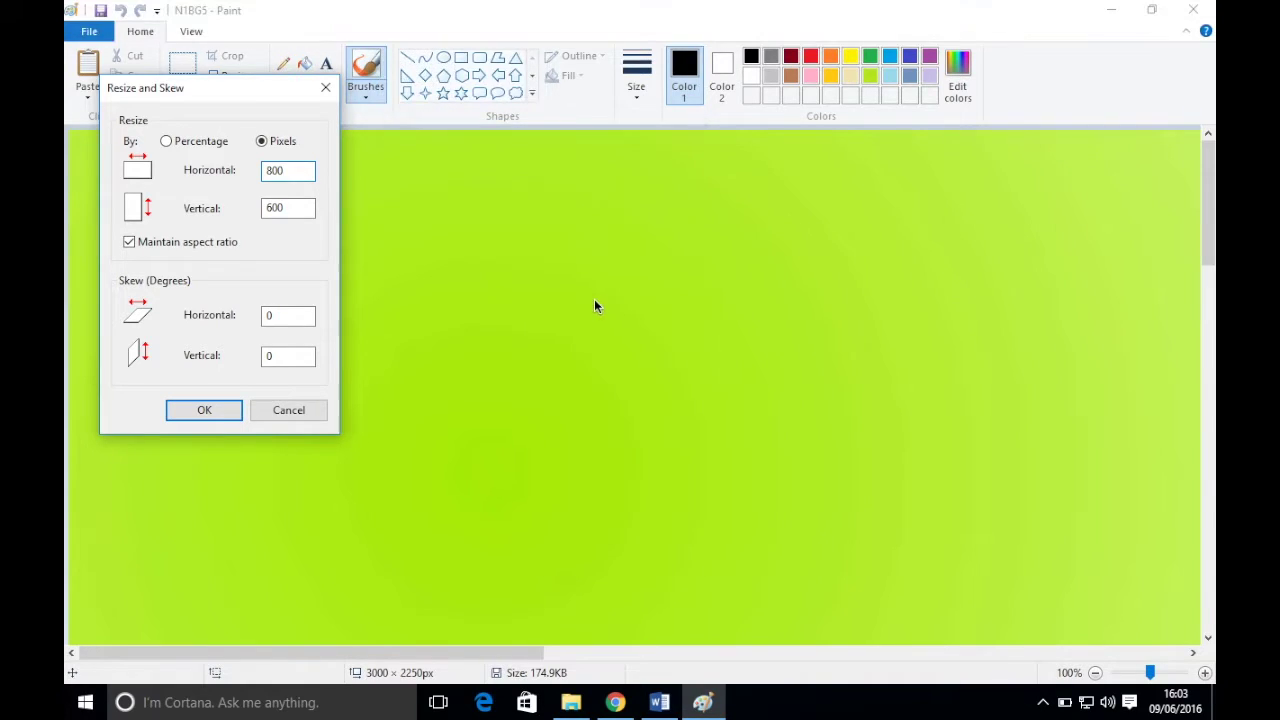
click(659, 702)
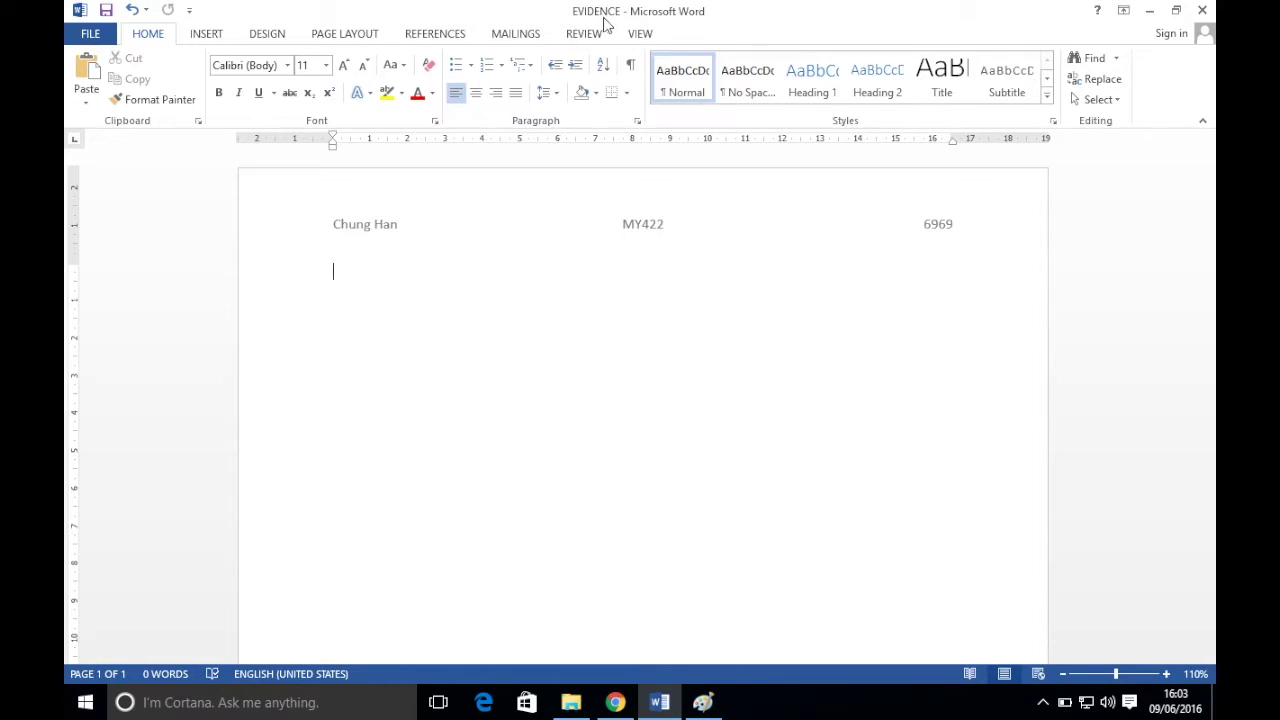
- Paste the 800 × 600 resize screenshot into EVIDENCE, then glance at the exam paper
click(86, 78)
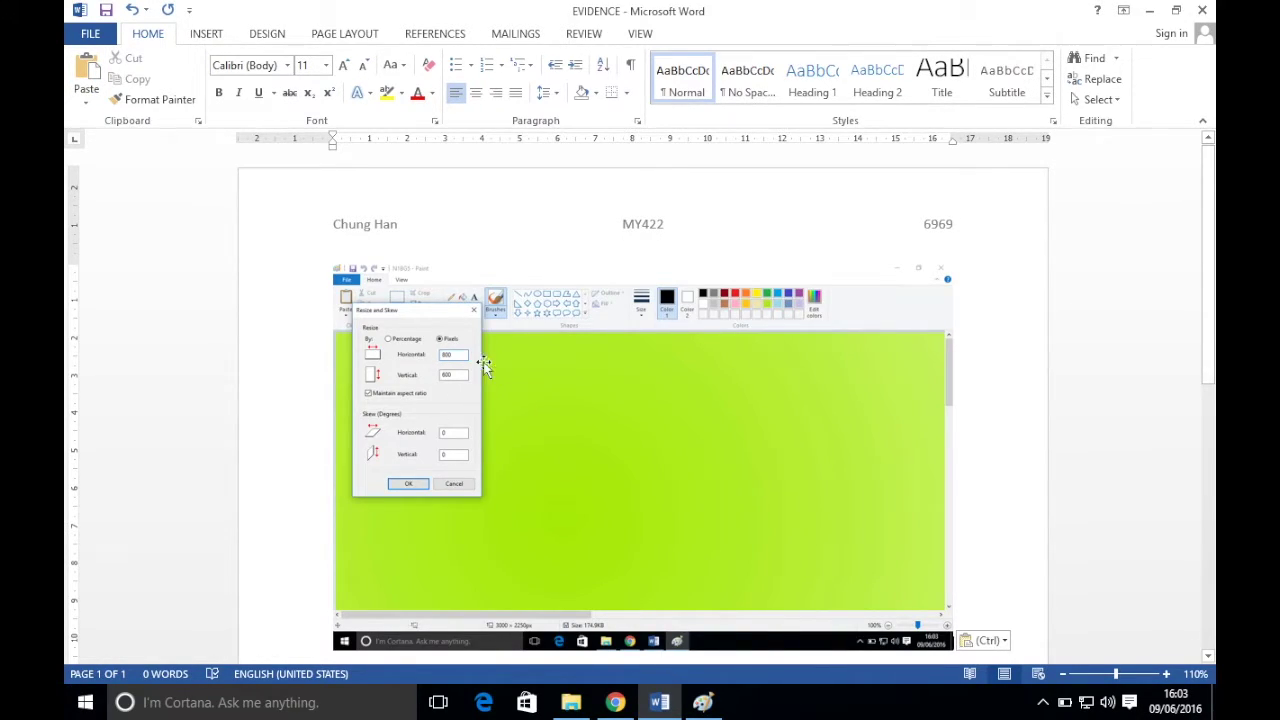
click(615, 702)
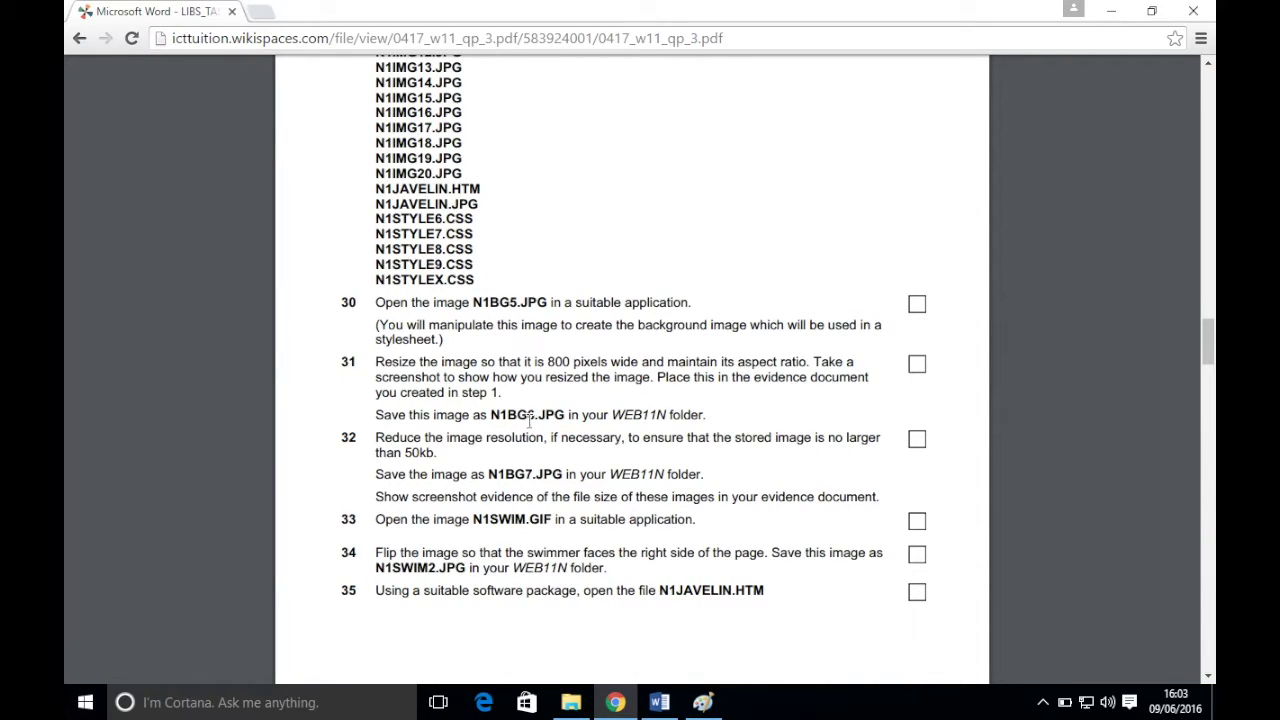
click(659, 702)
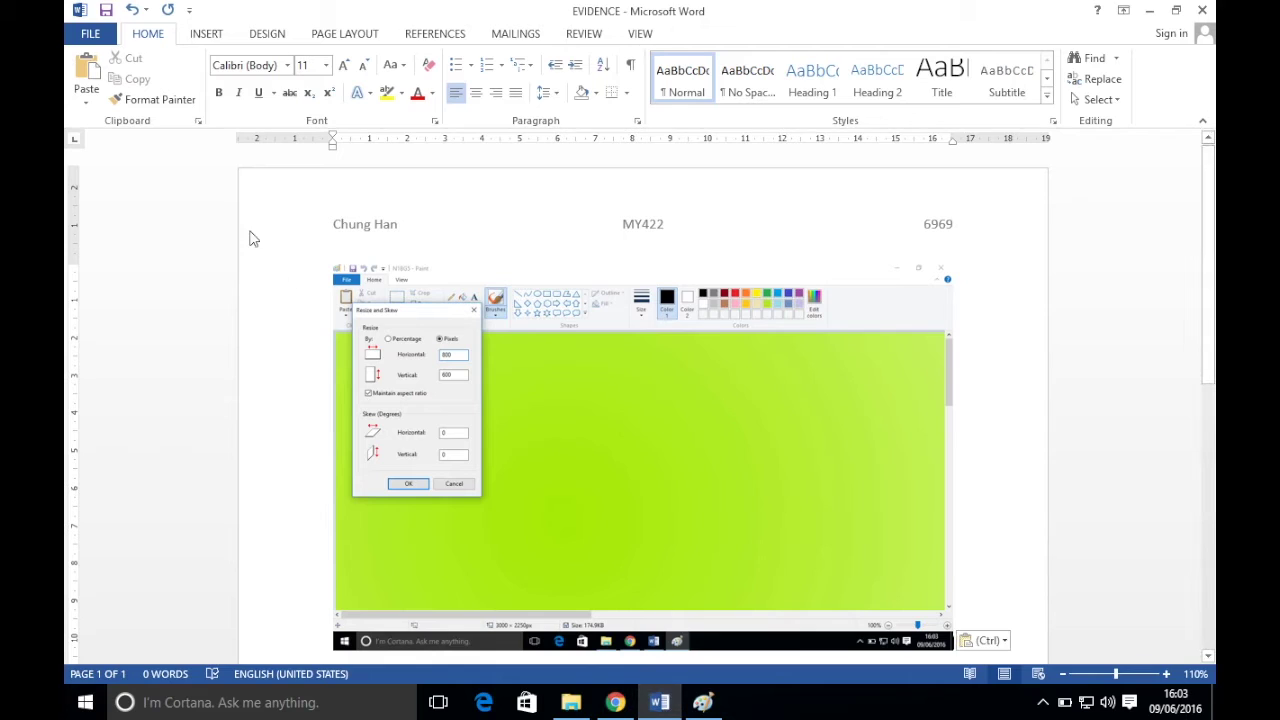
- Apply the 800 × 600 px resize and save the image as N1BG6 in the WEB11N folder
click(703, 702)
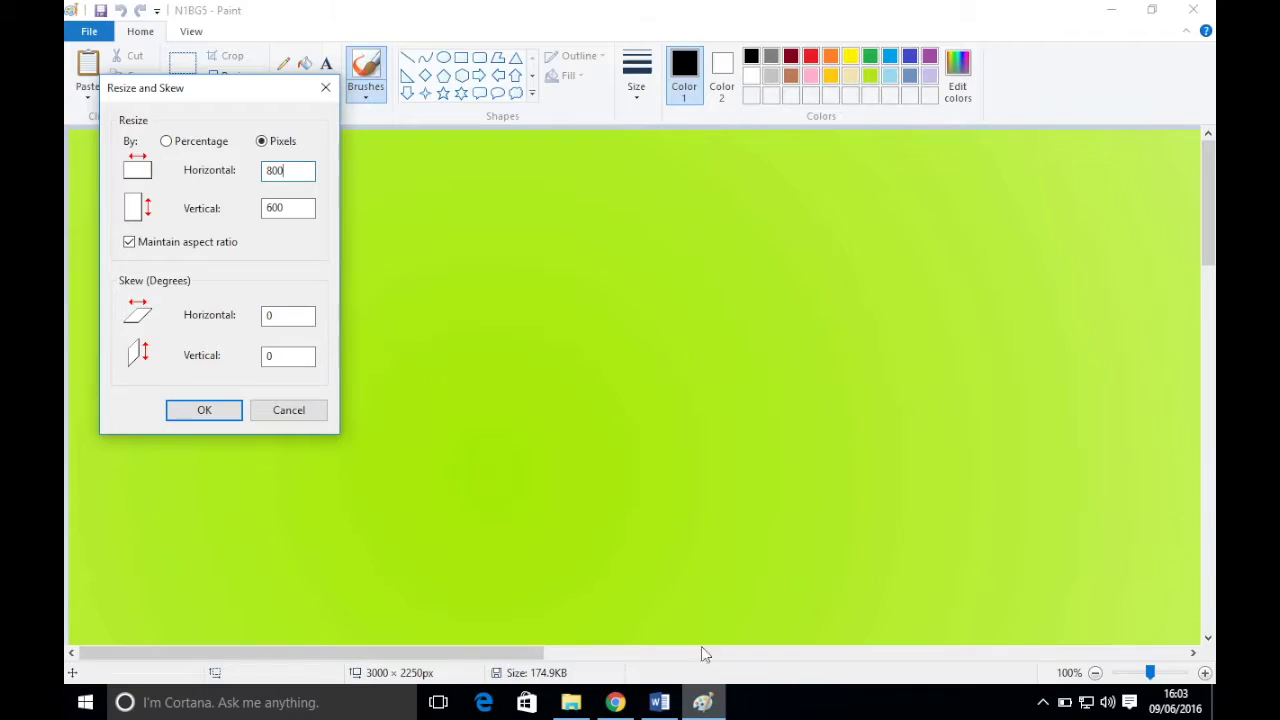
click(203, 409)
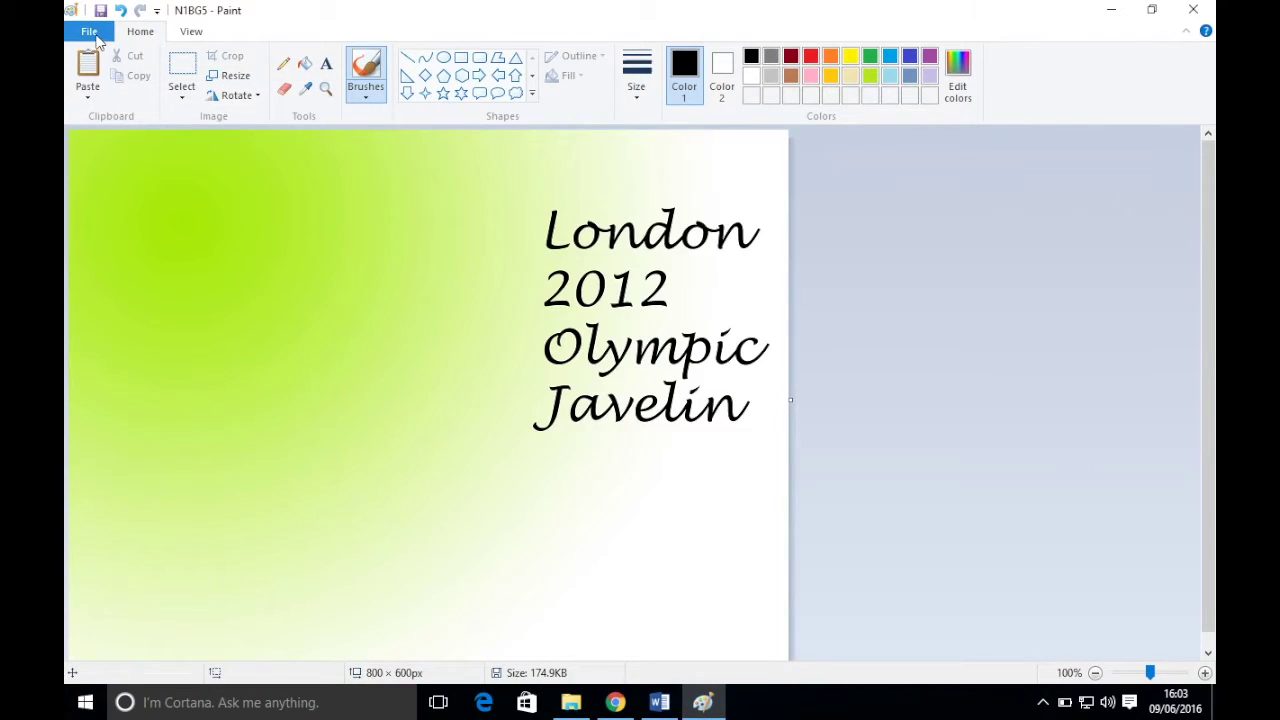
click(89, 31)
click(191, 180)
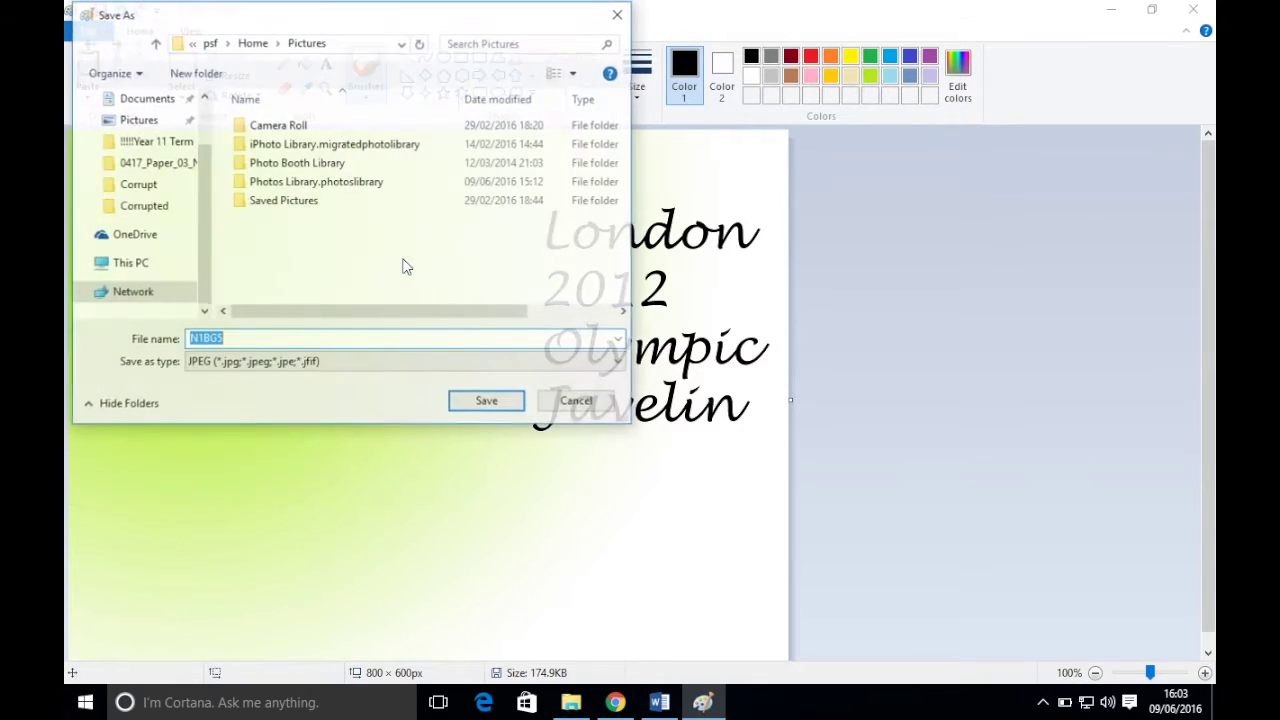
drag(205, 219, 213, 157)
click(138, 126)
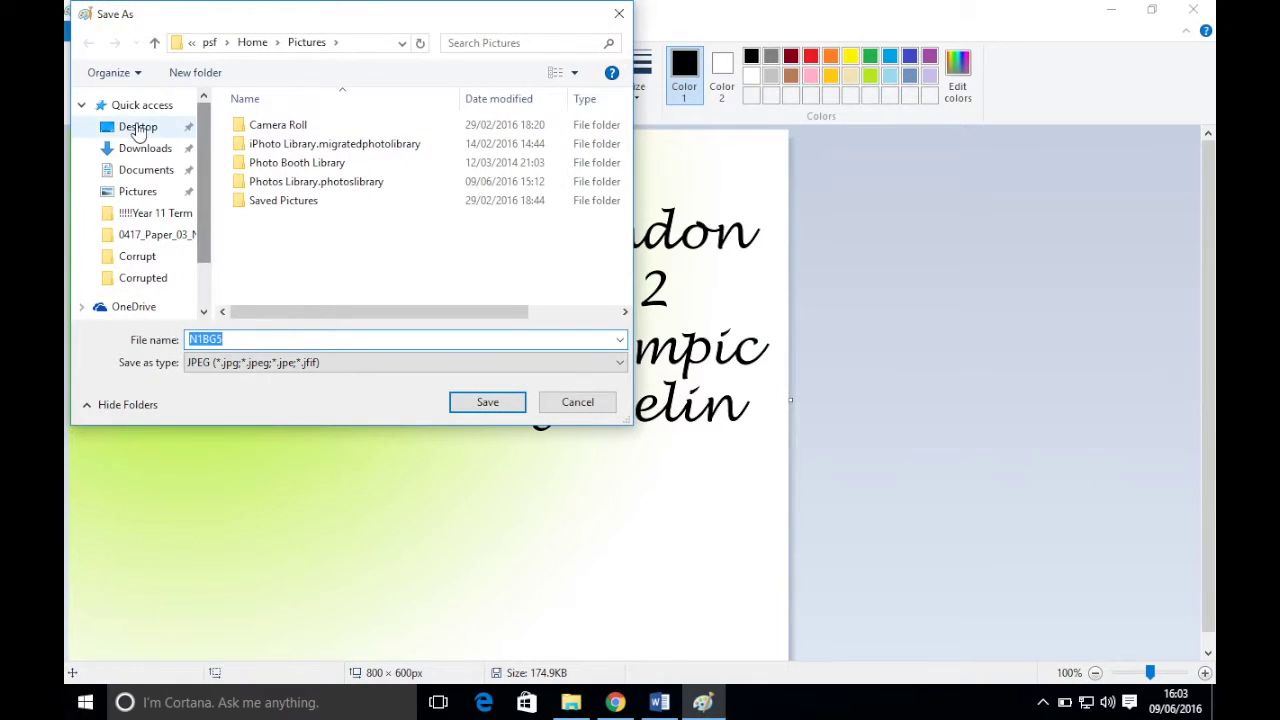
double_click(262, 125)
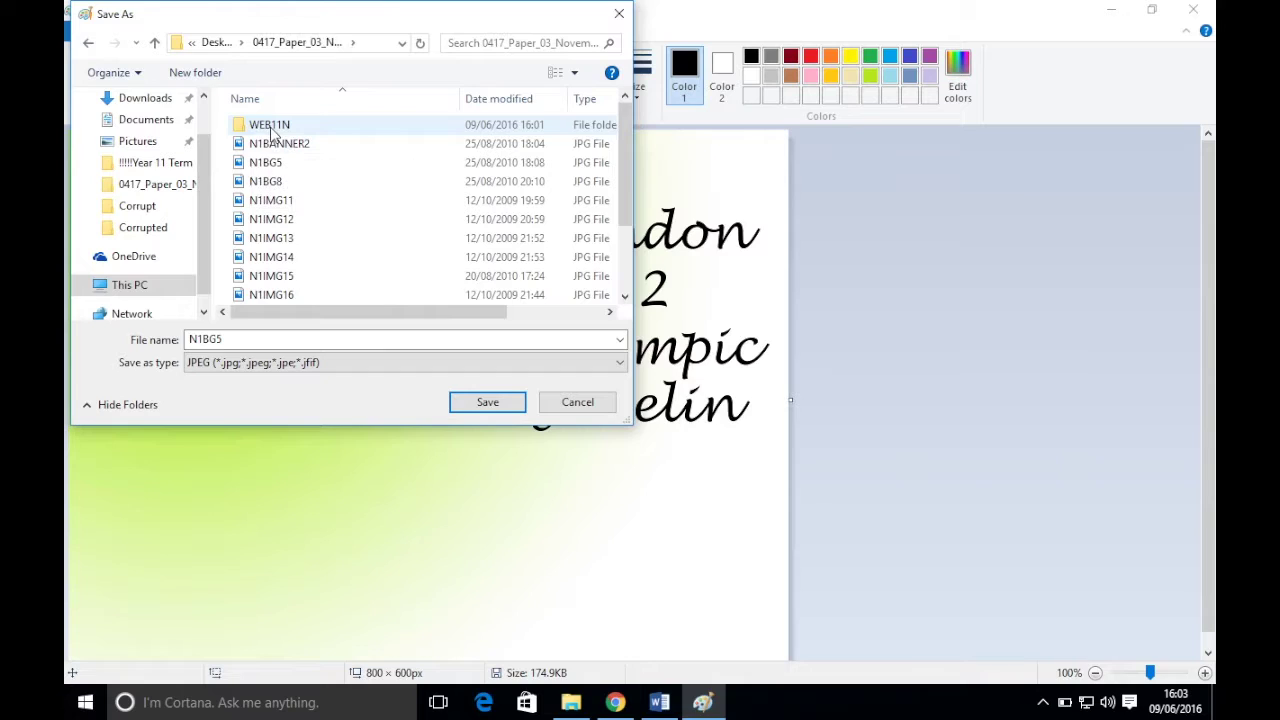
double_click(268, 124)
click(247, 338)
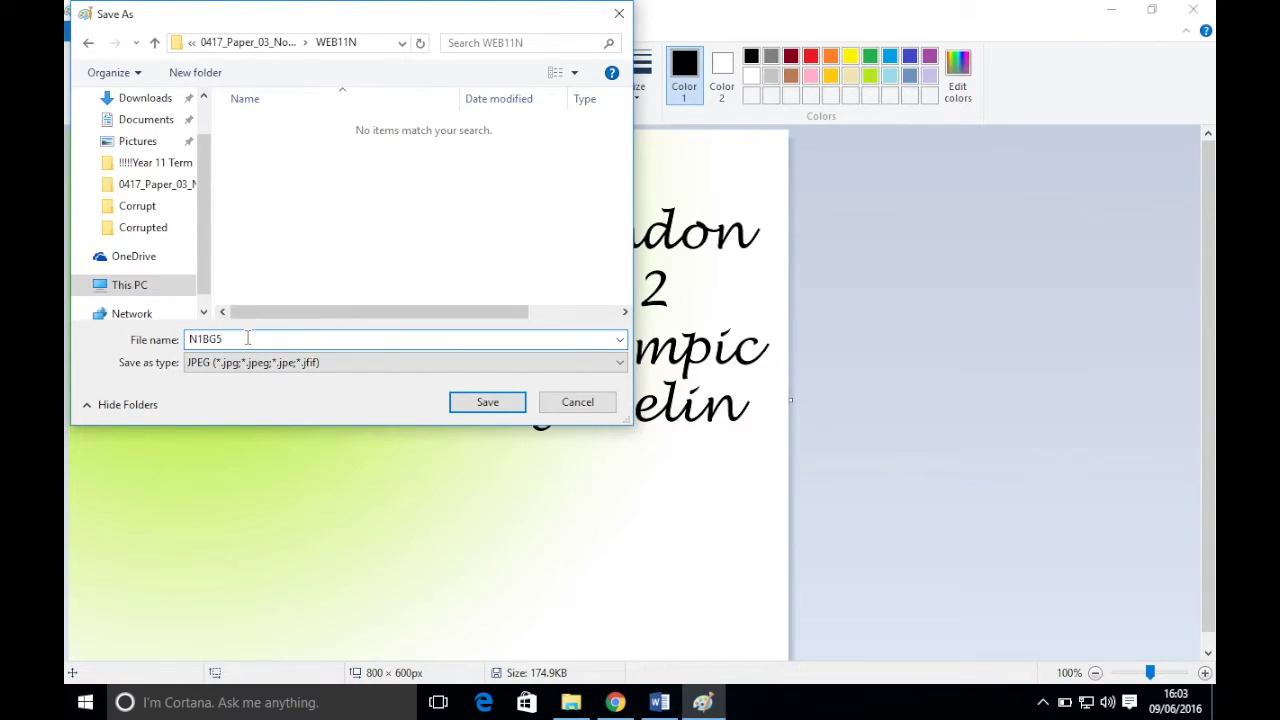
click(484, 401)
- Check step 32's 50kb size limit in the exam paper, then reopen Resize for N1BG6
click(634, 703)
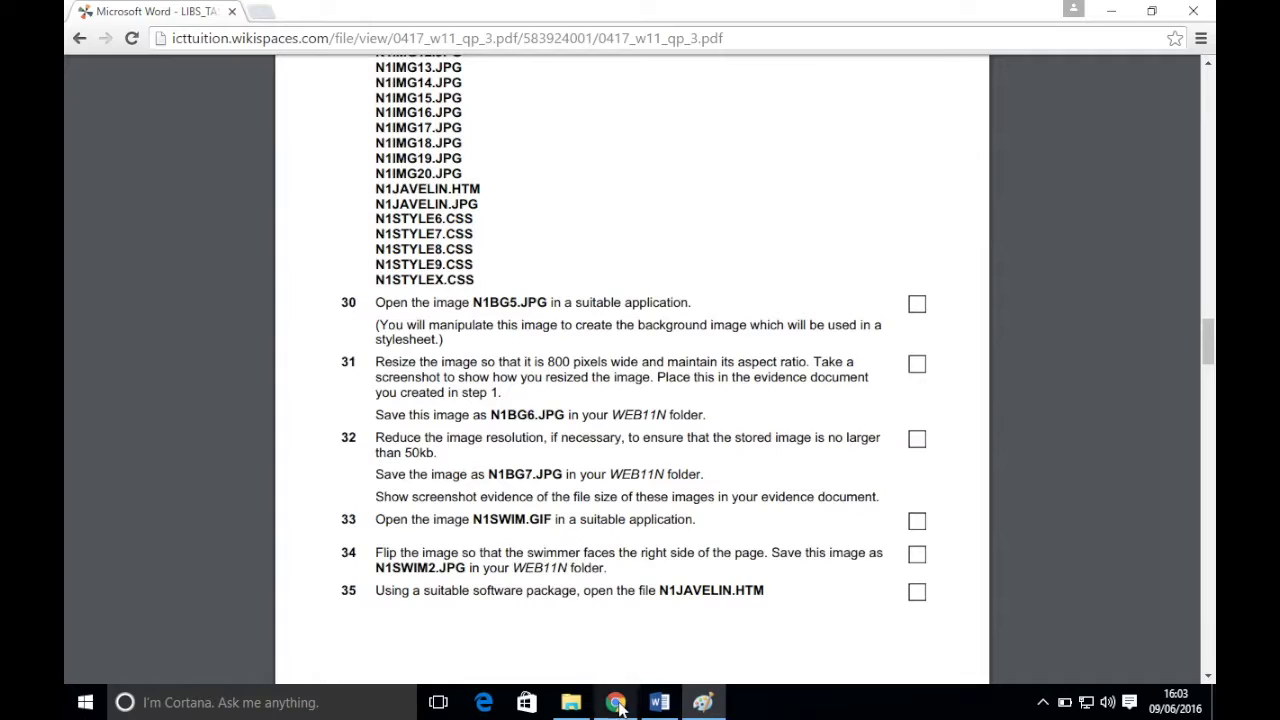
scroll(533, 362, down, 2)
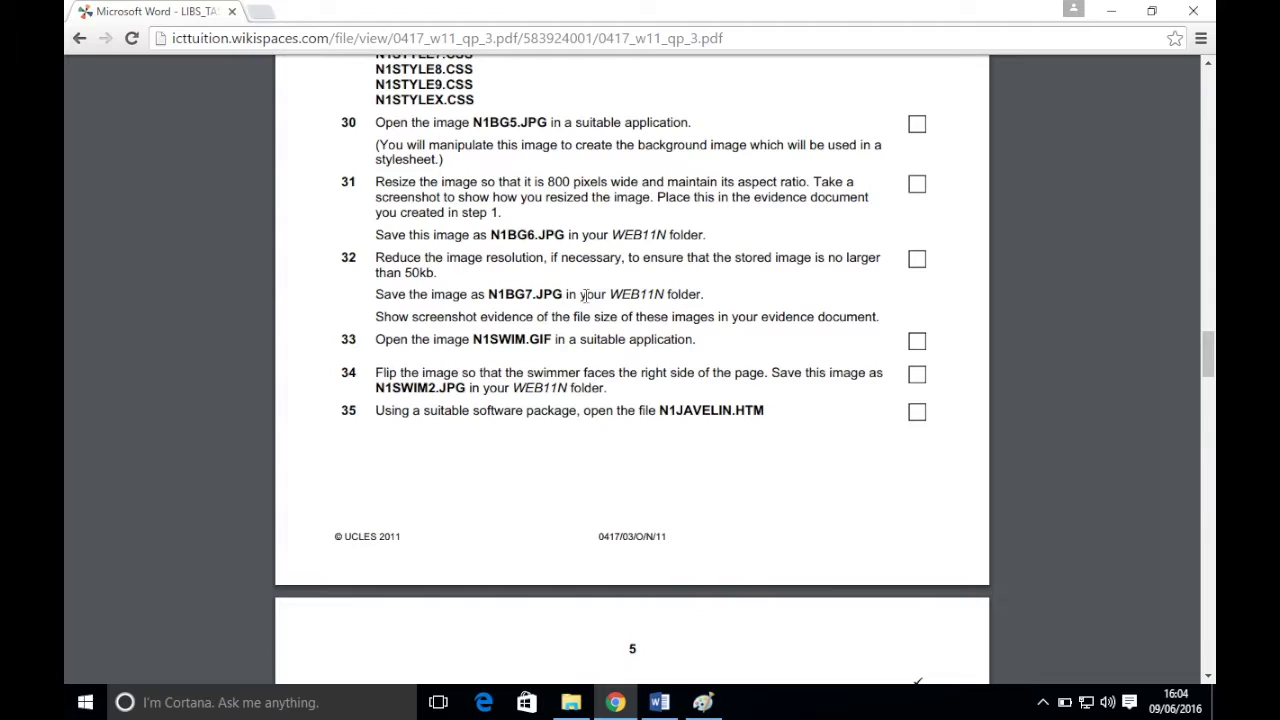
click(703, 702)
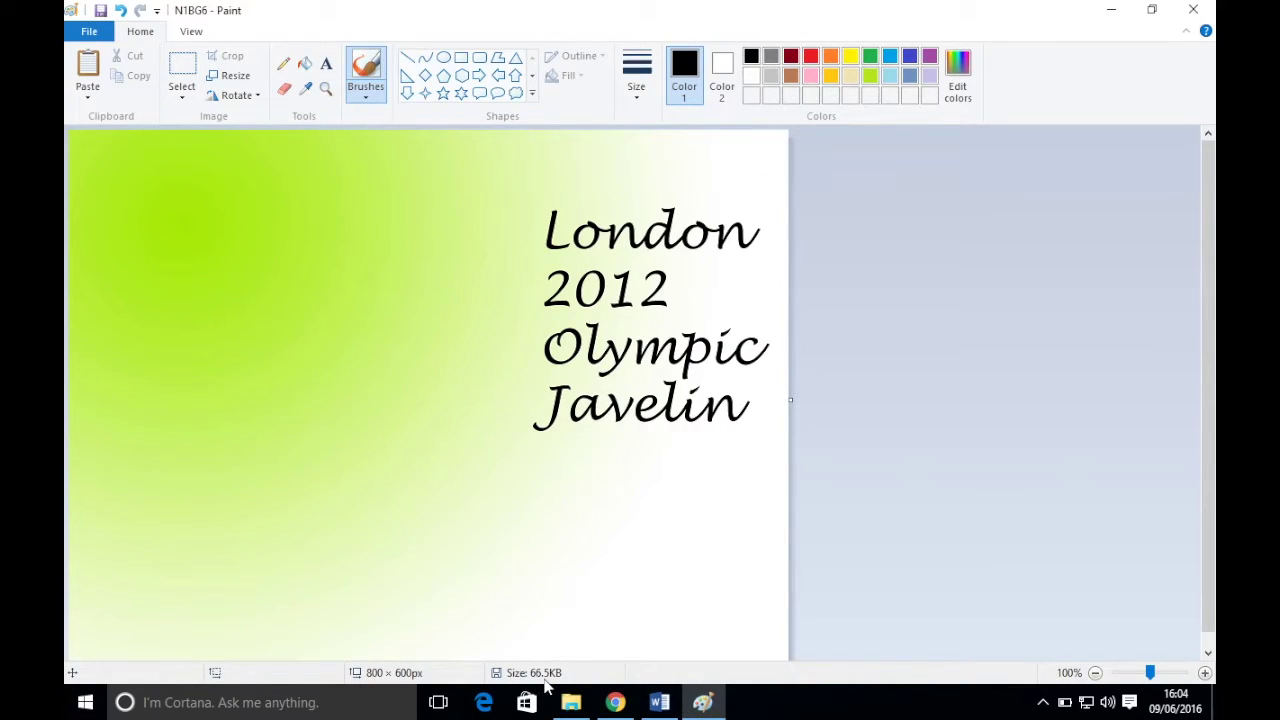
click(617, 702)
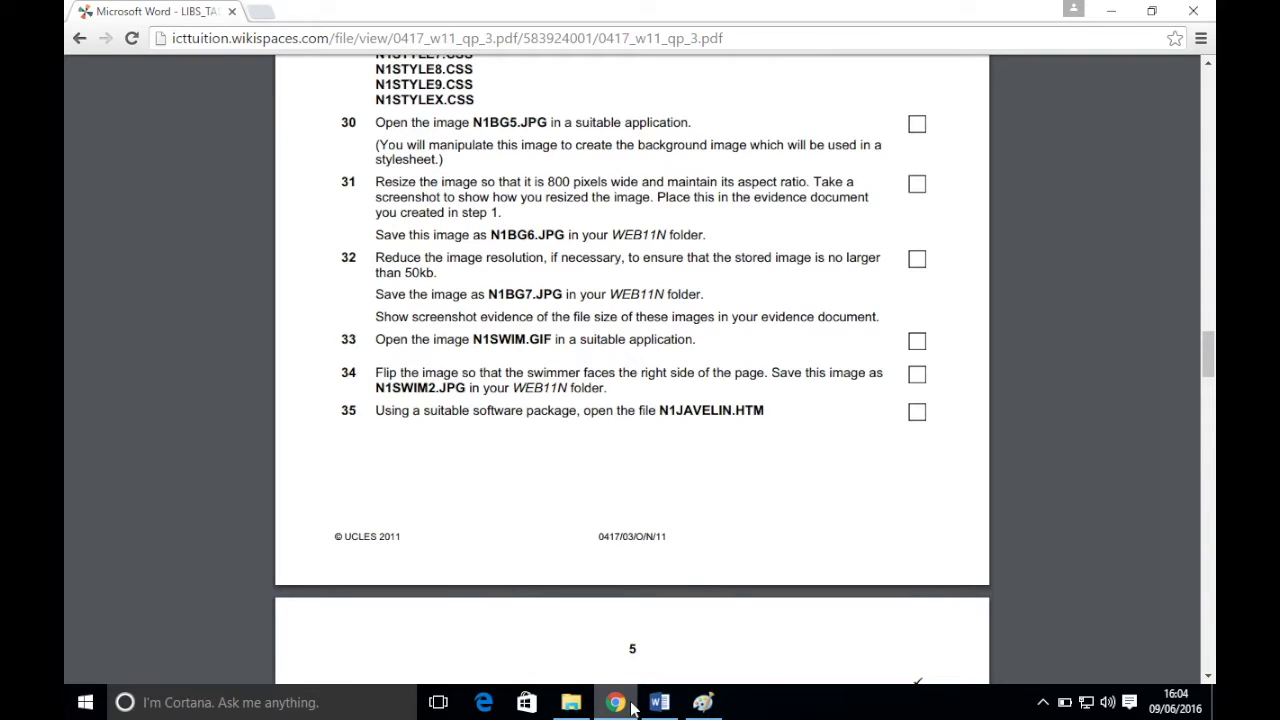
click(703, 702)
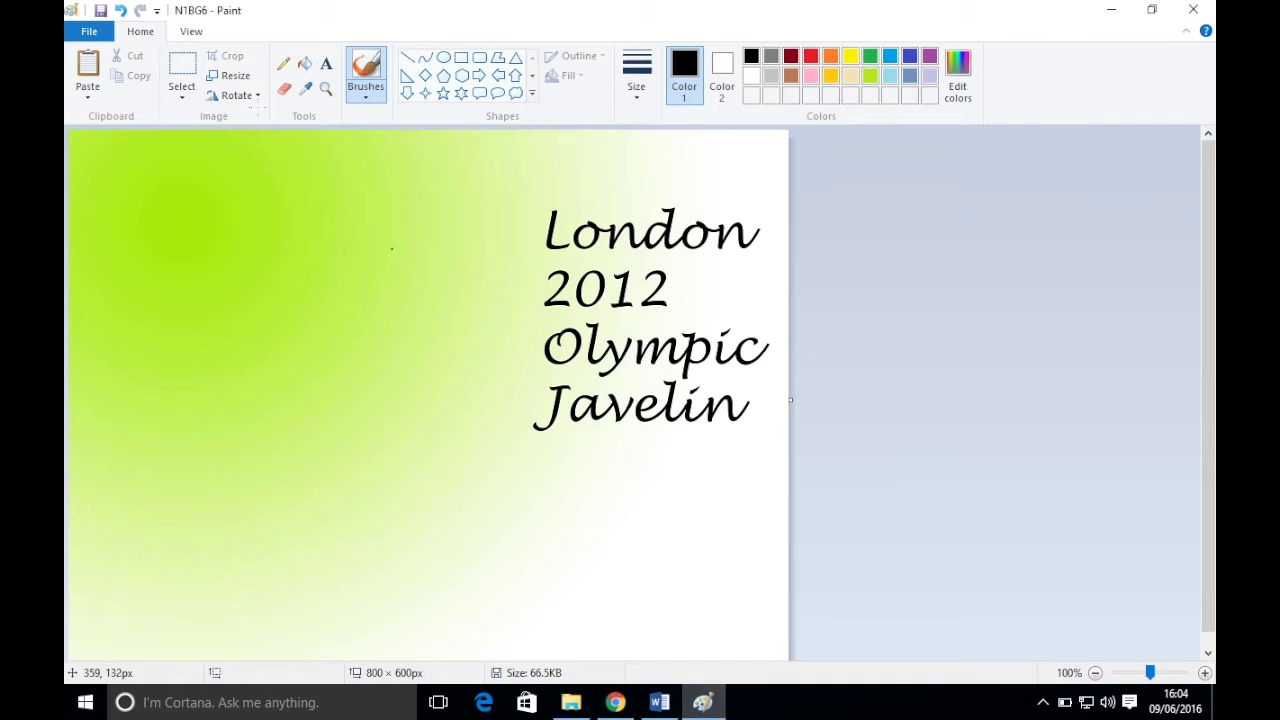
click(234, 76)
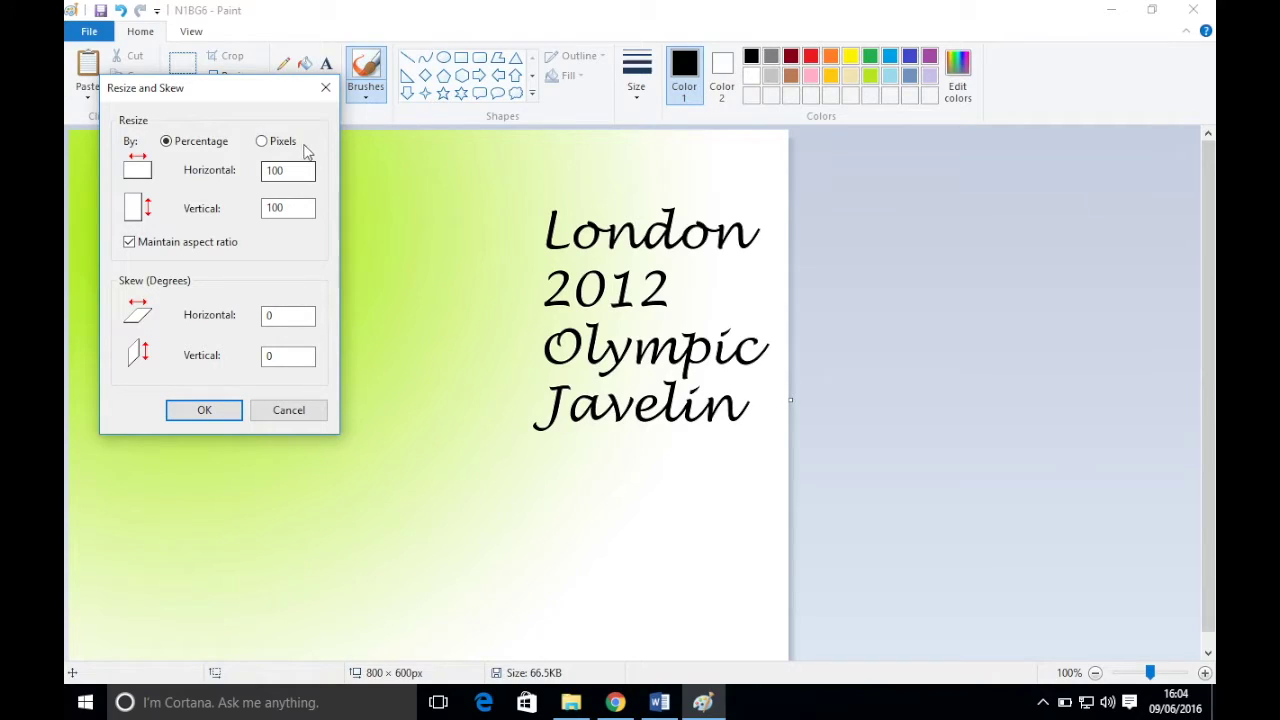
- Resize the N1BG6 image to 80%, making it 640 × 480 px
drag(297, 171, 250, 173)
text(80)
click(202, 412)
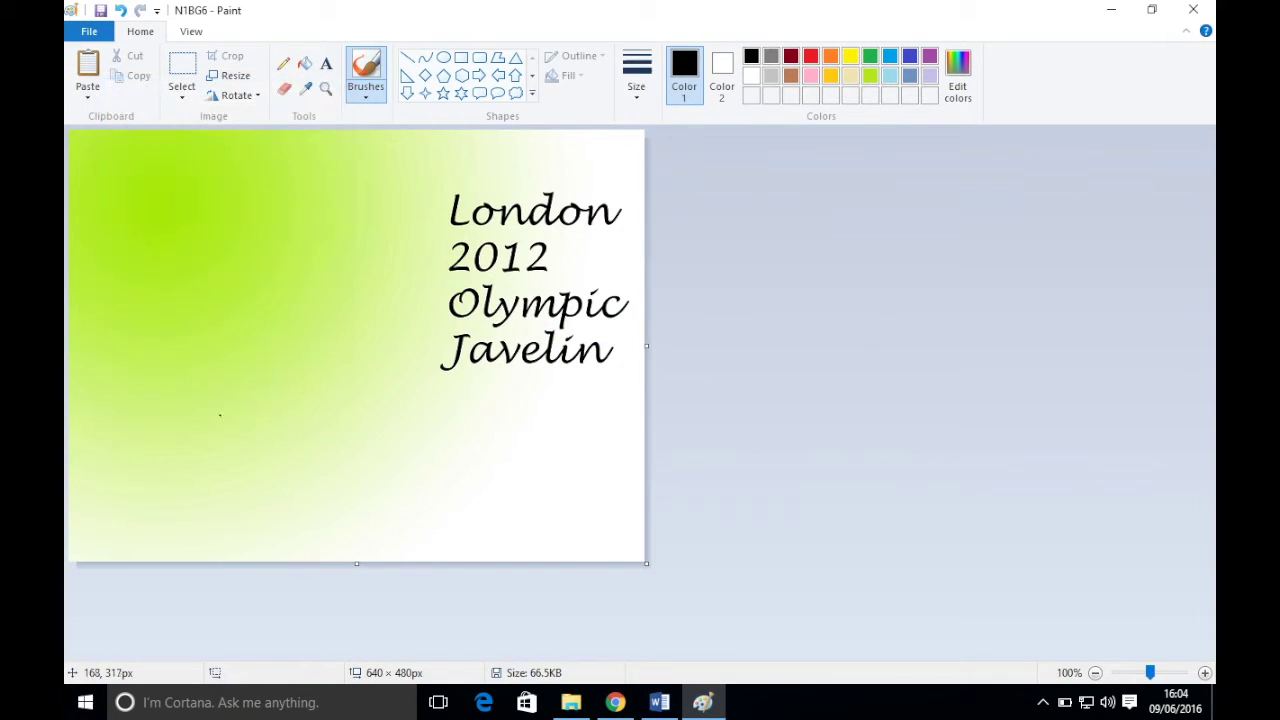
- Check the exam paper instructions, then return to the N1BG6 image
click(88, 33)
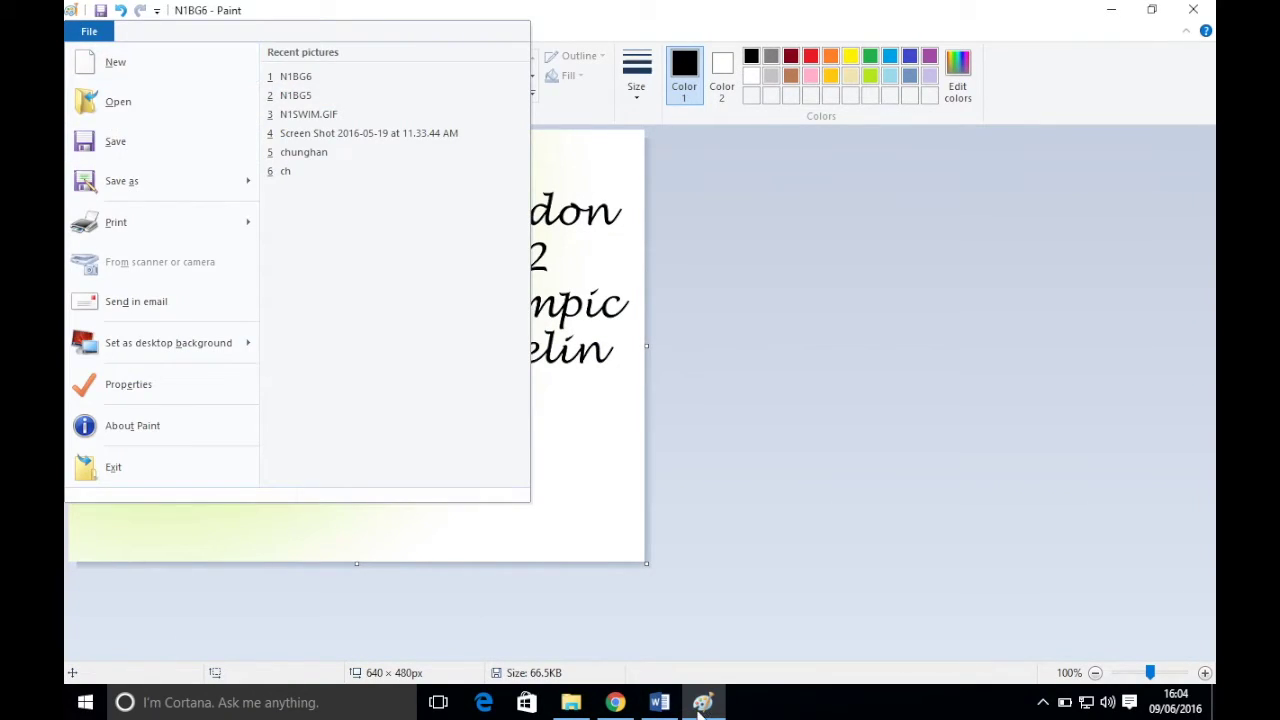
click(602, 706)
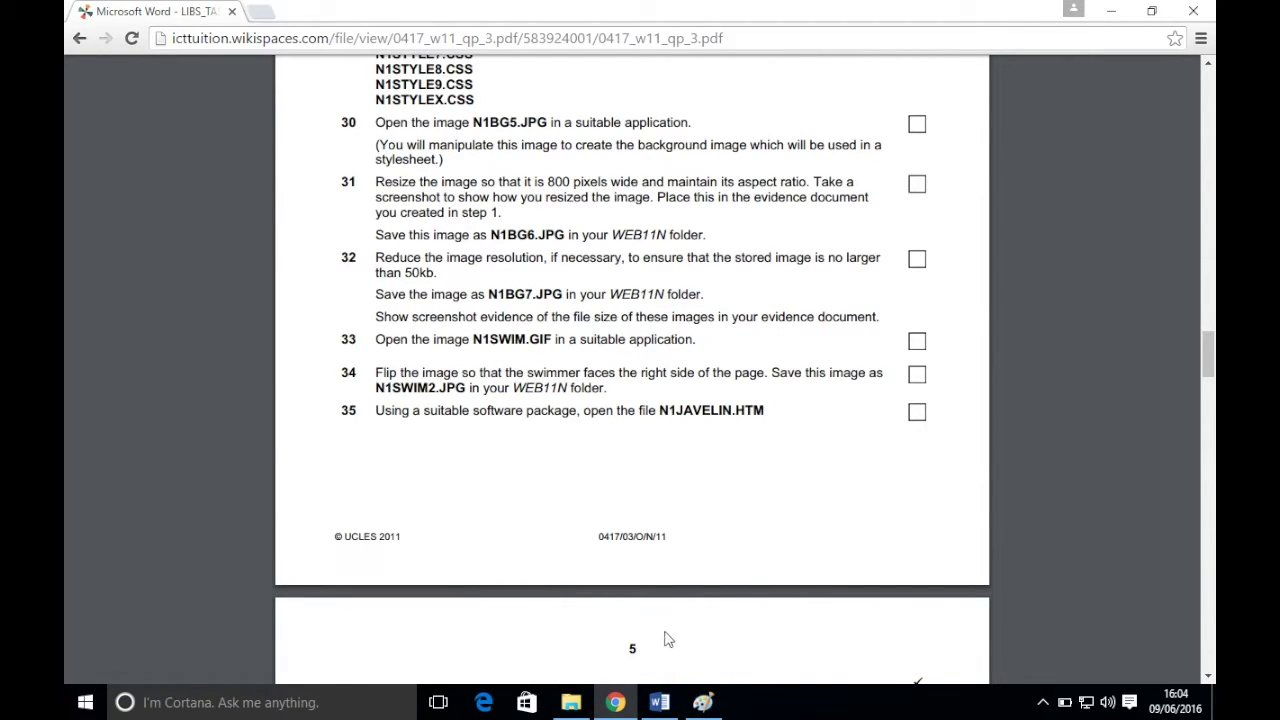
click(704, 703)
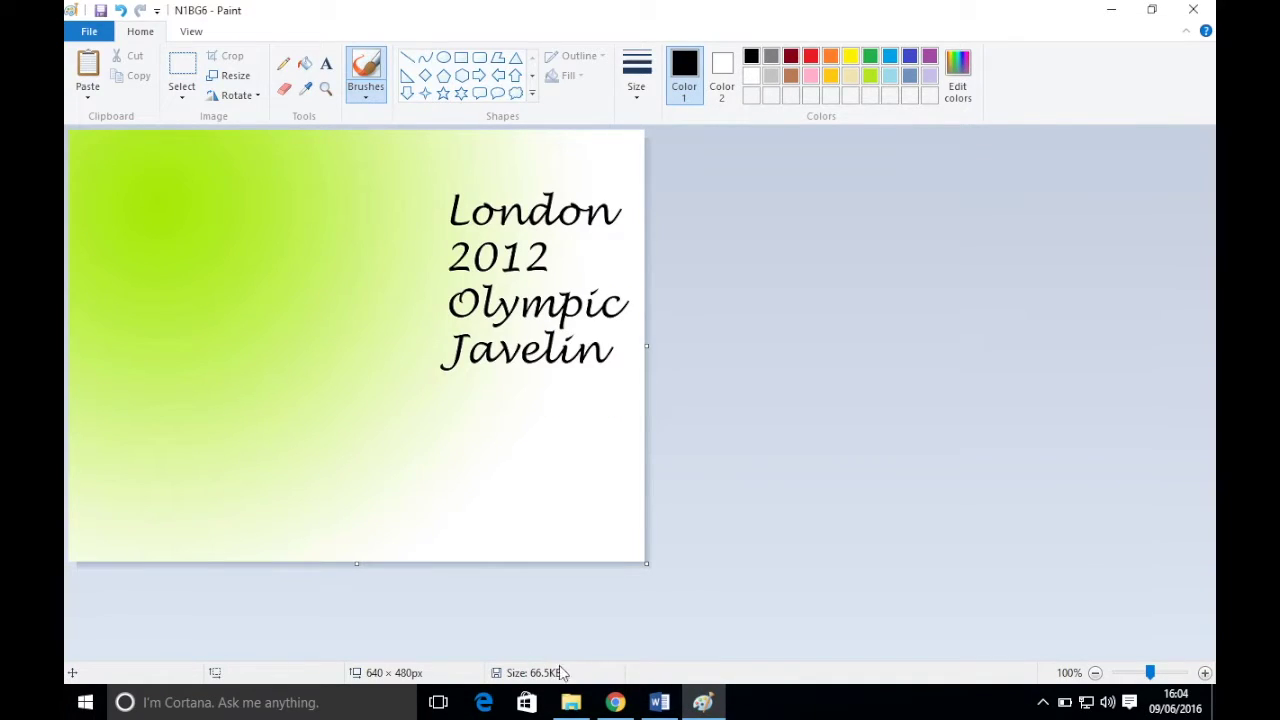
- Capture a PrintSc screenshot of Paint showing N1BG6 at 640 × 480 px and 66.5KB
mouse_move(452, 3)
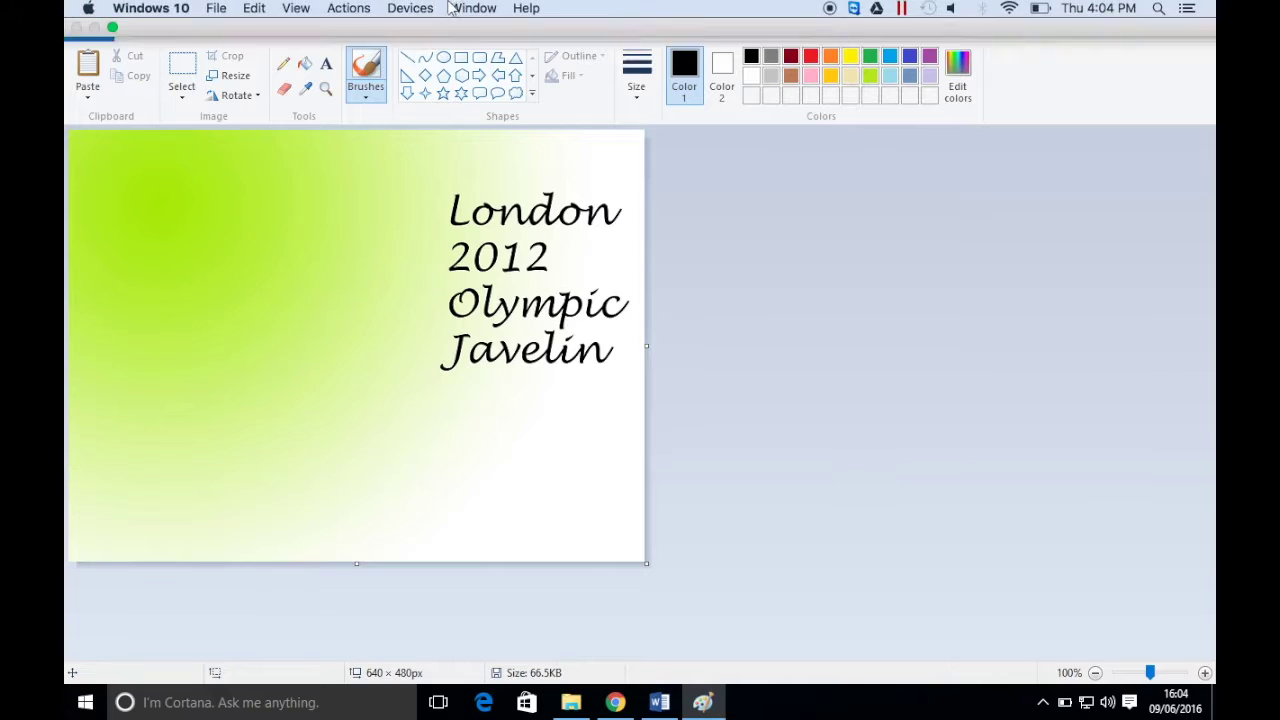
click(410, 10)
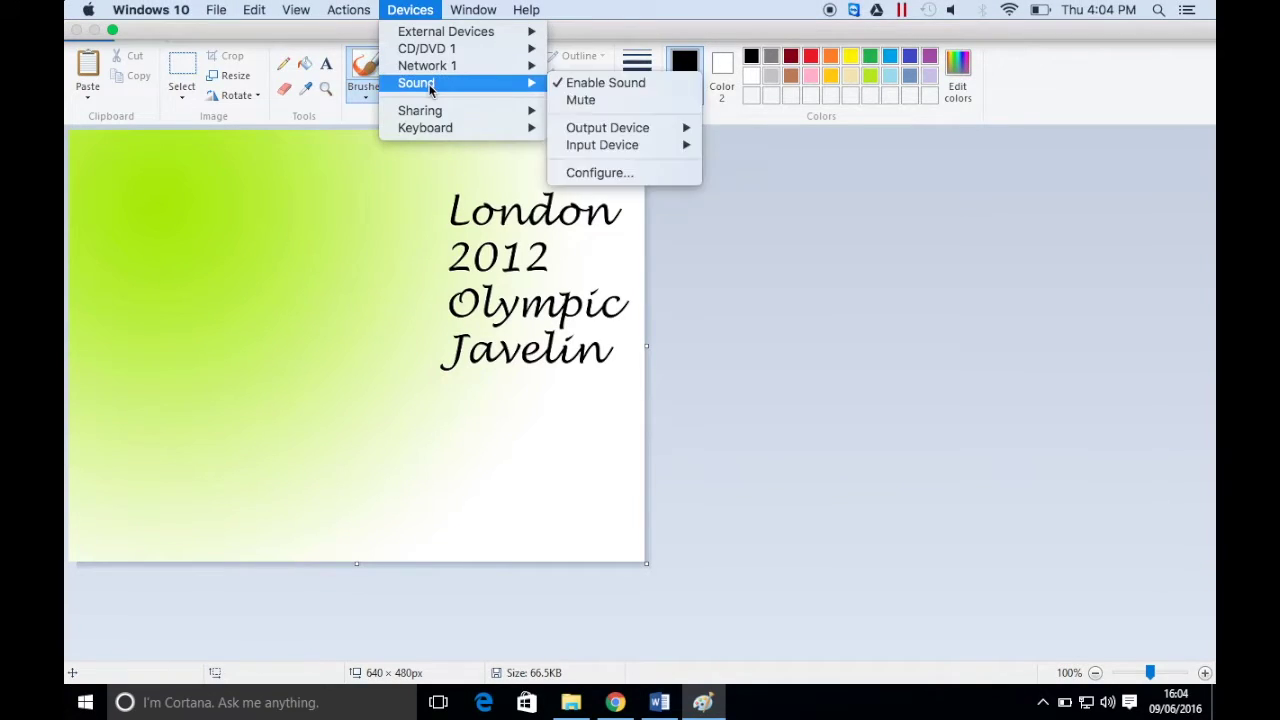
mouse_move(432, 130)
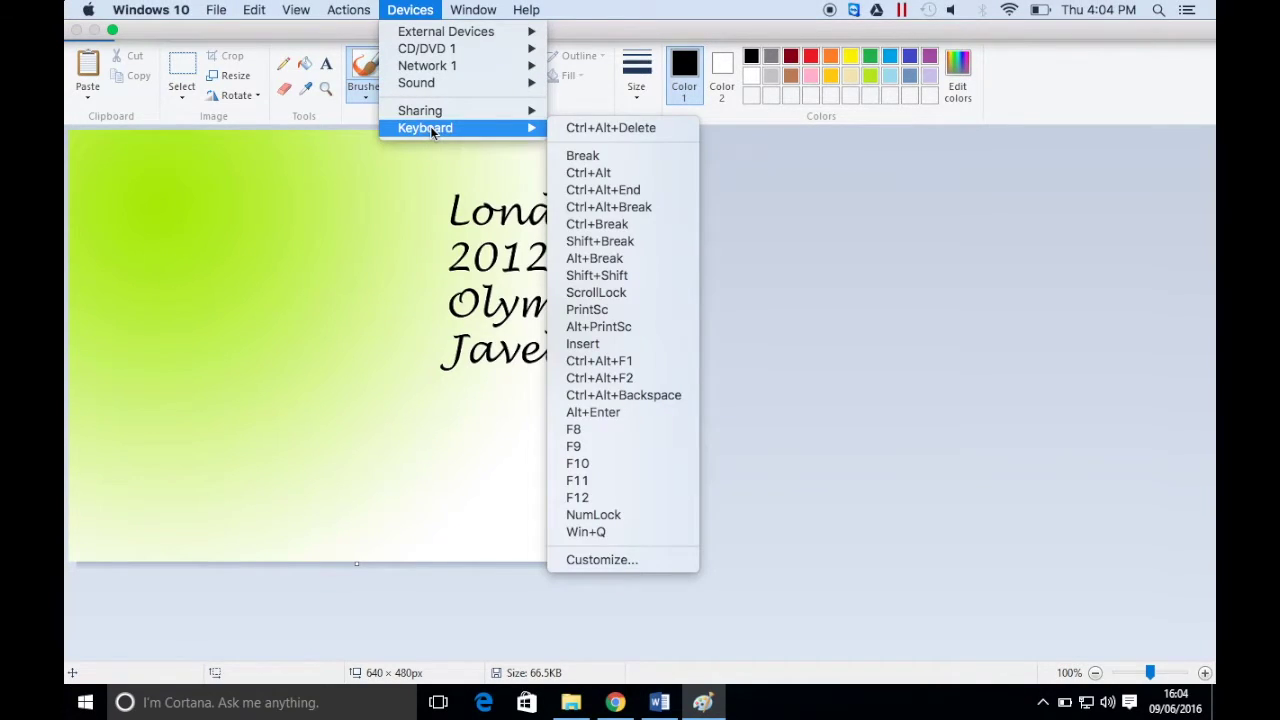
click(655, 310)
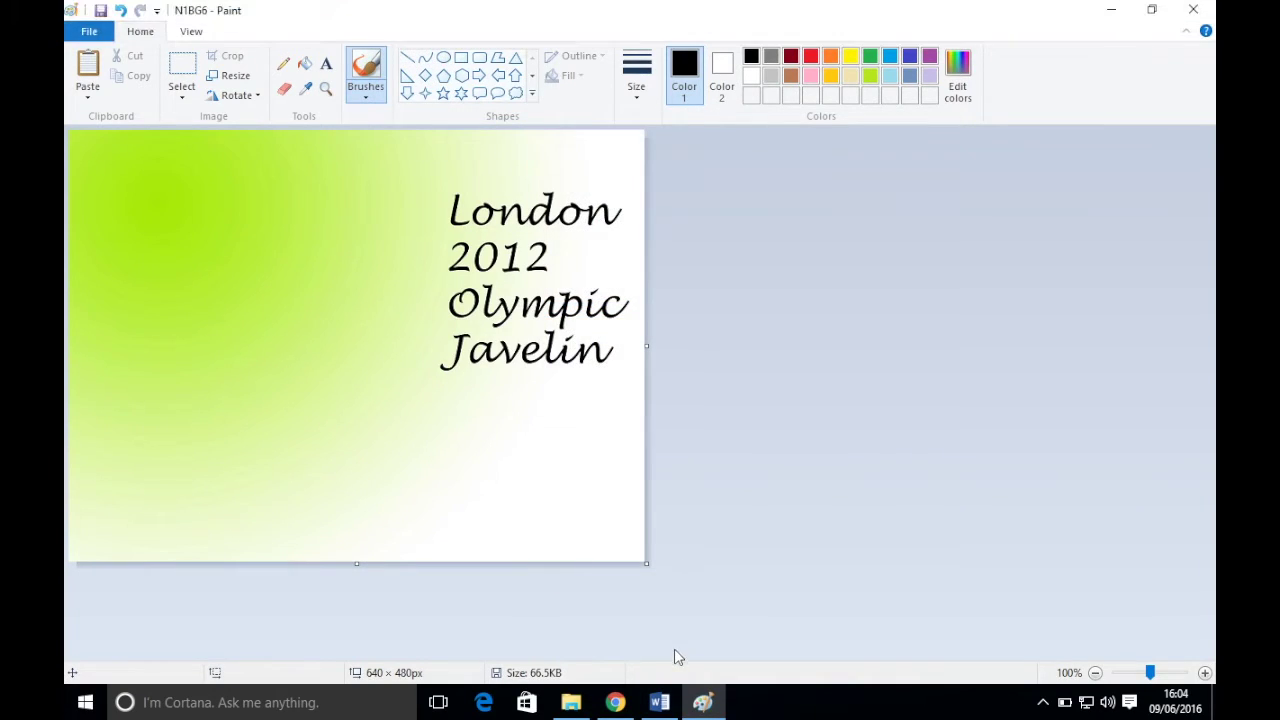
click(665, 702)
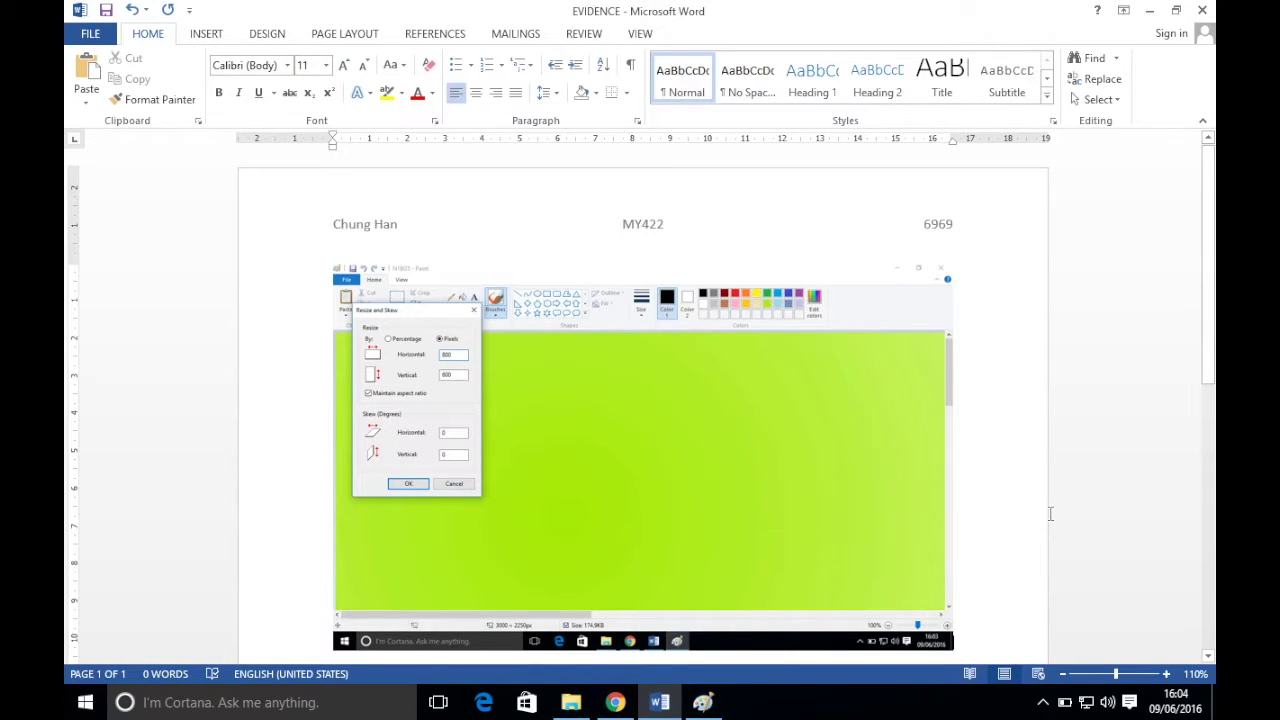
- Add a 'Before' label in EVIDENCE, paste the N1BG6 screenshot below it, and return to Paint
key(Return)
text(Before:)
click(87, 70)
key(Return)
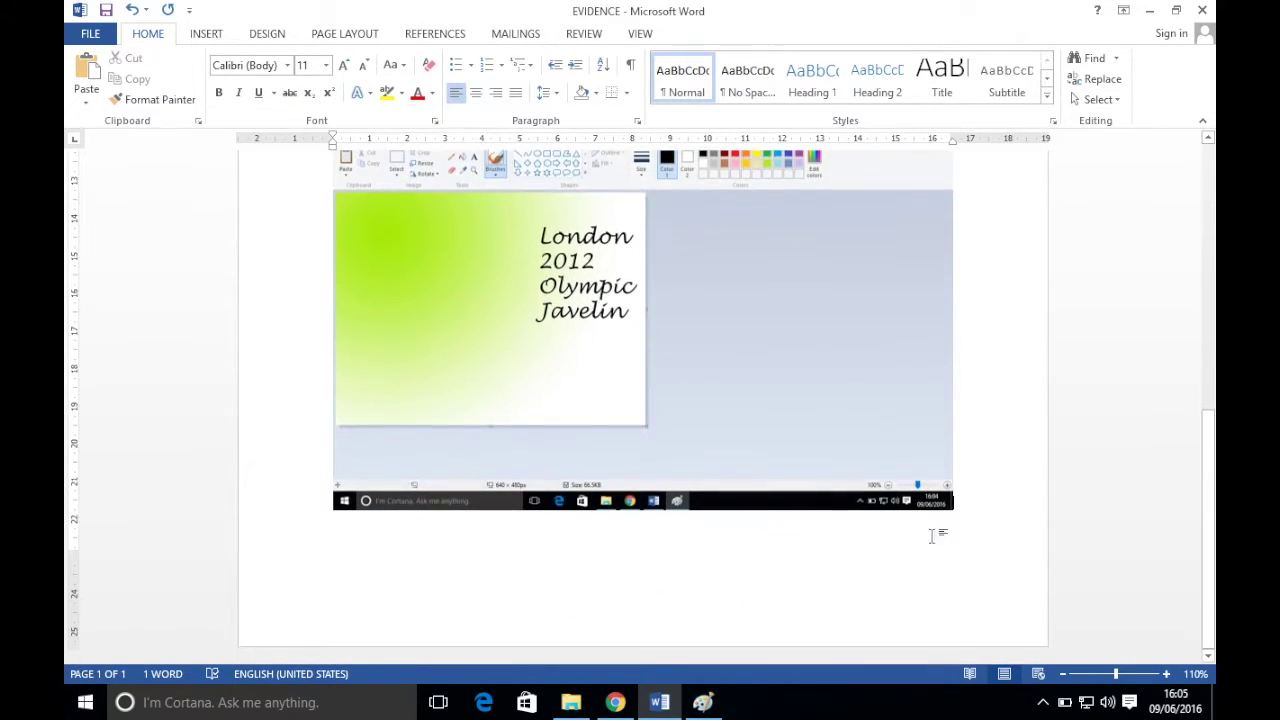
mouse_move(626, 708)
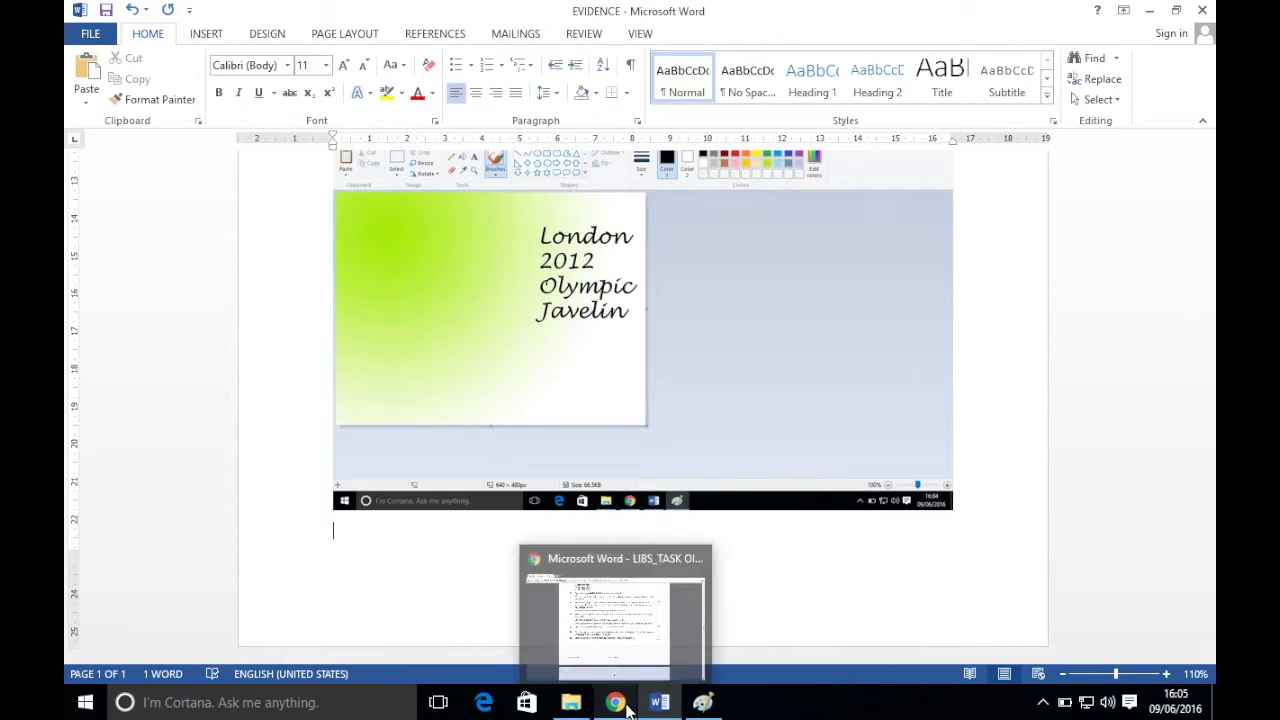
click(703, 702)
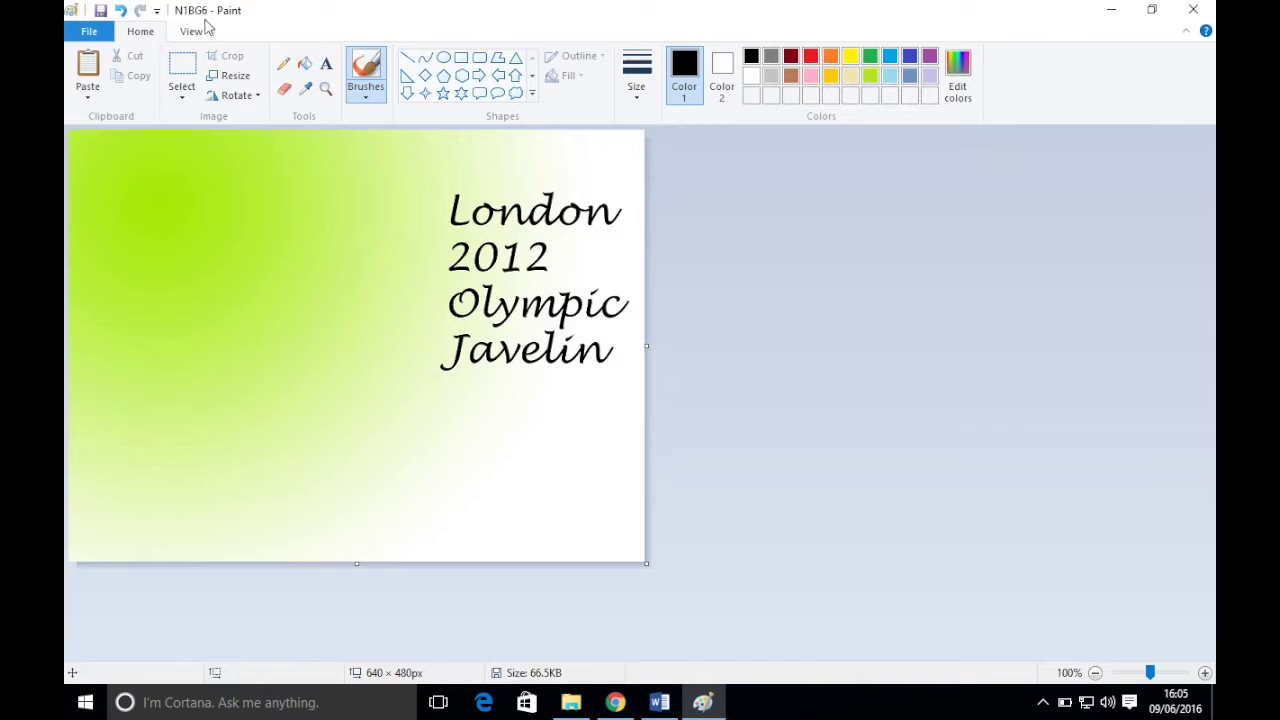
- Save the image as N1BG7 in WEB11N (53.3KB), then view the exam paper in Chrome
click(92, 32)
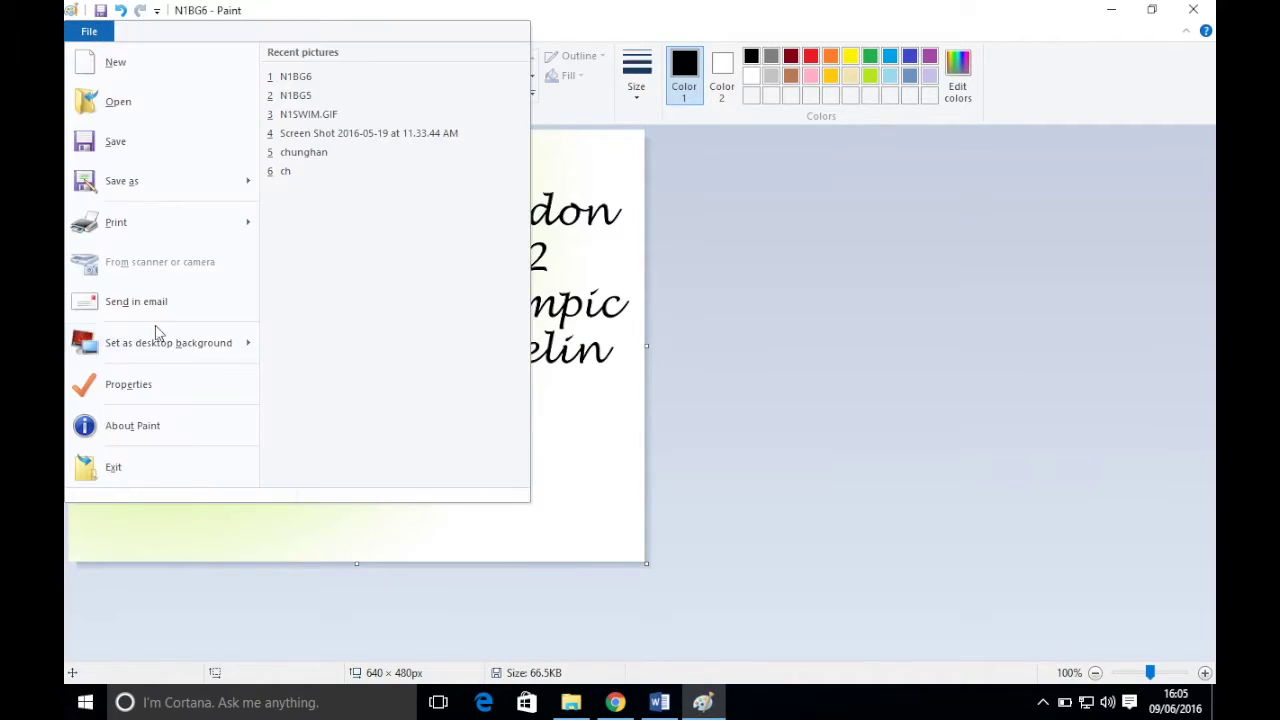
click(548, 340)
click(295, 341)
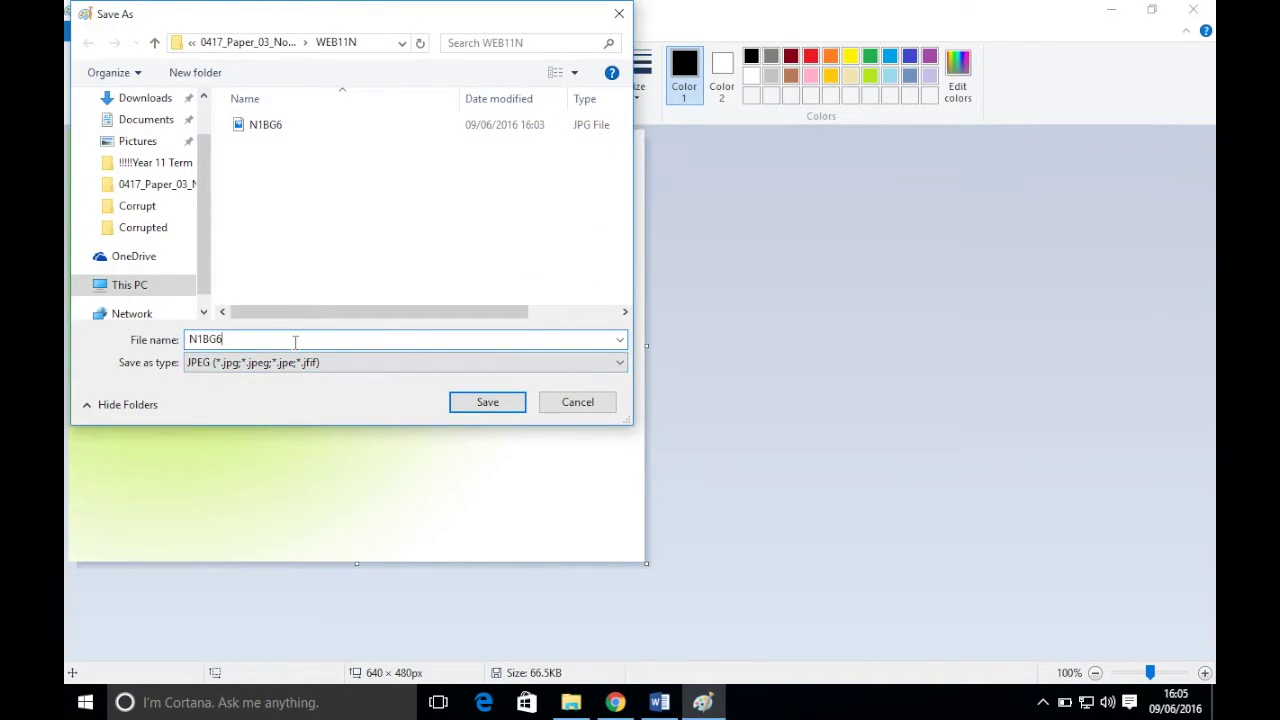
key(BackSpace)
text(7)
key(Return)
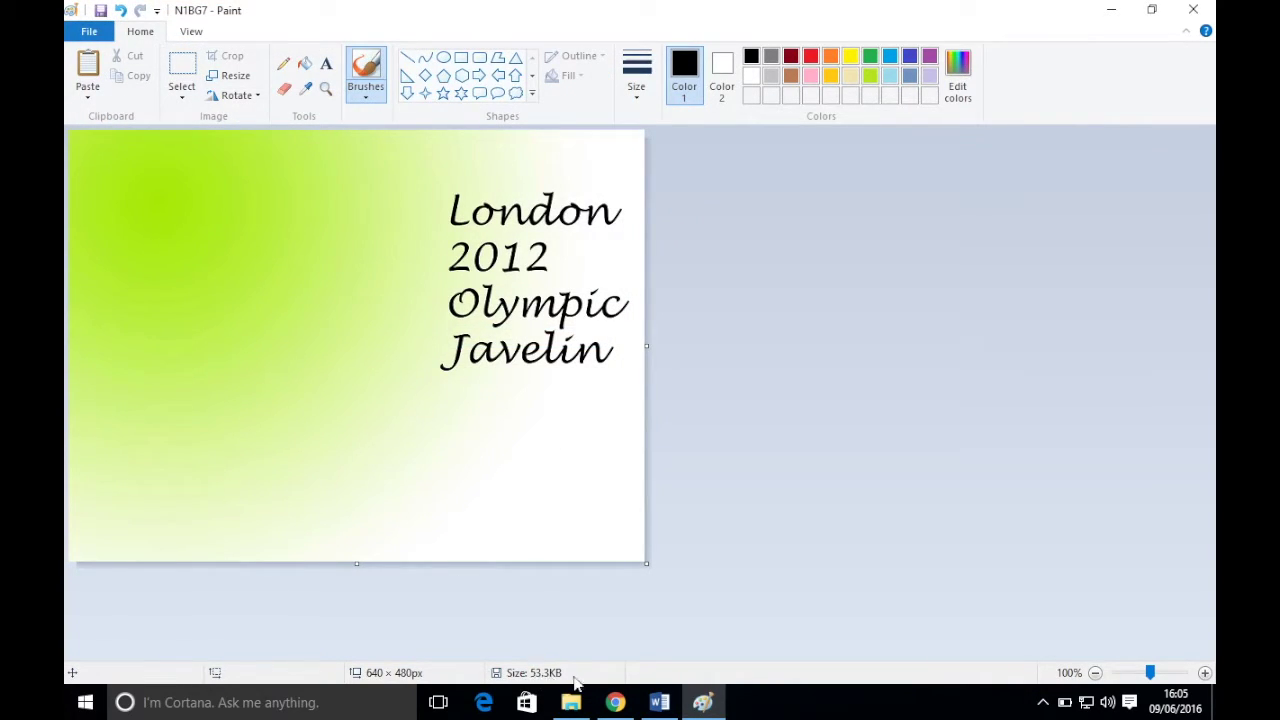
click(615, 702)
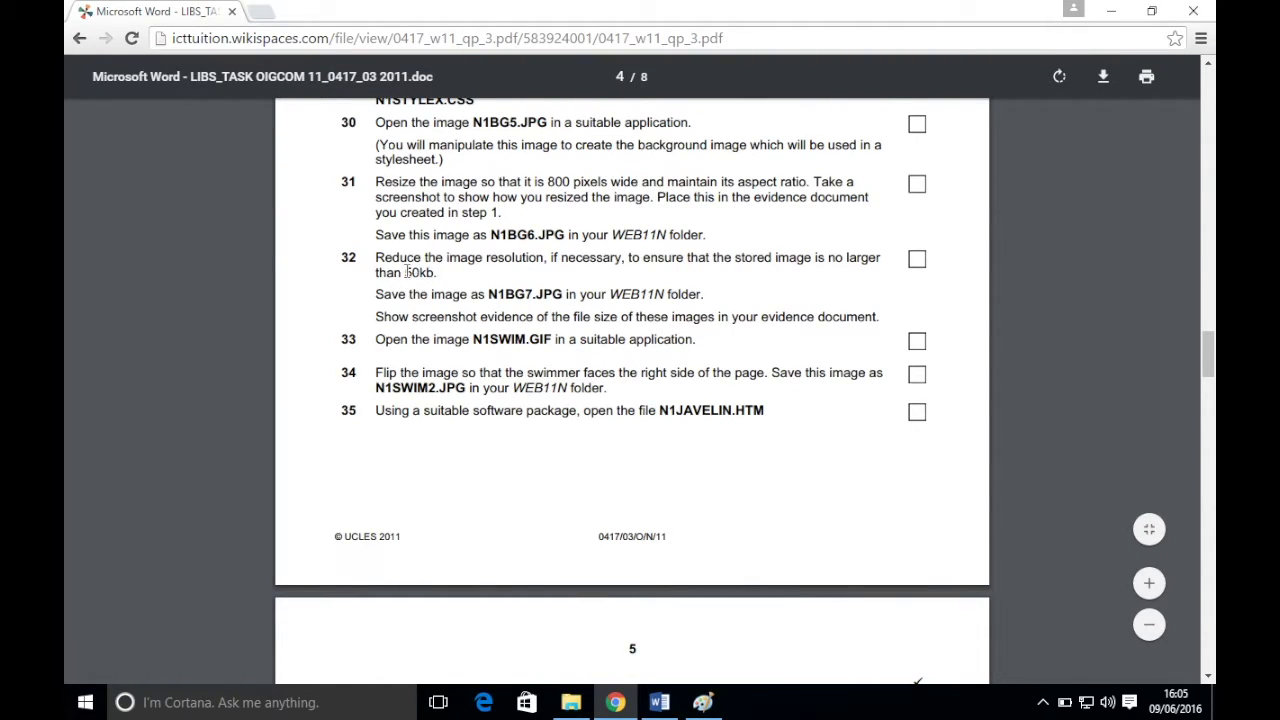
- Resize N1BG7 to 90% with aspect ratio kept, giving 576 × 432 px
click(703, 702)
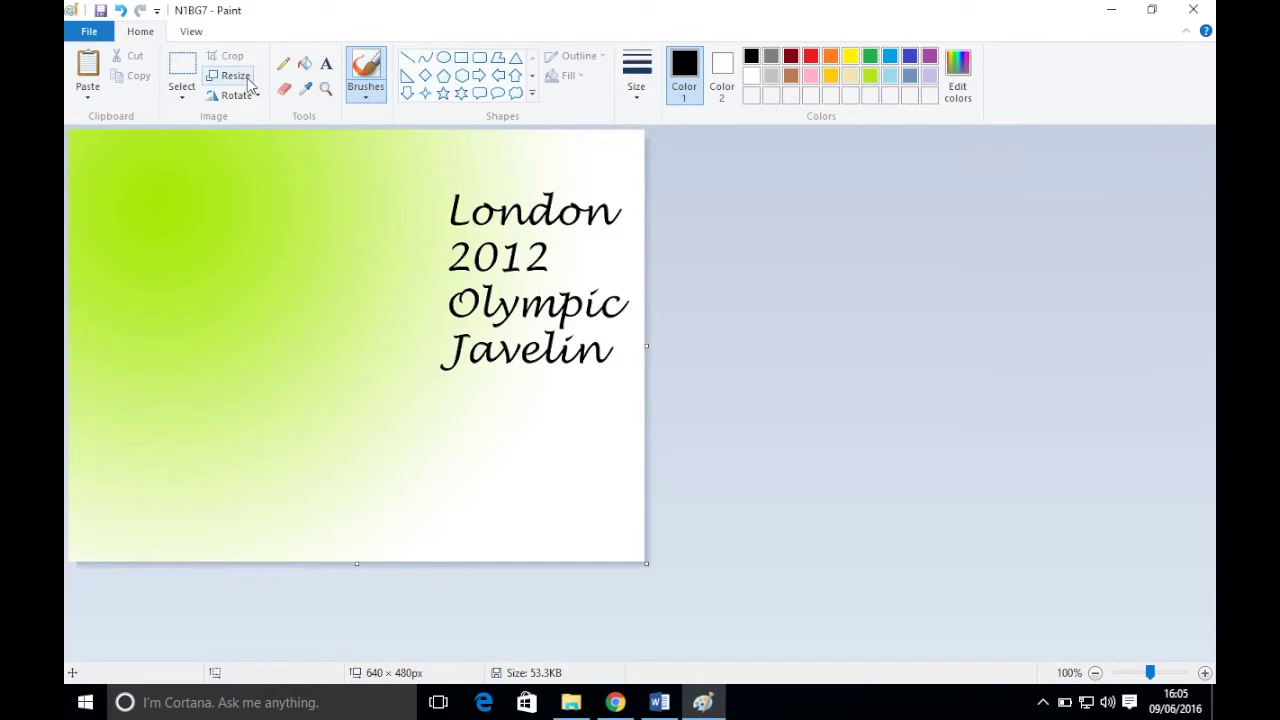
click(247, 84)
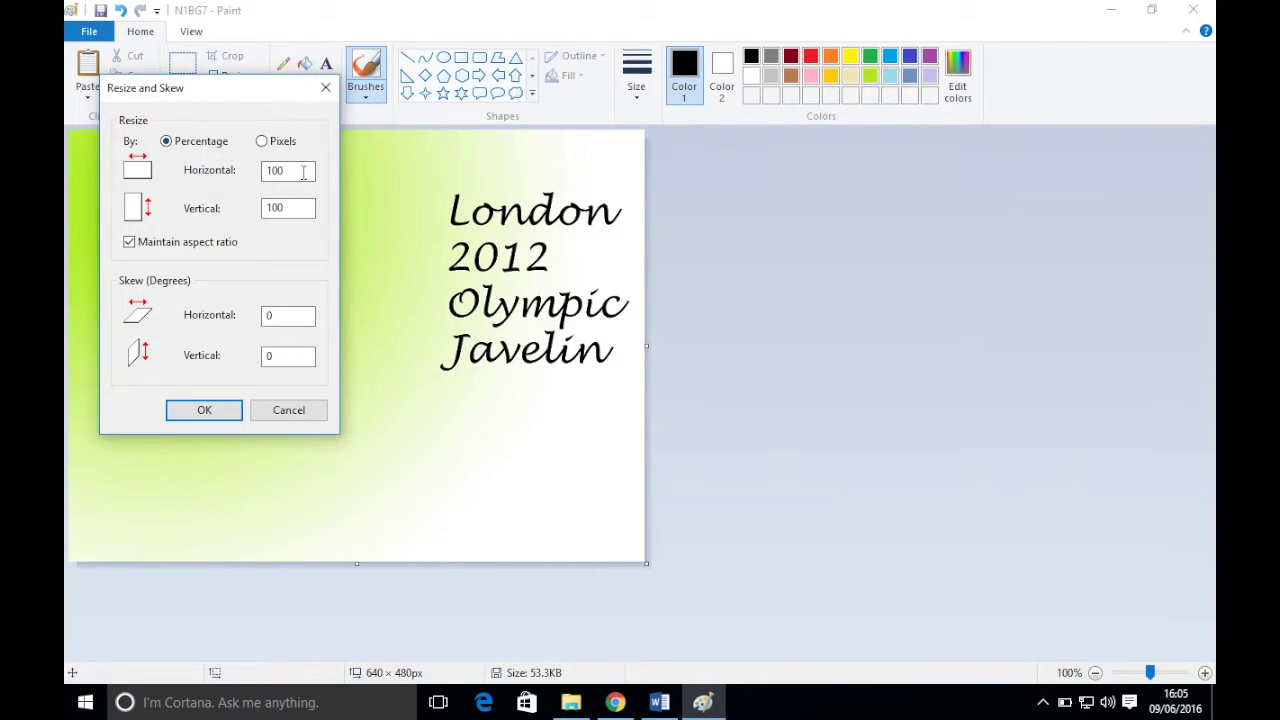
double_click(309, 174)
text(90)
click(202, 412)
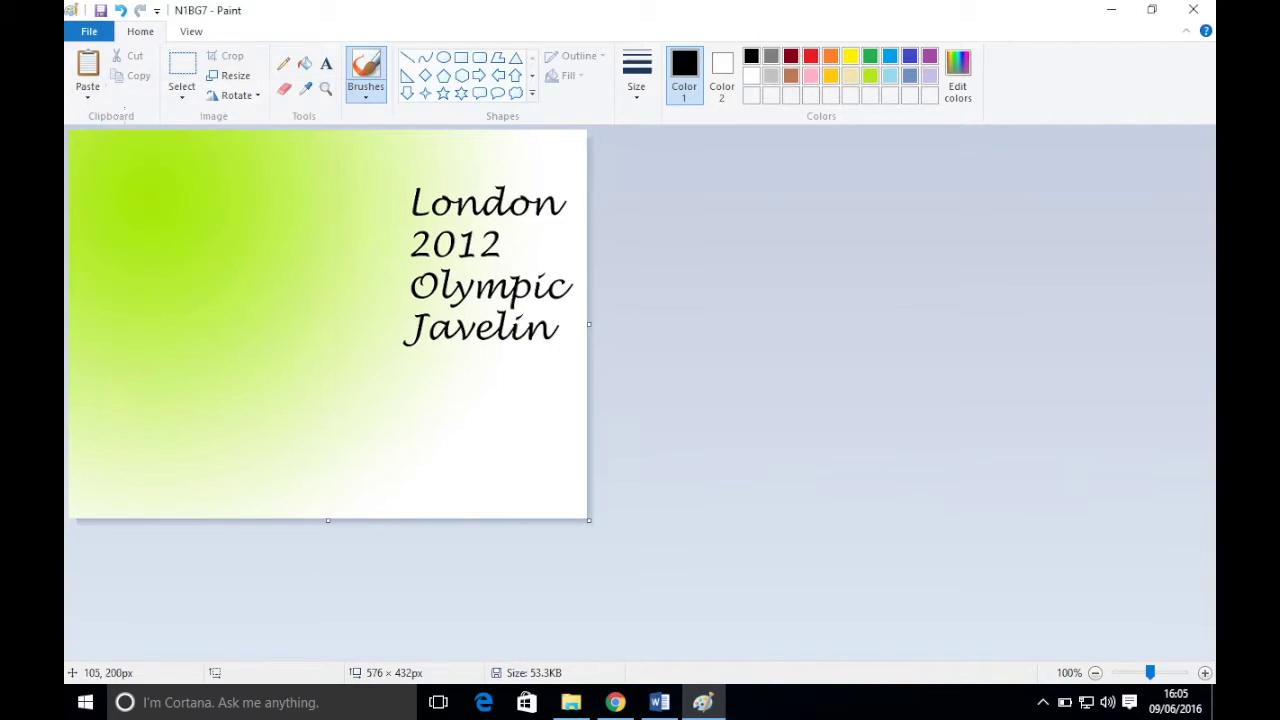
click(94, 9)
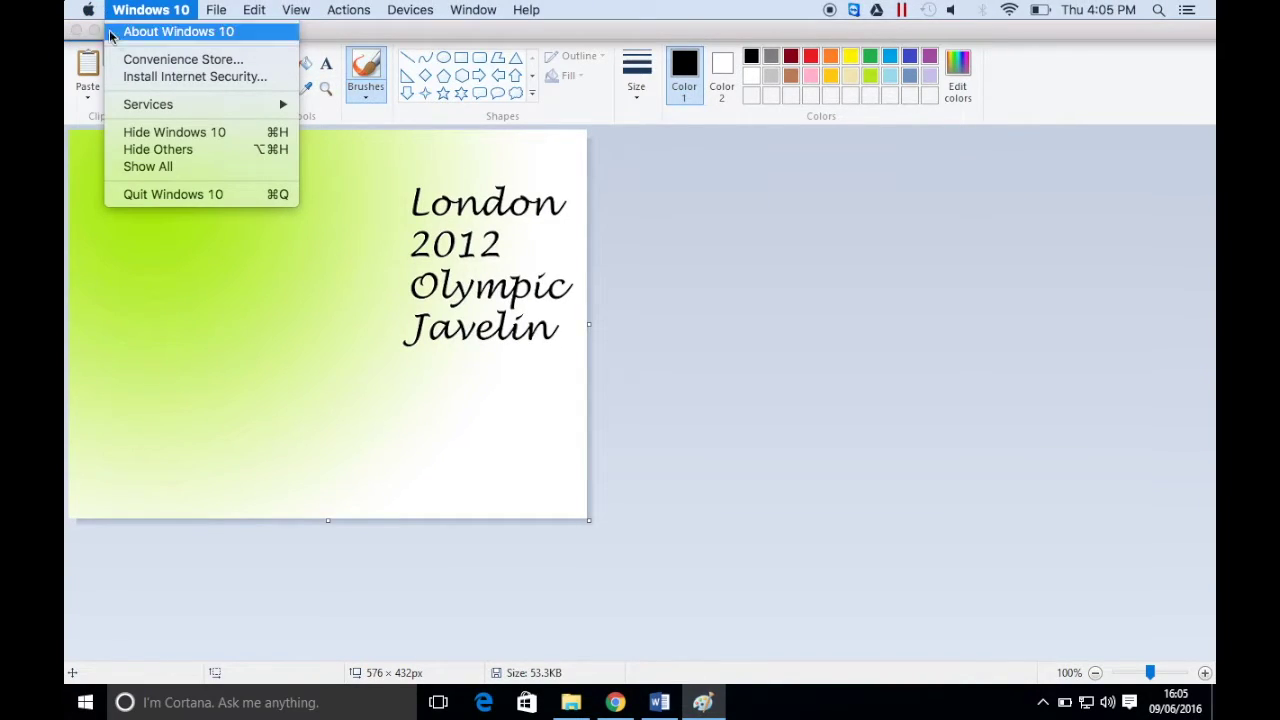
- Save N1BG7 at 49.7KB and capture a PrintSc screenshot showing the new size
click(391, 322)
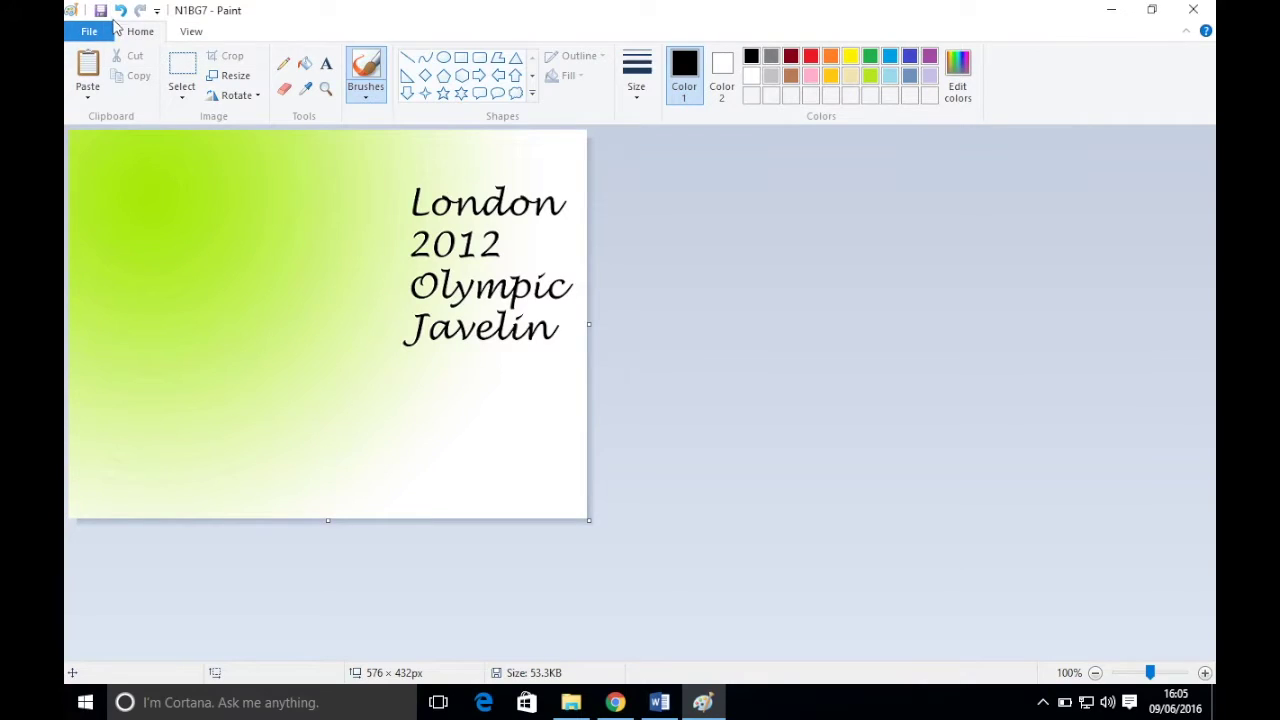
click(100, 10)
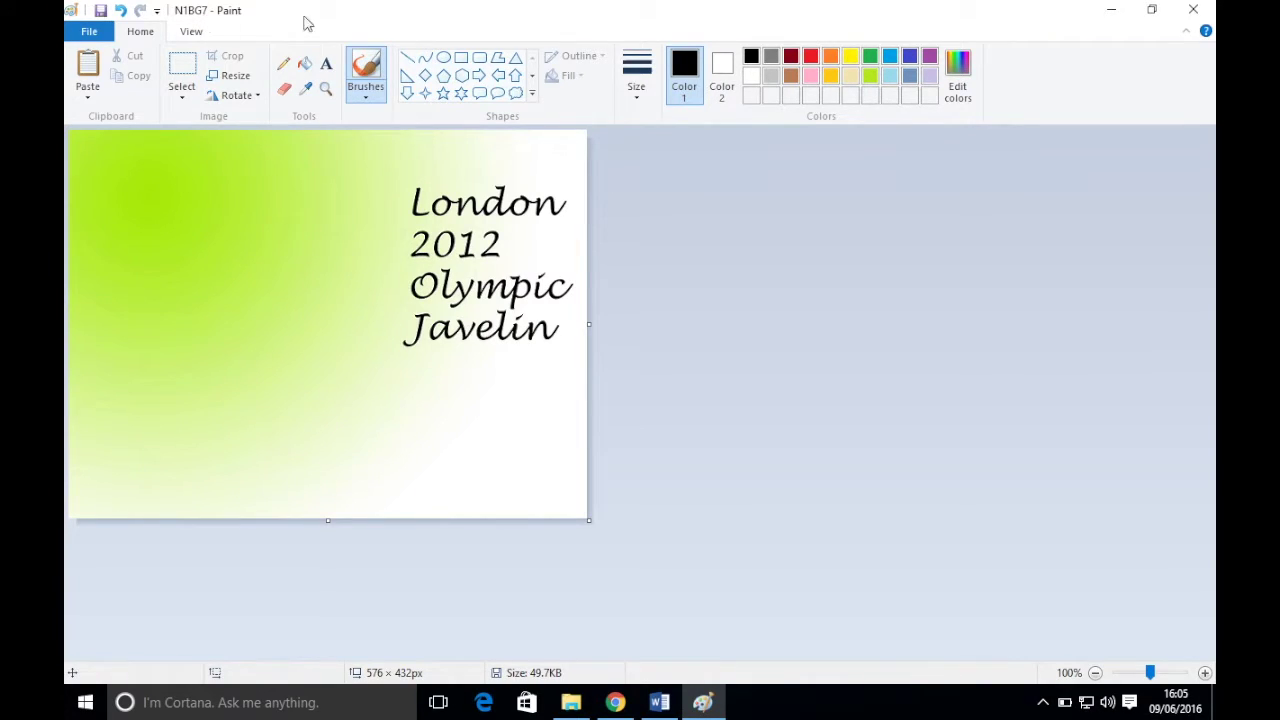
mouse_move(486, 3)
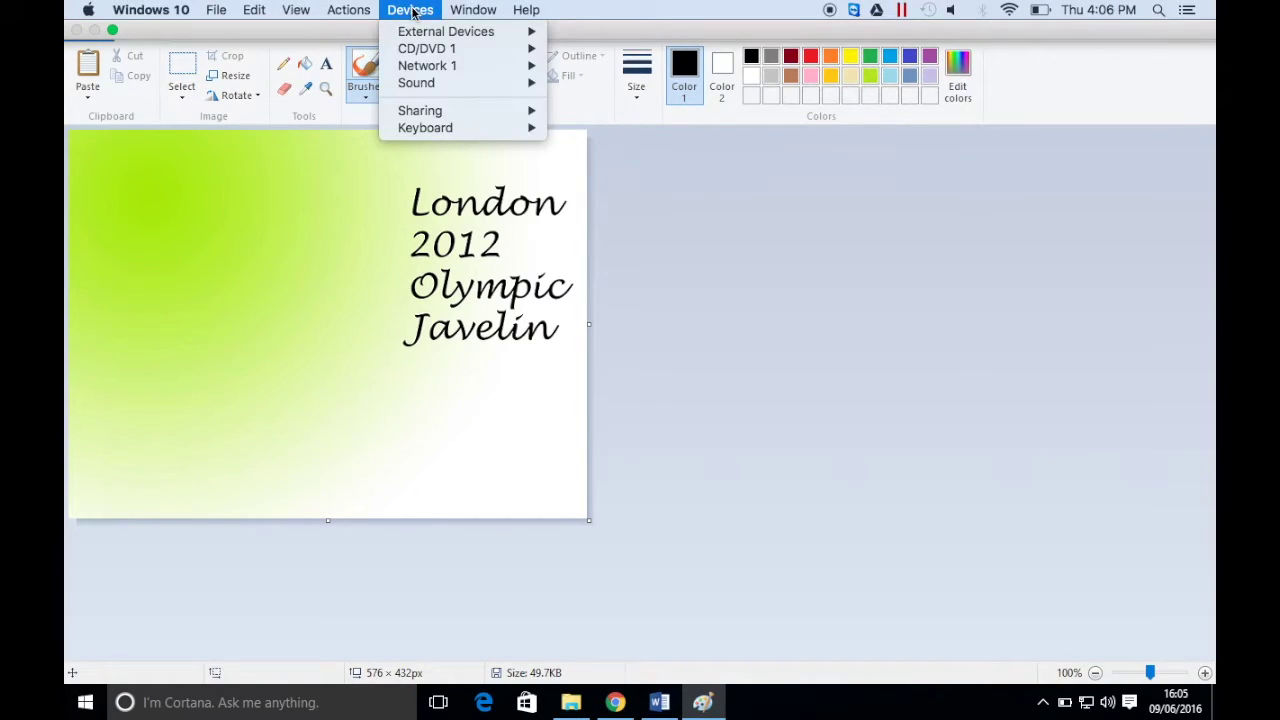
mouse_move(443, 128)
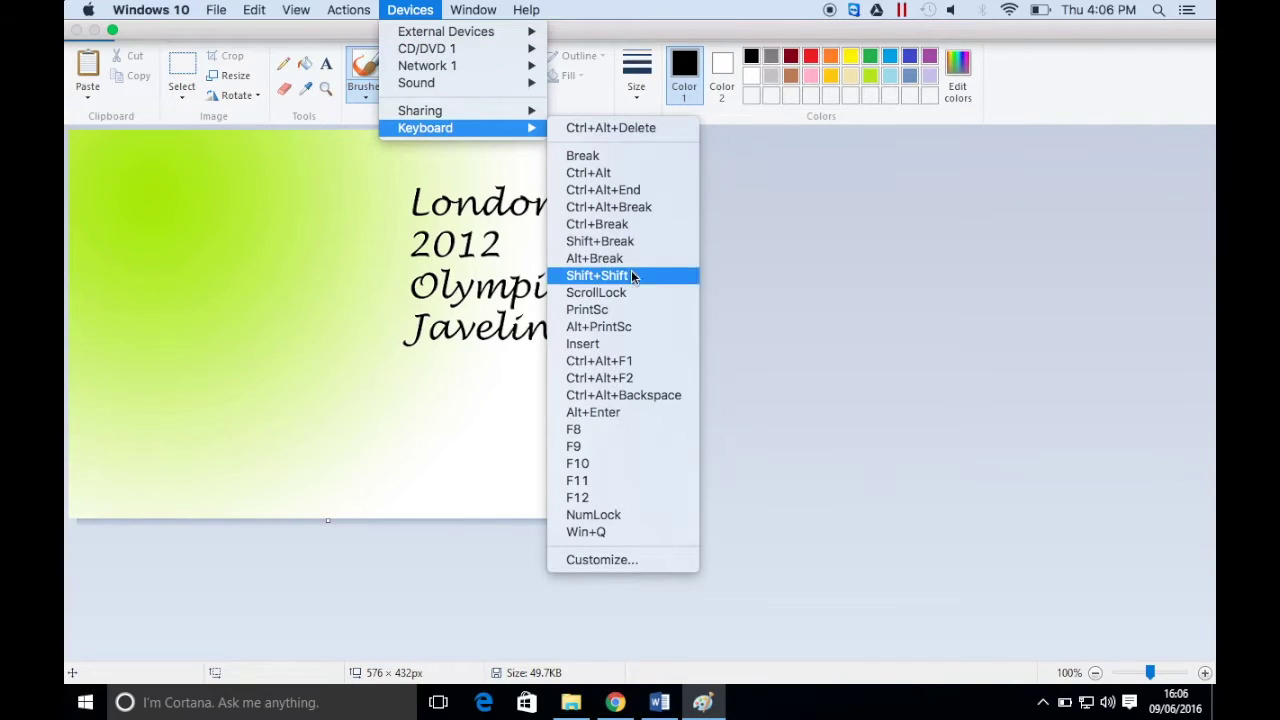
click(620, 309)
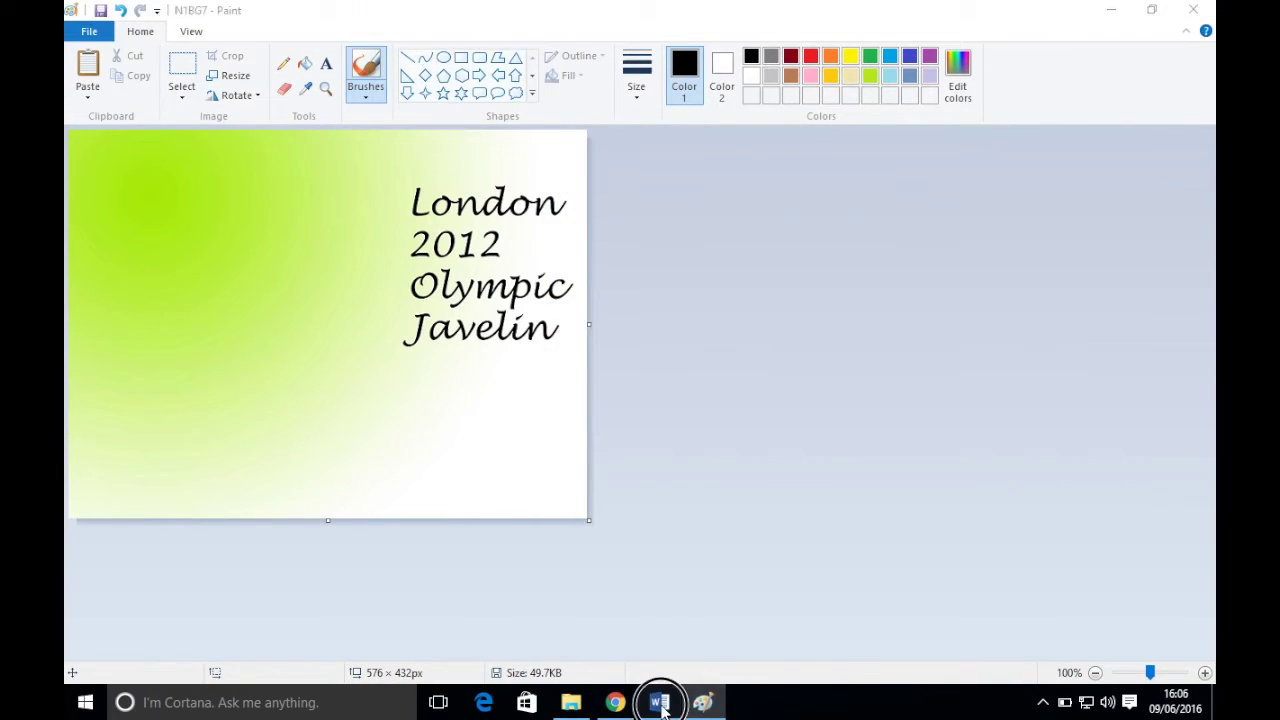
- Type an 'After' label in EVIDENCE and paste the 49.7KB N1BG7 screenshot on a new page
click(660, 703)
text(After)
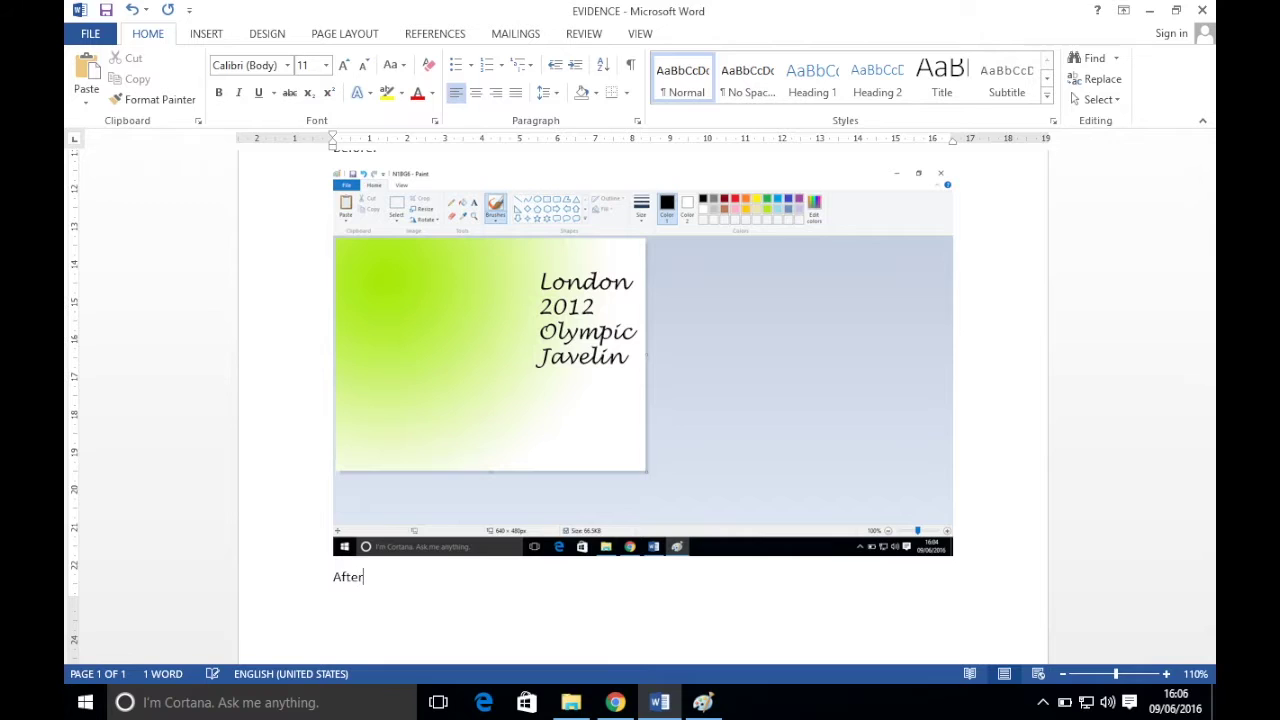
key(ctrl+Return)
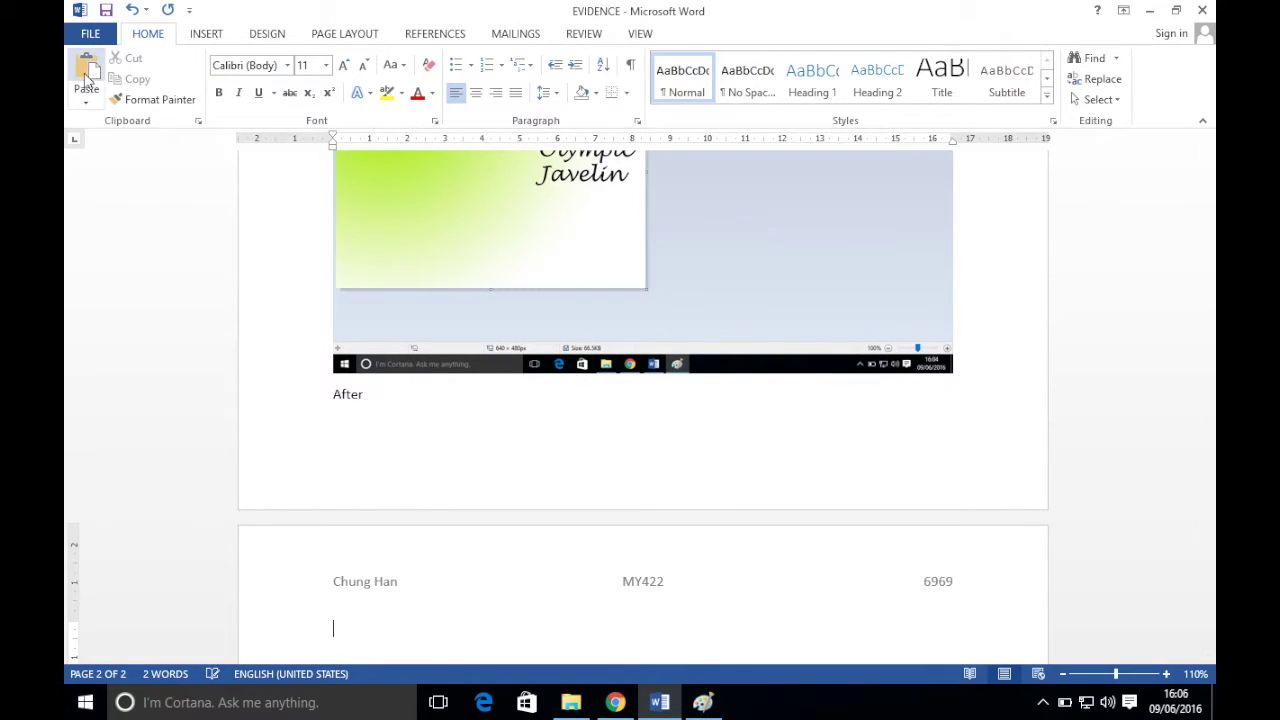
click(86, 75)
scroll(651, 452, down, 2)
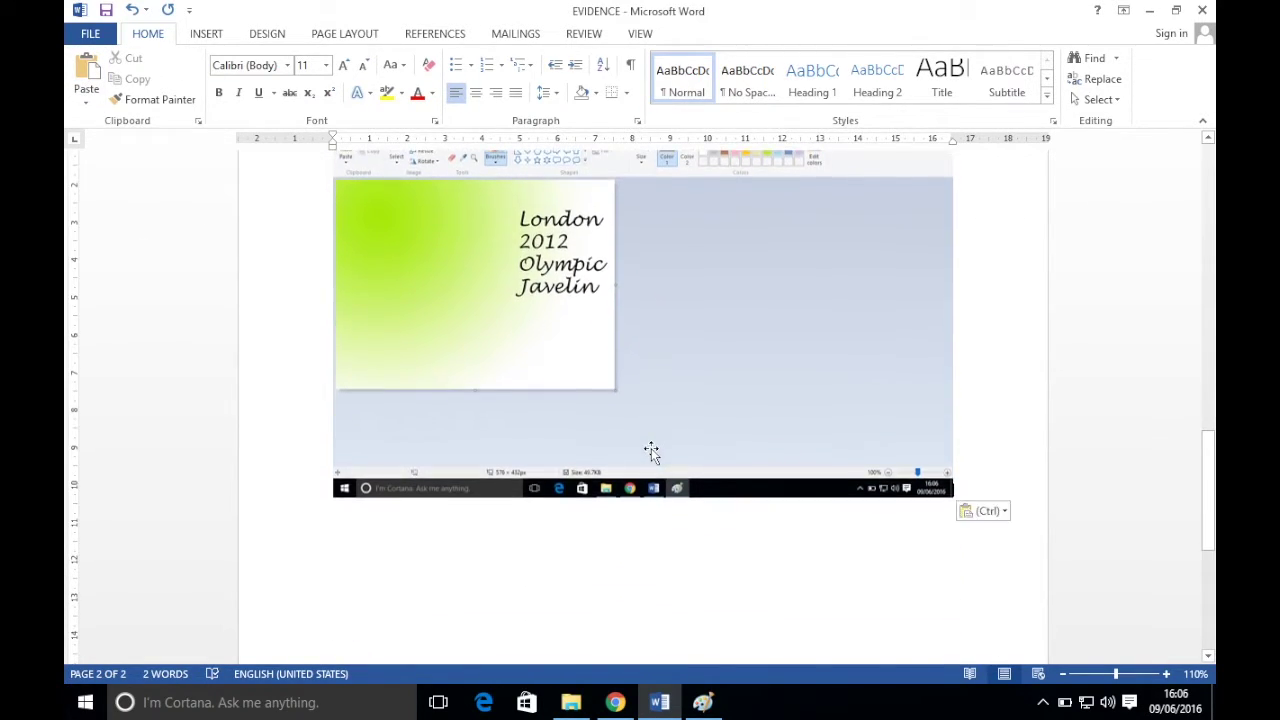
scroll(651, 452, up, 3)
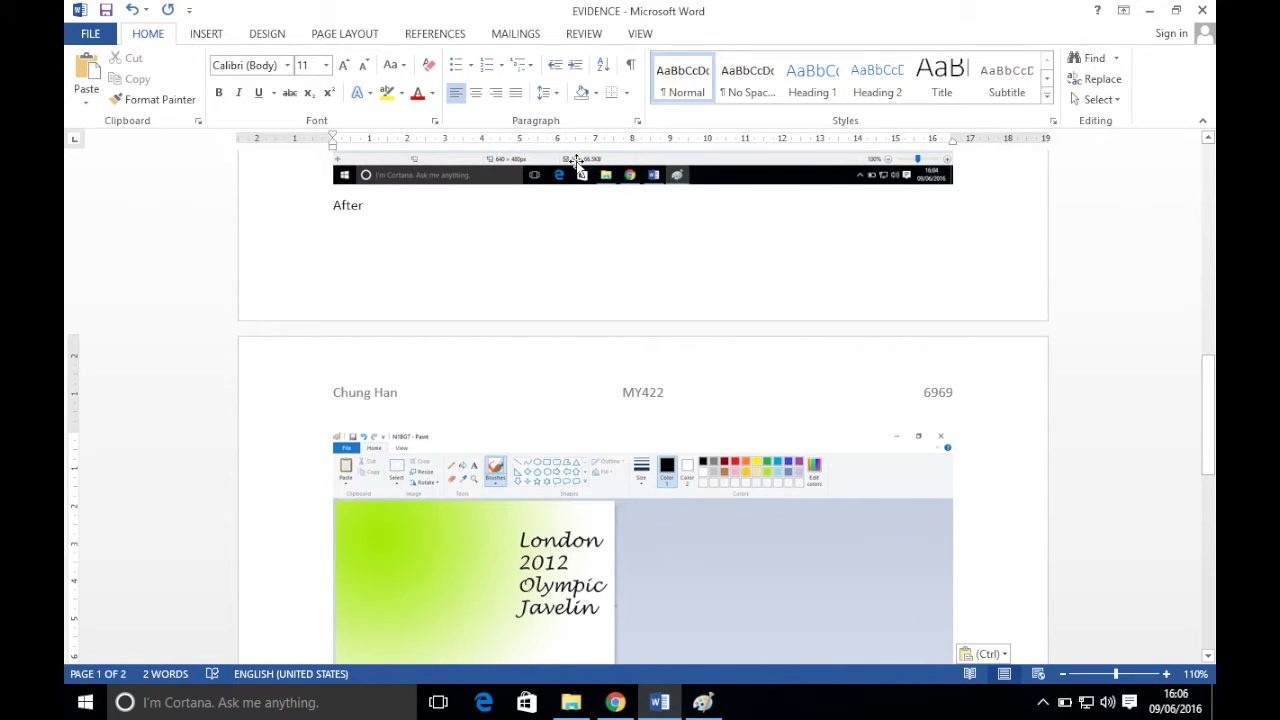
scroll(669, 586, down, 4)
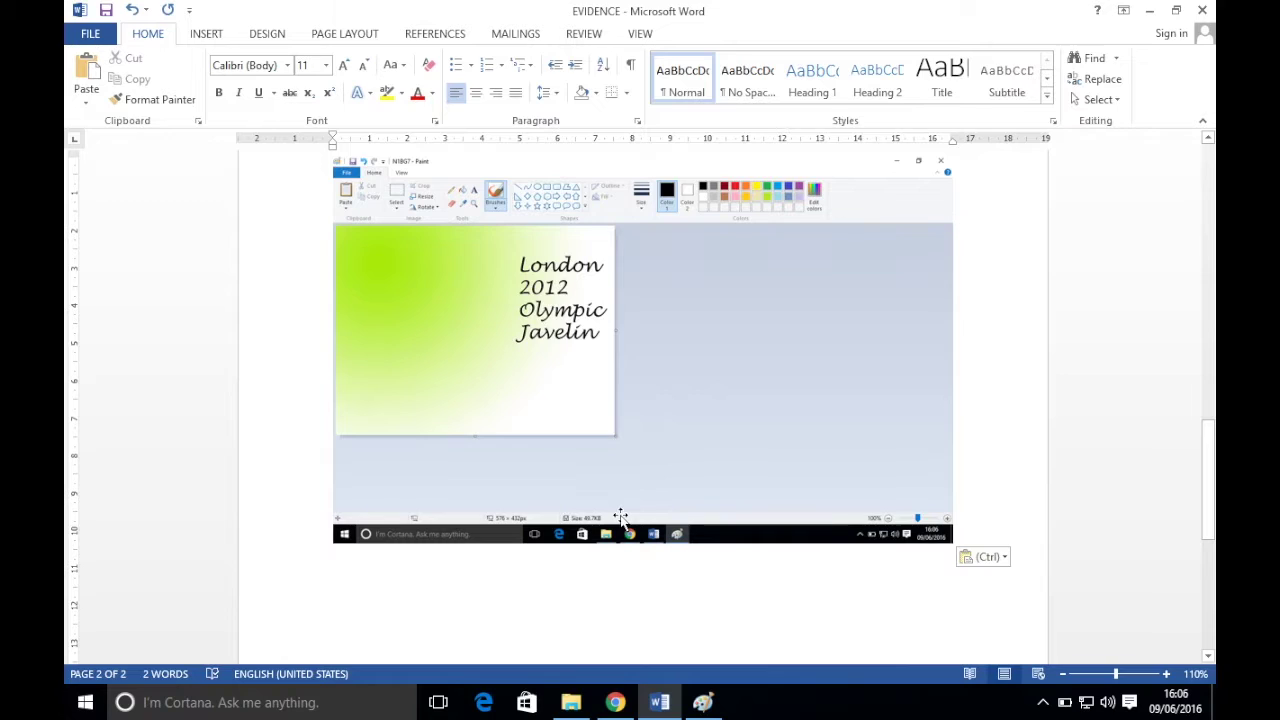
- Review exam tasks 33–35 on N1SWIM in Chrome, then close Paint with N1BG7
click(615, 702)
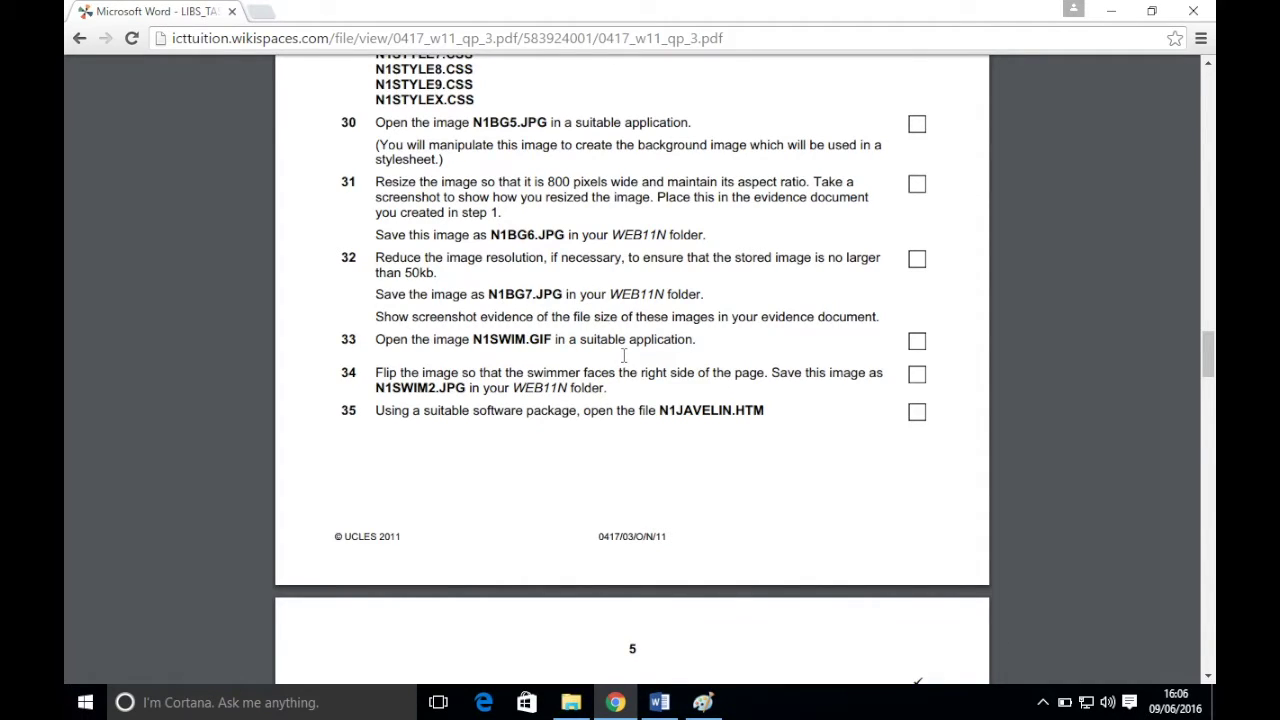
scroll(625, 355, down, 3)
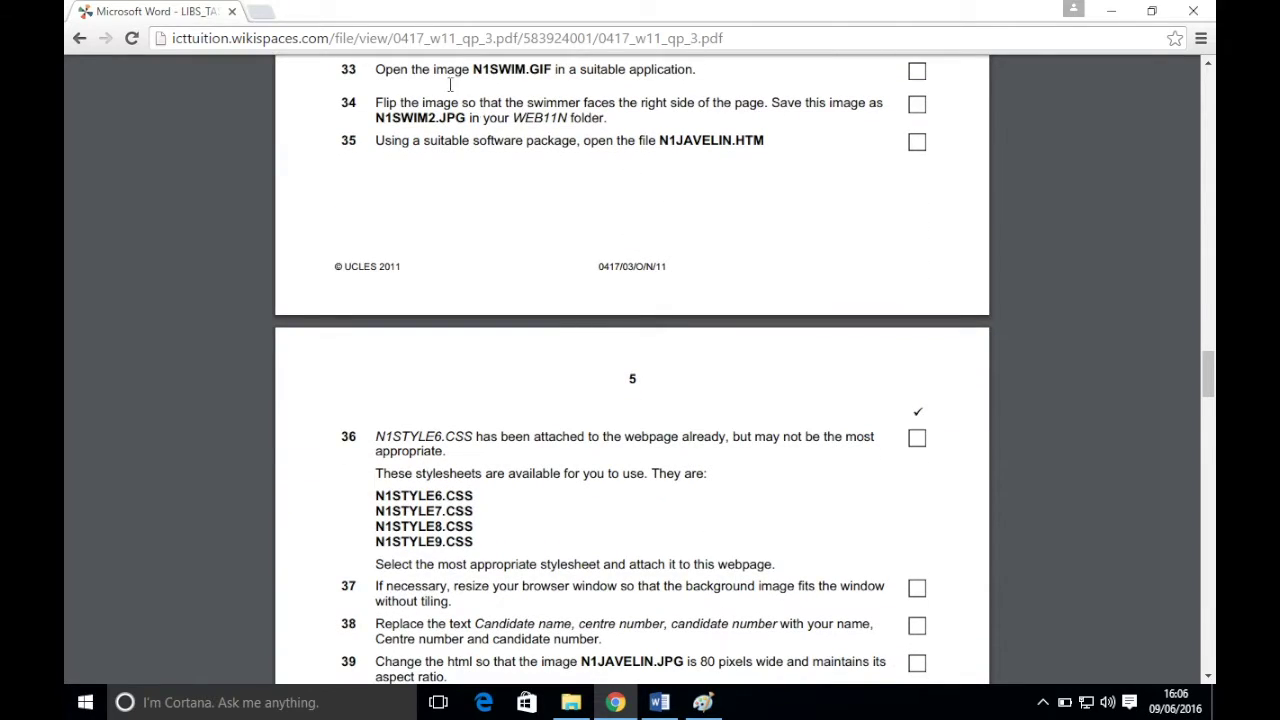
click(488, 158)
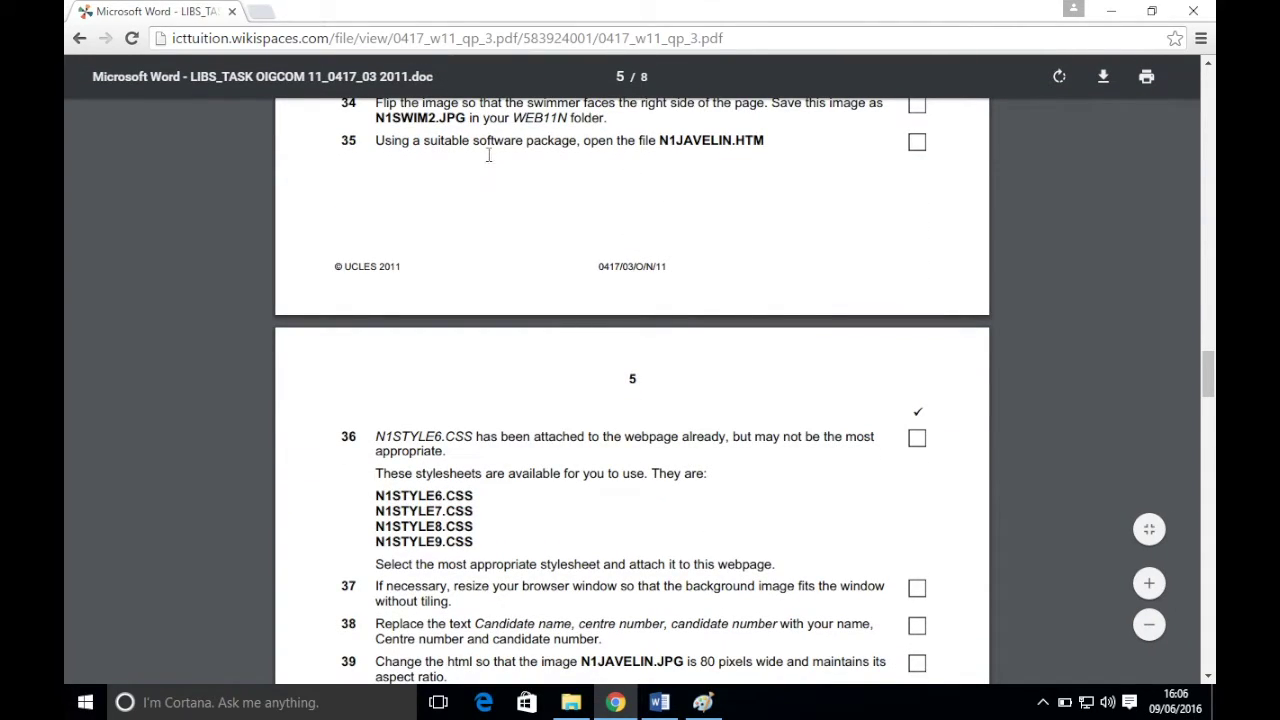
scroll(506, 203, up, 1)
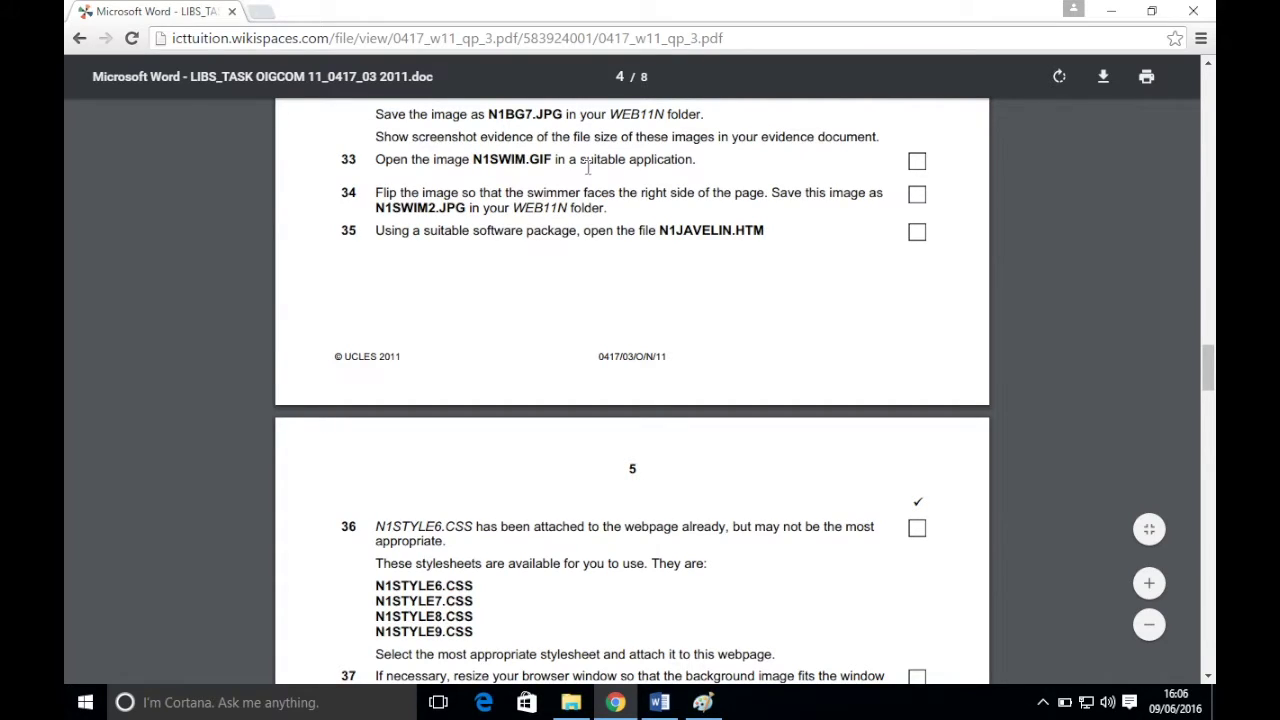
click(703, 702)
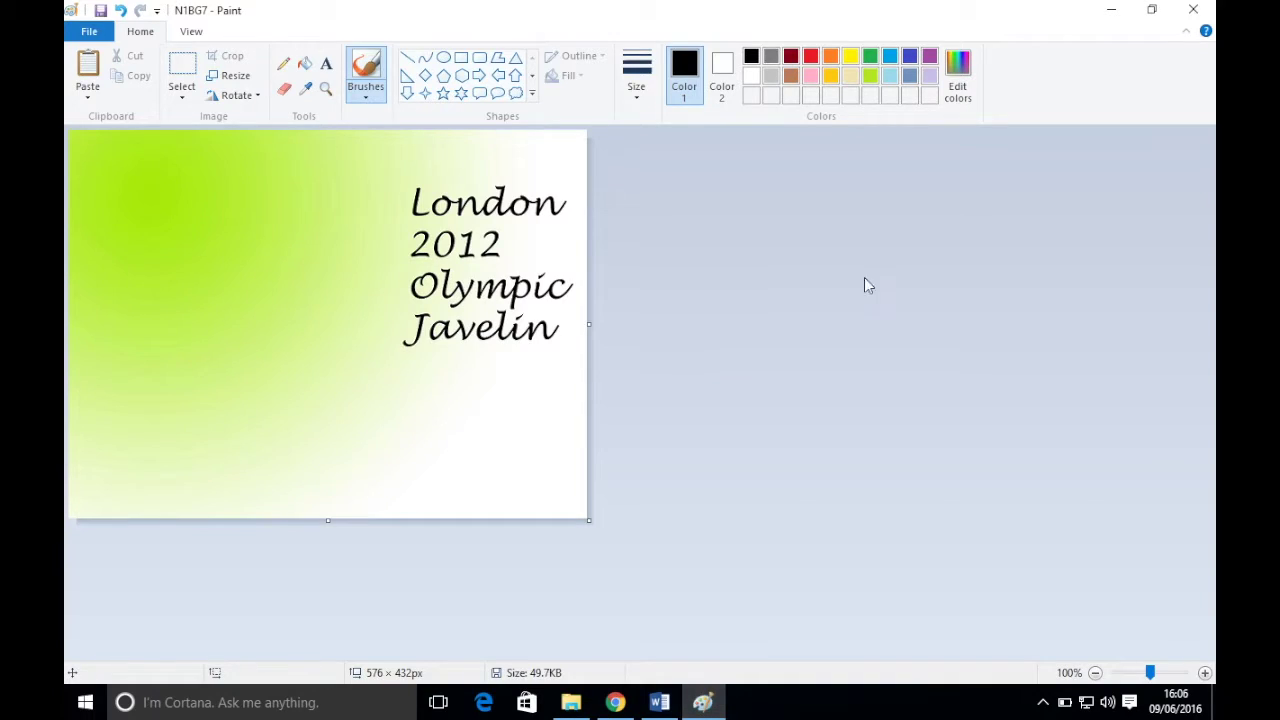
click(1193, 10)
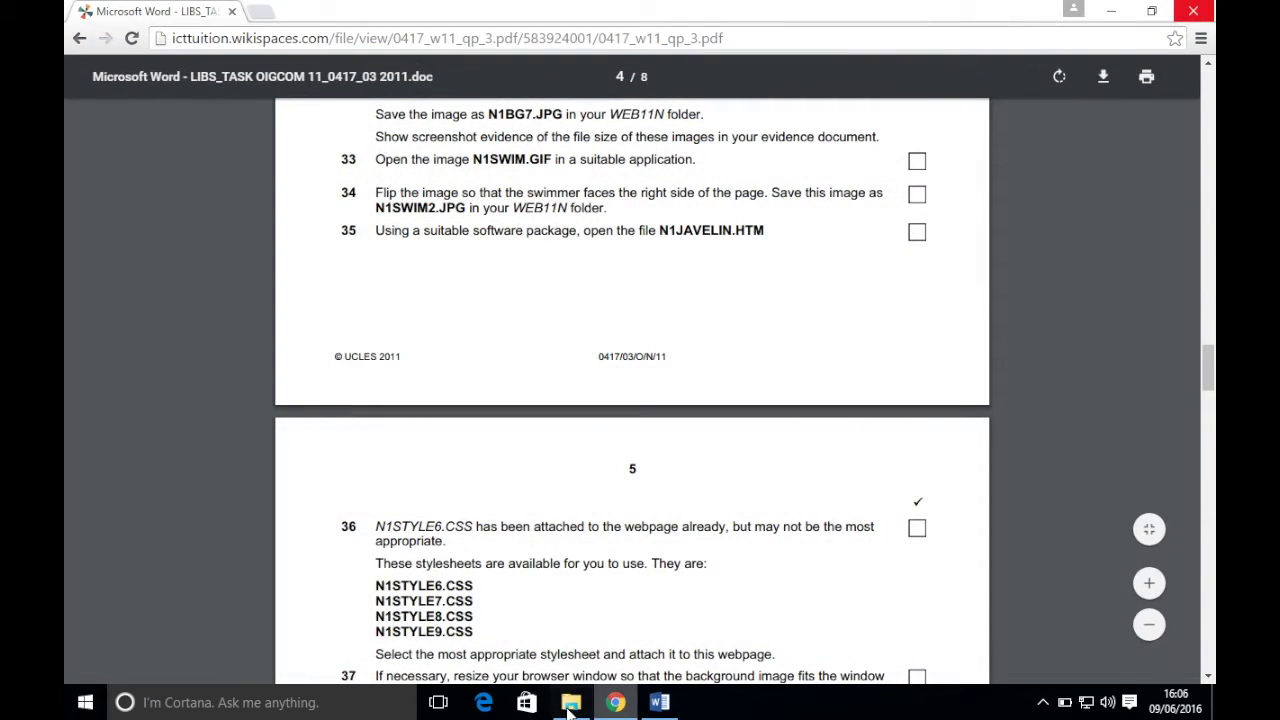
- Browse the exam files folder and inspect the N1SWIM1 file's actions without choosing one
click(571, 702)
scroll(560, 460, up, 1)
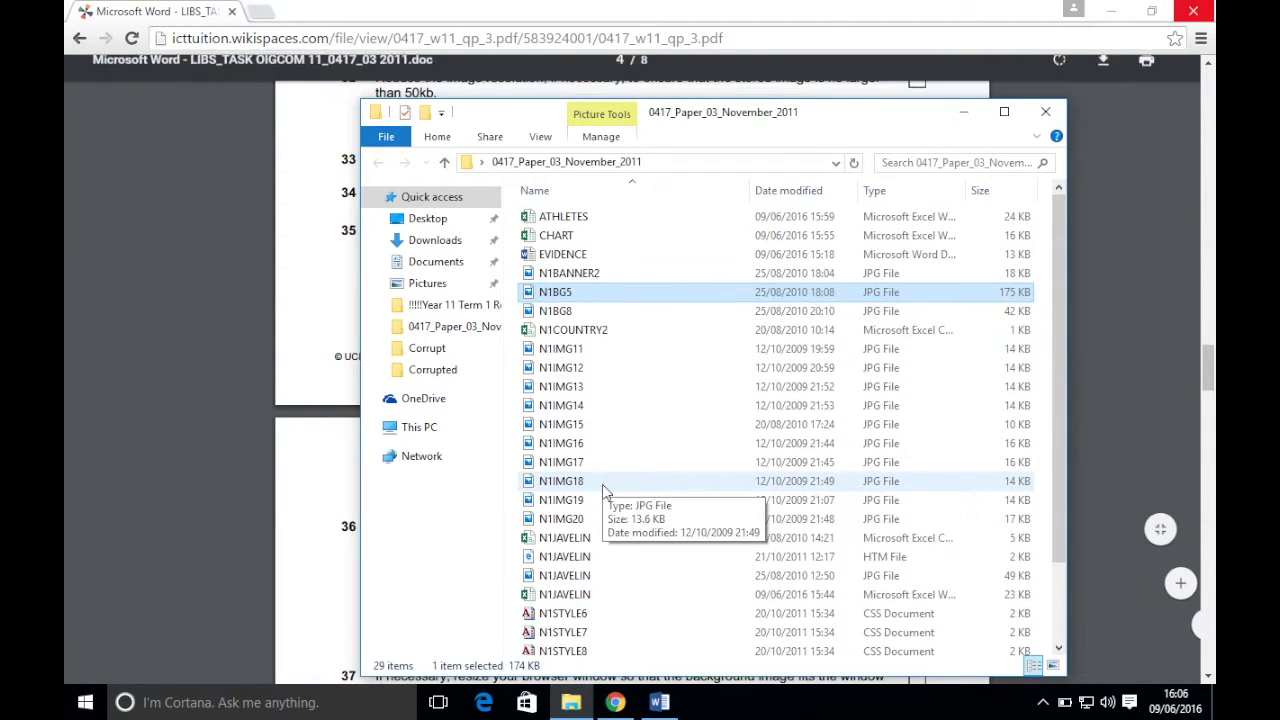
scroll(565, 515, down, 2)
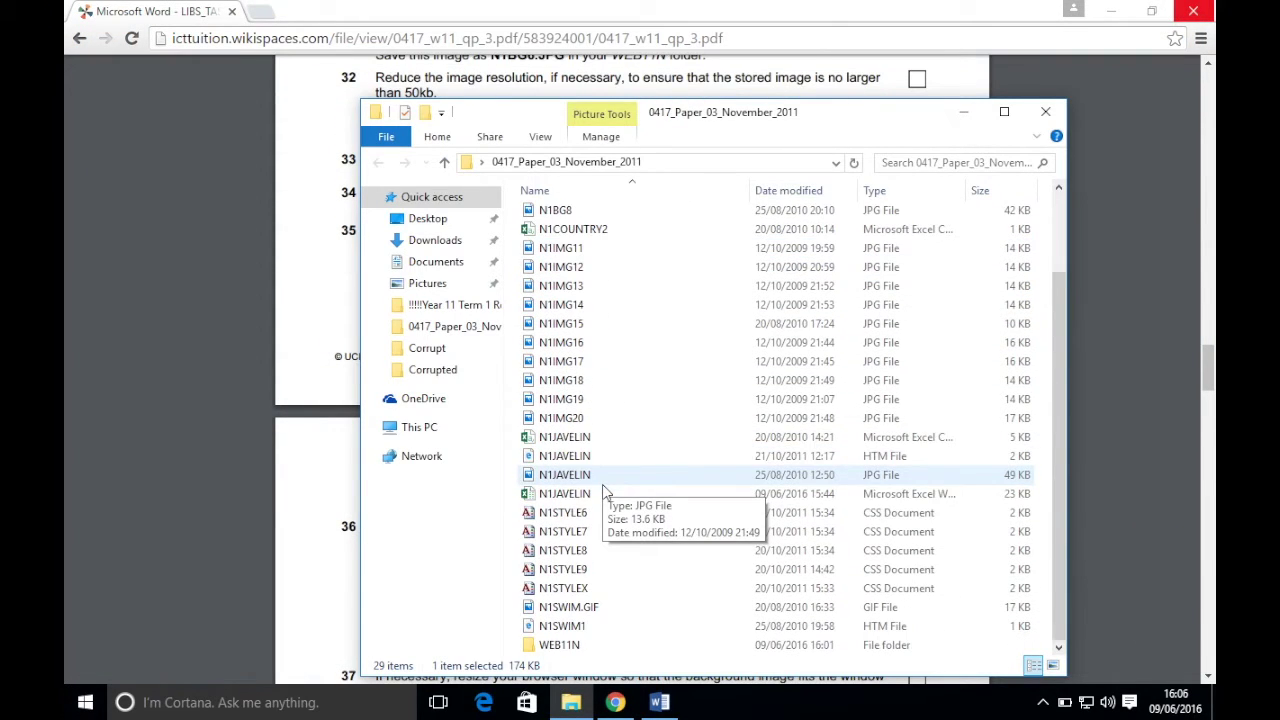
click(566, 626)
right_click(566, 626)
mouse_move(718, 292)
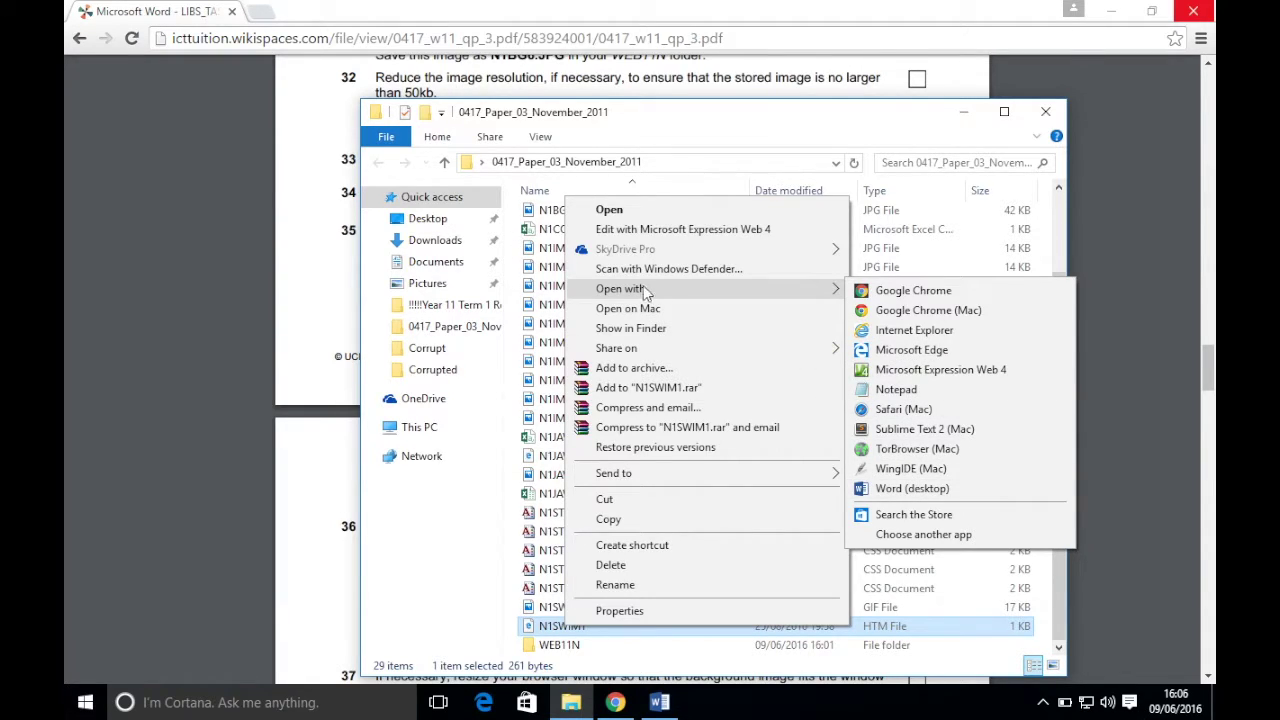
mouse_move(647, 292)
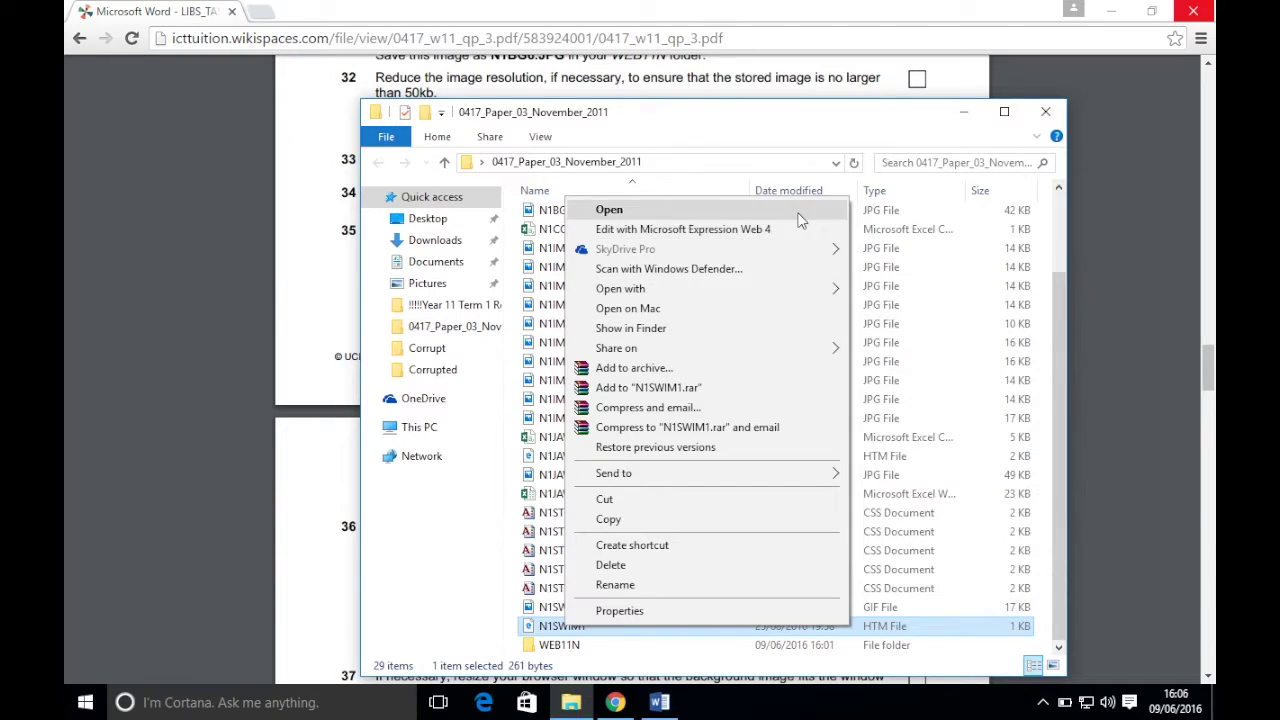
mouse_move(790, 291)
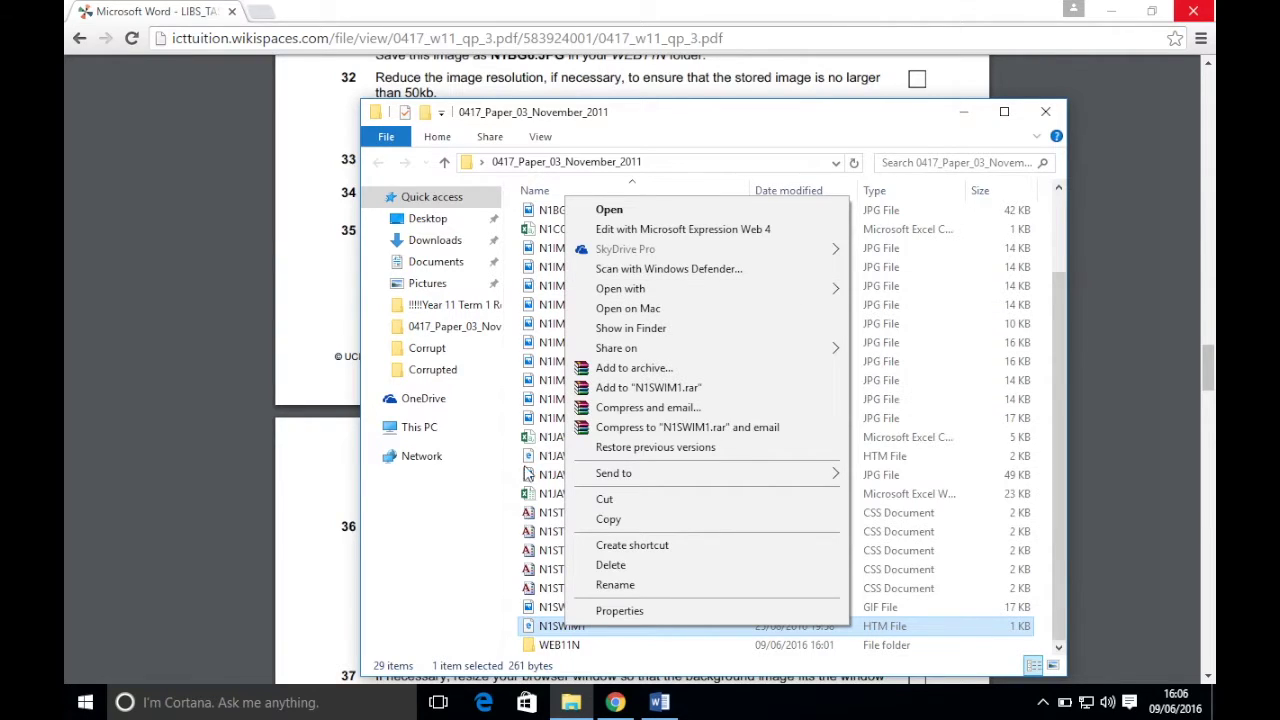
click(545, 628)
- Open N1SWIM.GIF in Paint from its right-click menu
right_click(545, 628)
click(550, 626)
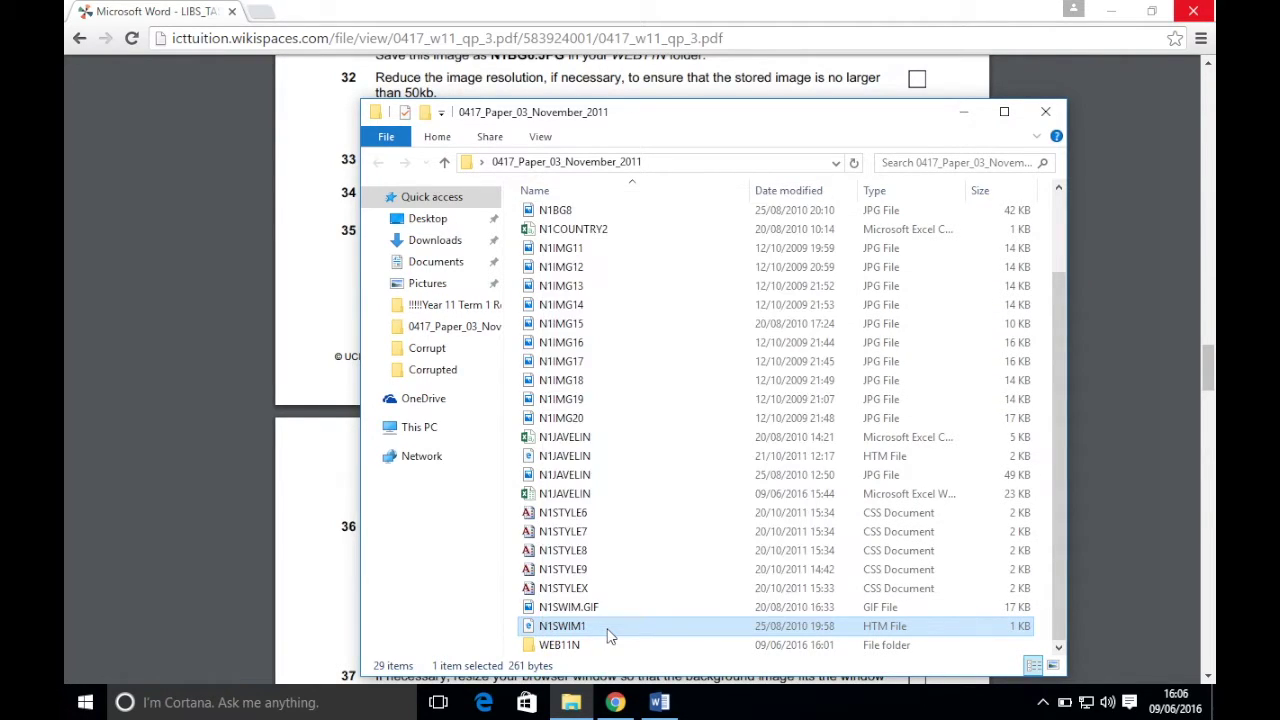
right_click(557, 610)
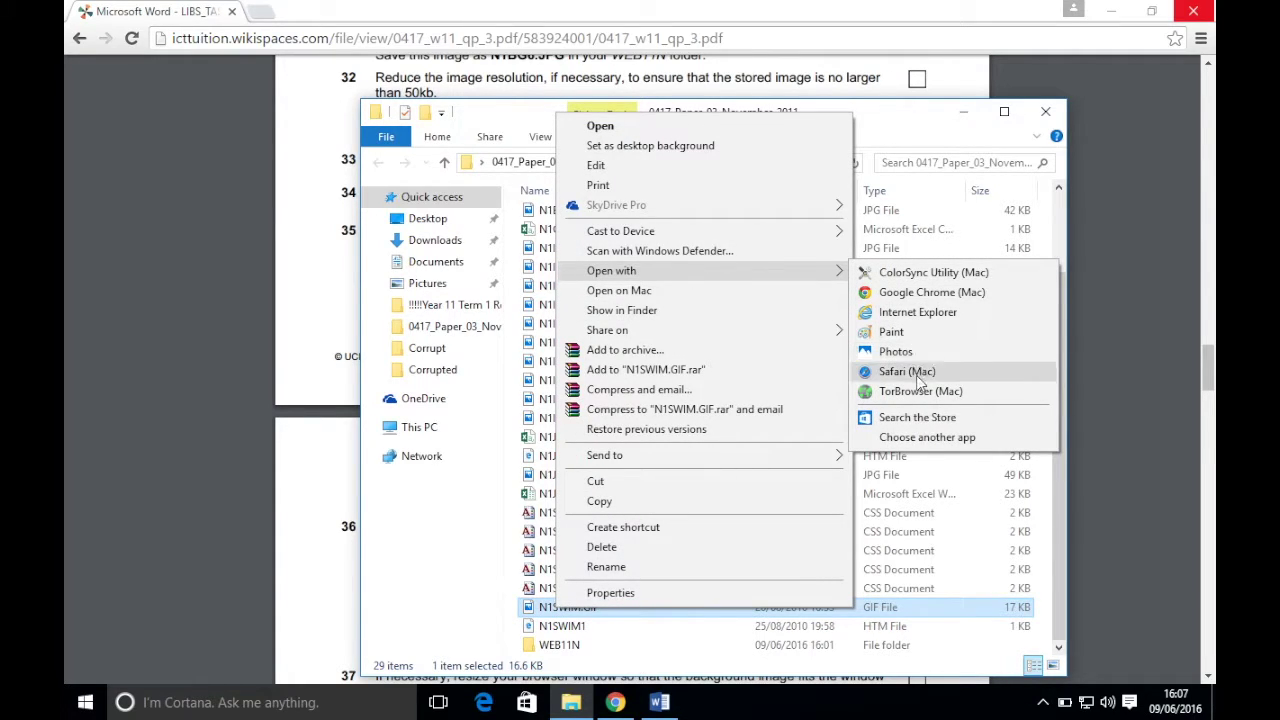
click(900, 330)
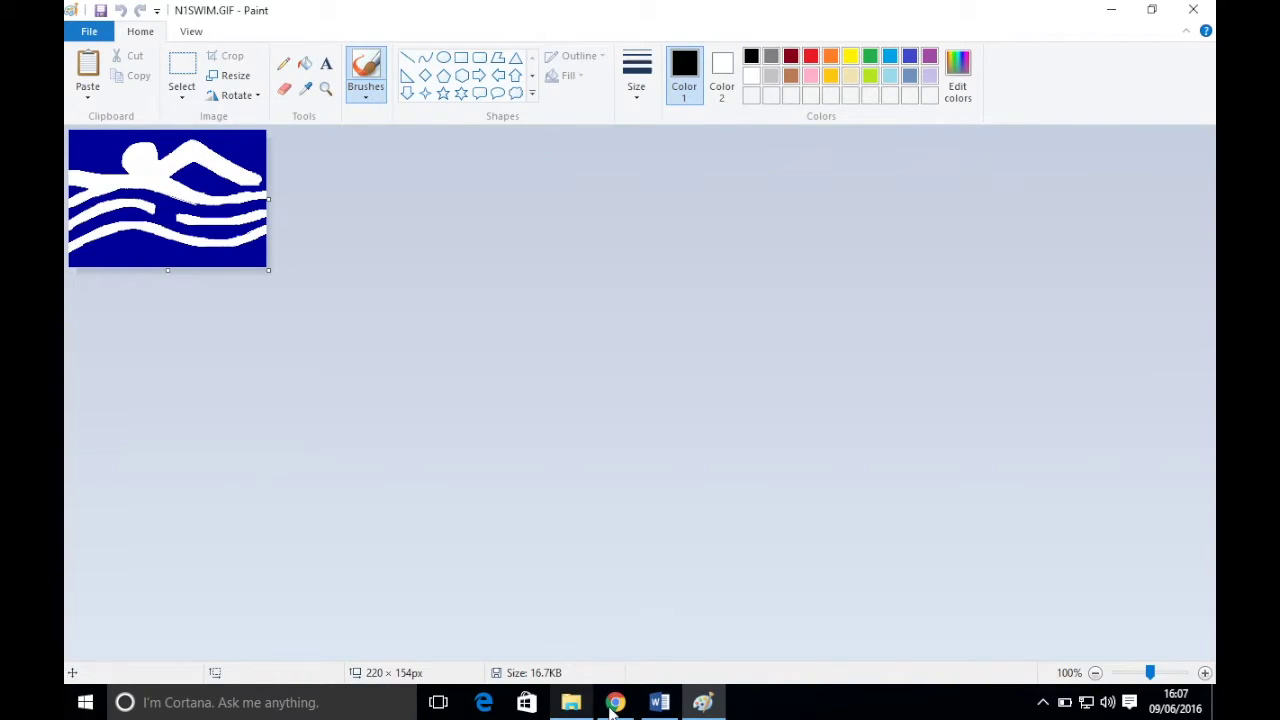
- Reread the task, then flip the swimmer image horizontally so it faces right
click(615, 702)
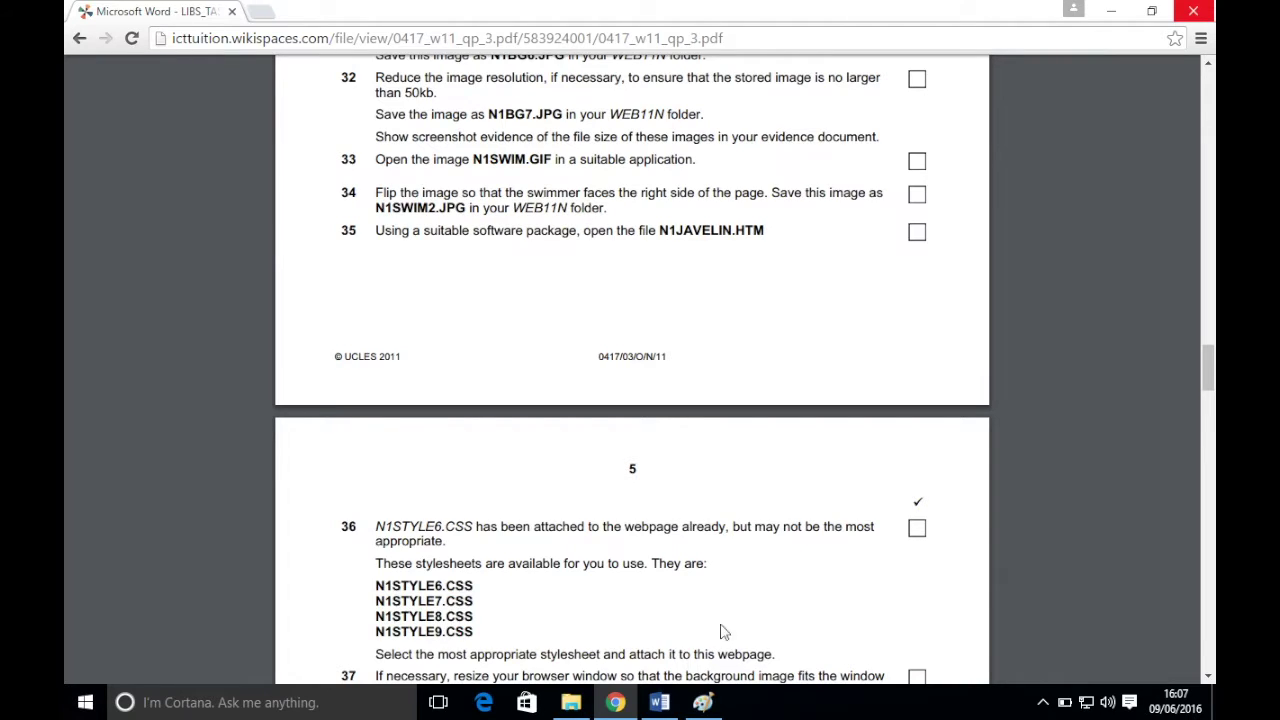
click(703, 702)
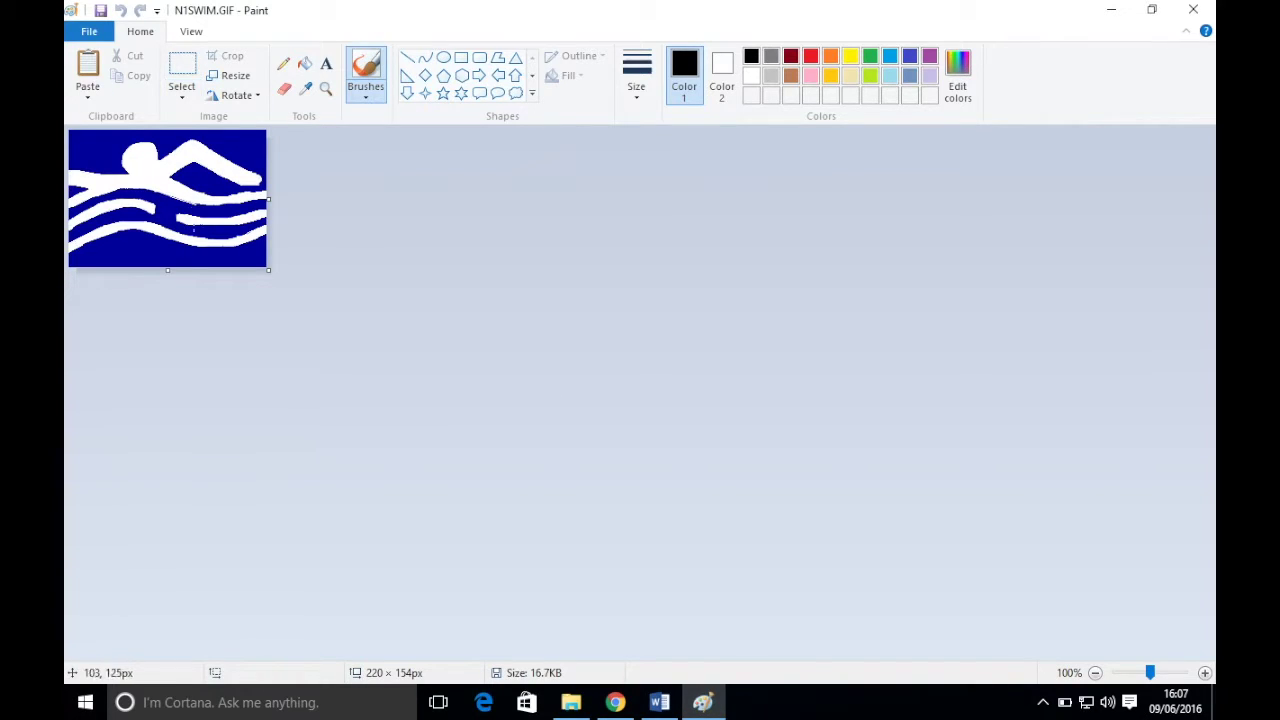
click(240, 97)
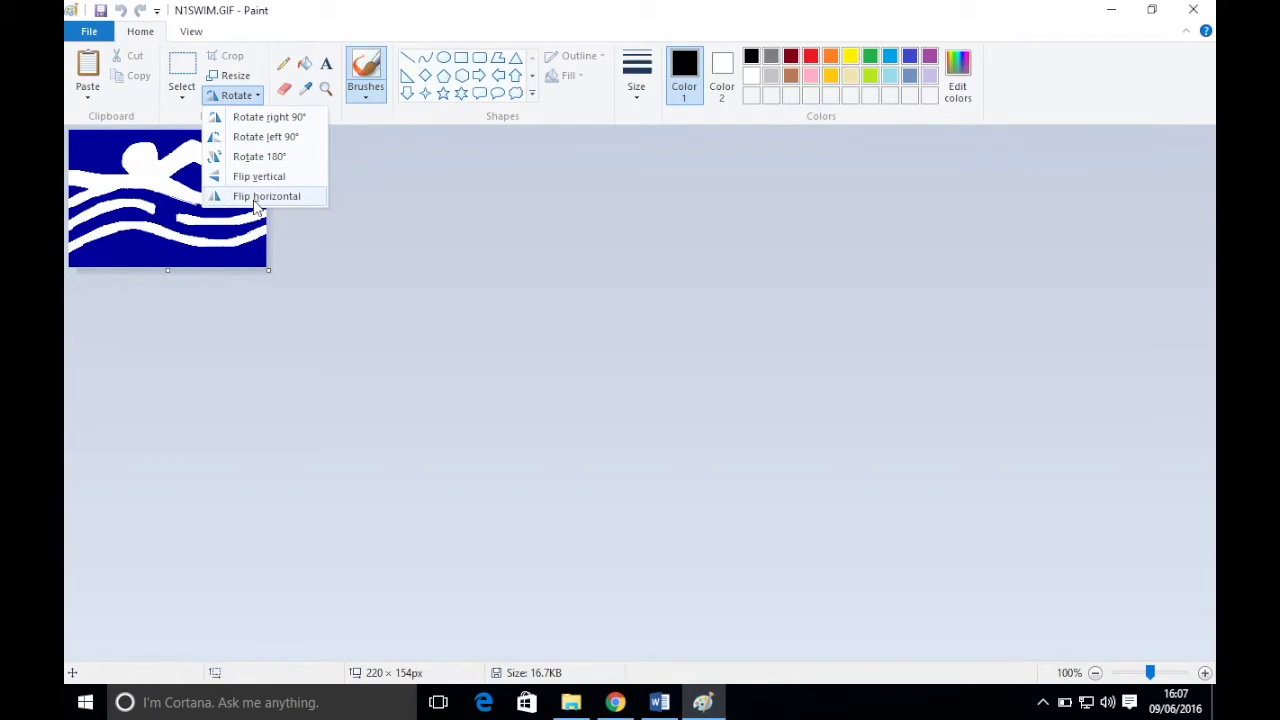
click(256, 198)
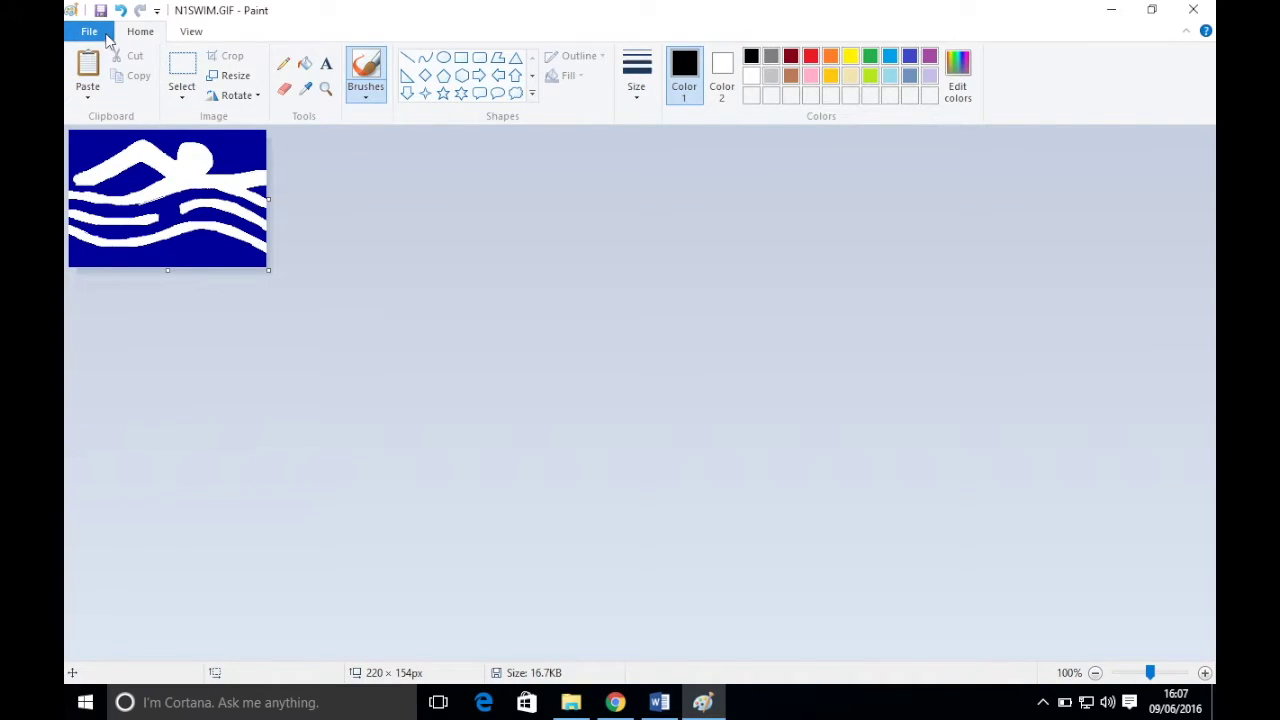
- Save the flipped image as N1SWIM2 in the WEB11N folder and close Paint
click(106, 36)
click(123, 194)
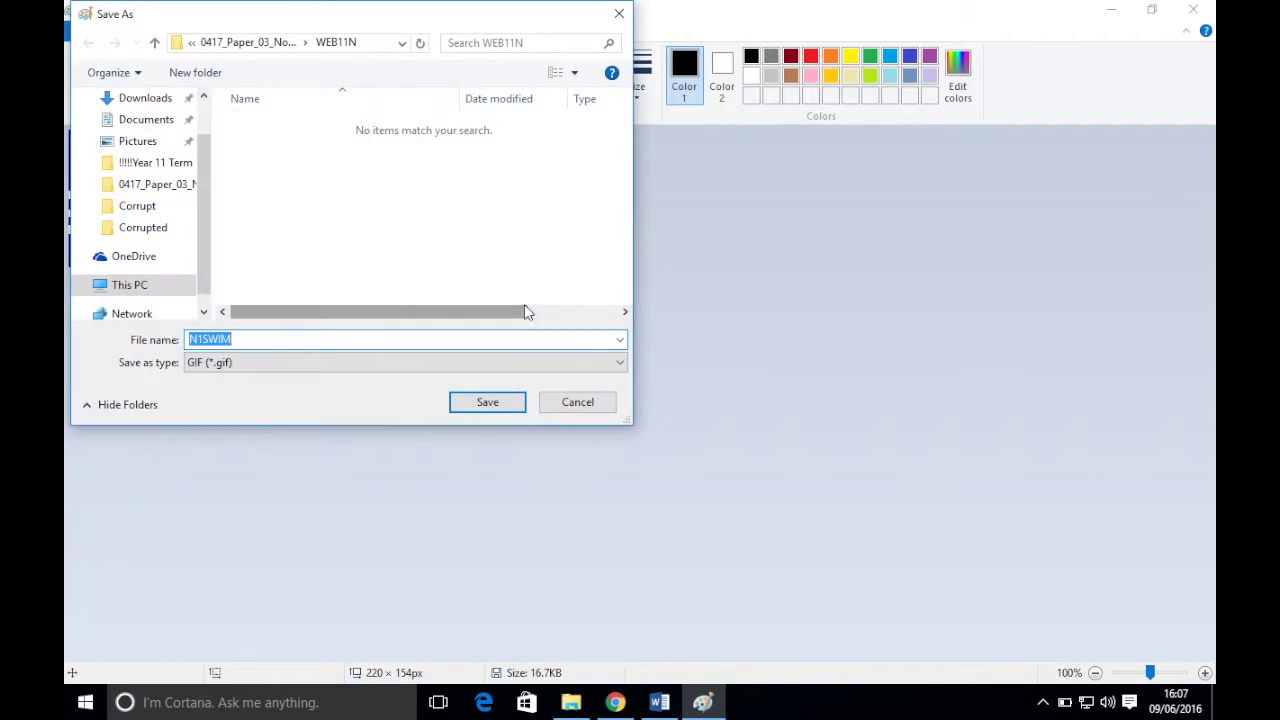
click(293, 340)
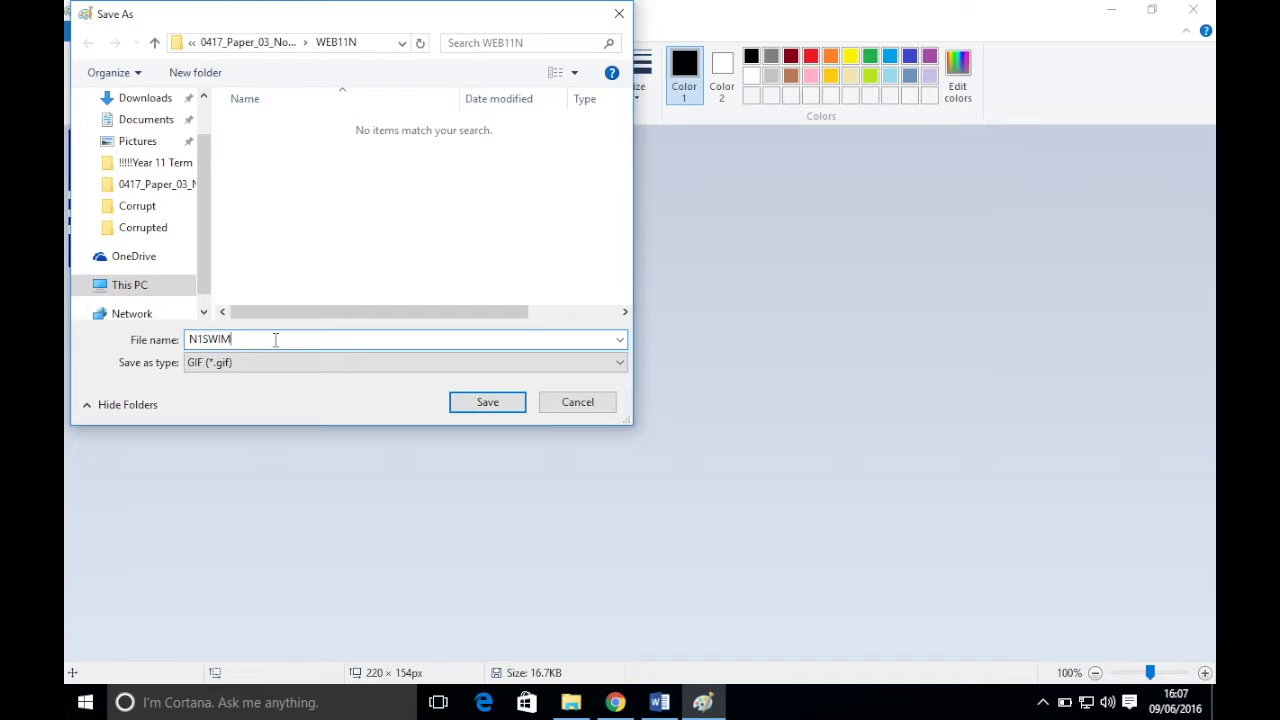
click(485, 403)
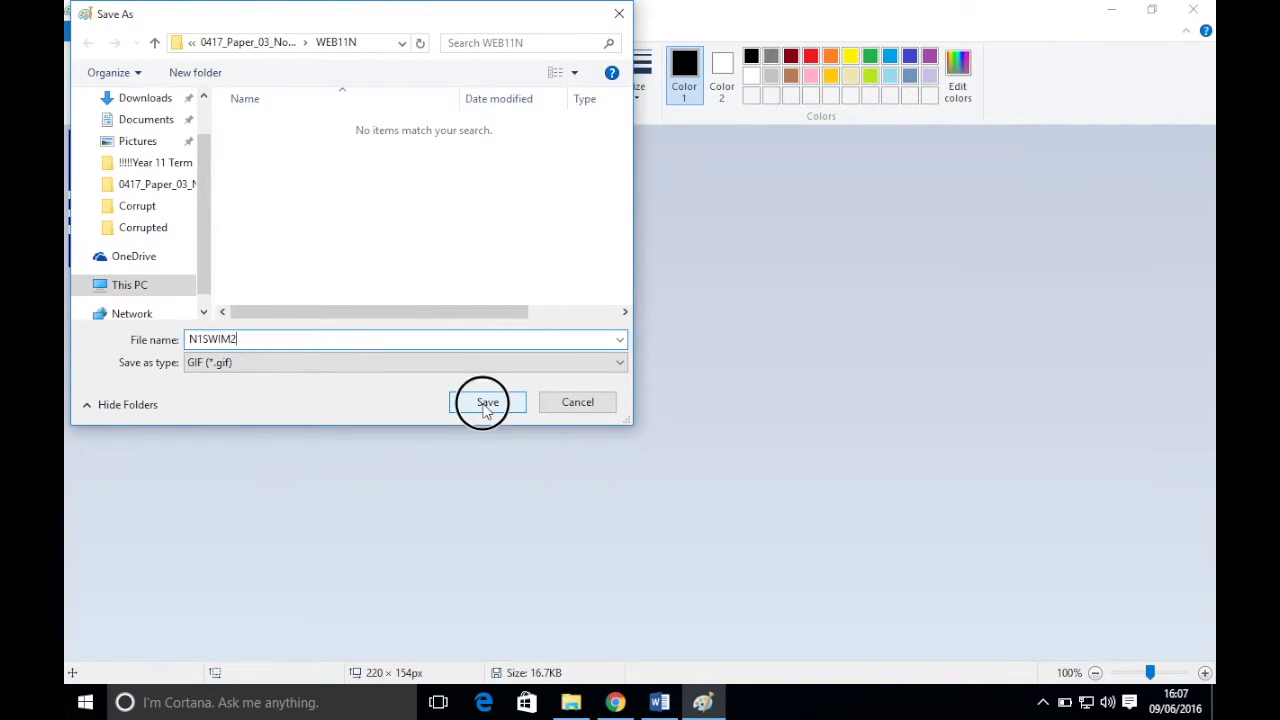
click(1193, 9)
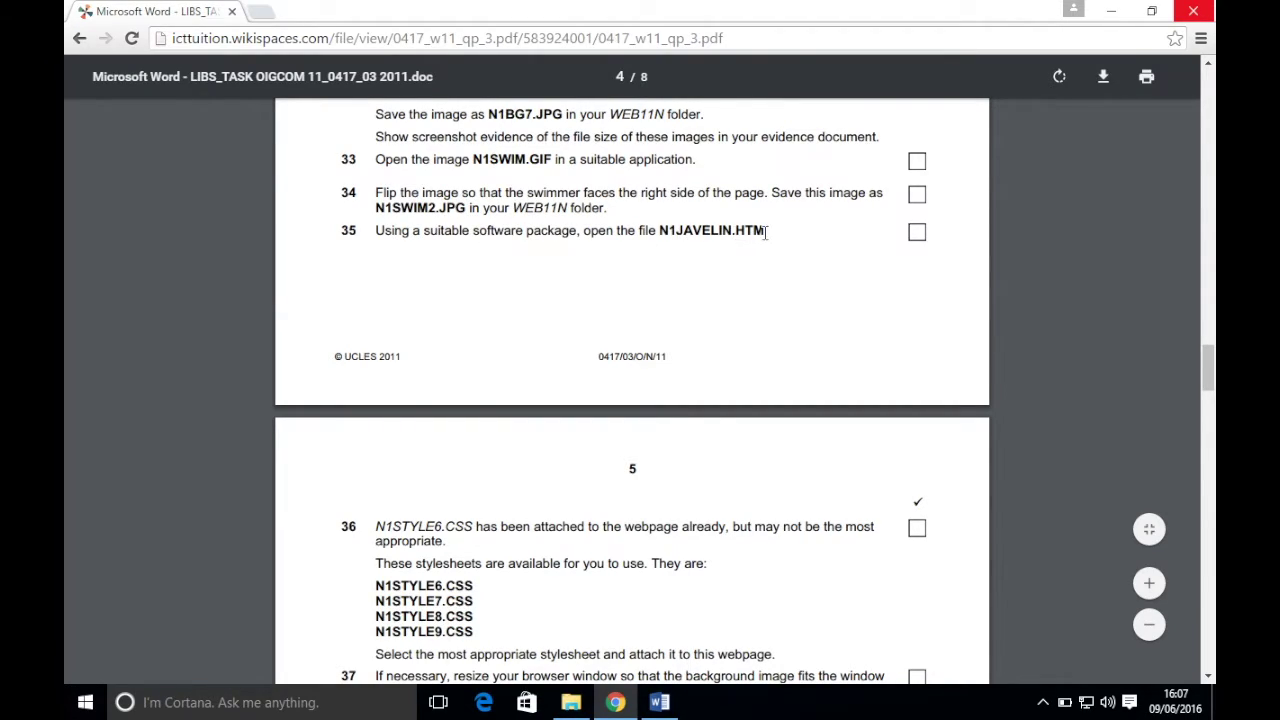
- Open the N1JAVELIN web page with Edit with Microsoft Expression Web 4
click(571, 702)
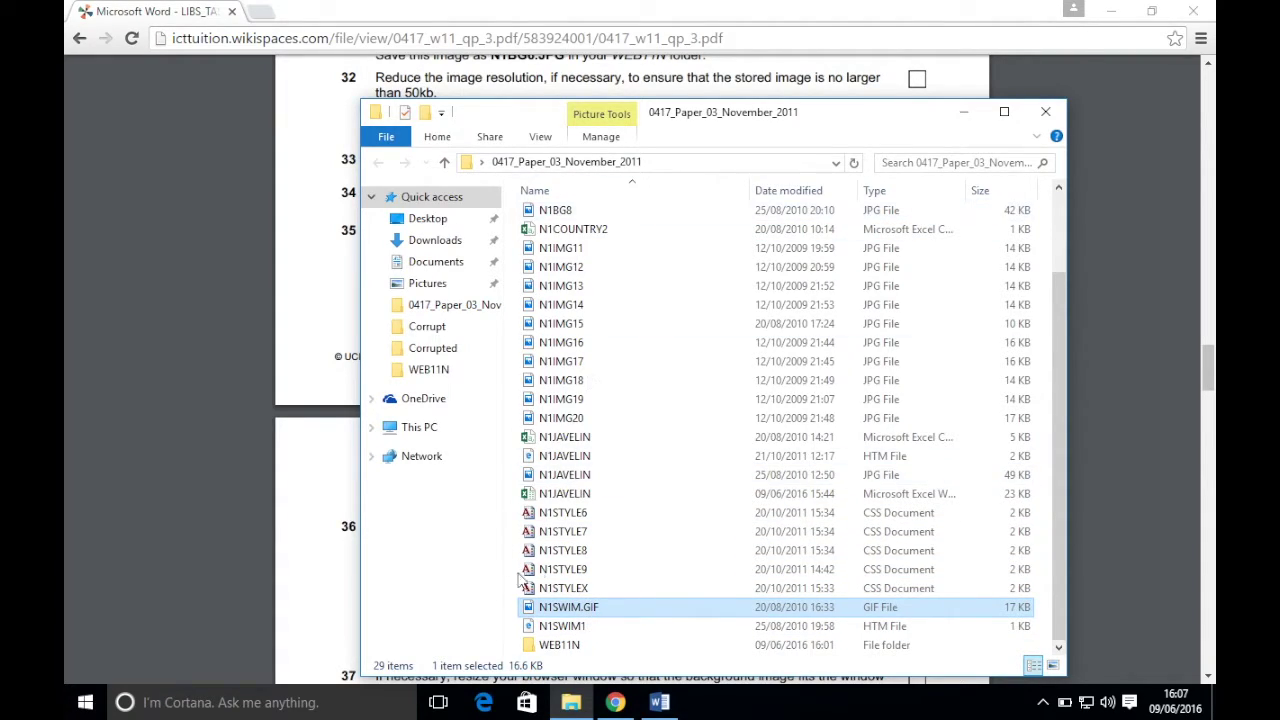
click(570, 457)
right_click(572, 462)
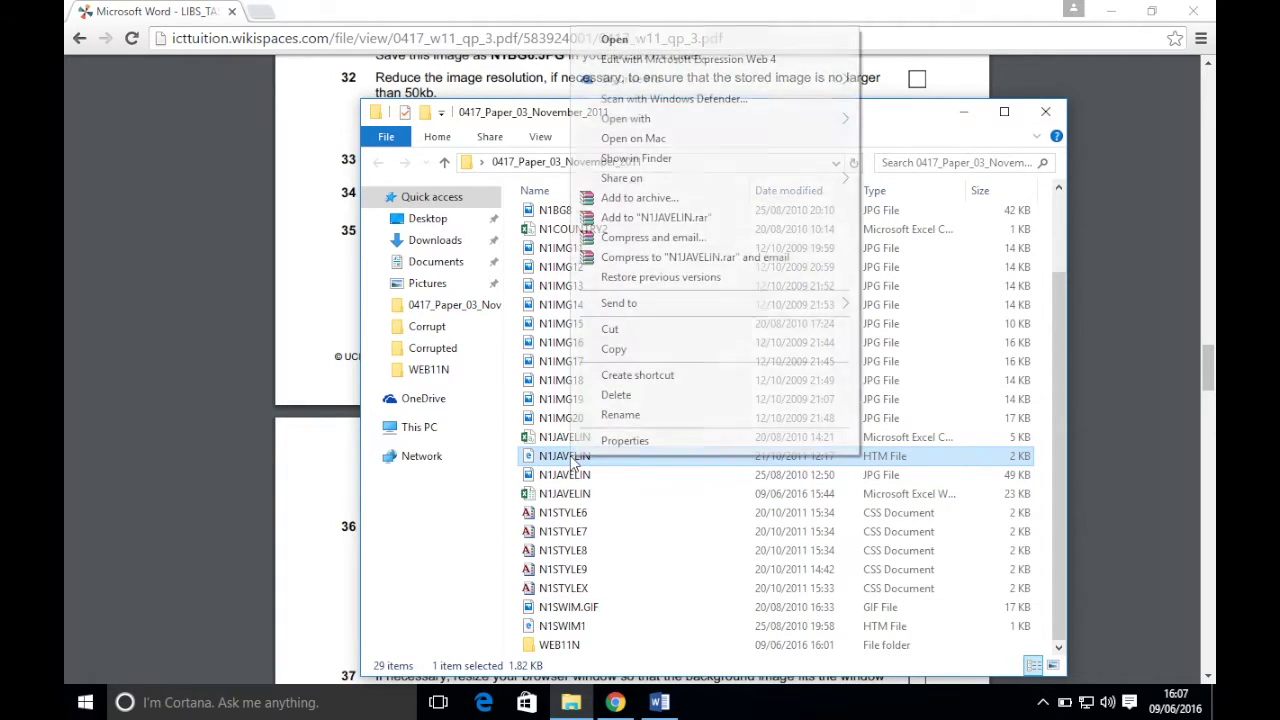
mouse_move(716, 124)
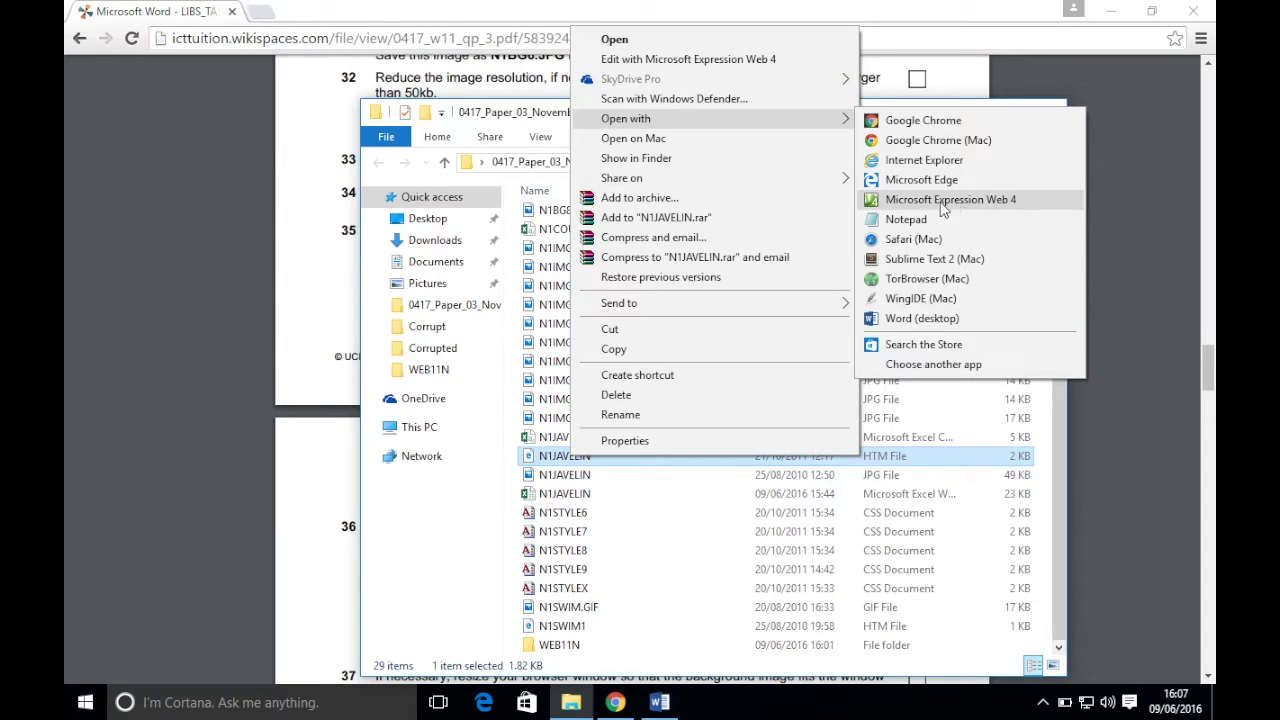
click(679, 60)
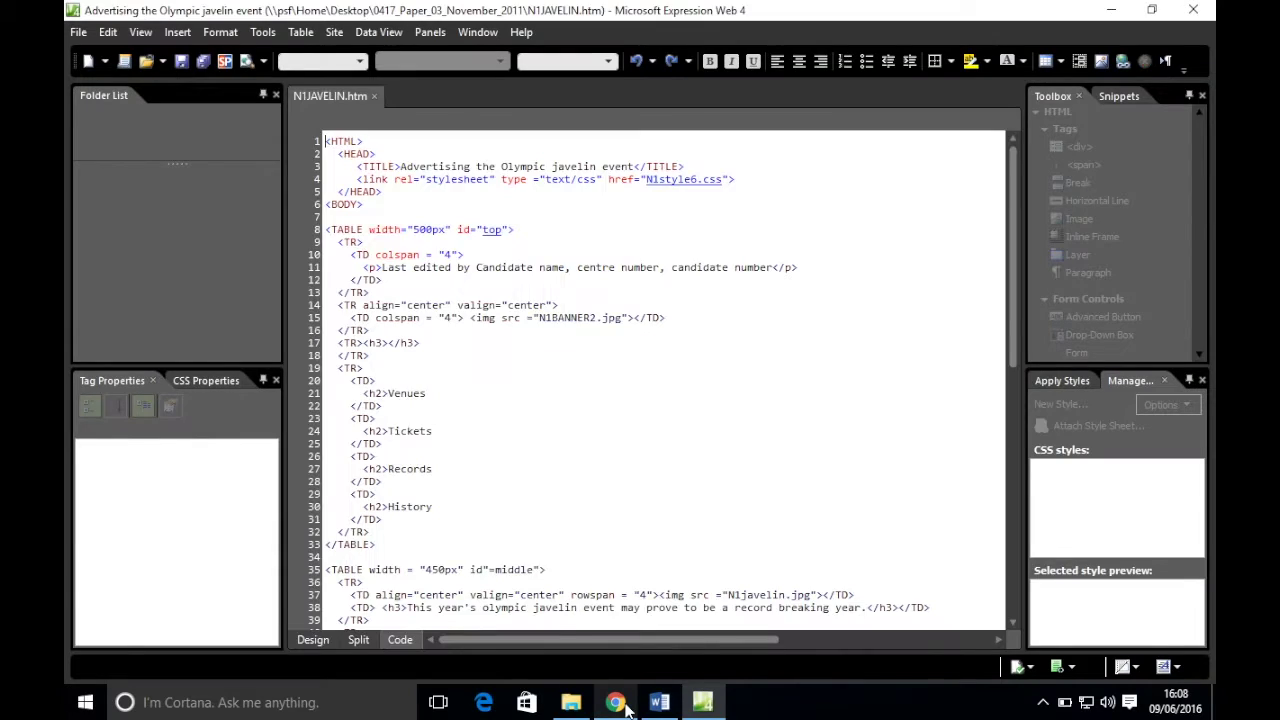
- Switch to the exam paper and scroll through it to read the next tasks
click(625, 708)
scroll(543, 360, down, 1)
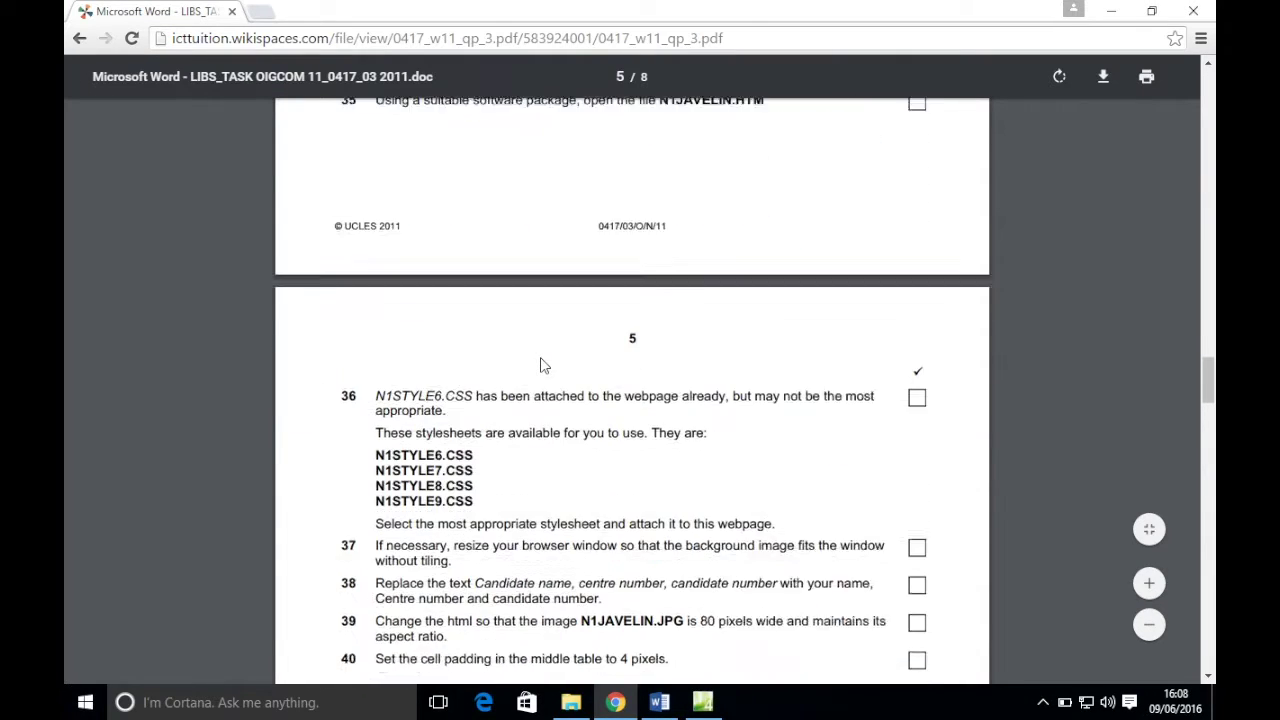
scroll(543, 364, up, 2)
scroll(543, 362, down, 1)
scroll(543, 362, down, 2)
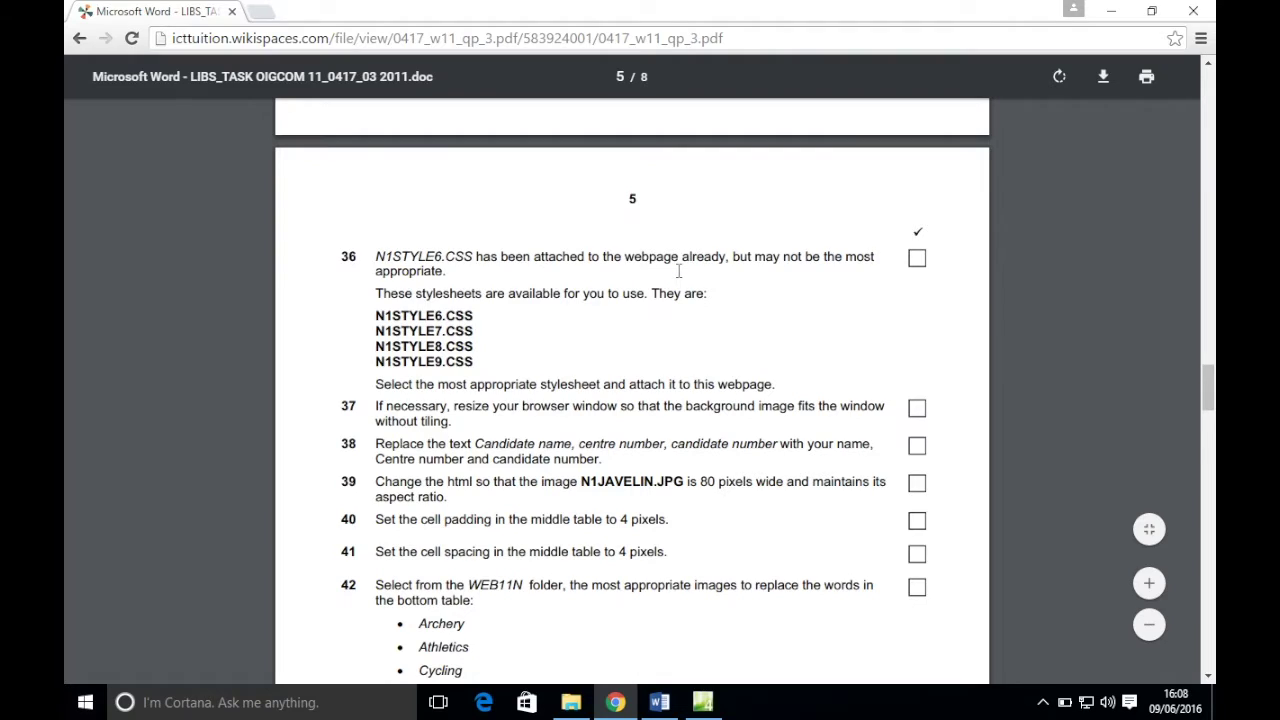
scroll(420, 302, down, 1)
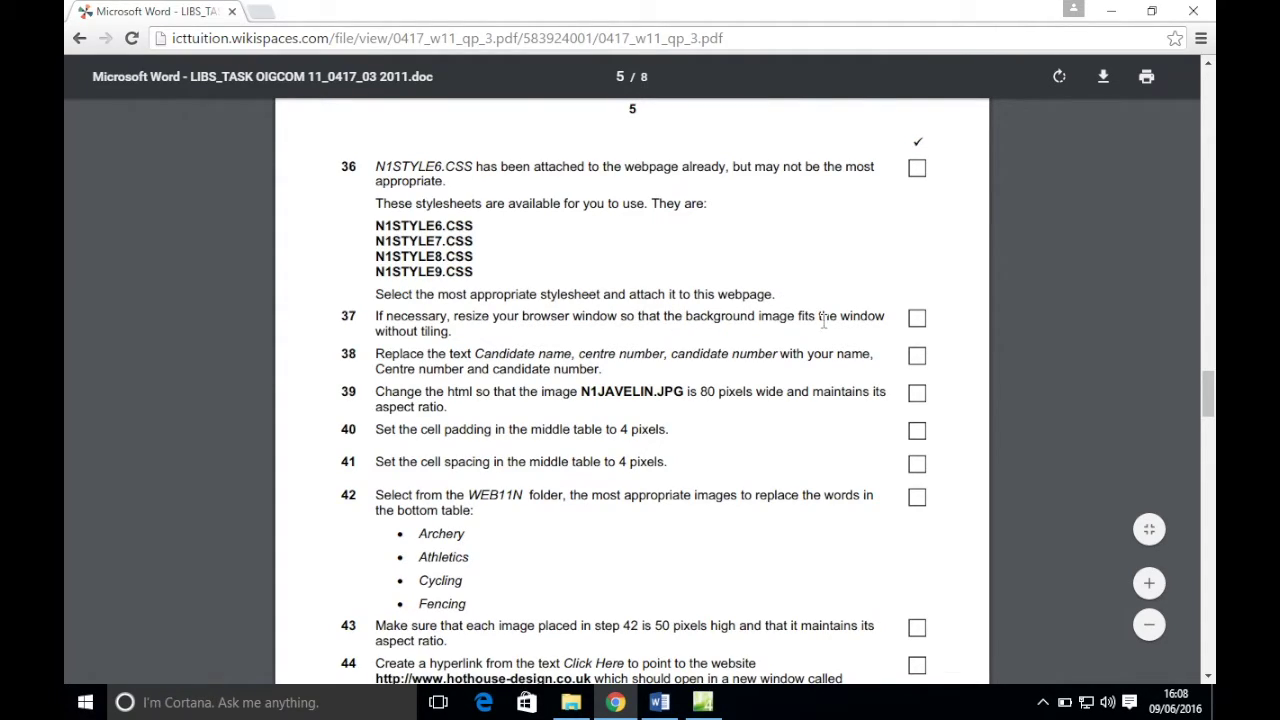
- Back in Expression Web, decline the default-editor prompt and view N1JAVELIN in Design view
click(703, 702)
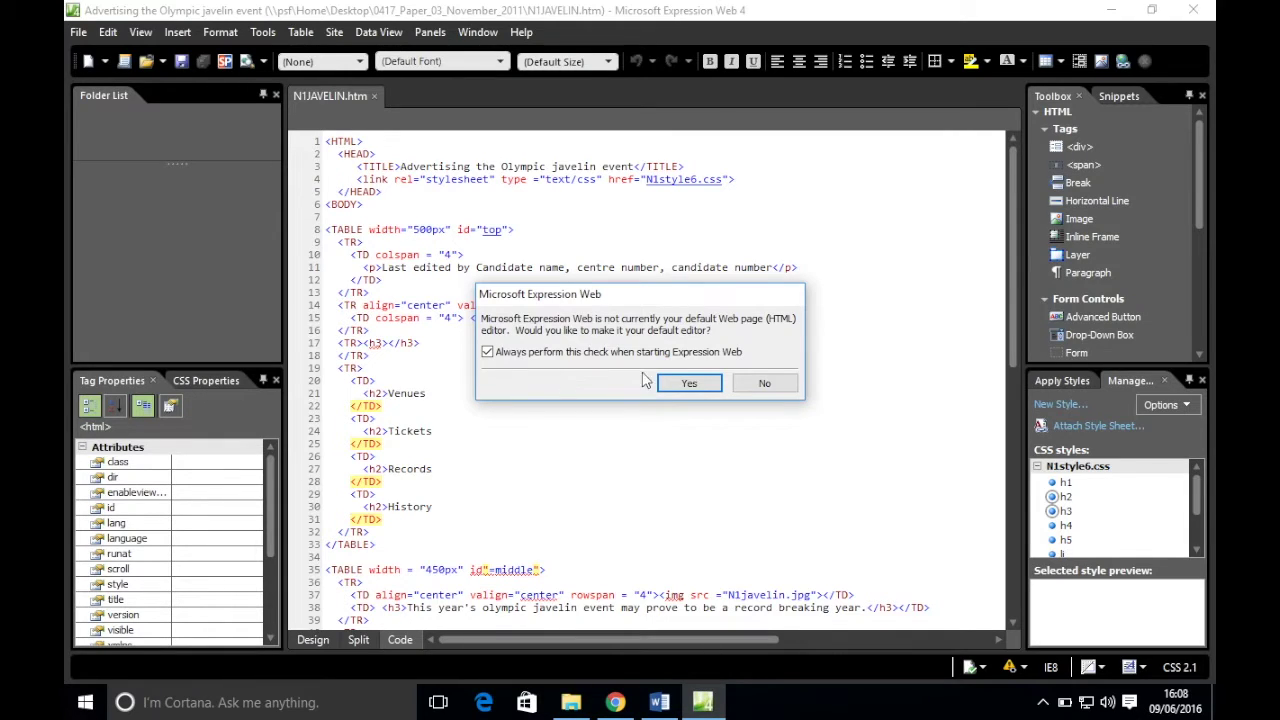
click(765, 391)
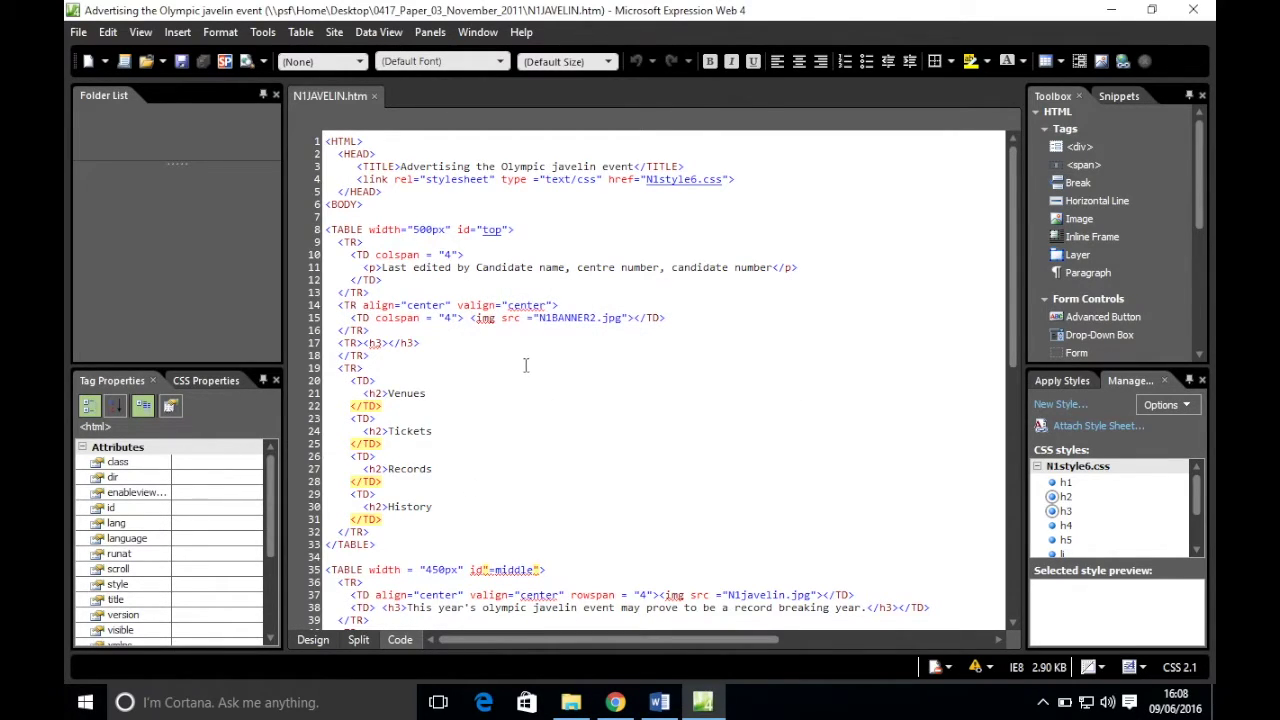
click(313, 640)
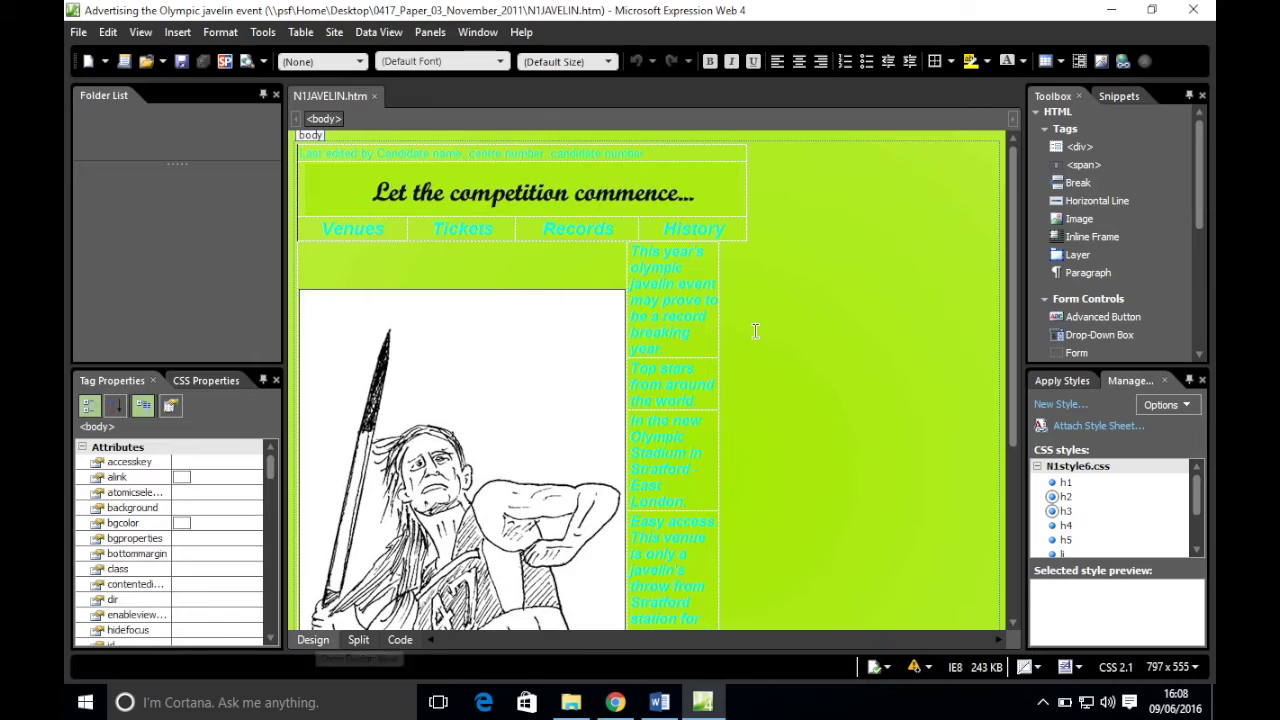
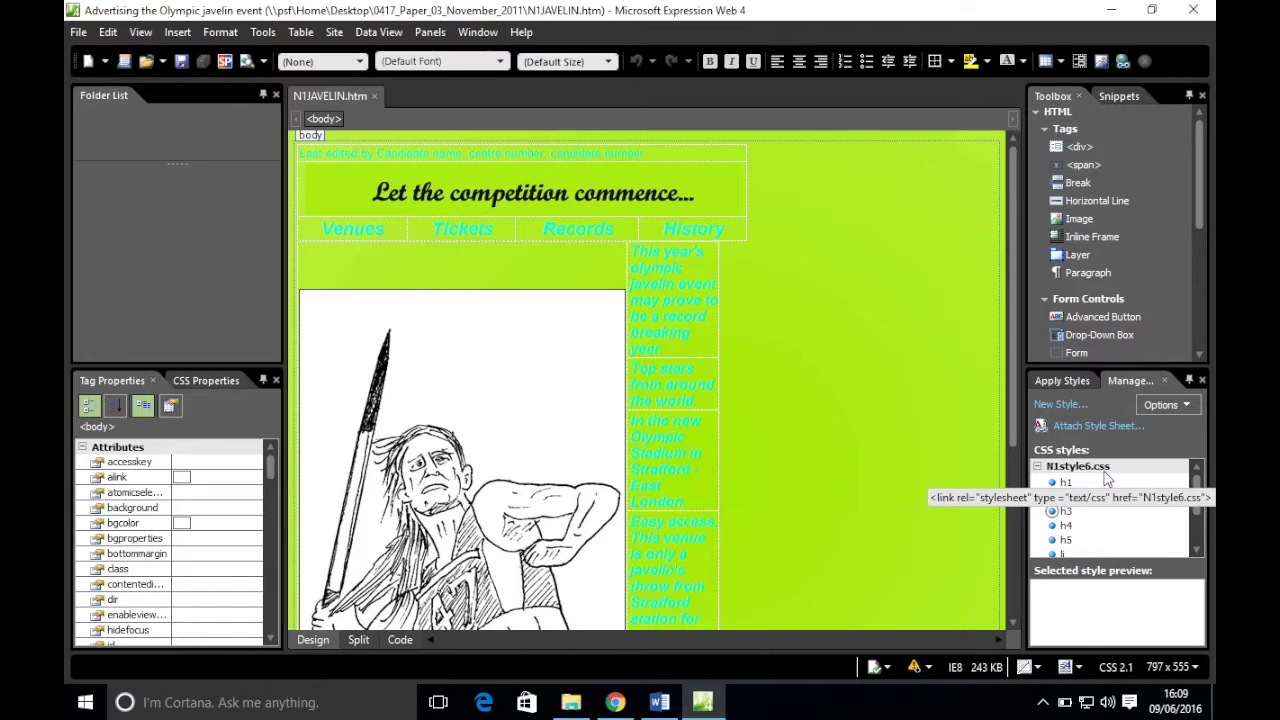
- Remove the N1style6.css stylesheet link from the page
click(1105, 473)
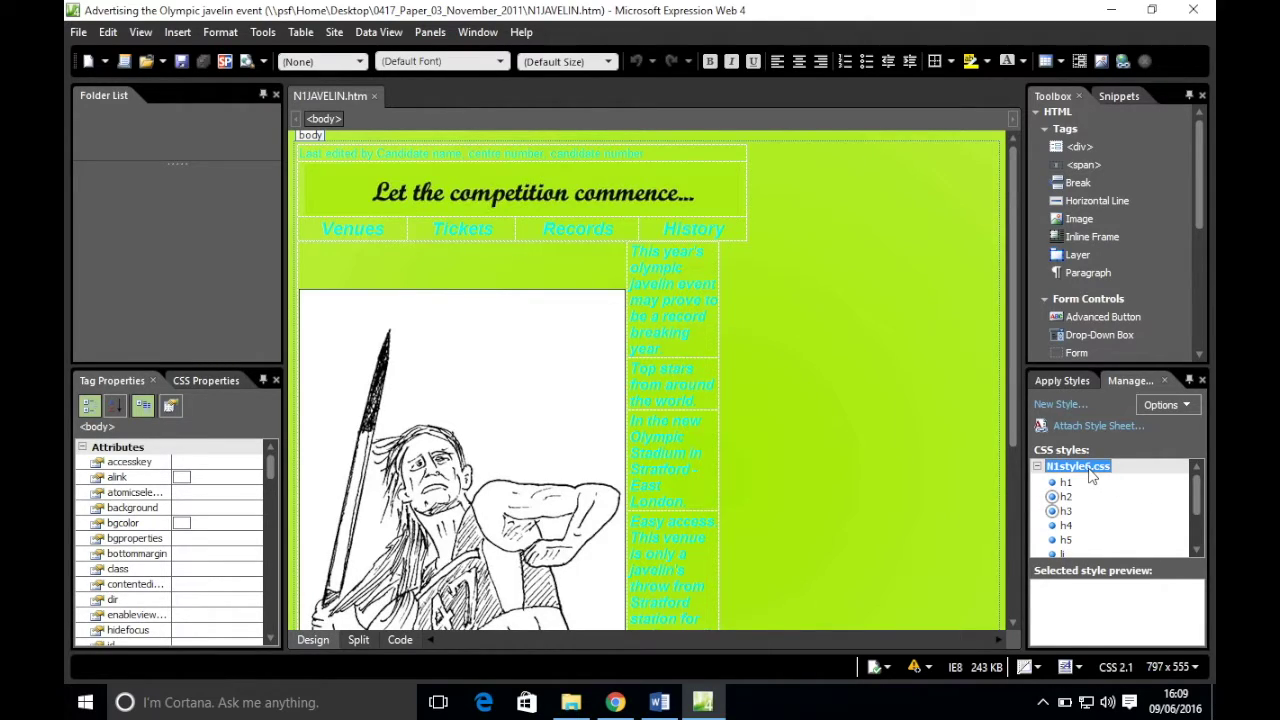
right_click(1091, 474)
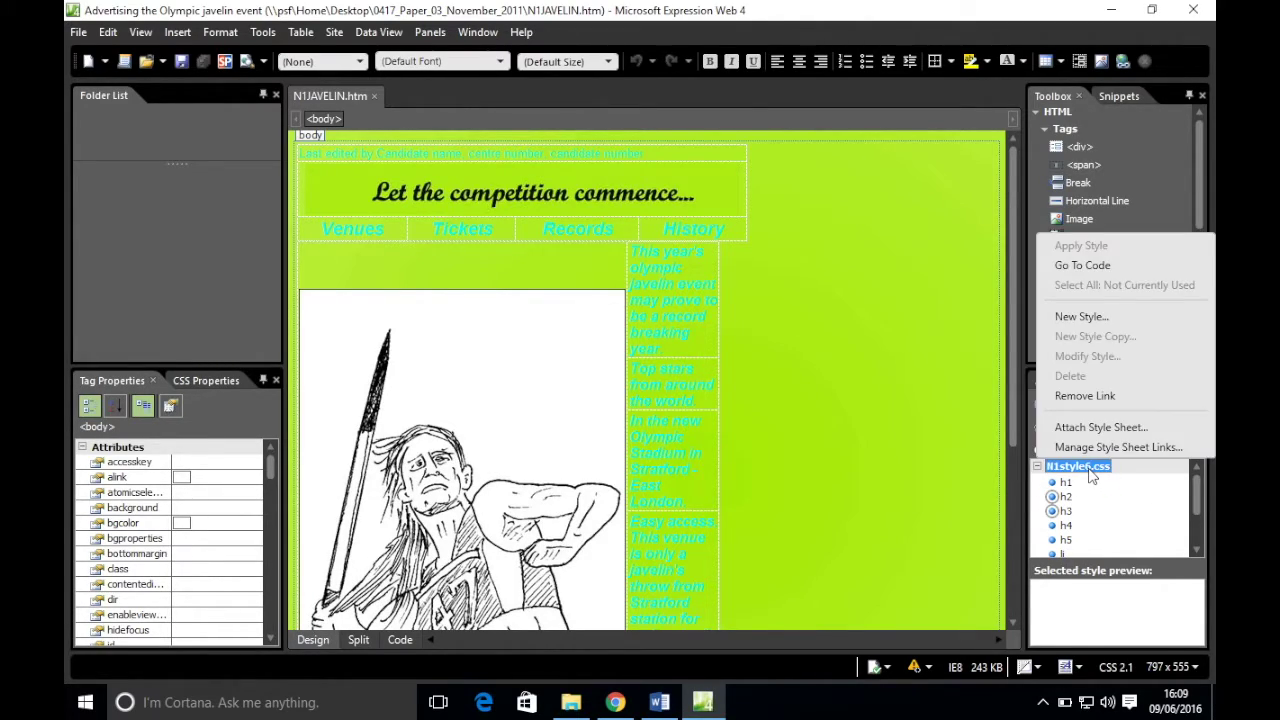
click(1084, 404)
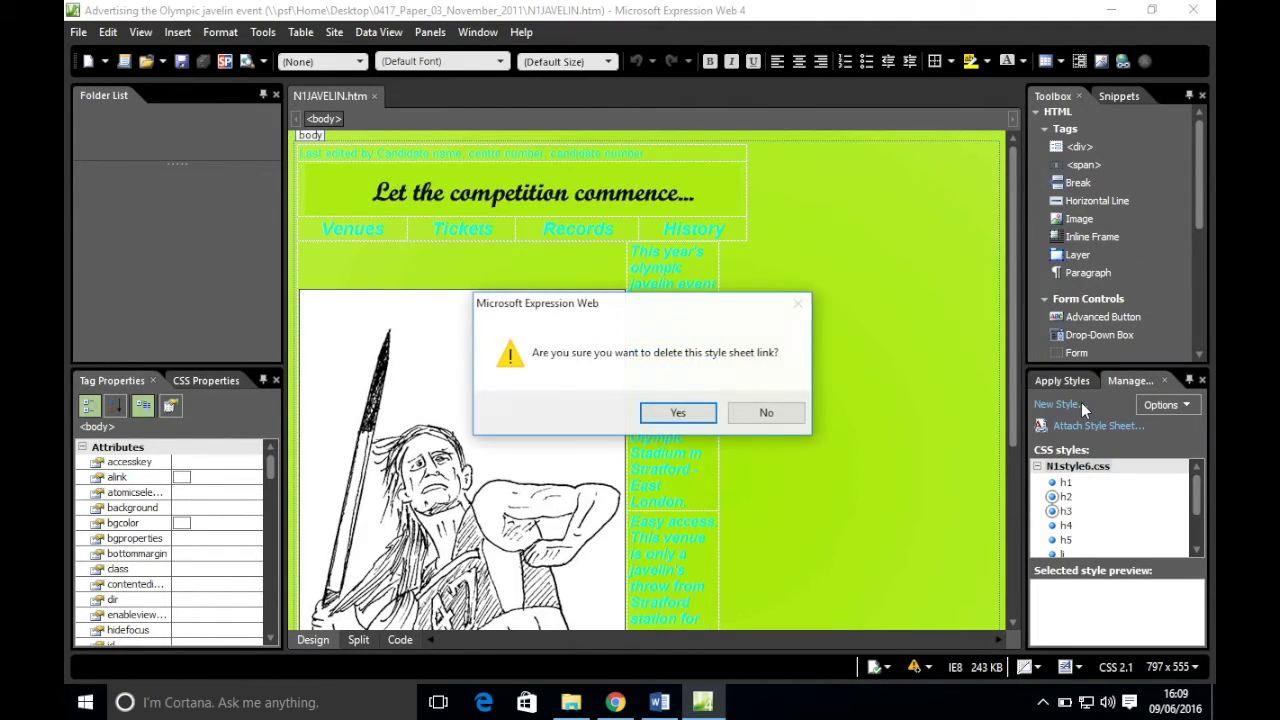
click(660, 414)
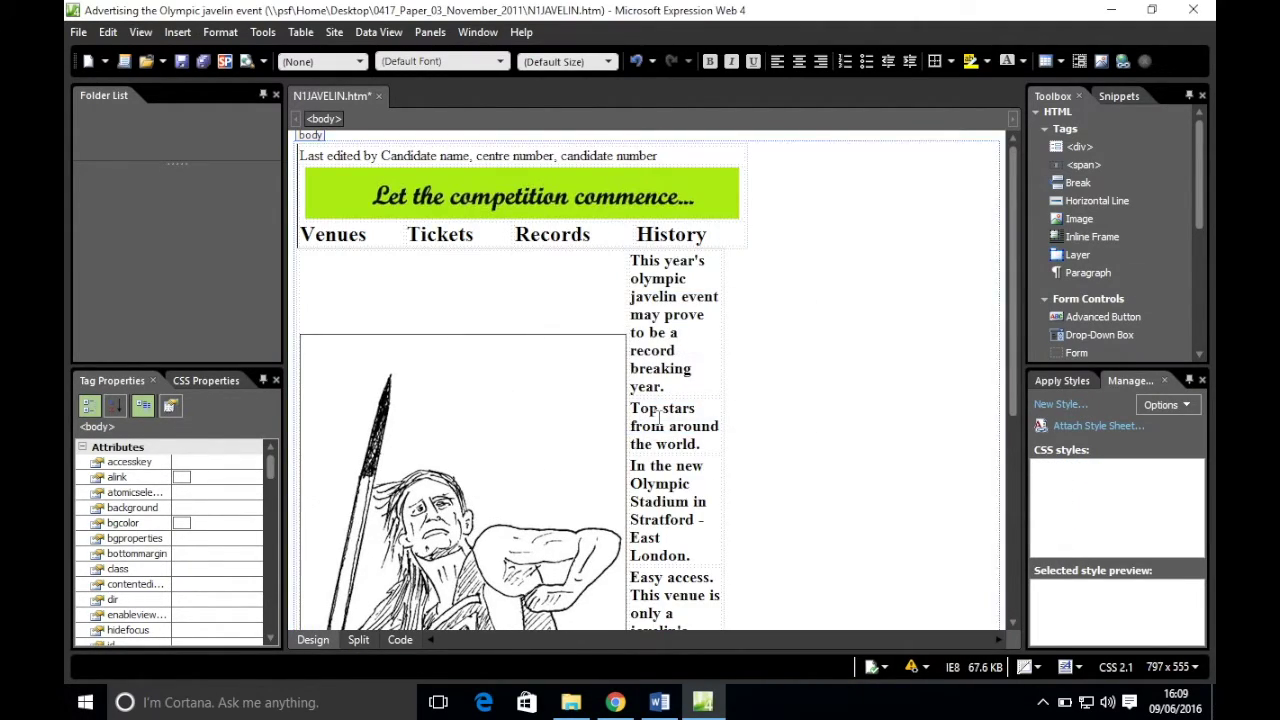
- Attach N1STYLE7.css from the Desktop's 0417_Paper_03_November_2011 folder to the page
click(1092, 427)
click(788, 316)
scroll(613, 389, up, 3)
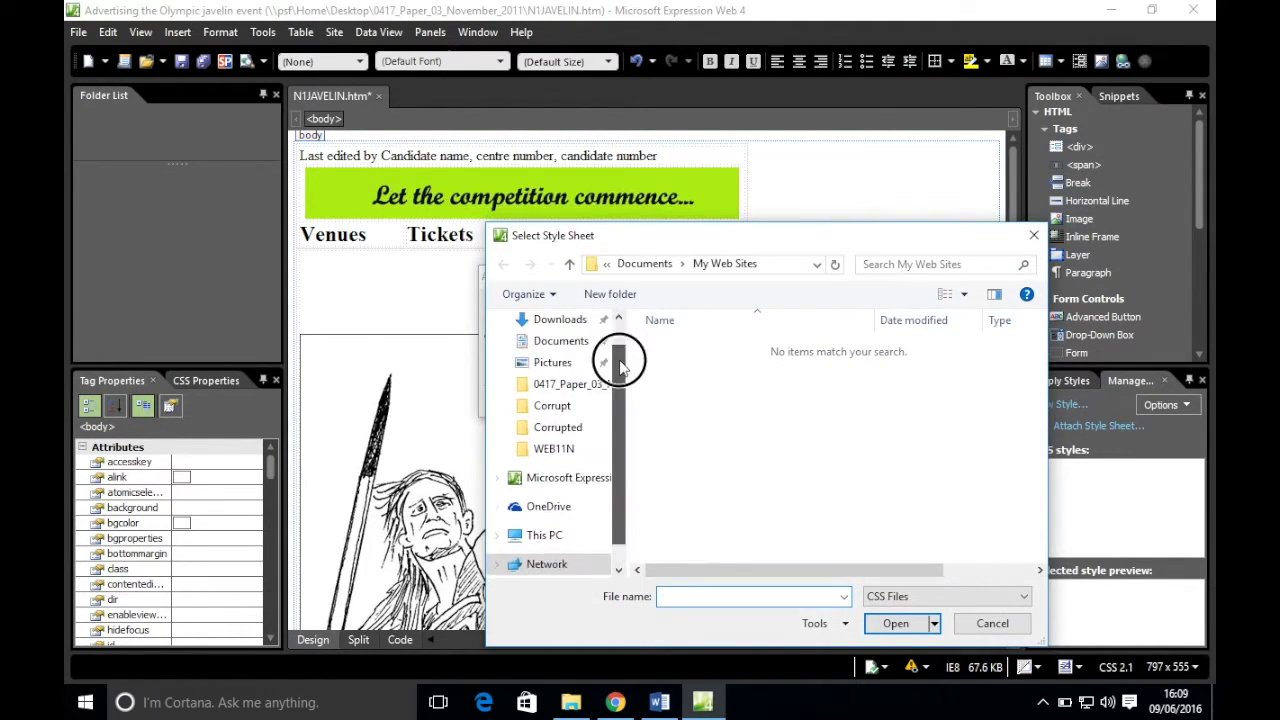
click(538, 352)
double_click(698, 348)
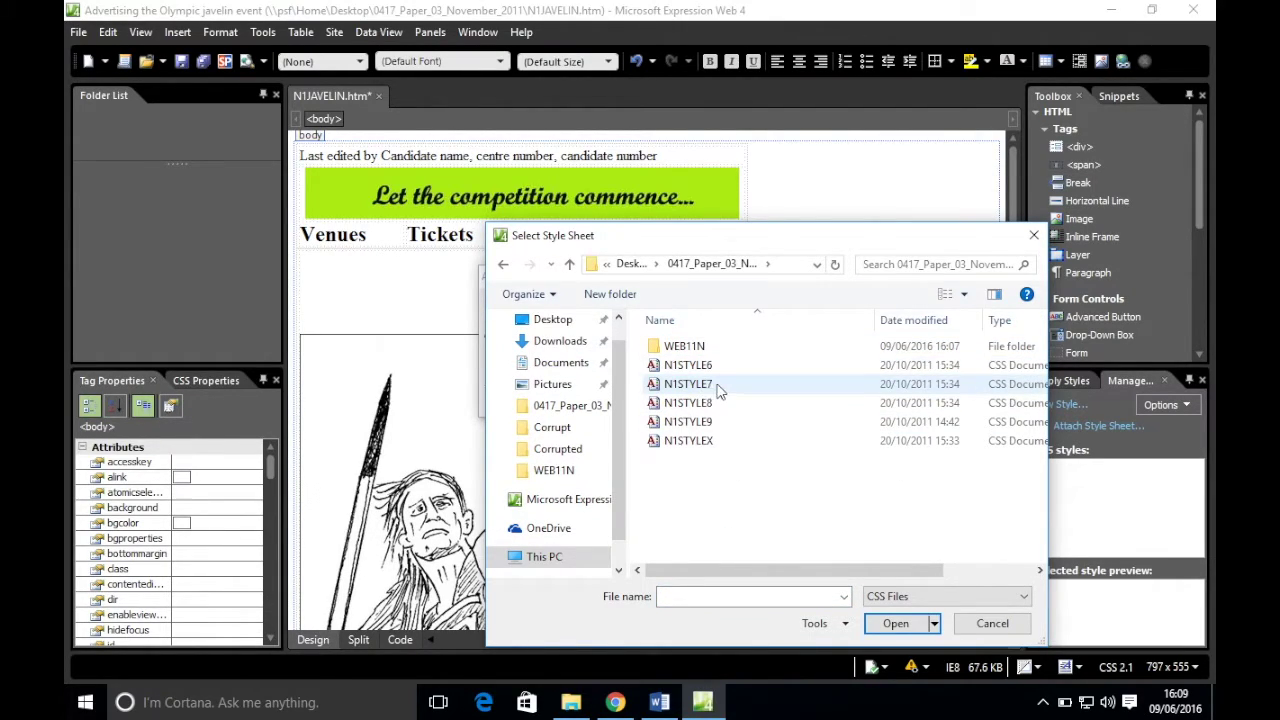
double_click(705, 383)
click(685, 400)
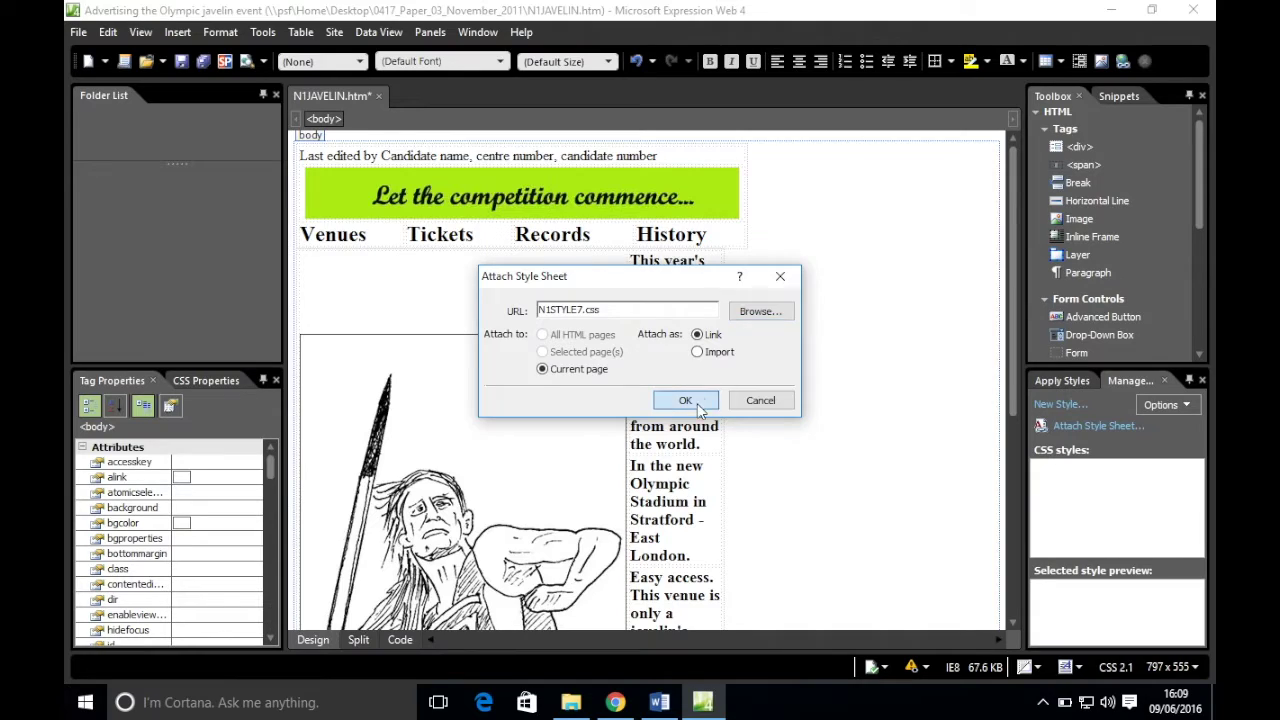
scroll(708, 415, down, 15)
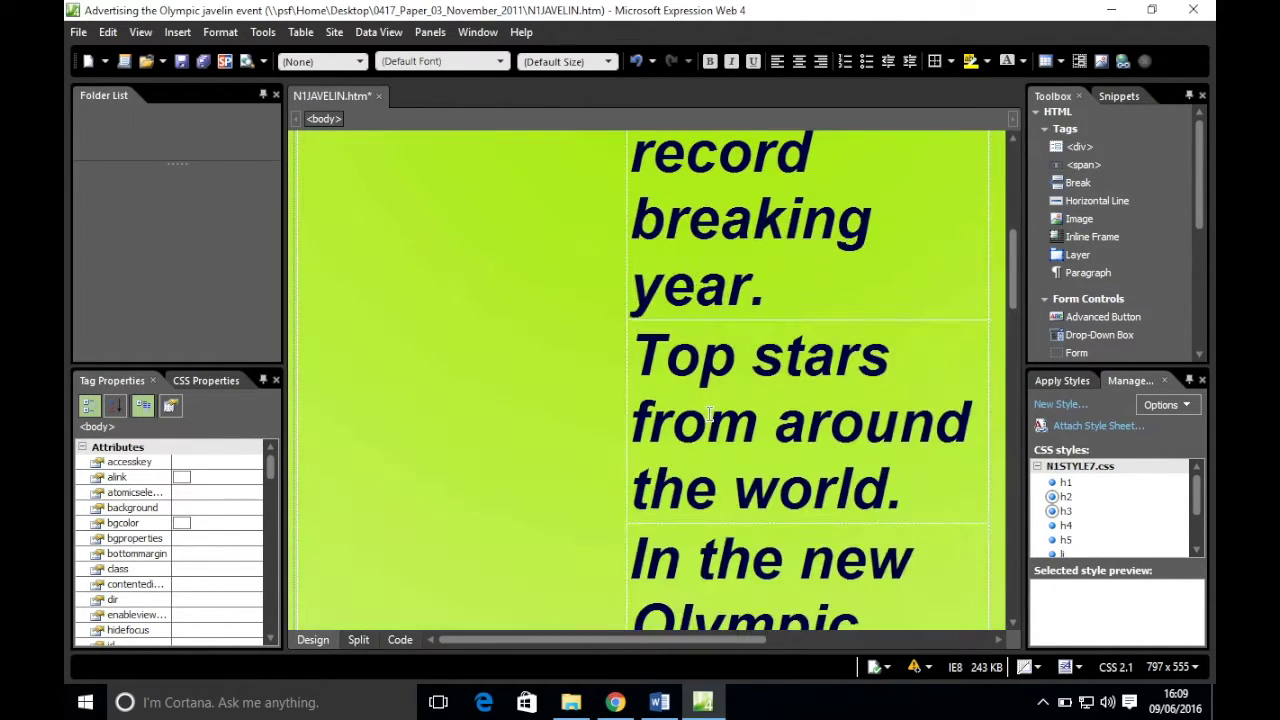
scroll(710, 413, up, 15)
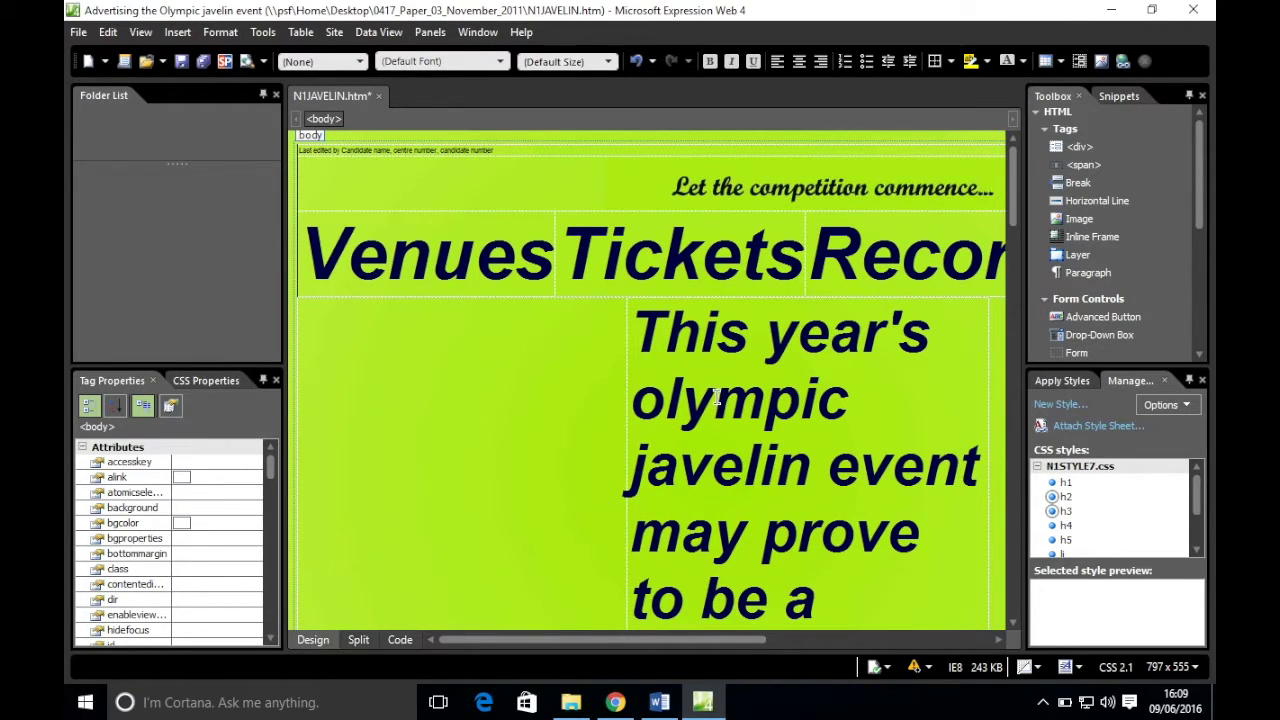
- Replace the N1STYLE7.css link with N1STYLE8.css and preview the result
click(1100, 472)
right_click(1103, 476)
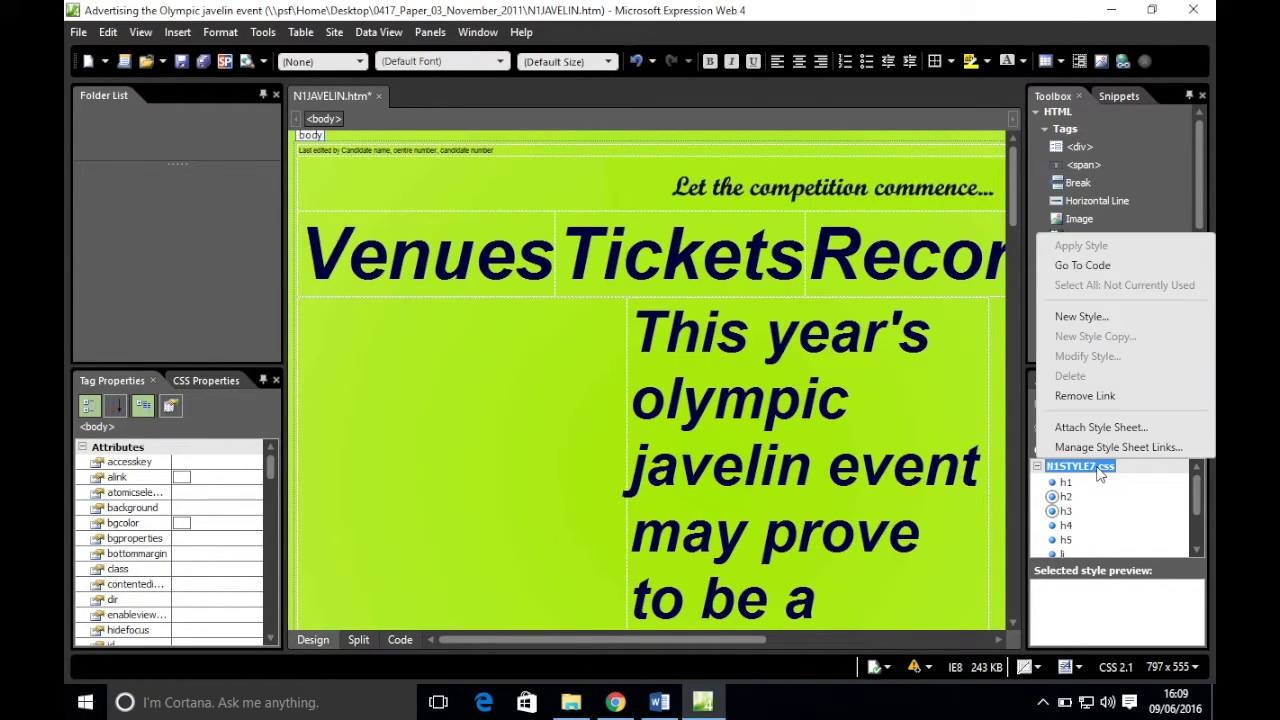
click(1093, 399)
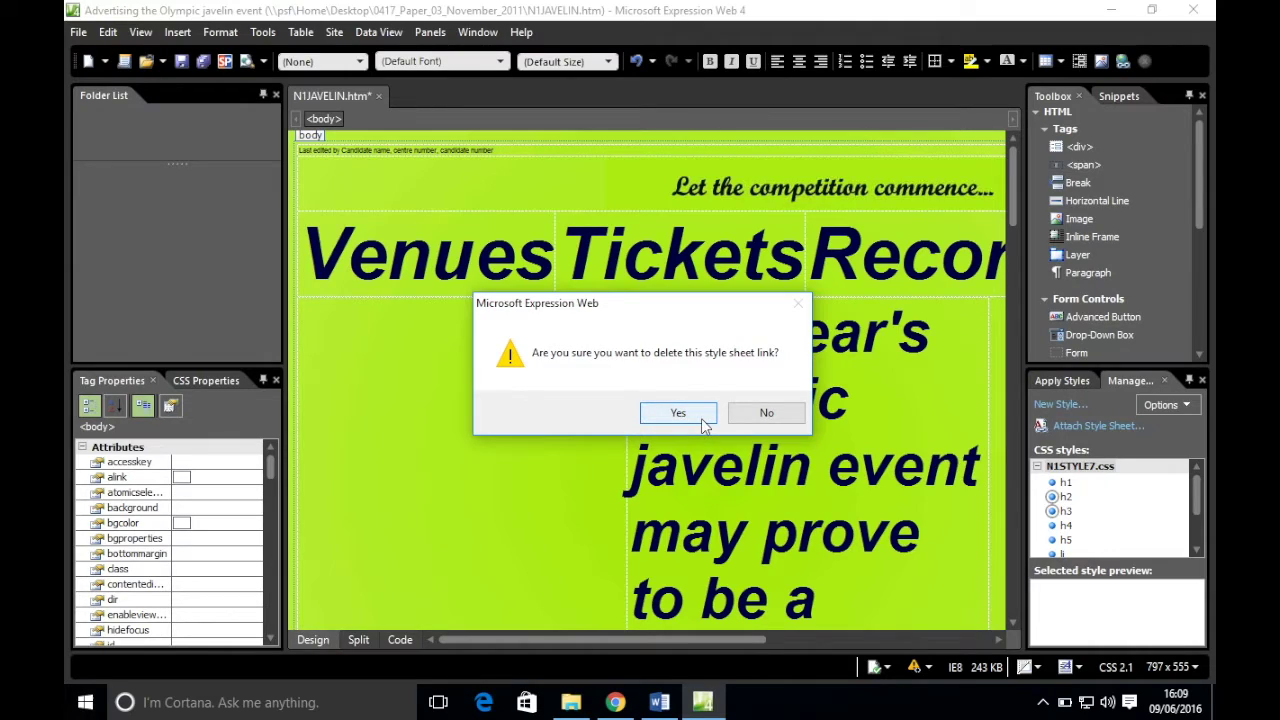
click(705, 415)
click(1098, 425)
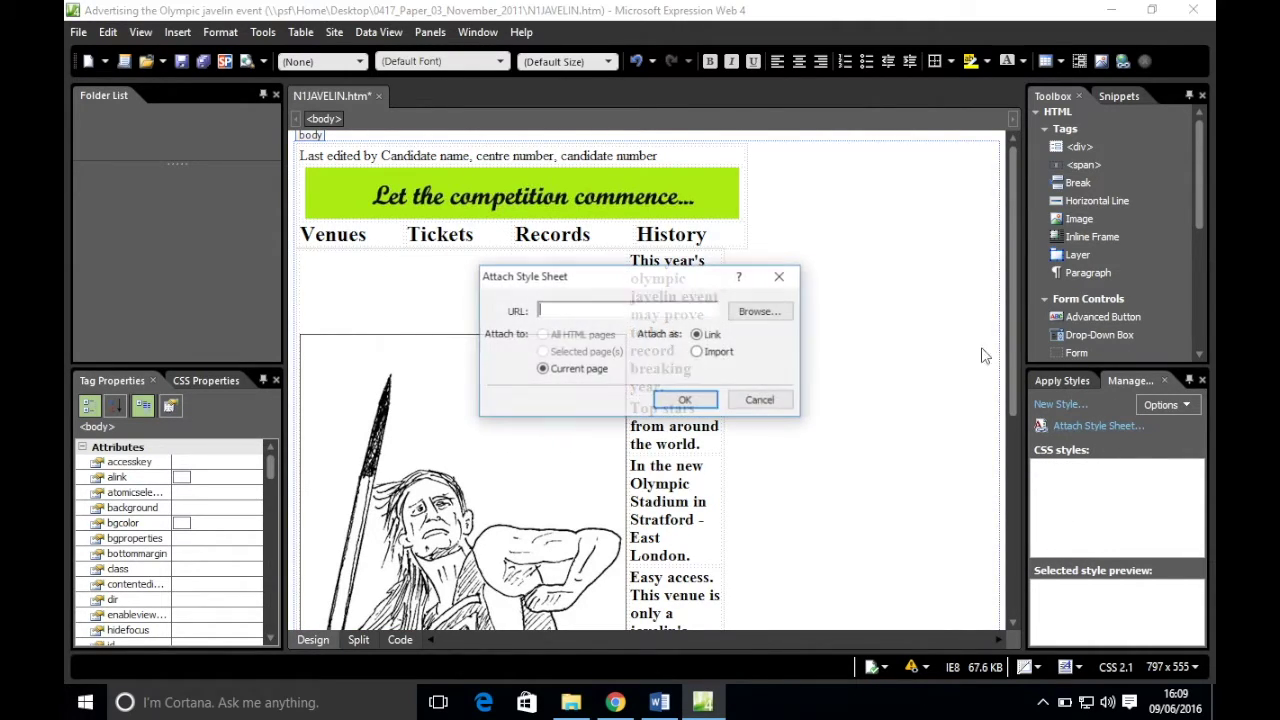
click(742, 312)
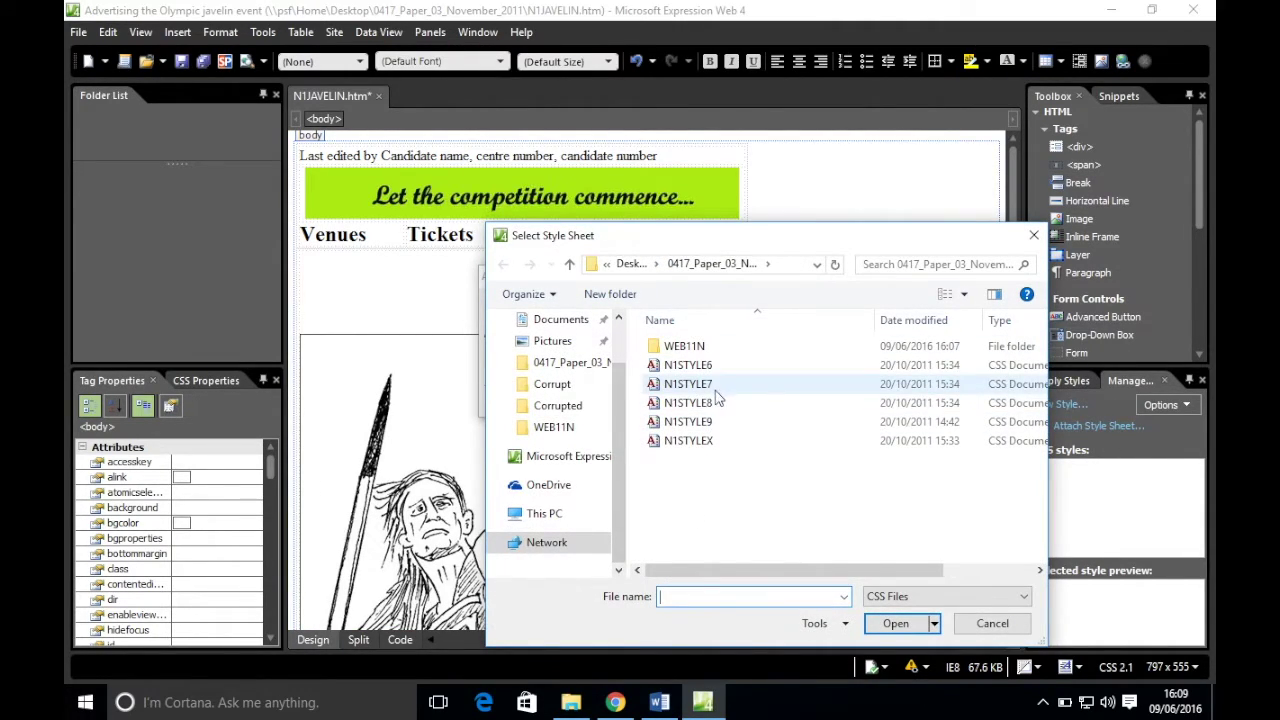
double_click(690, 403)
click(686, 401)
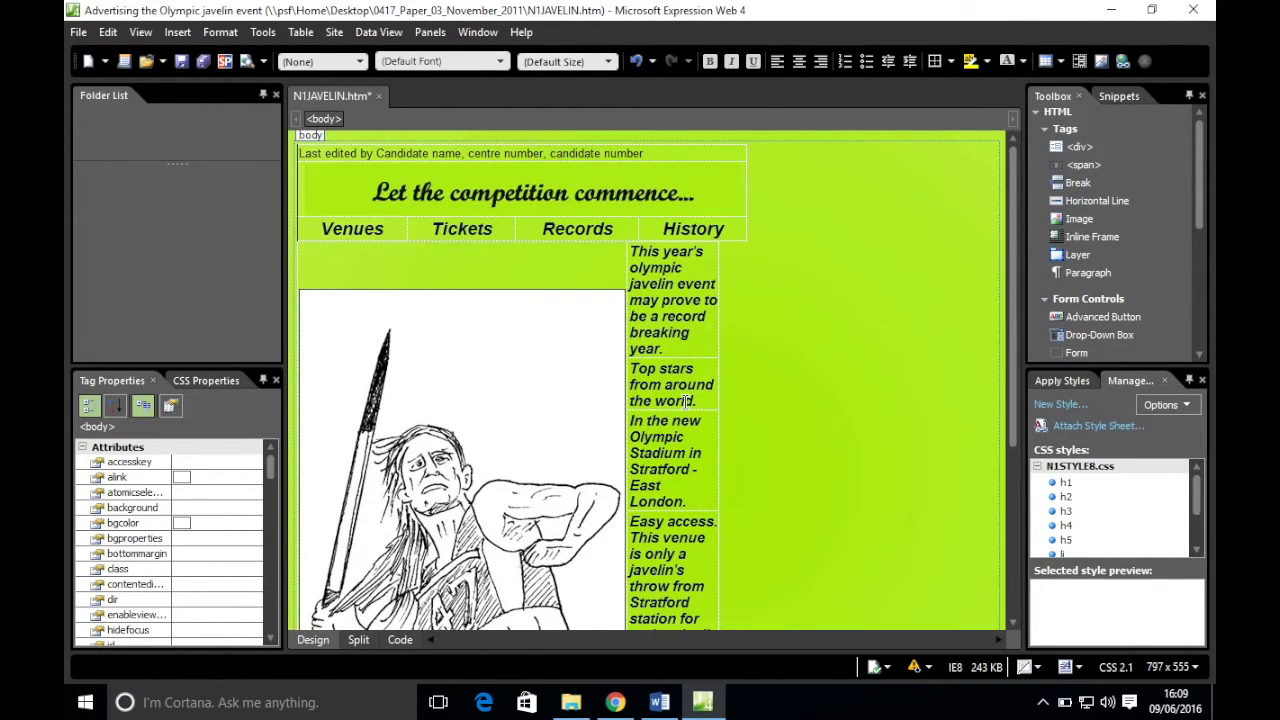
scroll(688, 424, down, 5)
scroll(688, 424, up, 5)
scroll(688, 424, down, 5)
scroll(688, 424, up, 5)
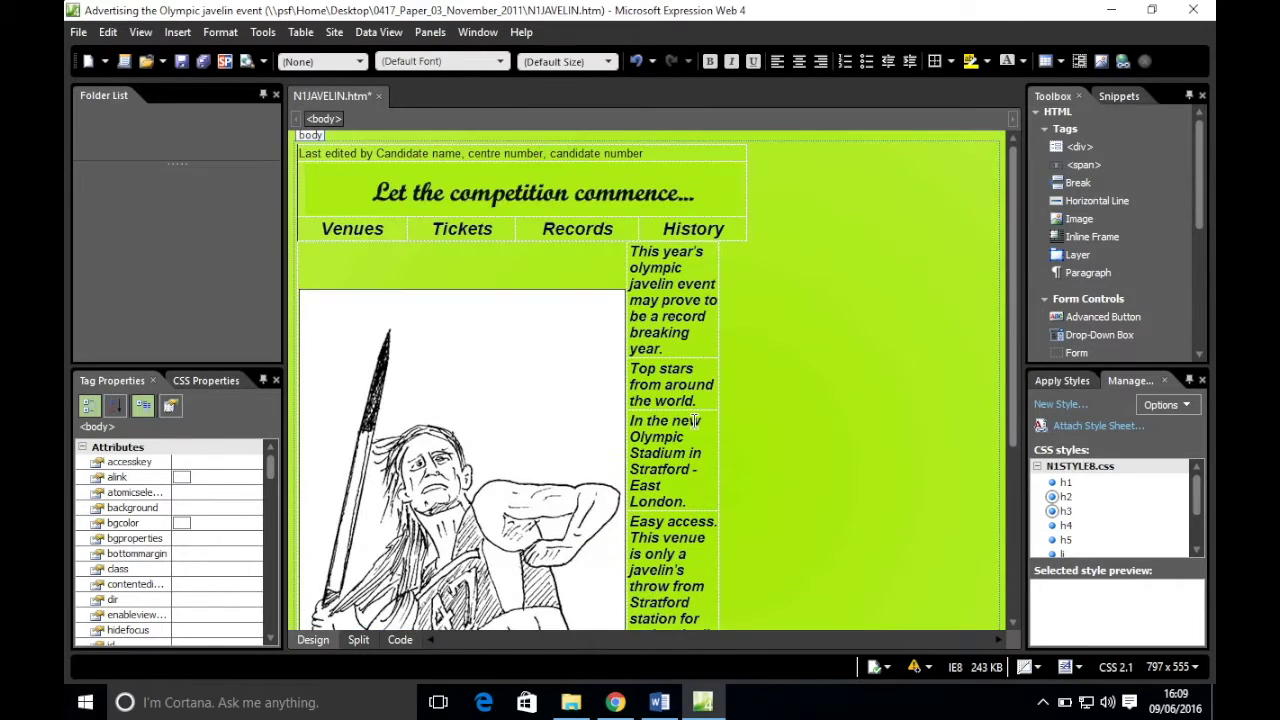
- Replace the N1STYLE8.css link with N1STYLE9.css
right_click(1105, 470)
click(1096, 400)
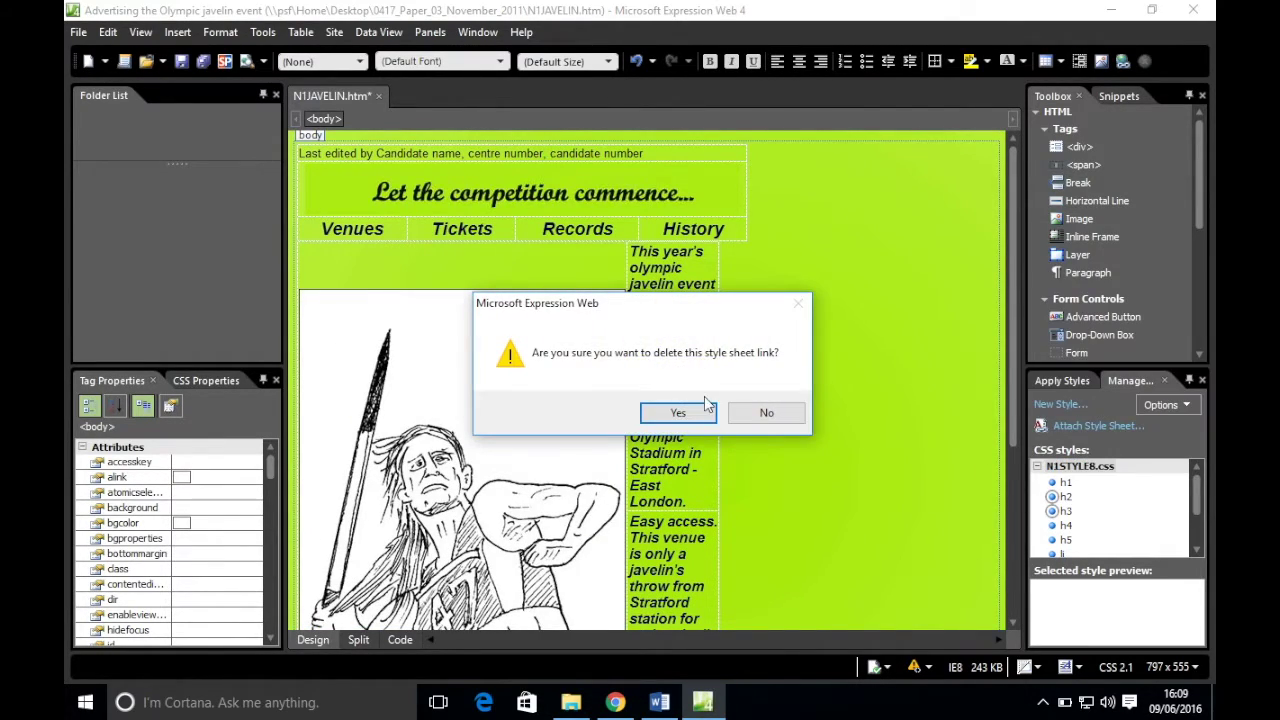
click(693, 411)
click(1098, 426)
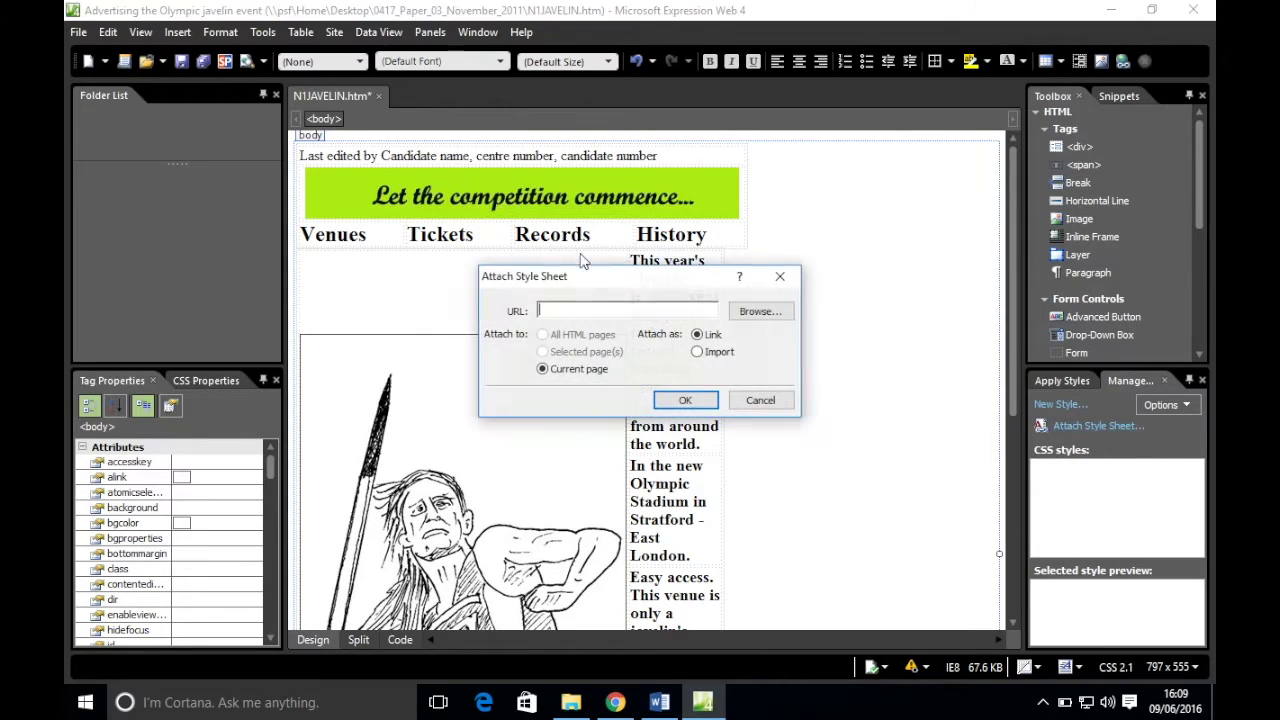
click(757, 309)
double_click(688, 421)
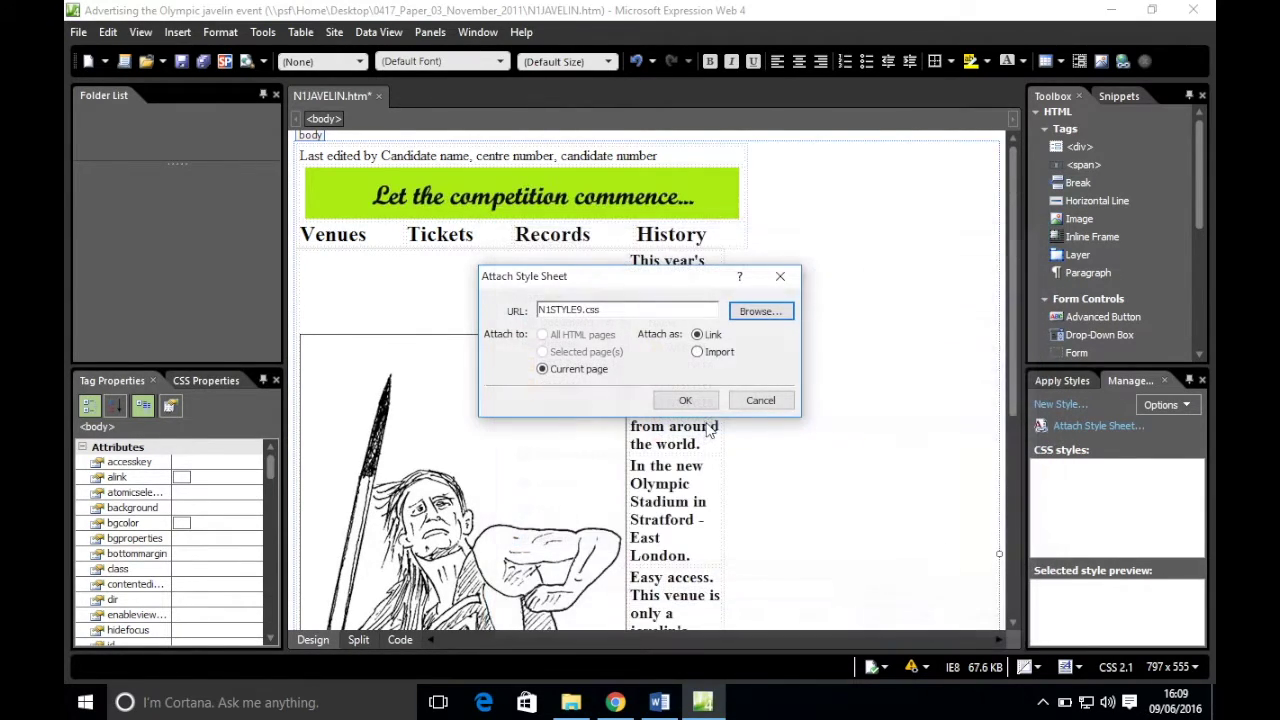
click(686, 400)
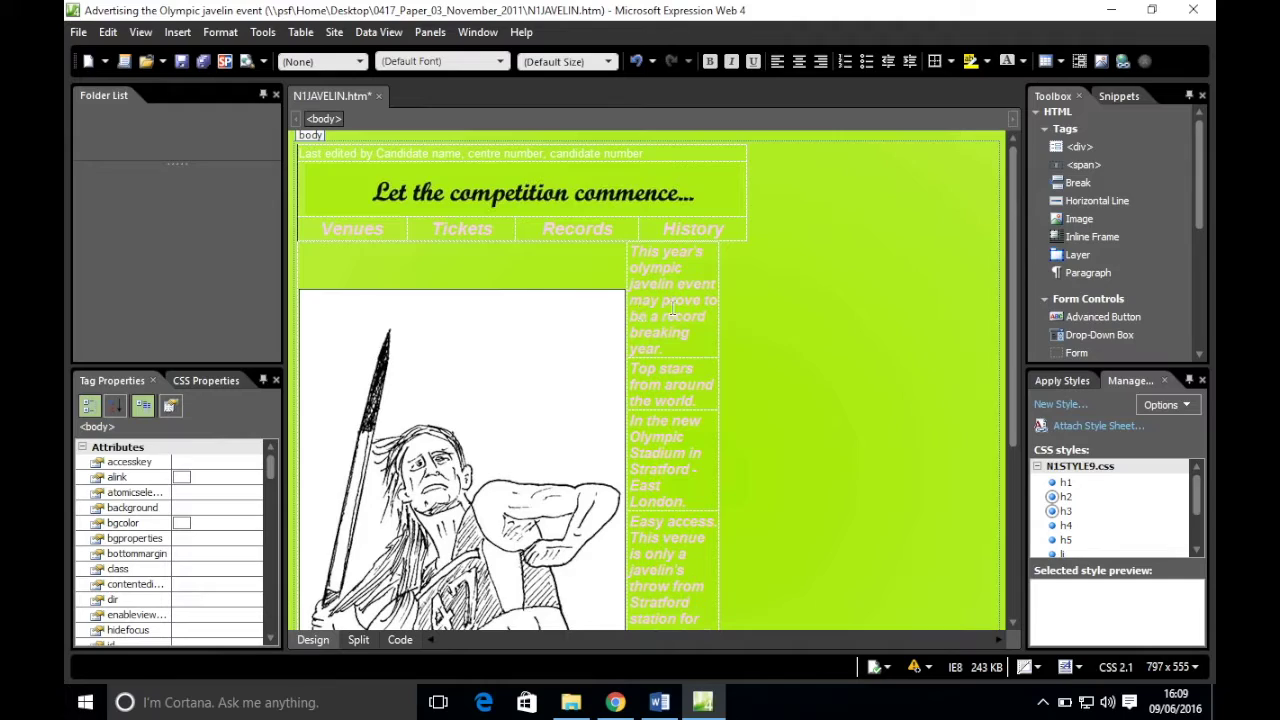
- Swap the N1STYLE9.css link back to N1STYLE8.css and save the page
right_click(1095, 476)
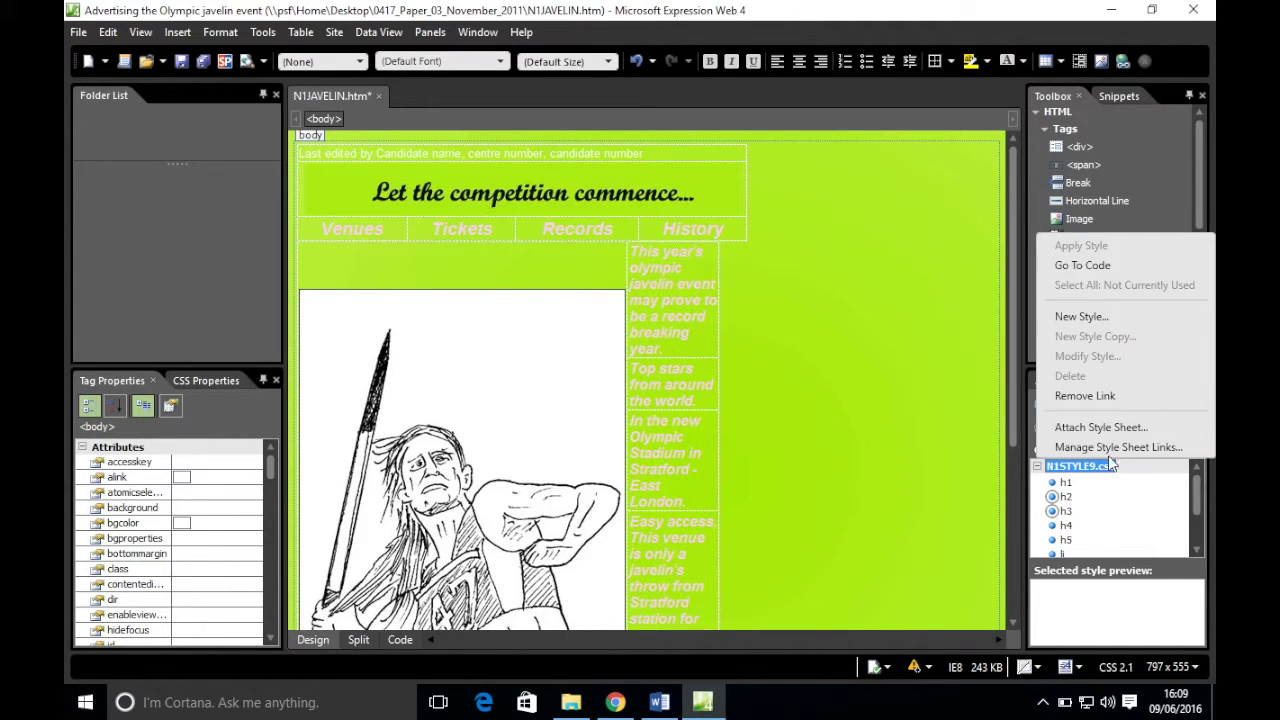
click(1106, 402)
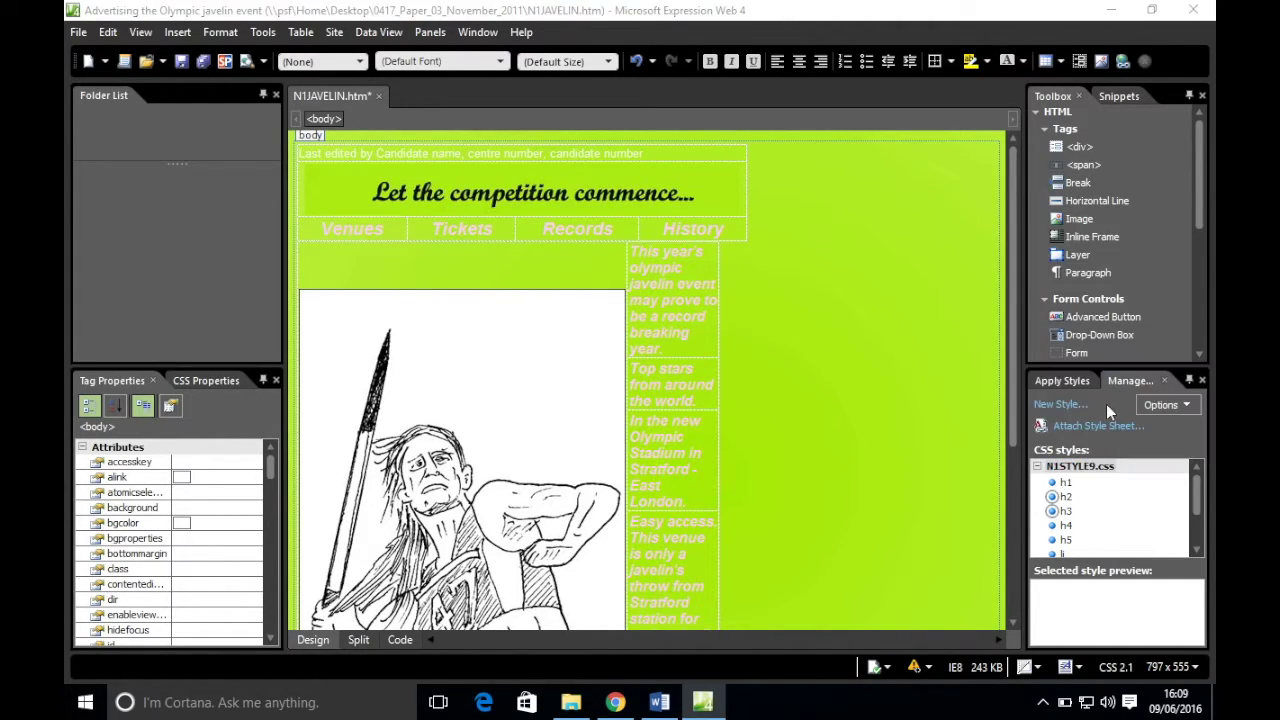
click(677, 413)
click(1100, 426)
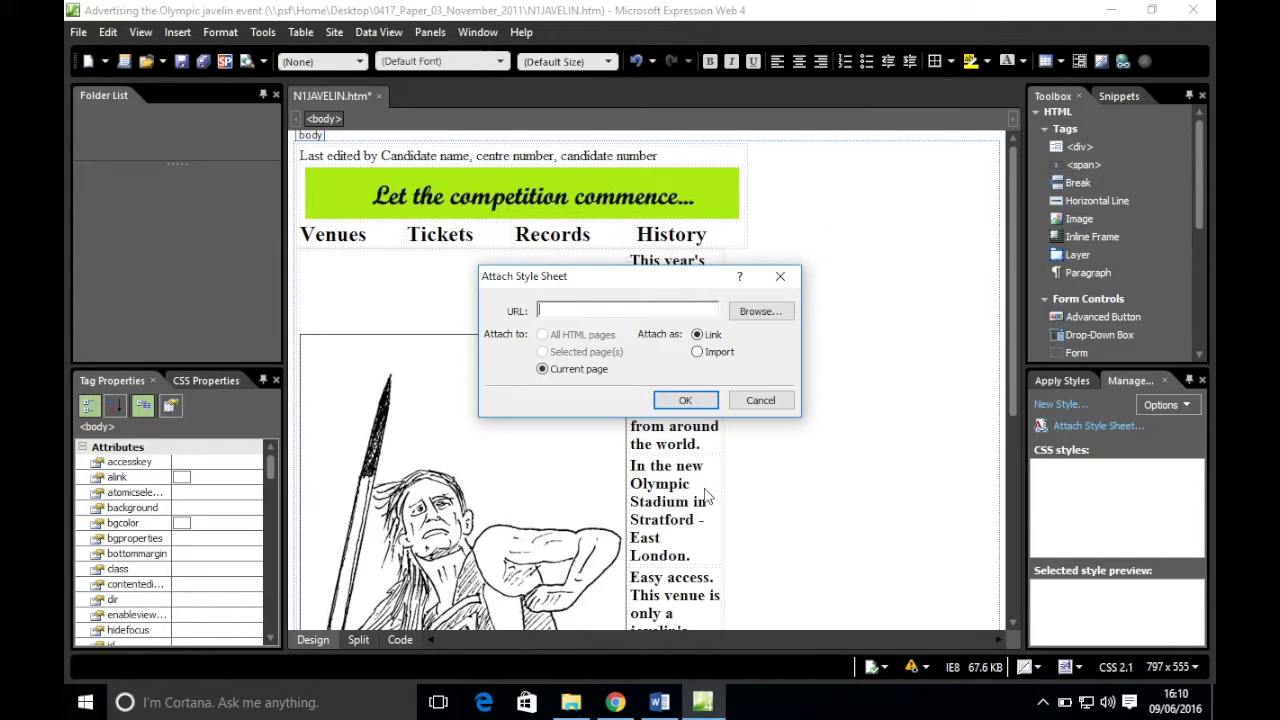
click(750, 311)
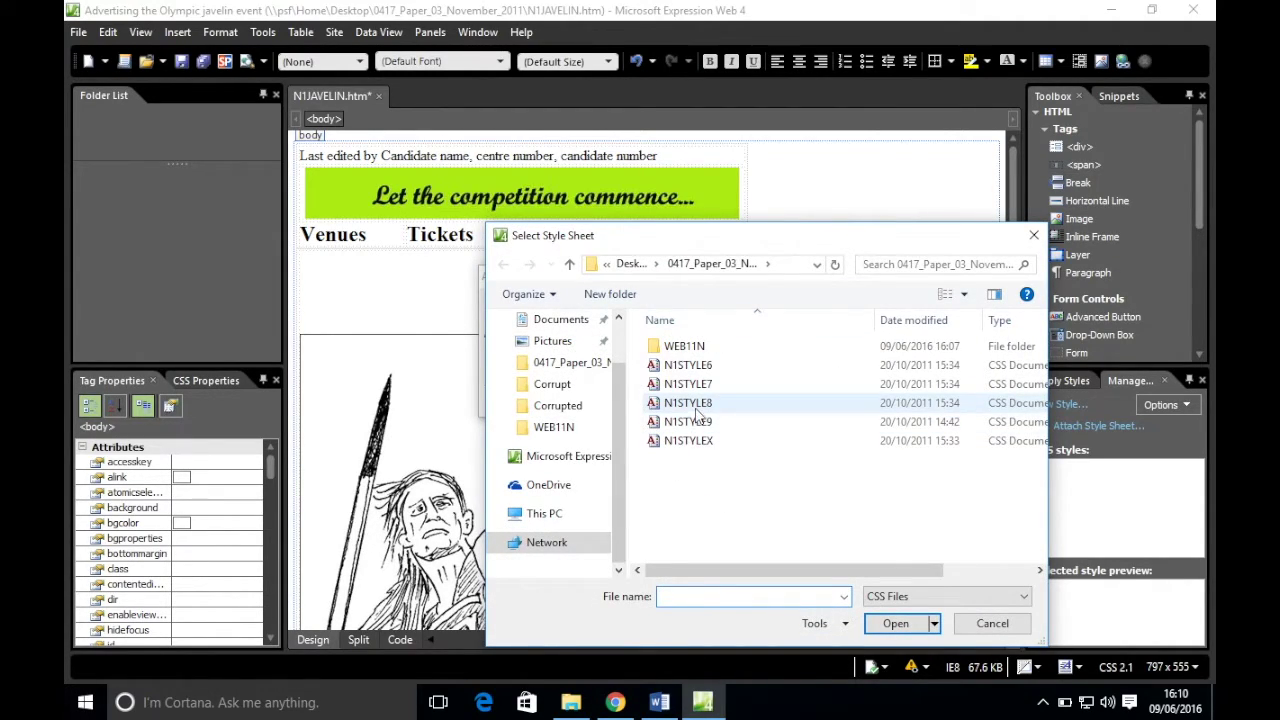
double_click(699, 405)
click(685, 400)
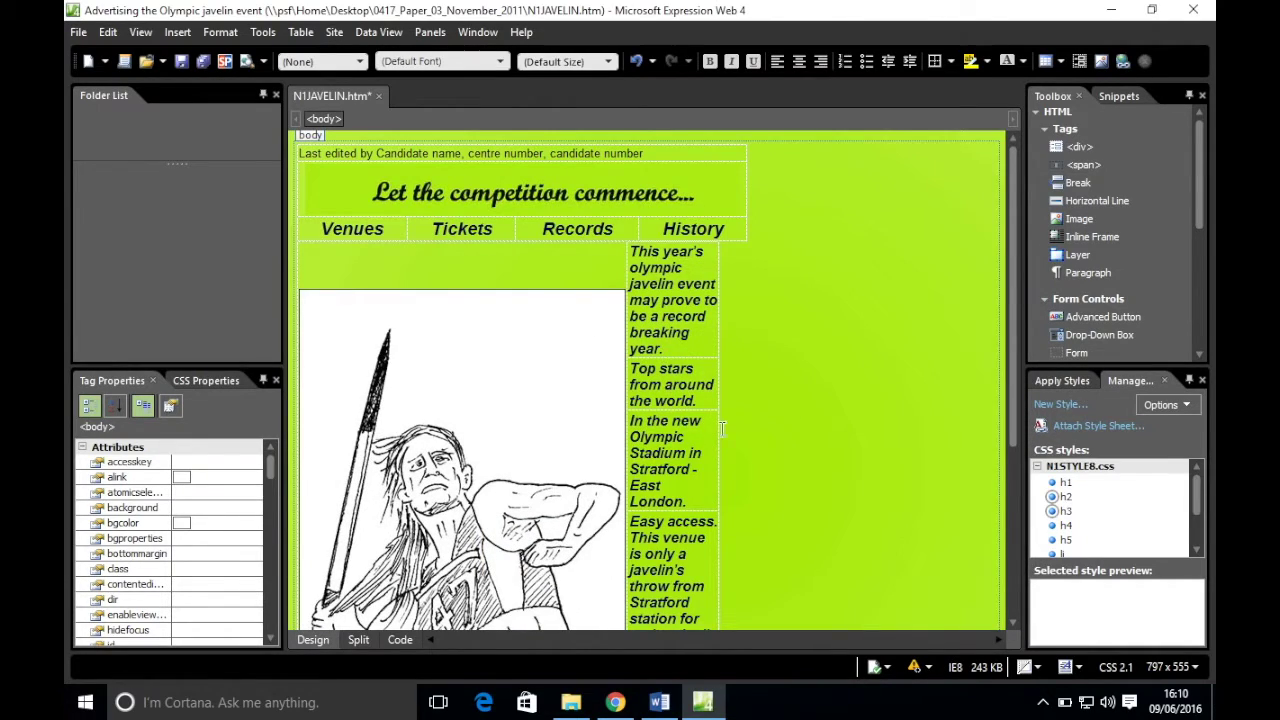
click(181, 61)
click(605, 690)
- Scroll the exam PDF to tasks 37–46 on image sizing and the Click Here link
scroll(487, 327, down, 3)
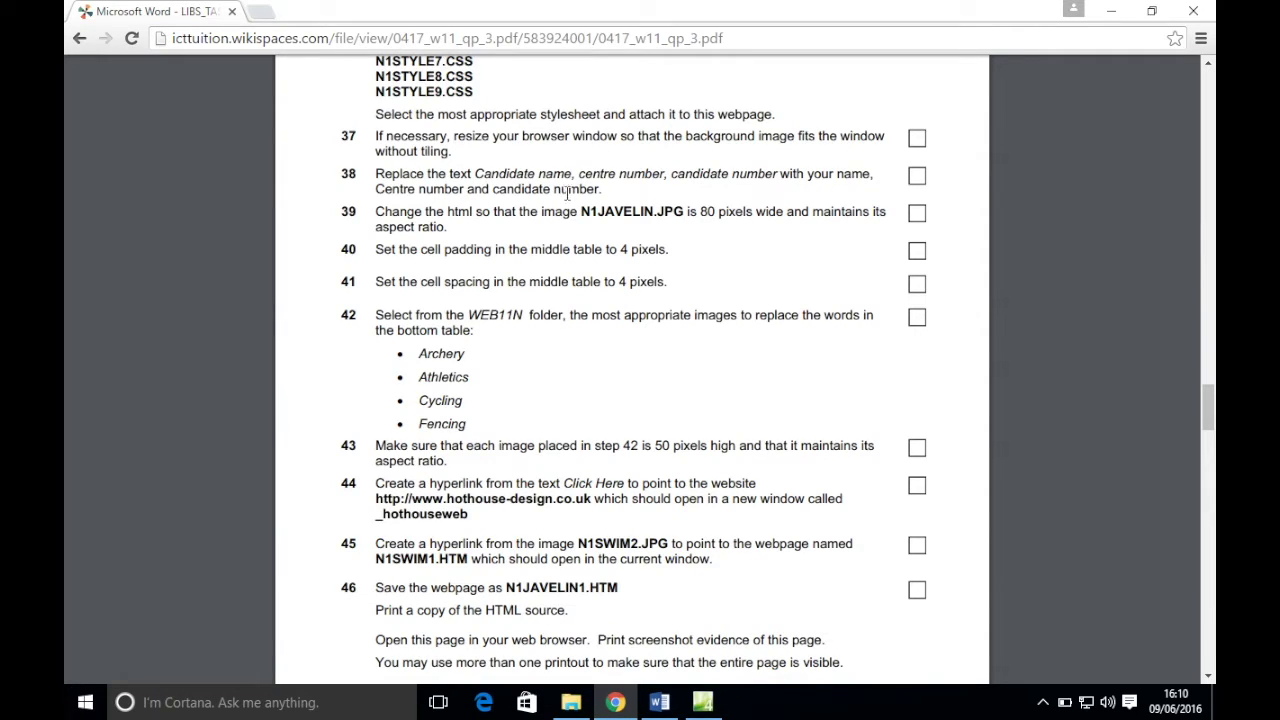
- Overwrite the Last edited by placeholders with the candidate's name, centre number and candidate number
click(703, 702)
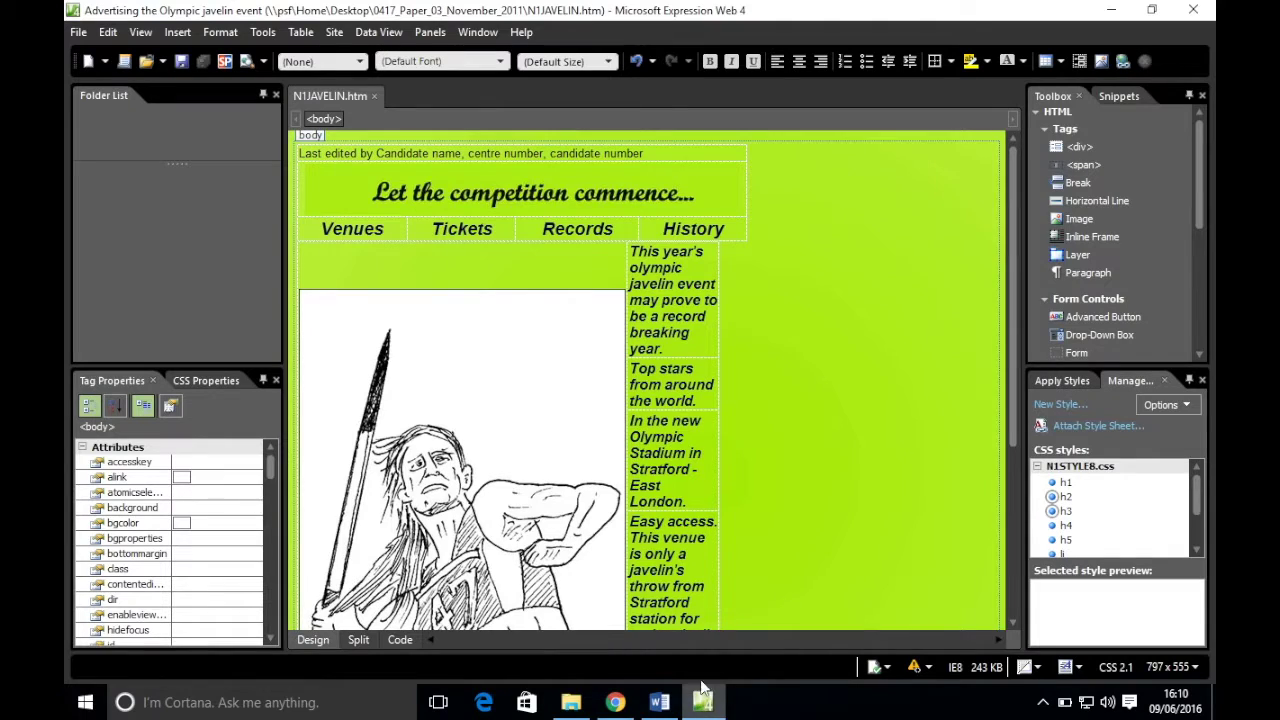
scroll(477, 380, down, 3)
scroll(487, 400, up, 3)
drag(375, 150, 462, 160)
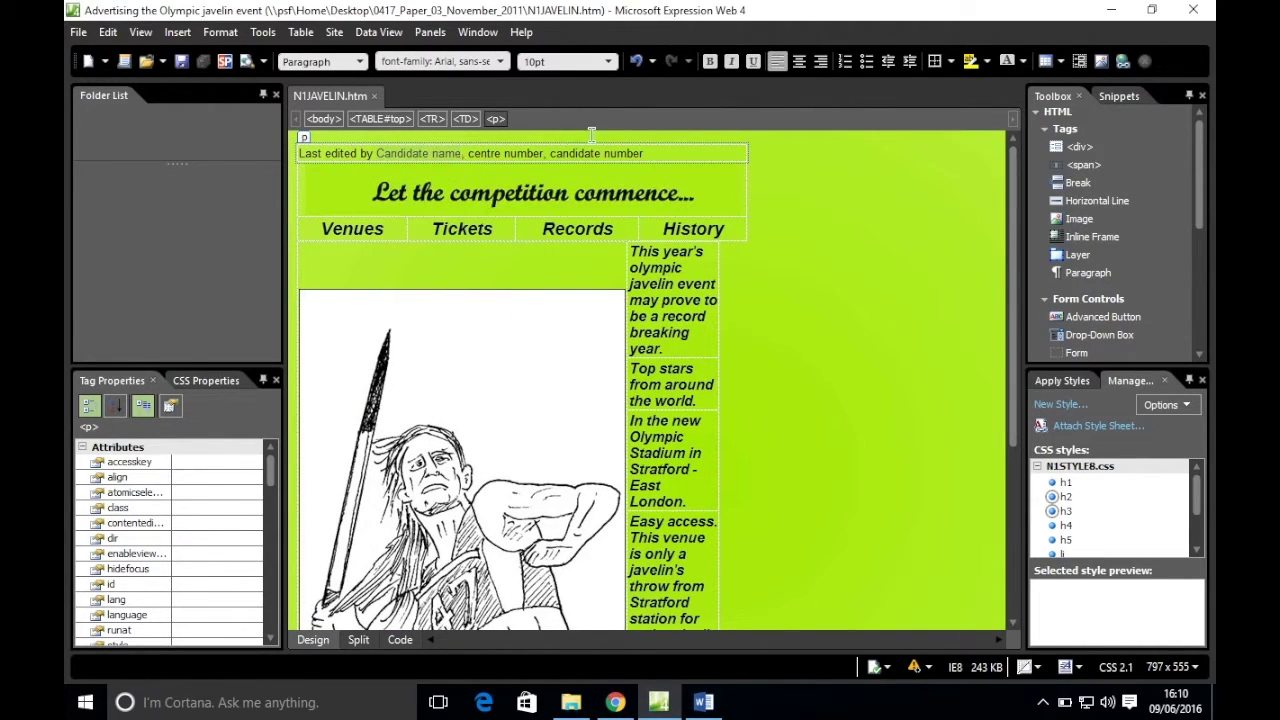
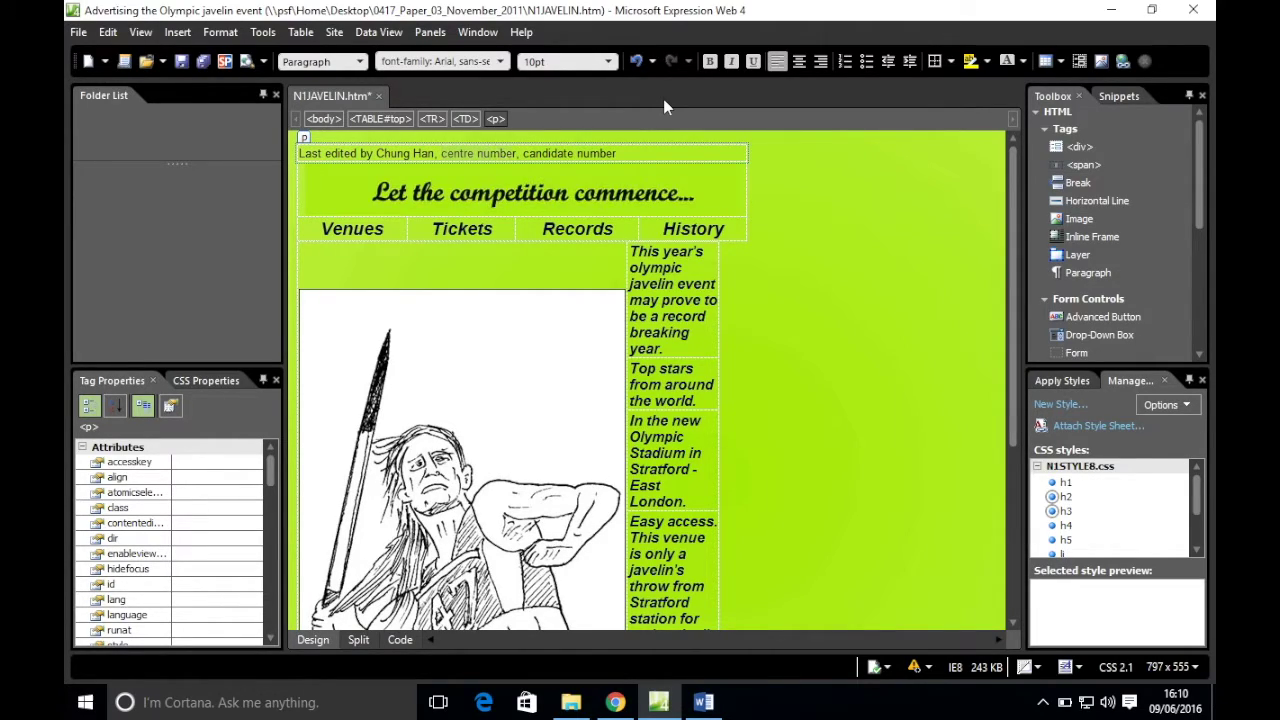
text(MY422, )
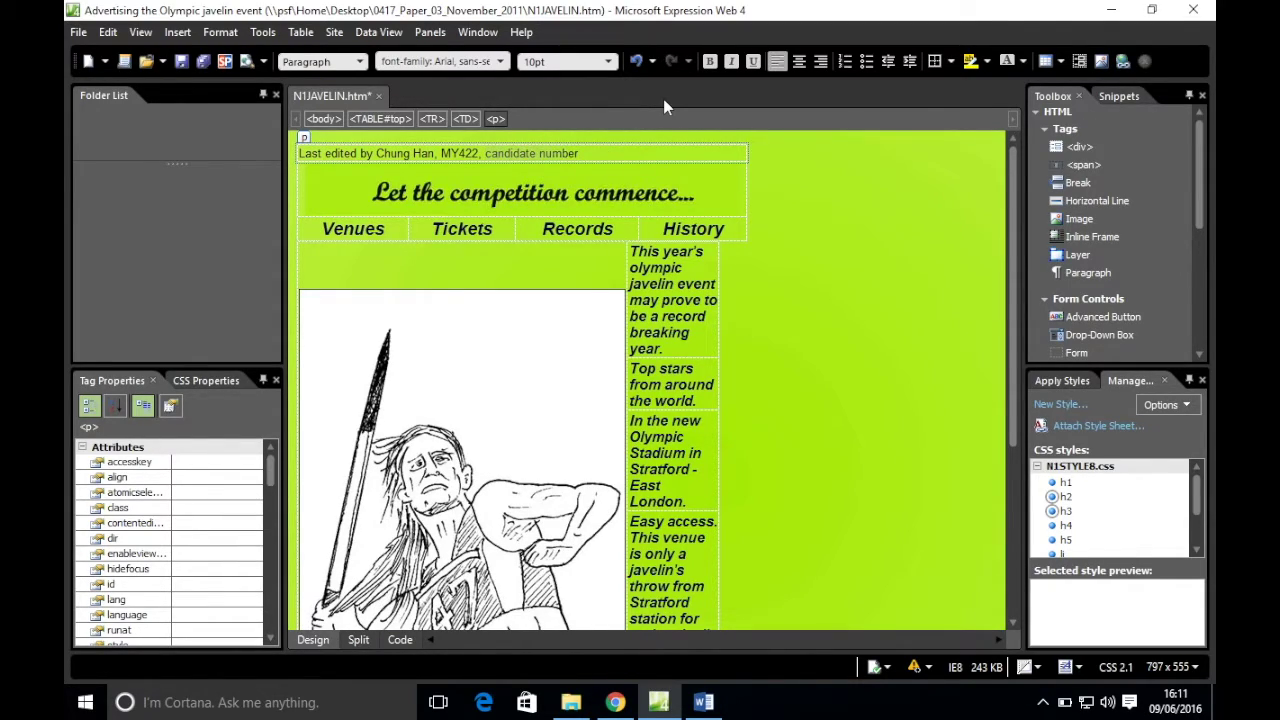
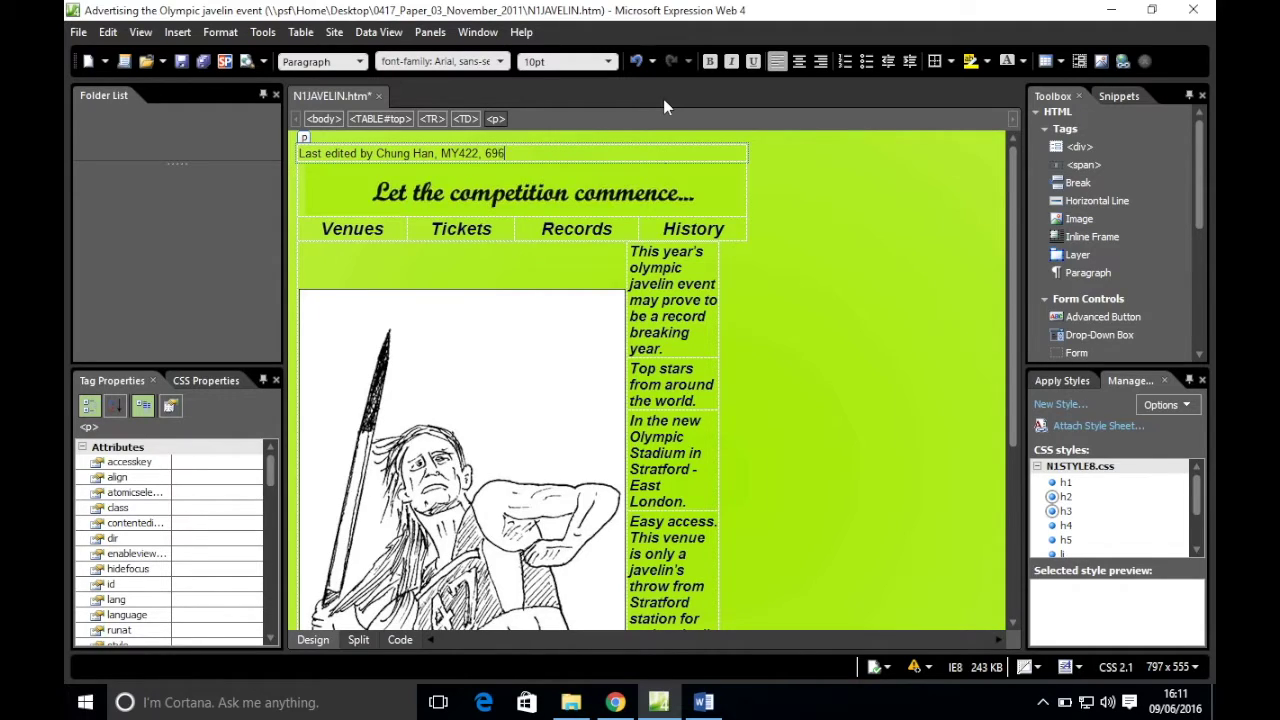
- Bring up exam steps 39–47 in the Chrome PDF
click(615, 702)
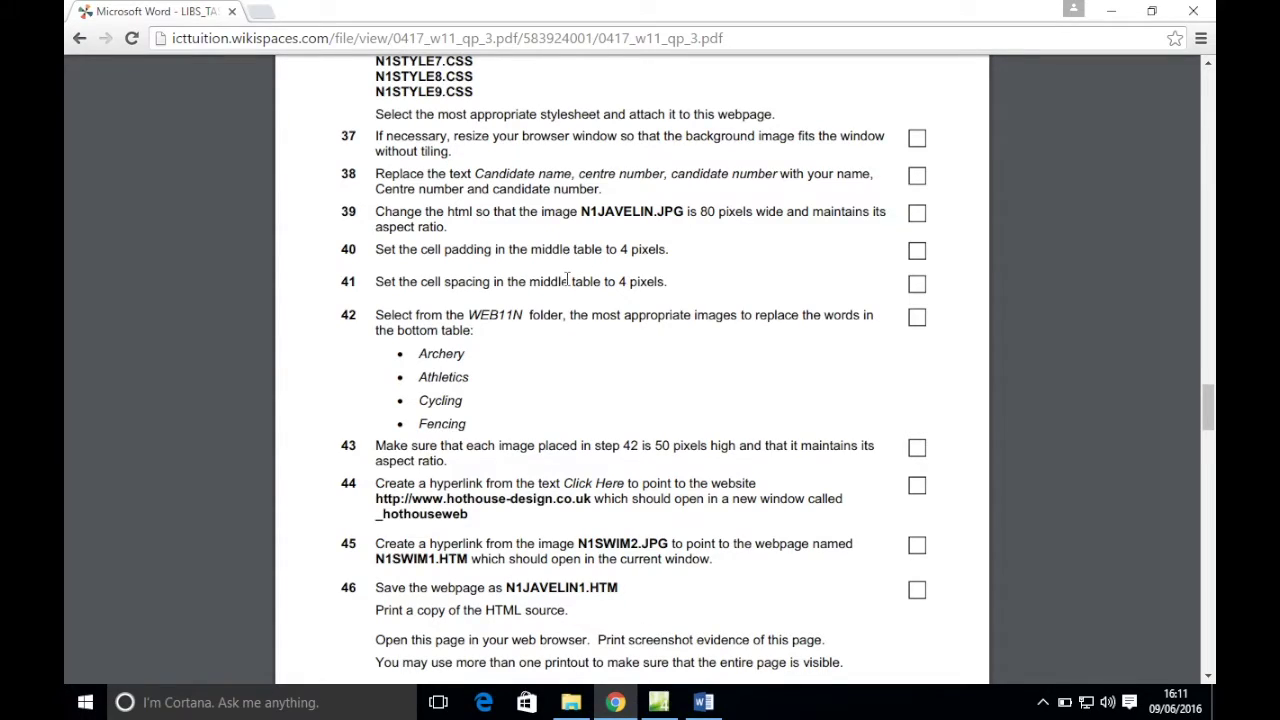
scroll(549, 289, down, 1)
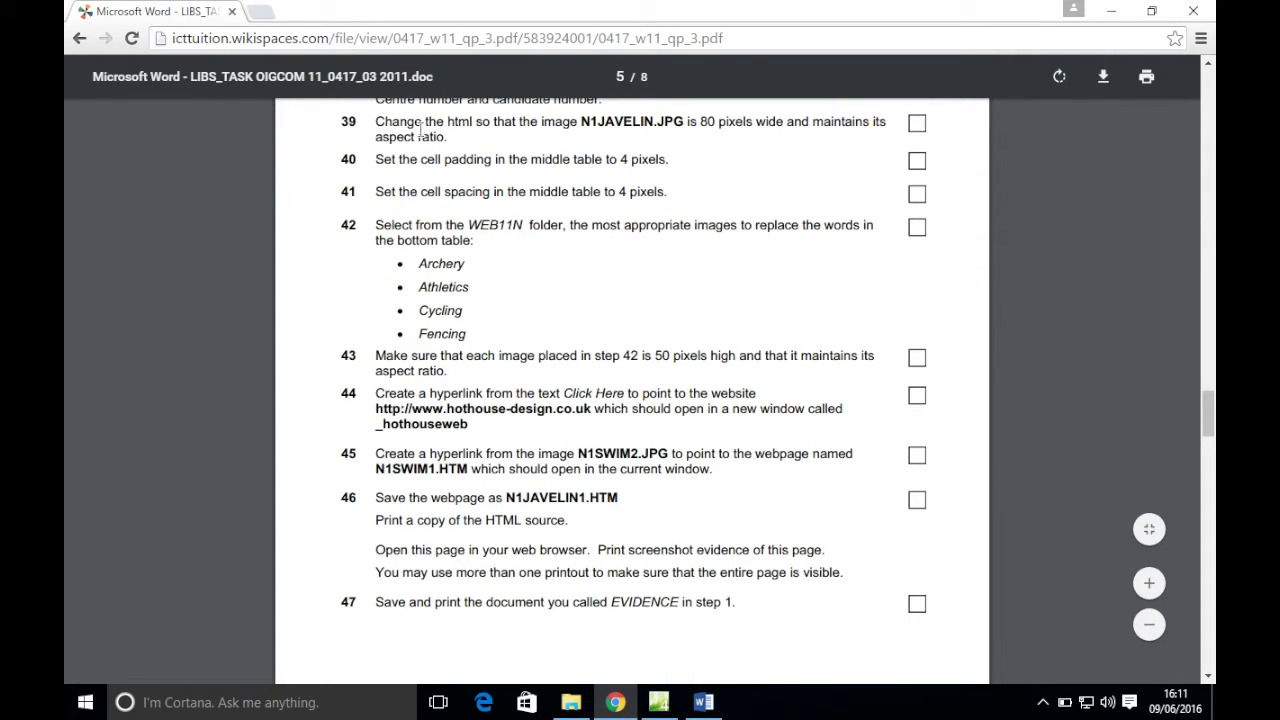
- Resize the javelin image to 80 pixels wide, keeping its aspect ratio
click(676, 690)
right_click(436, 462)
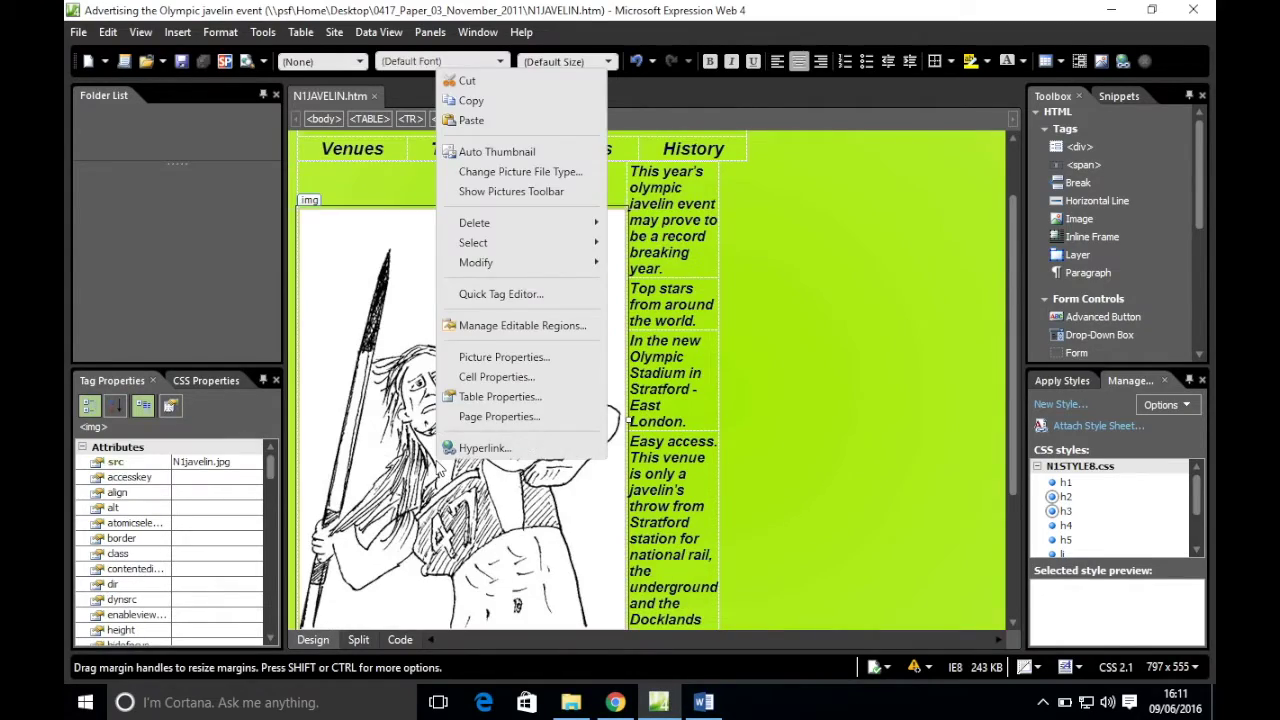
click(519, 365)
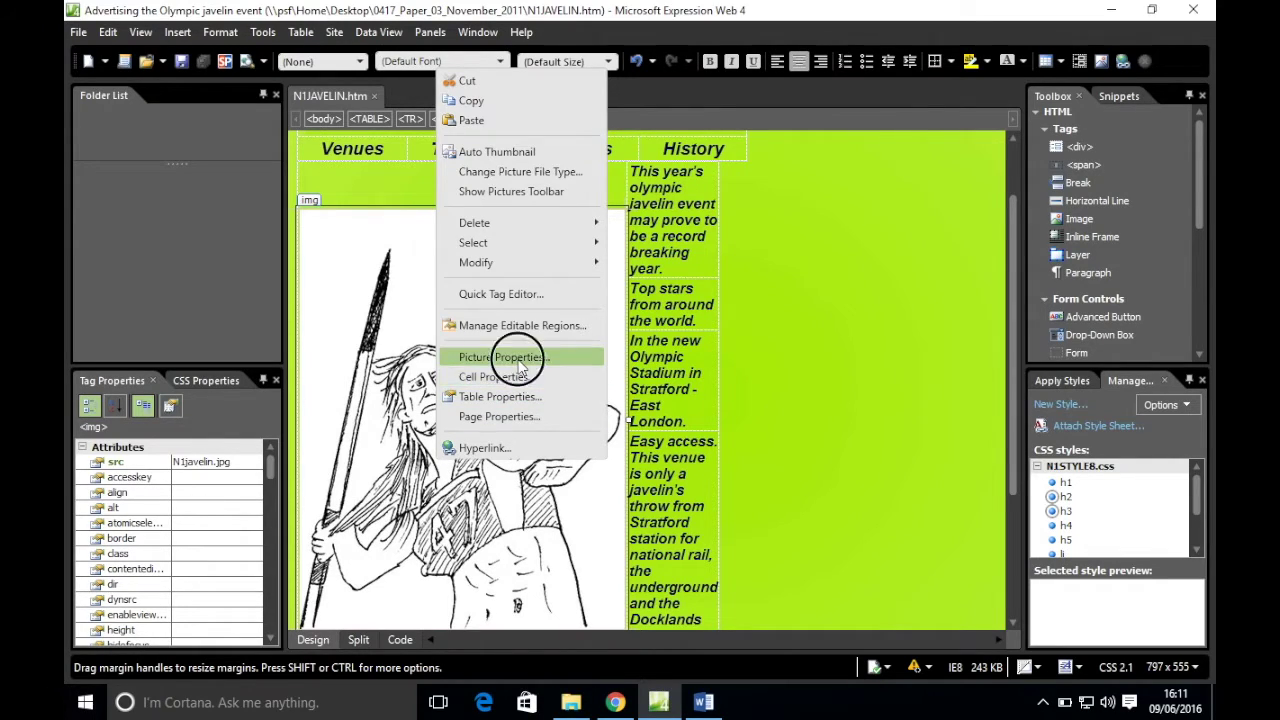
click(536, 212)
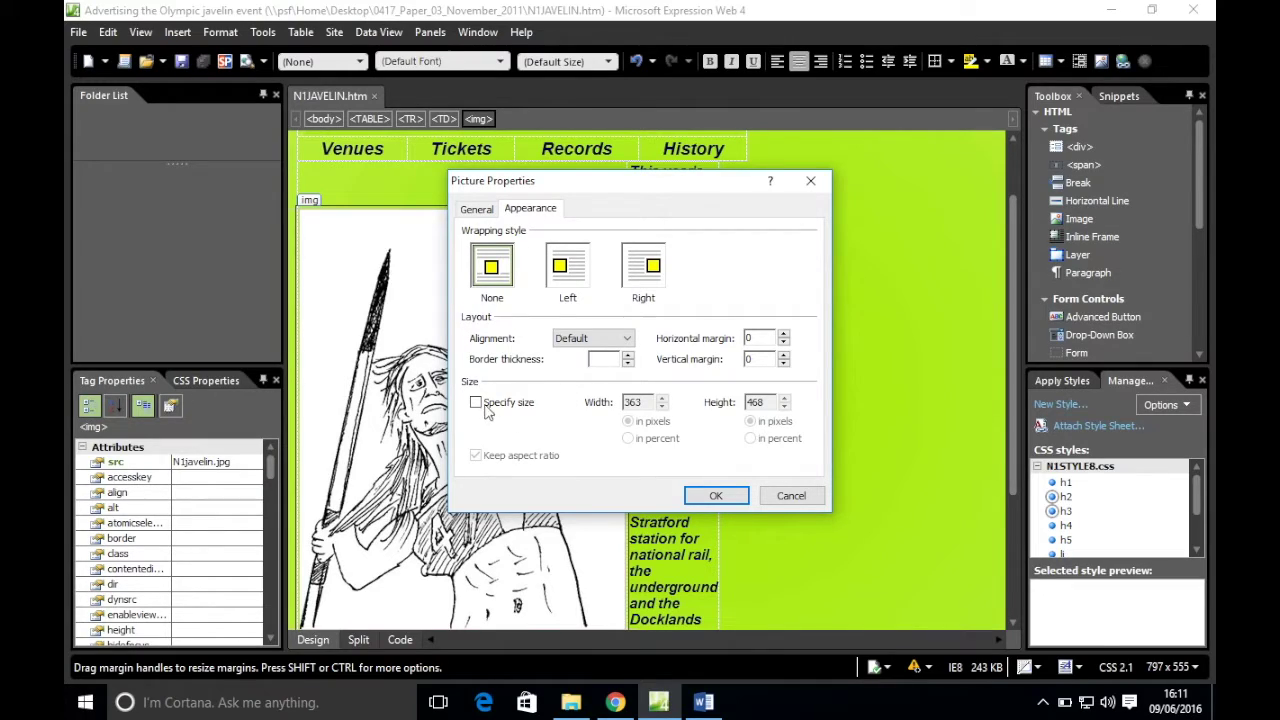
click(511, 408)
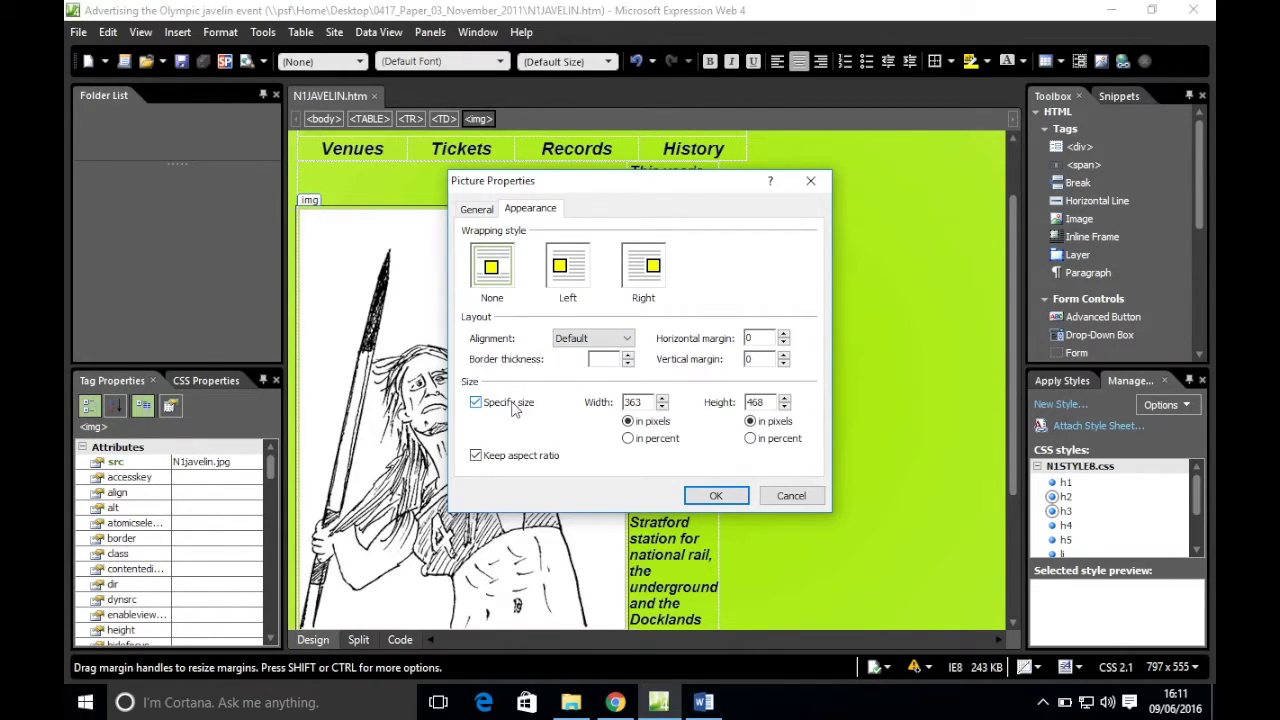
click(660, 705)
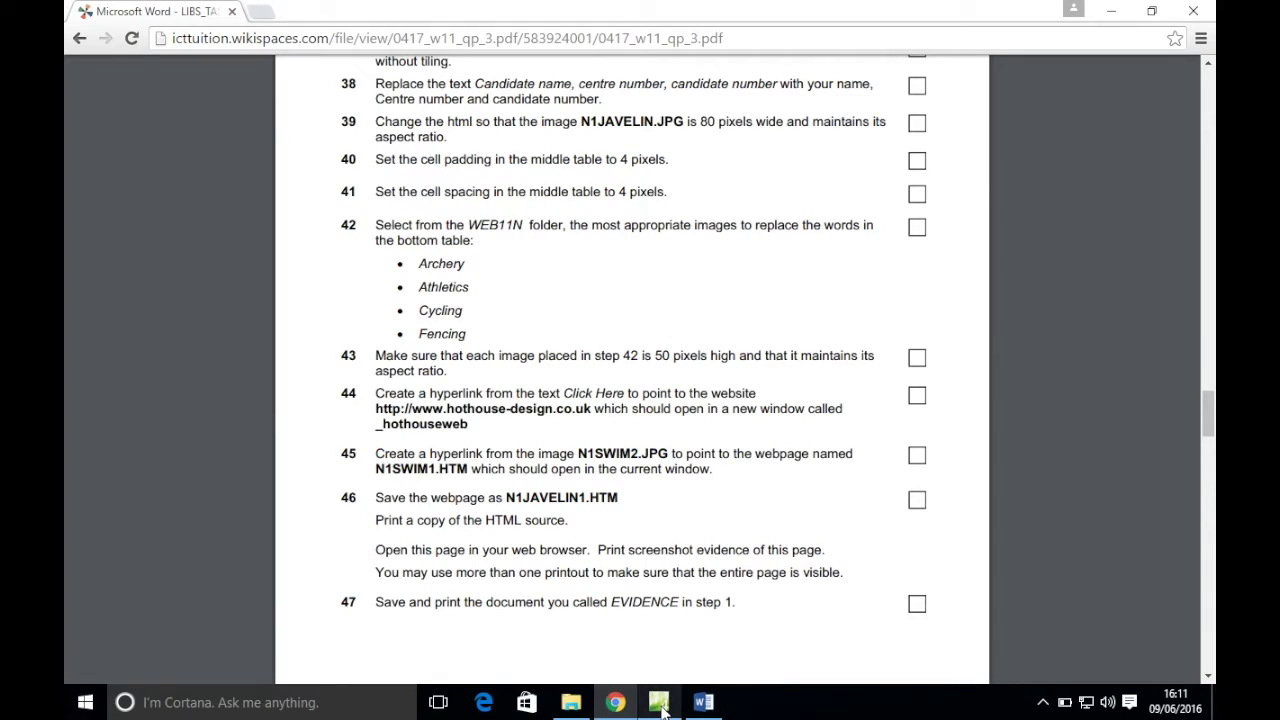
click(660, 706)
double_click(648, 402)
text(80)
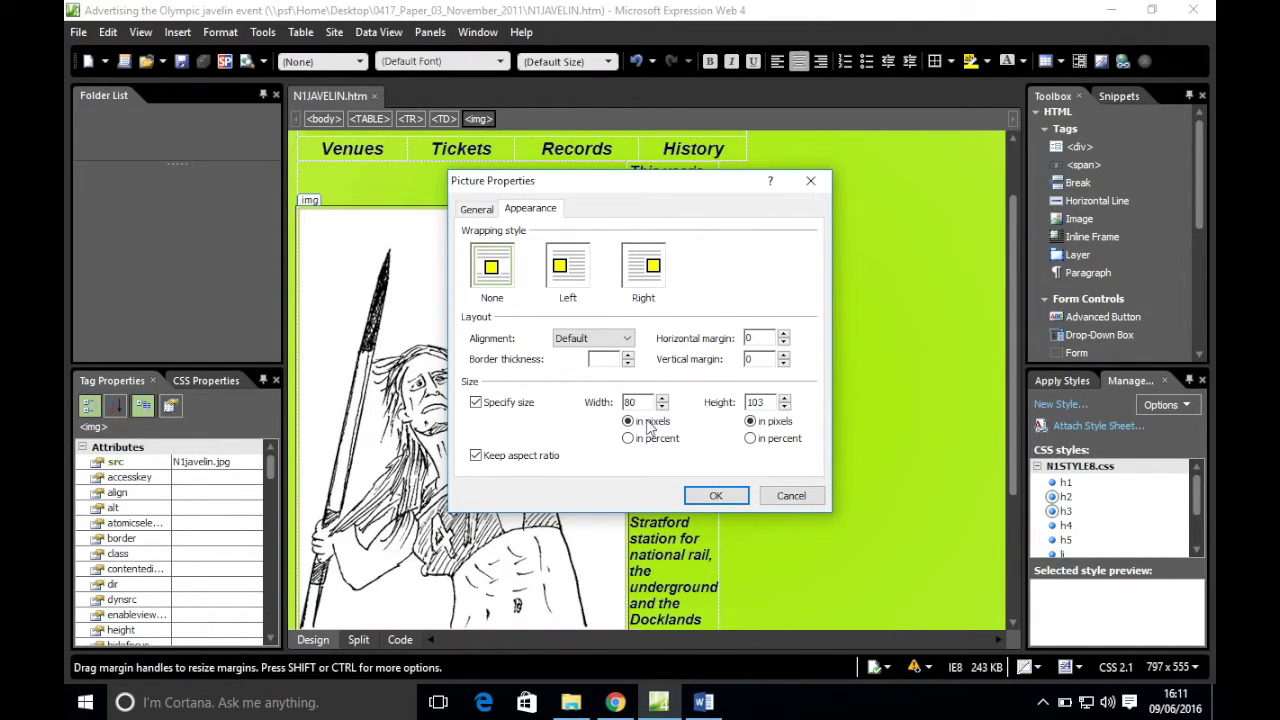
click(714, 496)
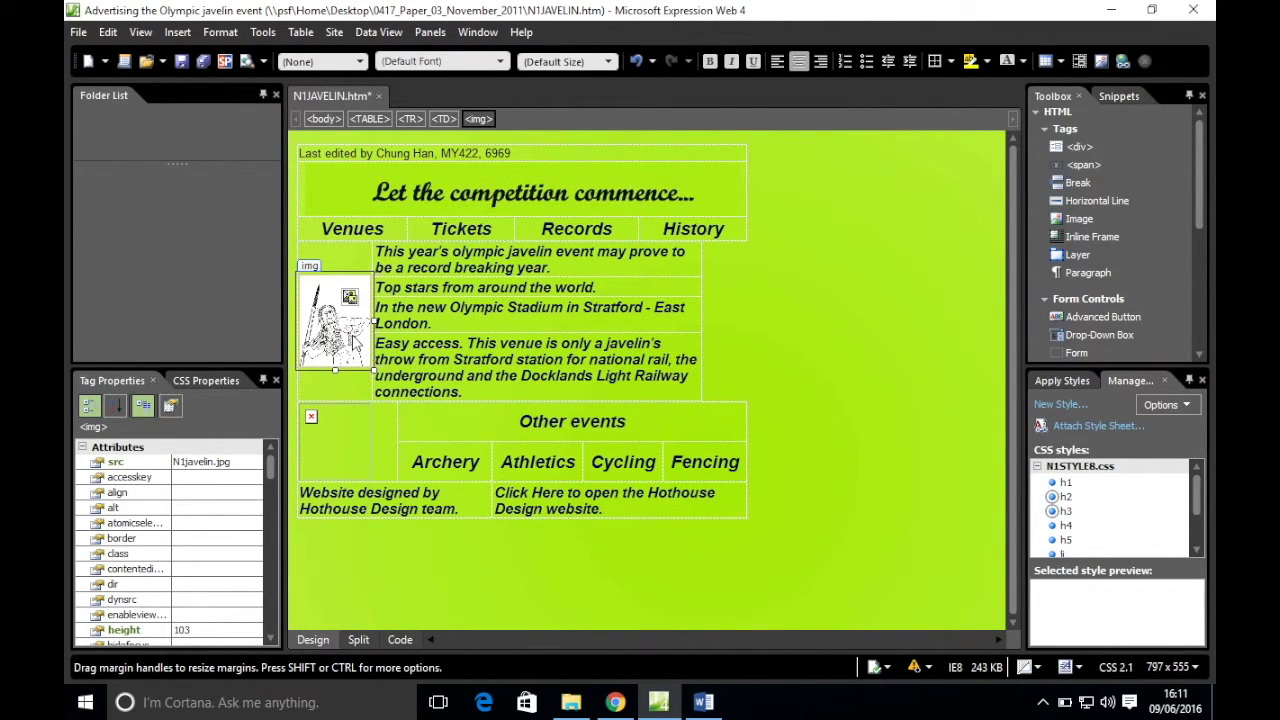
- Verify the image's 80 × 103 size in Picture Properties and save the page
right_click(341, 333)
click(407, 658)
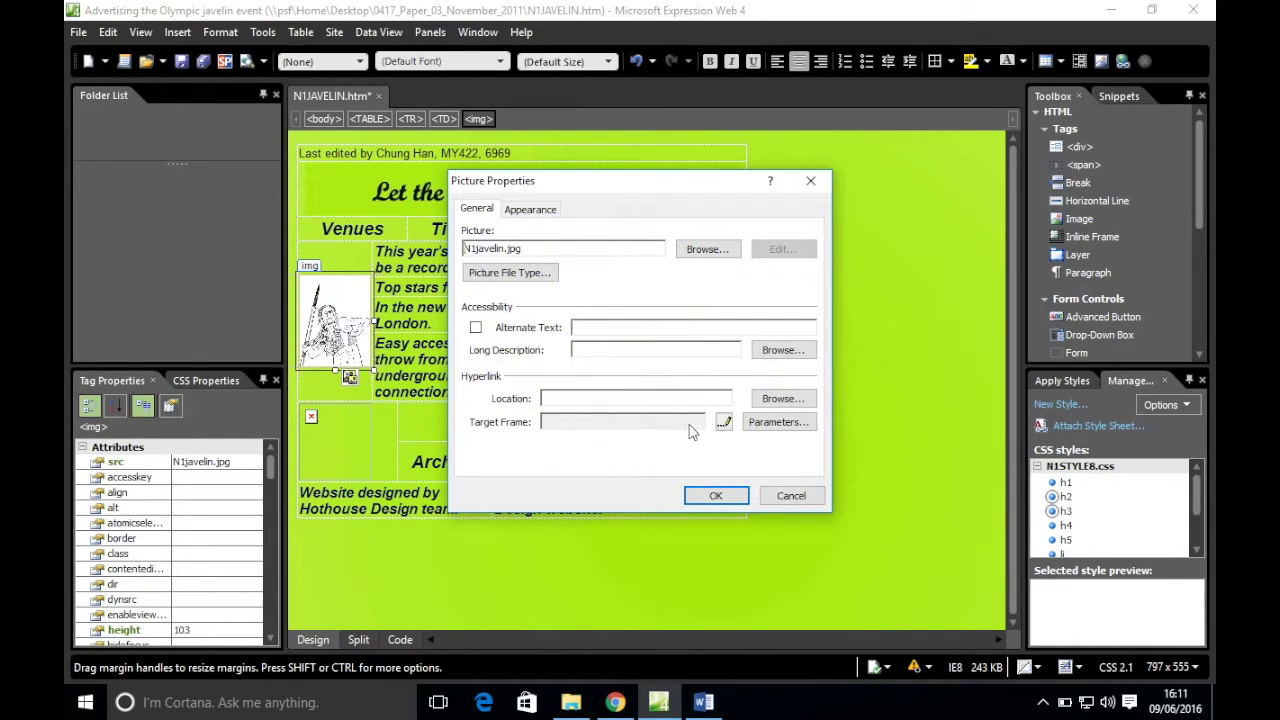
click(530, 209)
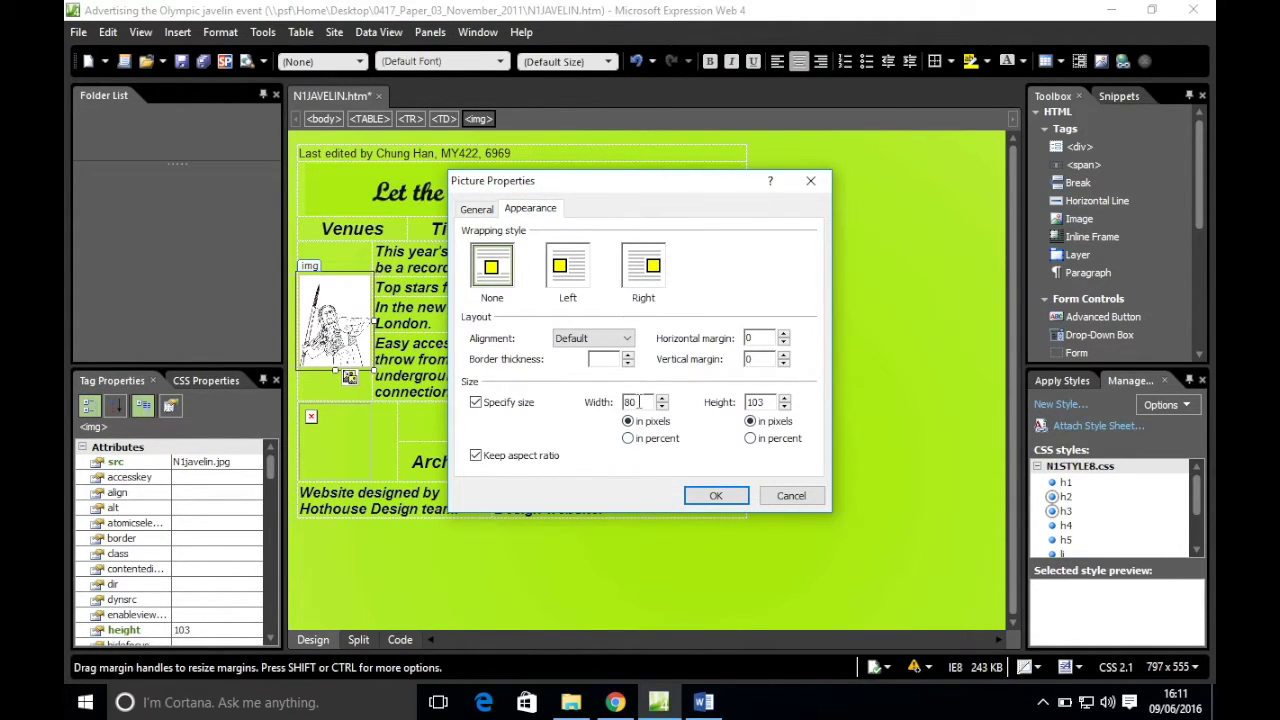
click(715, 495)
click(182, 64)
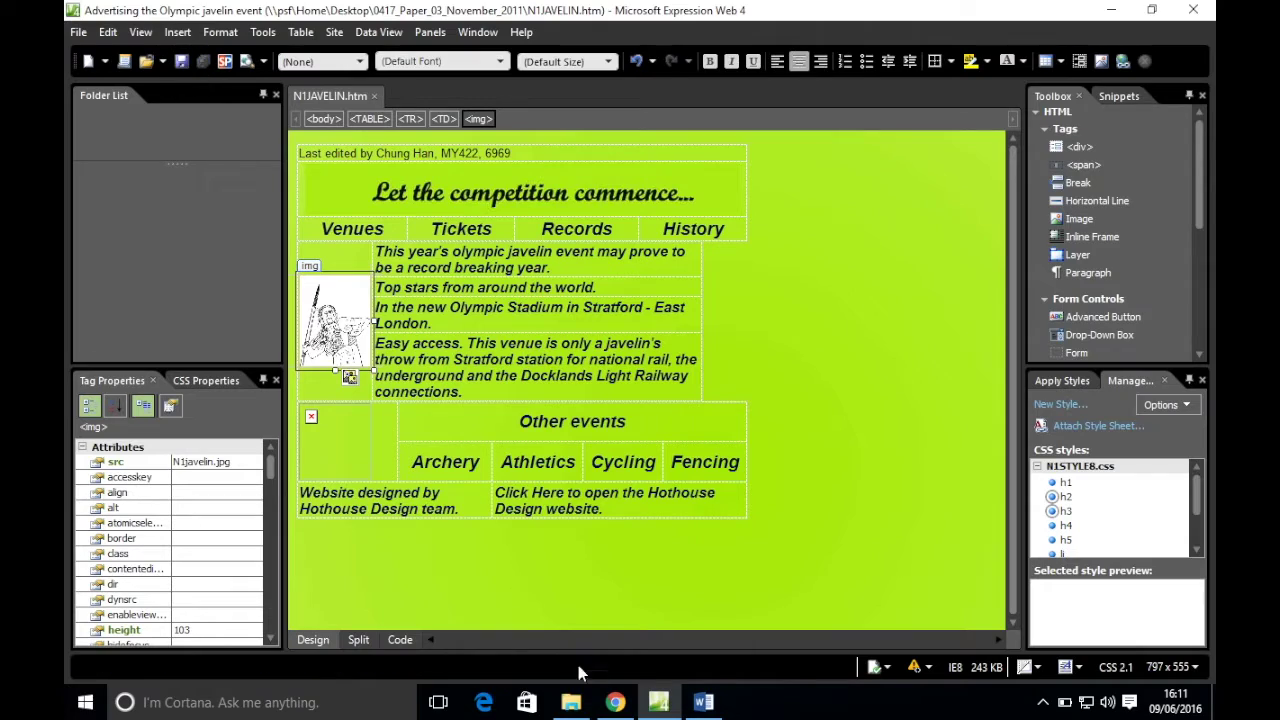
click(615, 702)
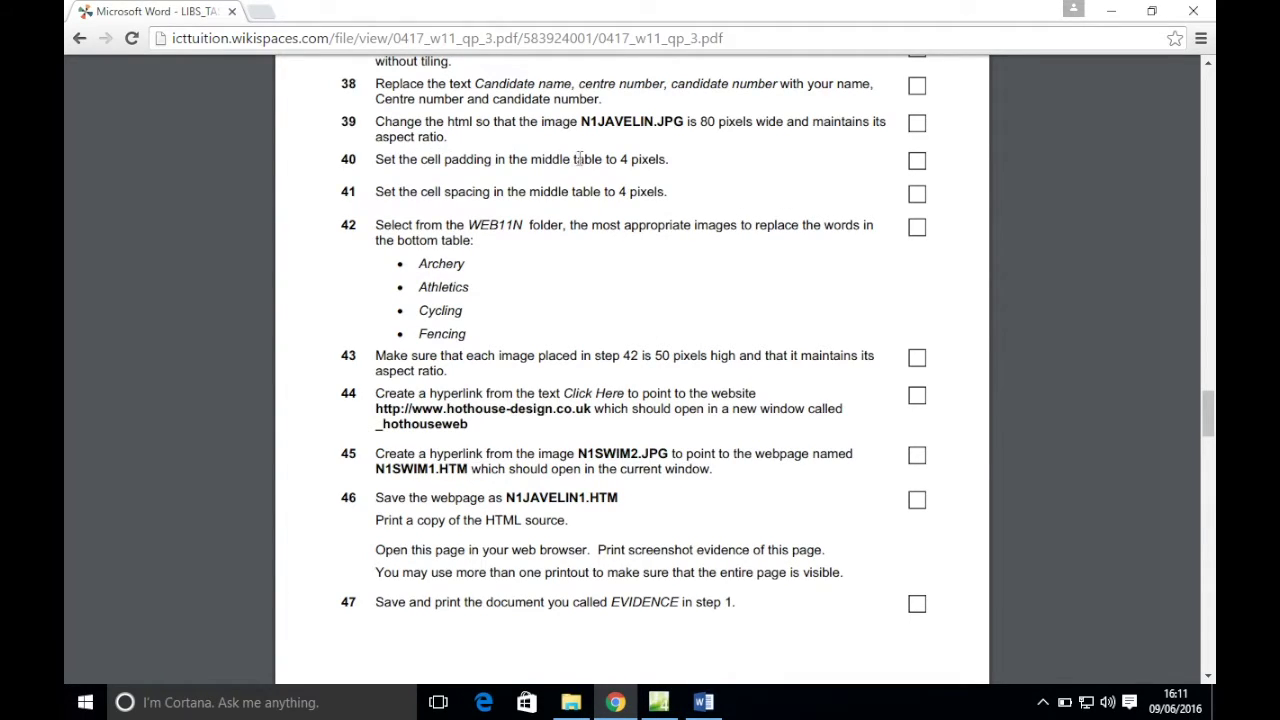
- Bring N1JAVELIN.htm back to the front in Expression Web
click(658, 702)
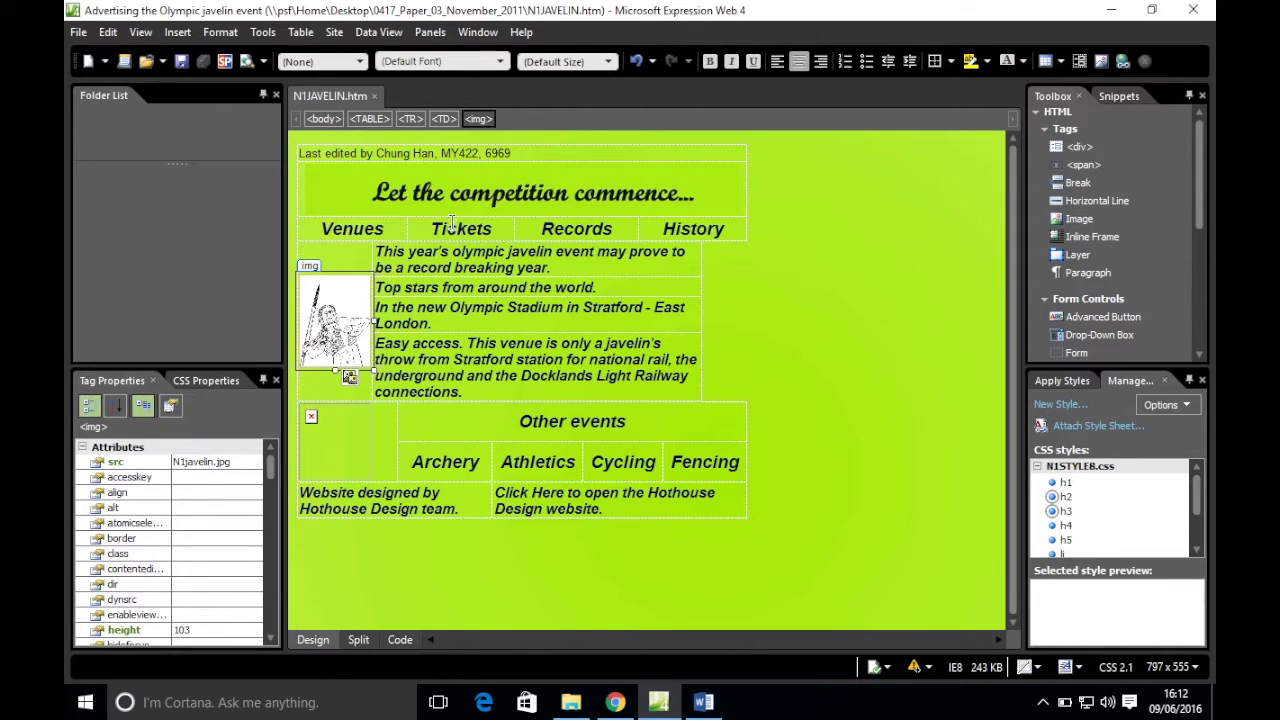
- Select the middle table and bring up its Table Properties
click(703, 205)
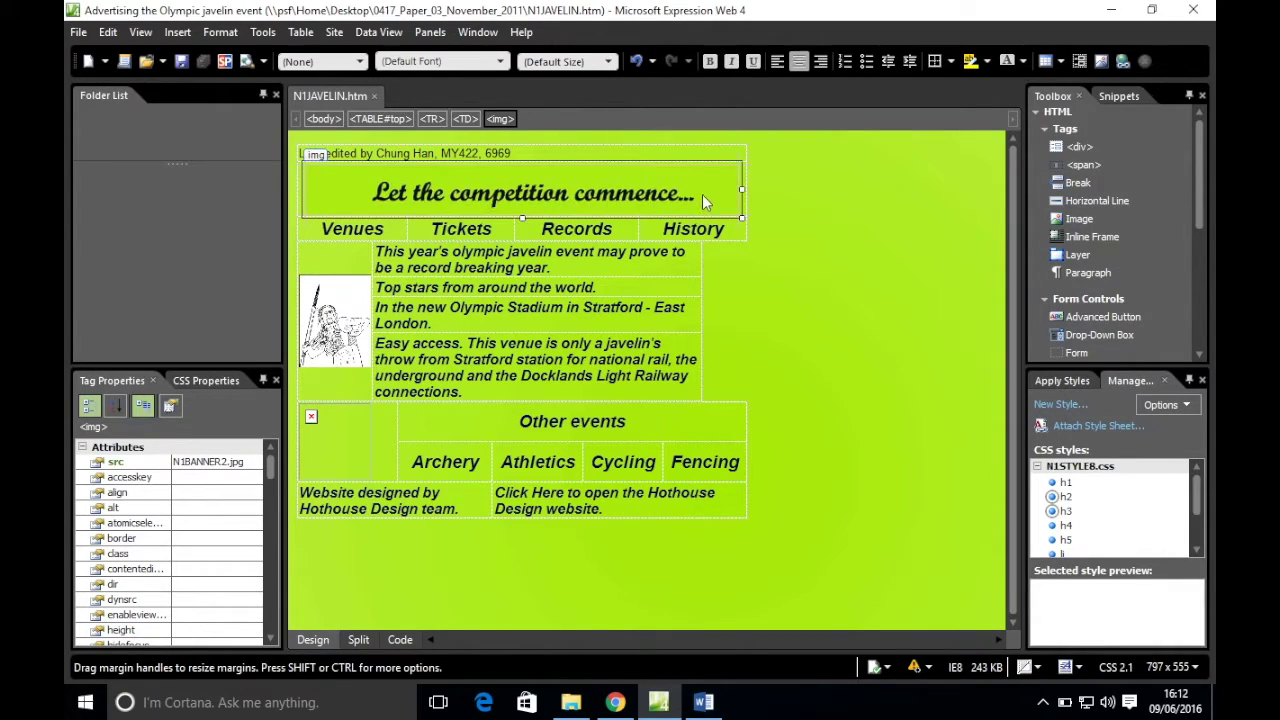
click(657, 158)
click(660, 170)
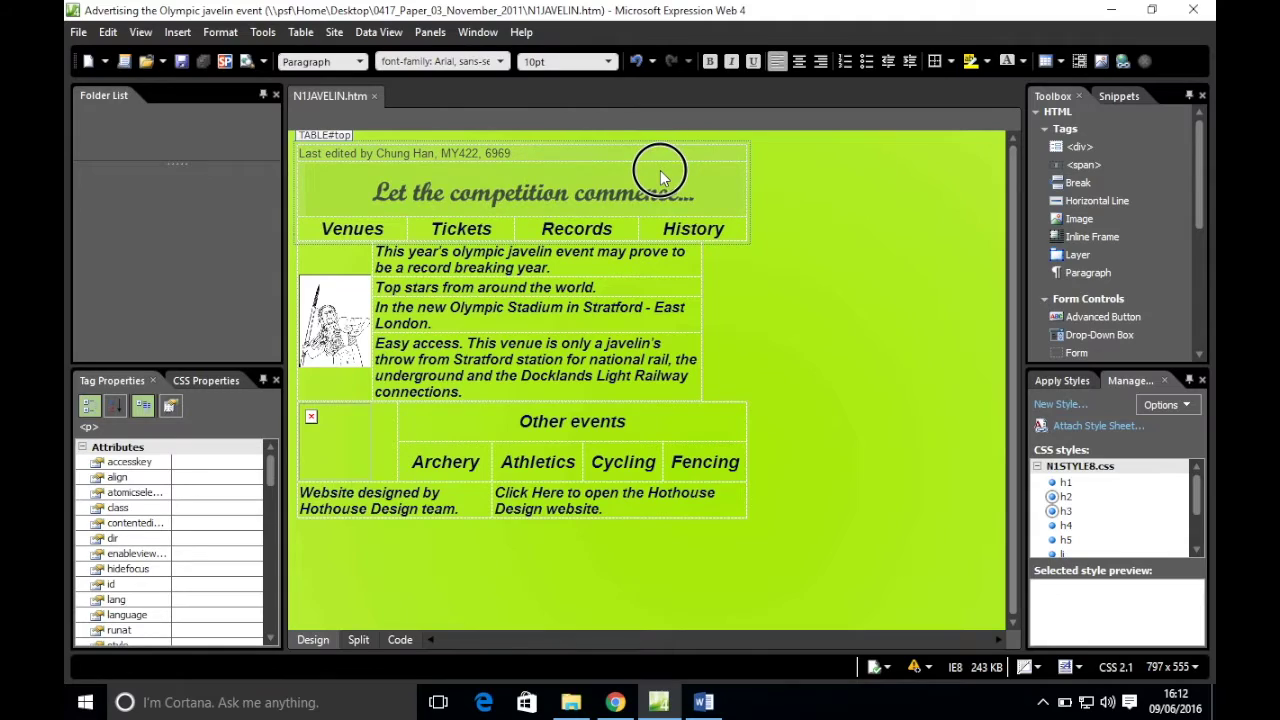
click(336, 135)
drag(437, 257, 446, 340)
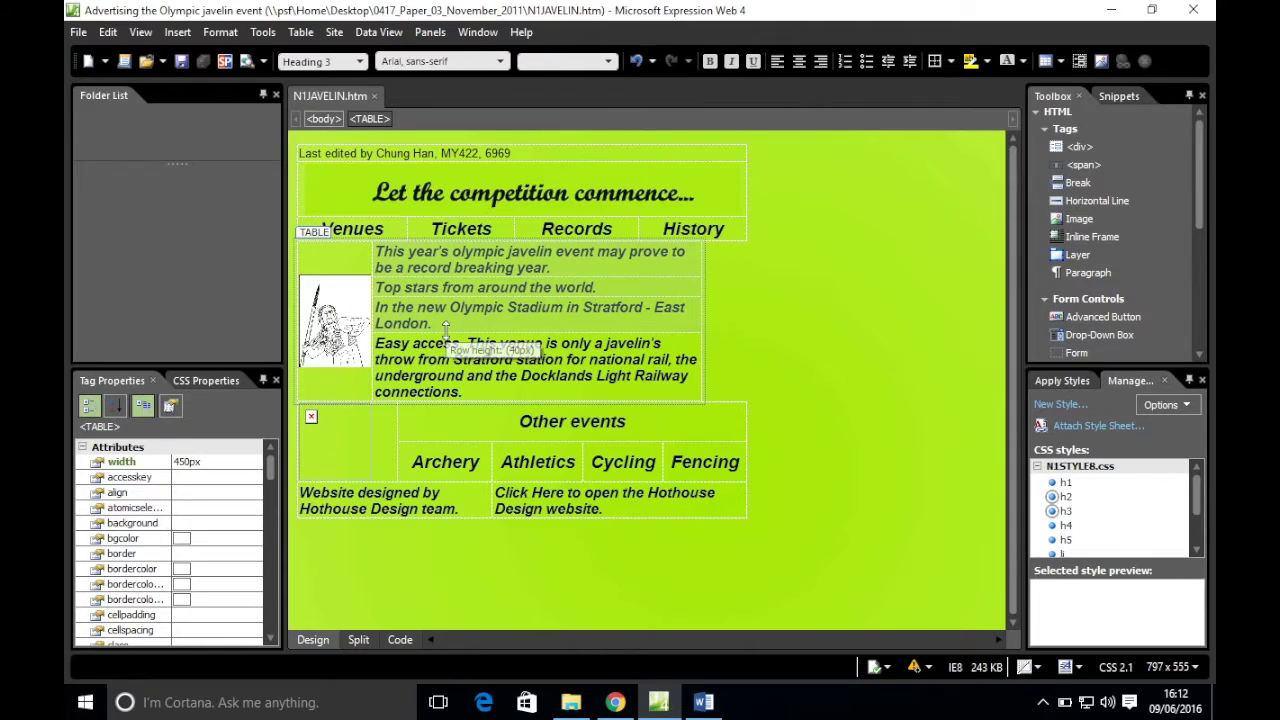
right_click(314, 232)
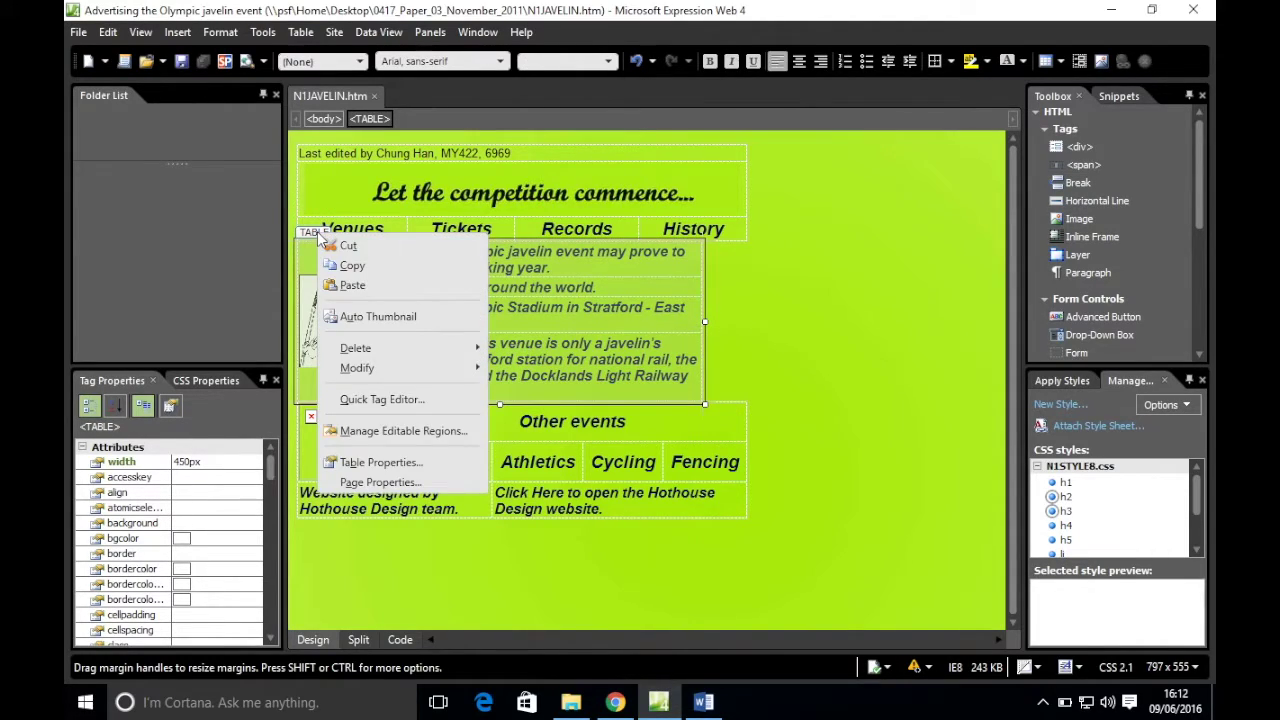
click(385, 466)
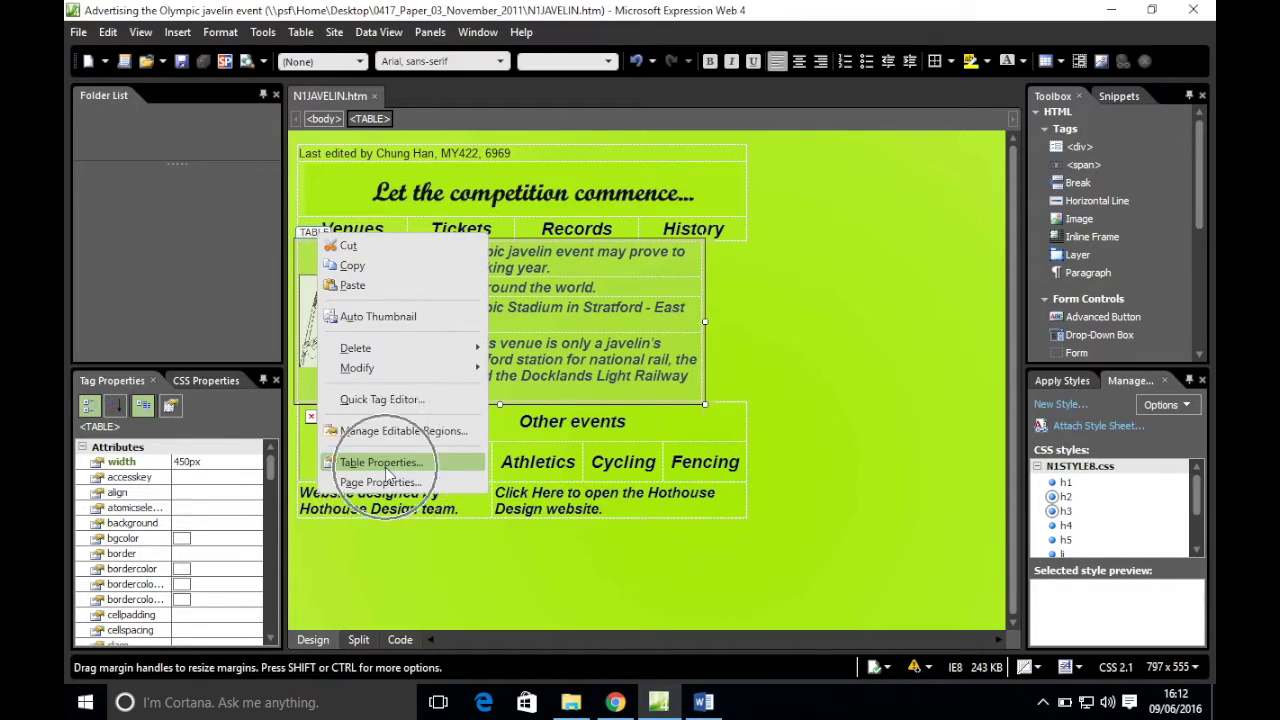
- Change cell padding from 1 to 4 and cell spacing from 2 to 4
click(615, 702)
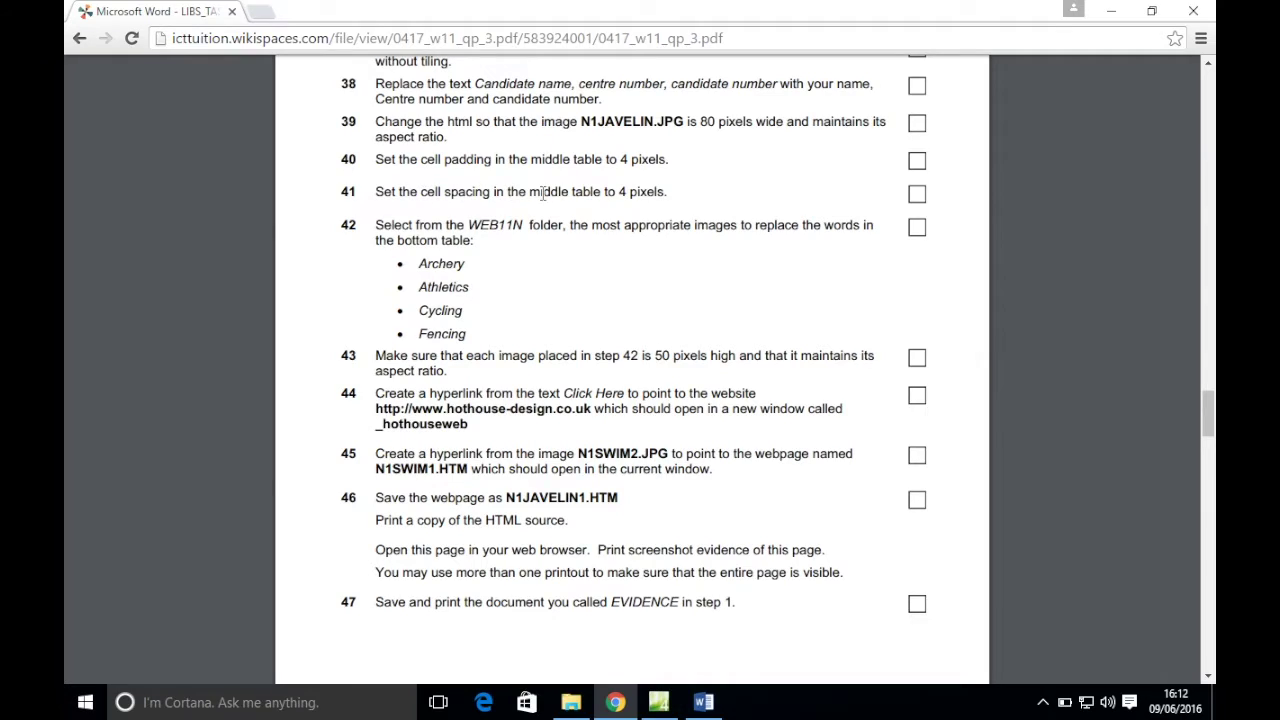
click(658, 702)
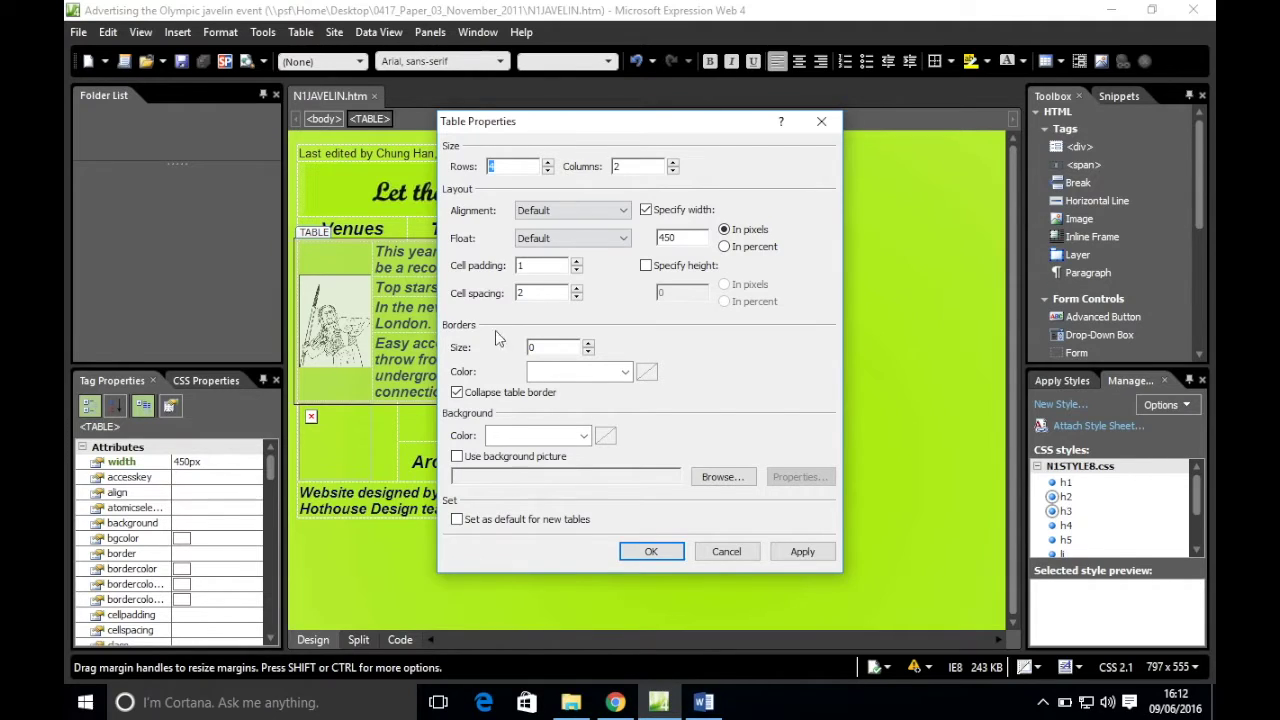
double_click(534, 265)
text(4)
double_click(545, 292)
text(4)
click(615, 702)
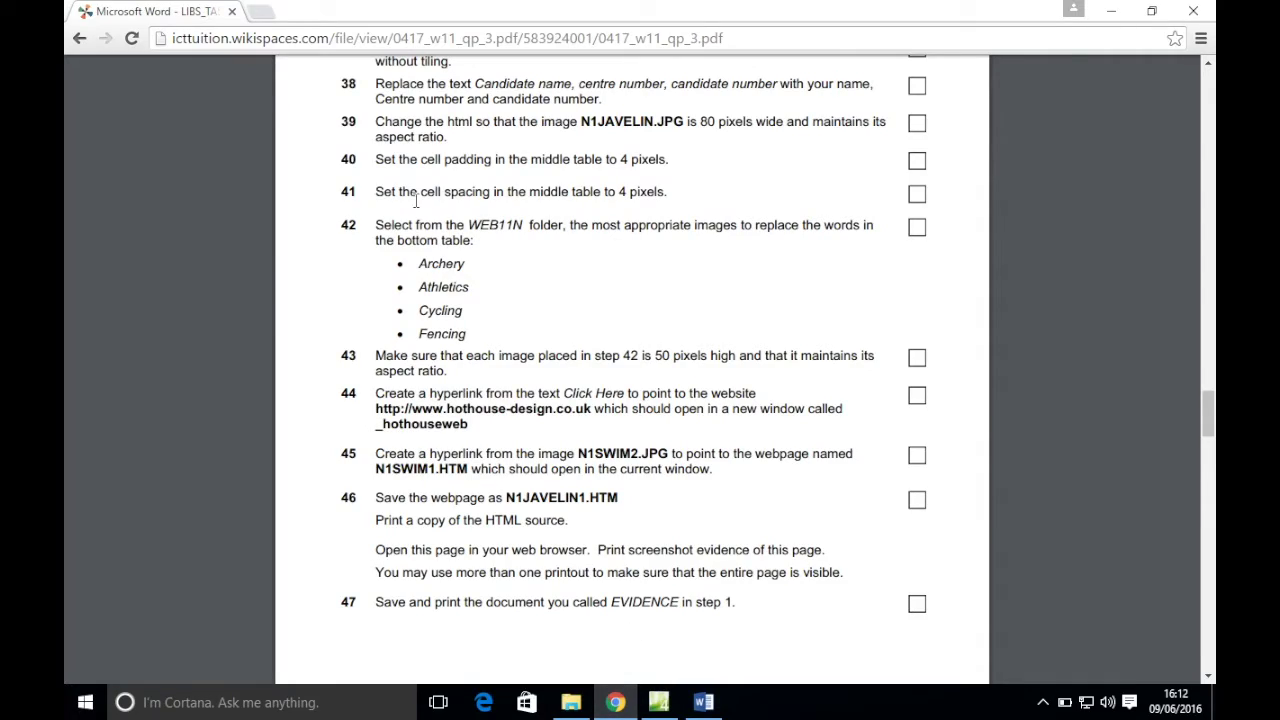
click(670, 708)
click(645, 553)
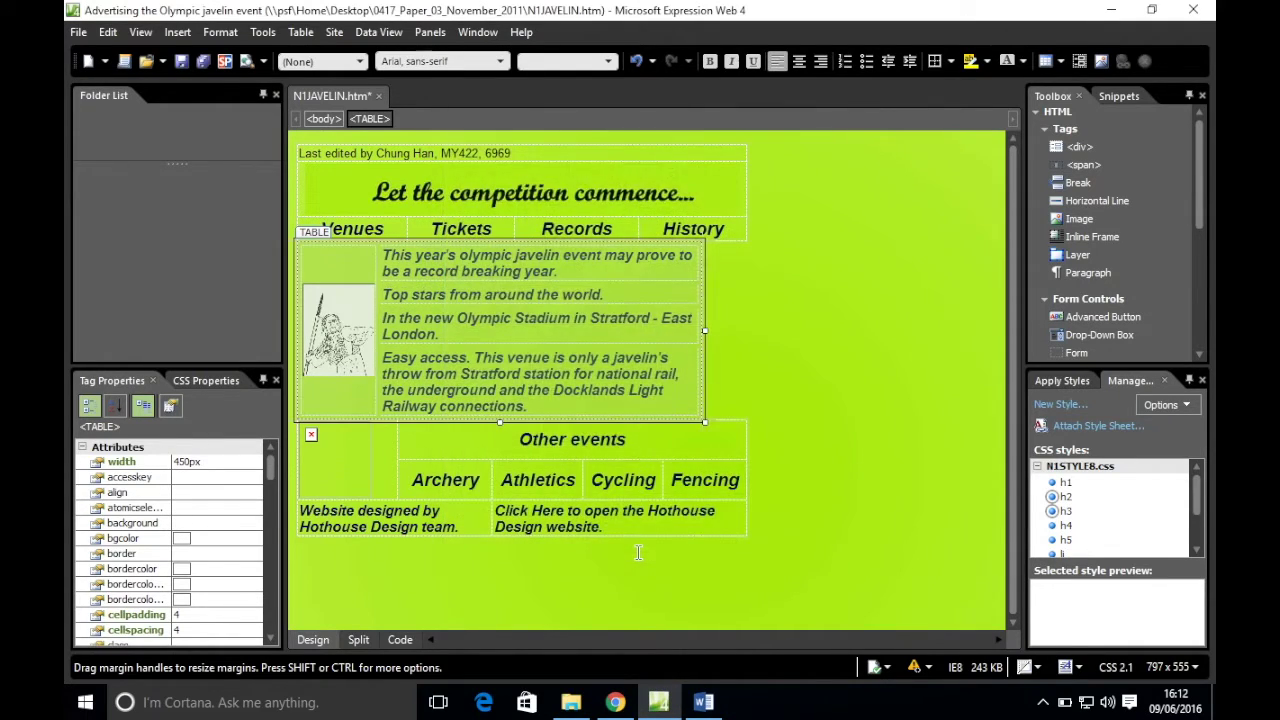
- Save N1JAVELIN.htm, read exam task 42, then put the cursor in the Archery heading
click(783, 340)
key(ctrl+s)
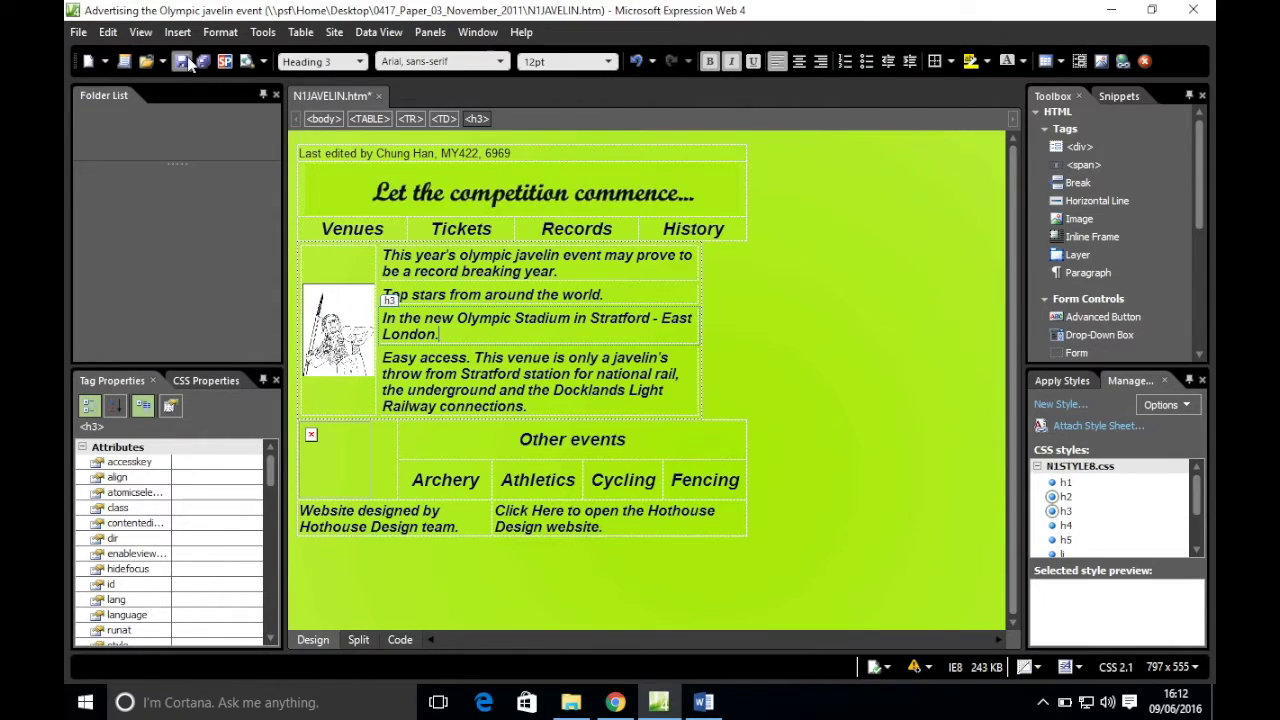
click(615, 702)
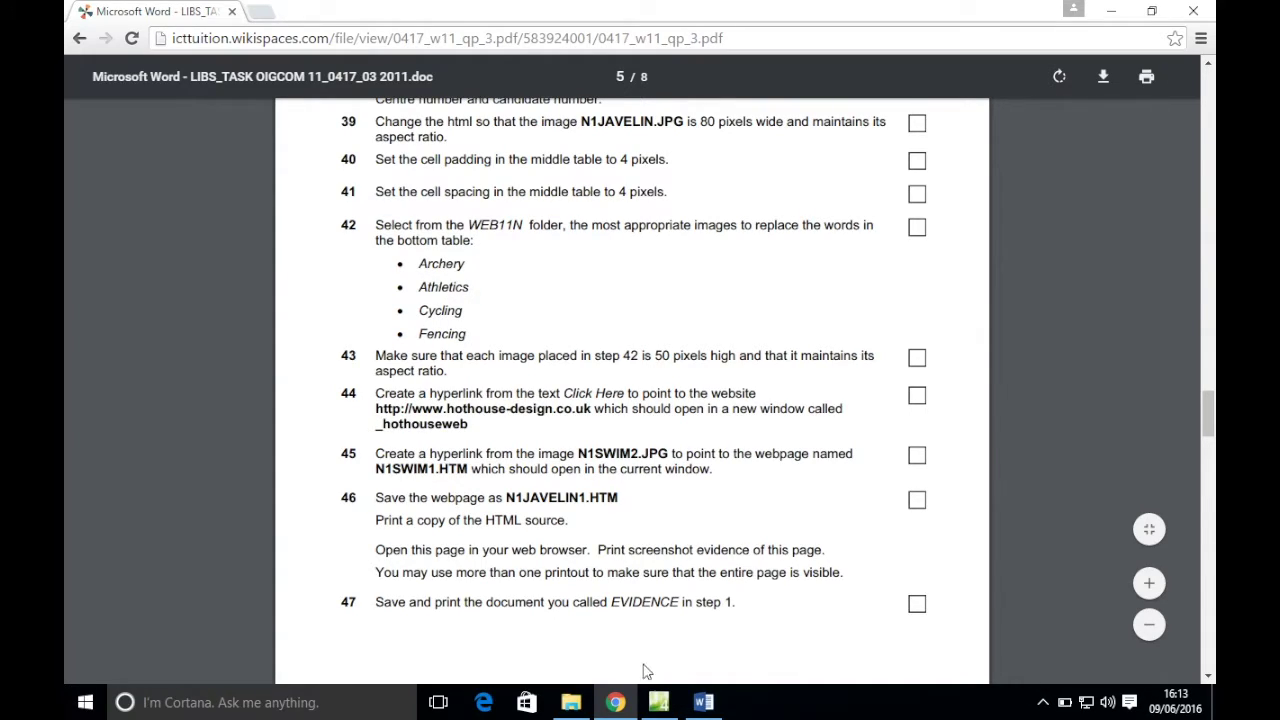
click(658, 702)
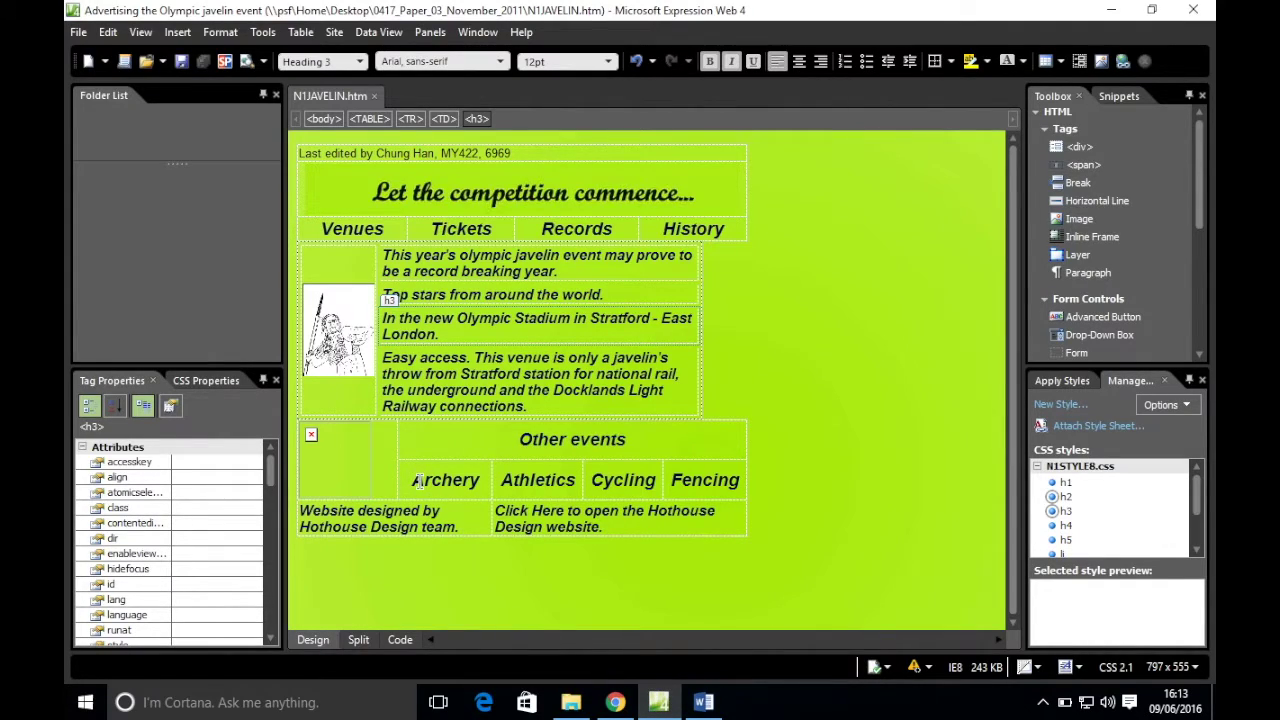
click(455, 480)
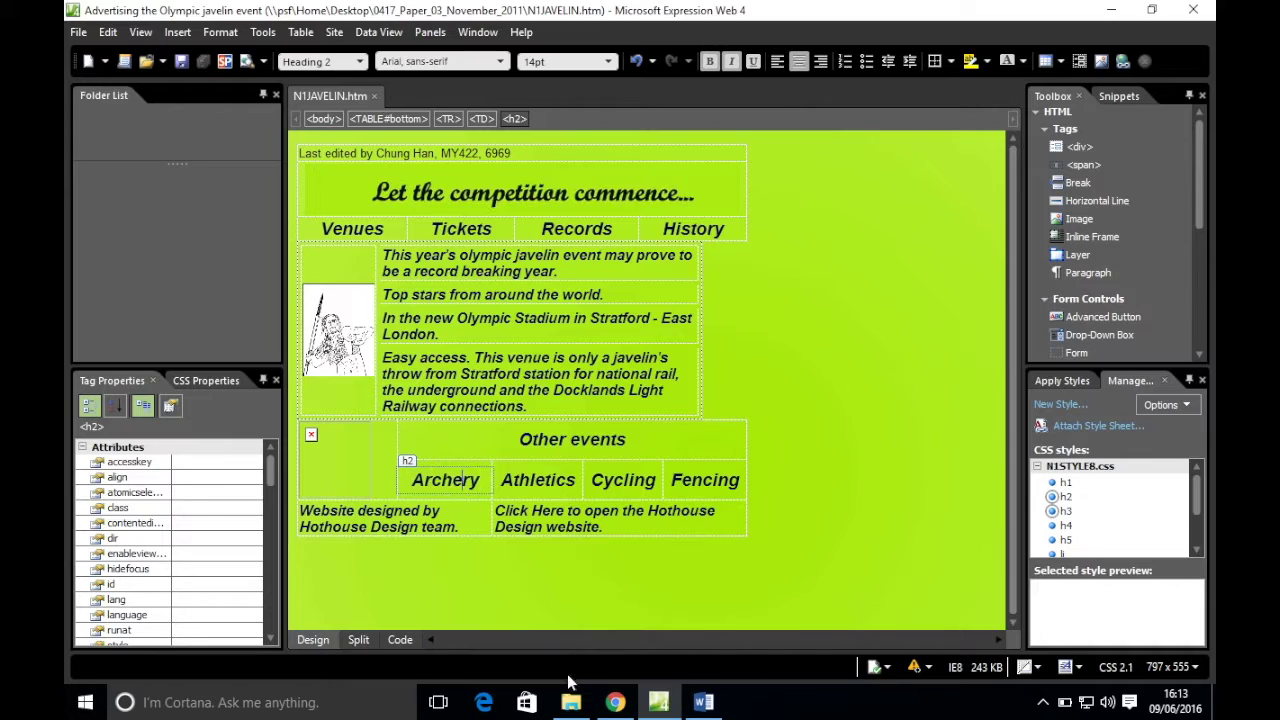
- Delete the word Archery from its cell in the bottom table
click(570, 701)
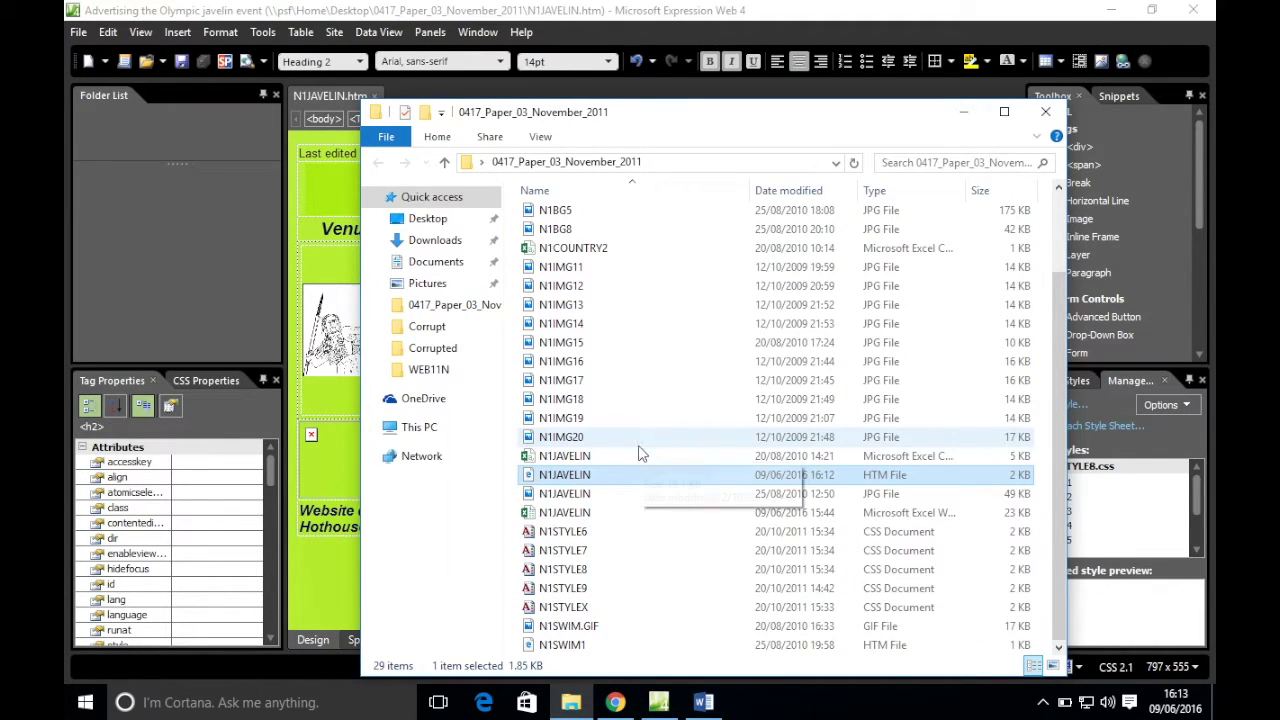
click(963, 111)
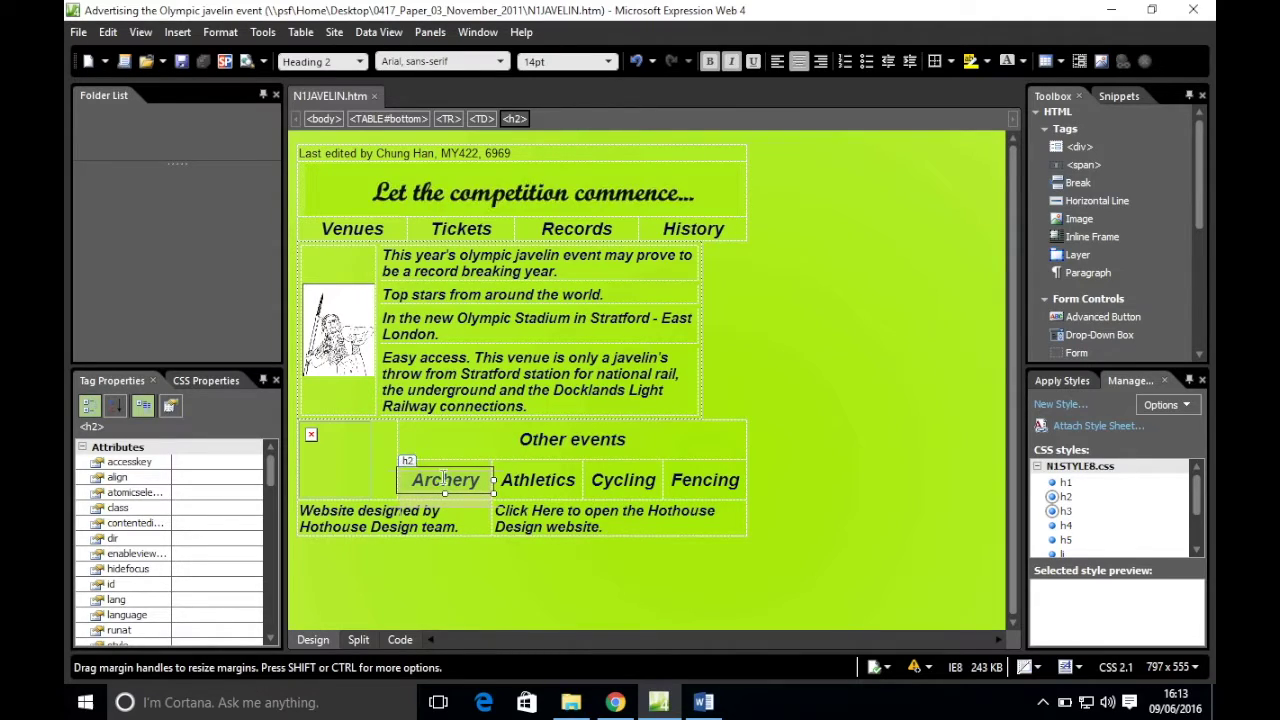
click(389, 477)
click(480, 481)
drag(480, 481, 414, 480)
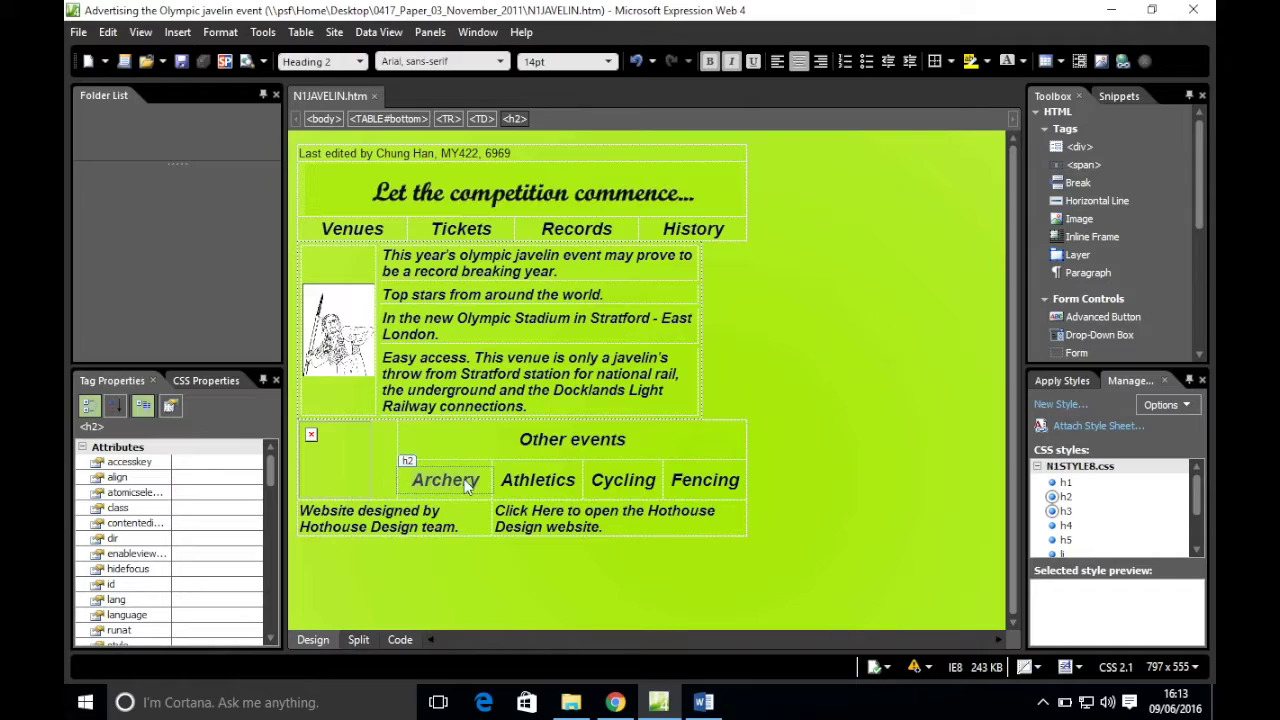
key(Delete)
- Insert the N1IMG11 archer picture into the emptied cell without alternate text
click(428, 471)
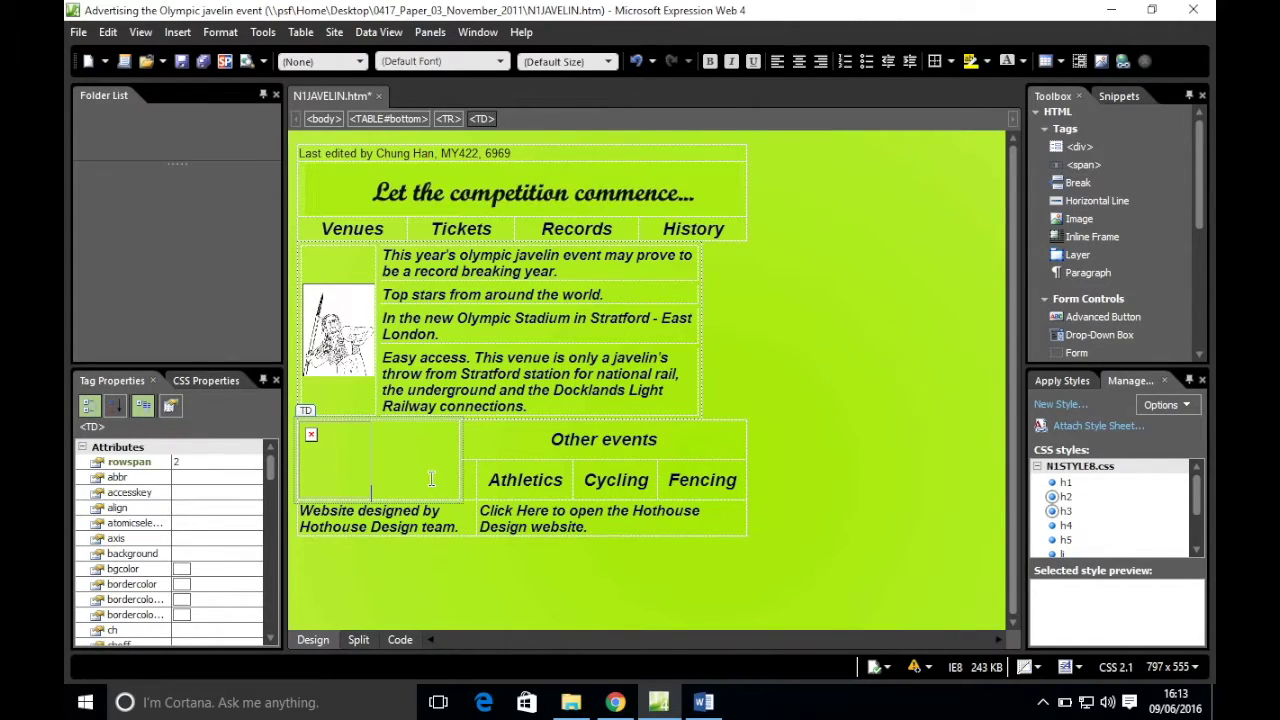
click(472, 480)
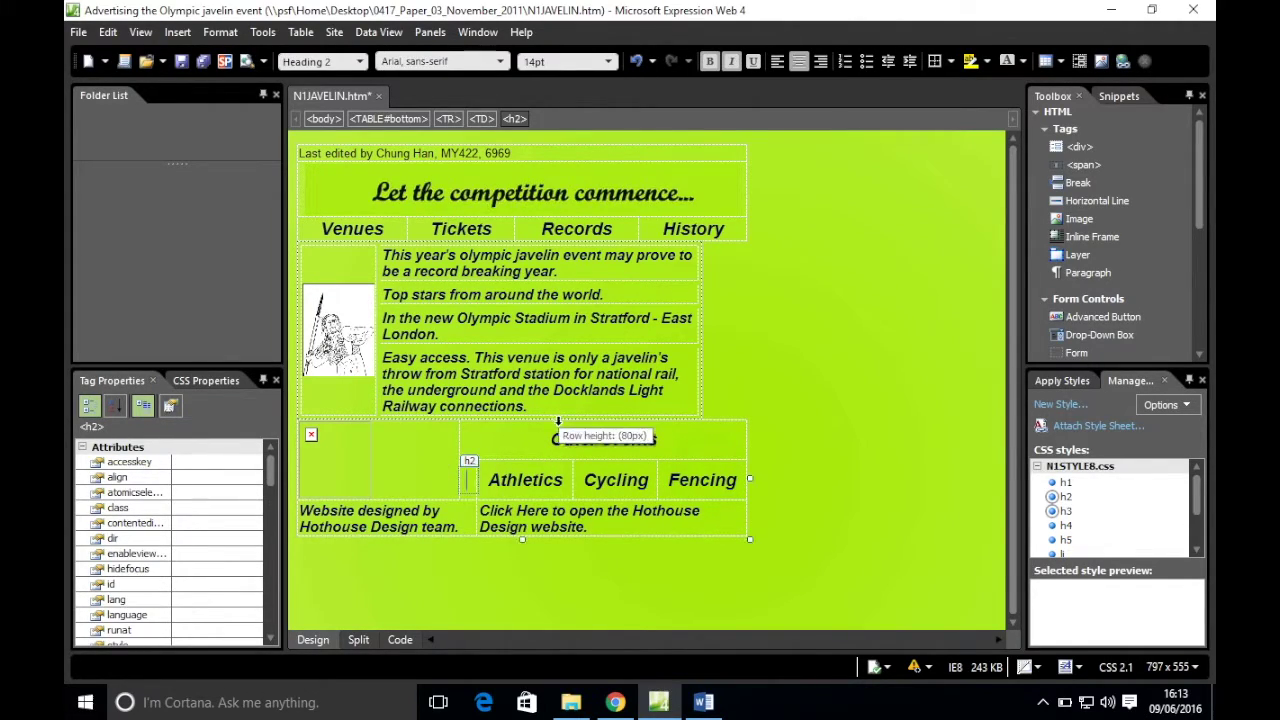
click(177, 33)
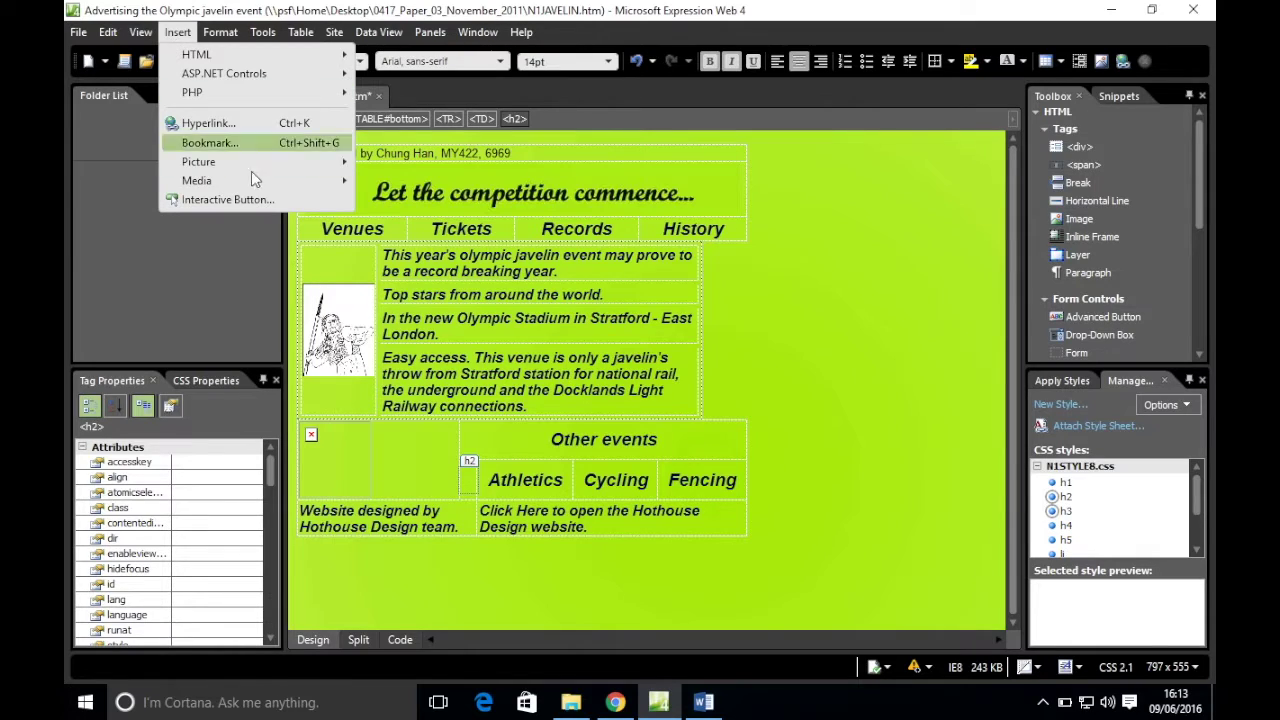
mouse_move(251, 161)
click(417, 163)
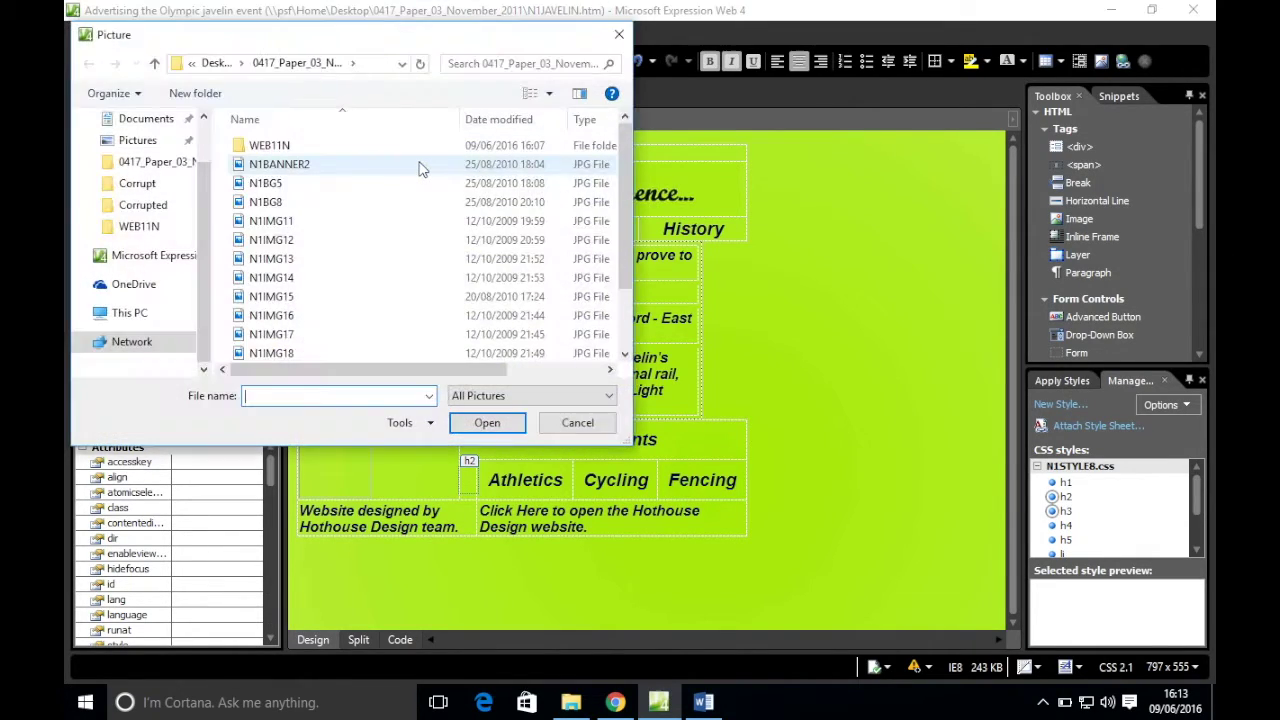
click(549, 93)
drag(551, 173, 557, 58)
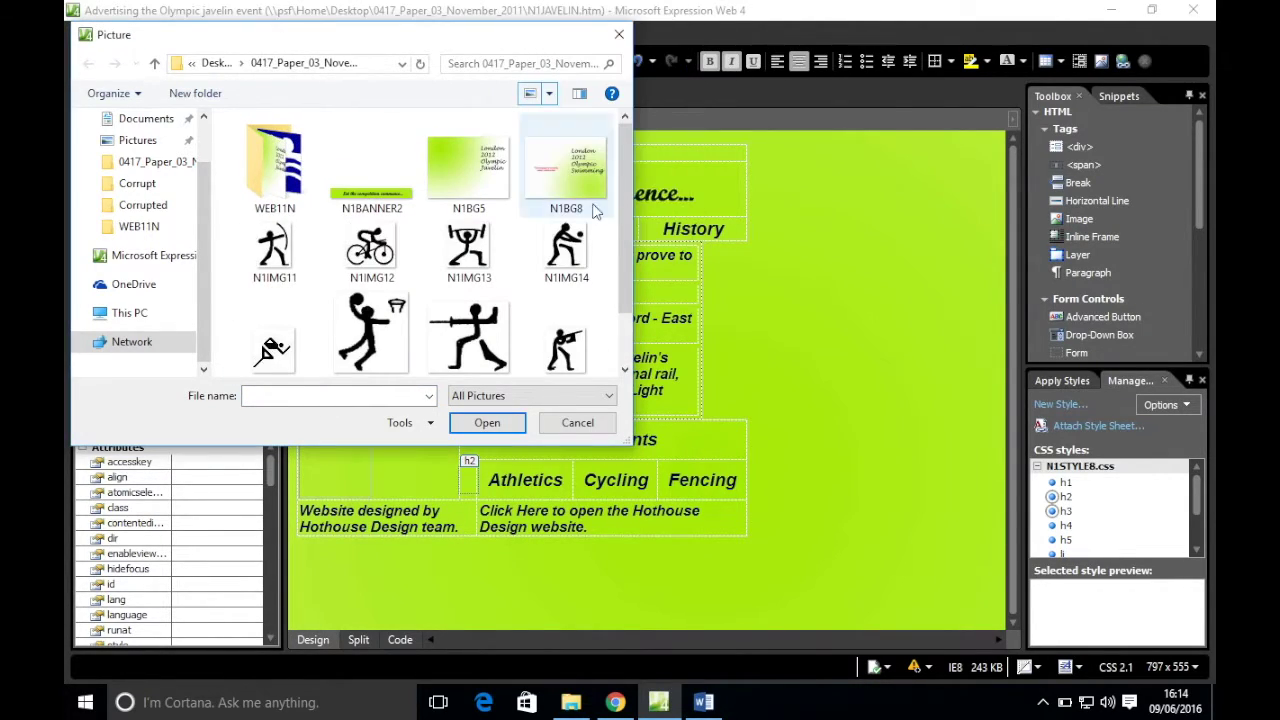
mouse_move(625, 252)
mouse_down()
mouse_move(634, 300)
mouse_move(634, 240)
mouse_up()
double_click(277, 255)
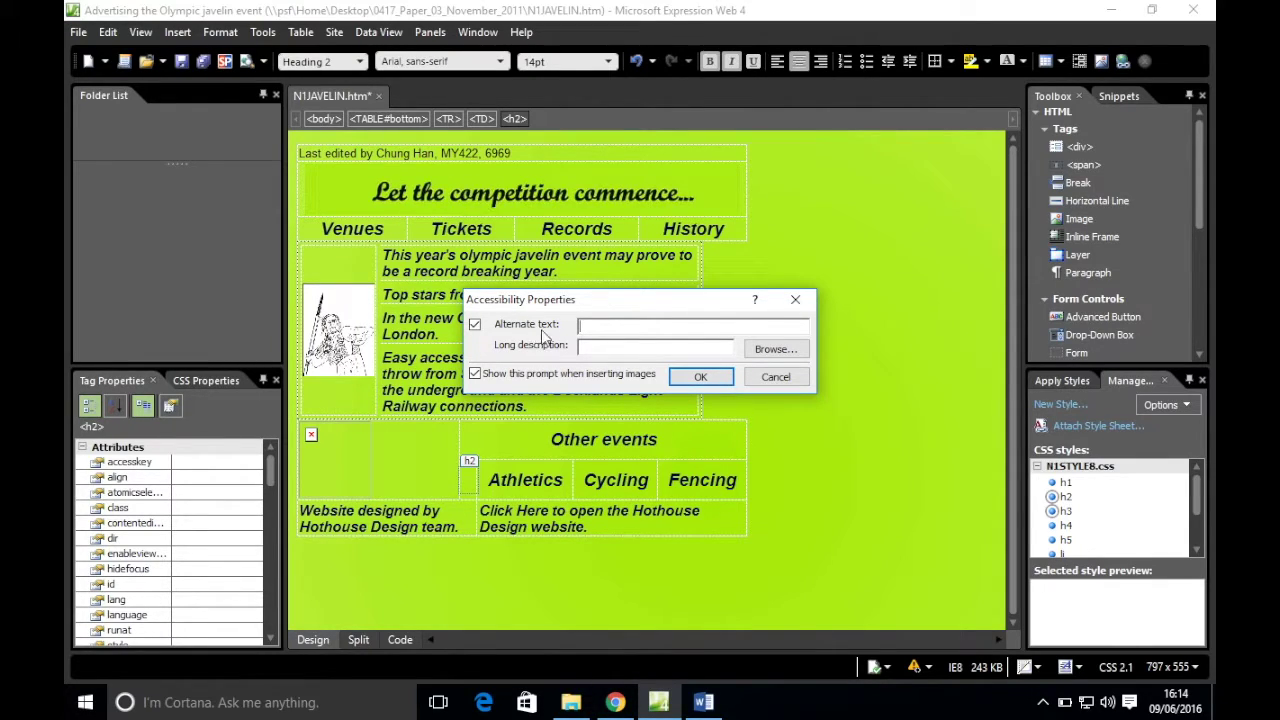
click(698, 377)
- Delete the word Athletics from the bottom table
click(519, 473)
drag(571, 475, 486, 472)
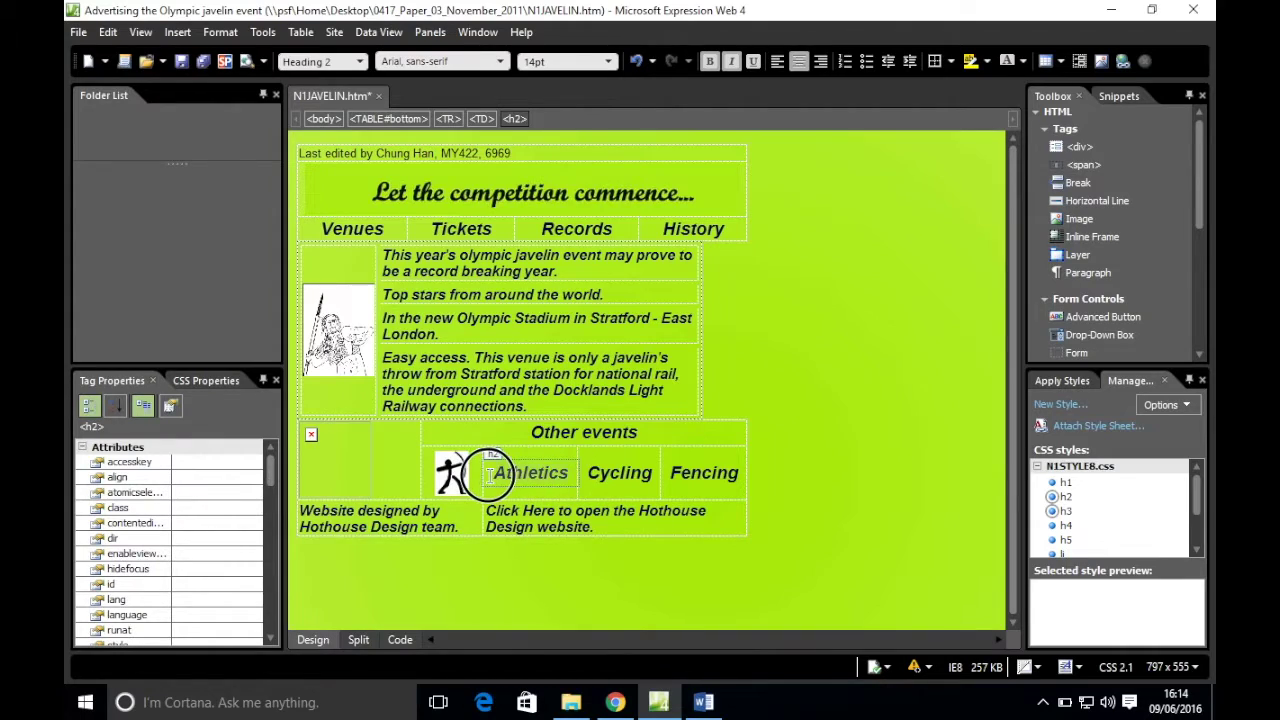
key(Delete)
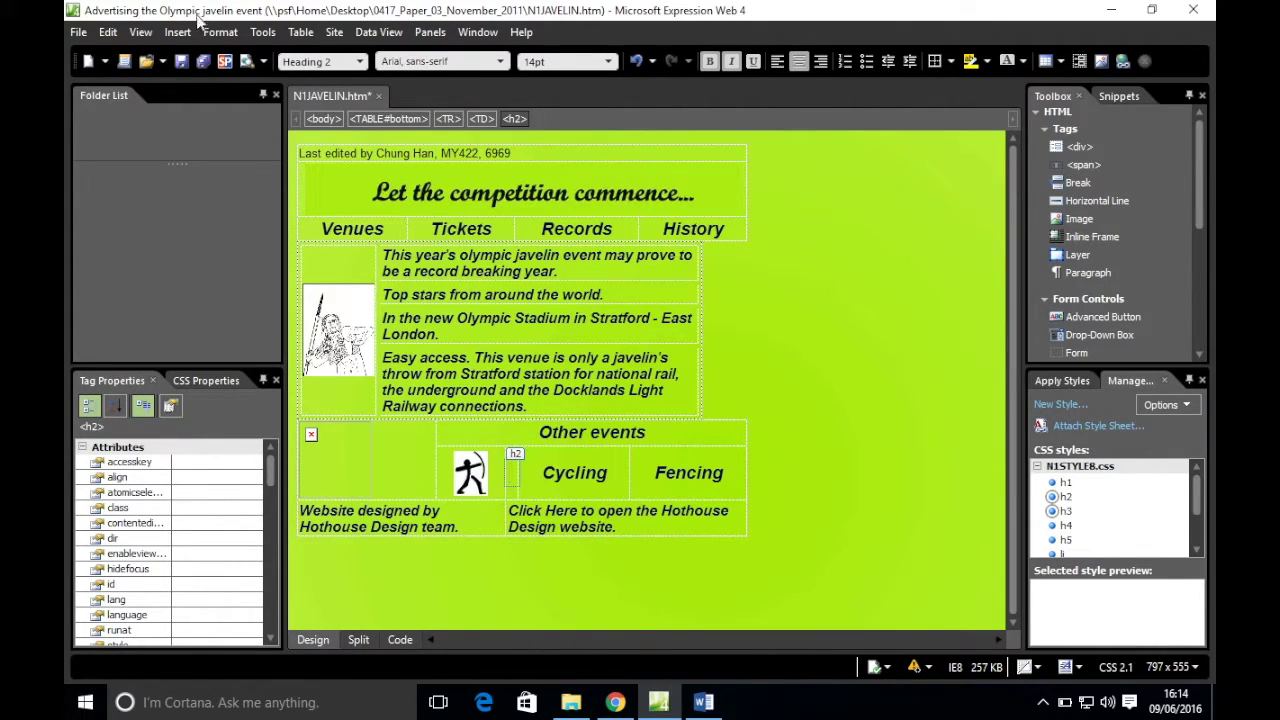
- Insert the N1IMG15 picture into the emptied Athletics cell without alternate text
click(177, 32)
mouse_move(225, 168)
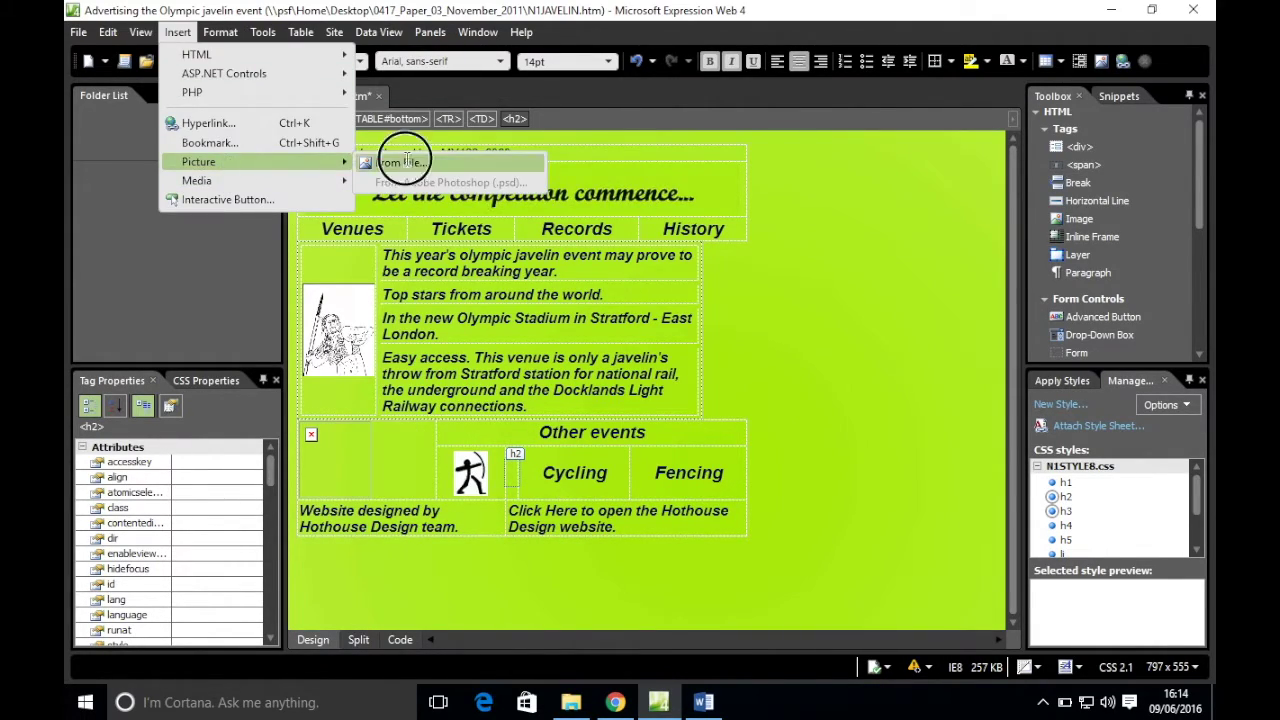
click(400, 162)
drag(624, 248, 627, 297)
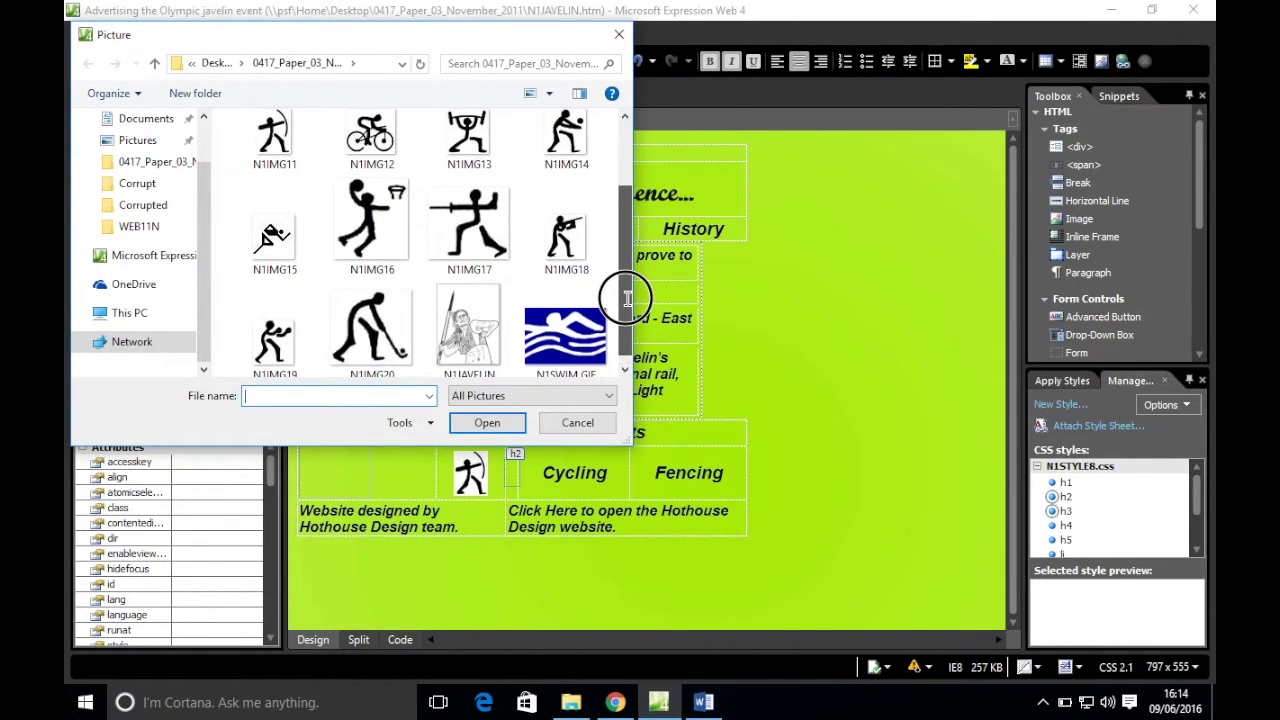
click(282, 245)
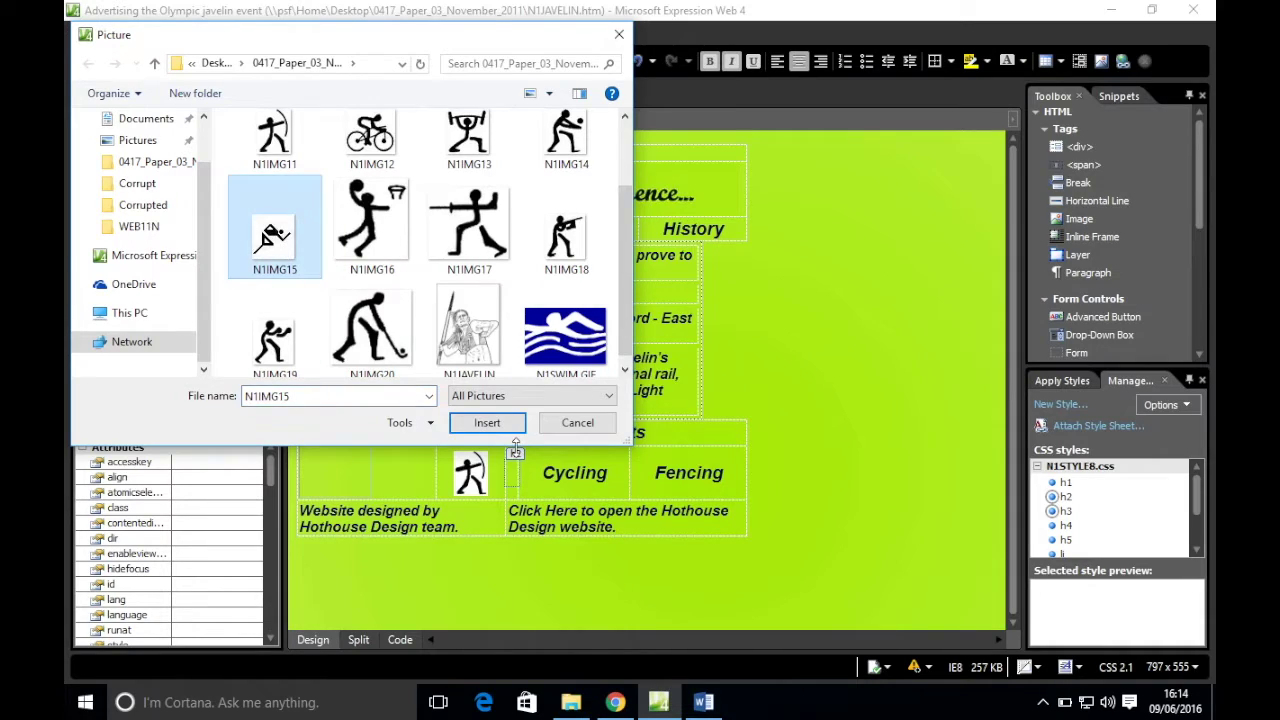
click(487, 422)
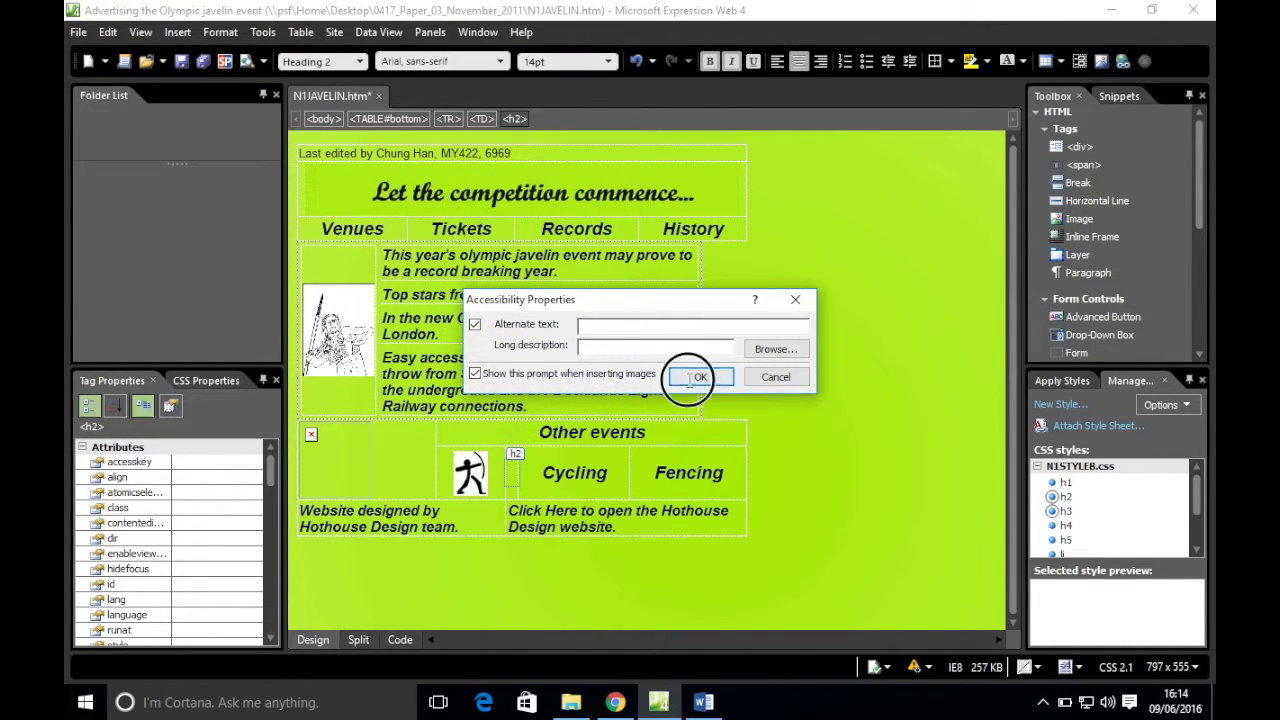
click(689, 379)
- Replace the word Cycling with the N1IMG12 cycling picture
drag(636, 475, 570, 479)
key(Delete)
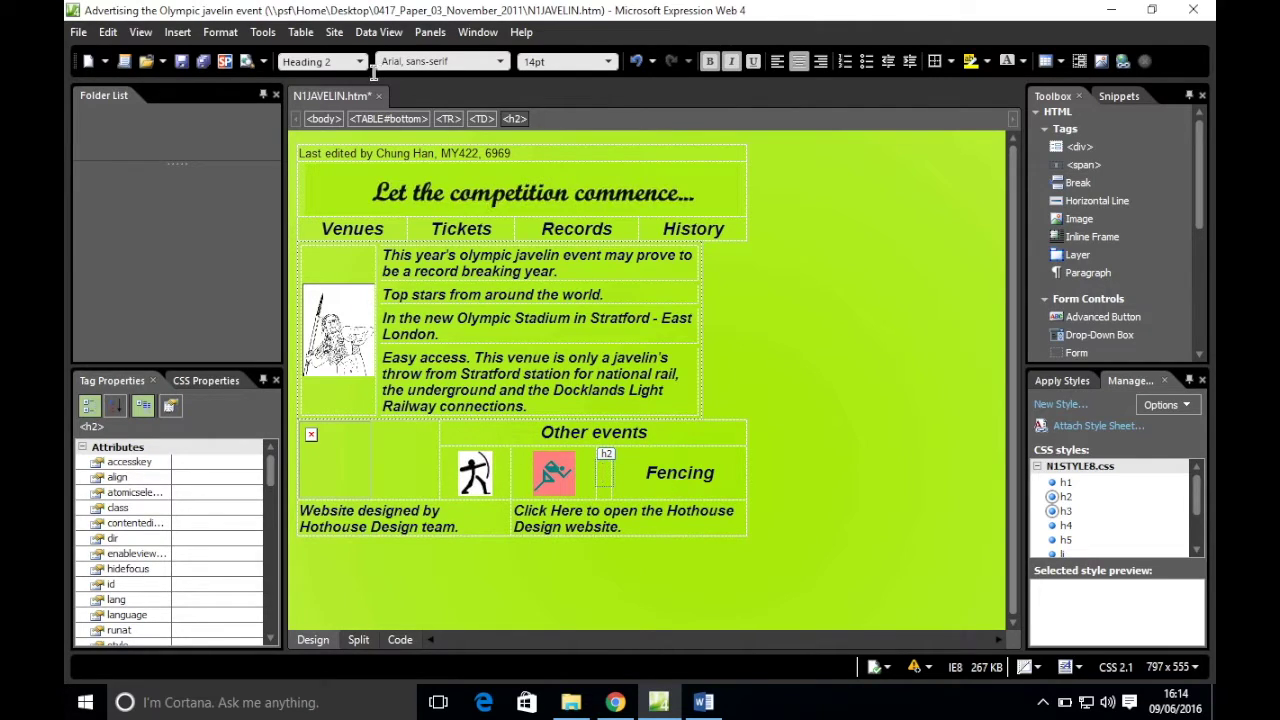
click(178, 32)
click(245, 163)
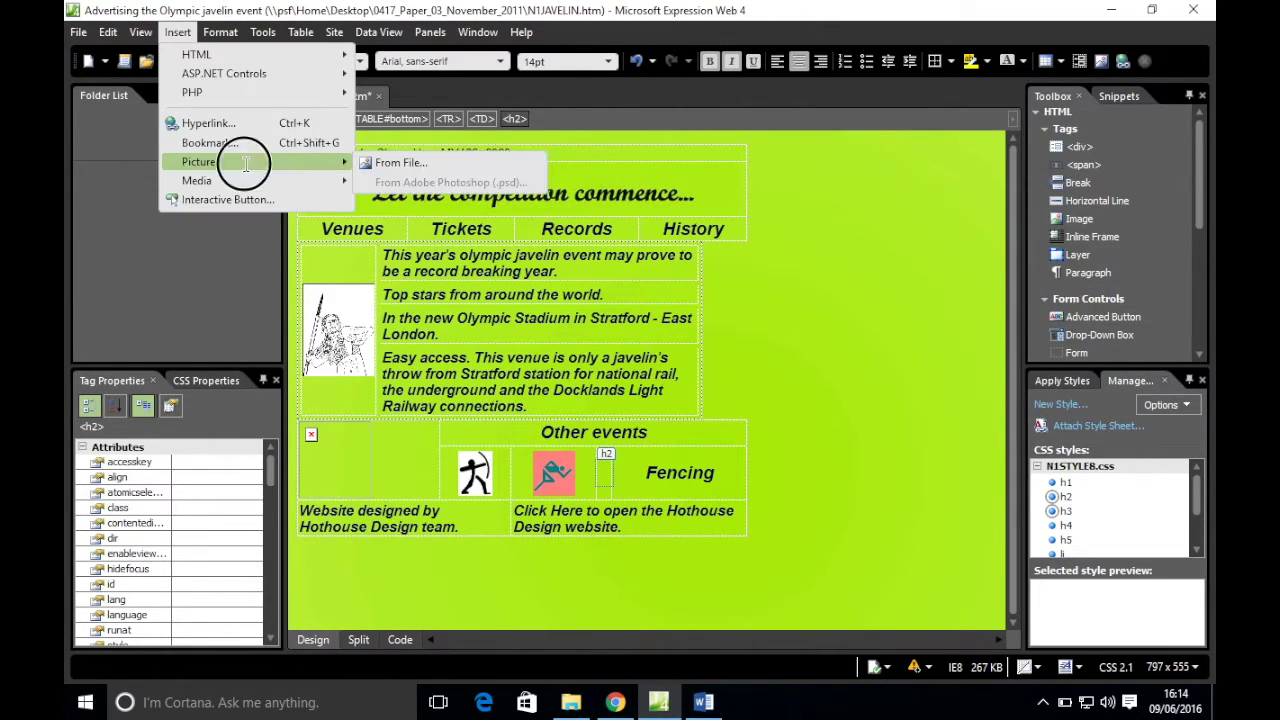
click(414, 163)
click(372, 256)
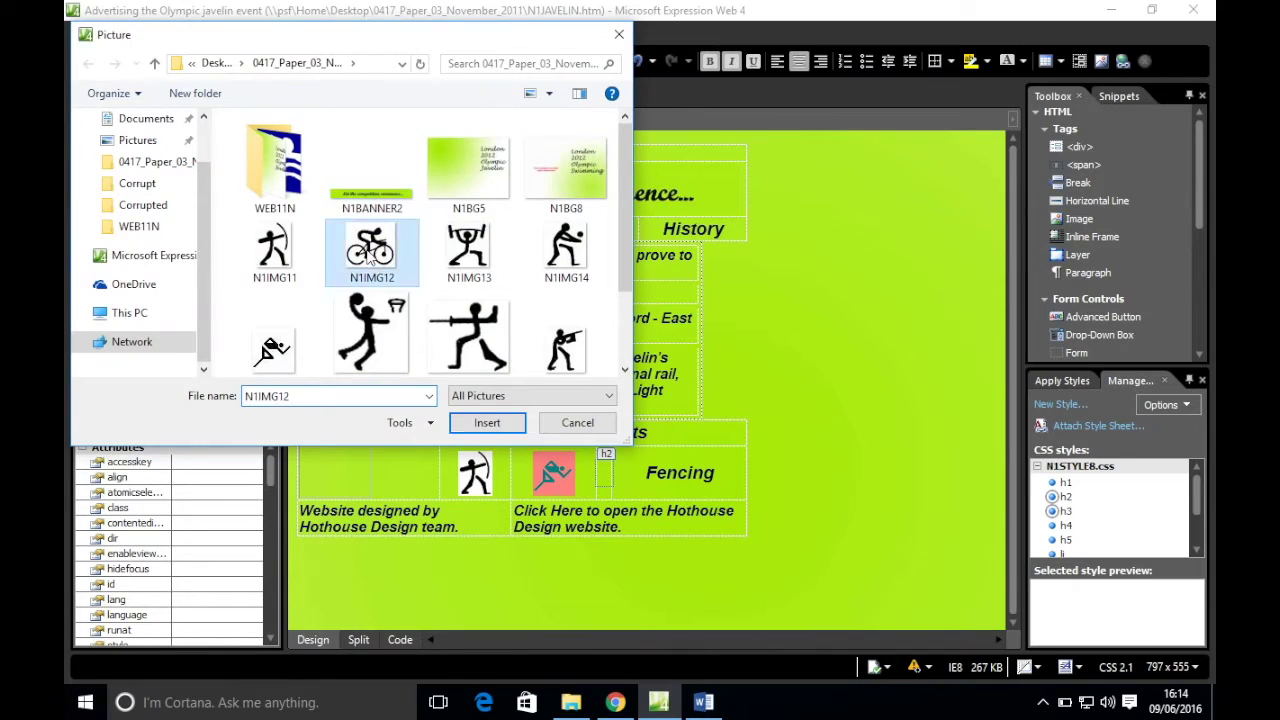
click(487, 422)
click(696, 376)
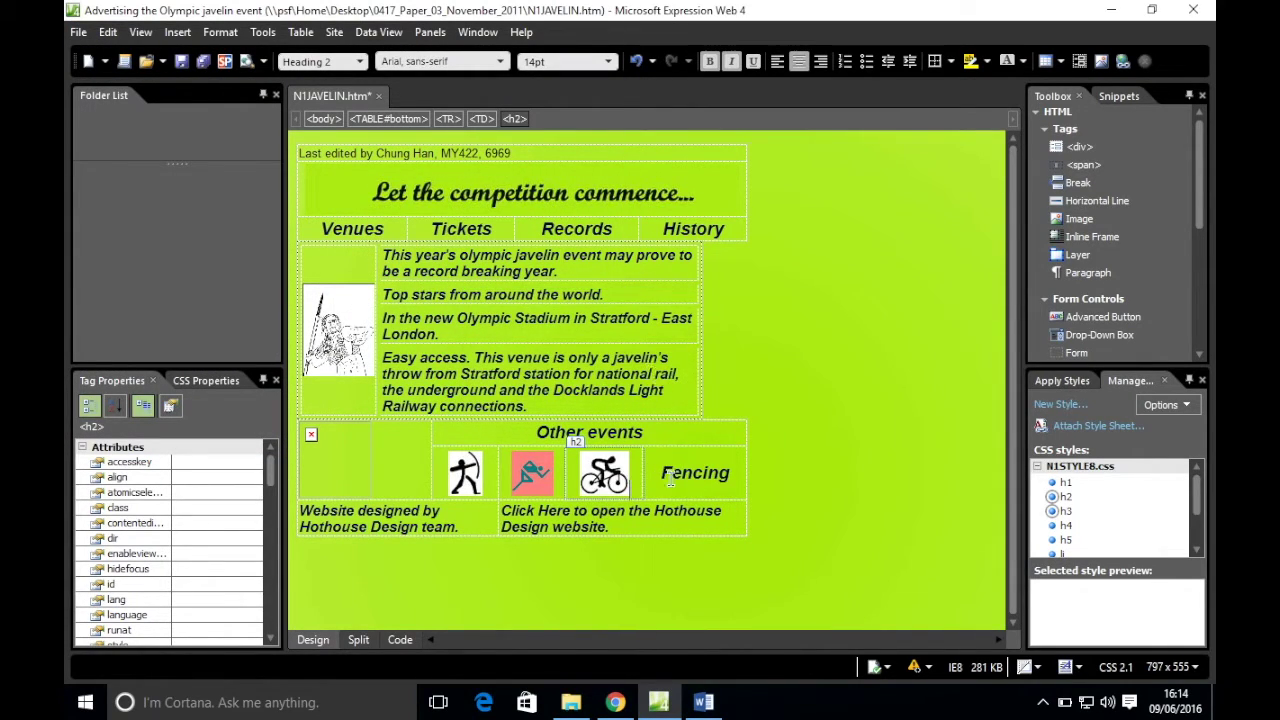
- Replace the word Fencing with the N1IMG17 fencing picture, then view the exam paper in Chrome
click(700, 477)
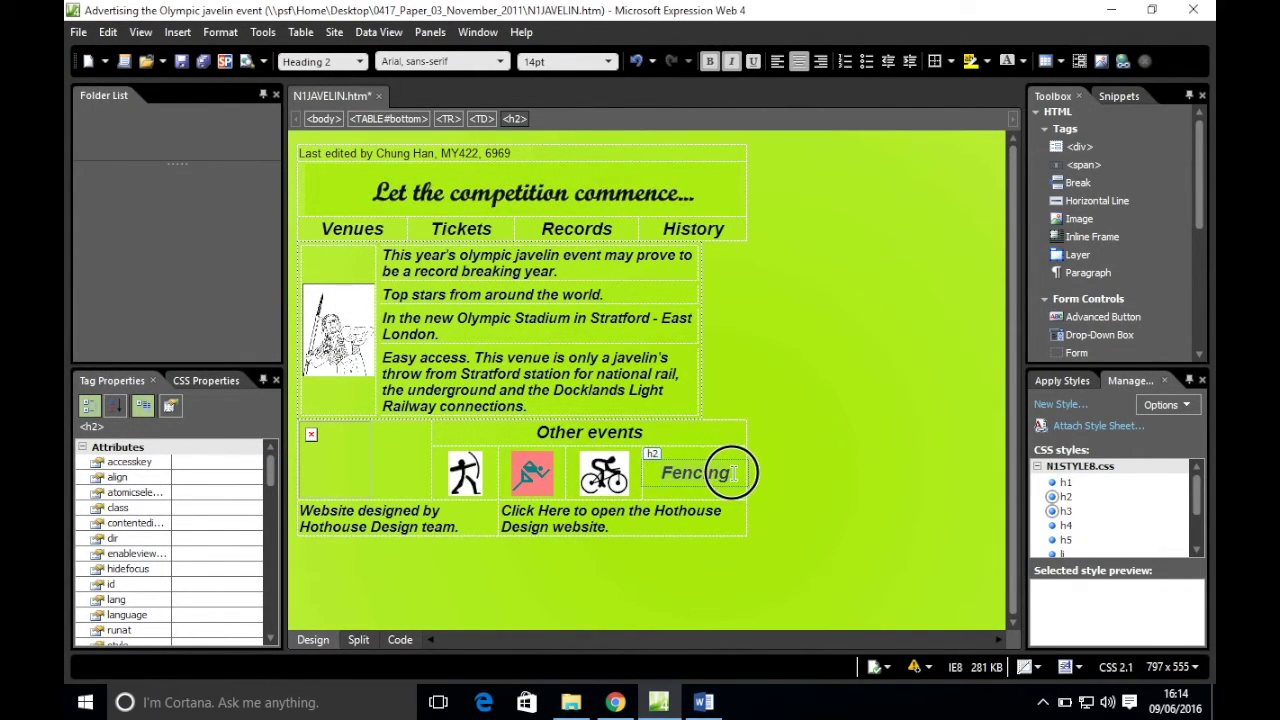
key(BackSpace)
key(BackSpace)
key(BackSpace)
key(BackSpace)
key(BackSpace)
key(BackSpace)
key(BackSpace)
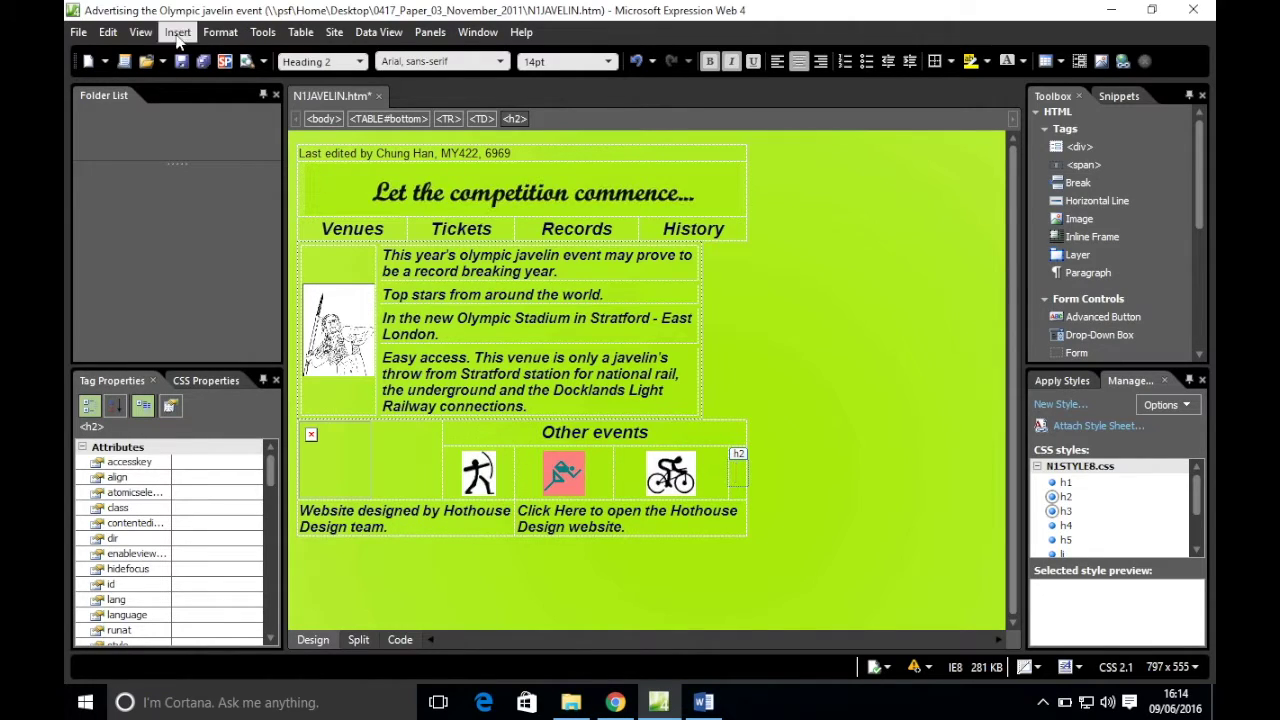
click(177, 32)
mouse_move(237, 162)
click(410, 161)
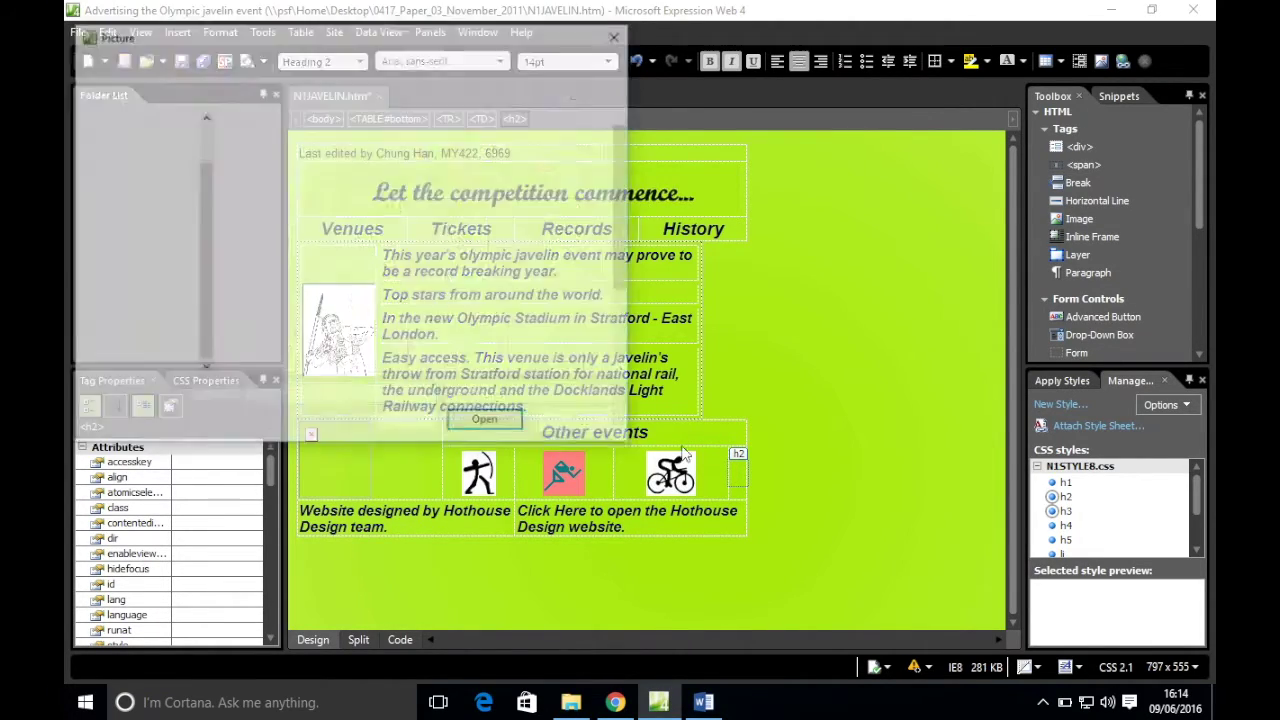
scroll(478, 251, down, 1)
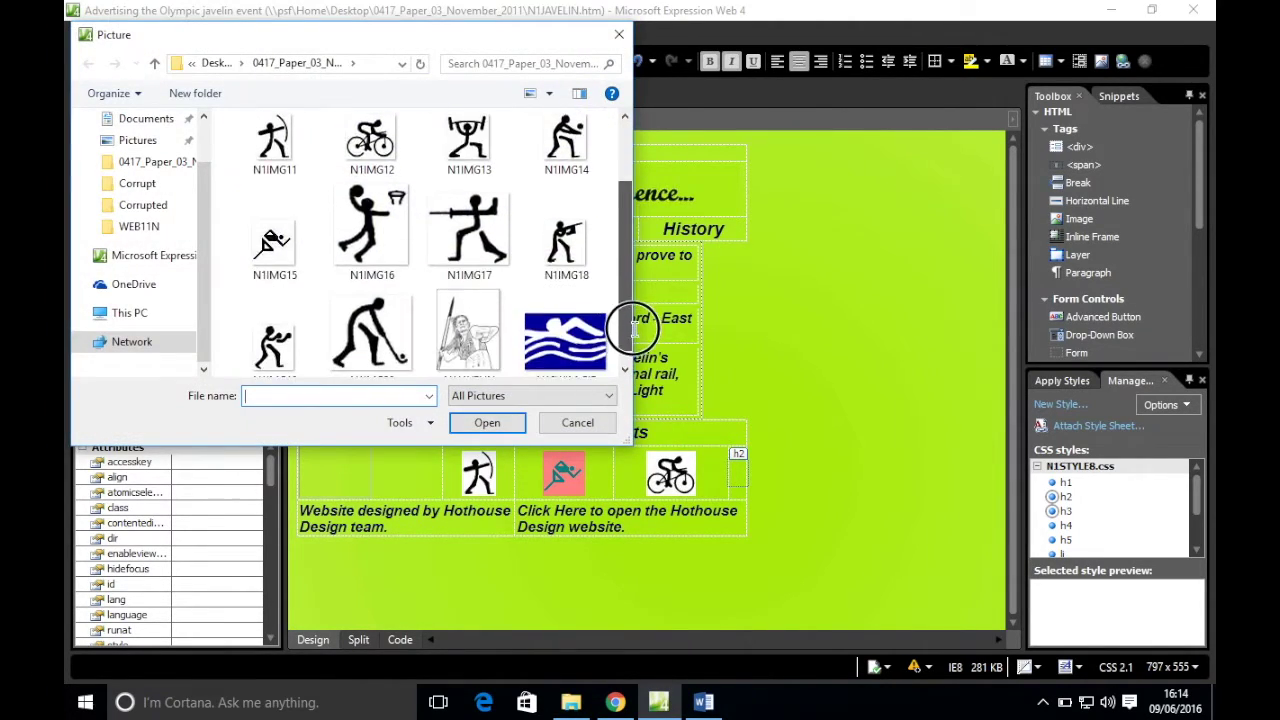
double_click(477, 251)
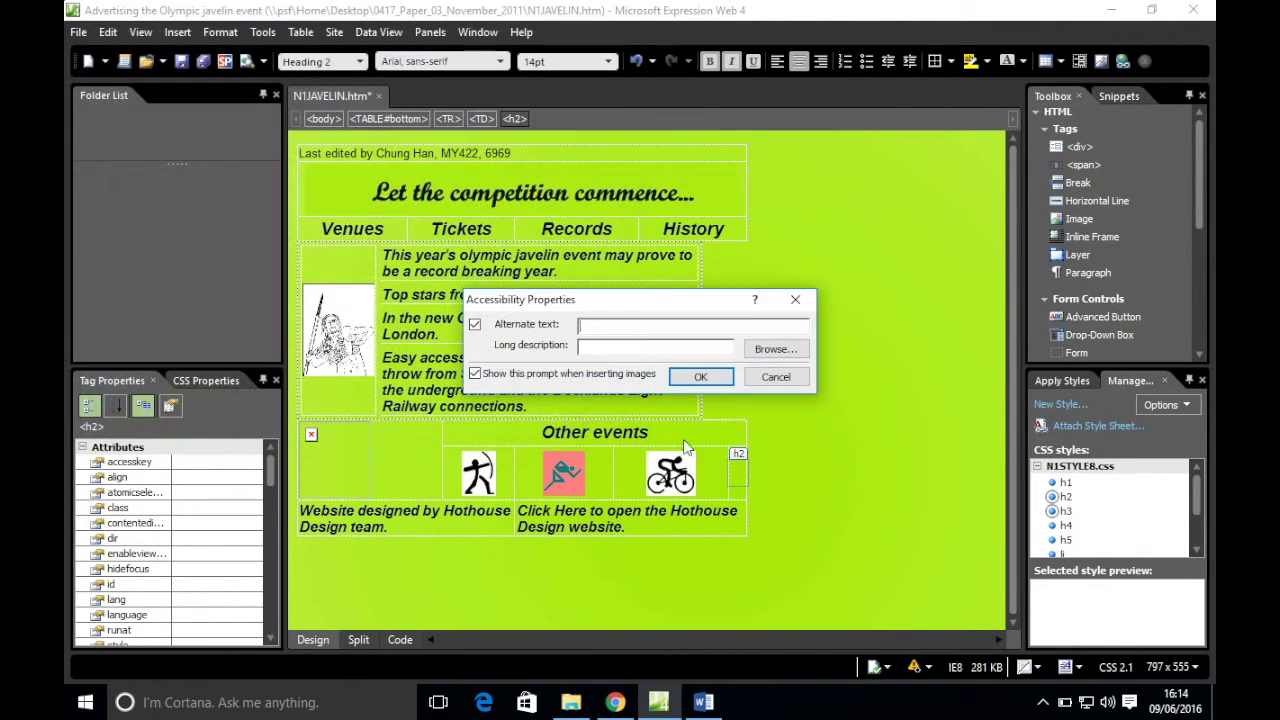
click(674, 370)
click(615, 703)
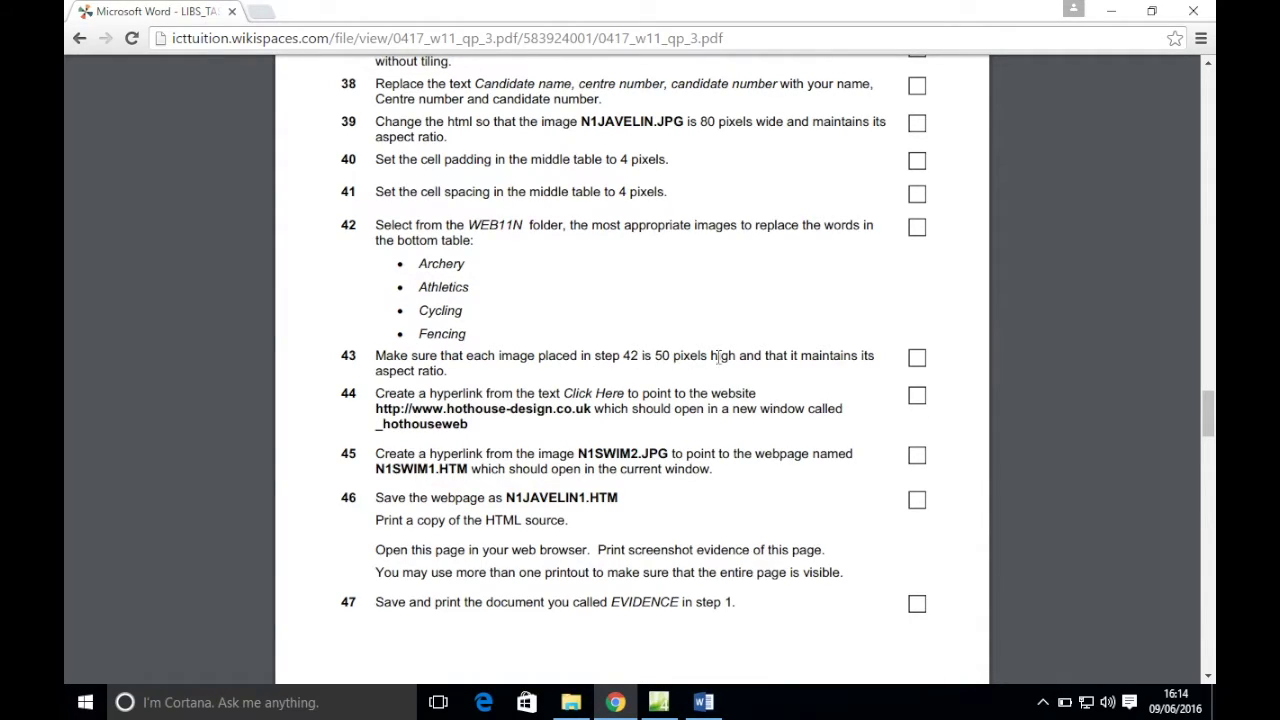
- Check the running-man image's size in Picture Properties without changing anything
click(658, 703)
right_click(463, 503)
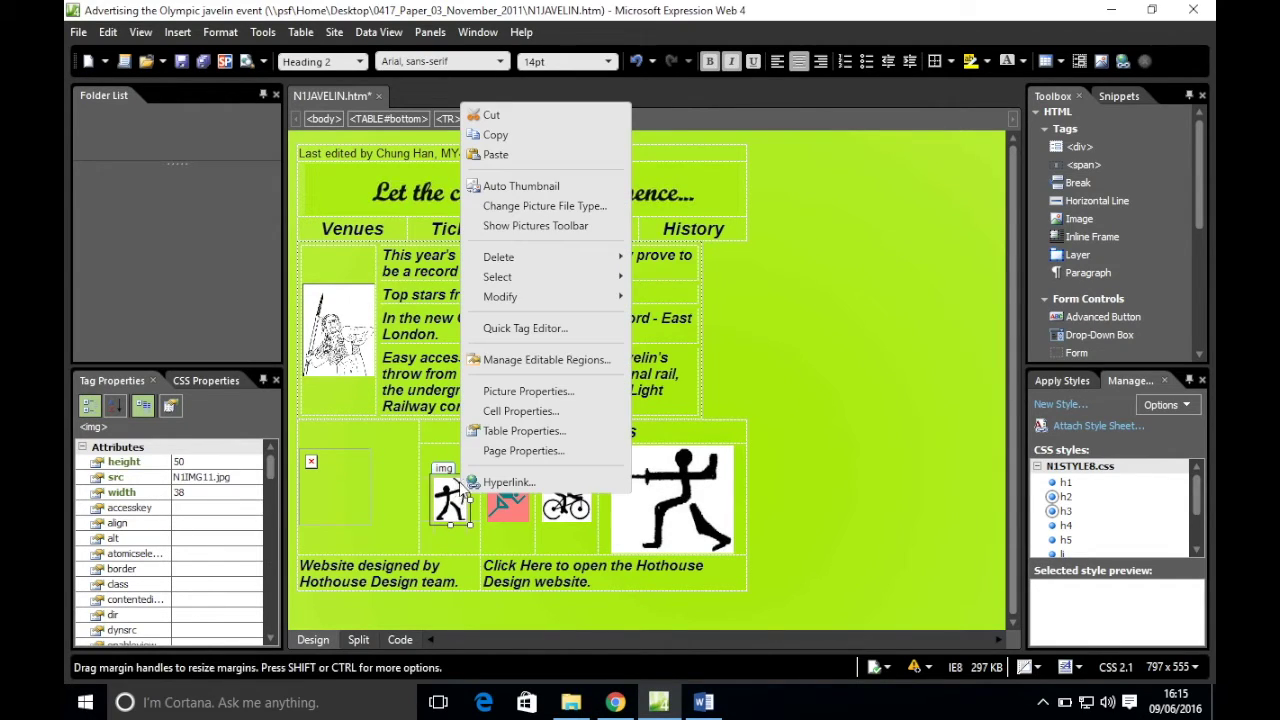
click(528, 391)
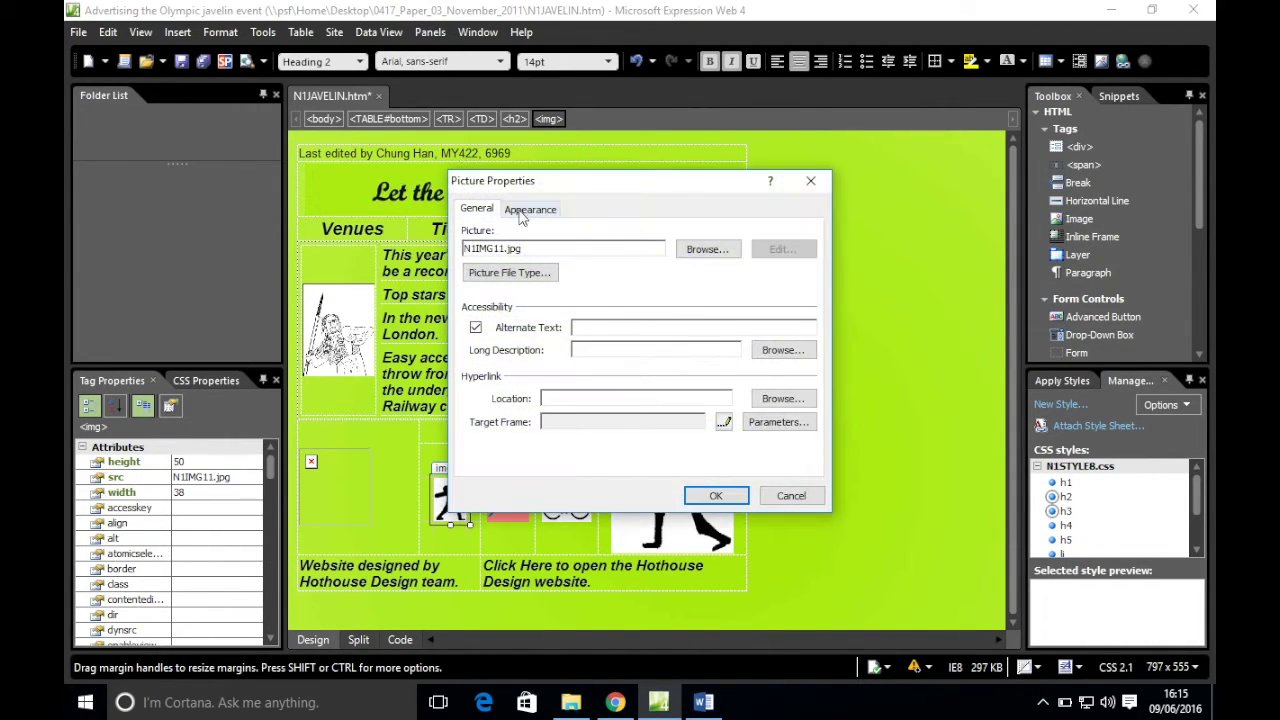
click(529, 209)
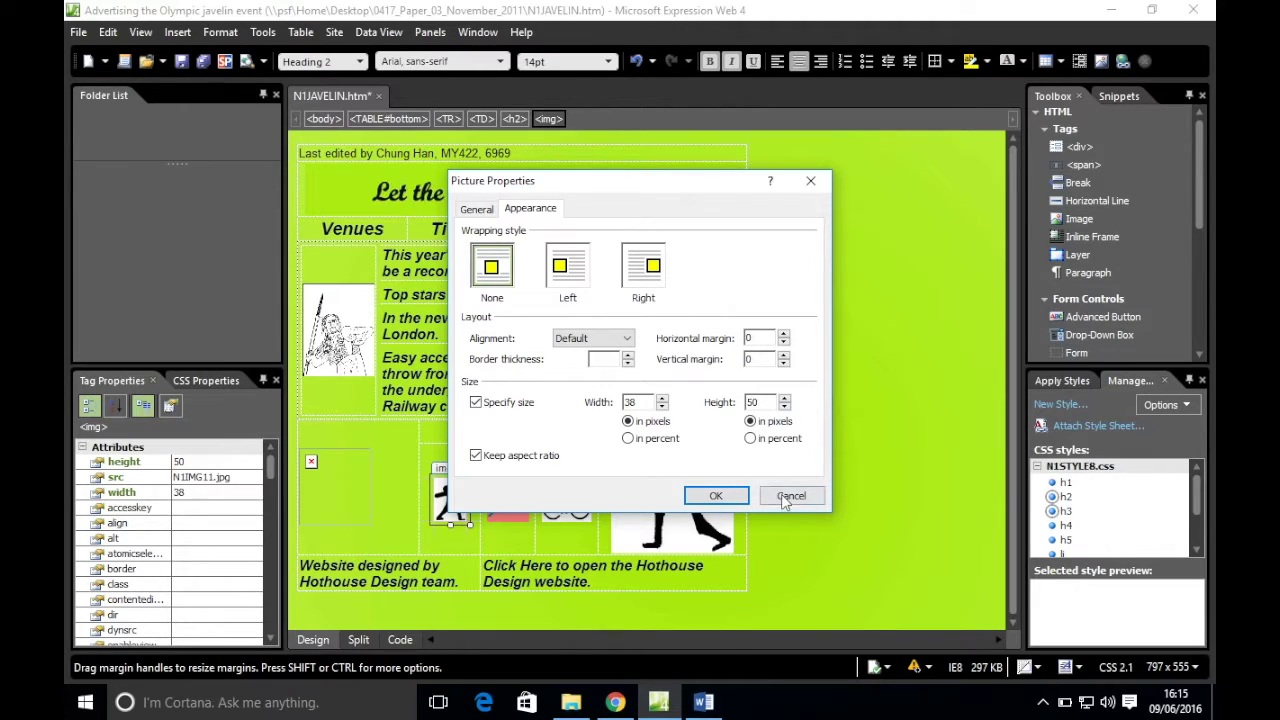
click(790, 495)
click(508, 500)
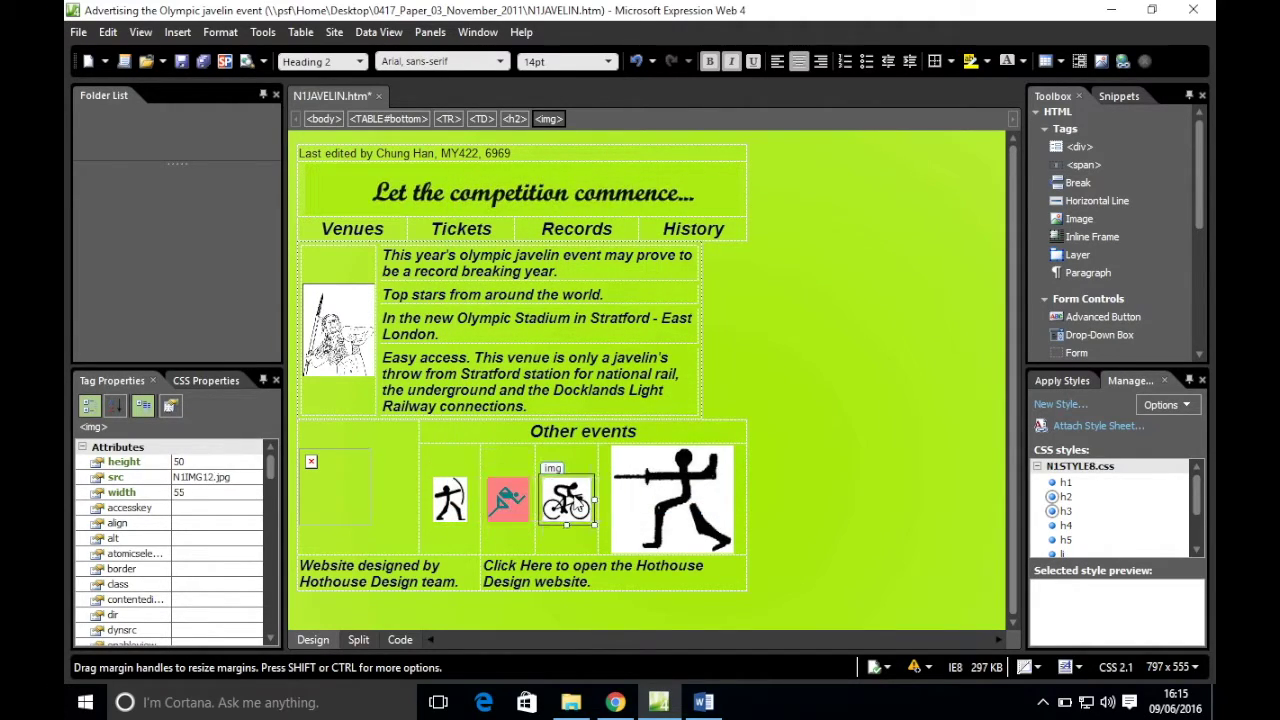
- Change the fencing image's height from 120 to 50 pixels with aspect ratio kept
click(680, 505)
right_click(678, 507)
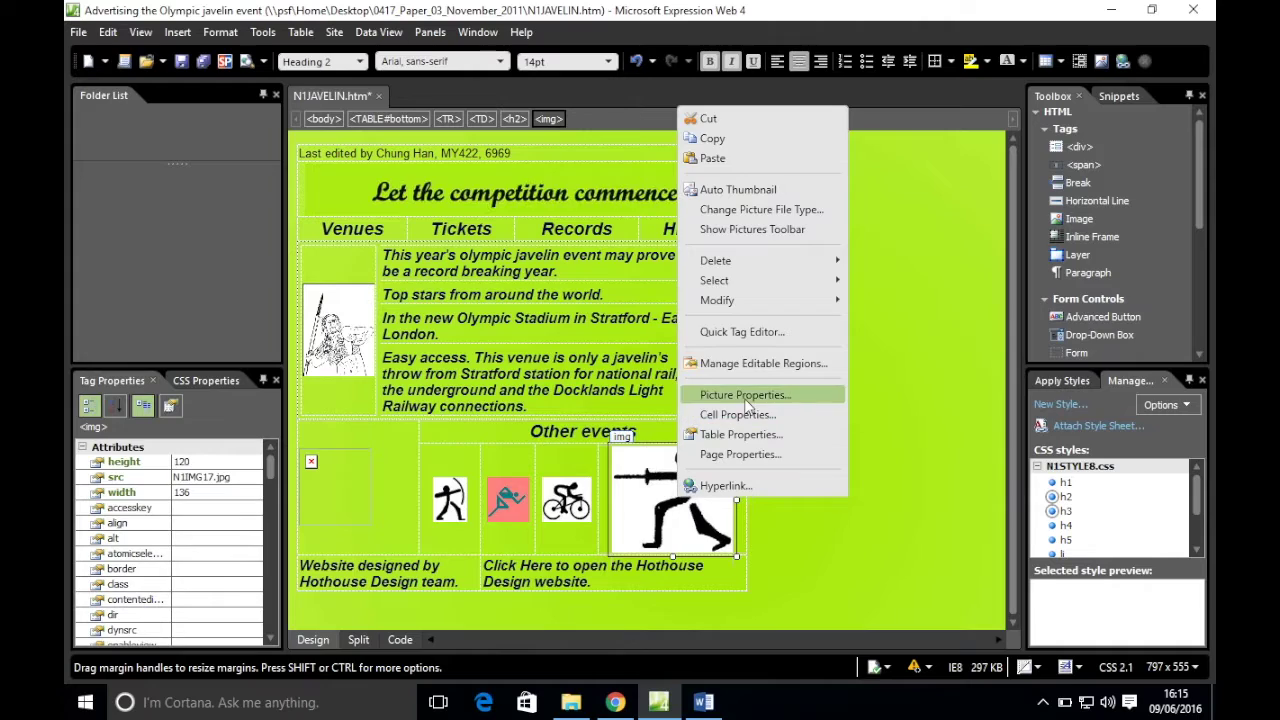
click(745, 394)
click(530, 211)
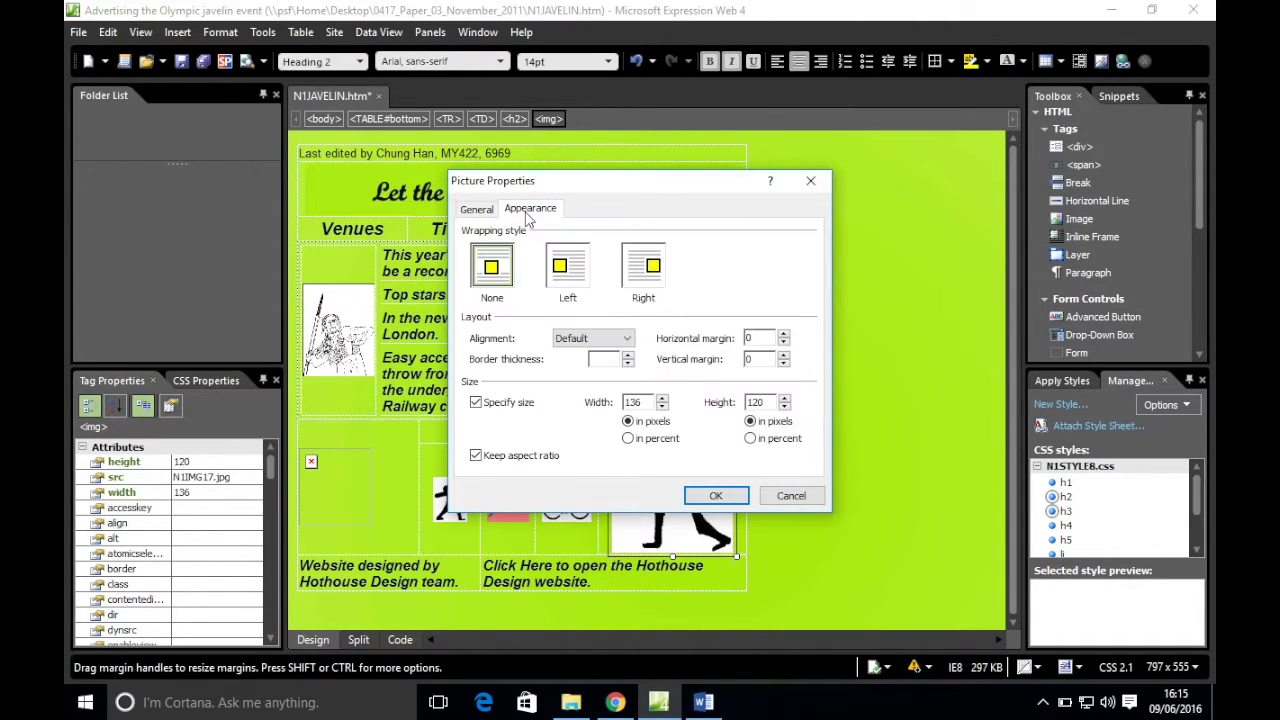
drag(767, 402, 727, 410)
text(50)
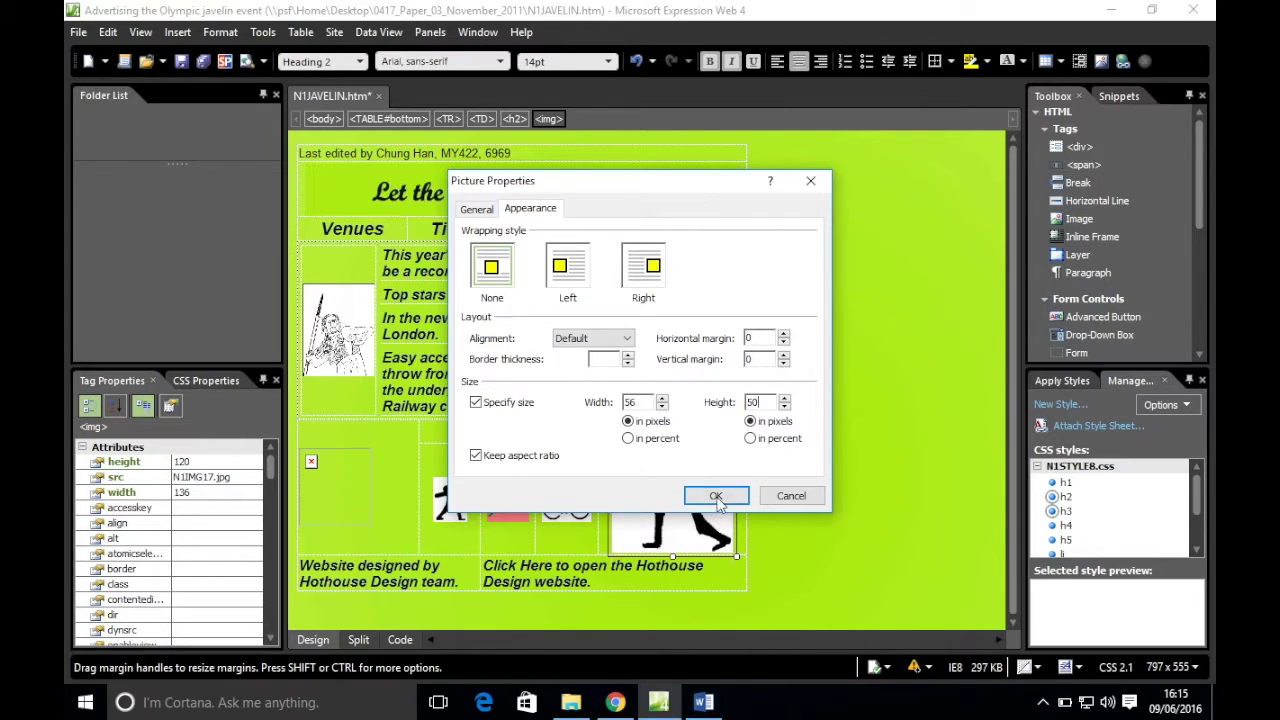
click(712, 497)
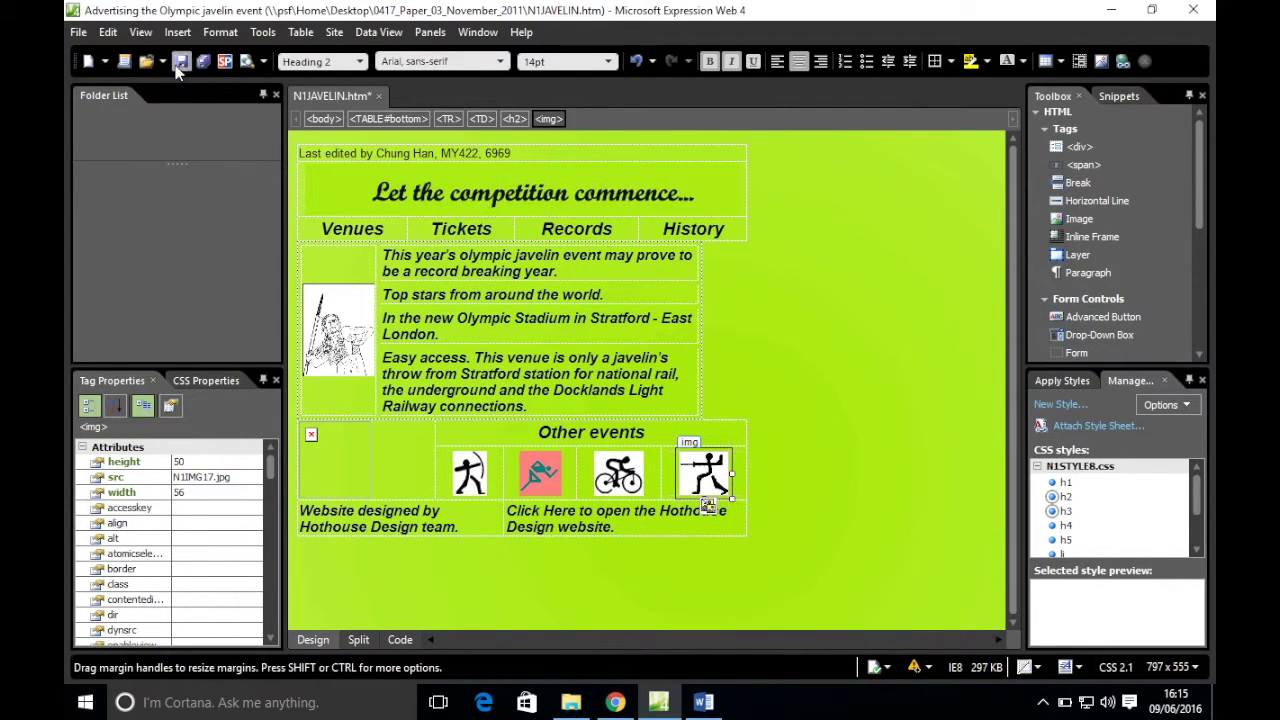
- Scroll the exam paper to step 44, select the hothouse-design web address, and return to the editor
click(615, 702)
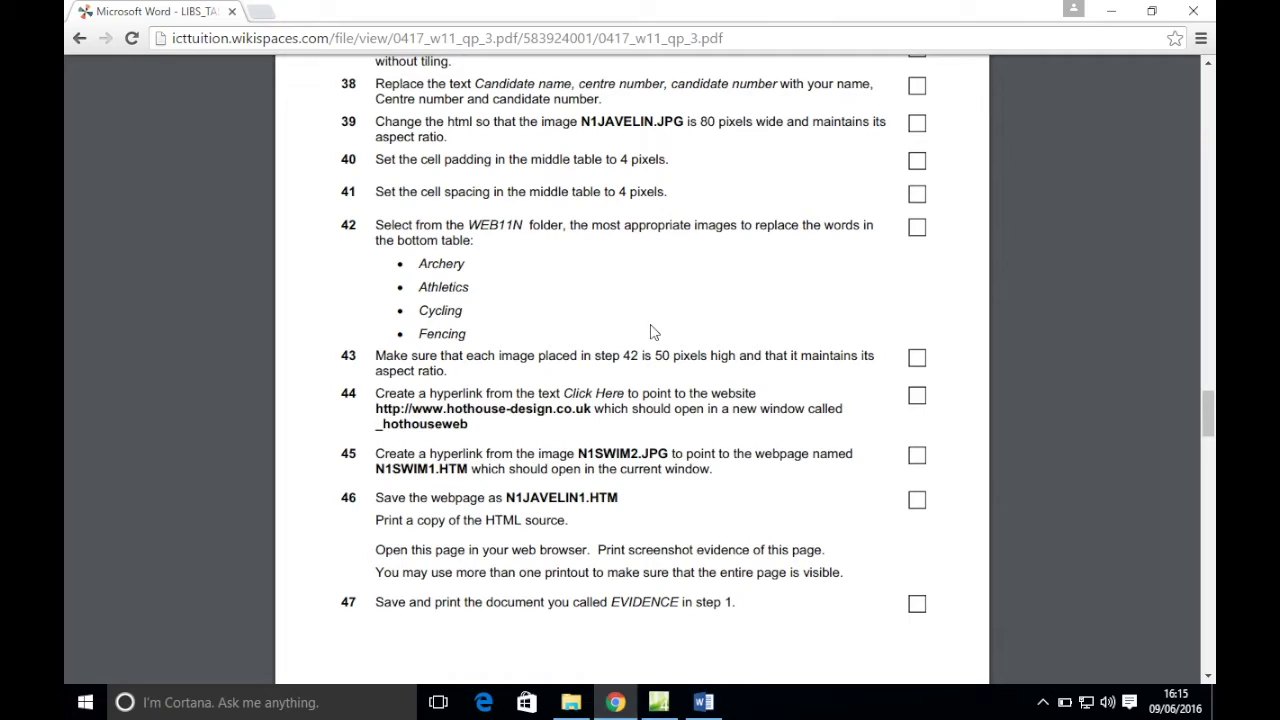
scroll(646, 333, down, 3)
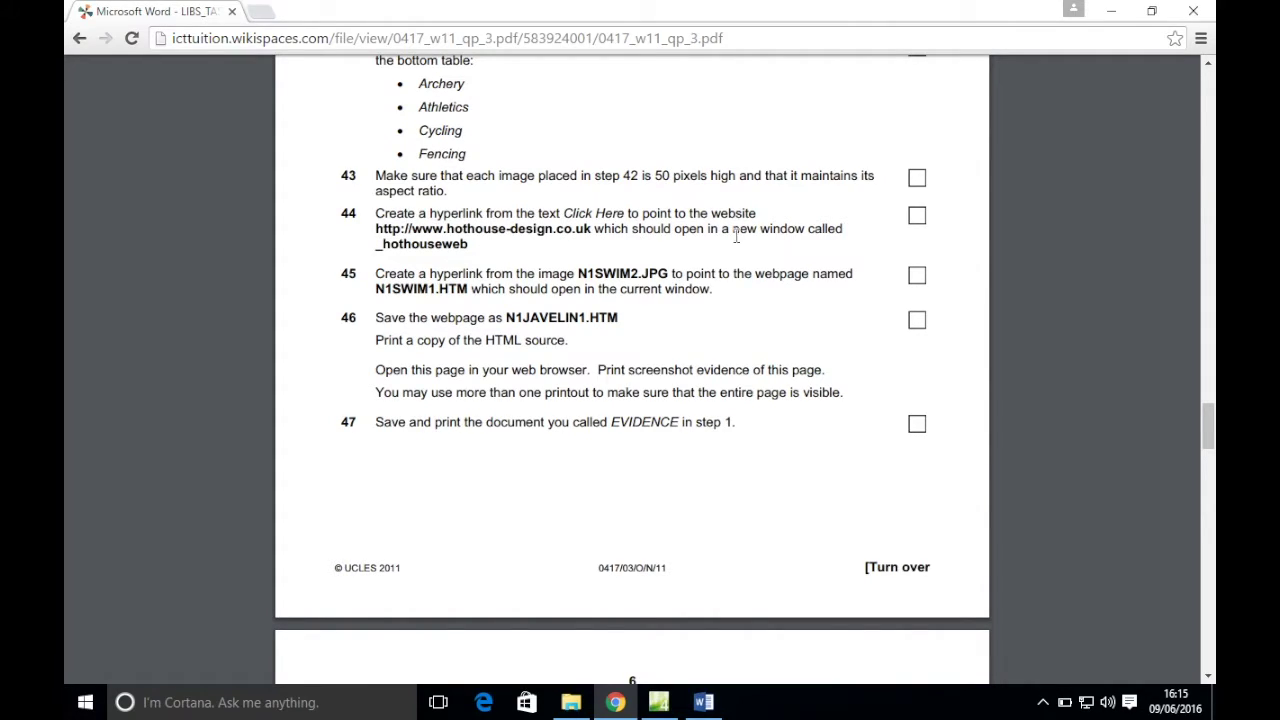
mouse_move(362, 228)
mouse_down()
mouse_move(571, 248)
mouse_move(595, 231)
mouse_move(378, 228)
mouse_up()
key(ctrl+c)
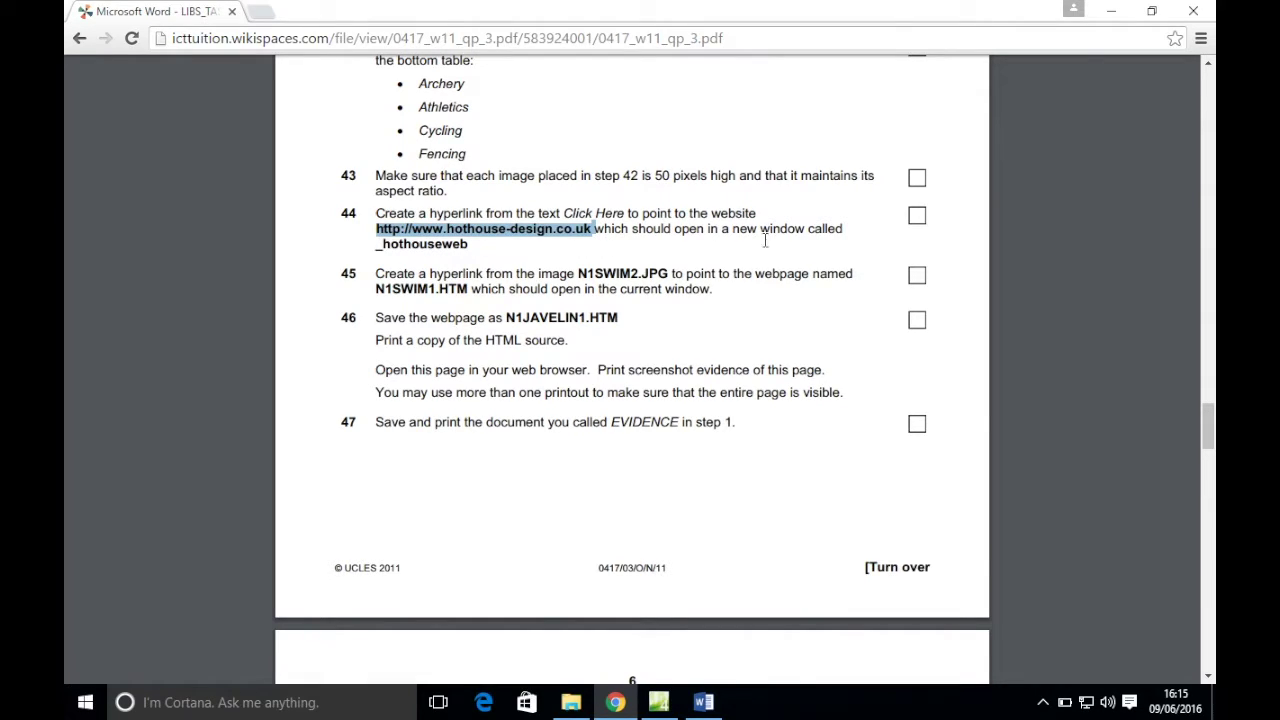
click(658, 704)
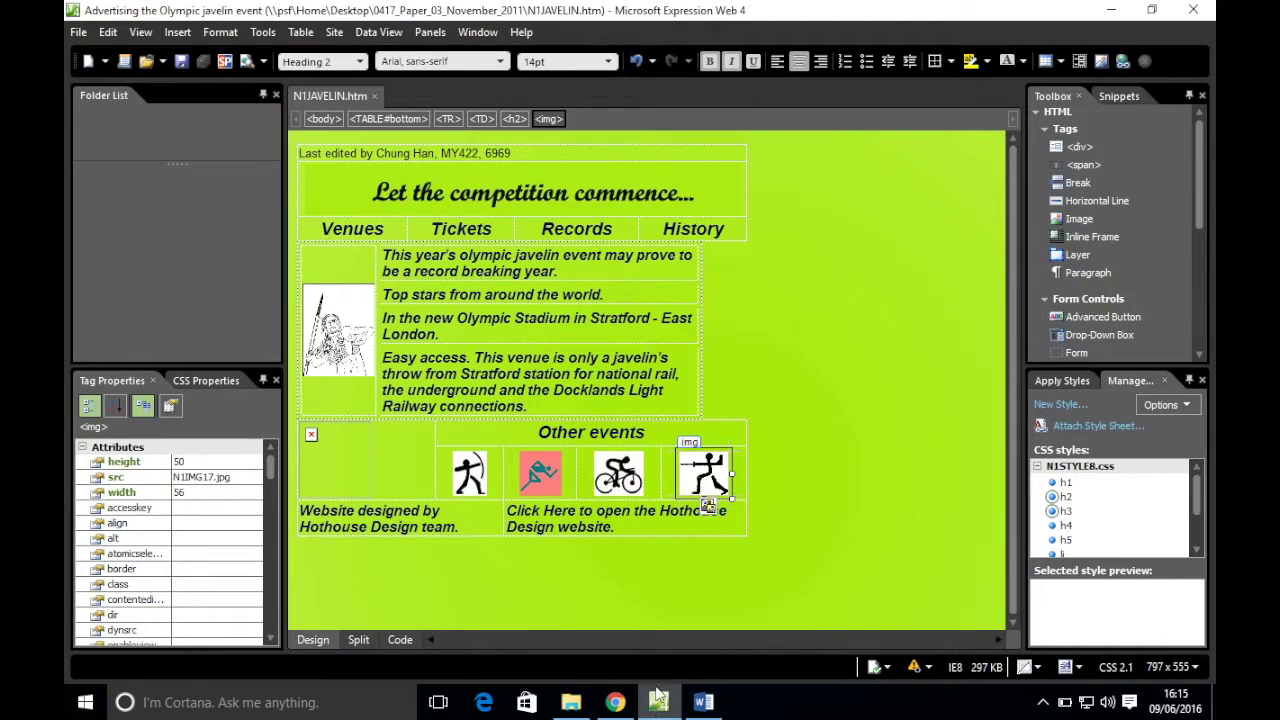
click(578, 513)
drag(578, 513, 490, 514)
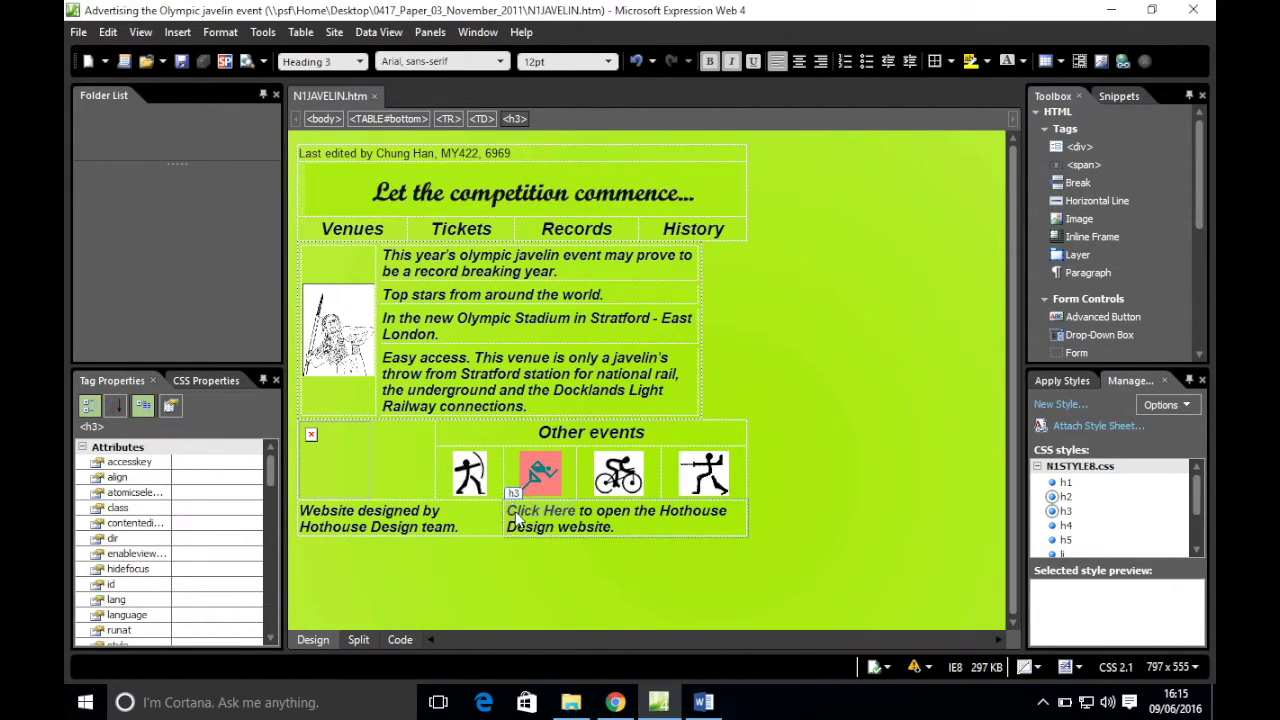
right_click(517, 517)
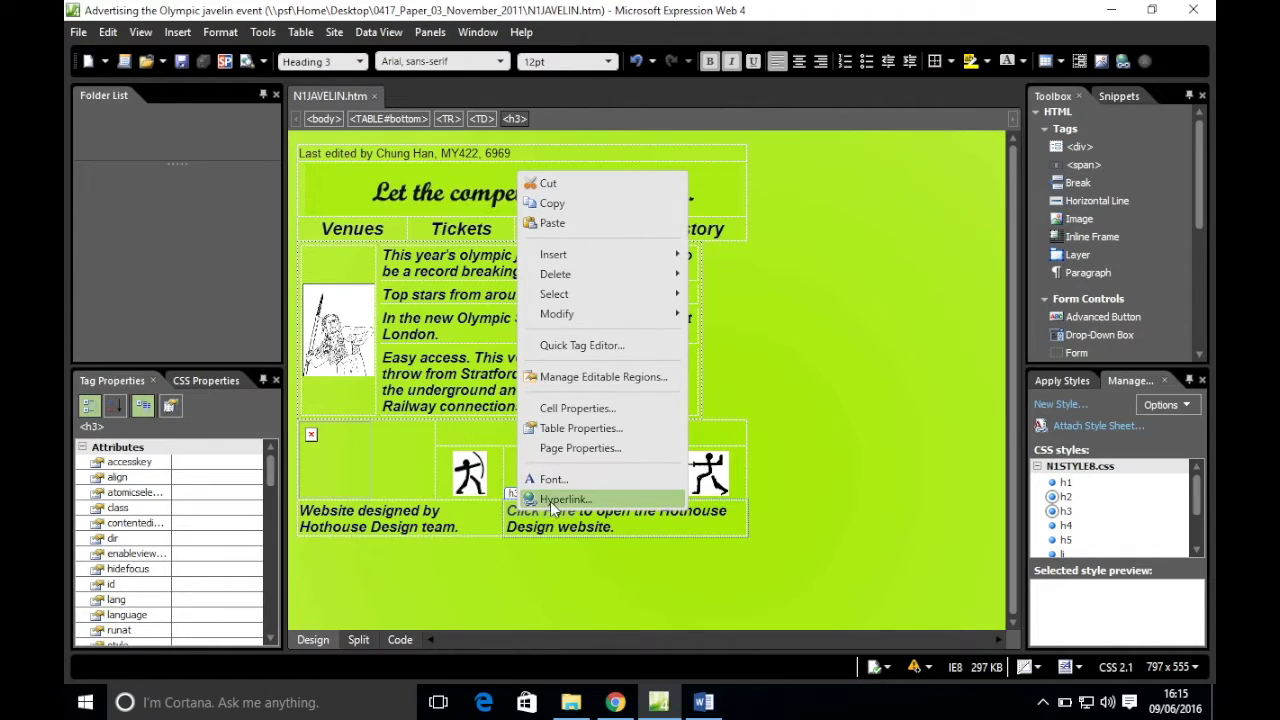
click(550, 500)
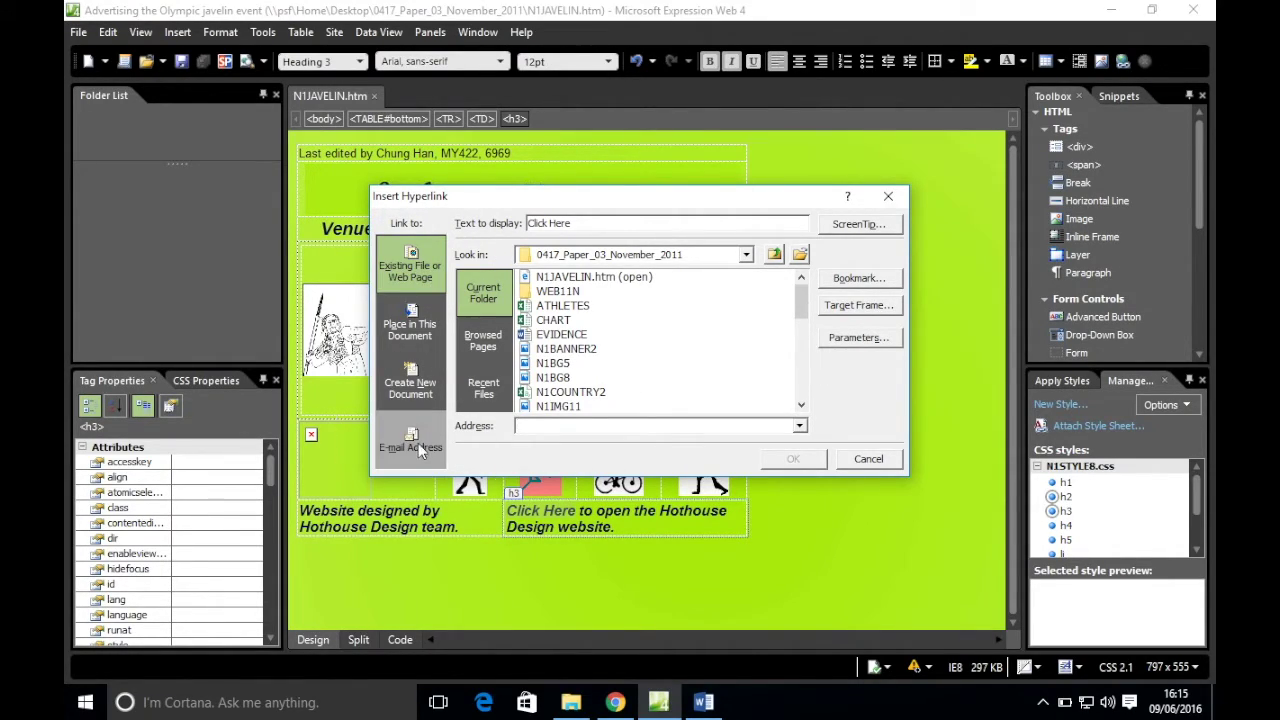
click(549, 427)
key(ctrl+v)
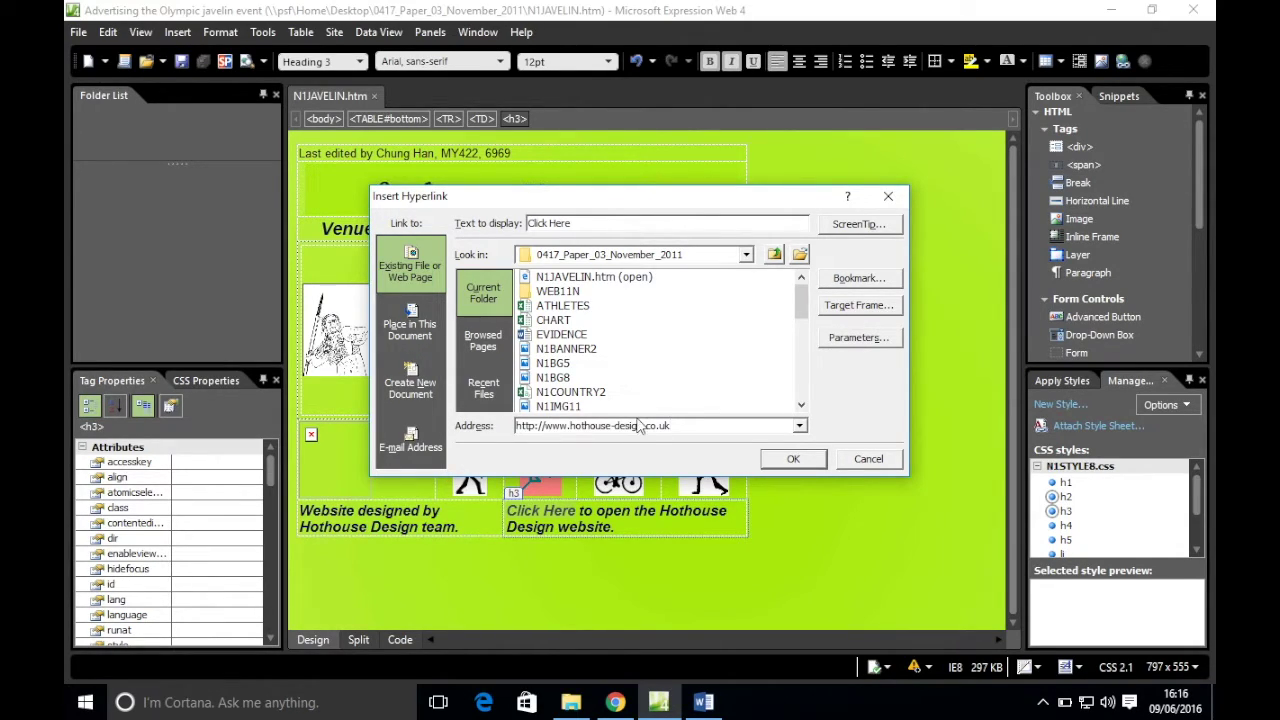
click(615, 702)
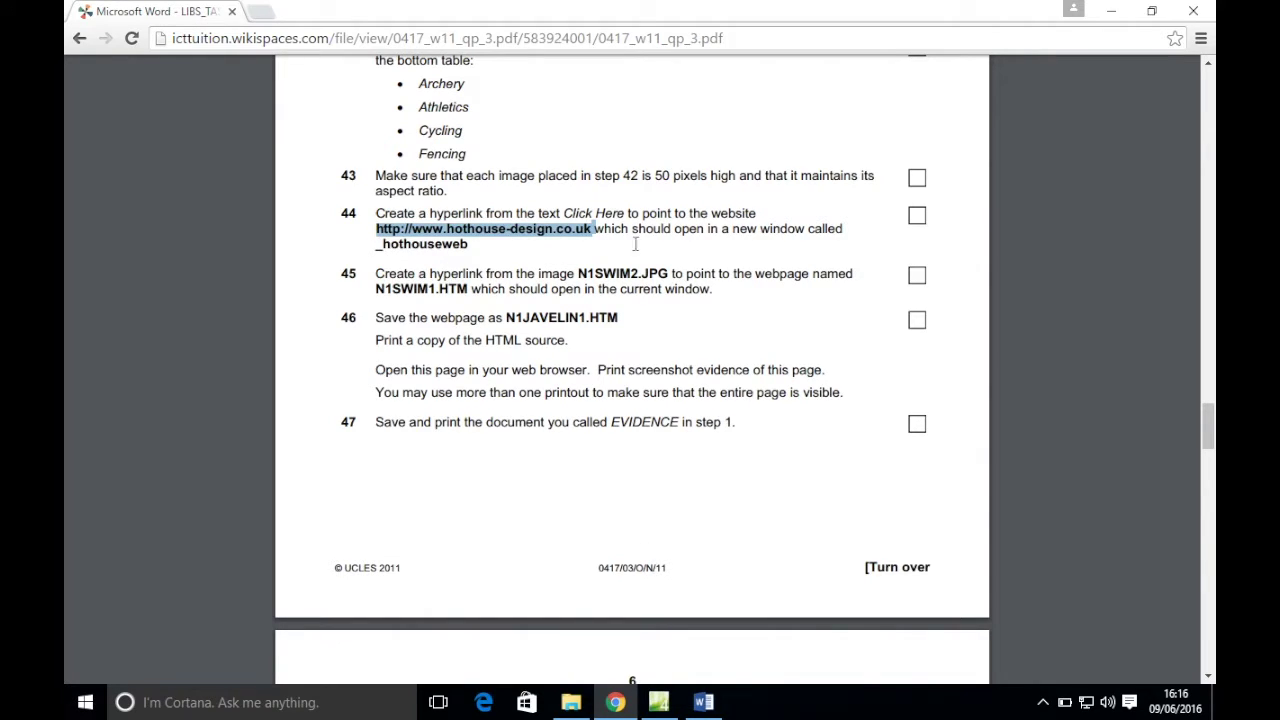
click(658, 702)
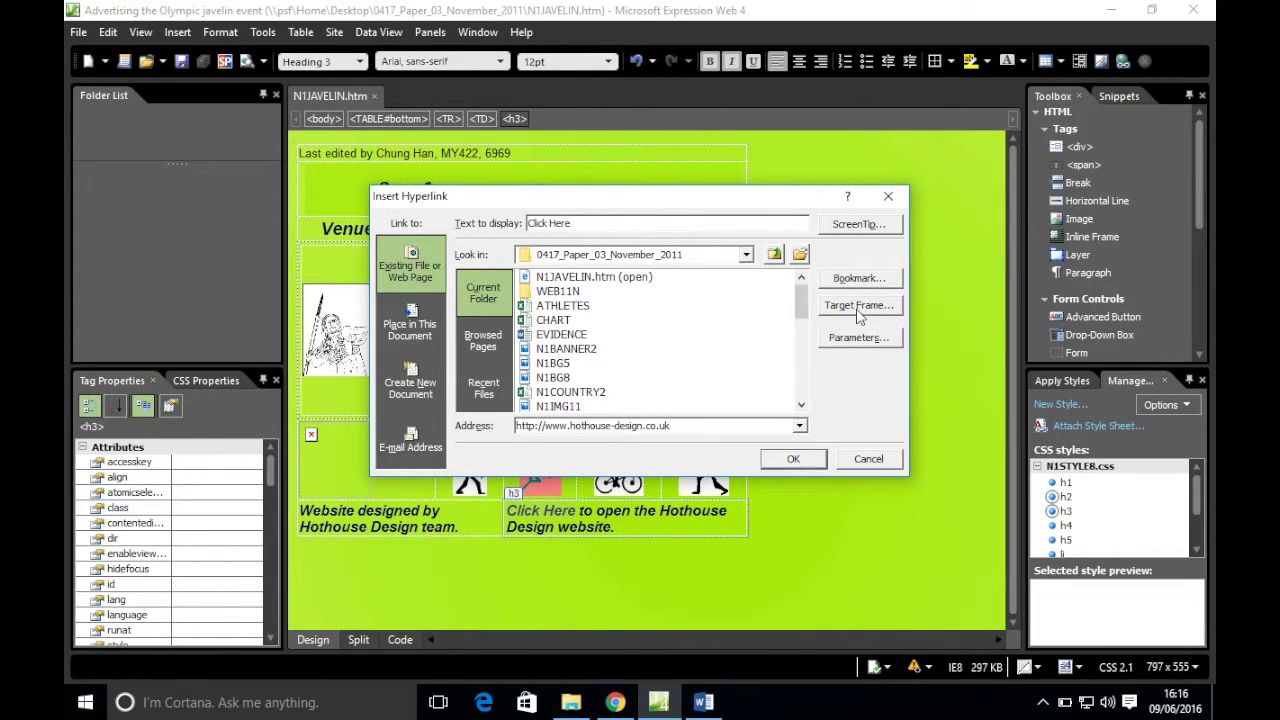
- Set the link's target frame to _hothouseweb, confirm, and return to the exam paper
click(857, 306)
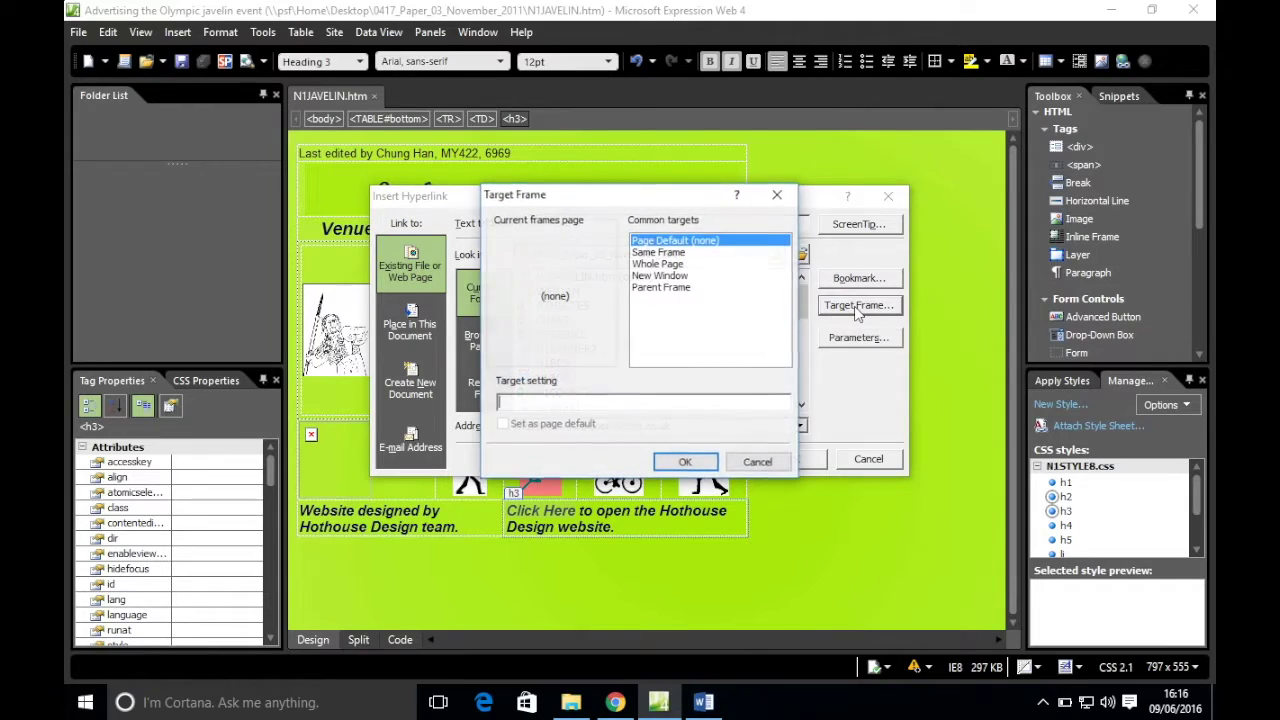
click(647, 276)
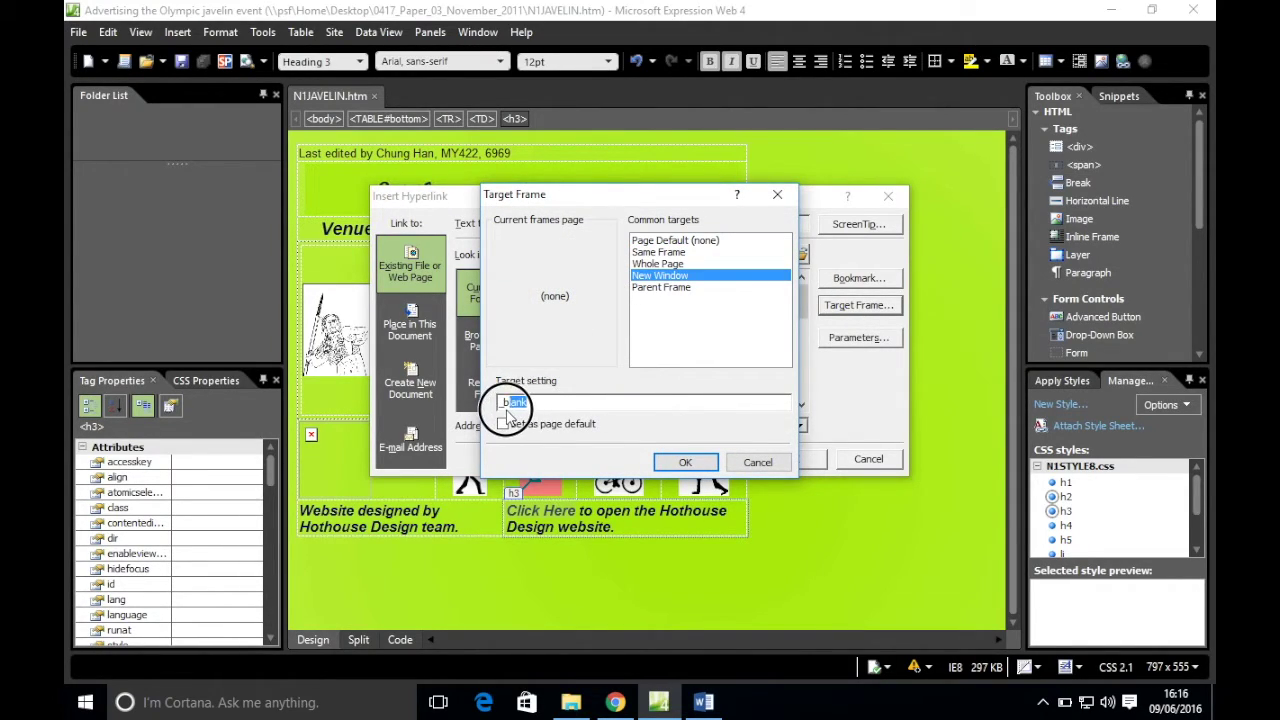
double_click(506, 402)
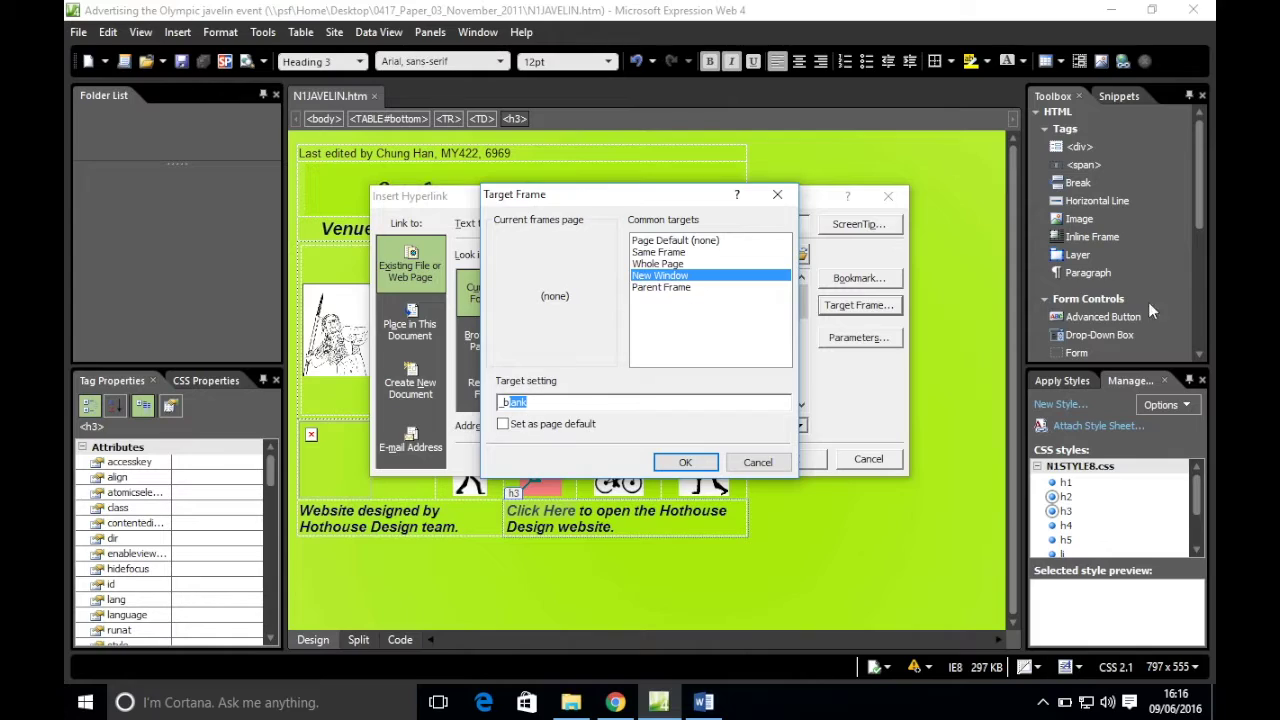
text(_hothouseweb)
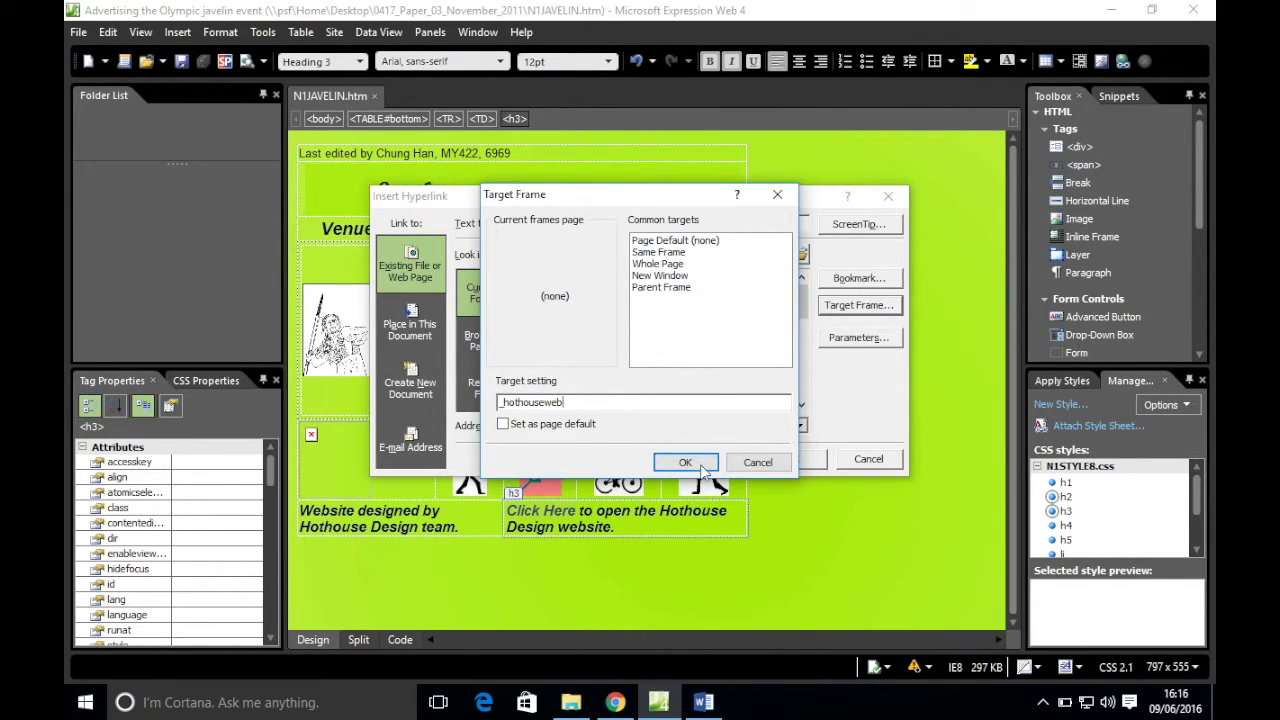
click(700, 464)
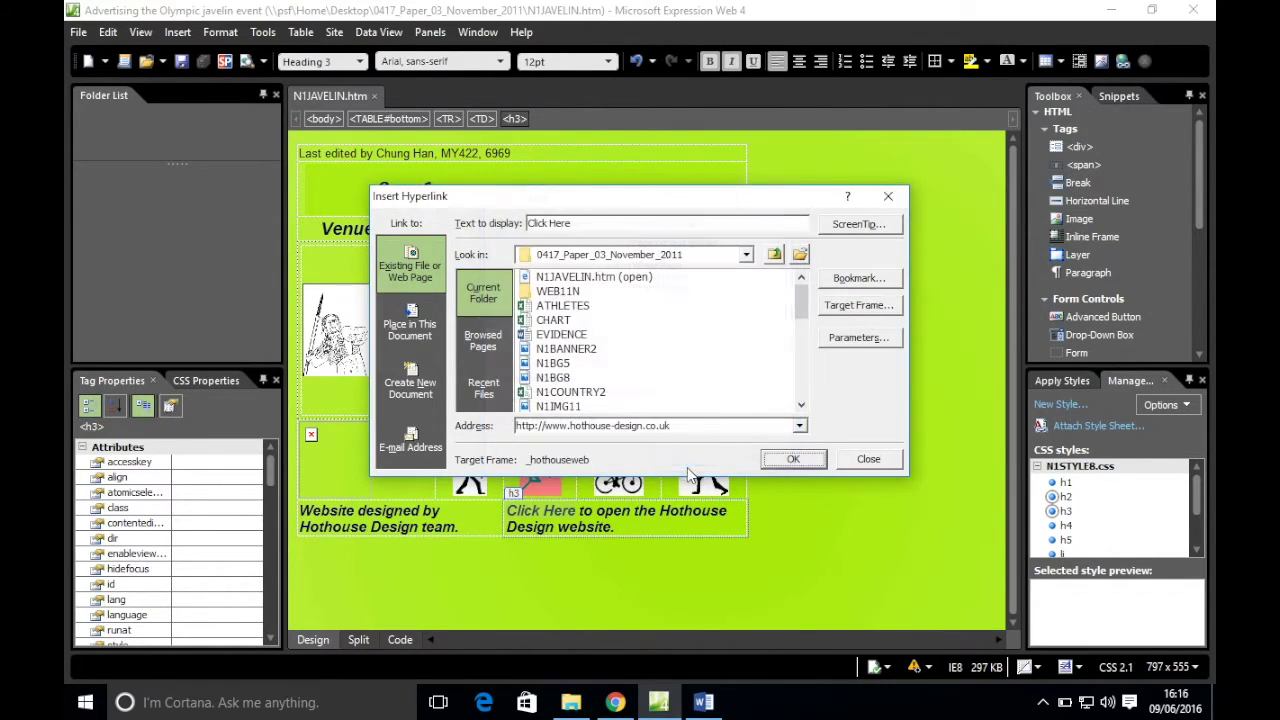
click(801, 463)
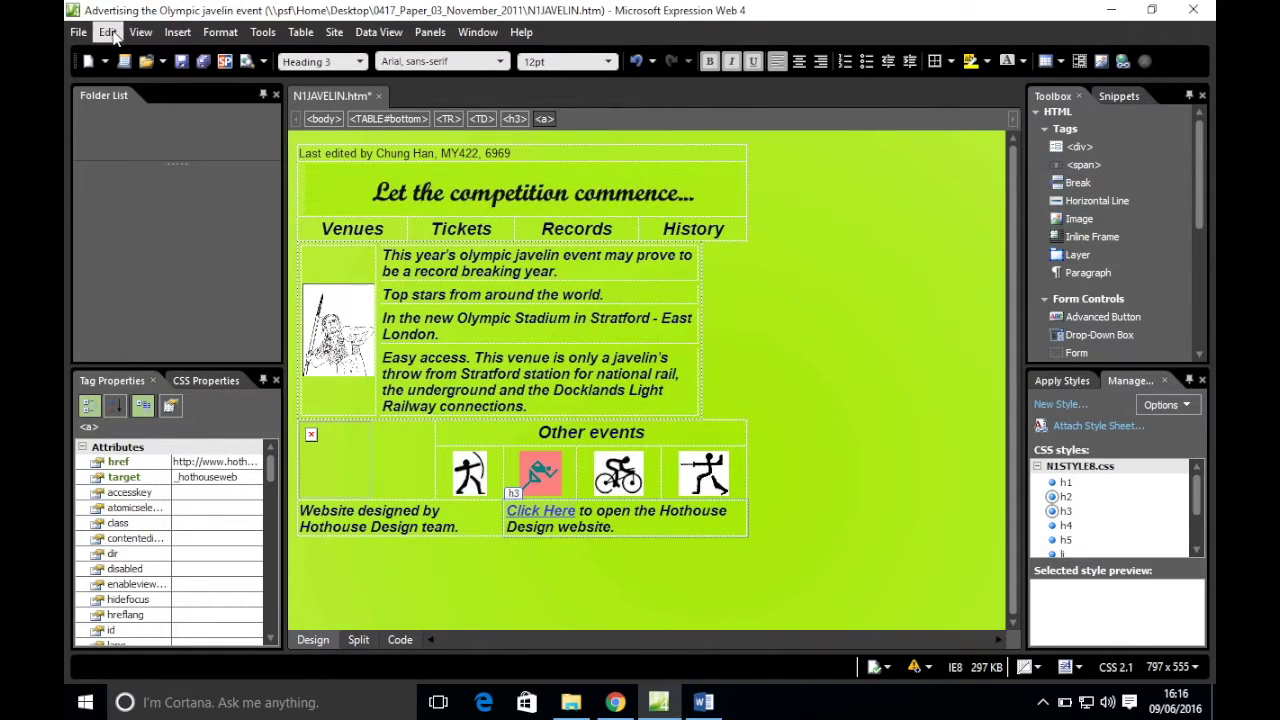
click(615, 702)
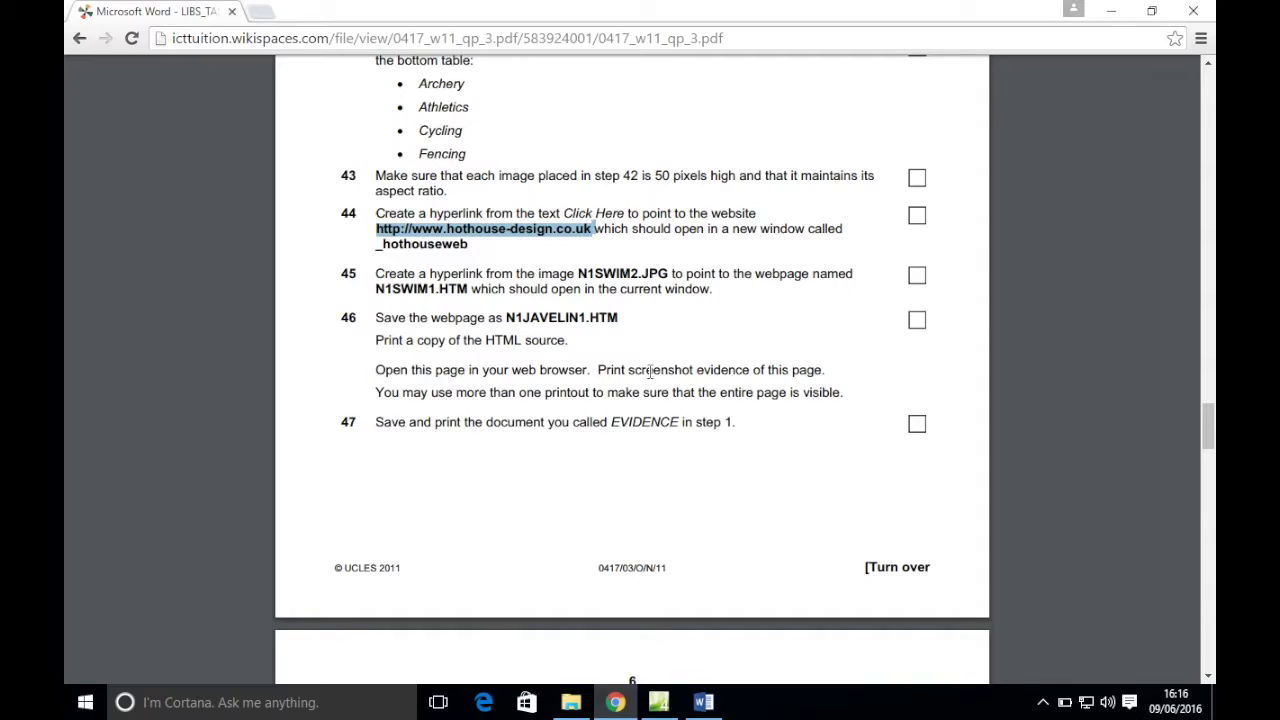